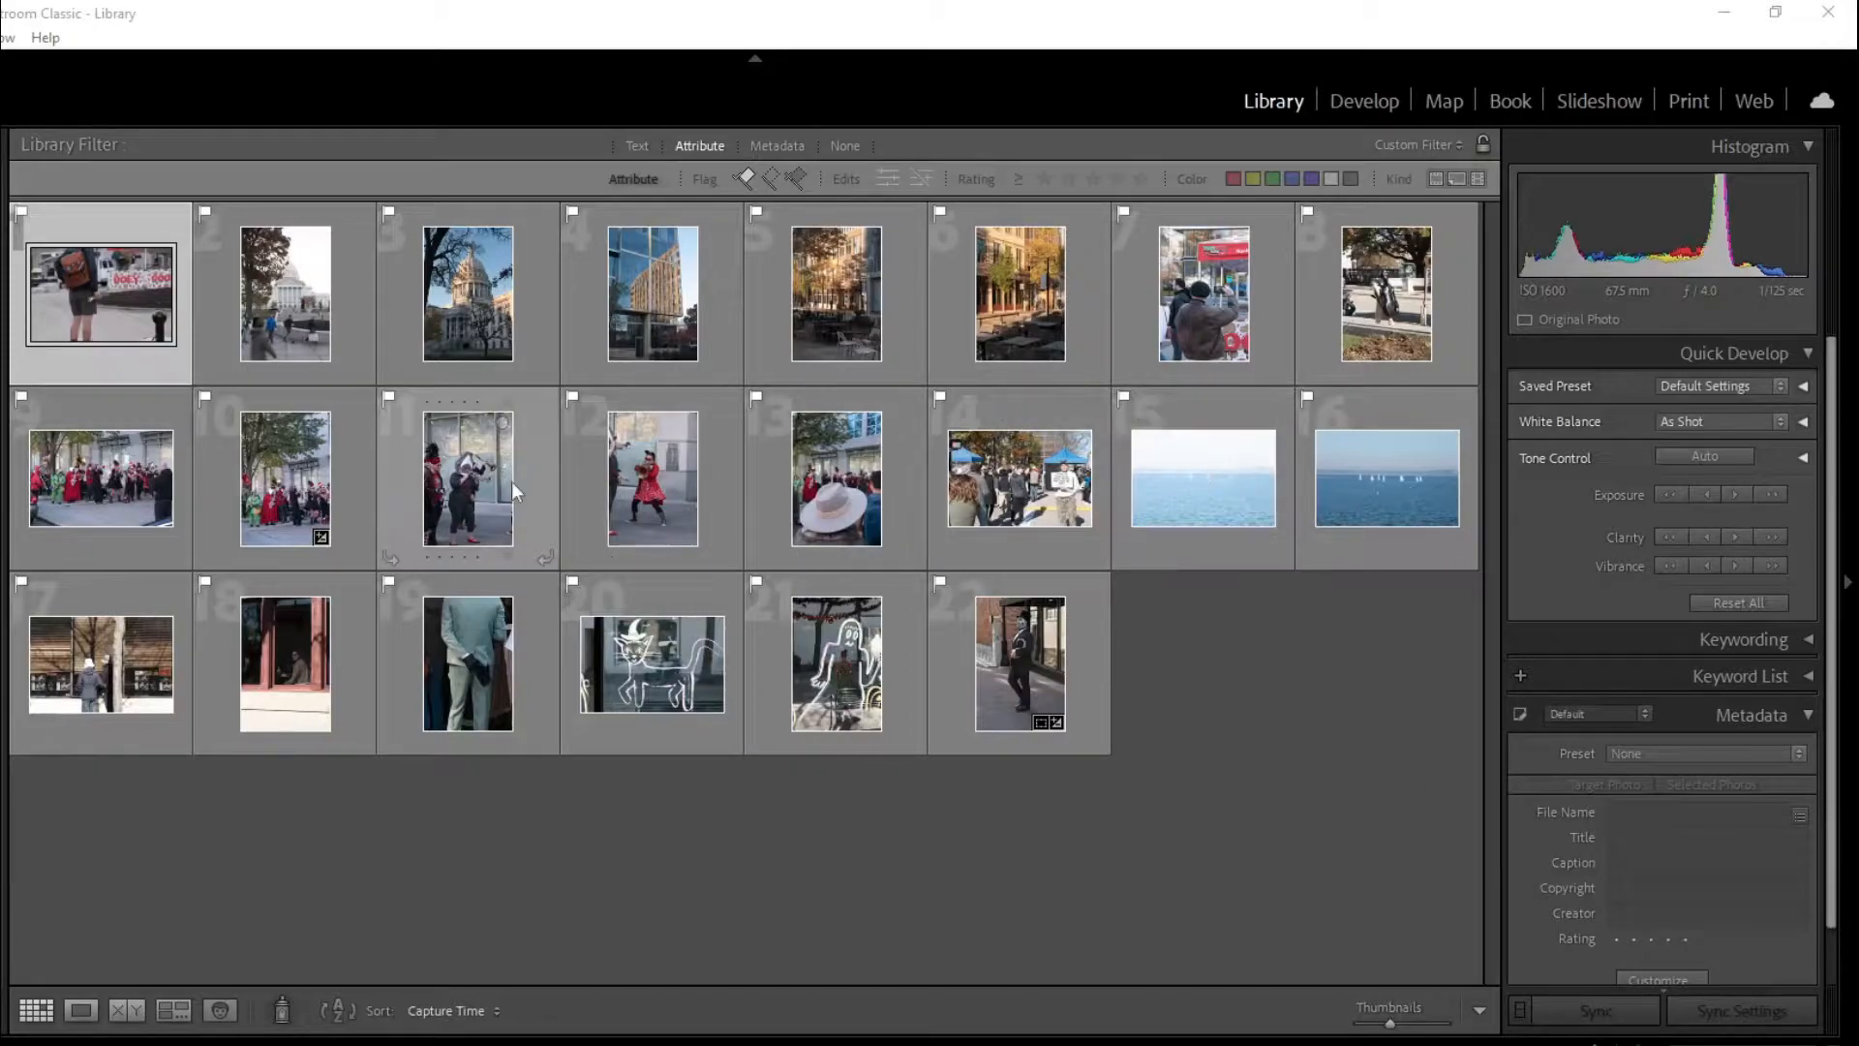
- Open the first photo for developing and crop it to a vertical frame around the backpack and the hand holding green onions
{"action": "left_click", "coordinate": [1371, 105]}
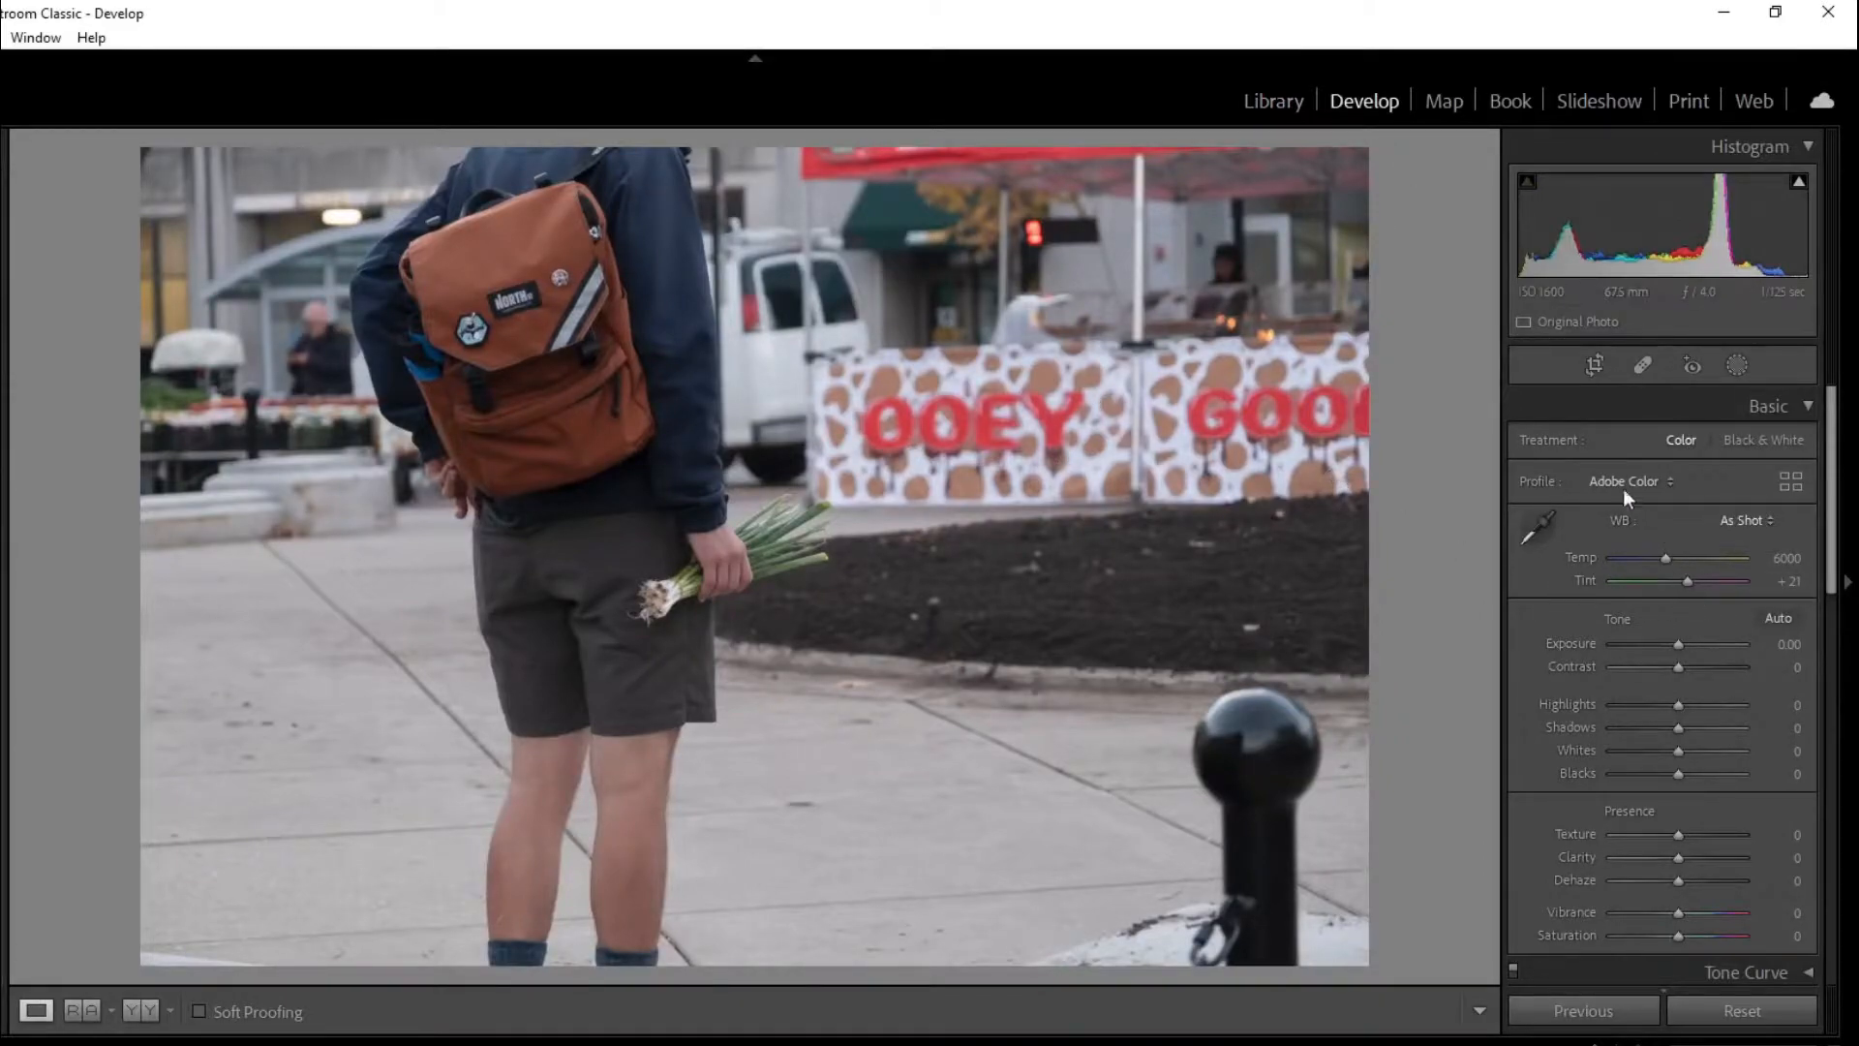
{"action": "left_click", "coordinate": [1582, 370]}
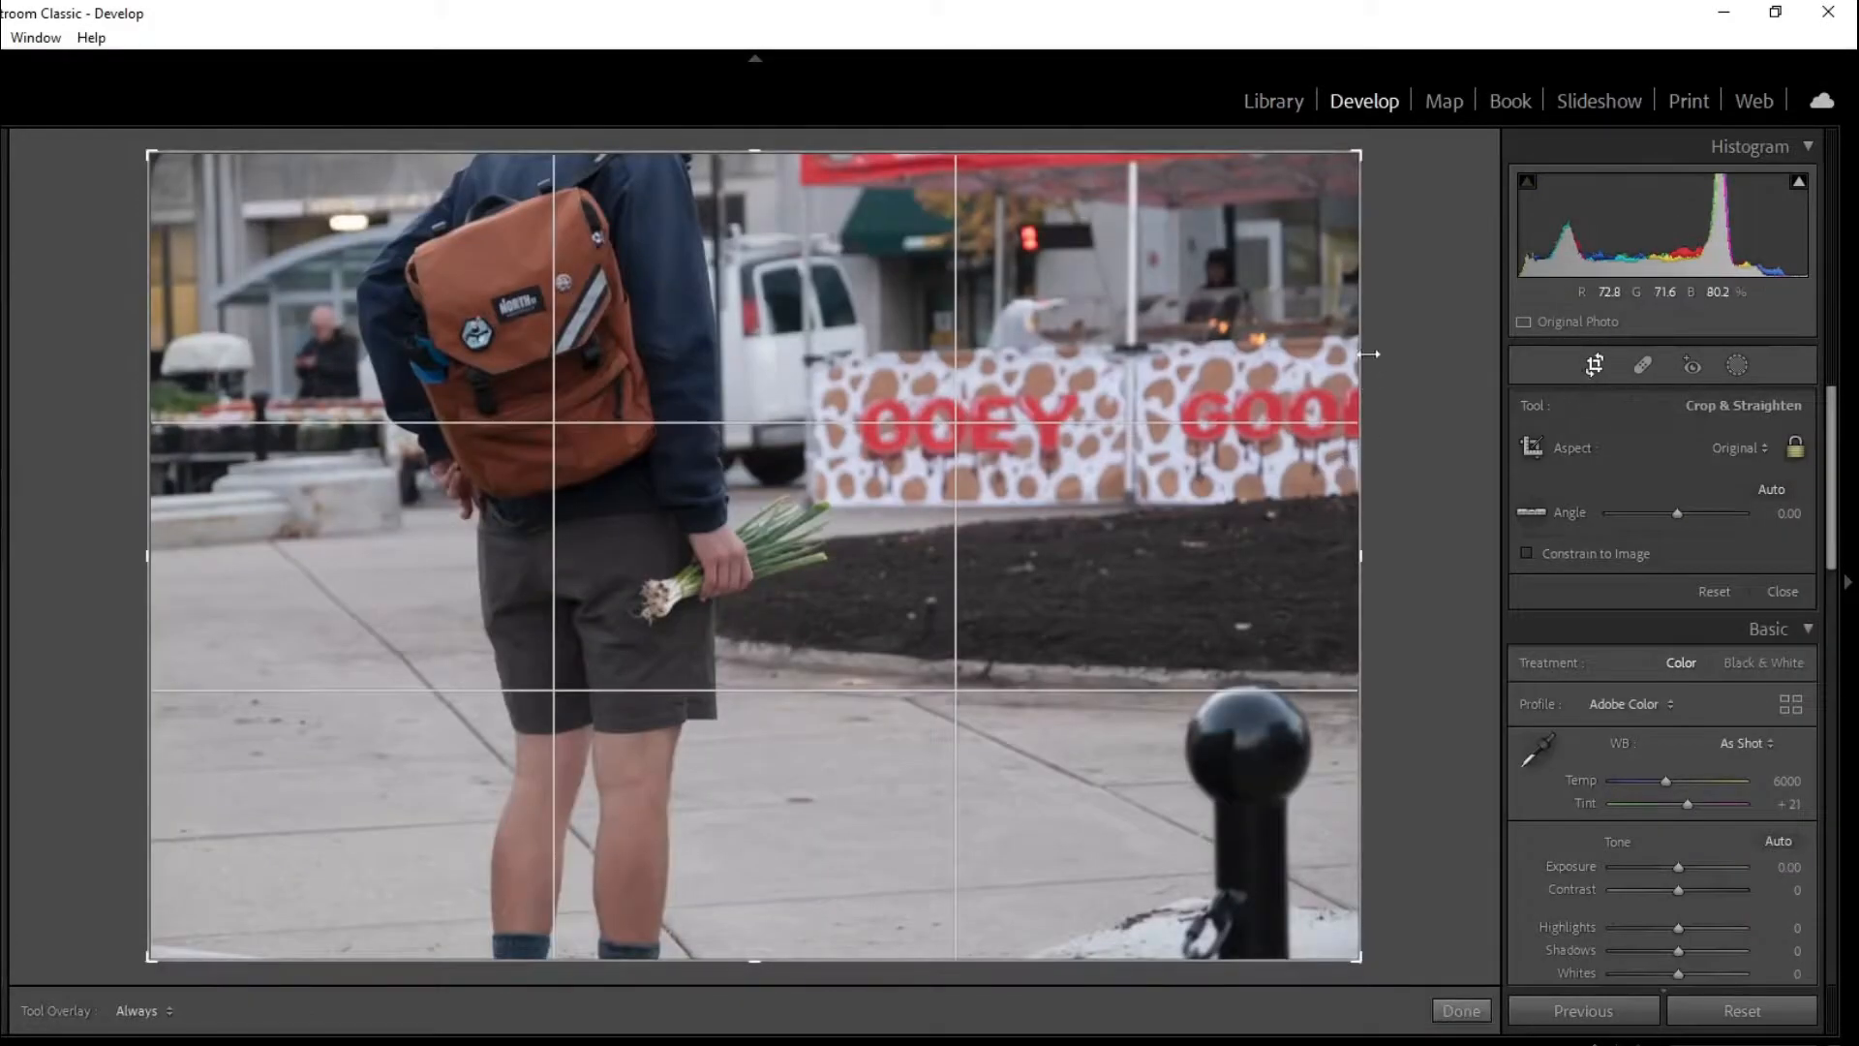
{"action": "left_click_drag", "start_coordinate": [1353, 164], "coordinate": [610, 262]}
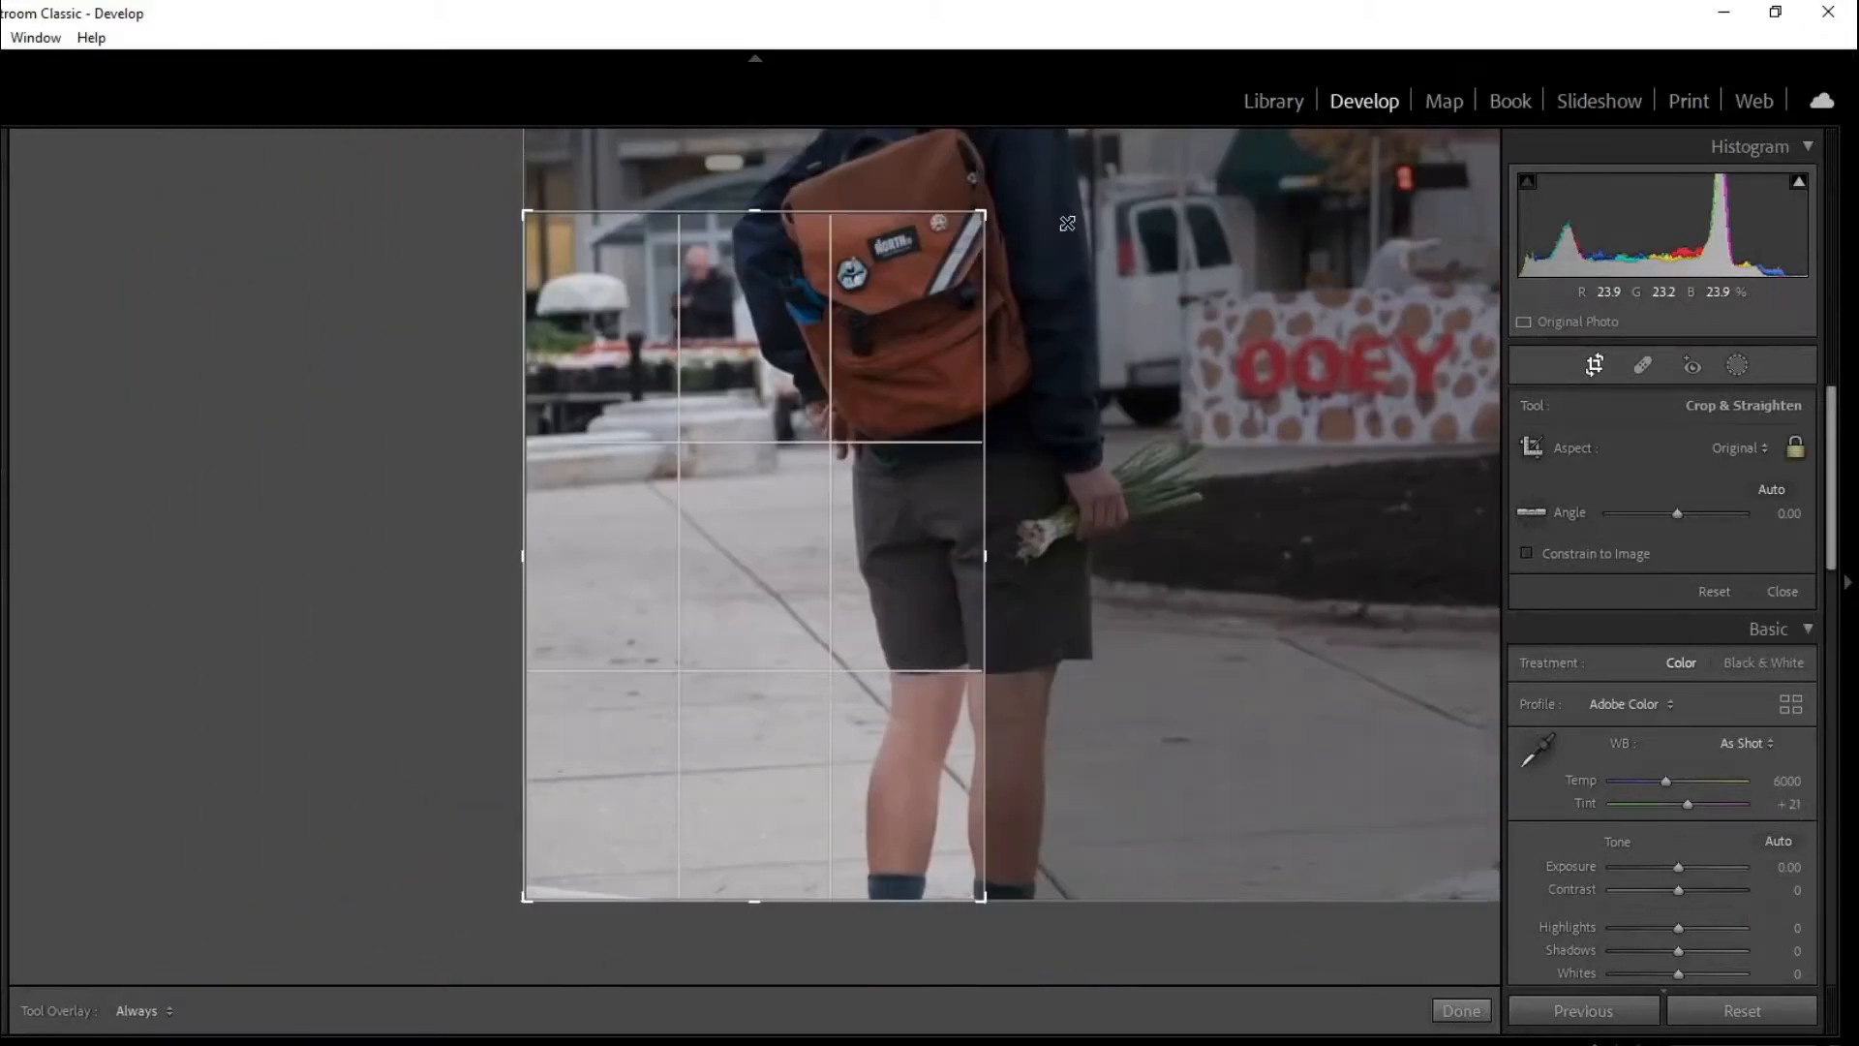
{"action": "left_click_drag", "start_coordinate": [789, 394], "coordinate": [510, 589]}
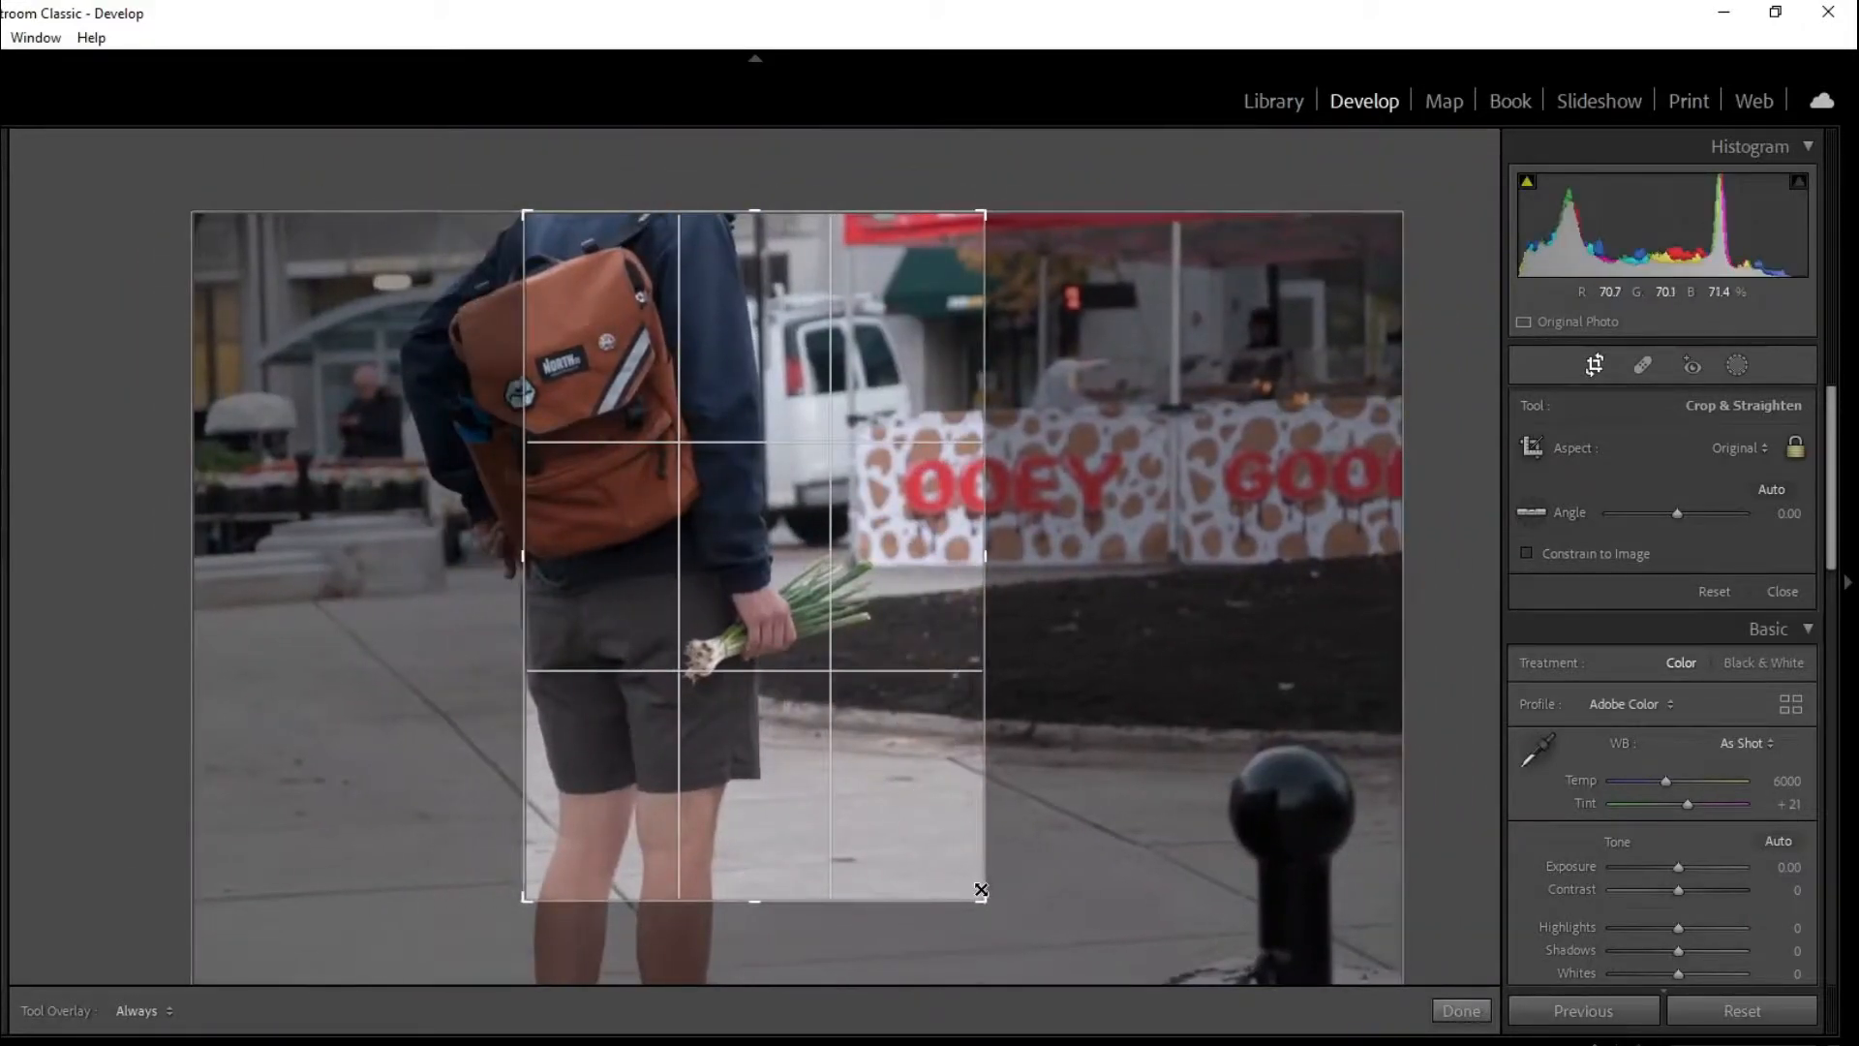
{"action": "left_click_drag", "start_coordinate": [979, 888], "coordinate": [981, 807]}
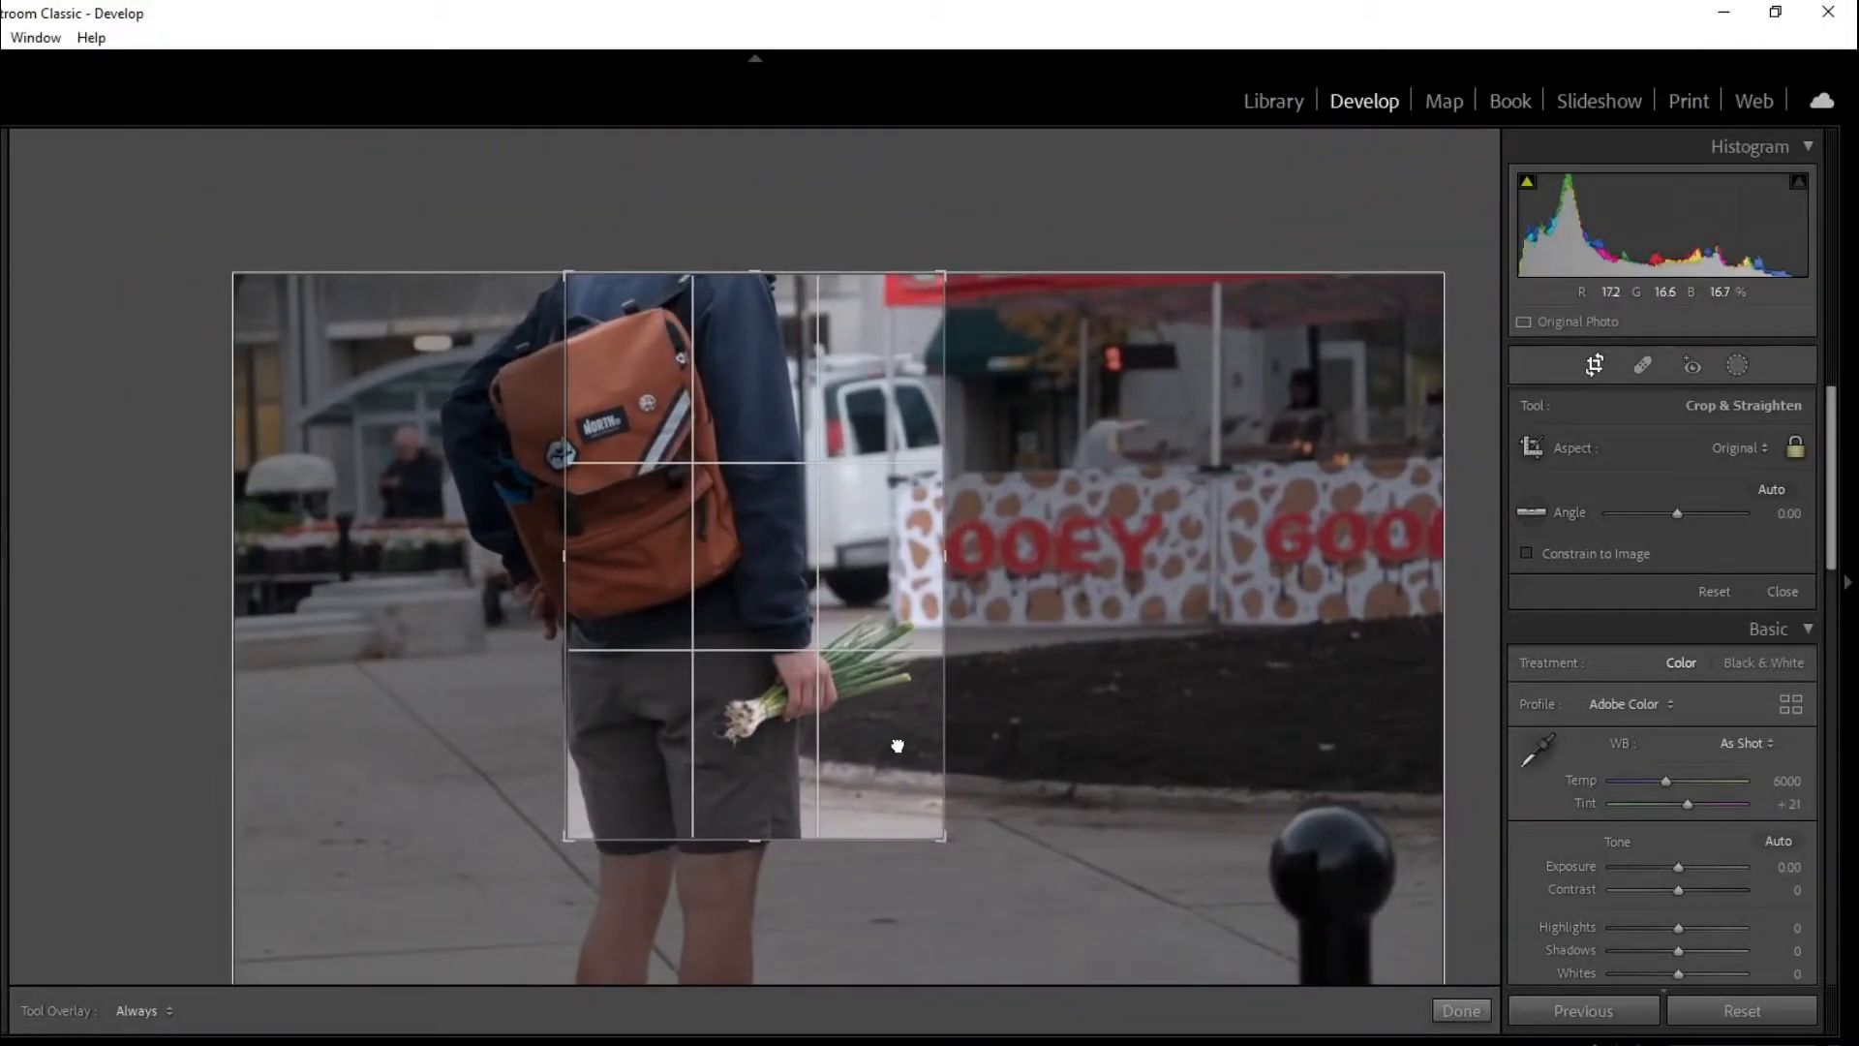
{"action": "double_click", "coordinate": [751, 805]}
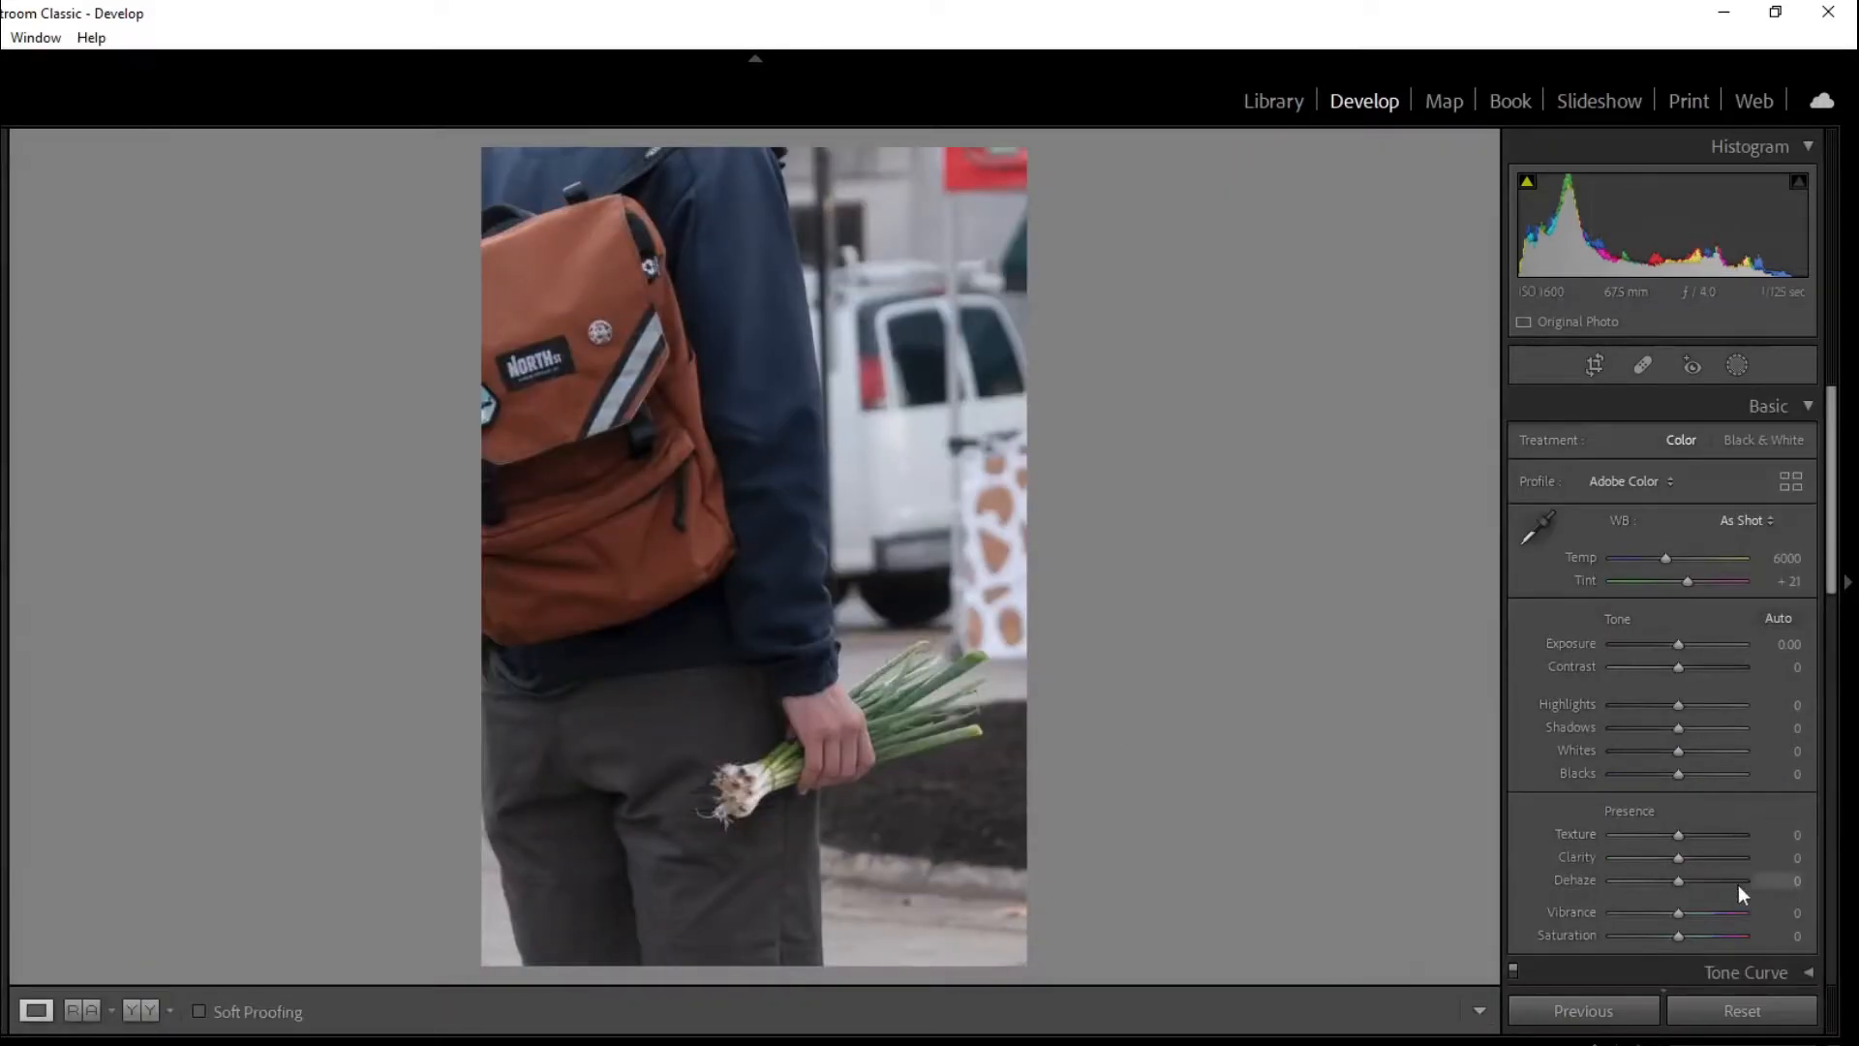
- Set Exposure to +0.26, Whites to -49, Texture to +23, Clarity to +14, Dehaze to +11 and Vibrance to +11
{"action": "left_click", "coordinate": [1694, 834]}
{"action": "left_click", "coordinate": [1681, 646]}
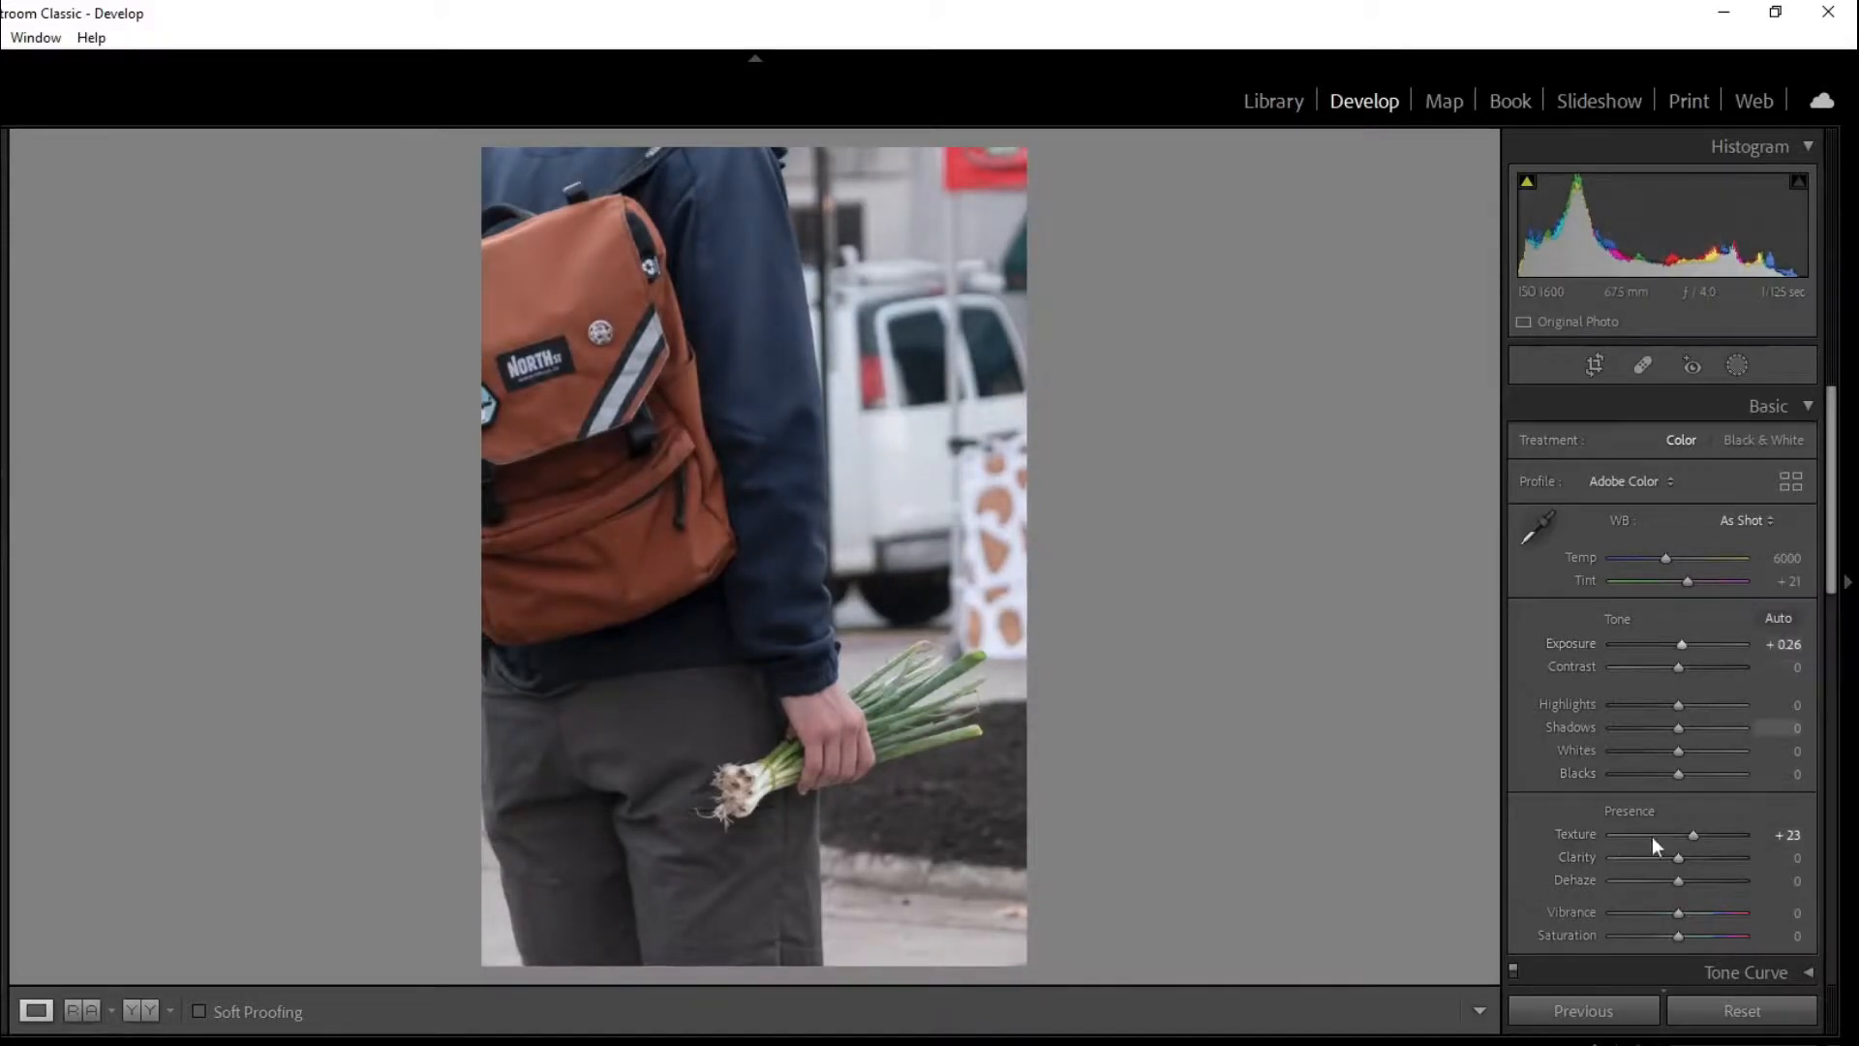
{"action": "left_click_drag", "start_coordinate": [1675, 887], "coordinate": [1683, 886]}
{"action": "left_click", "coordinate": [1679, 858]}
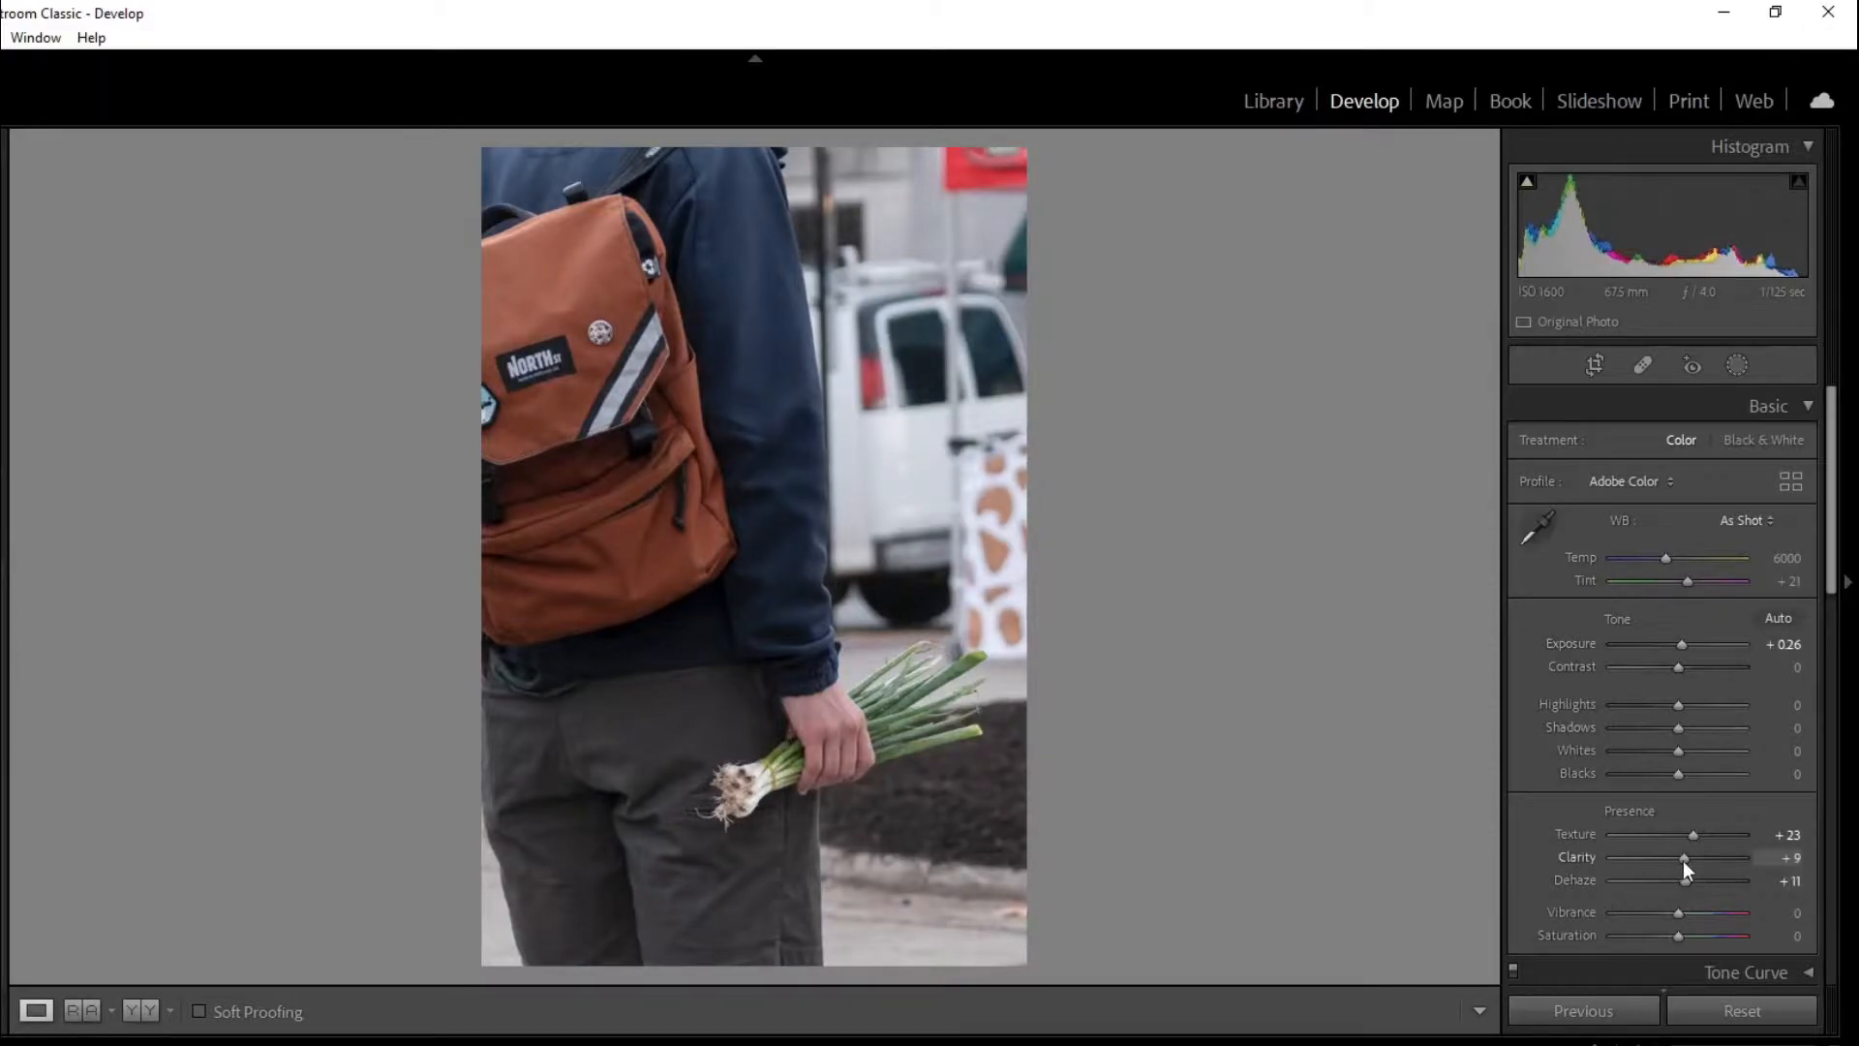
{"action": "left_click_drag", "start_coordinate": [1682, 859], "coordinate": [1687, 914]}
{"action": "left_click_drag", "start_coordinate": [1678, 752], "coordinate": [1648, 756]}
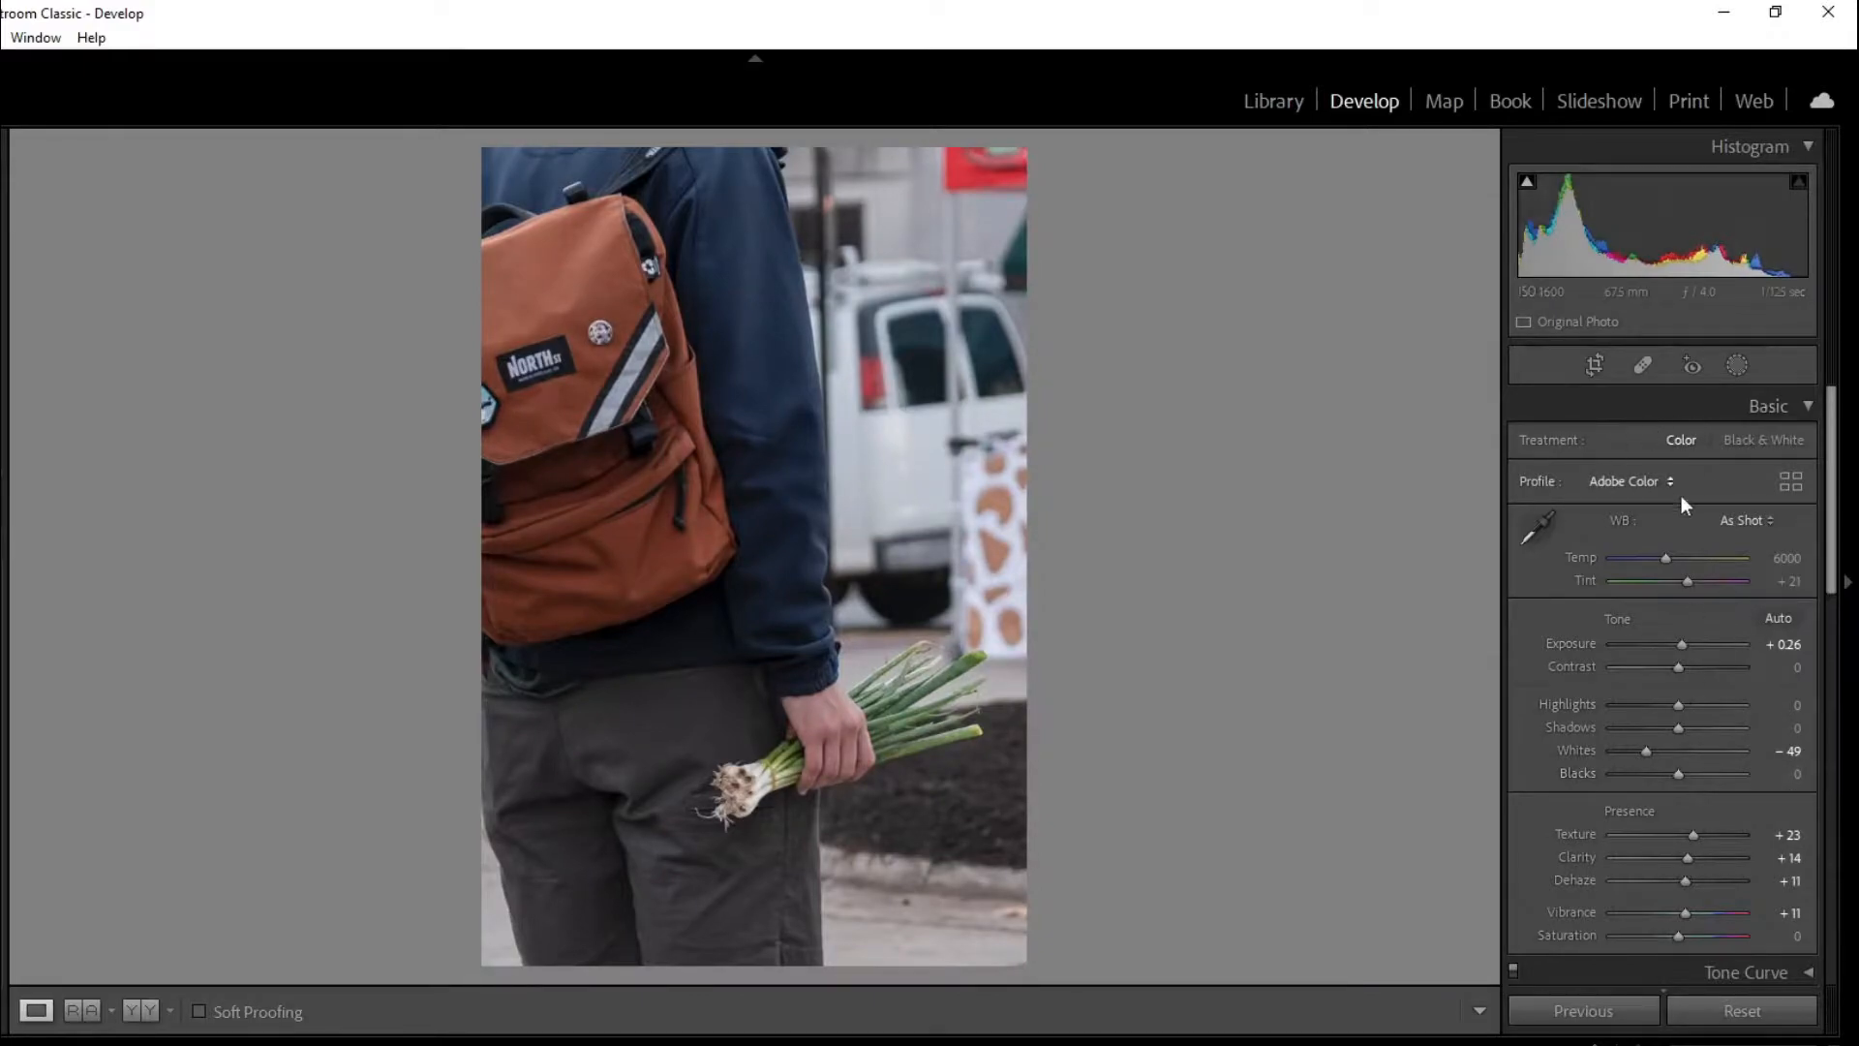
- Try the Black & White treatment on the backpack photo and return it to Color
{"action": "left_click", "coordinate": [1744, 444]}
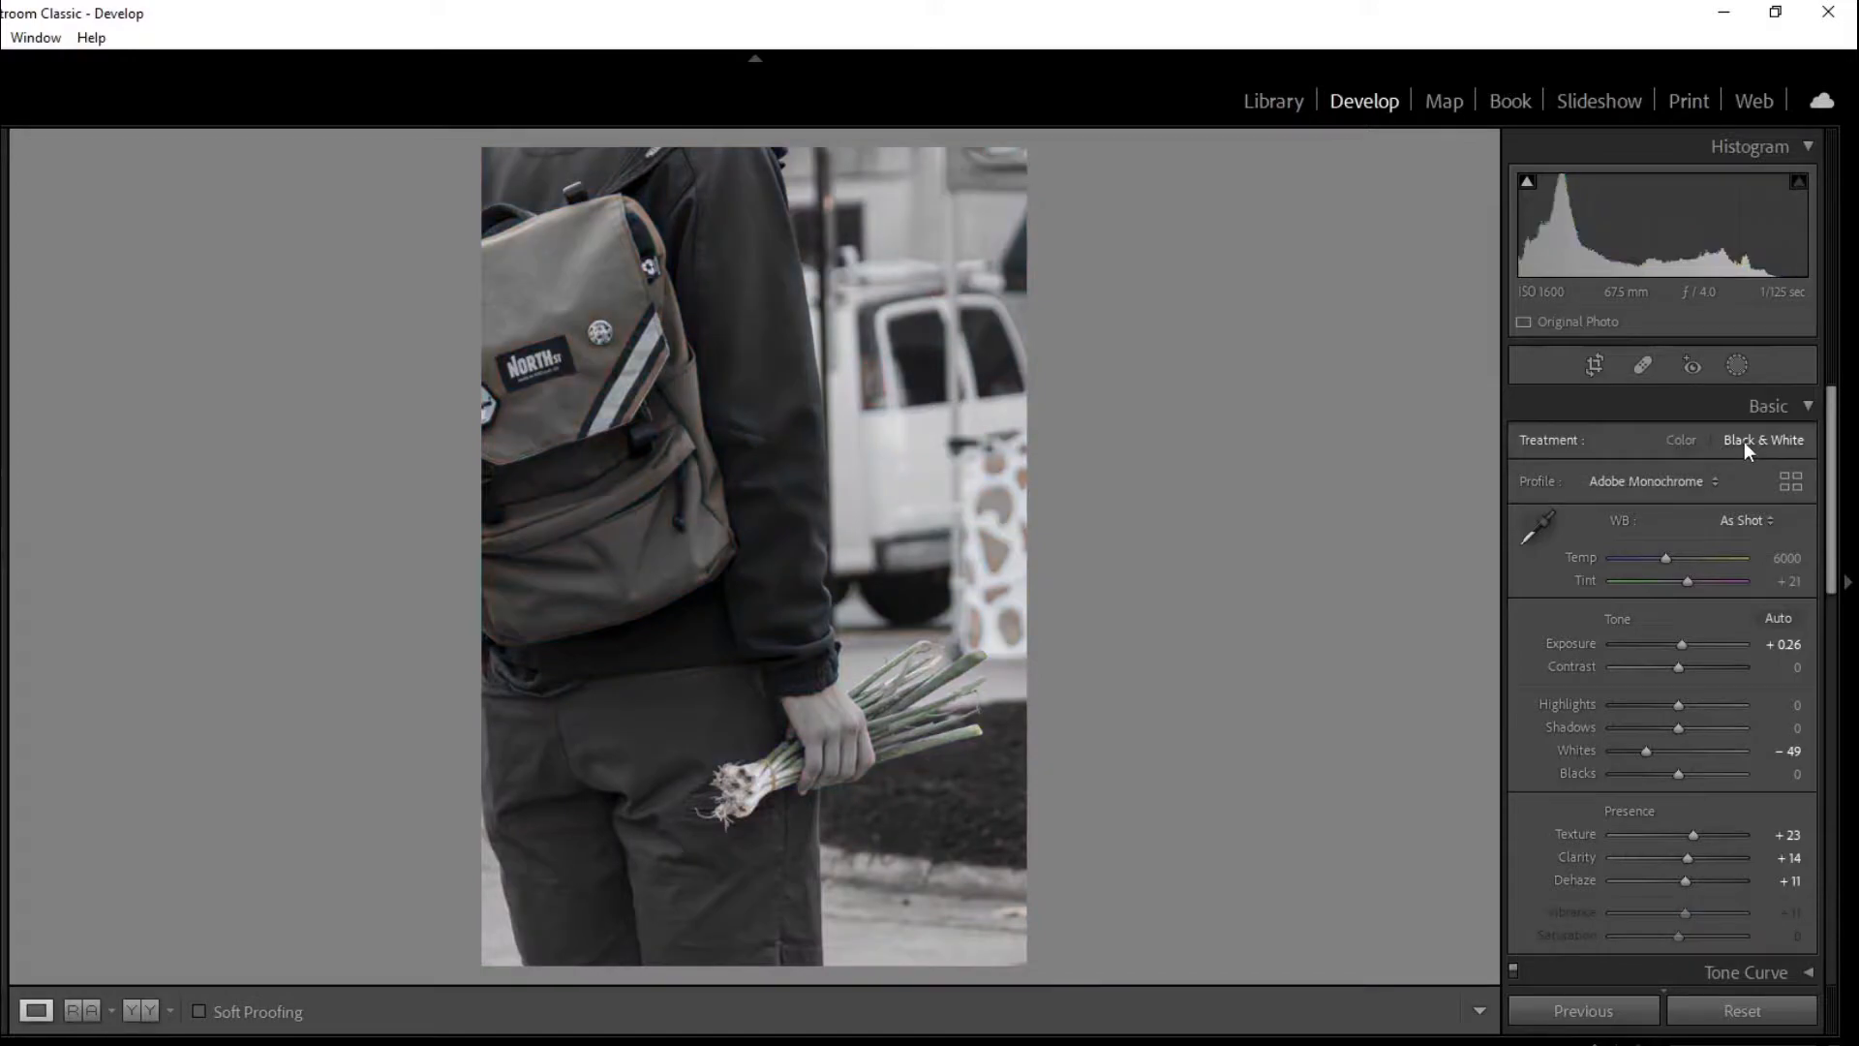
{"action": "left_click", "coordinate": [1684, 446]}
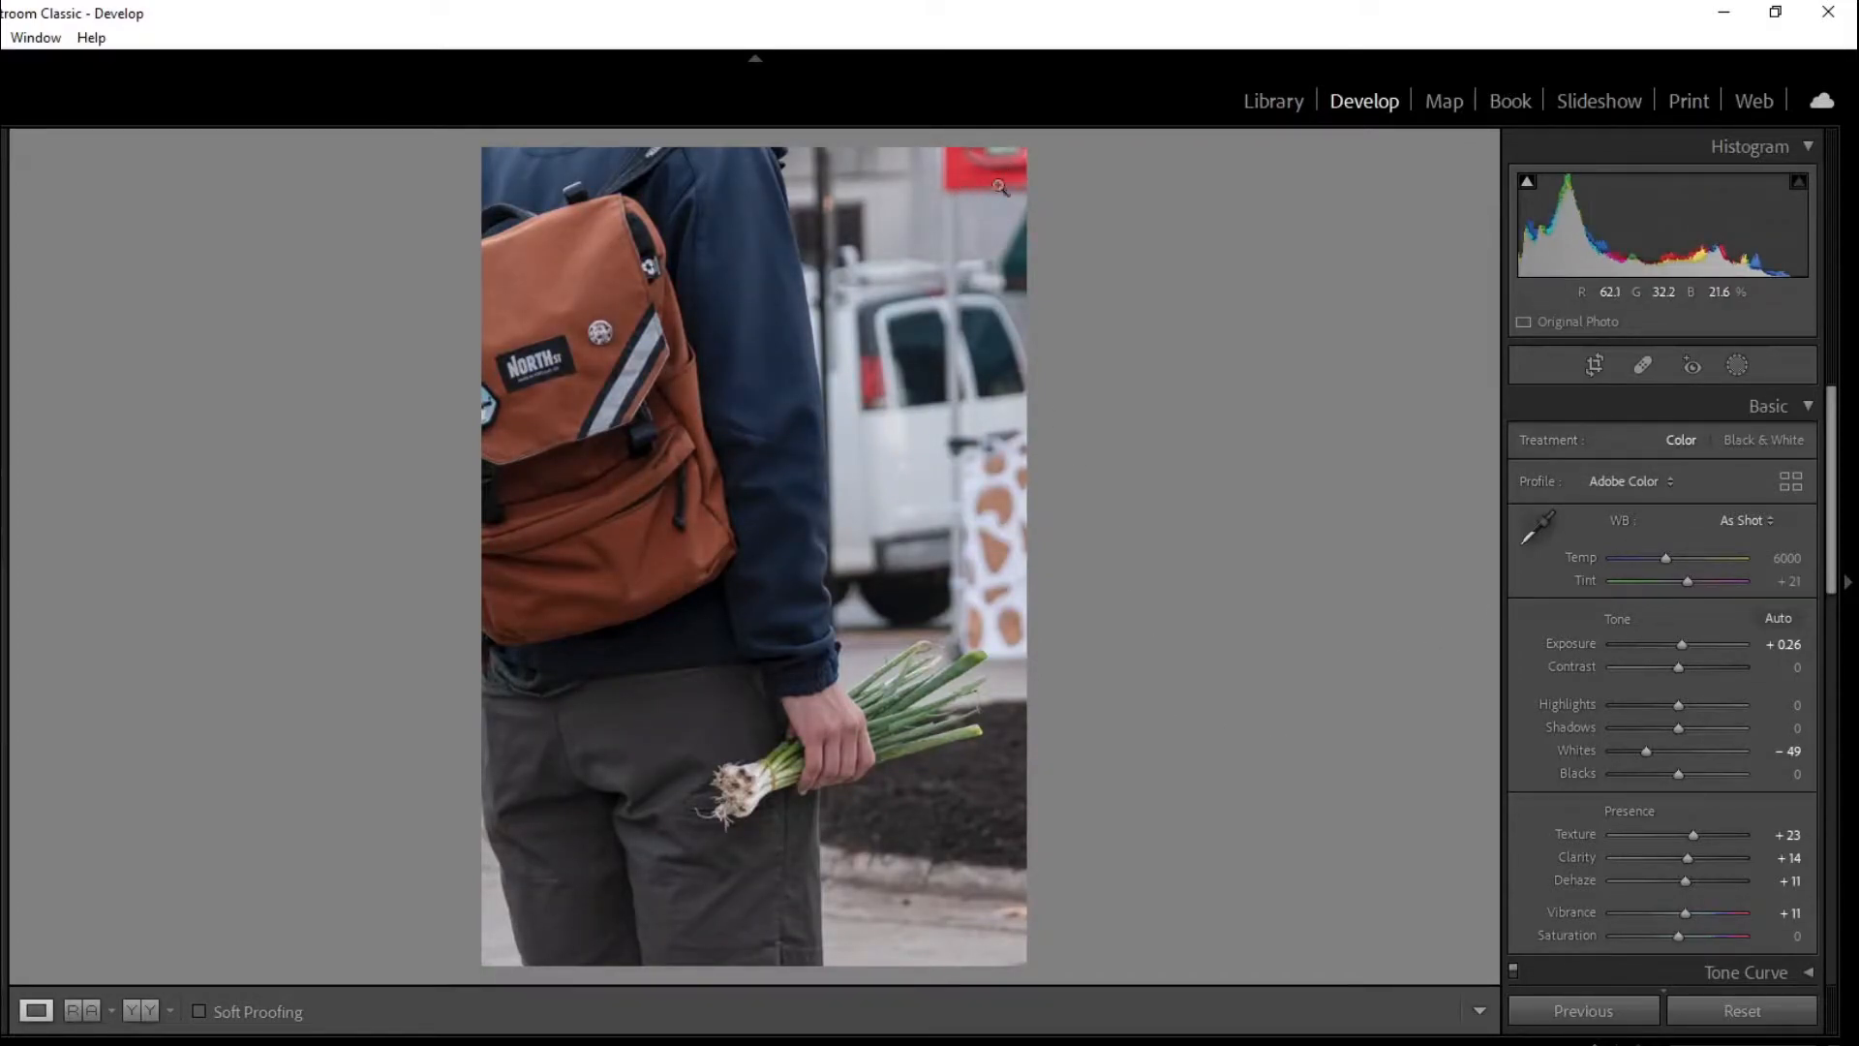
- Tighten the backpack photo's crop around the arm and green onions using the 4 x 5 / 8 x 10 aspect ratio
{"action": "left_click", "coordinate": [1593, 366]}
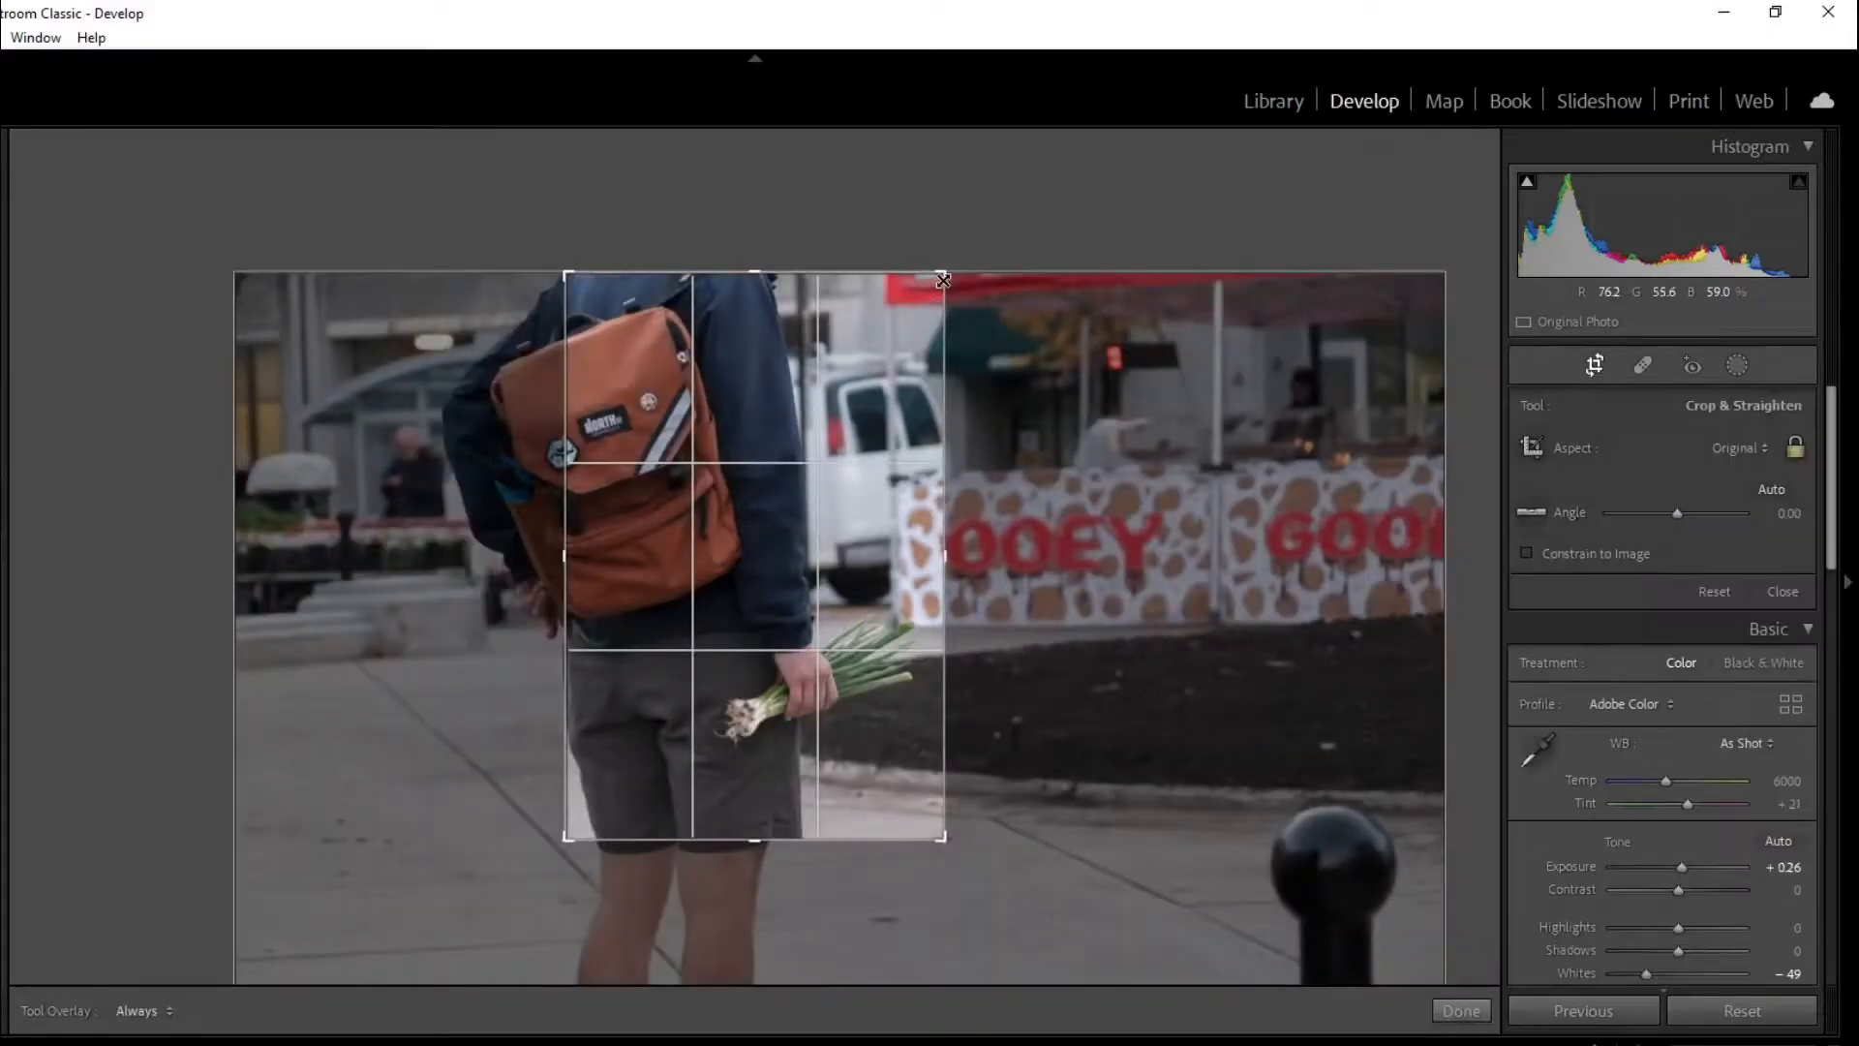
{"action": "left_click_drag", "start_coordinate": [942, 280], "coordinate": [931, 290]}
{"action": "left_click_drag", "start_coordinate": [844, 368], "coordinate": [812, 355]}
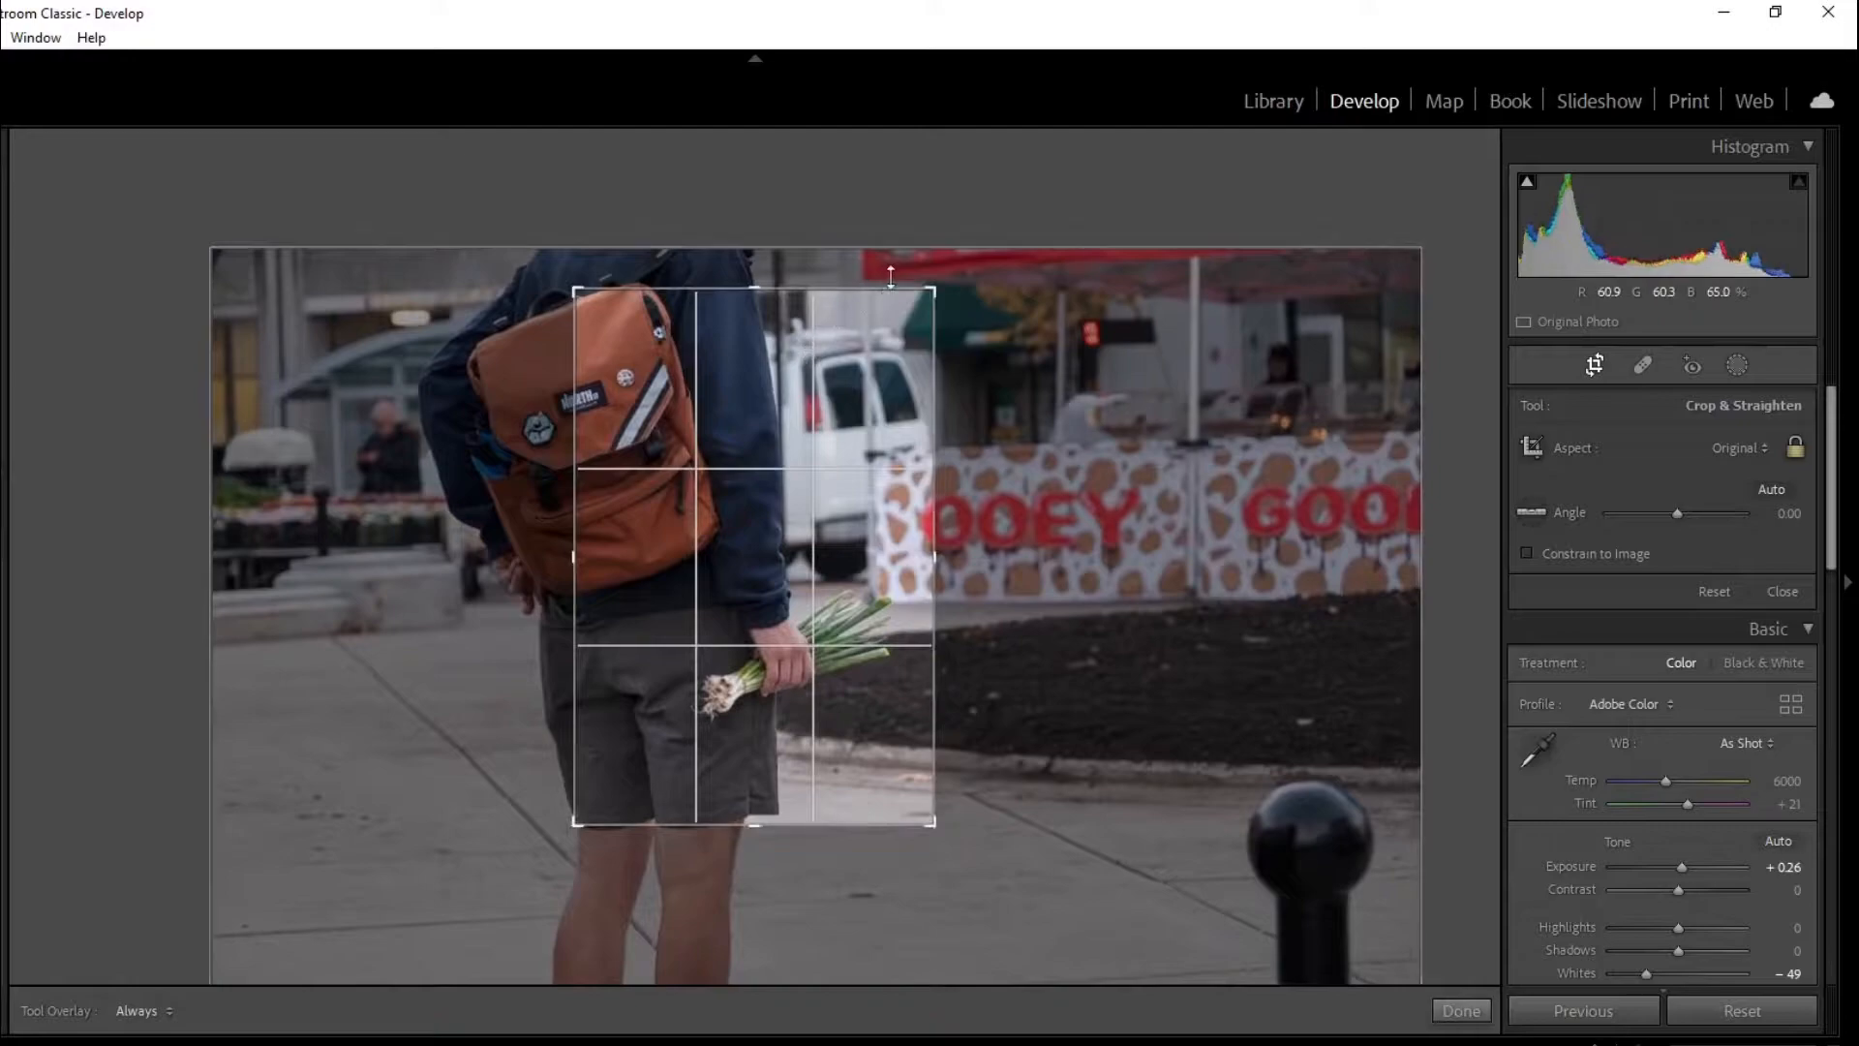
{"action": "left_click", "coordinate": [1747, 448]}
{"action": "left_click", "coordinate": [1638, 591]}
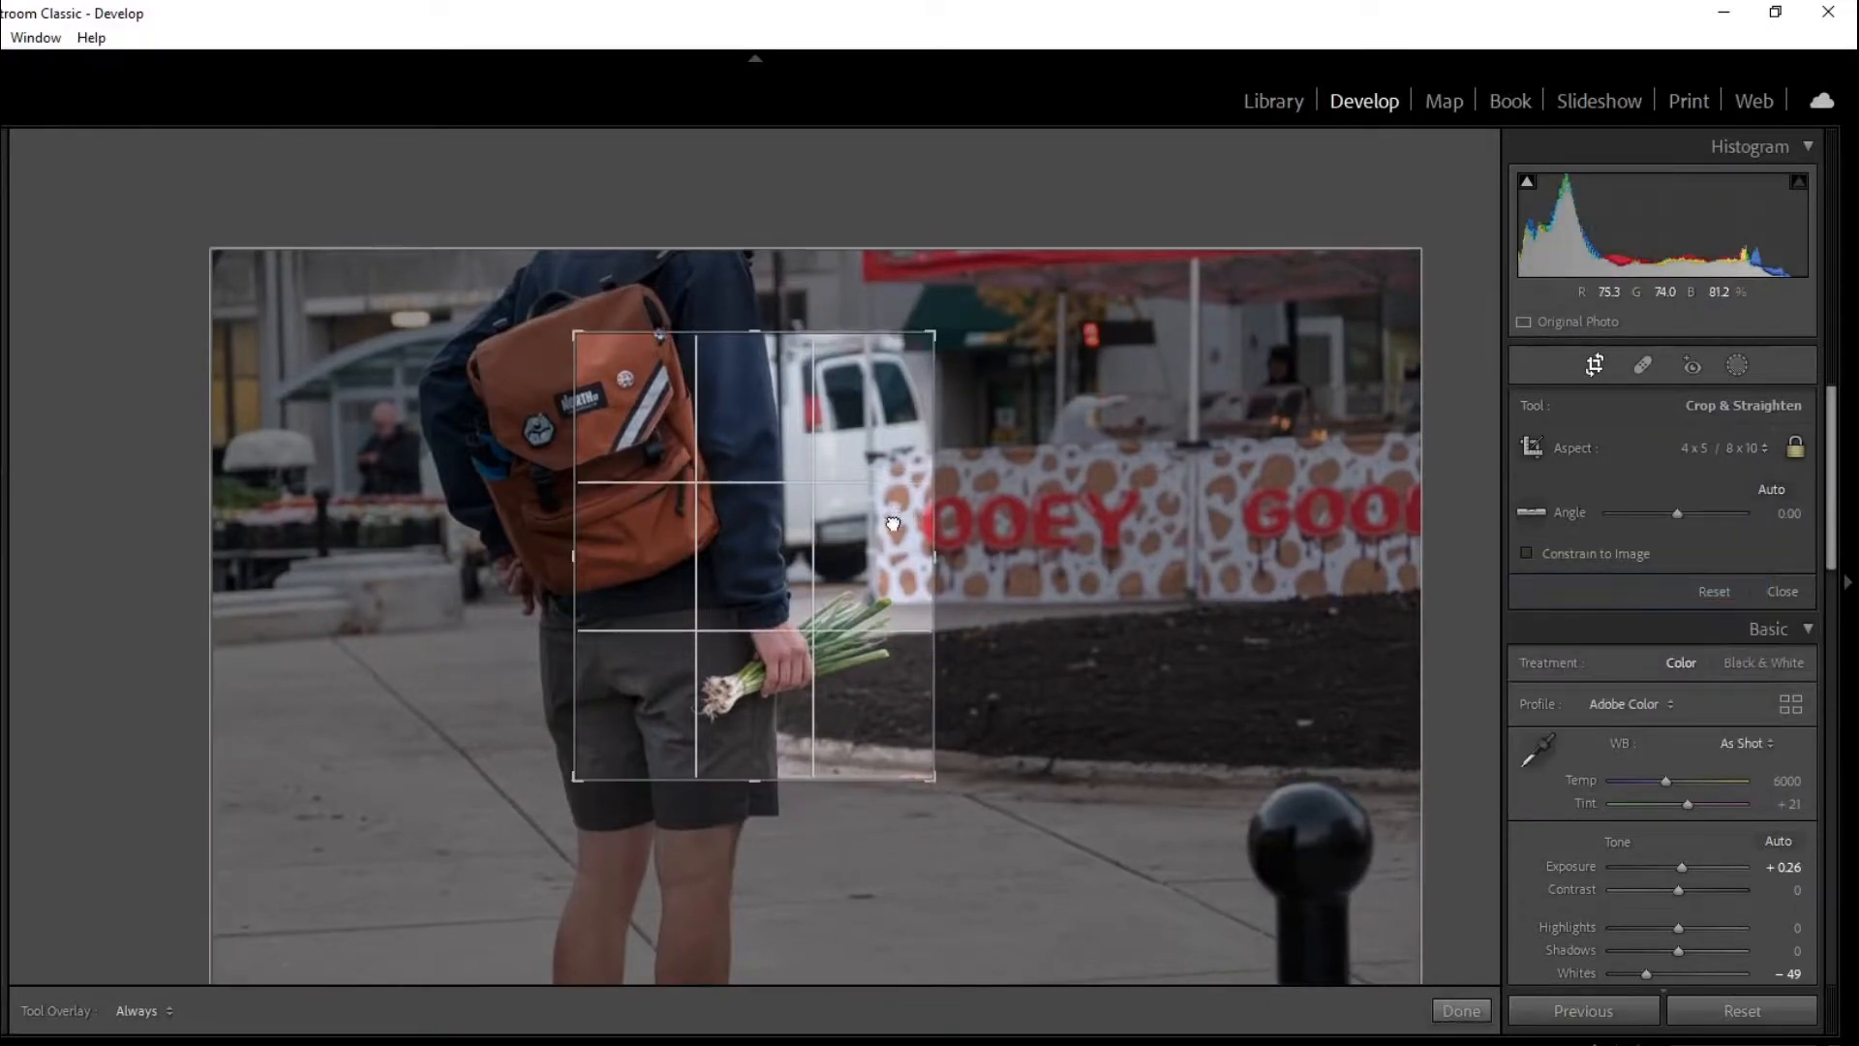
{"action": "left_click_drag", "start_coordinate": [1075, 549], "coordinate": [1064, 556]}
{"action": "left_click_drag", "start_coordinate": [935, 396], "coordinate": [921, 415]}
{"action": "key", "text": "Return"}
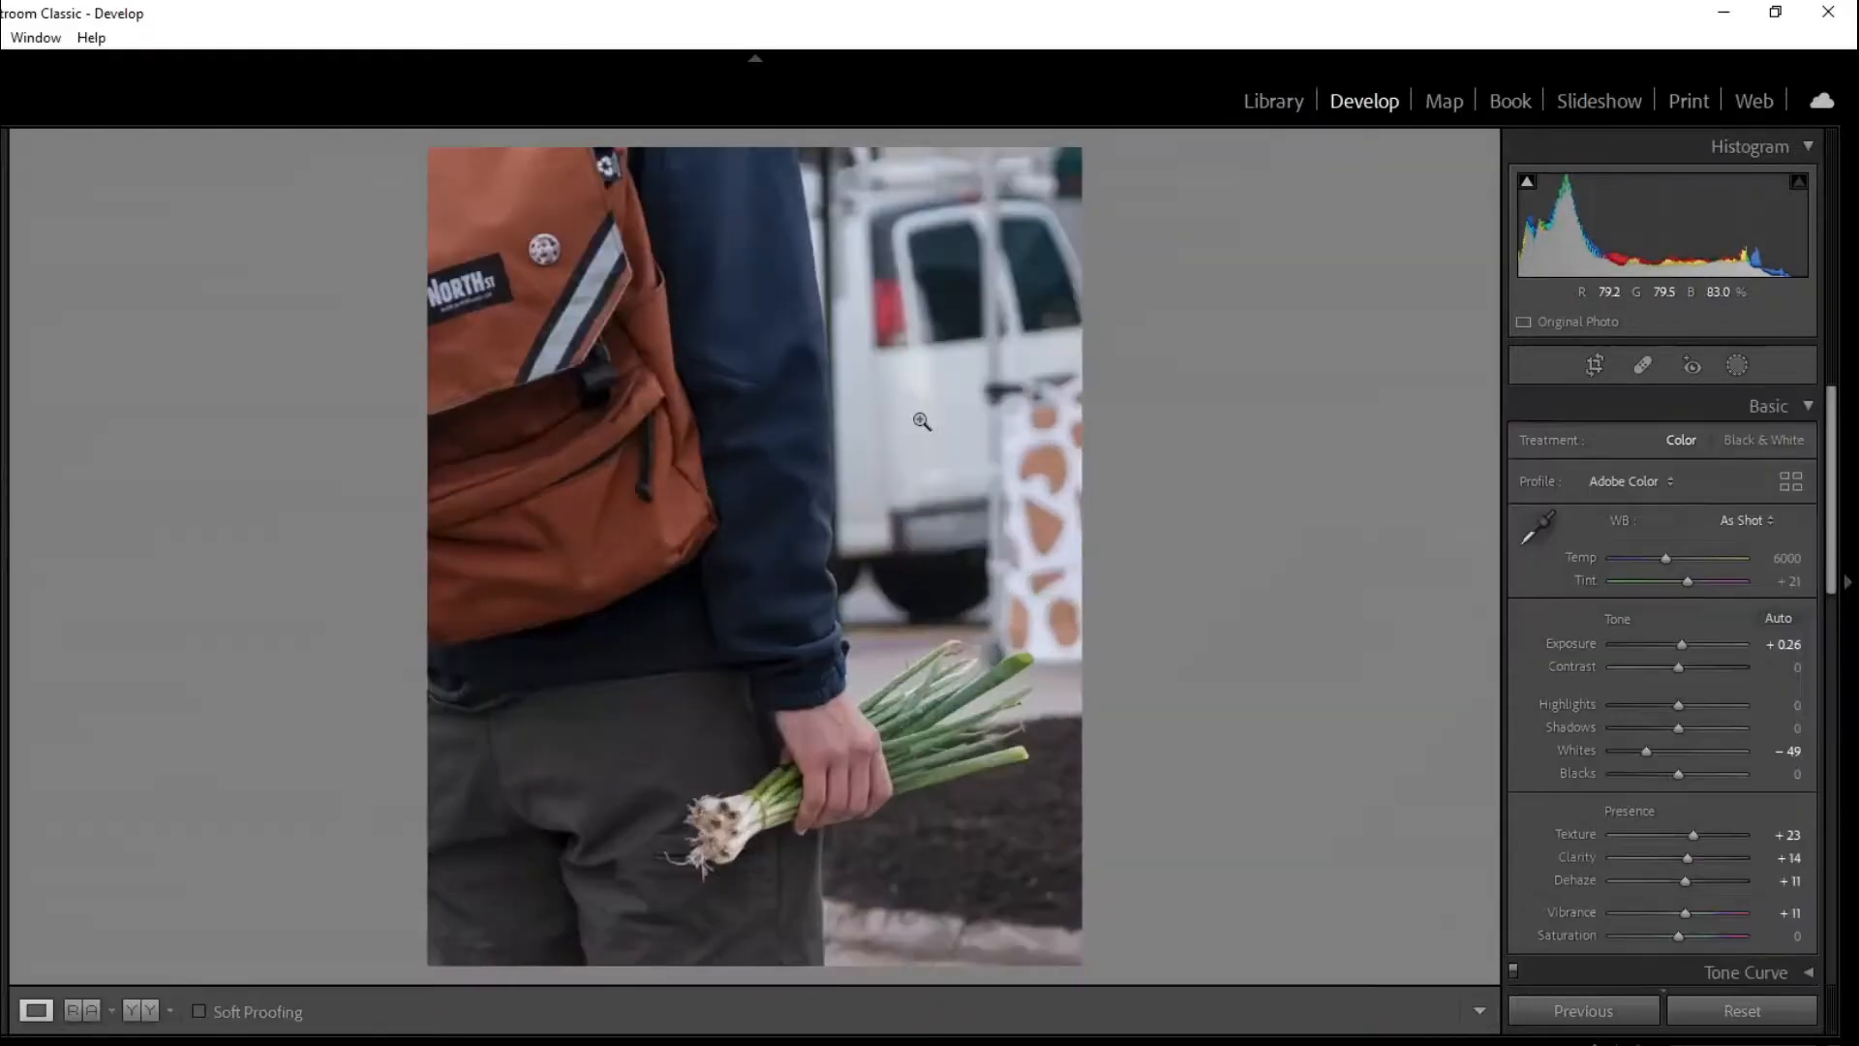
- Recrop the backpack photo at 2 x 3 / 4 x 6 around the arm and onions, and set Dehaze to +21
{"action": "left_click", "coordinate": [1591, 374]}
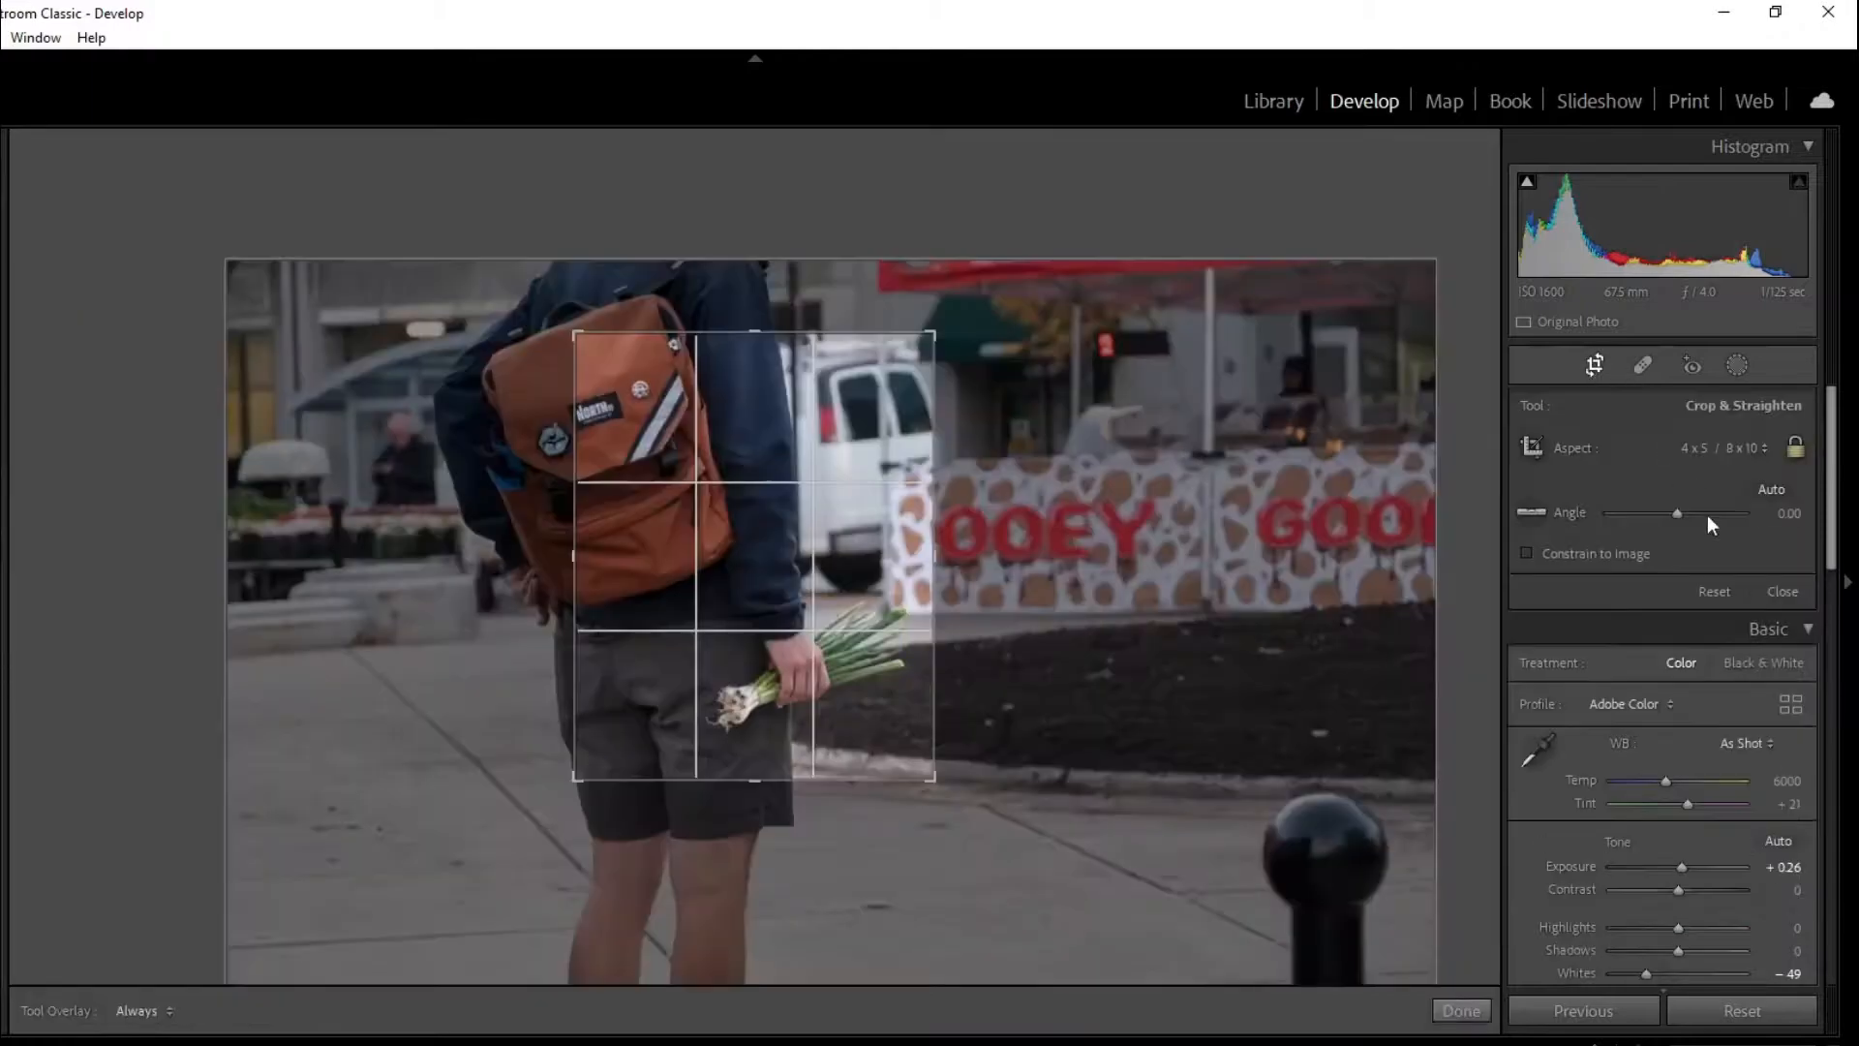
{"action": "left_click", "coordinate": [1729, 447]}
{"action": "left_click", "coordinate": [1570, 502]}
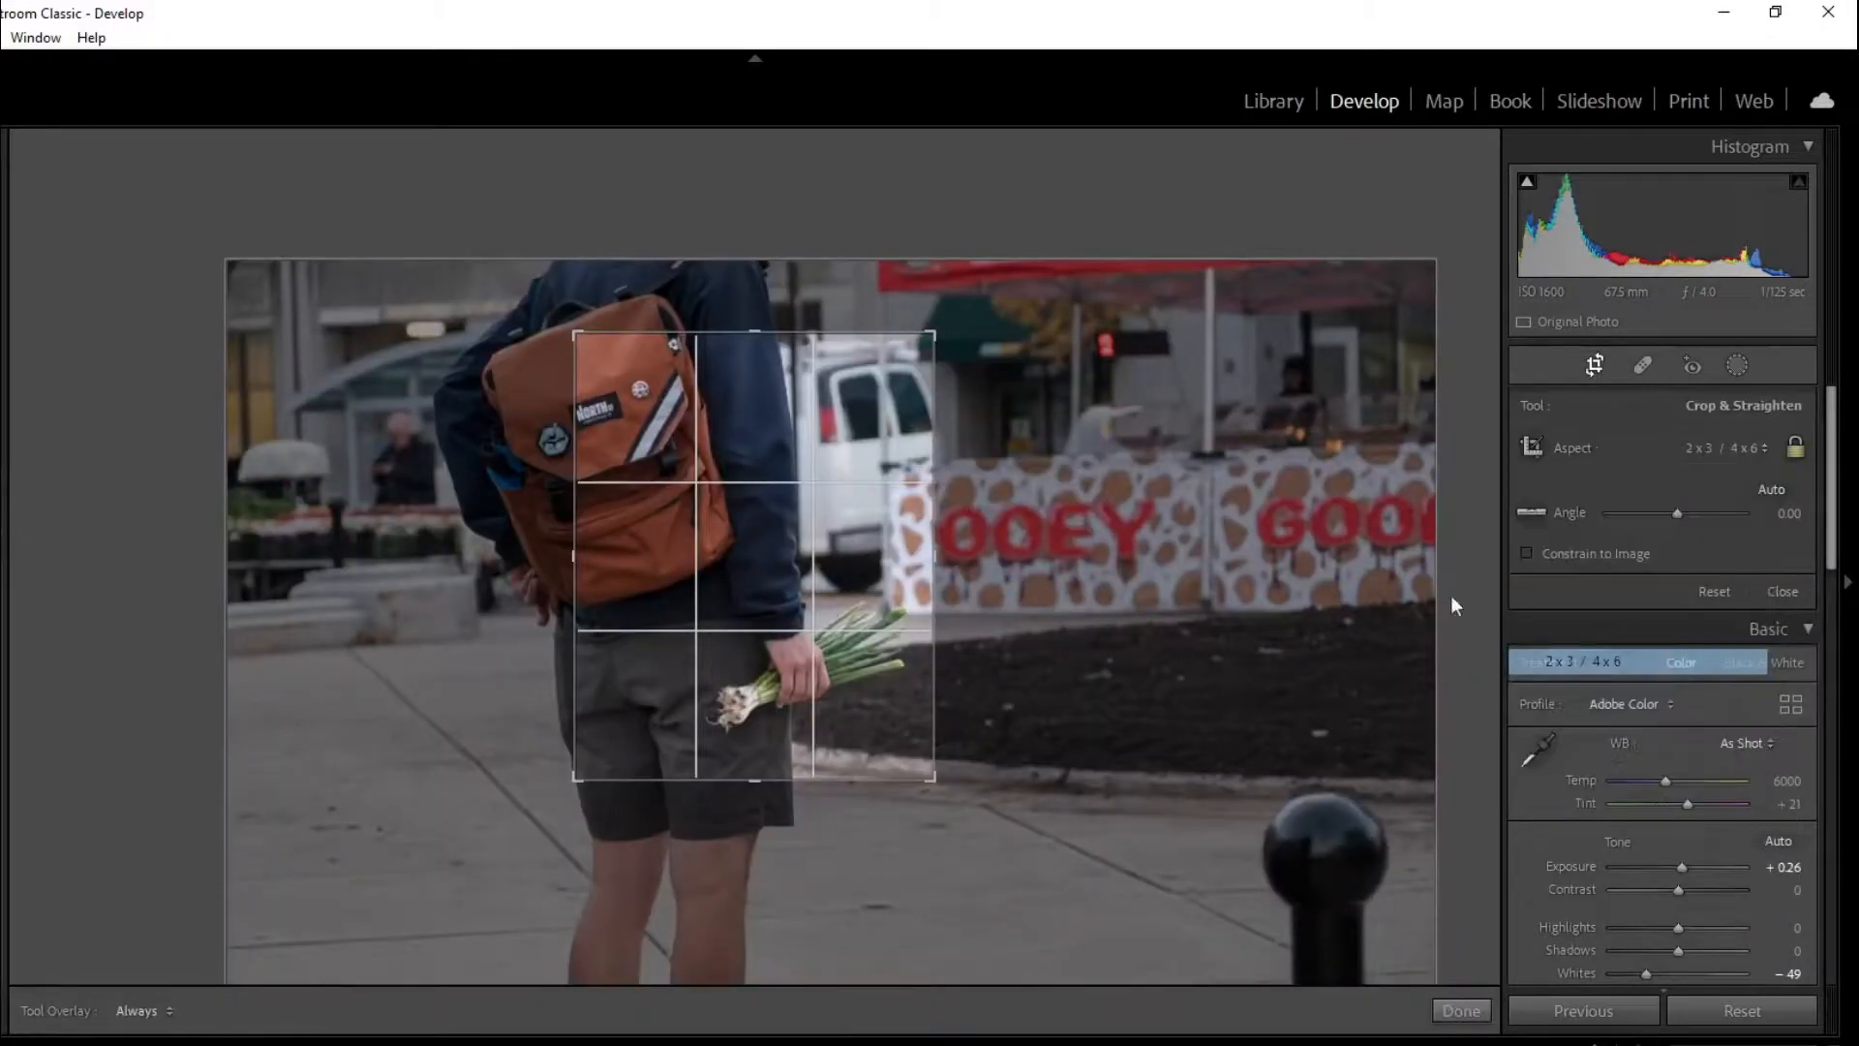
{"action": "left_click_drag", "start_coordinate": [904, 333], "coordinate": [909, 315]}
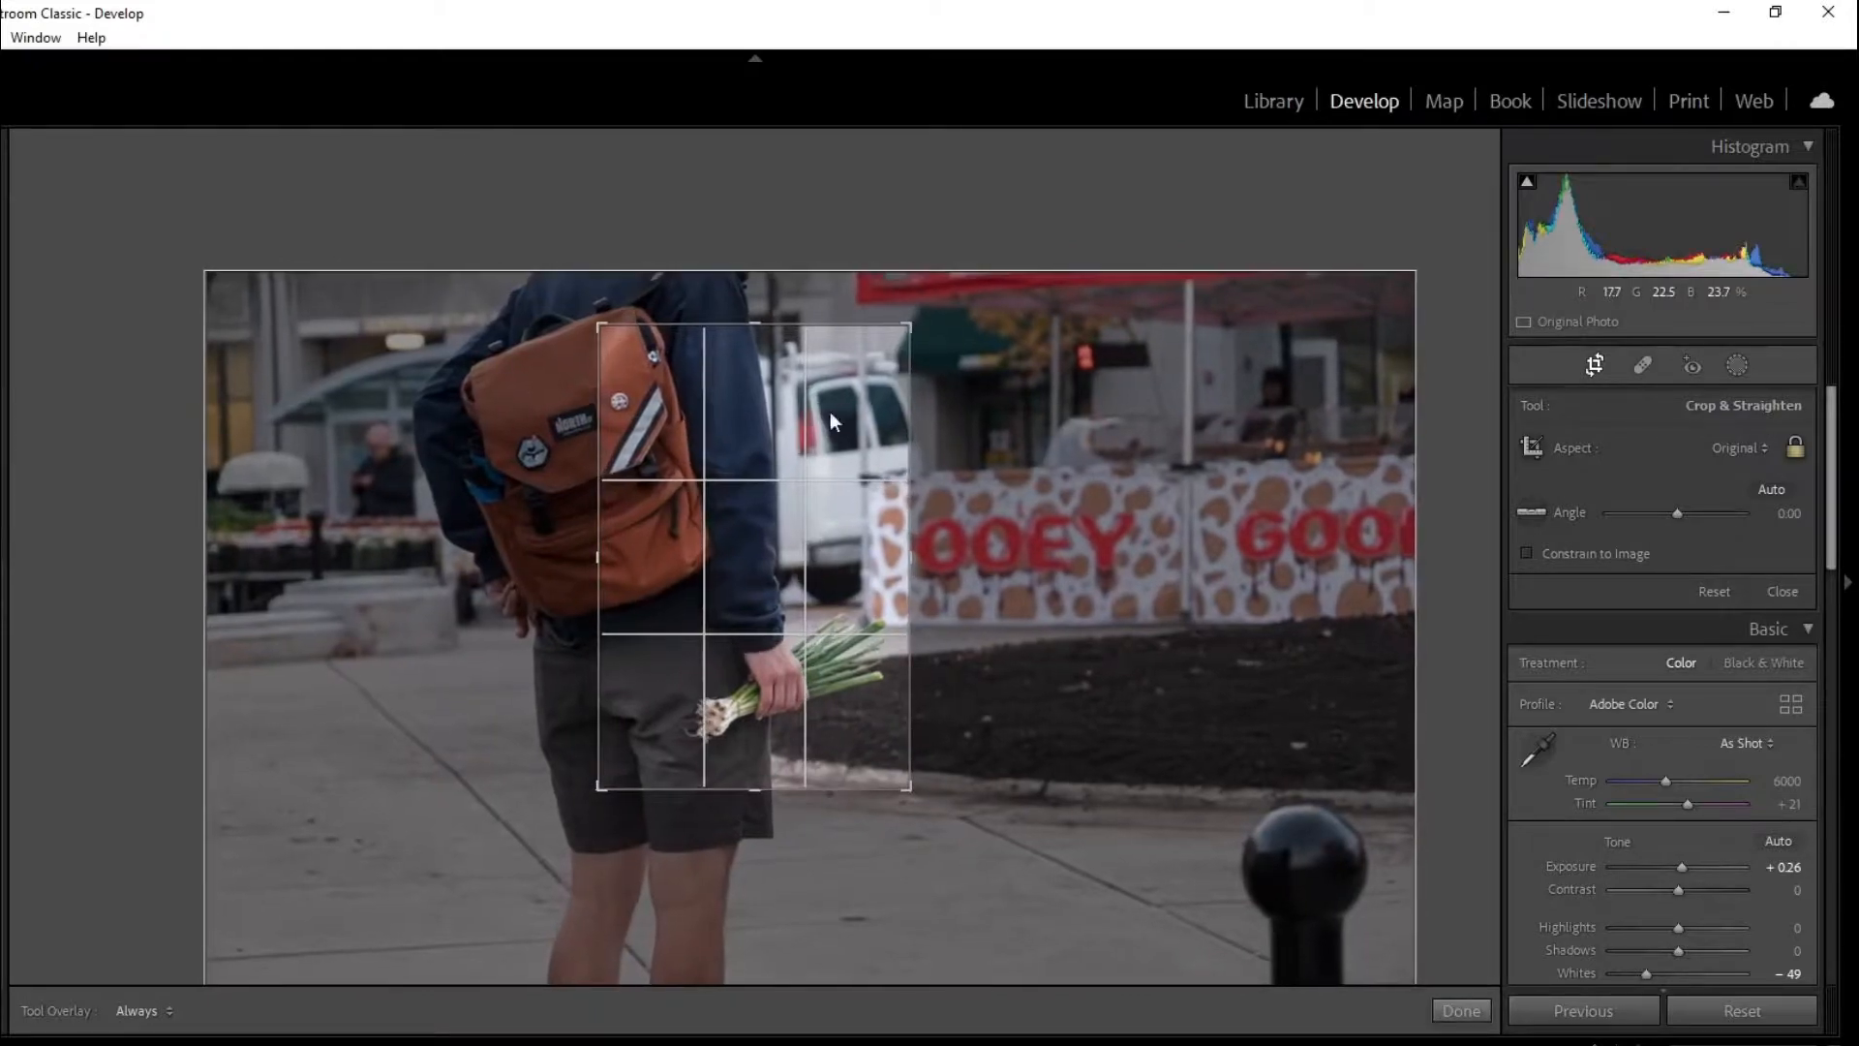
{"action": "double_click", "coordinate": [822, 532]}
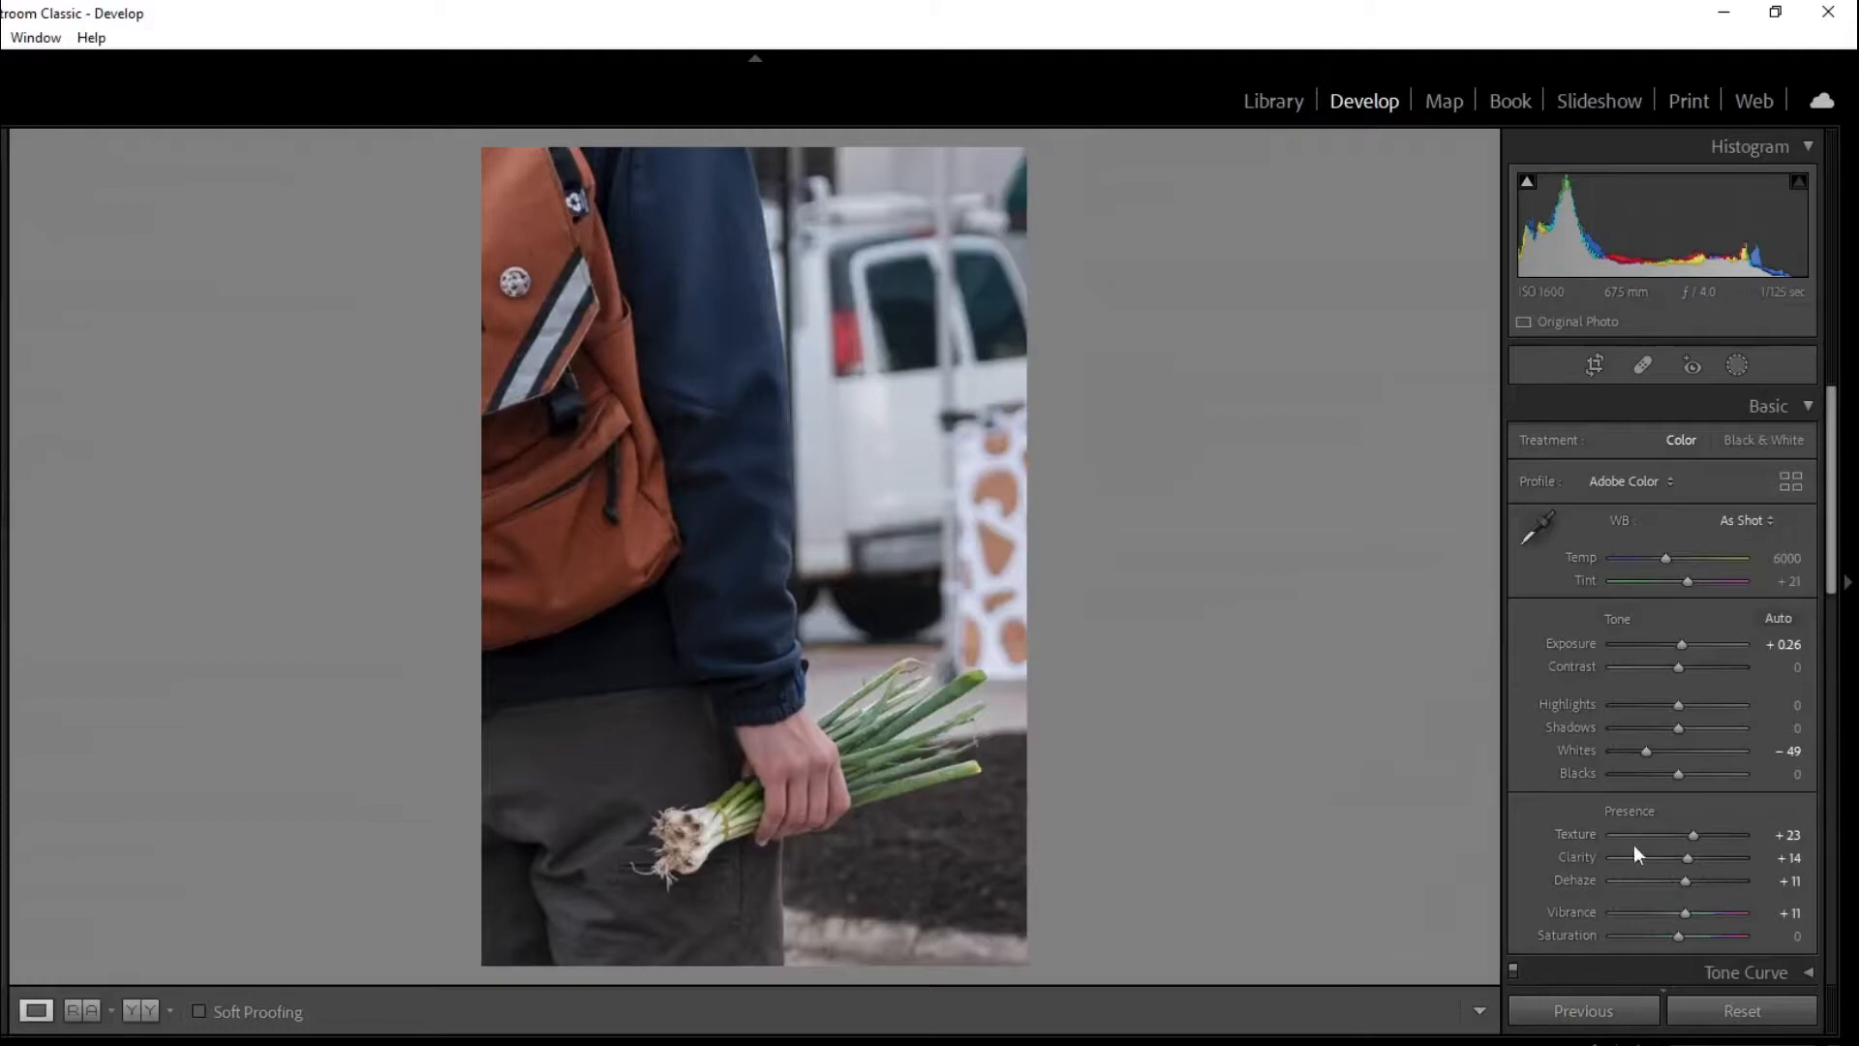
{"action": "left_click", "coordinate": [1689, 880]}
{"action": "left_click_drag", "start_coordinate": [1691, 879], "coordinate": [1694, 880]}
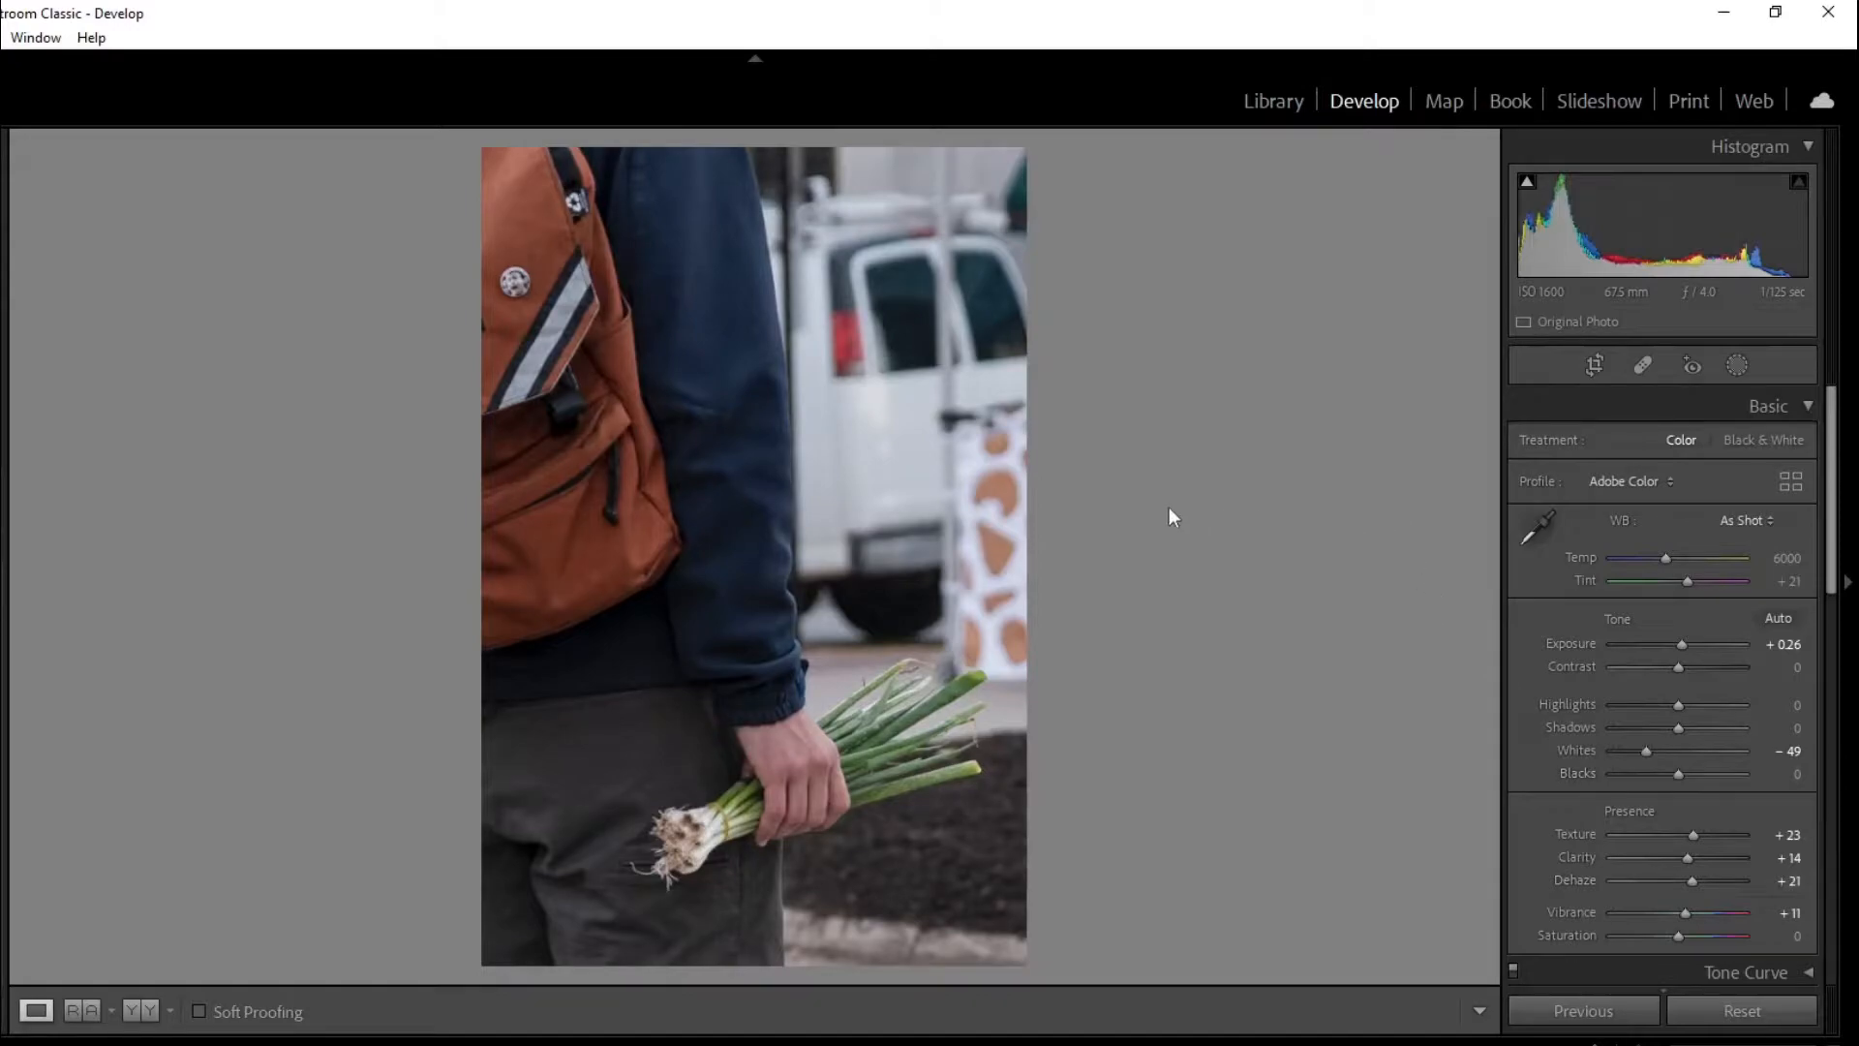
- Crop the next photo to 4 x 5 / 8 x 10 with less sky, and set Texture to +16, Clarity to +5 and Dehaze to +14
{"action": "key", "text": "Right"}
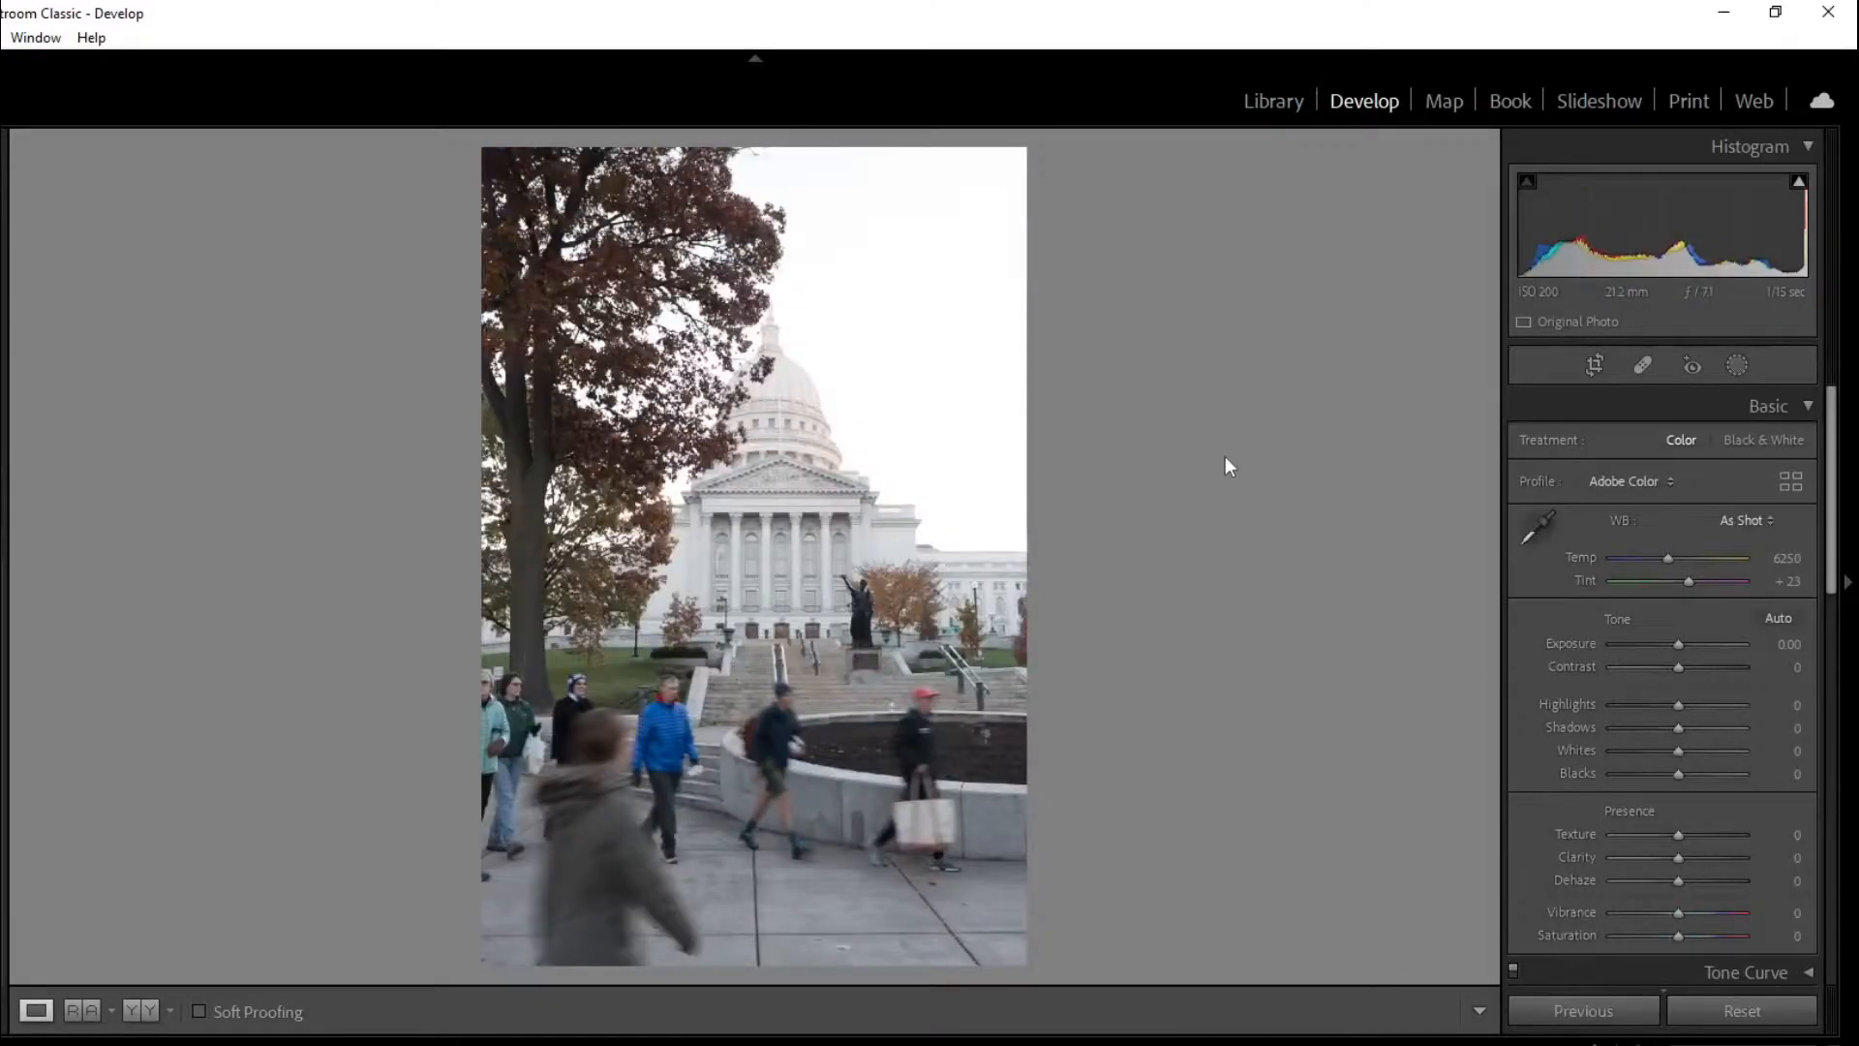
{"action": "left_click", "coordinate": [1594, 367]}
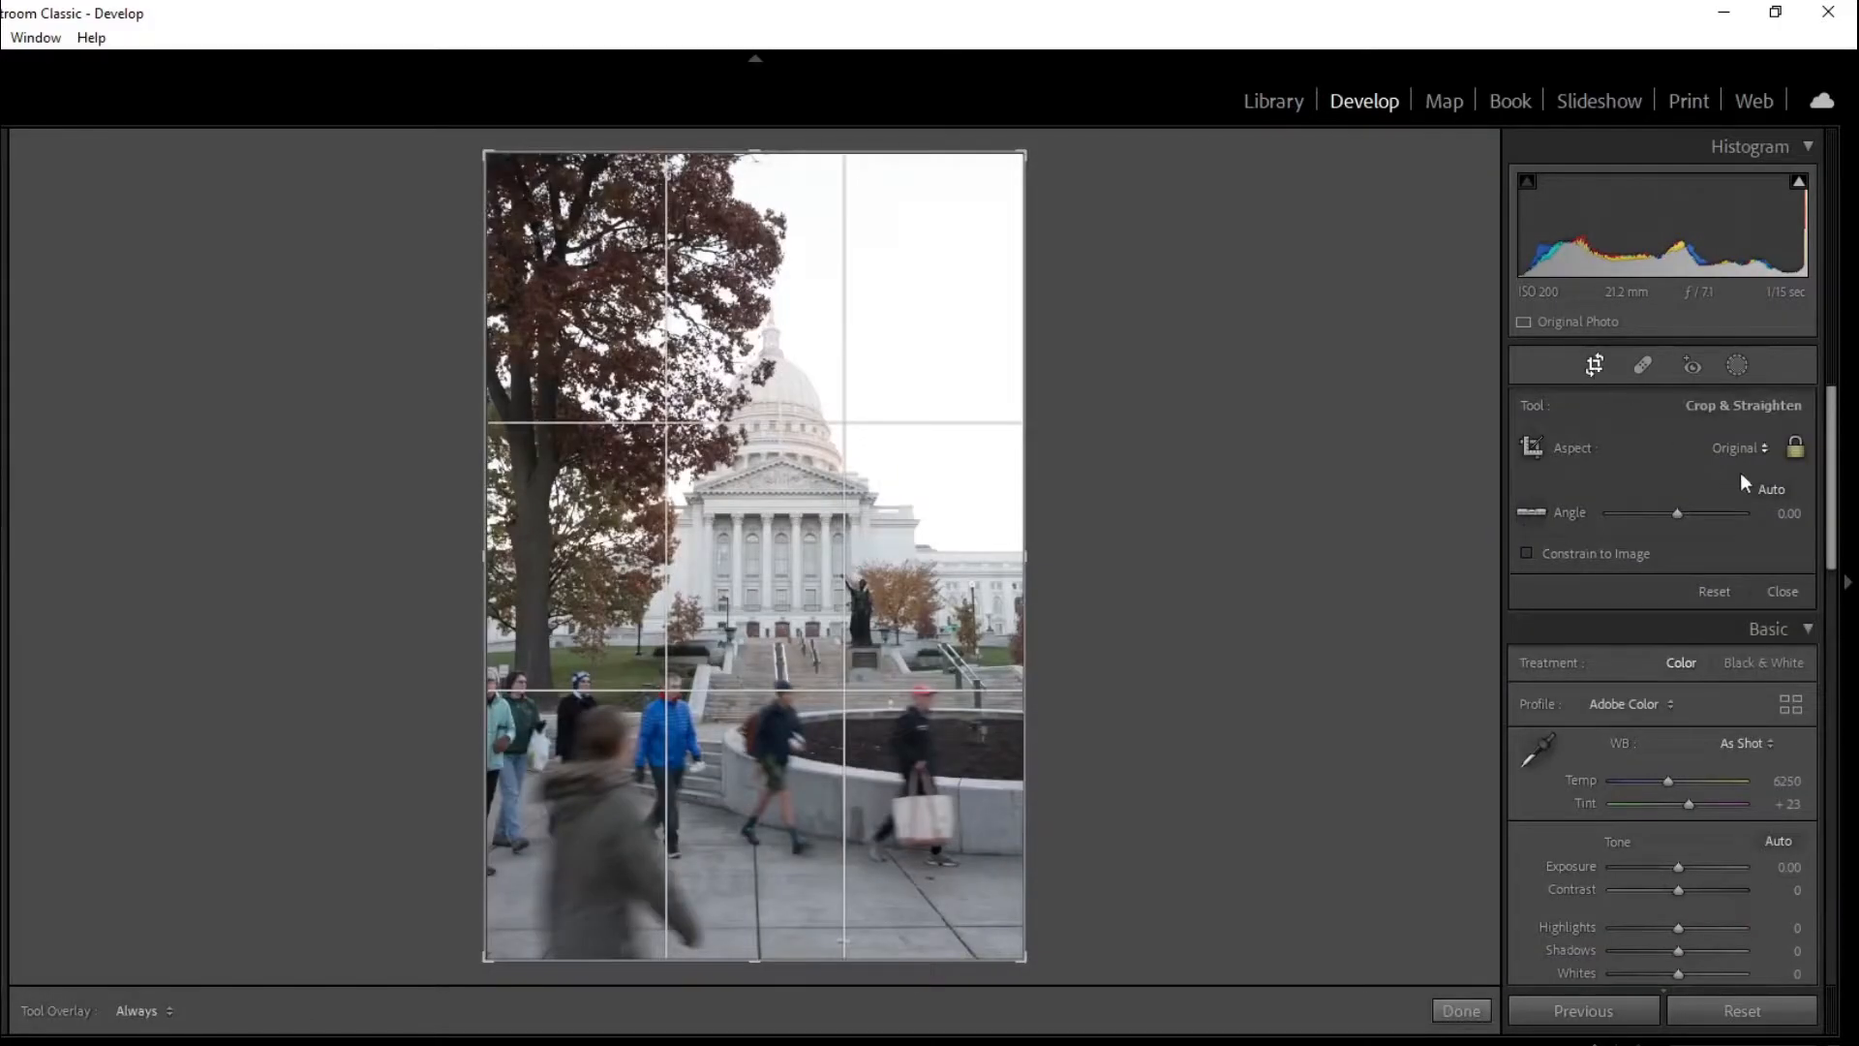
{"action": "left_click", "coordinate": [1751, 449]}
{"action": "left_click", "coordinate": [1658, 583]}
{"action": "left_click_drag", "start_coordinate": [921, 513], "coordinate": [894, 415]}
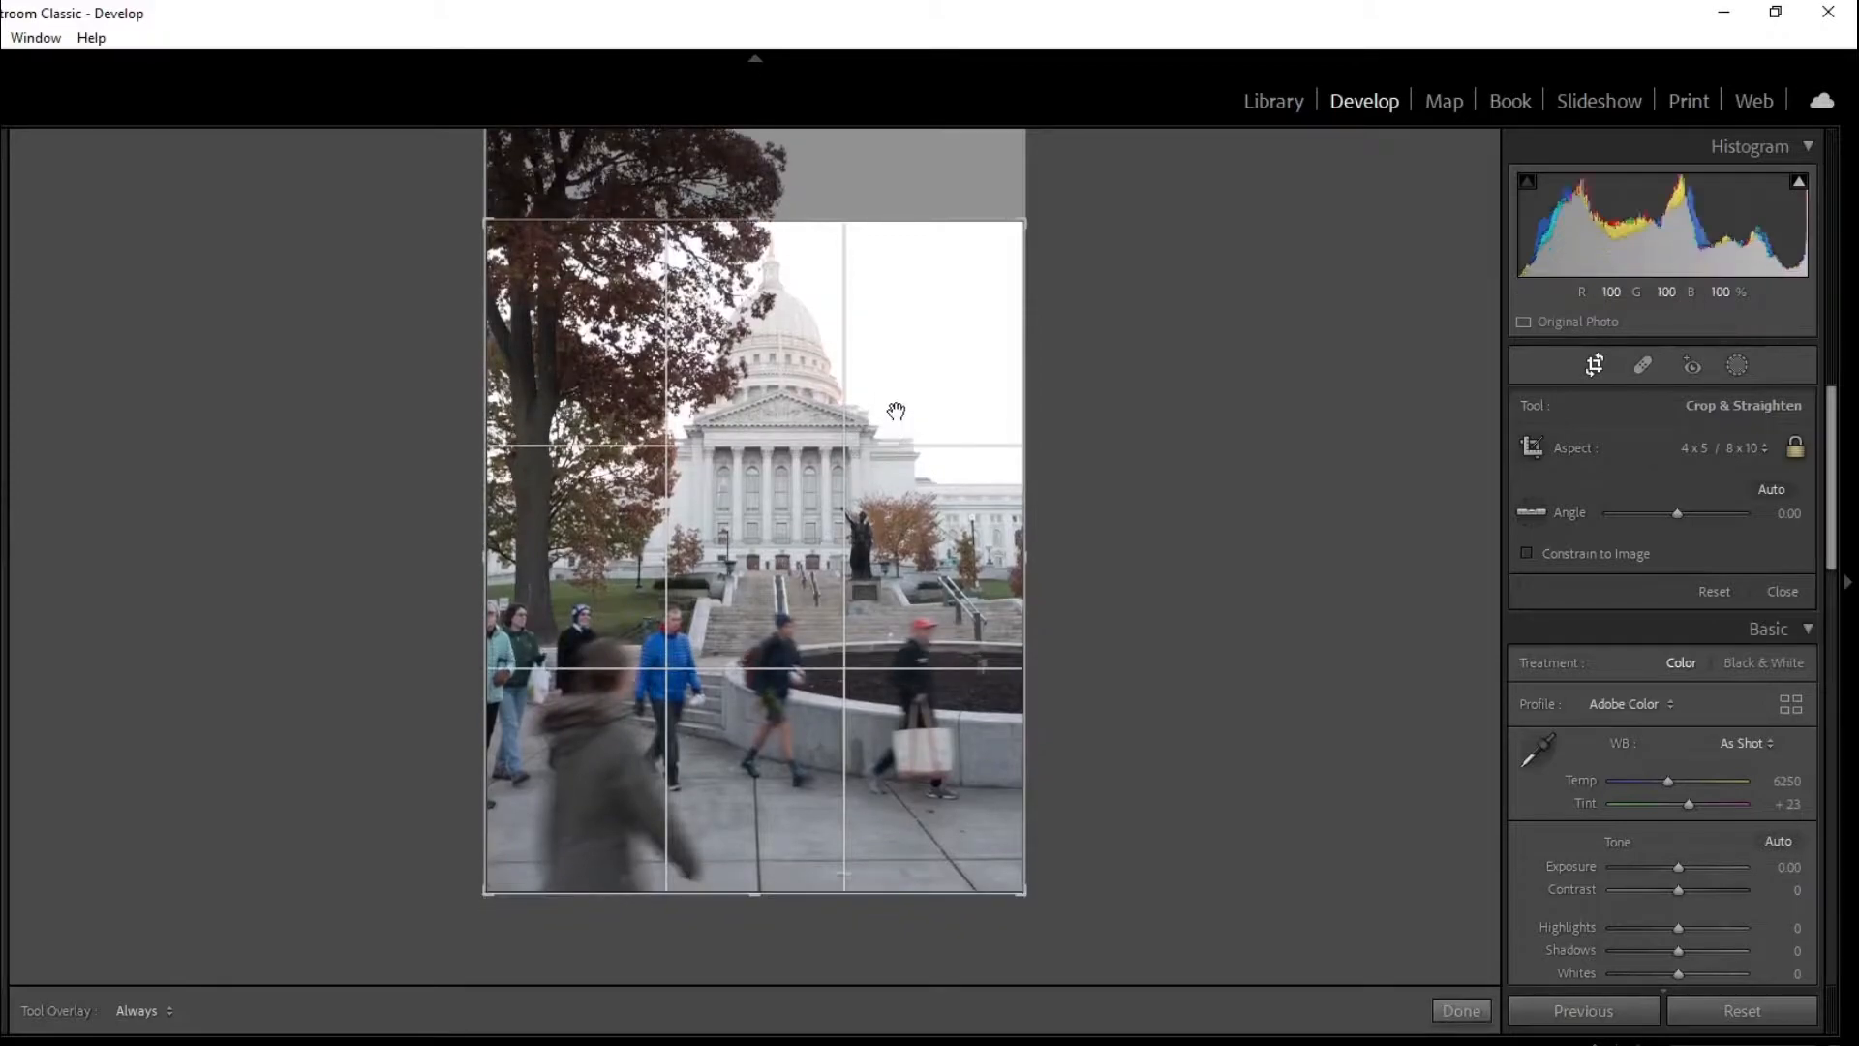
{"action": "left_click_drag", "start_coordinate": [946, 277], "coordinate": [946, 287]}
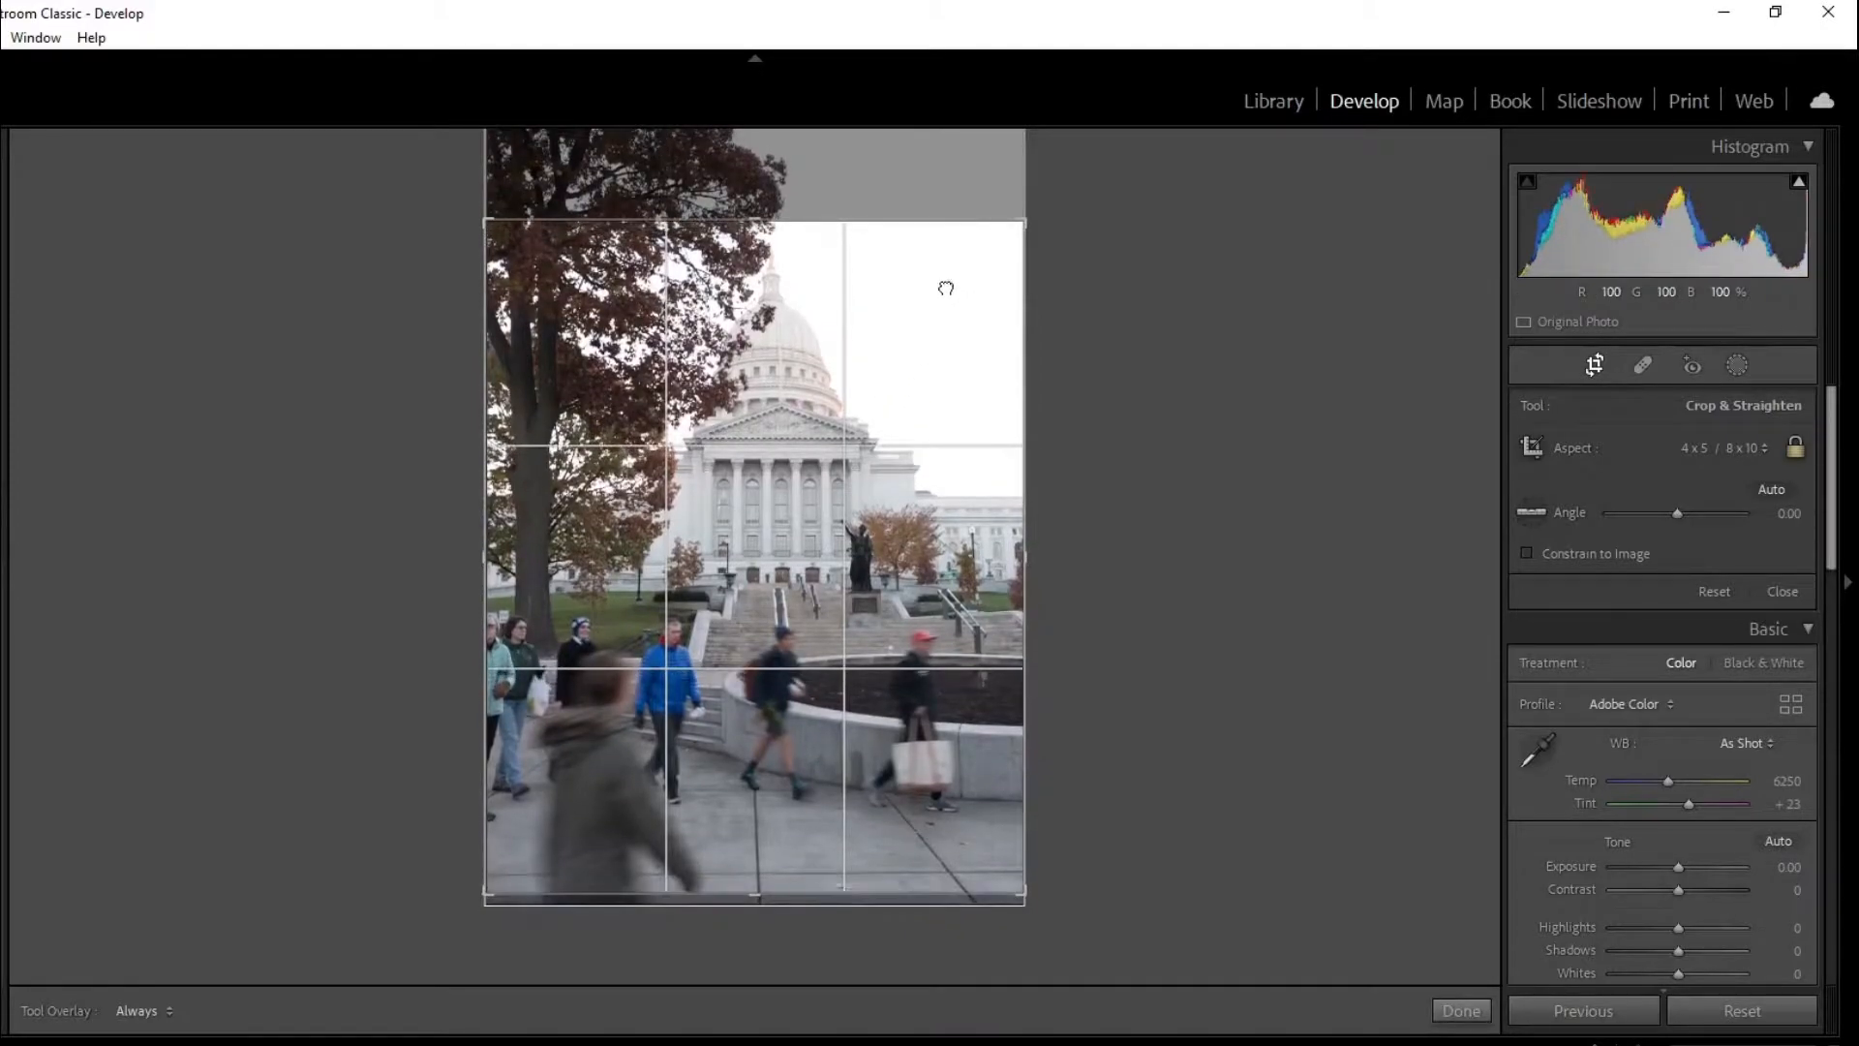
{"action": "key", "text": "Return"}
{"action": "left_click_drag", "start_coordinate": [1683, 839], "coordinate": [1687, 881]}
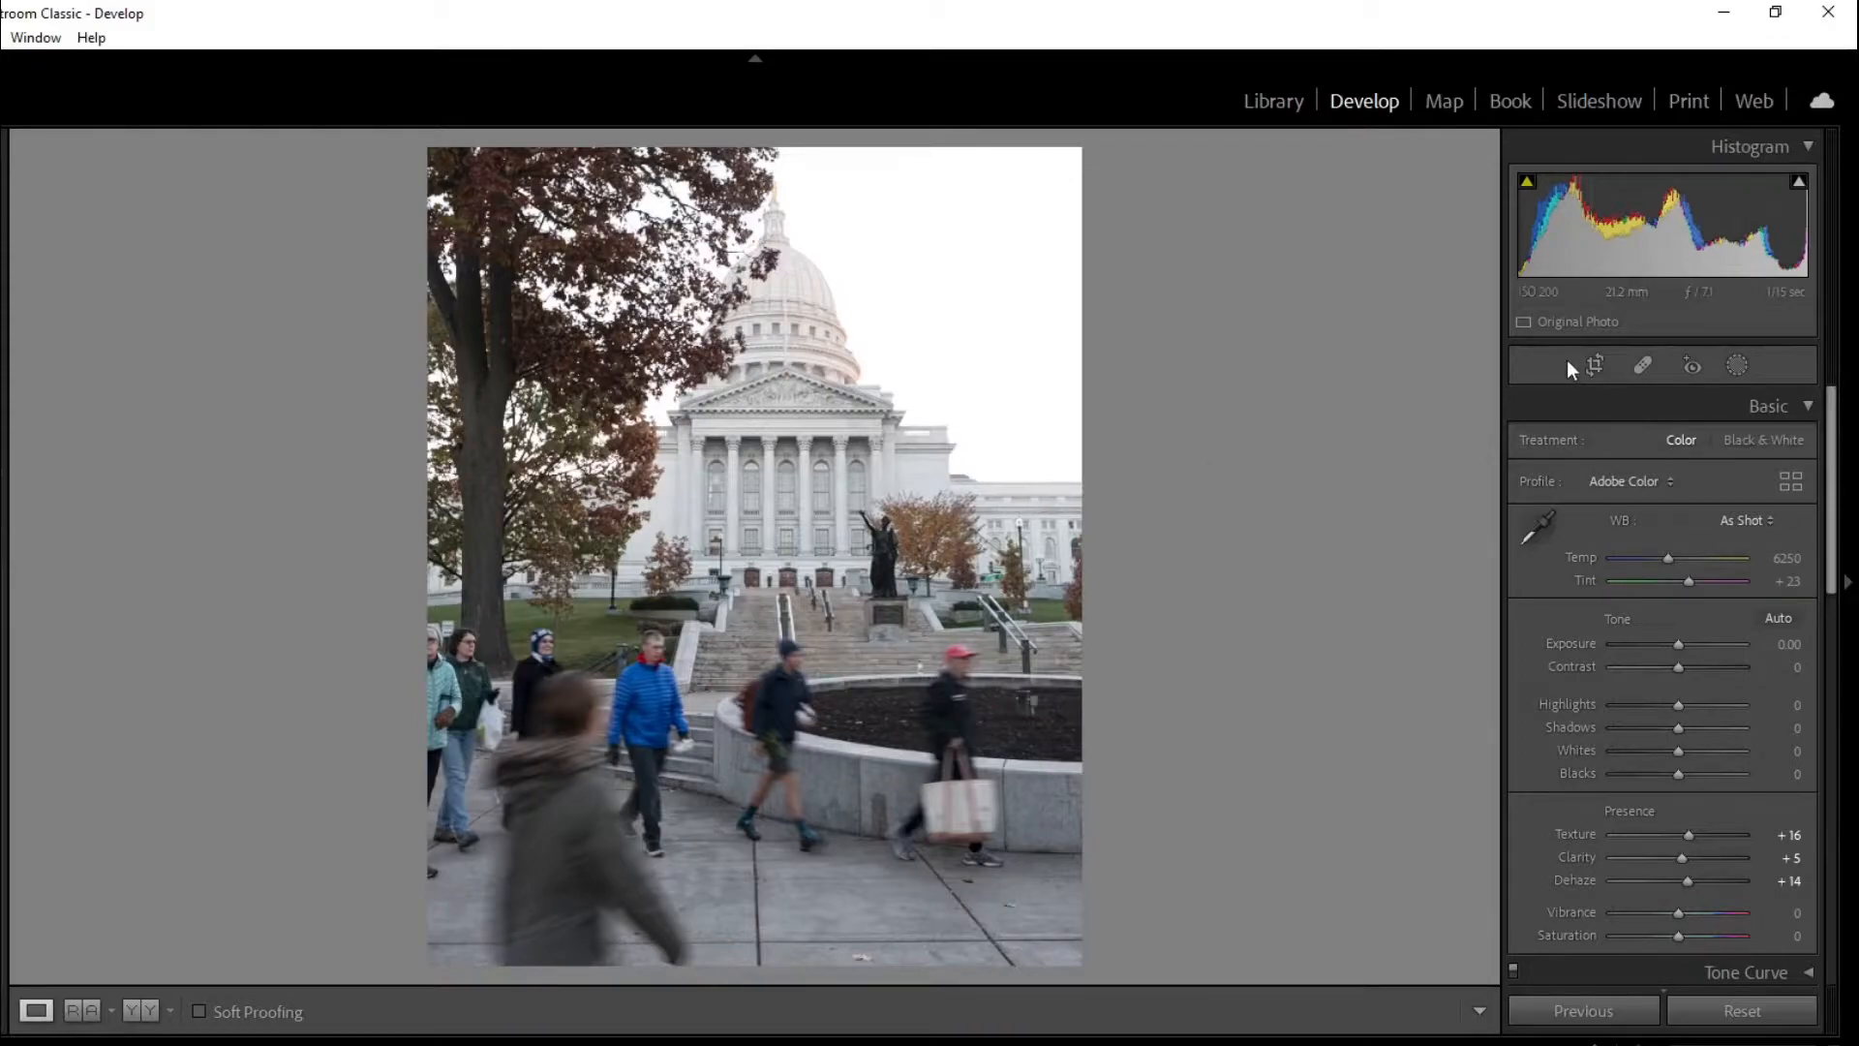
- Change the capitol photo's crop to 2 x 3 / 4 x 6 and trim its left side to cut out the edge pedestrians
{"action": "left_click", "coordinate": [1594, 365]}
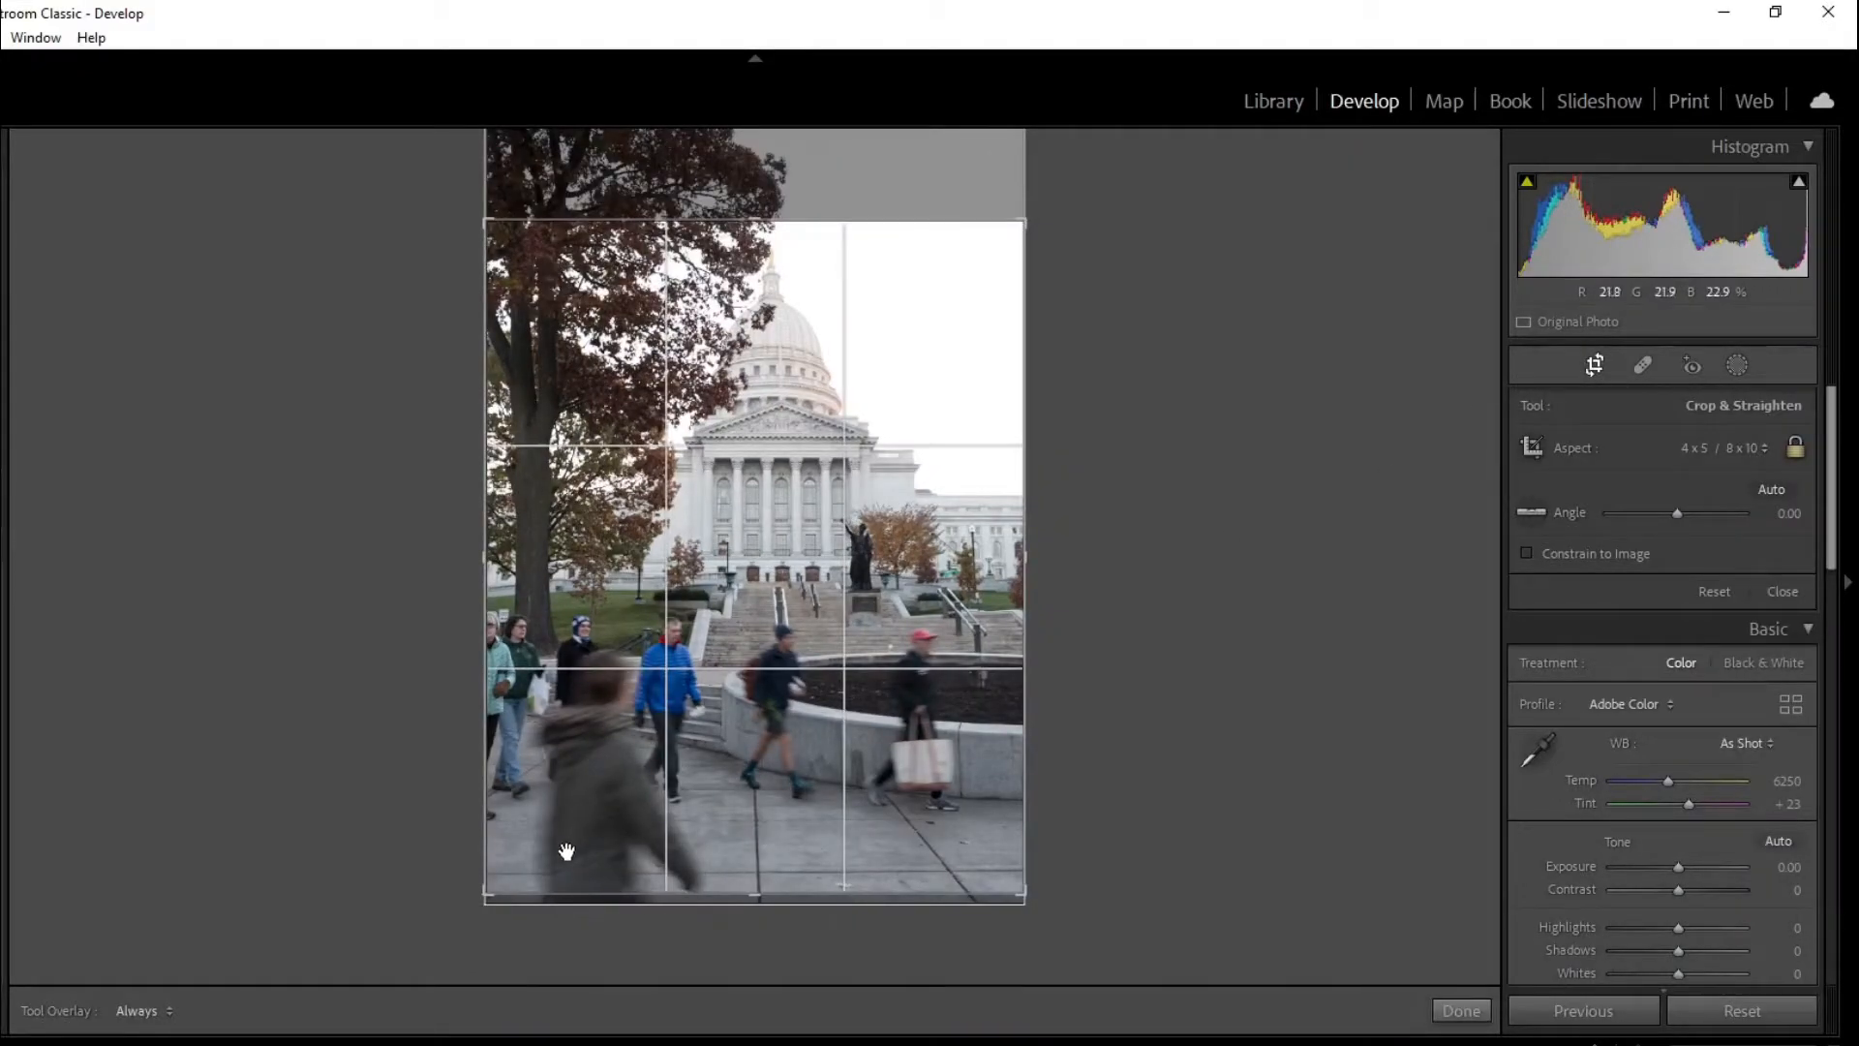
{"action": "left_click", "coordinate": [1710, 461]}
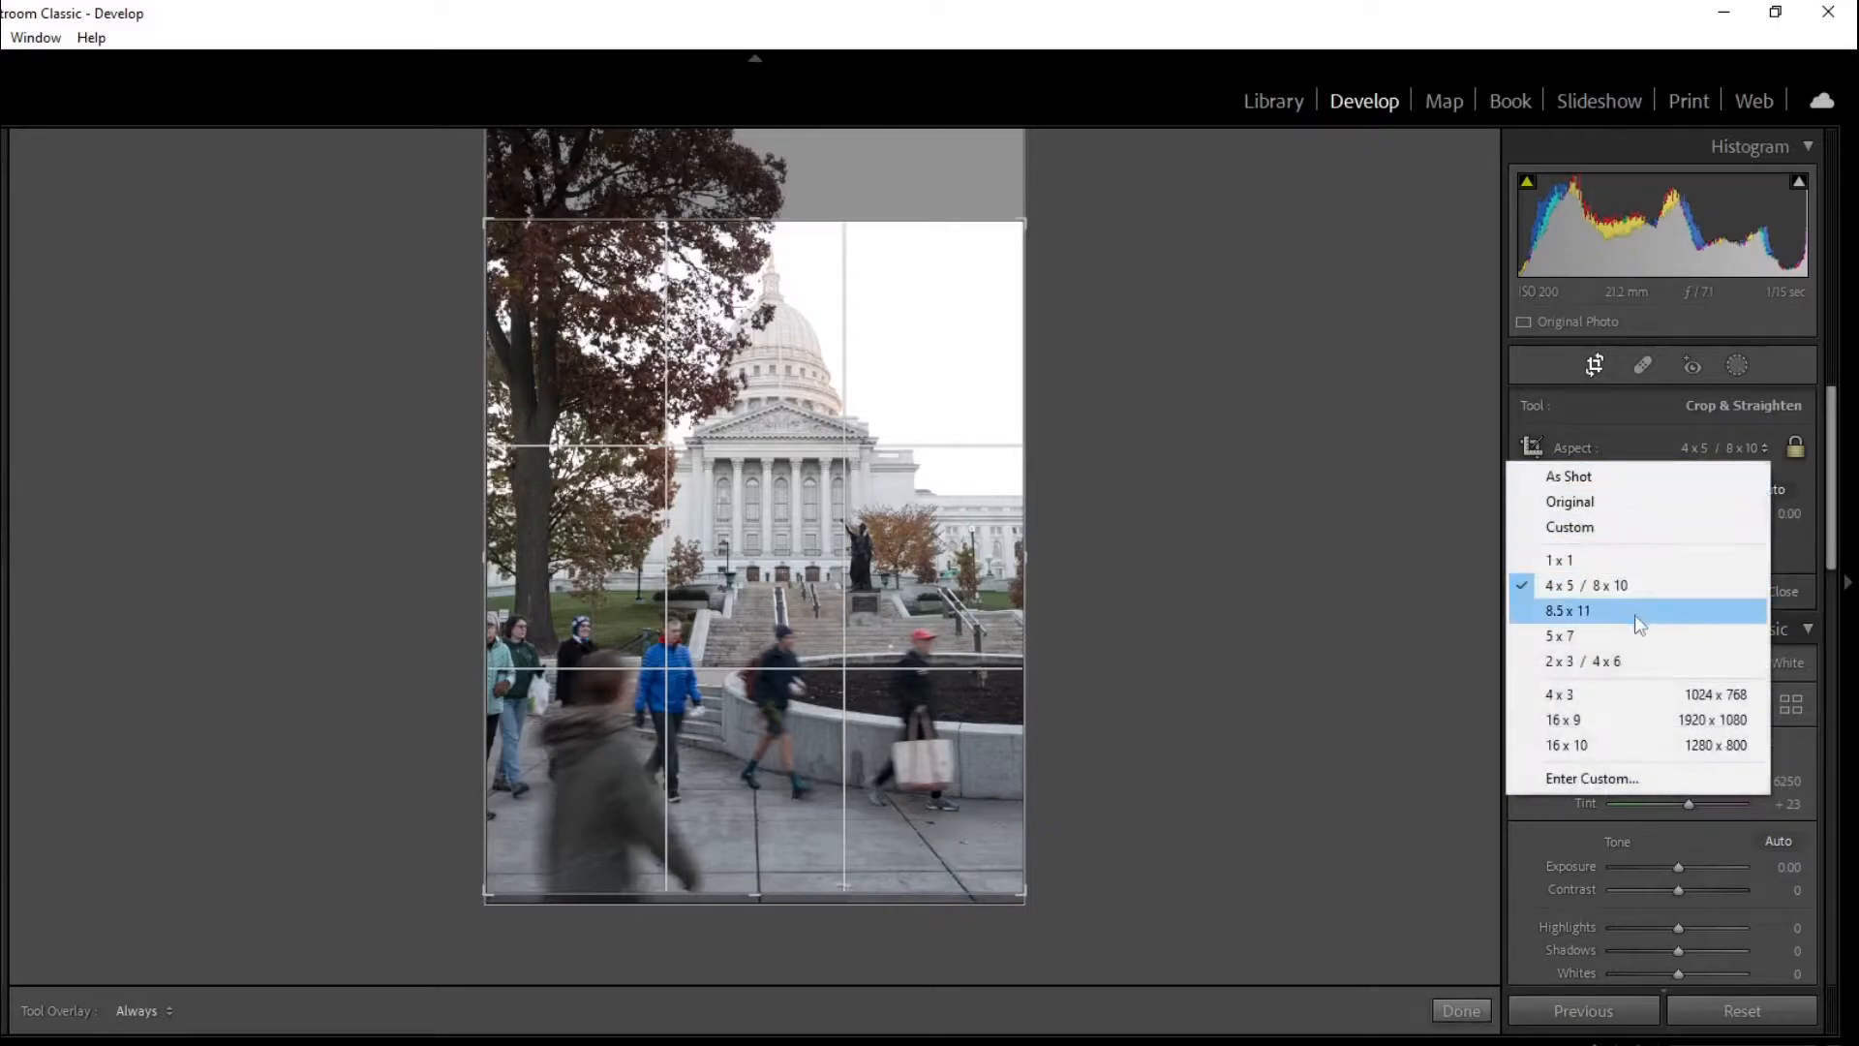
{"action": "left_click", "coordinate": [1633, 656]}
{"action": "left_click_drag", "start_coordinate": [862, 631], "coordinate": [746, 637]}
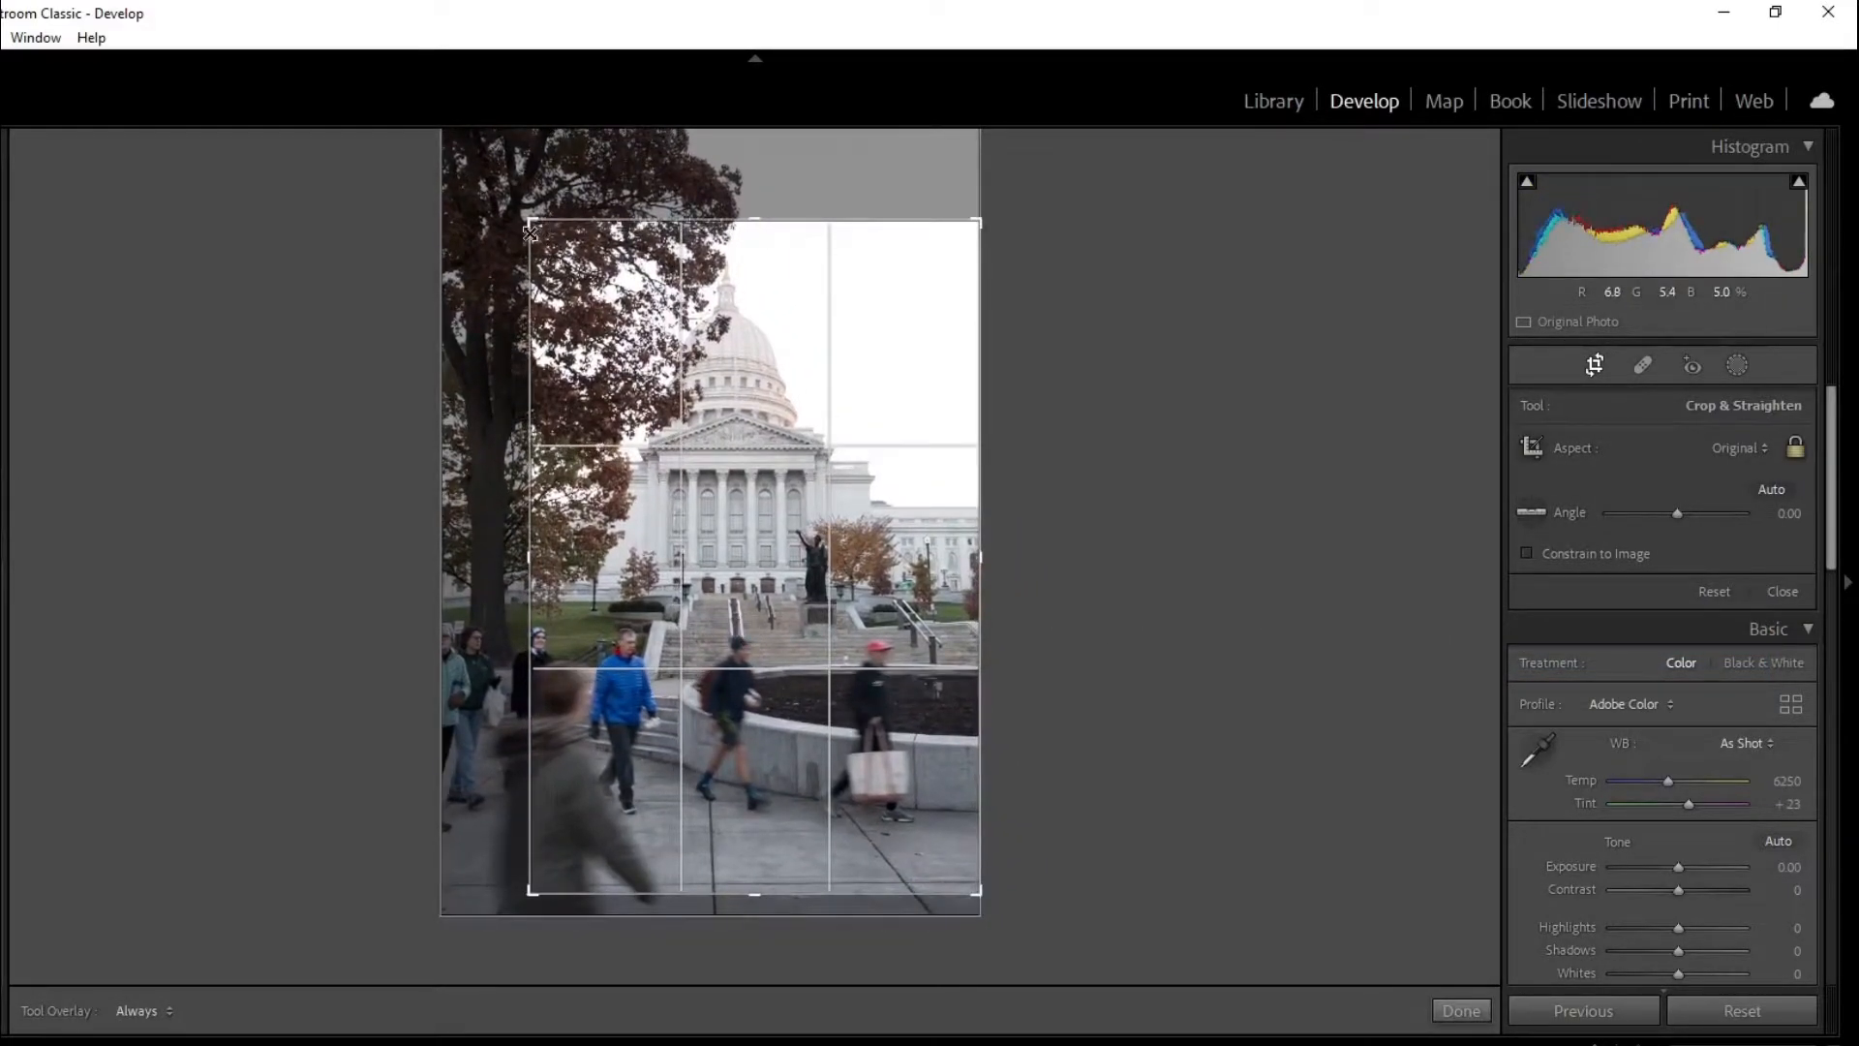
{"action": "left_click_drag", "start_coordinate": [530, 231], "coordinate": [536, 241]}
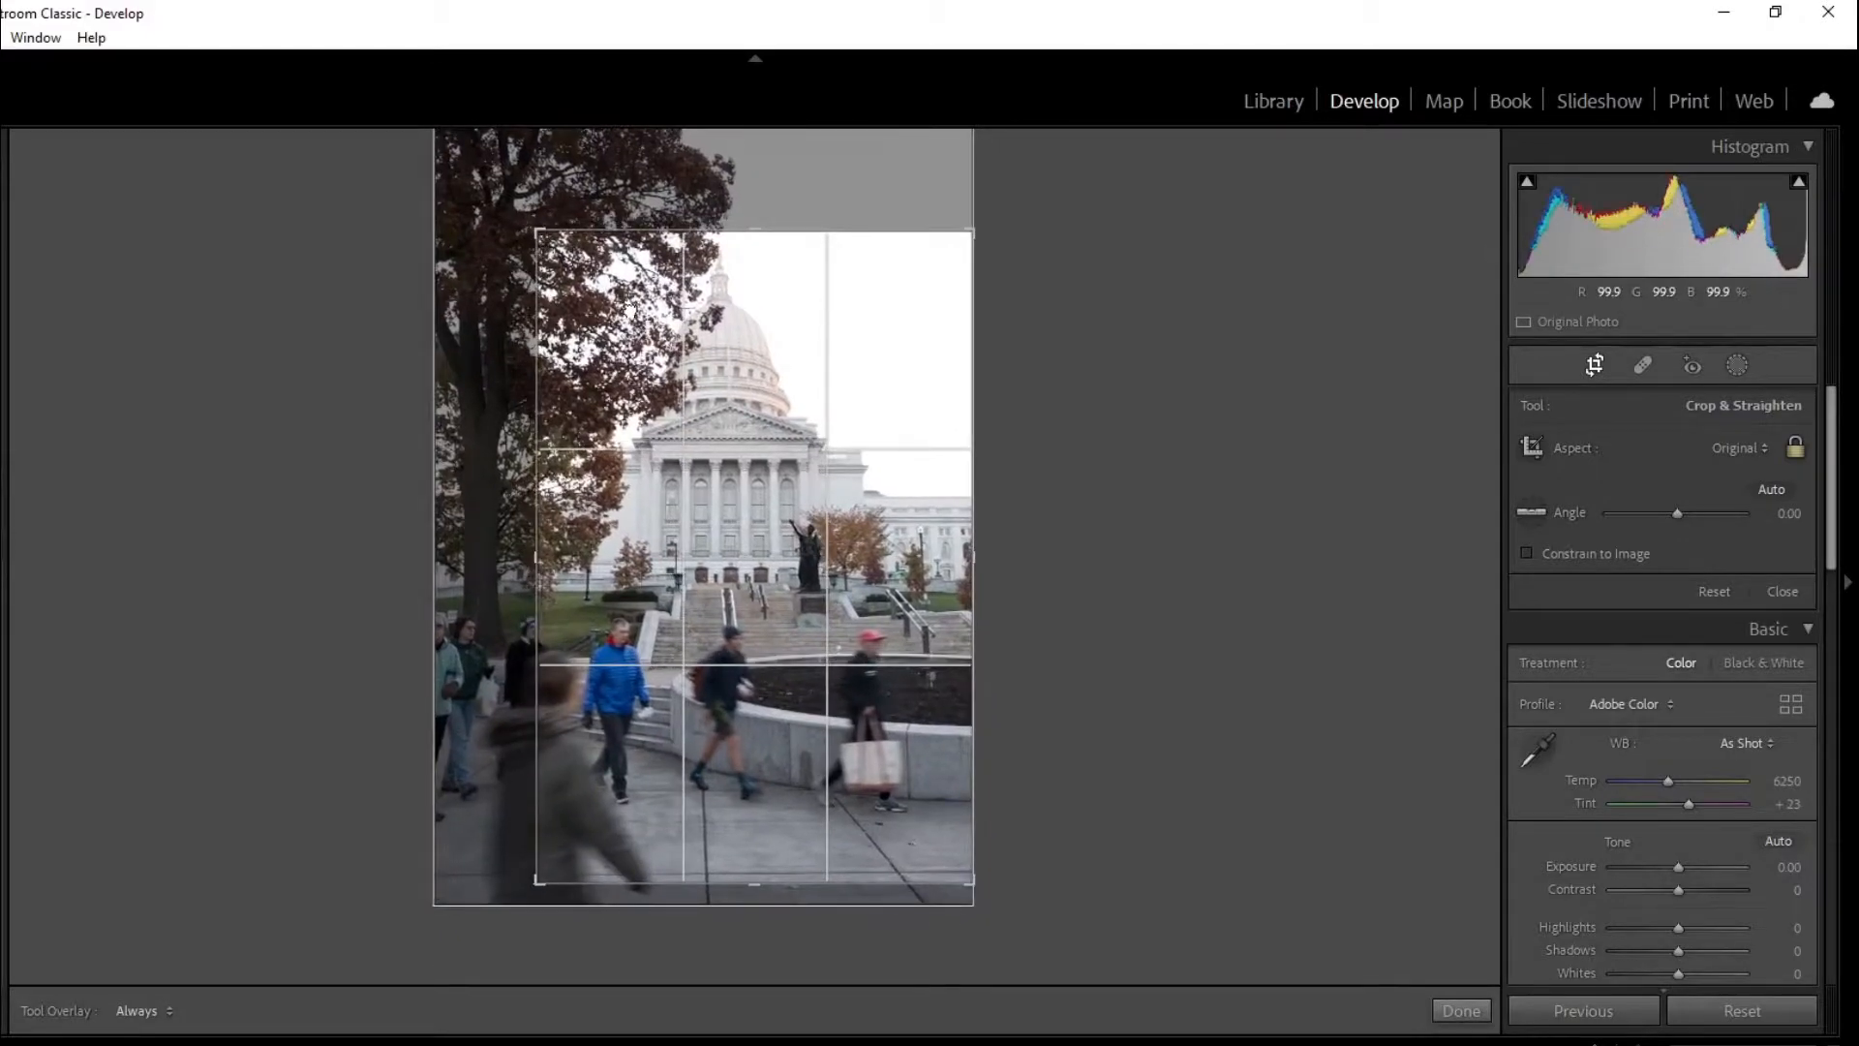
{"action": "key", "text": "Return"}
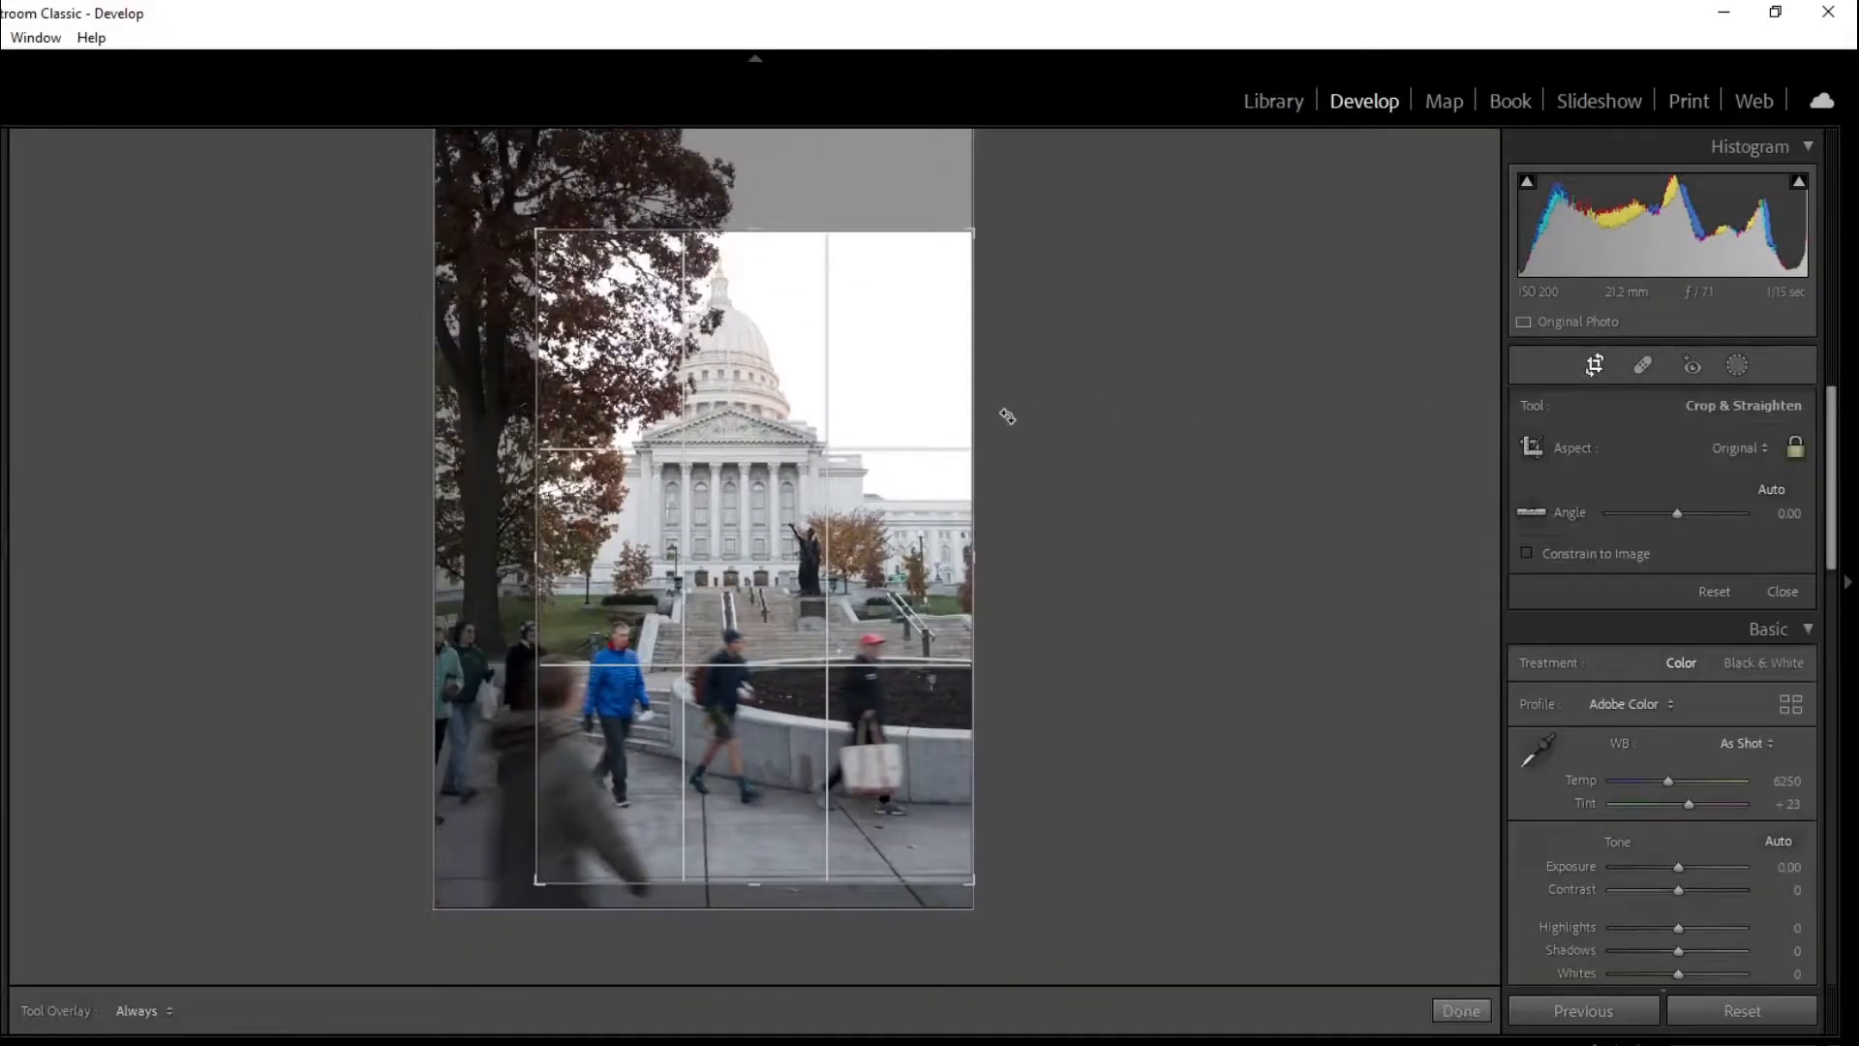
- Enlarge the capitol photo's crop to include more tree and sky, and raise Clarity slightly
{"action": "left_click", "coordinate": [1594, 365]}
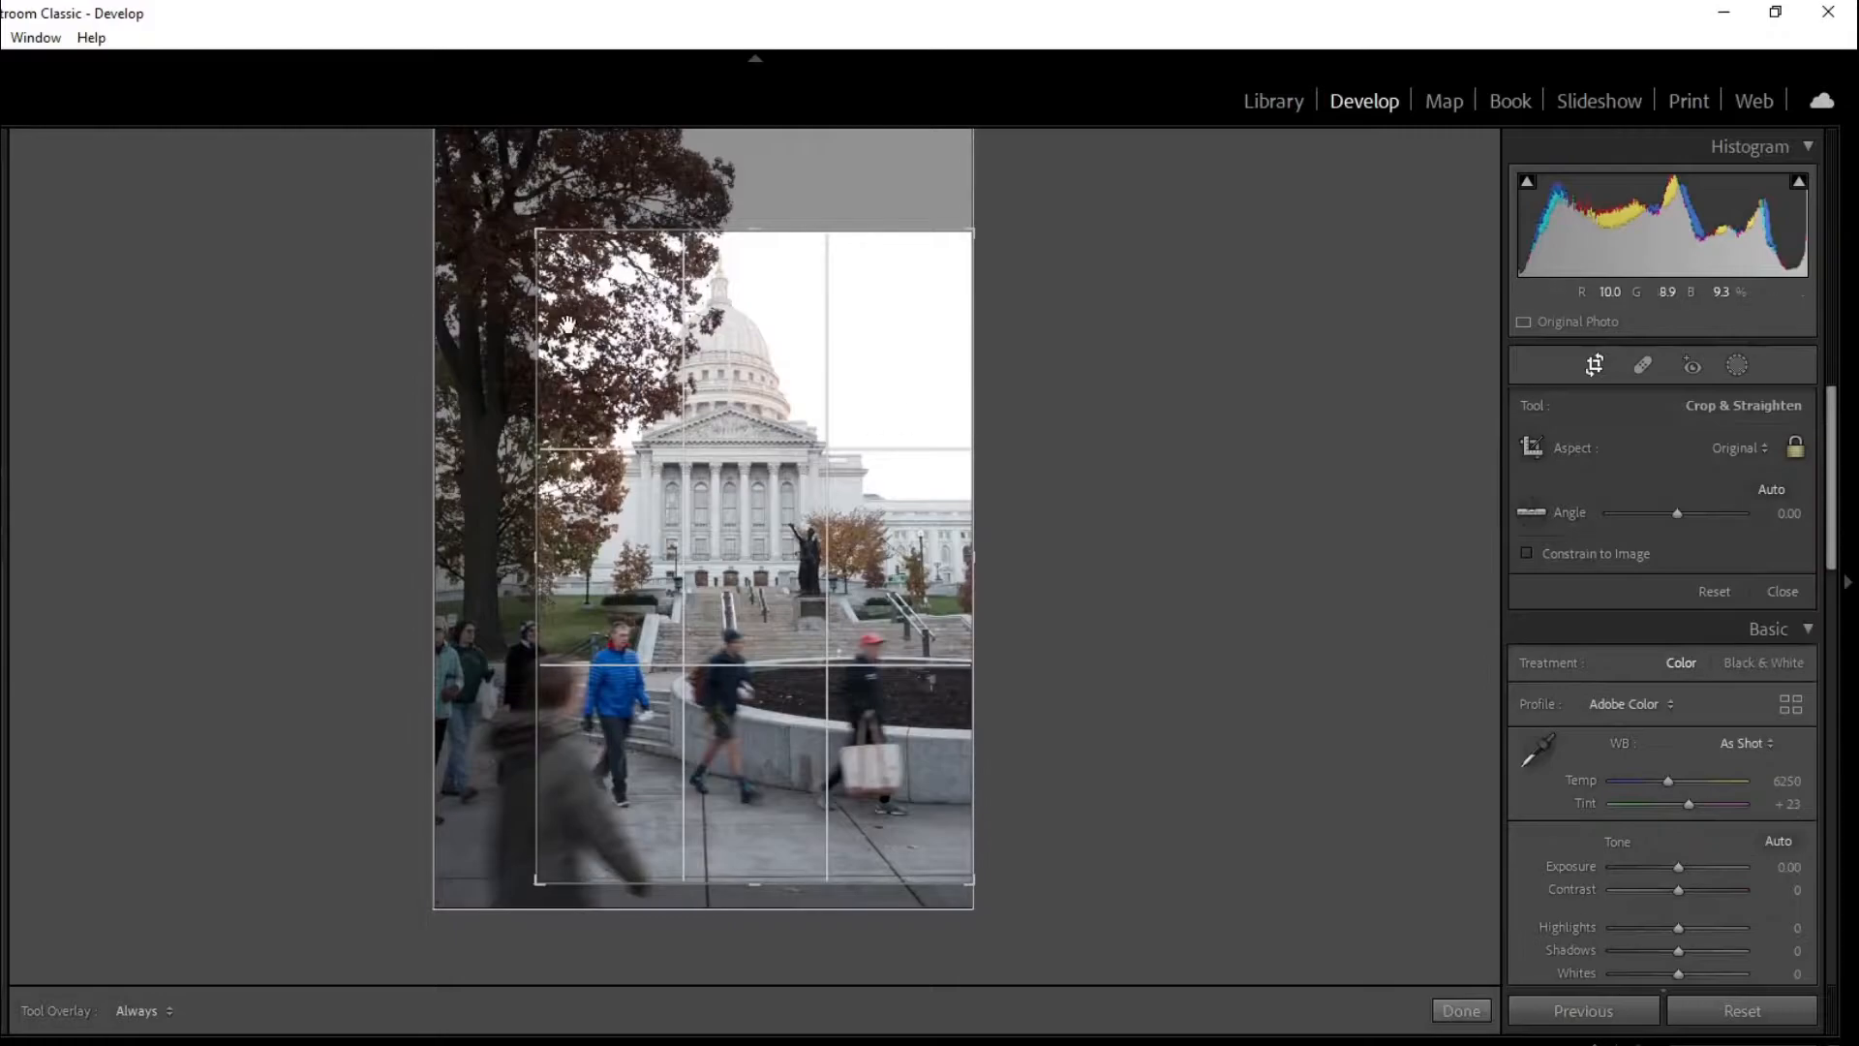
{"action": "left_click_drag", "start_coordinate": [539, 232], "coordinate": [511, 145]}
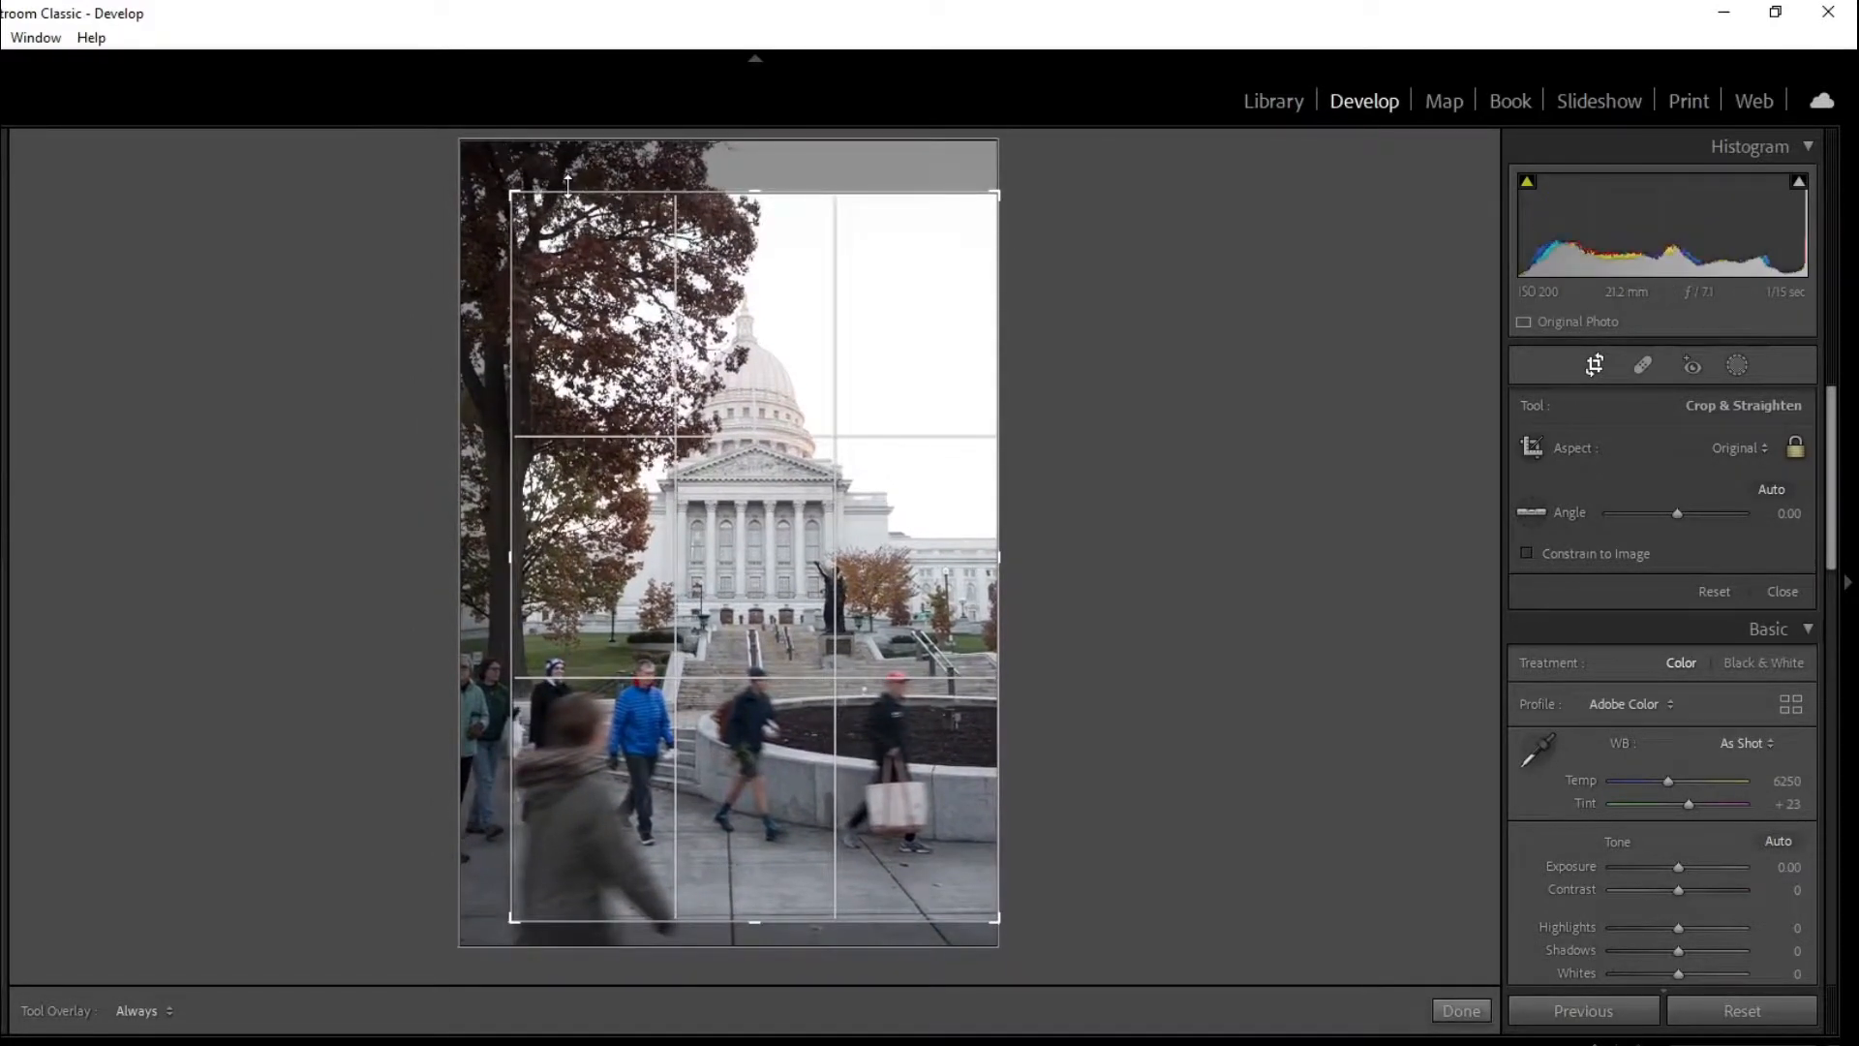
{"action": "key", "text": "Return"}
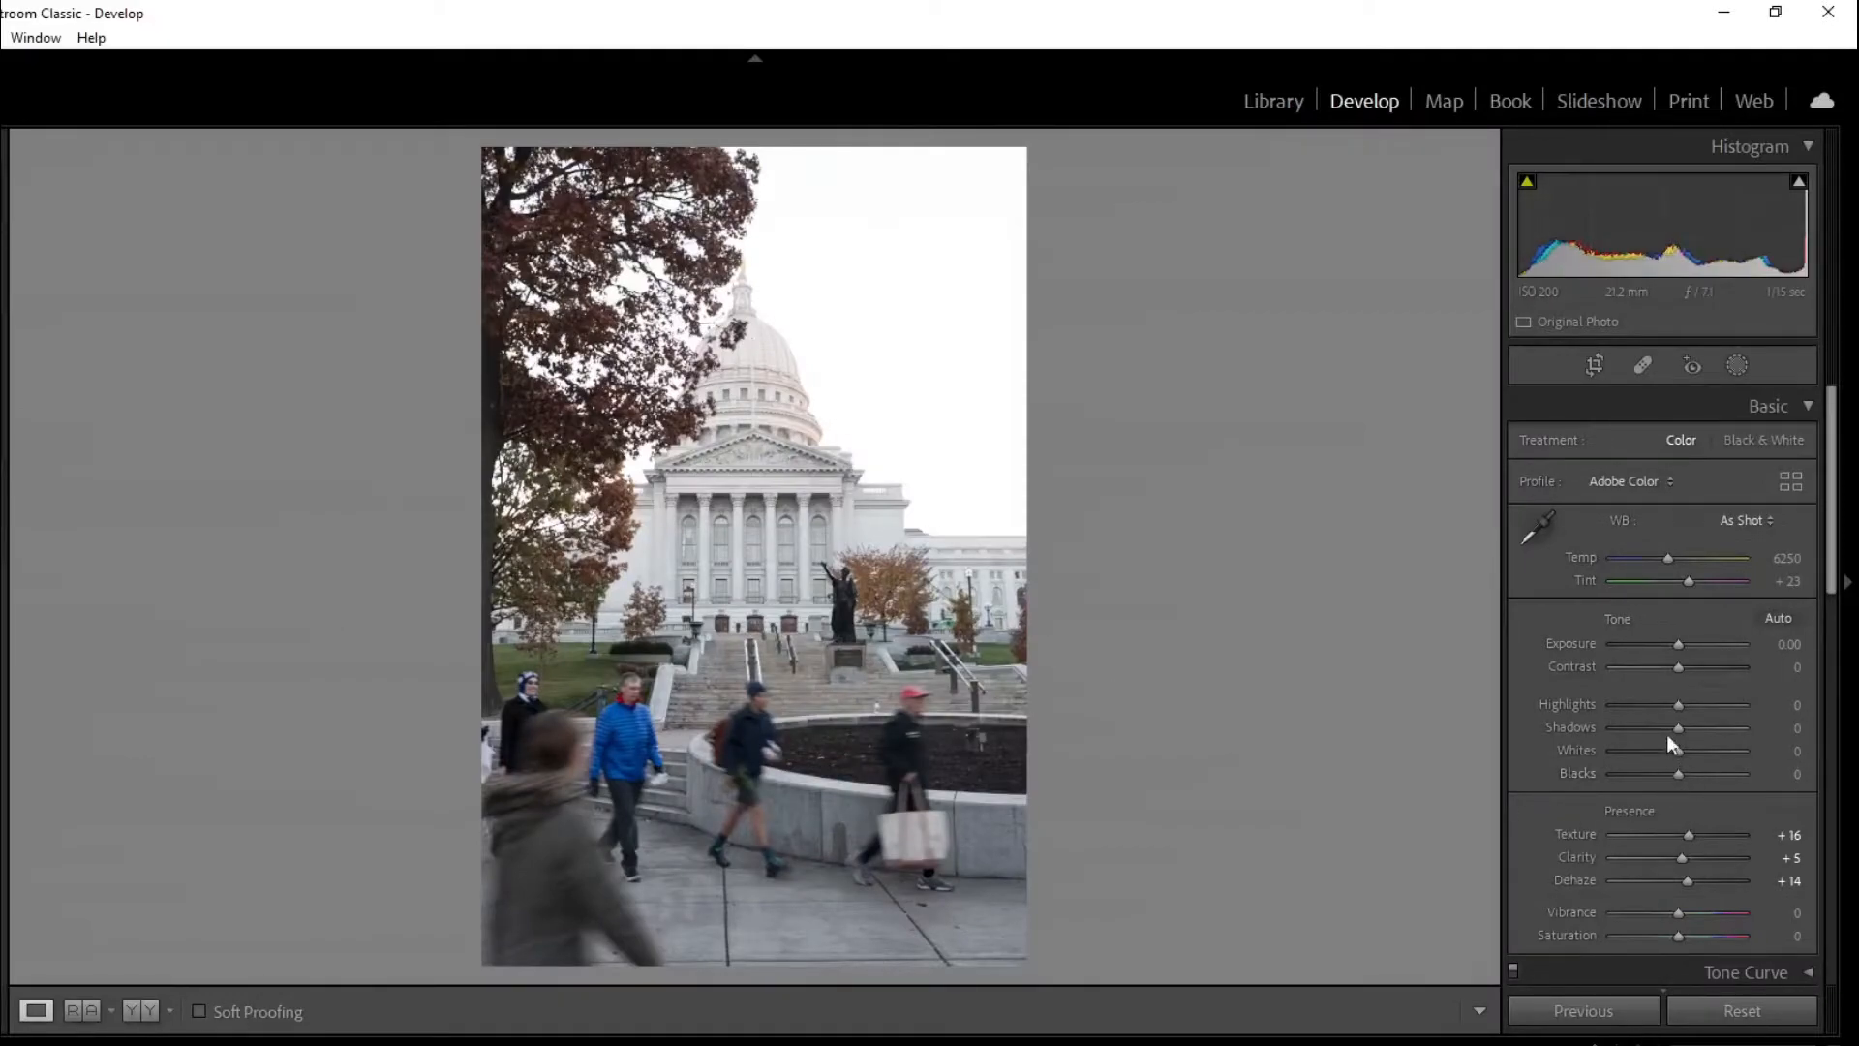
{"action": "left_click_drag", "start_coordinate": [1685, 857], "coordinate": [1688, 857]}
- Crop the next photo, the sunlit capitol dome, slightly tighter at its original aspect ratio and reposition the frame
{"action": "key", "text": "Right"}
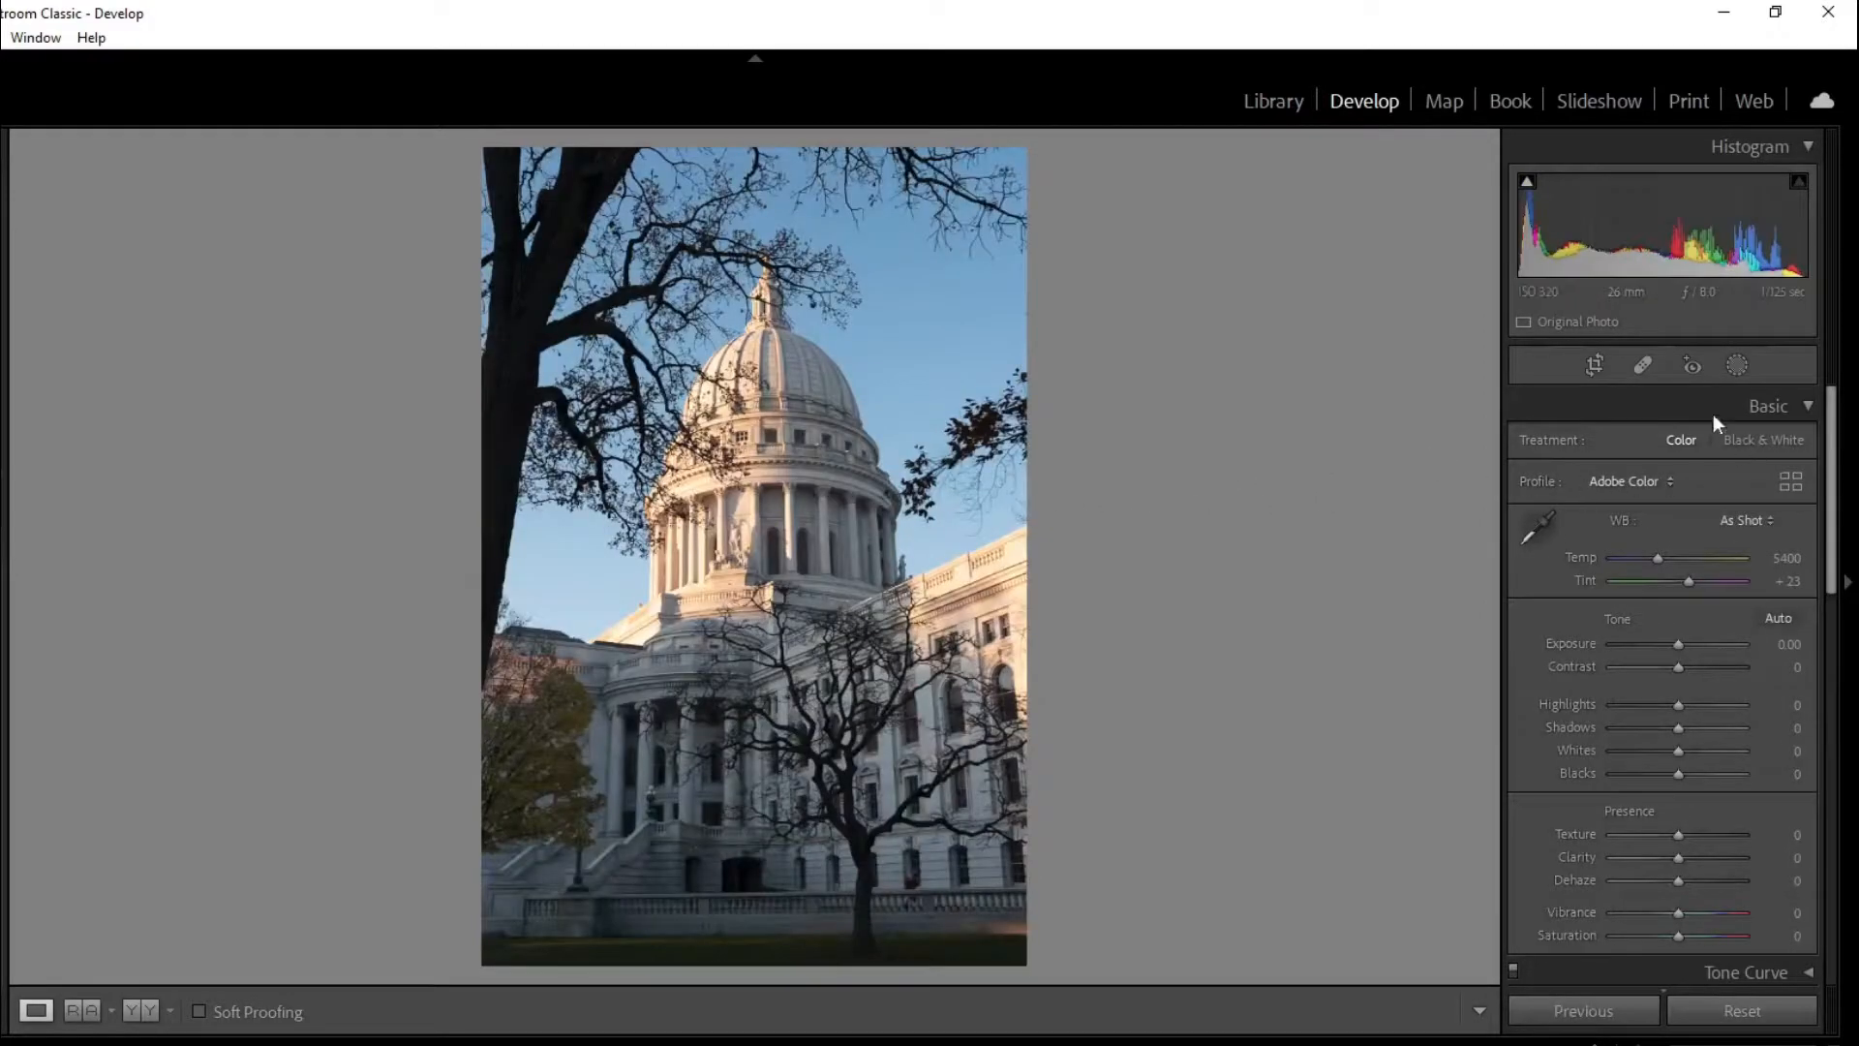
{"action": "left_click", "coordinate": [1609, 362]}
{"action": "left_click_drag", "start_coordinate": [1028, 956], "coordinate": [1014, 941]}
{"action": "left_click_drag", "start_coordinate": [929, 838], "coordinate": [921, 829]}
{"action": "left_click_drag", "start_coordinate": [468, 589], "coordinate": [470, 590]}
{"action": "double_click", "coordinate": [556, 588]}
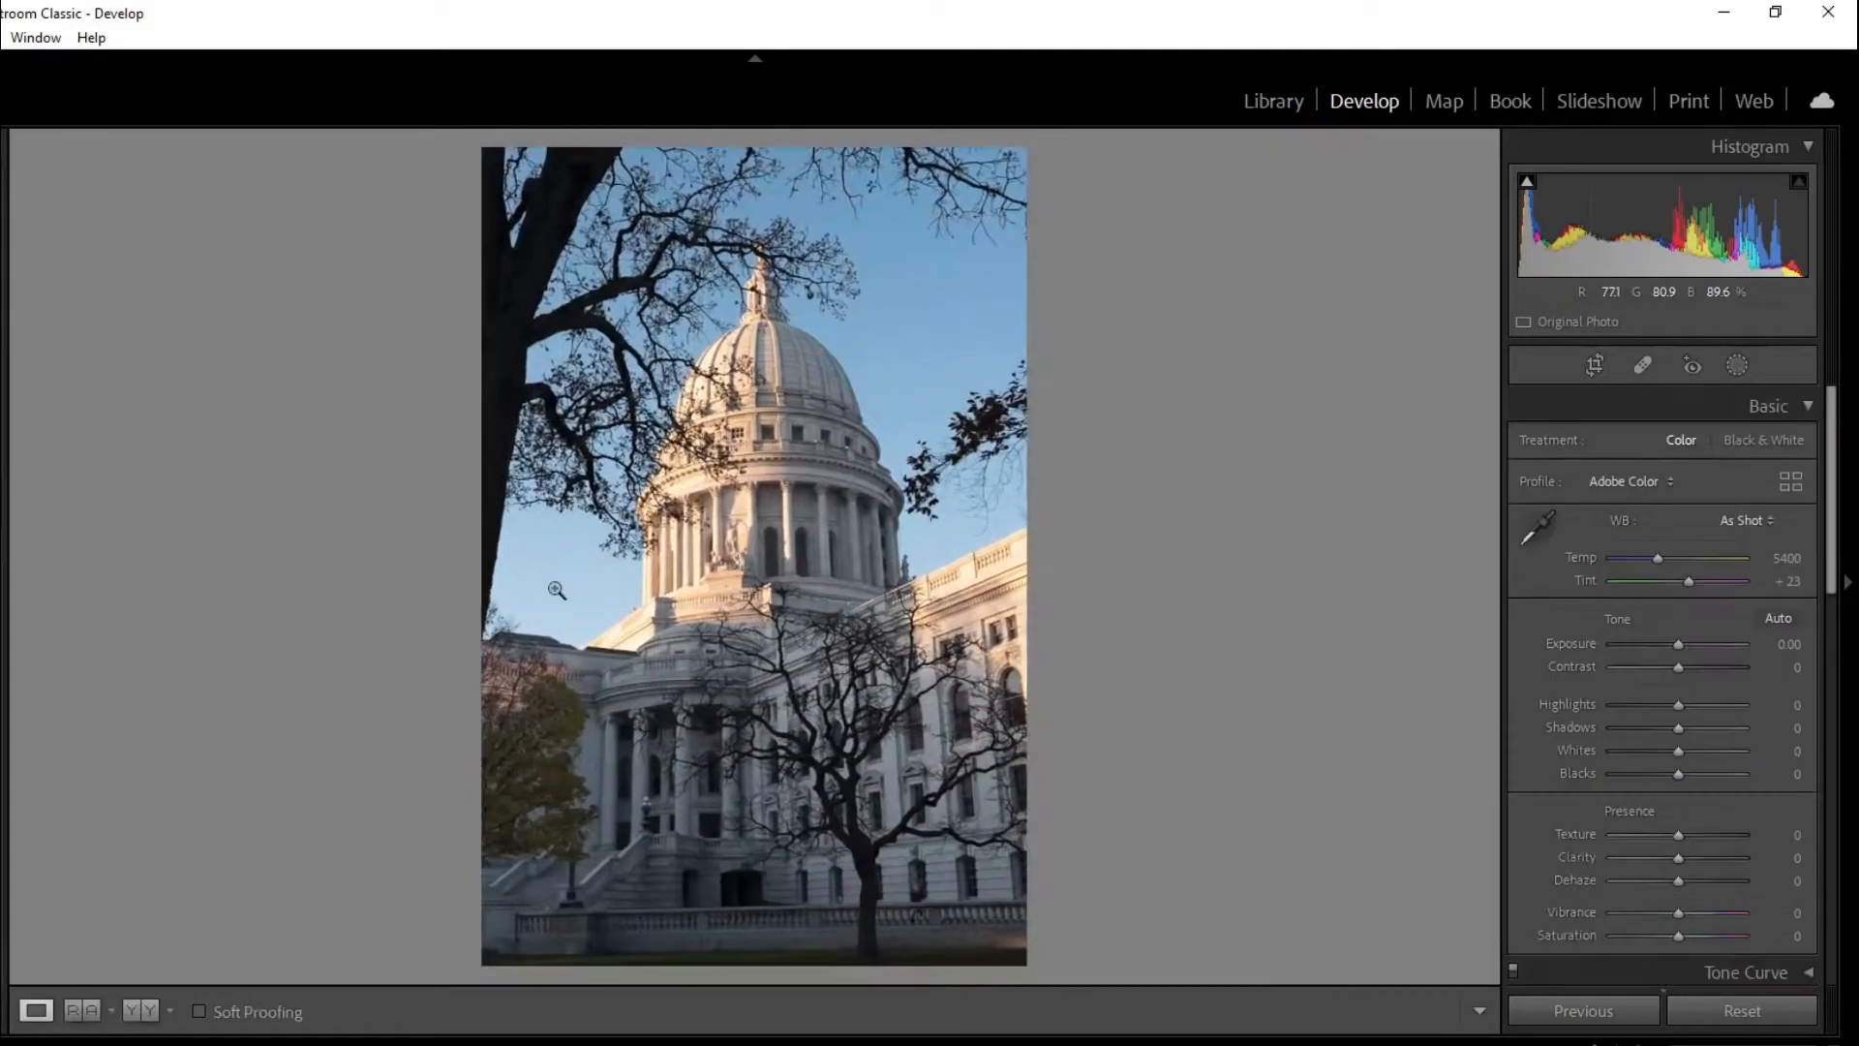
- Give the capitol dome photo Texture +14, Shadows +60, Exposure +0.26, Clarity +21, Dehaze +16 and Vibrance +18
{"action": "left_click", "coordinate": [1590, 368]}
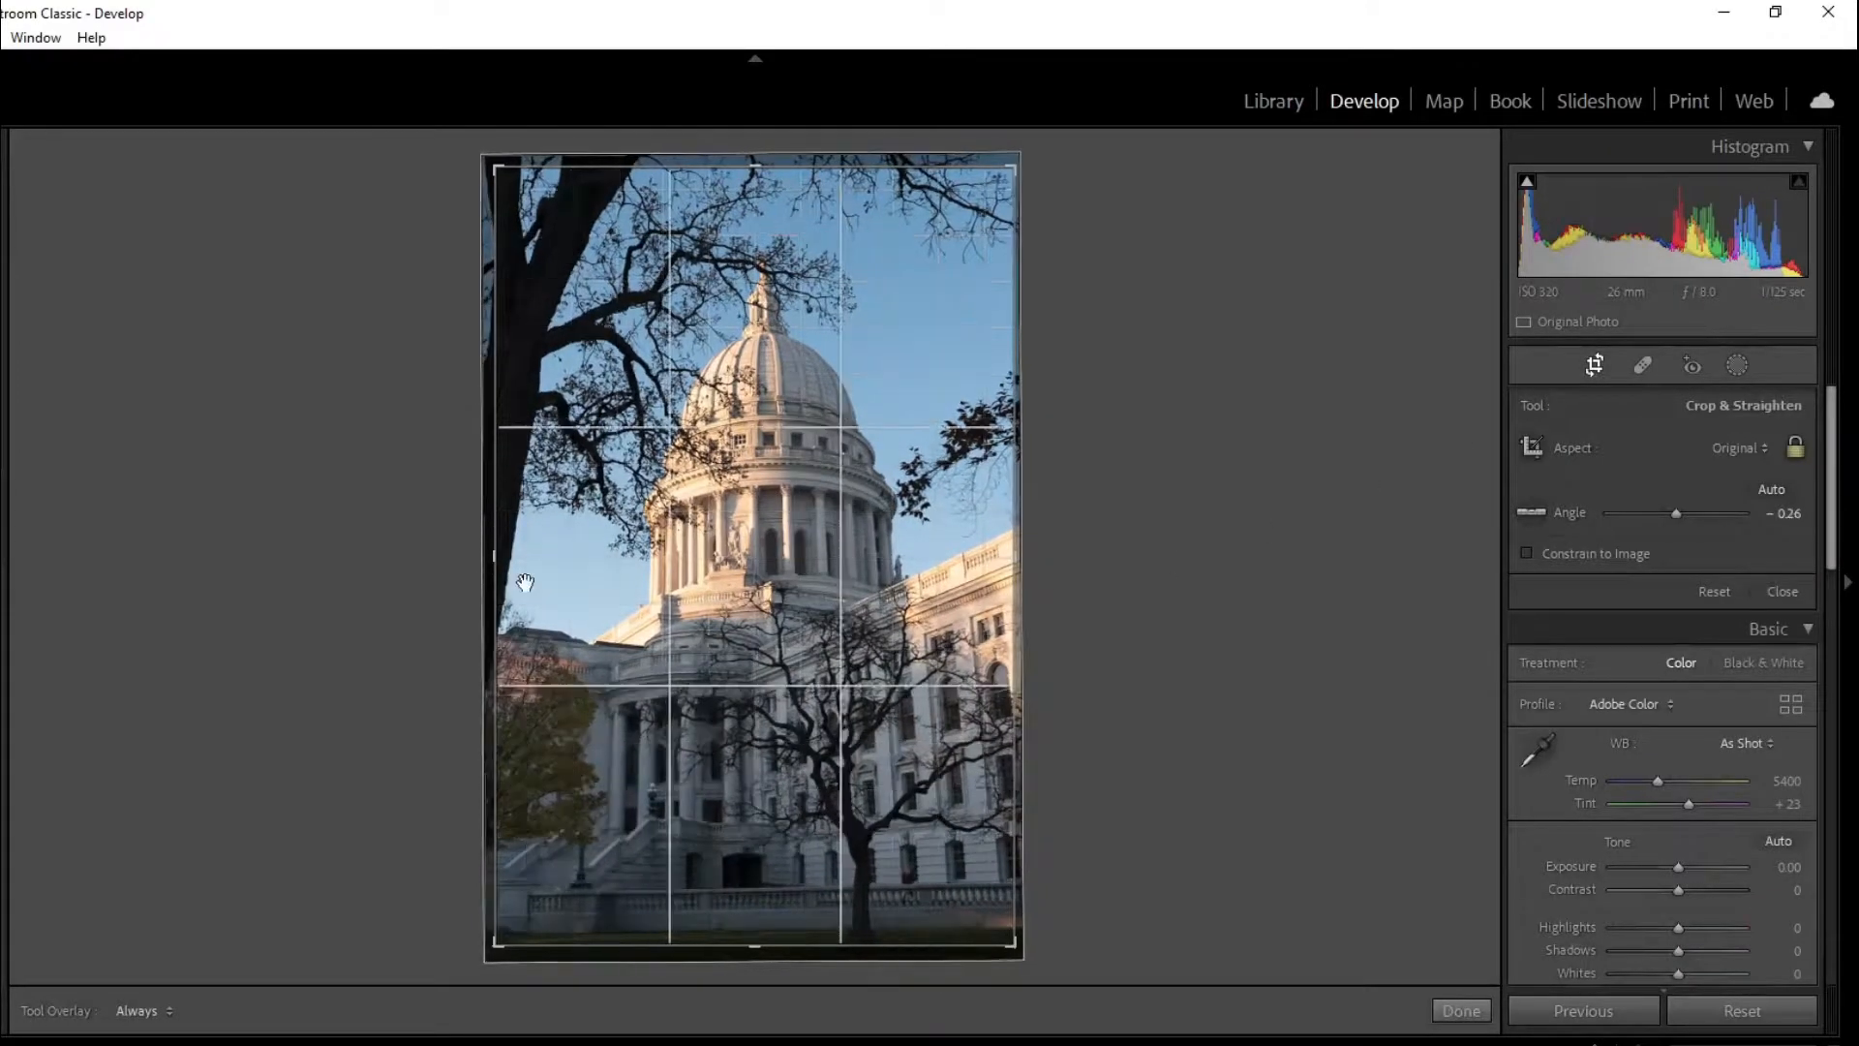
{"action": "double_click", "coordinate": [546, 579]}
{"action": "left_click_drag", "start_coordinate": [1677, 833], "coordinate": [1687, 834]}
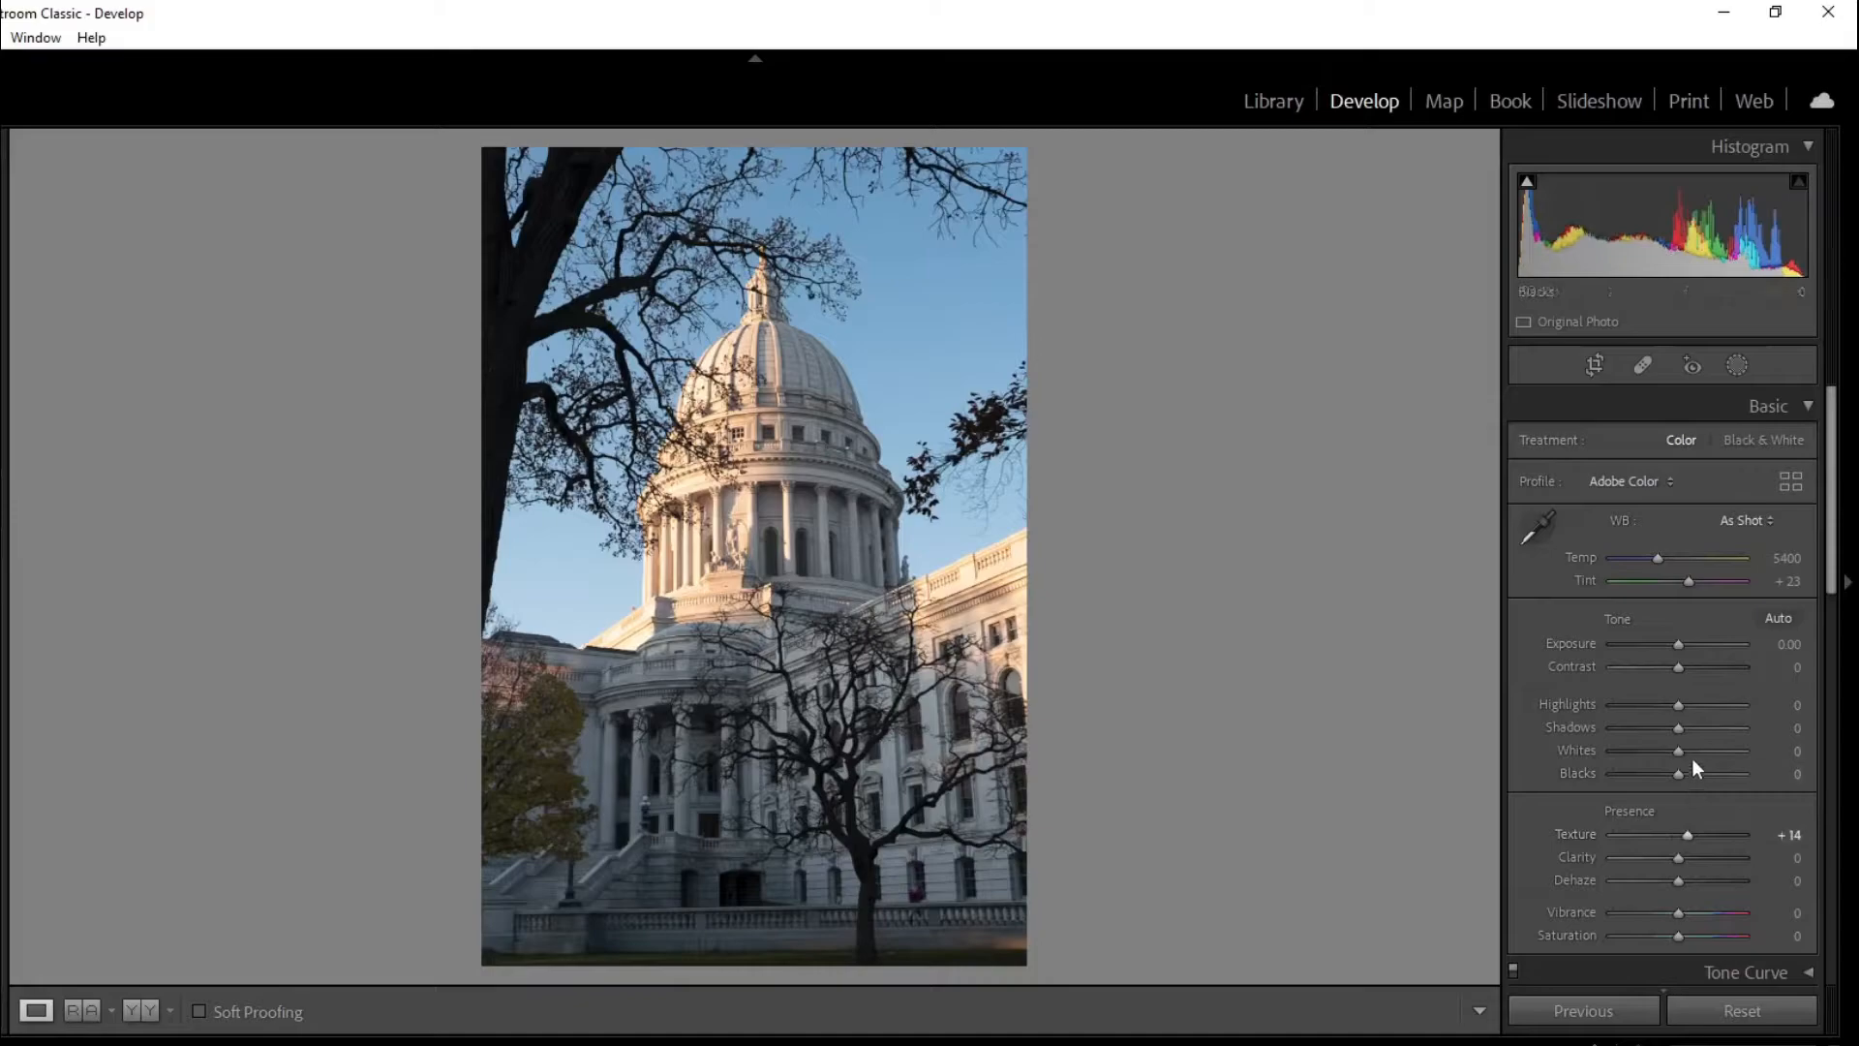
{"action": "left_click", "coordinate": [1718, 728]}
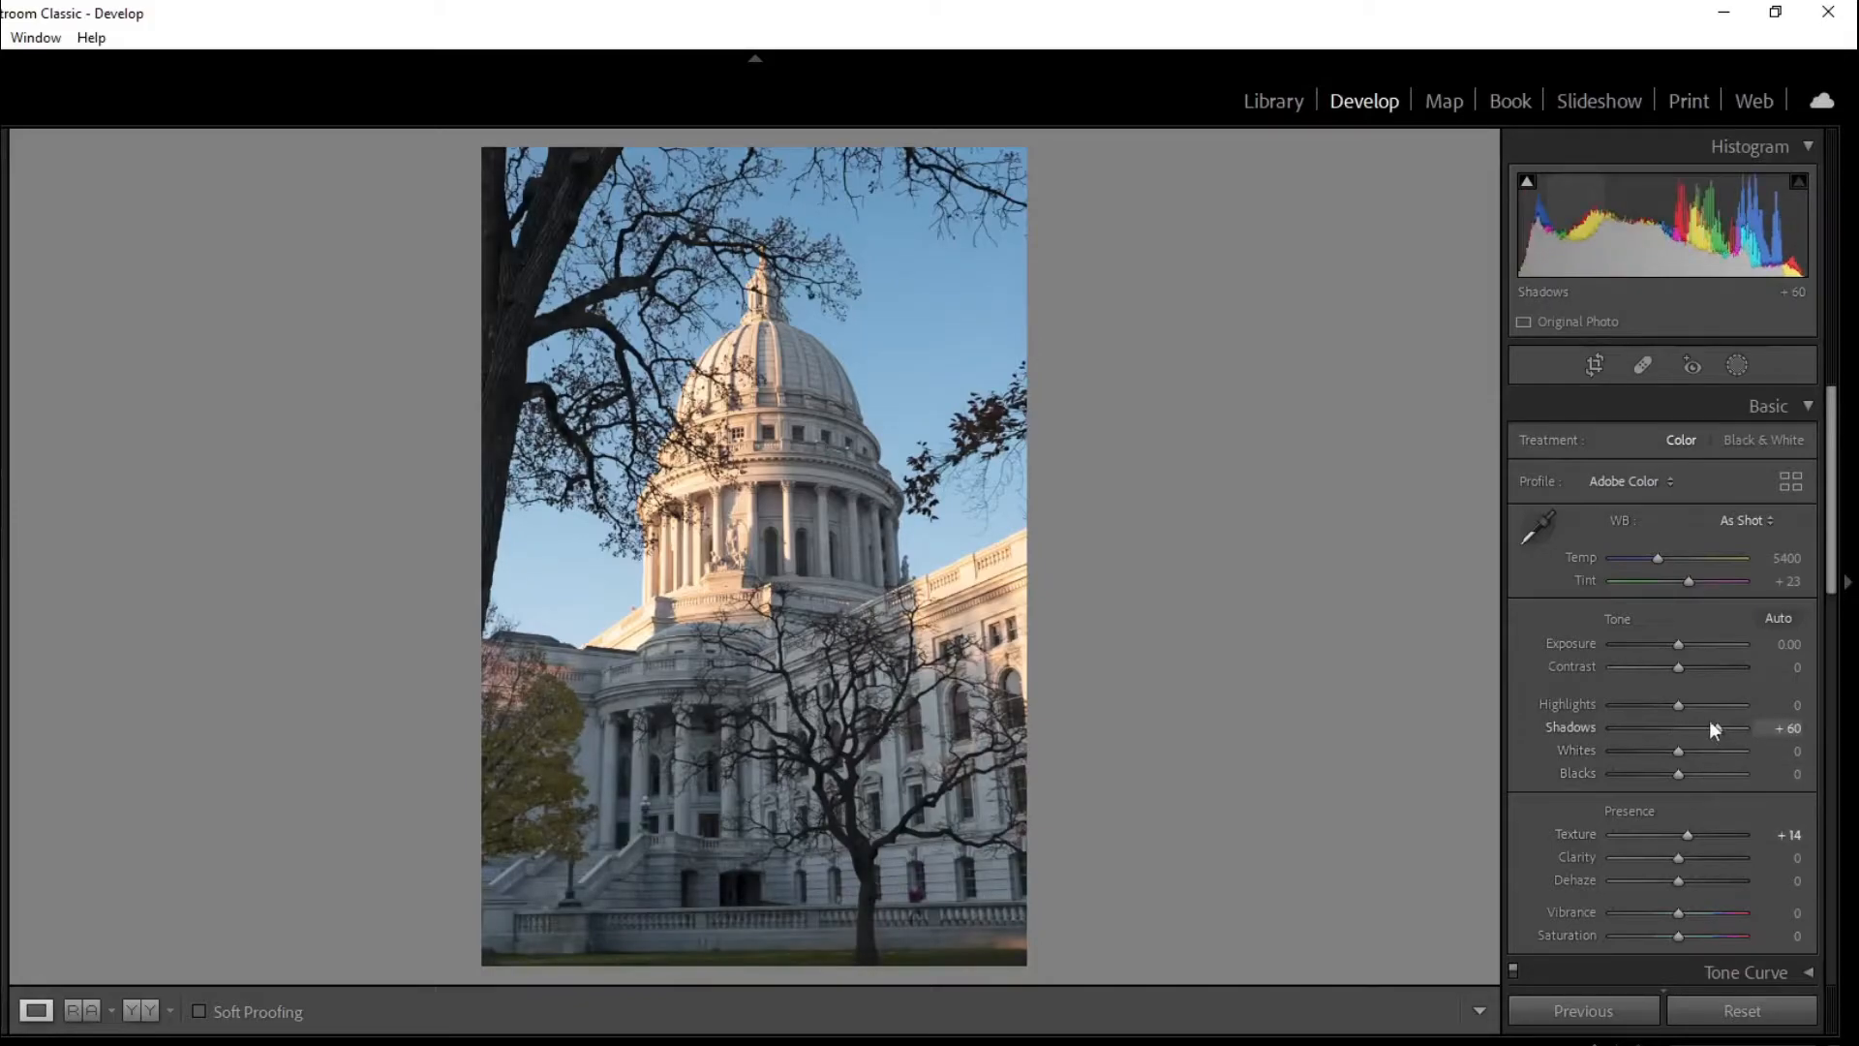
{"action": "left_click", "coordinate": [1682, 645]}
{"action": "left_click", "coordinate": [1693, 858]}
{"action": "left_click", "coordinate": [1690, 880]}
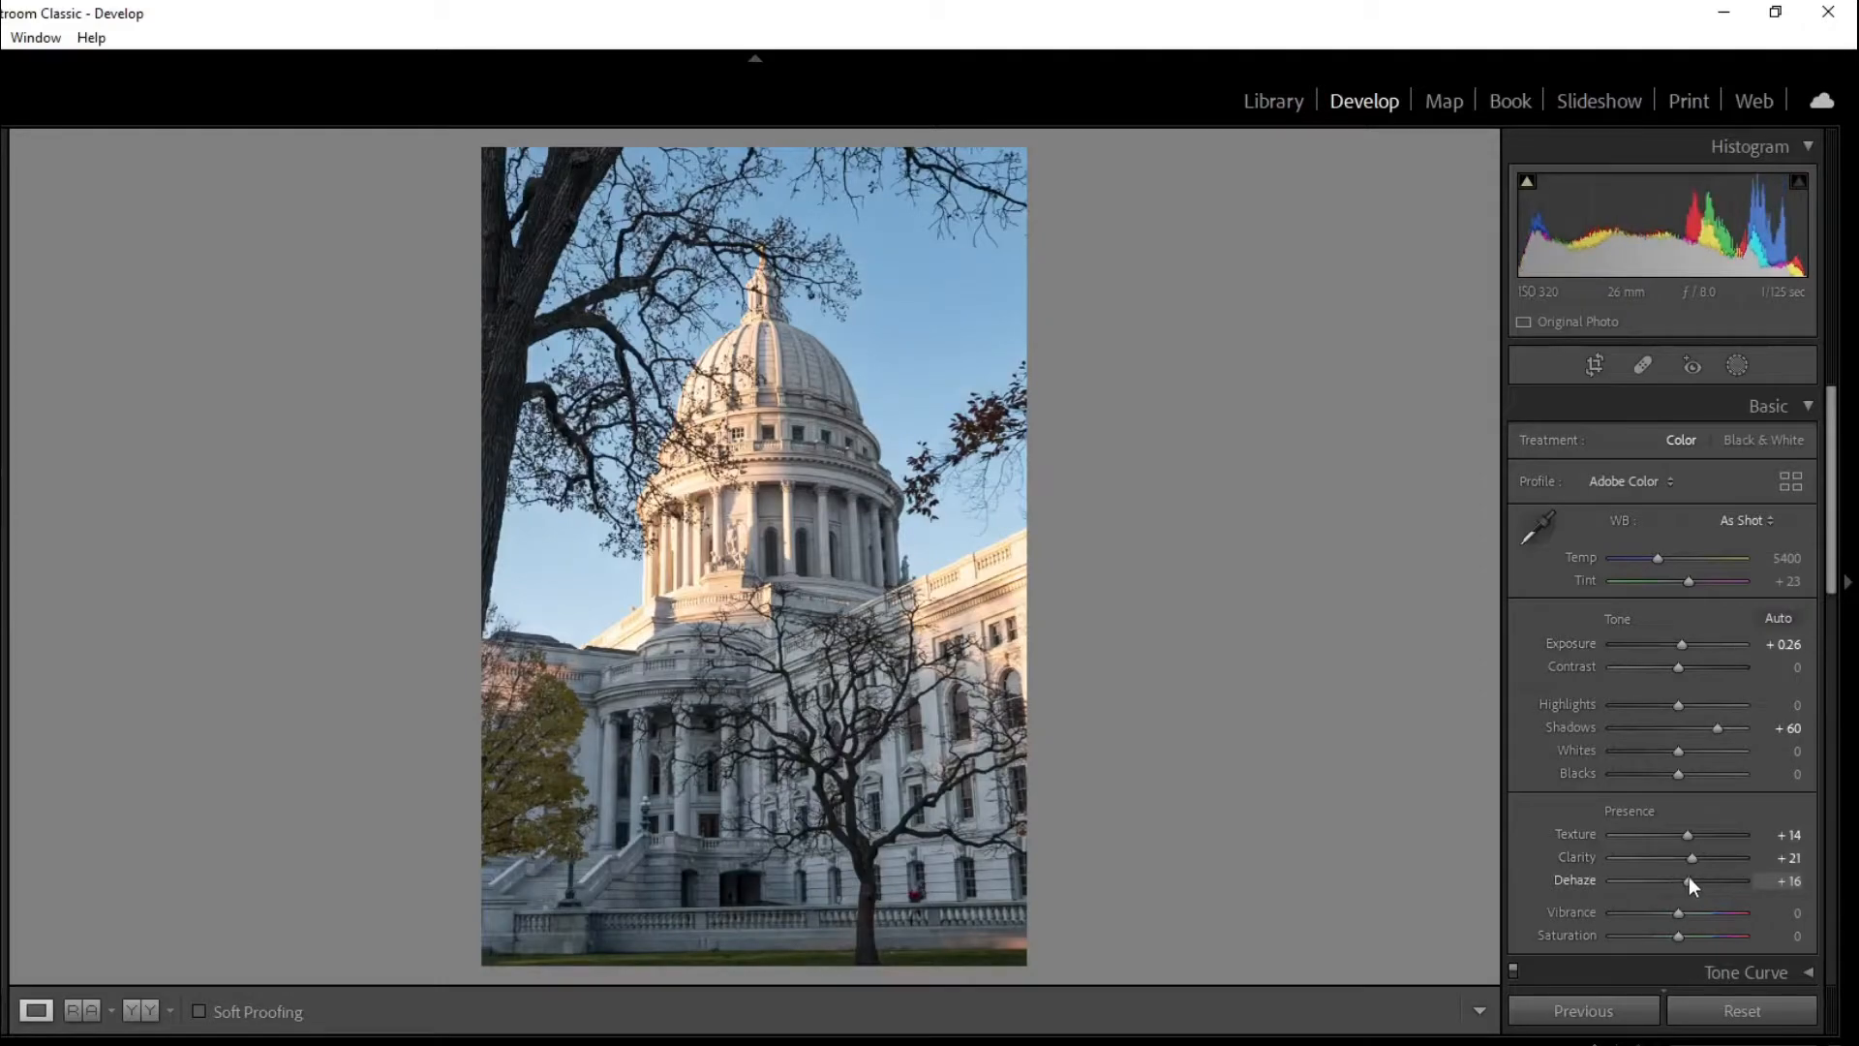
{"action": "left_click", "coordinate": [1689, 913]}
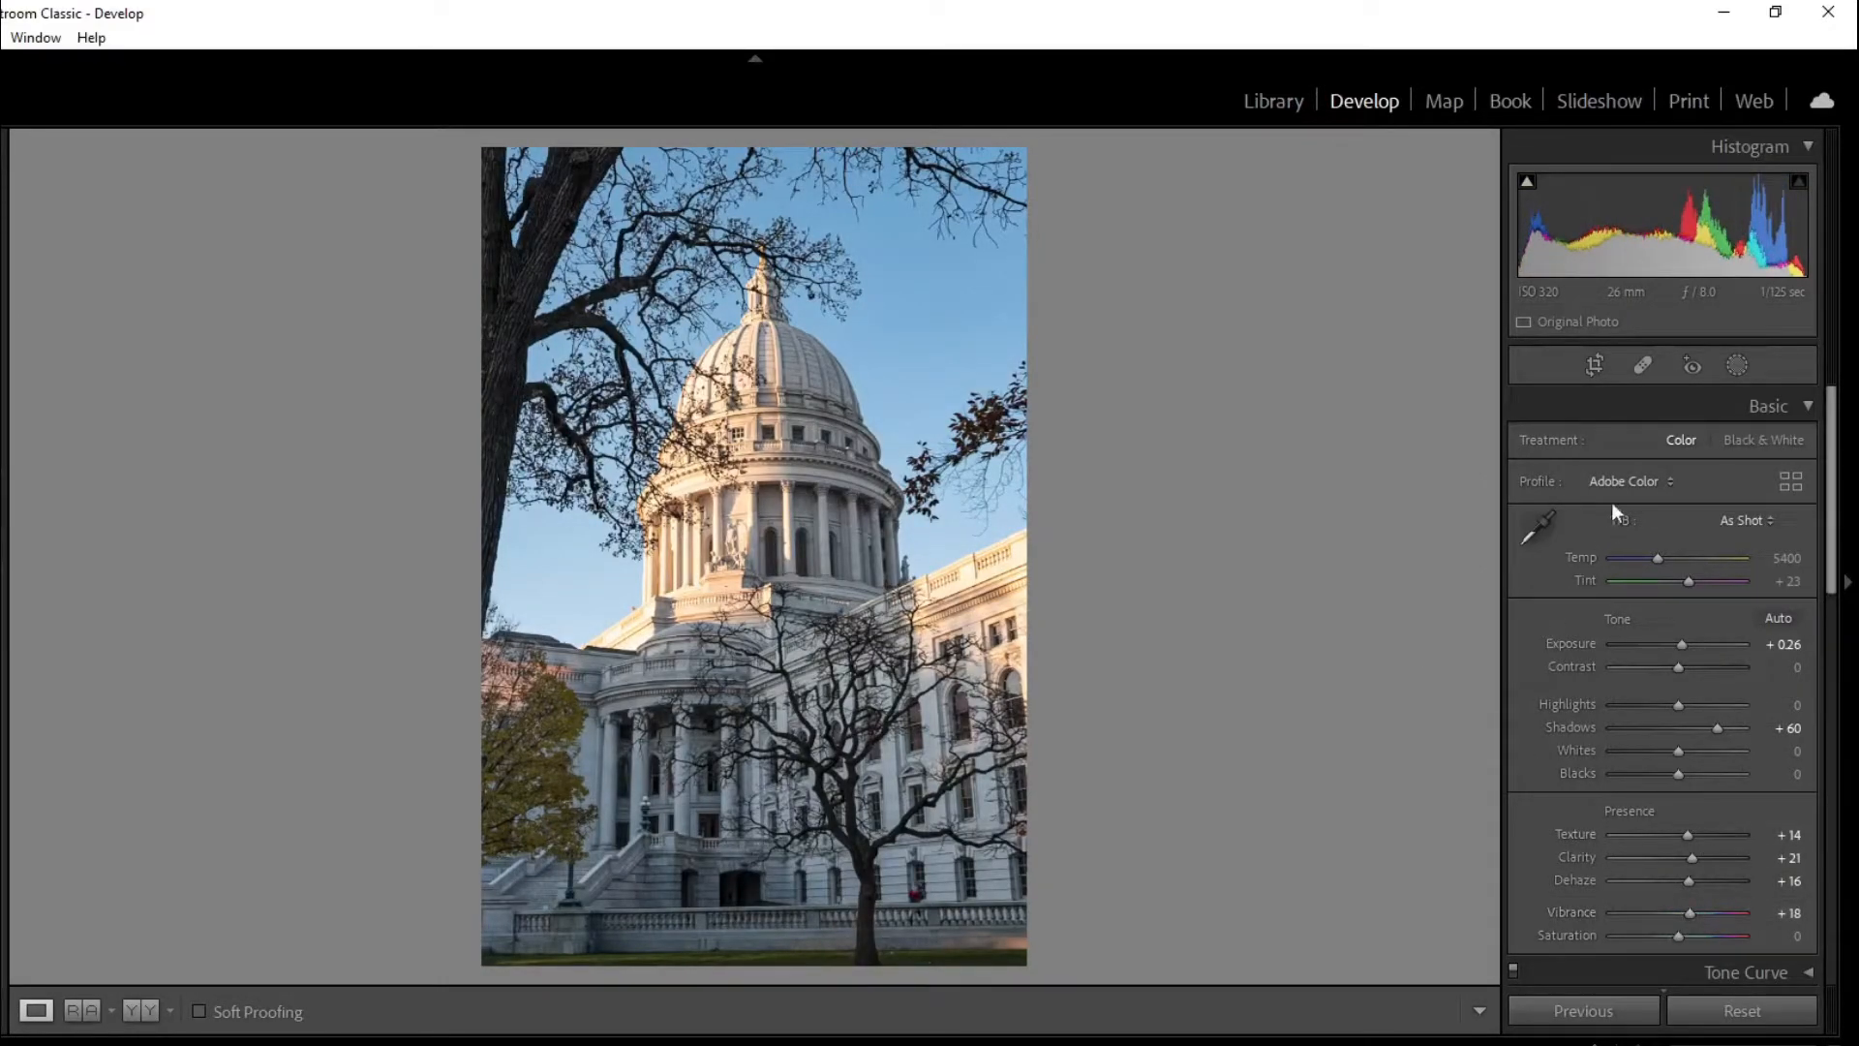
- Straighten the capitol dome photo by rotating its crop very slightly
{"action": "left_click", "coordinate": [1595, 366]}
{"action": "left_click_drag", "start_coordinate": [1029, 511], "coordinate": [1029, 516]}
{"action": "key", "text": "Return"}
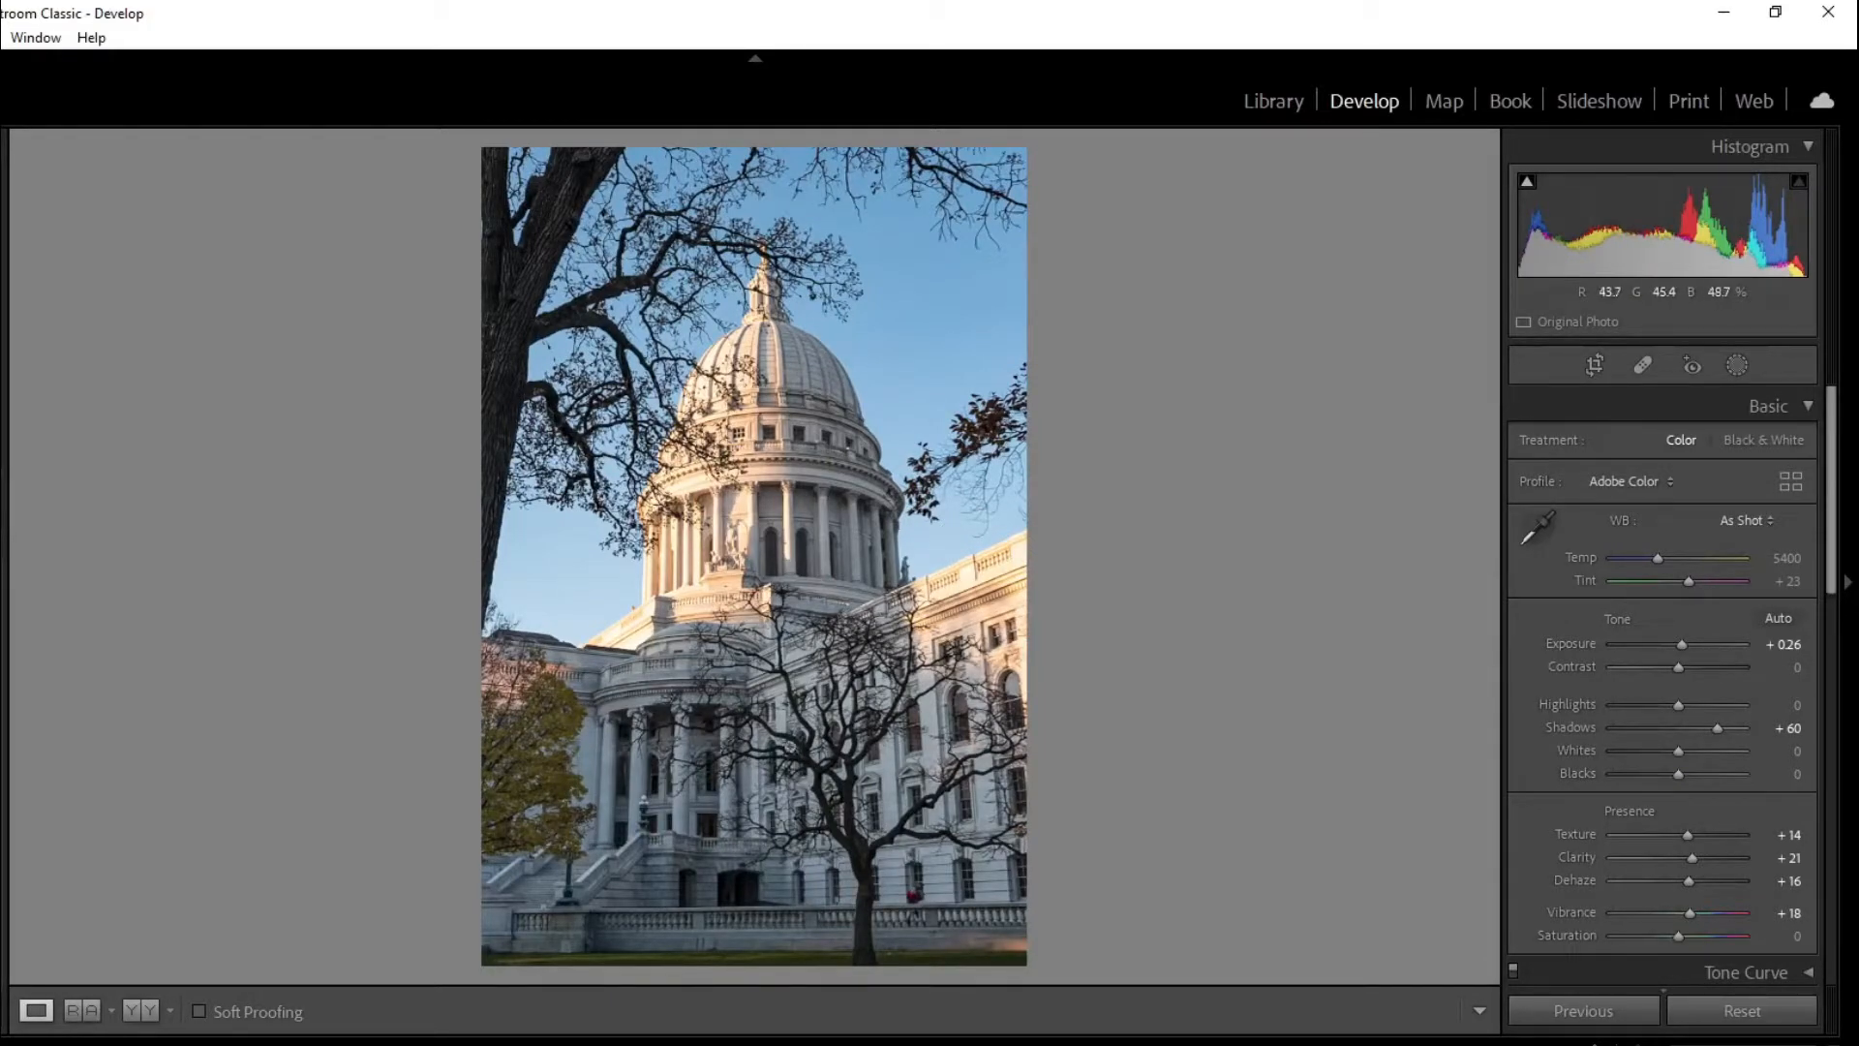
- Crop the next photo, the glass building with reflections, slightly tighter from its upper right corner at the original aspect ratio
{"action": "key", "text": "Right"}
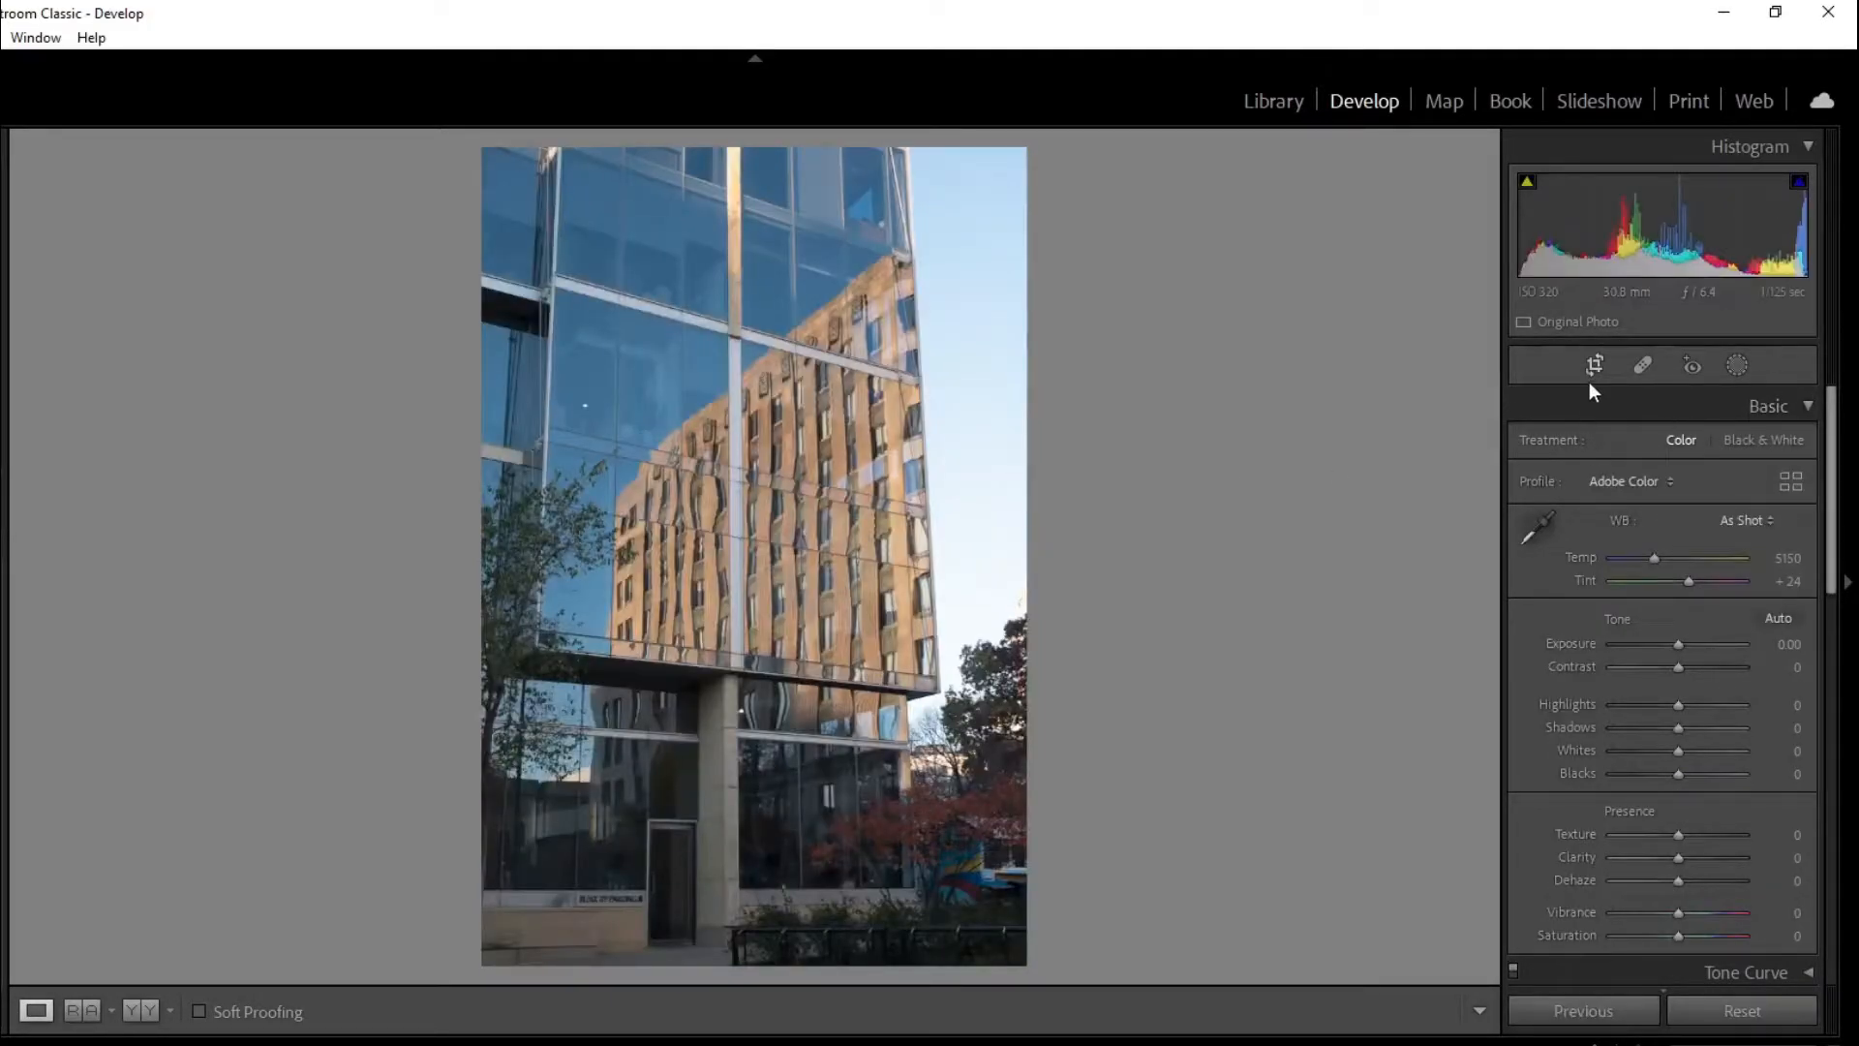
{"action": "left_click", "coordinate": [1589, 382]}
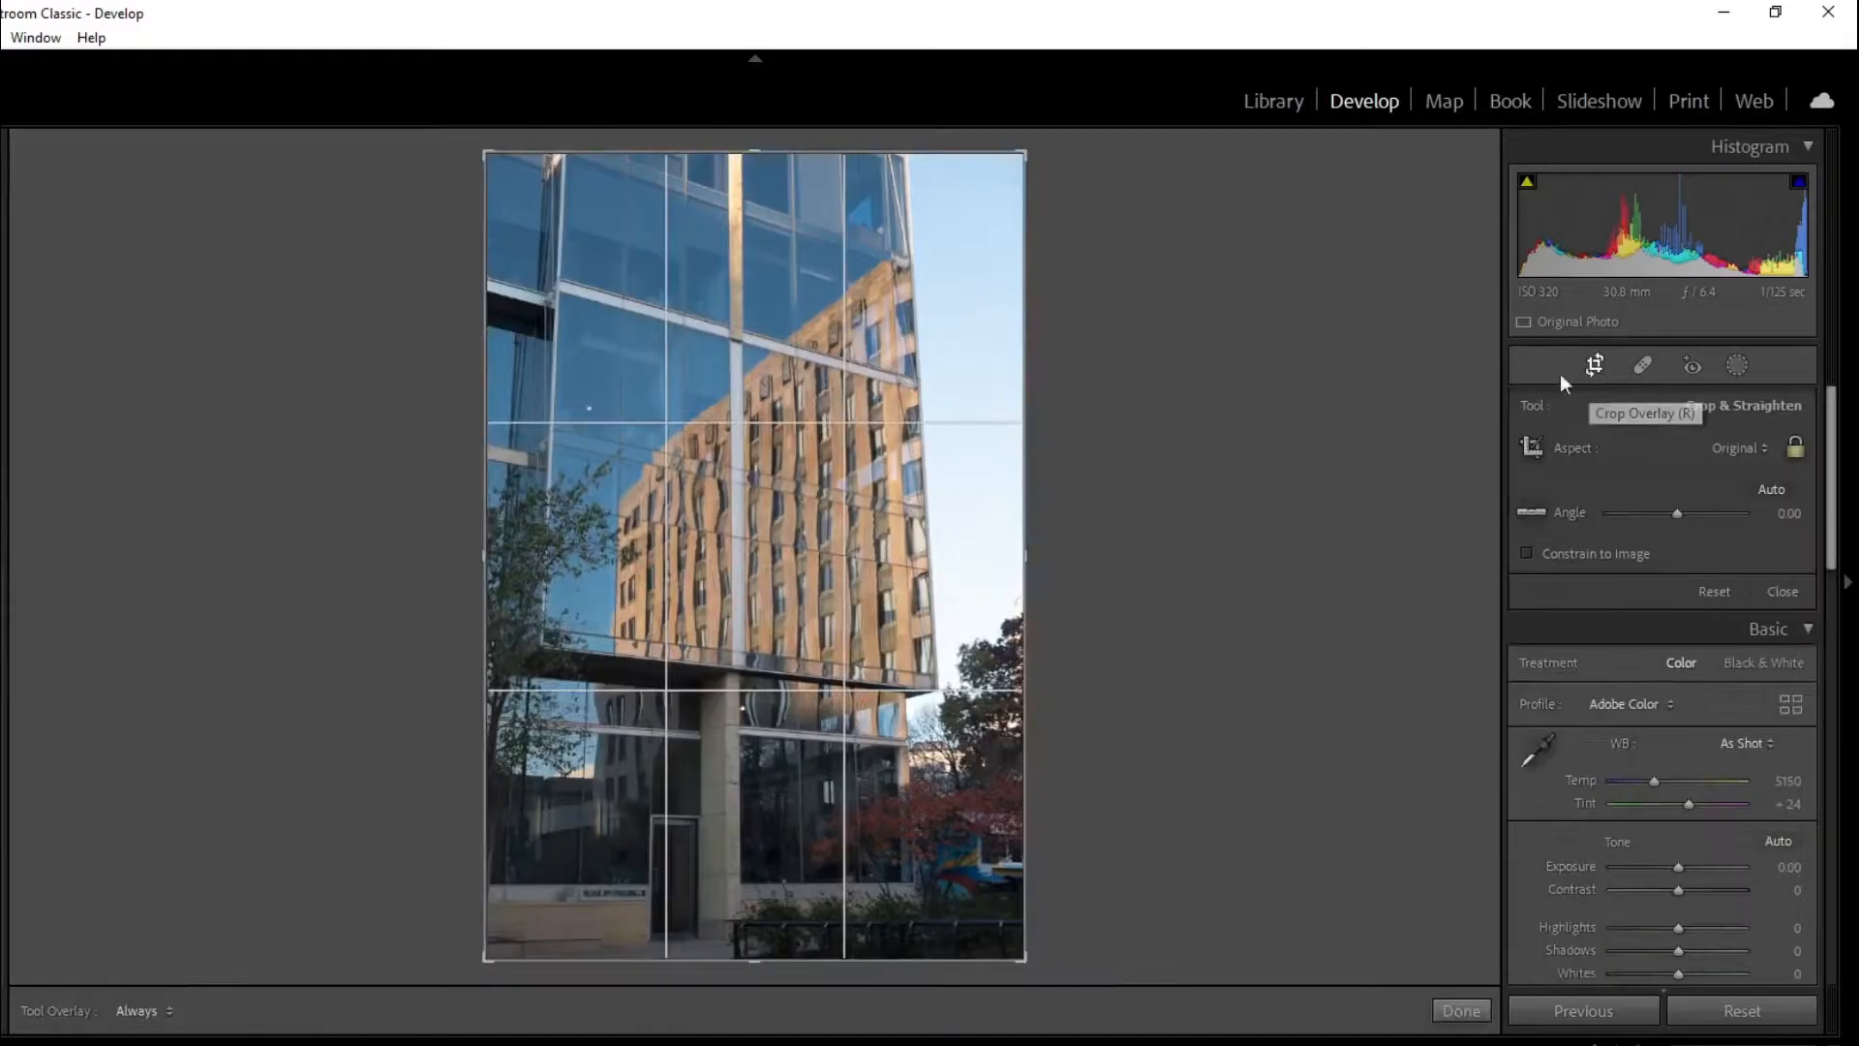
{"action": "left_click_drag", "start_coordinate": [1013, 158], "coordinate": [1038, 234]}
{"action": "key", "text": "Return"}
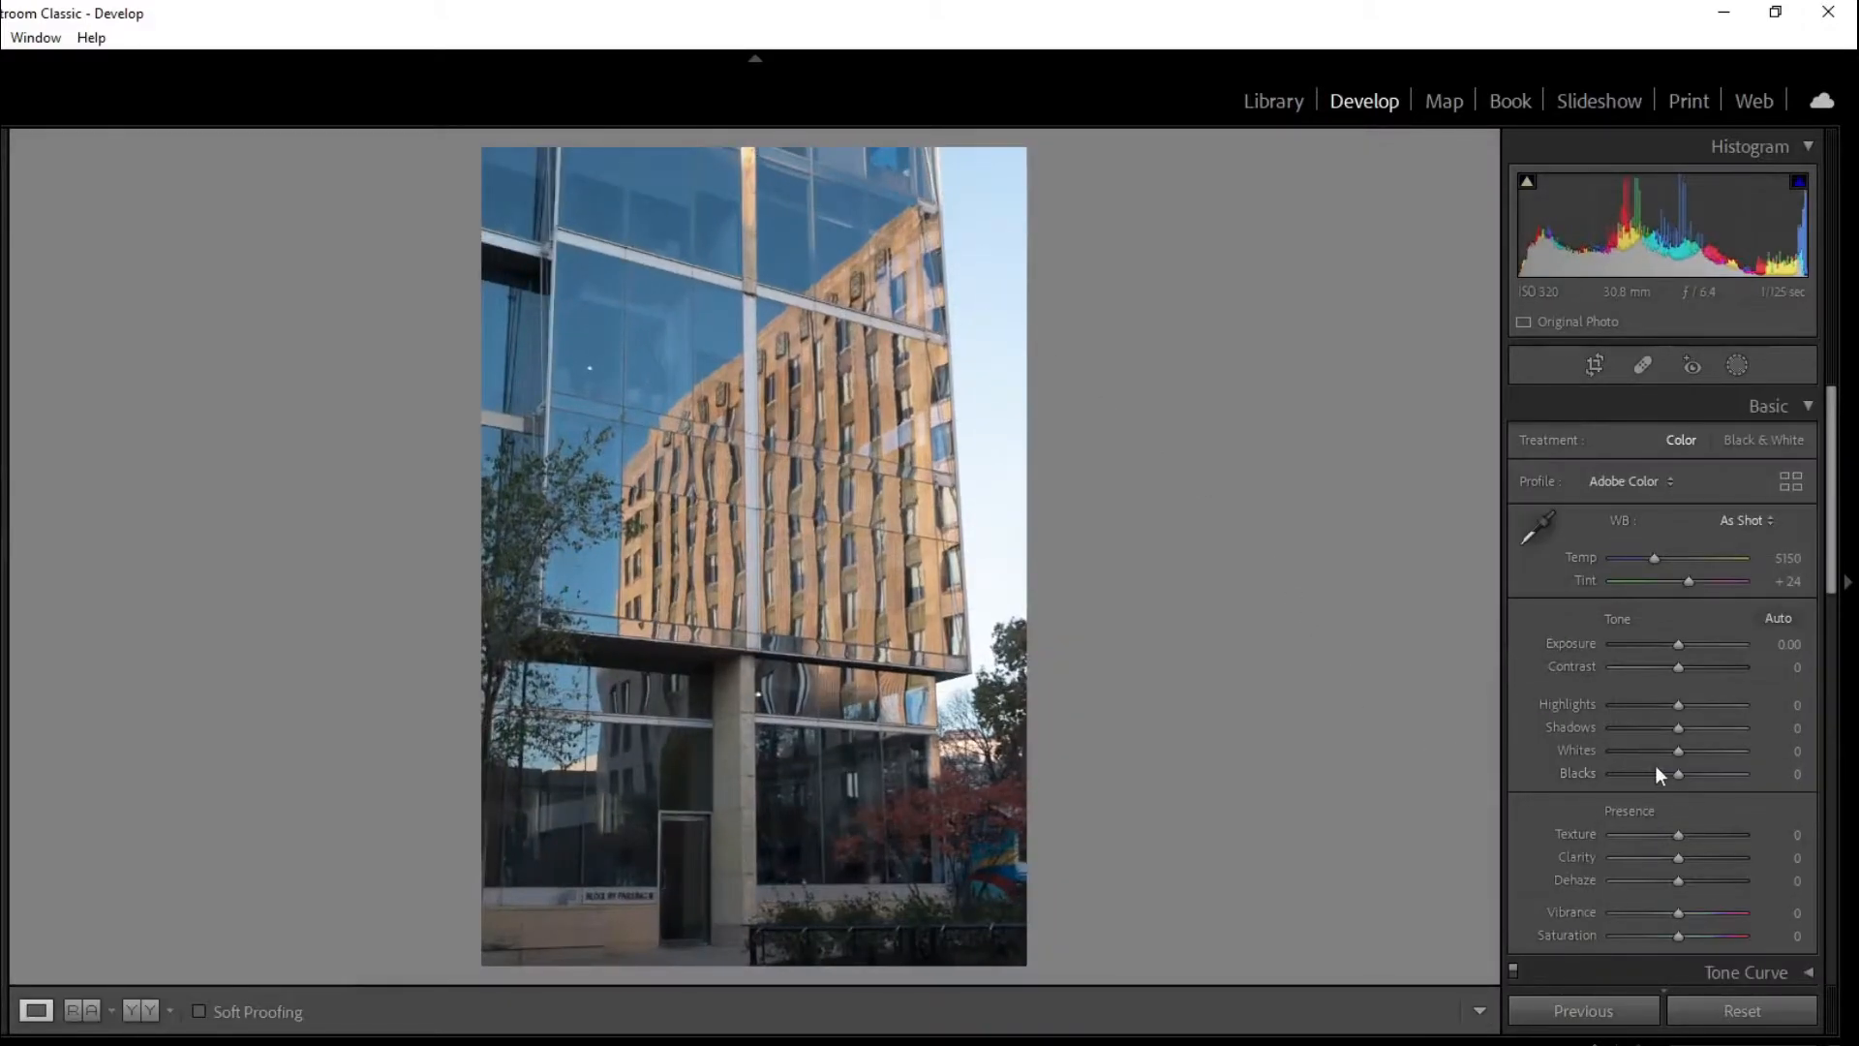
- Set the glass building photo's Texture to +18, Clarity to +16, Dehaze to +5 and Vibrance to +4
{"action": "left_click", "coordinate": [1689, 836]}
{"action": "left_click", "coordinate": [1690, 857]}
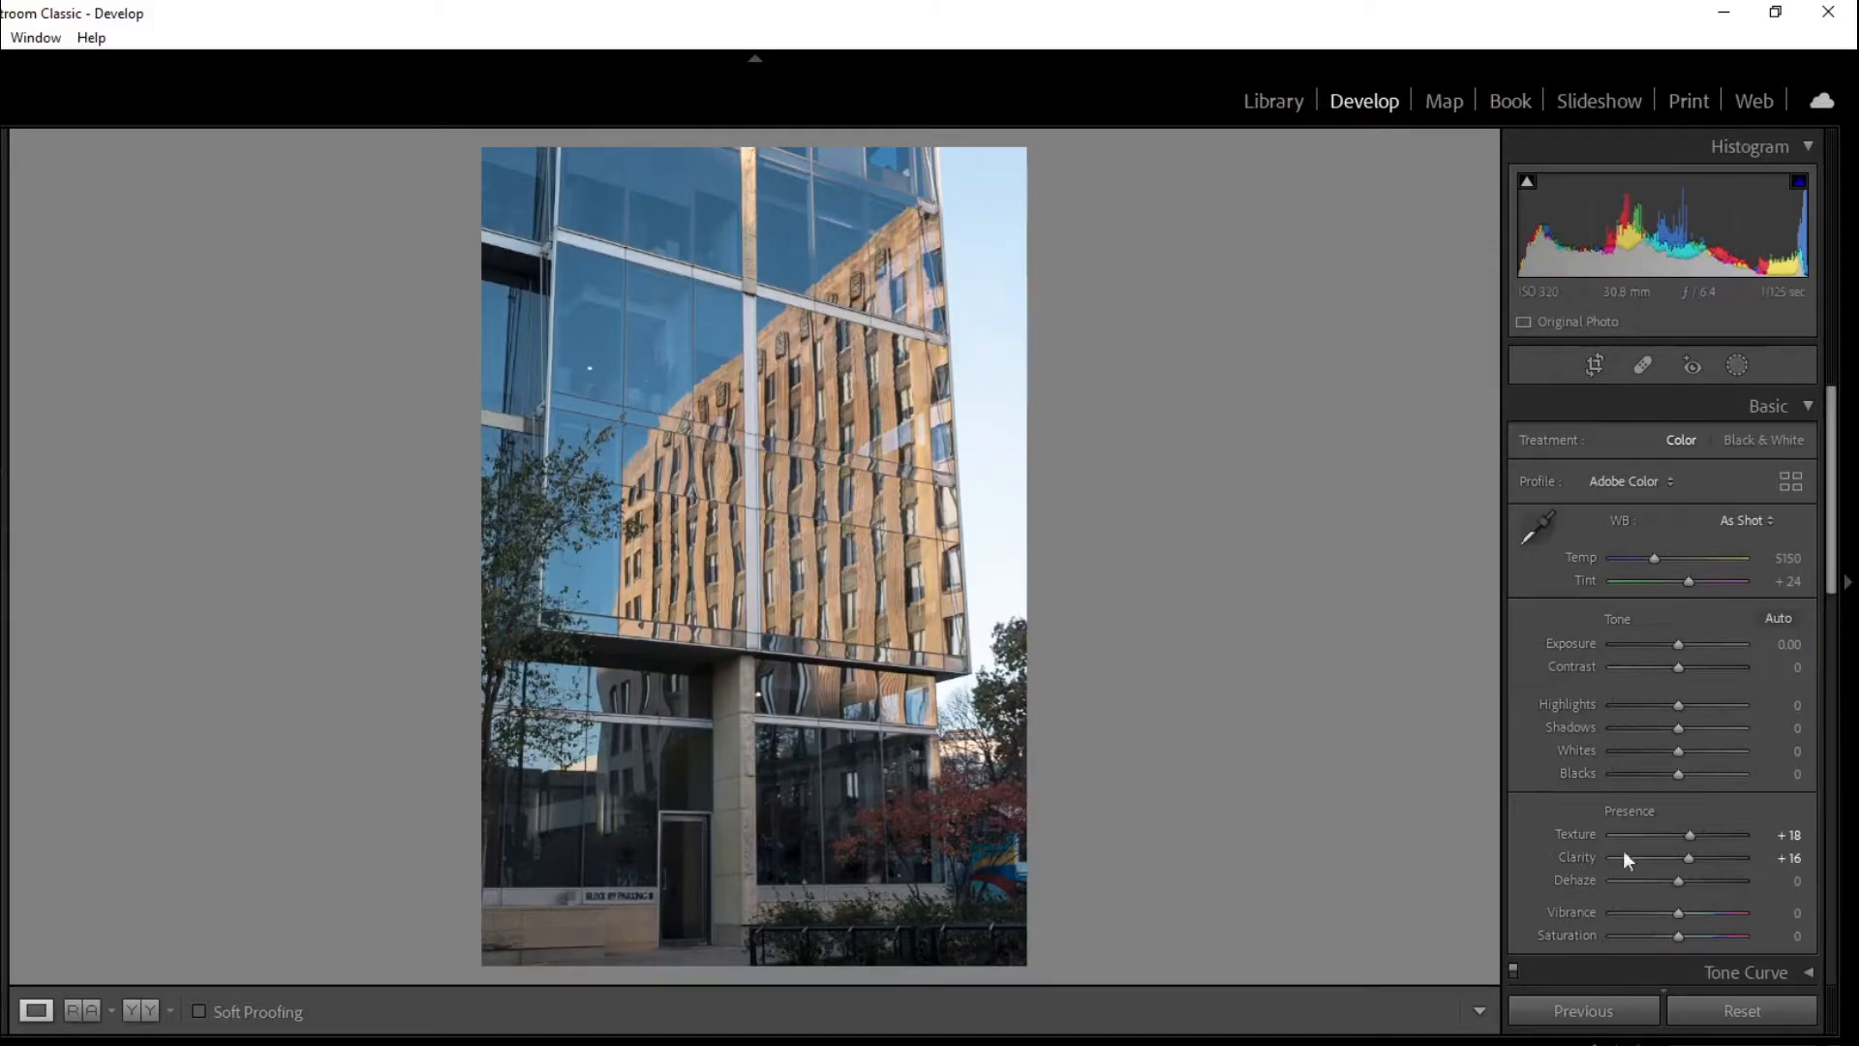
{"action": "left_click_drag", "start_coordinate": [1683, 882], "coordinate": [1681, 918]}
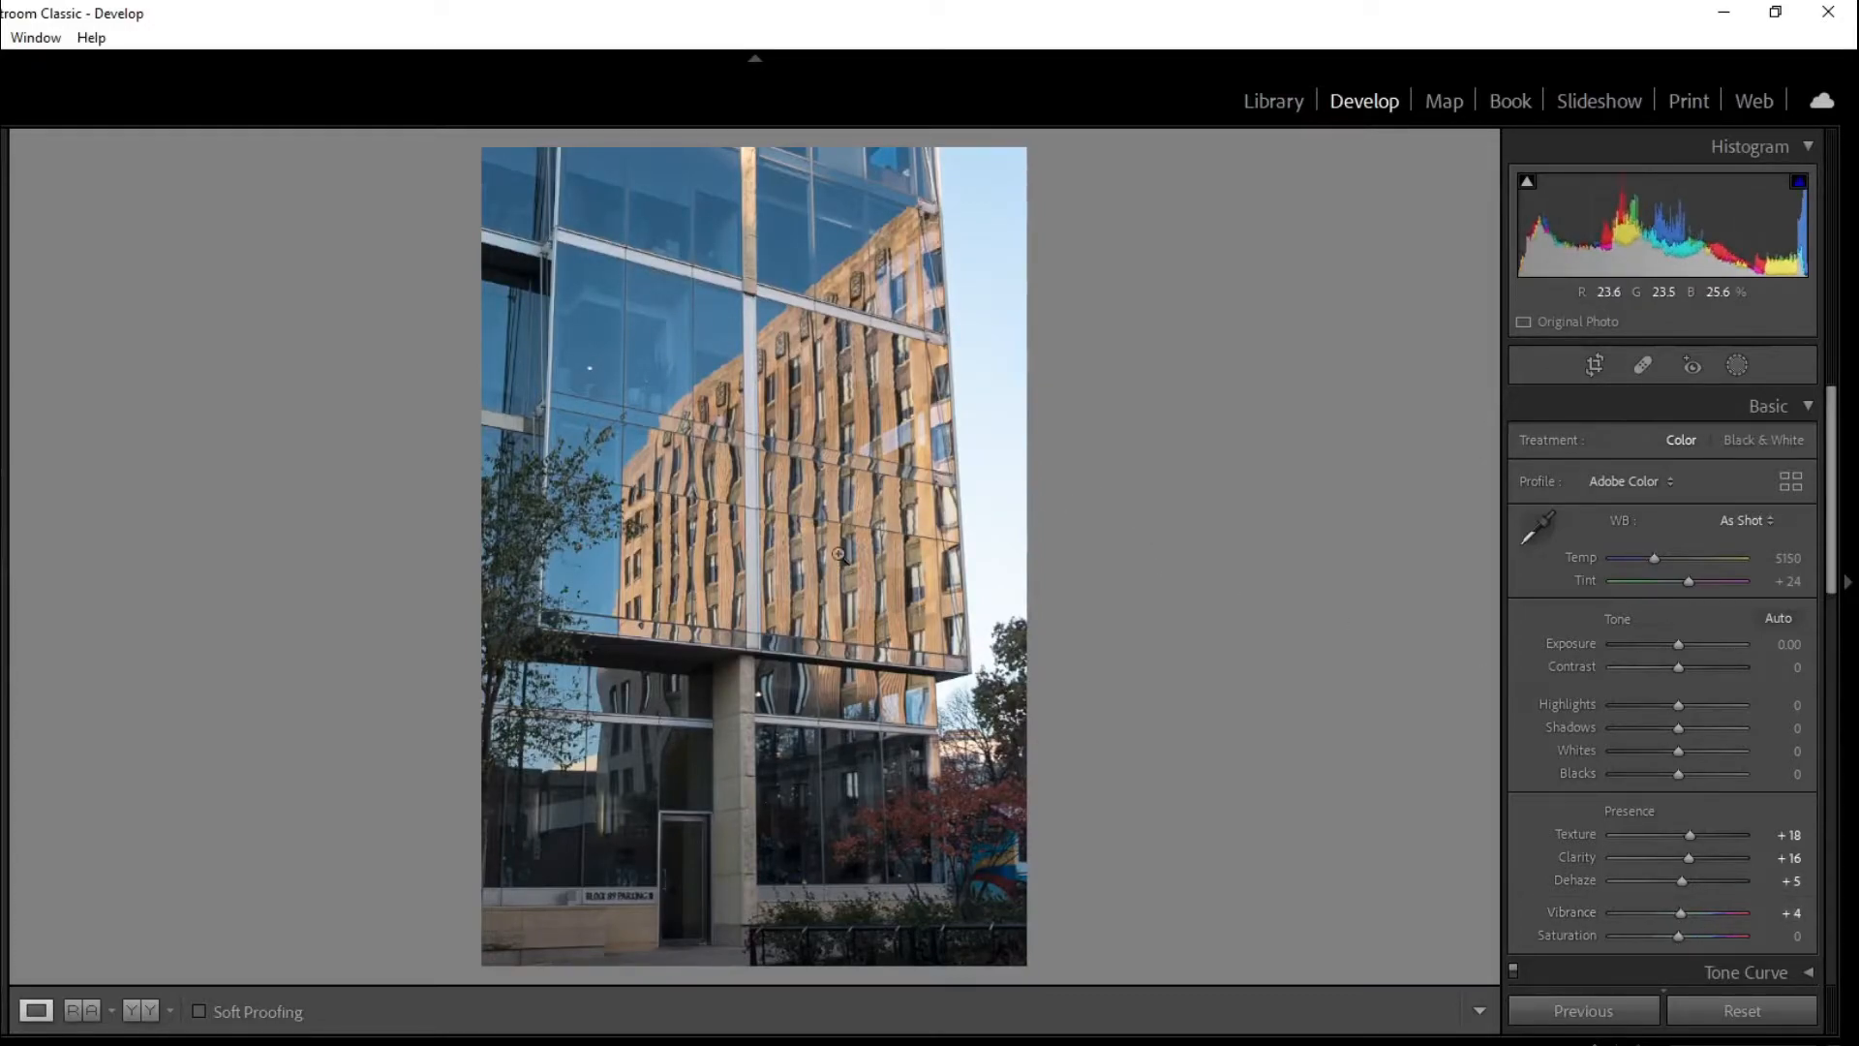
- Crop the next photo, the sunlit brick building behind café tables, to 4 x 5 / 8 x 10, cutting out the white chairs in the foreground
{"action": "key", "text": "Right"}
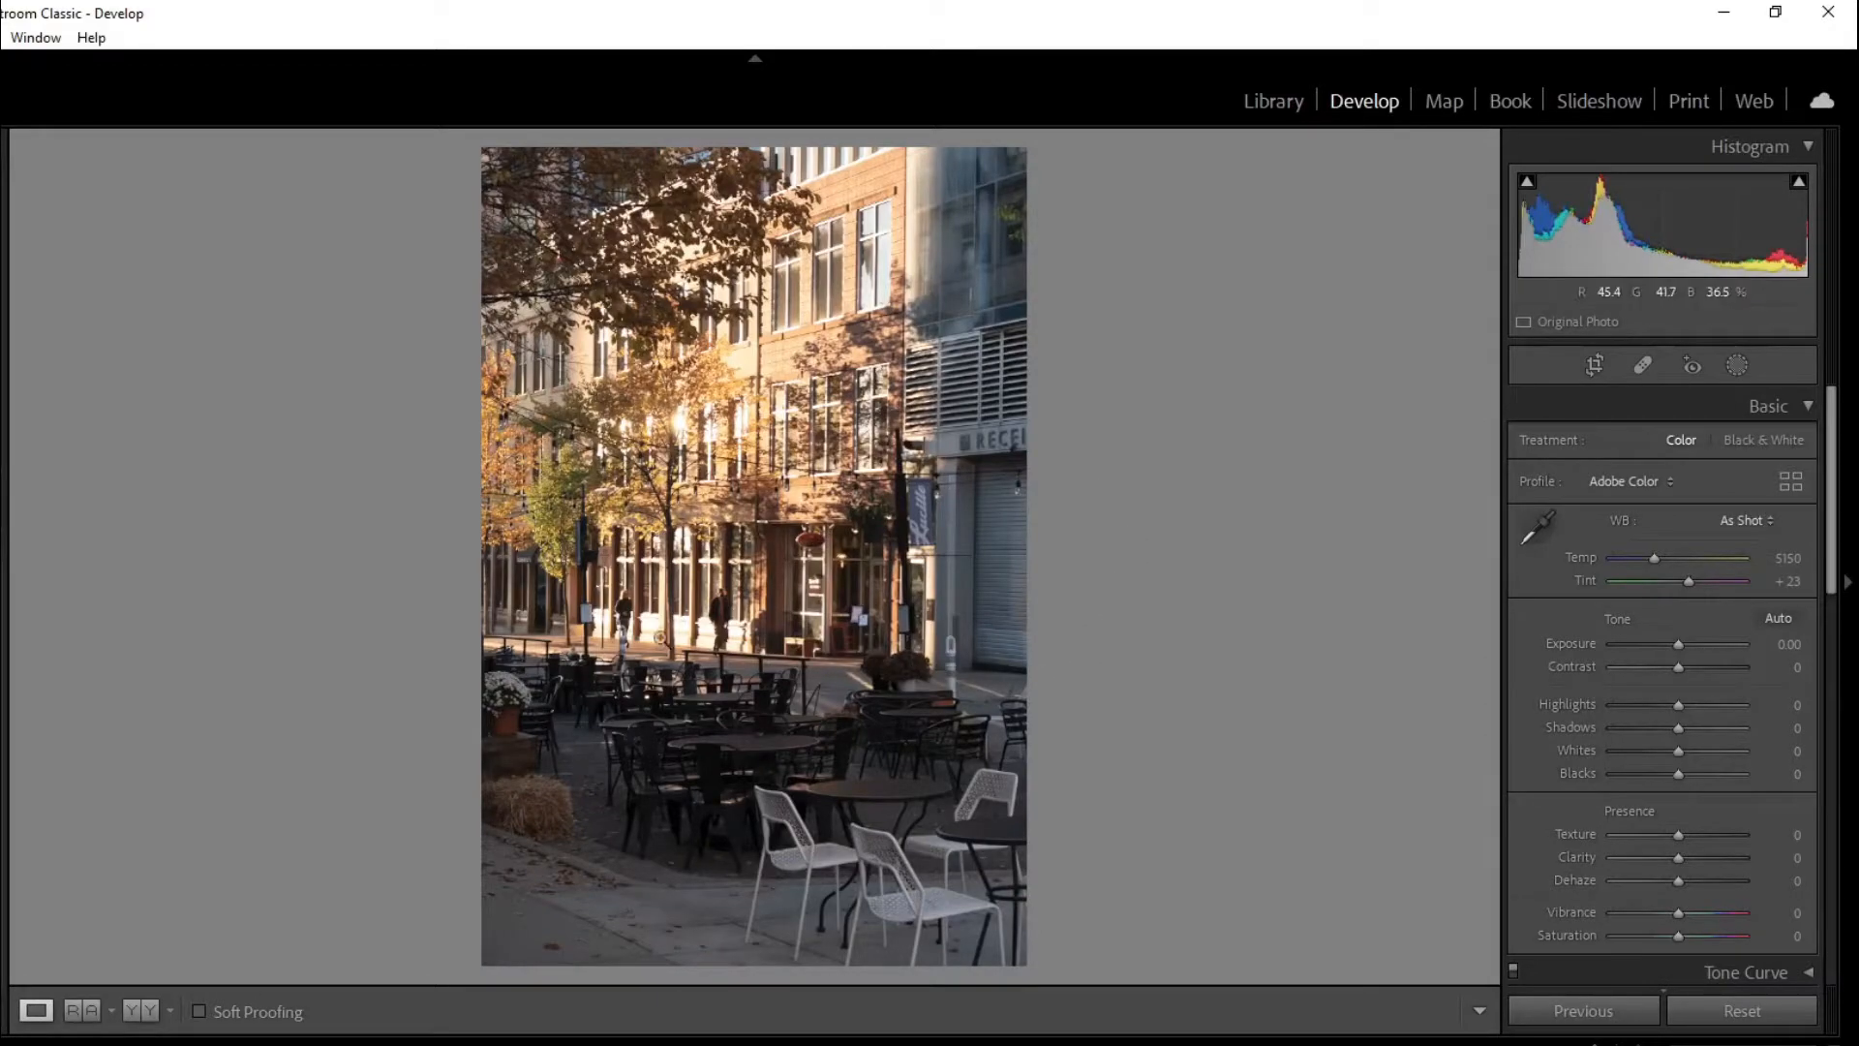
{"action": "left_click", "coordinate": [1605, 365]}
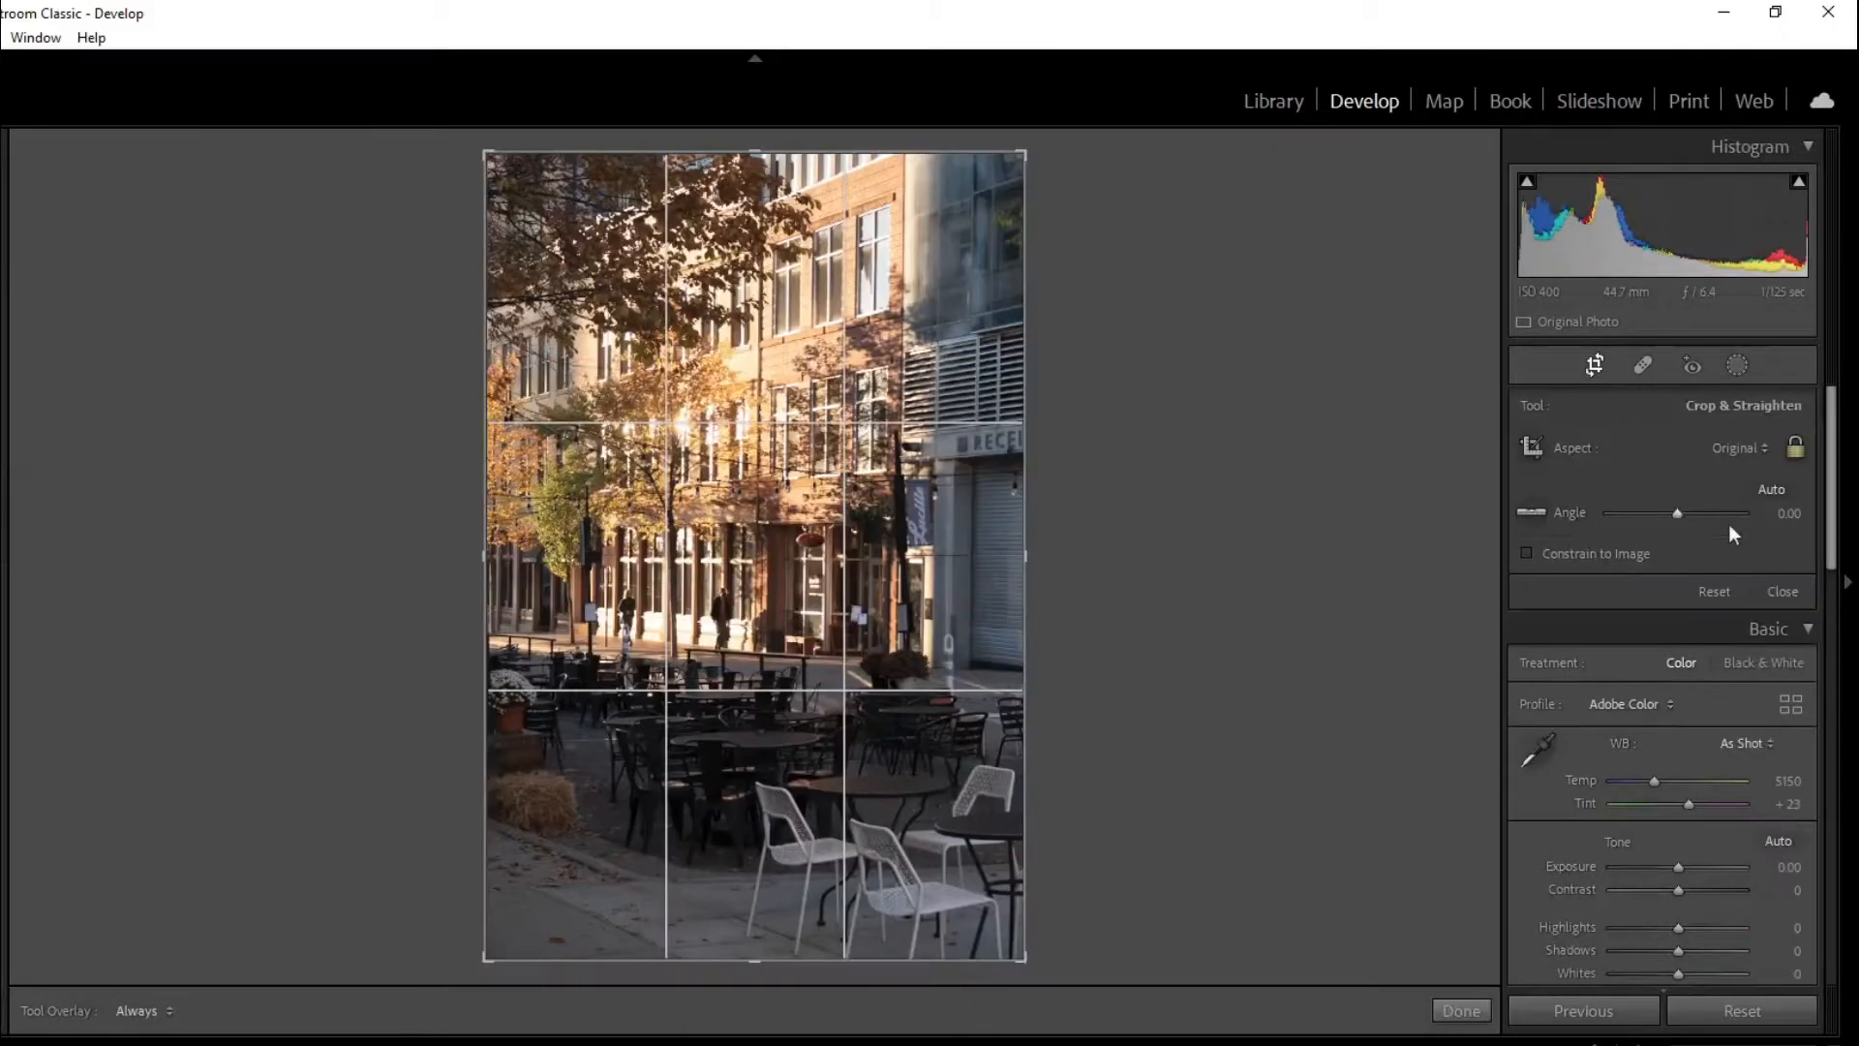
{"action": "left_click", "coordinate": [1743, 449]}
{"action": "left_click", "coordinate": [1681, 585]}
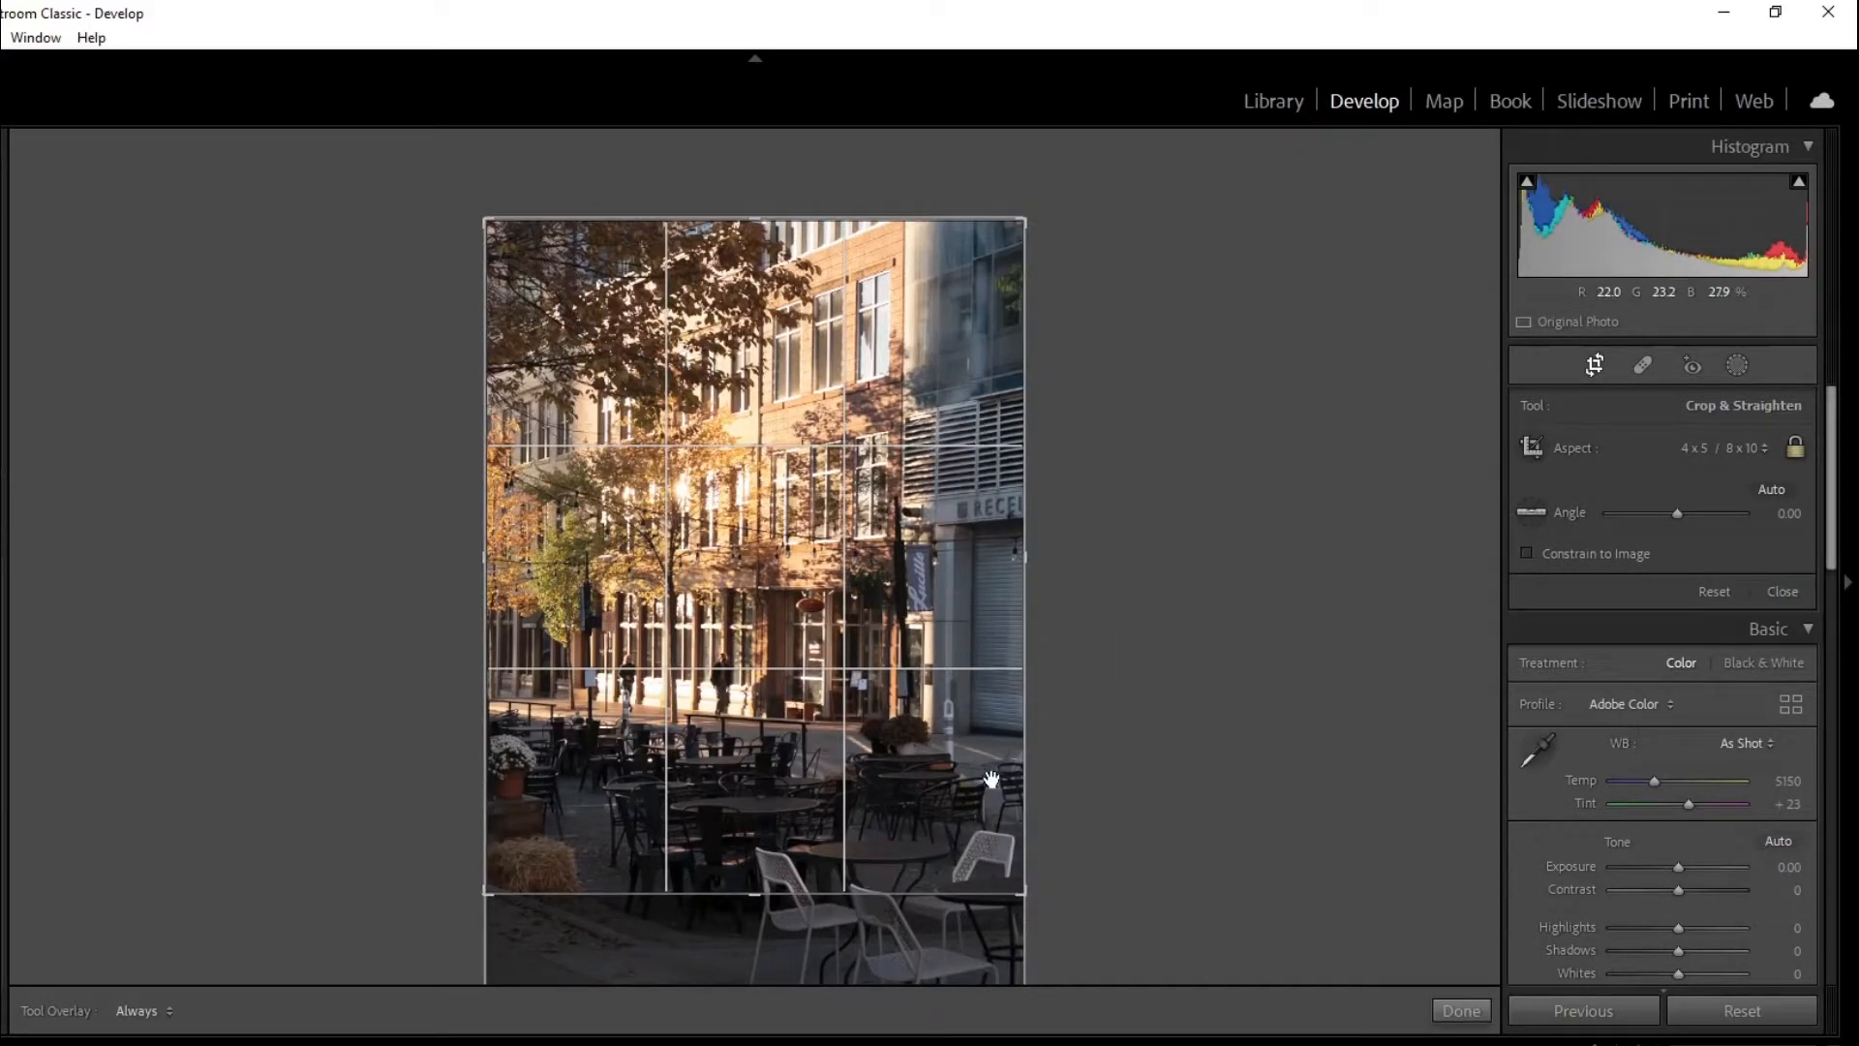
{"action": "left_click_drag", "start_coordinate": [1020, 880], "coordinate": [973, 828]}
{"action": "left_click_drag", "start_coordinate": [867, 761], "coordinate": [842, 711]}
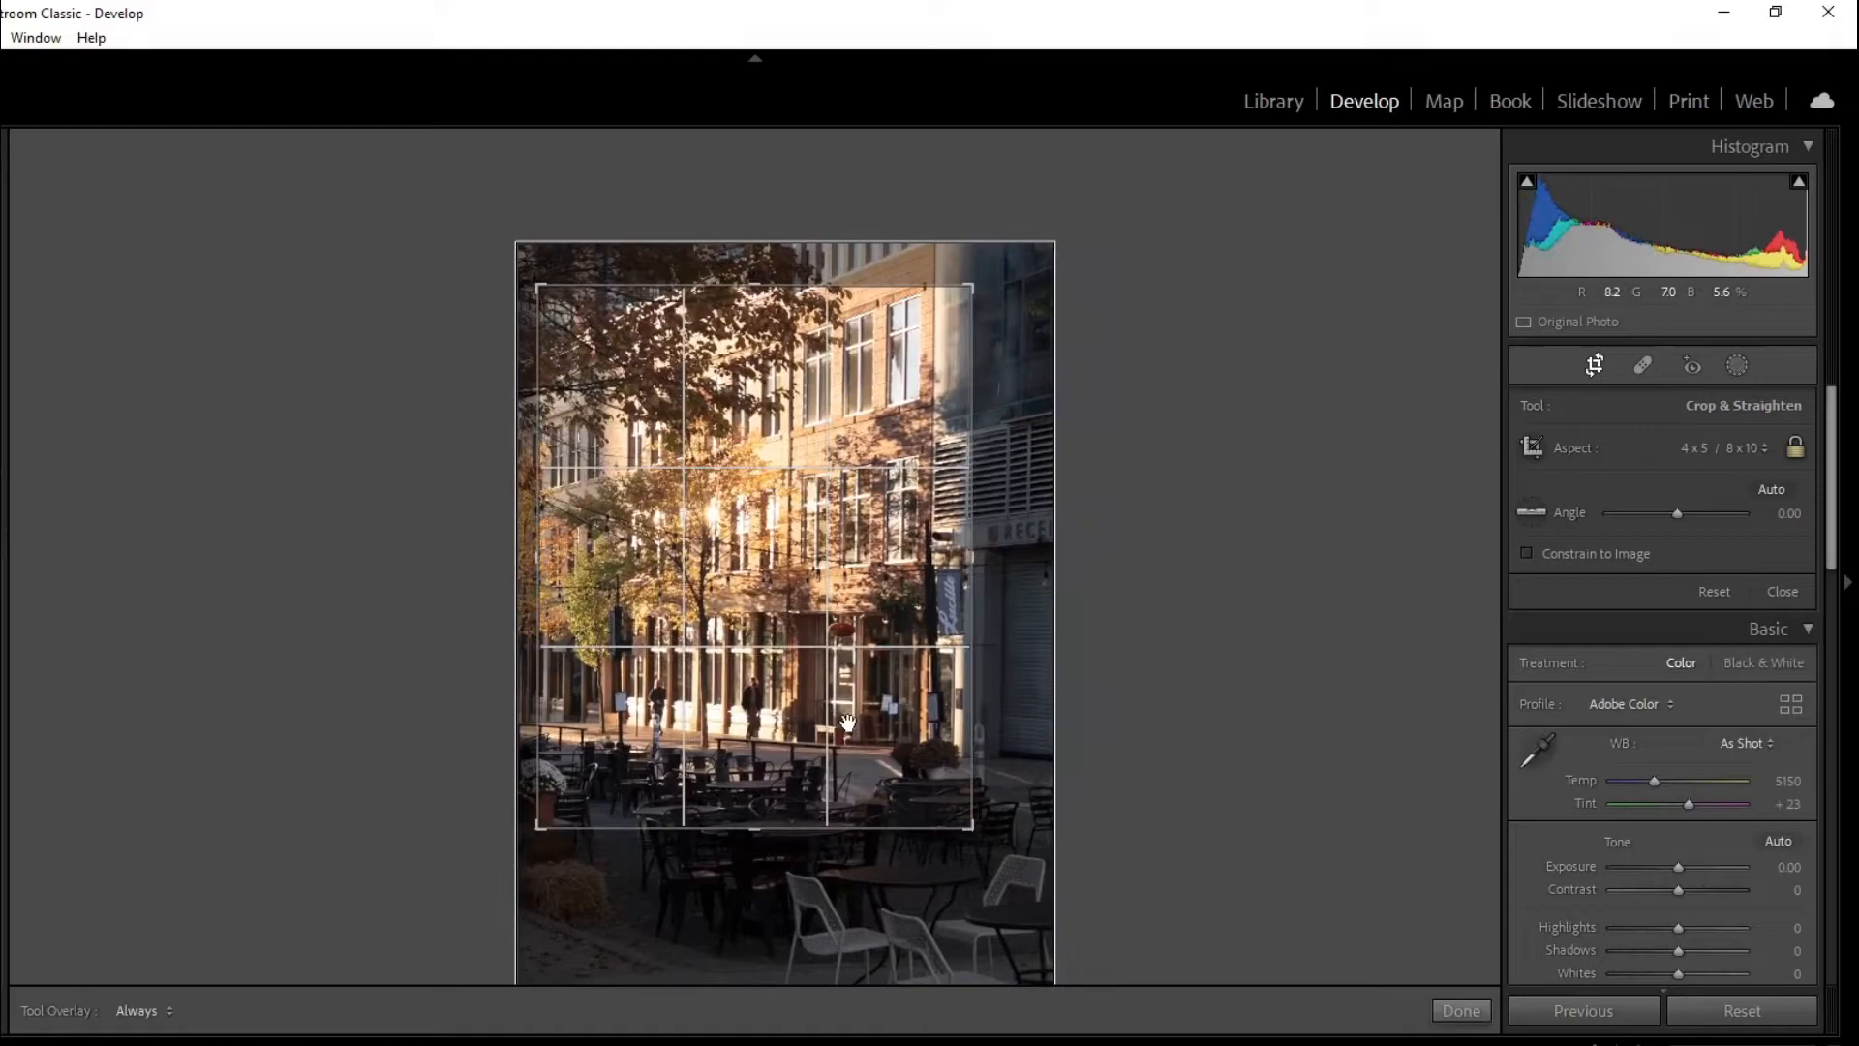
{"action": "key", "text": "Return"}
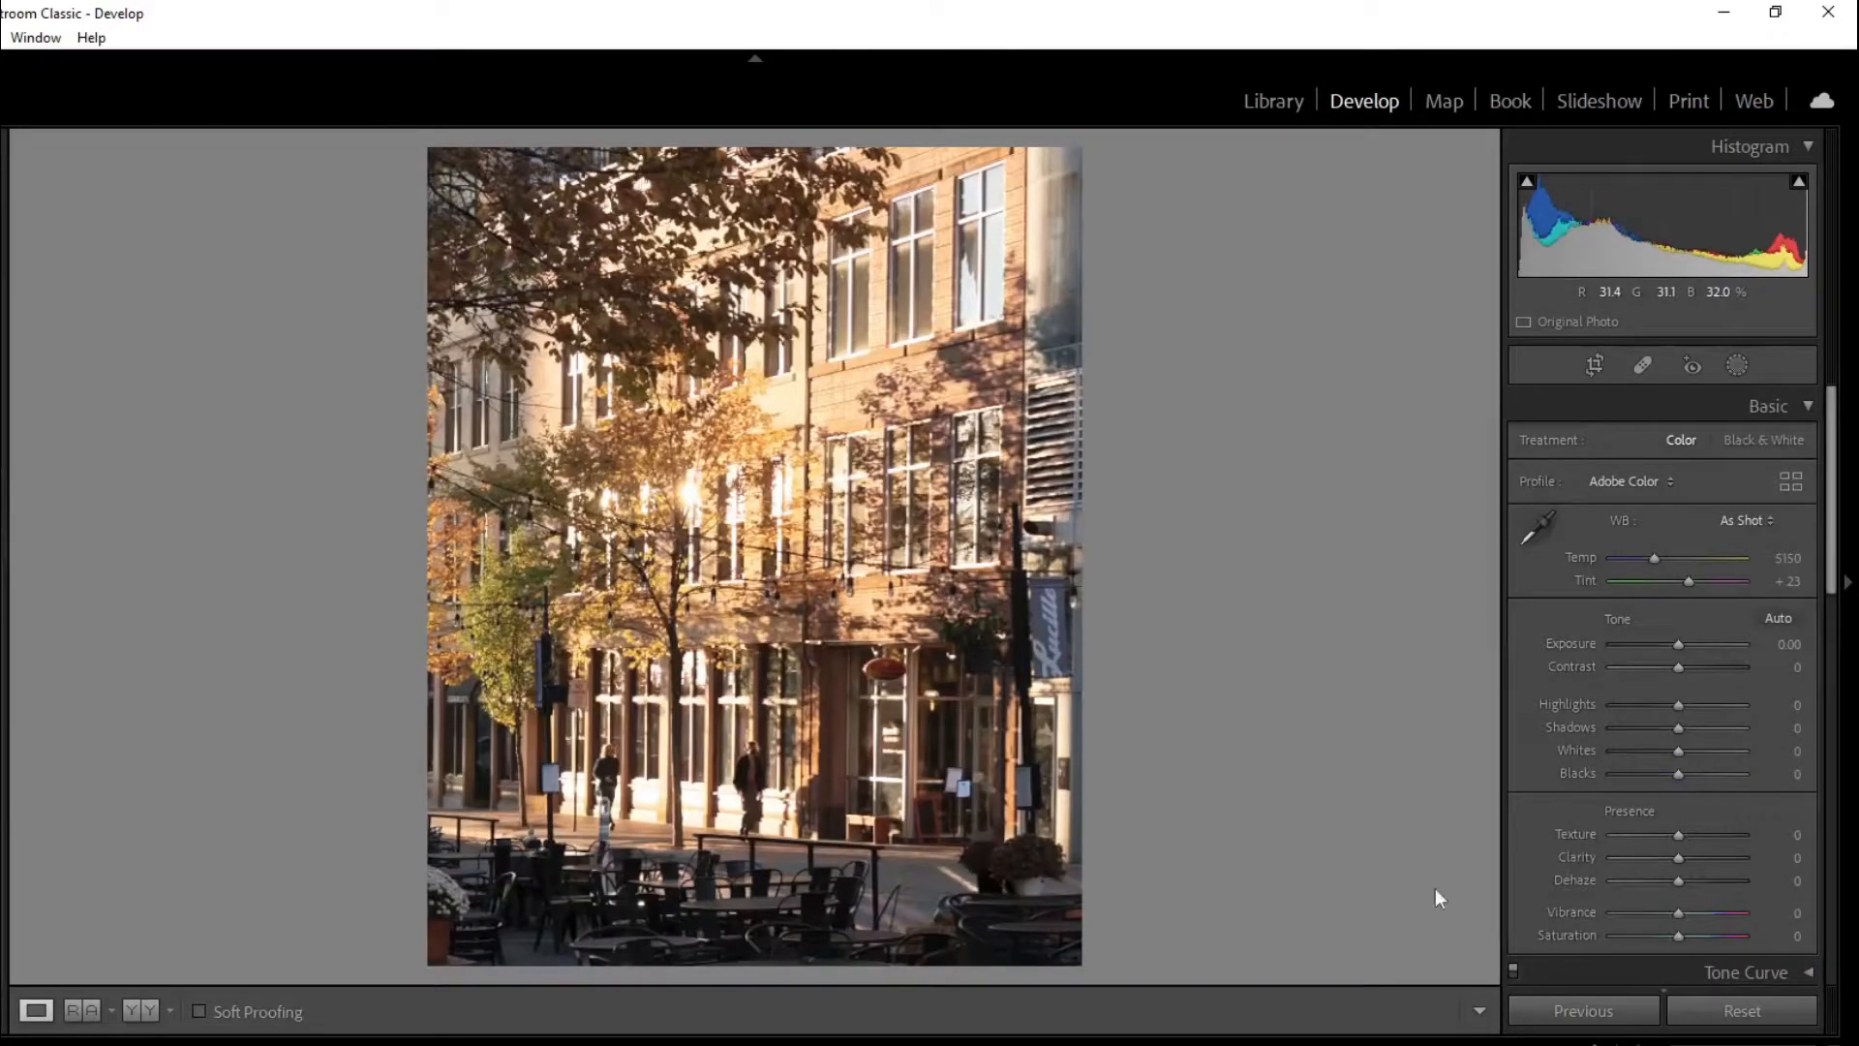
- Set the brick building photo's Highlights to -25, Texture to +9 and Shadows to -46, and straighten its crop very slightly
{"action": "left_click", "coordinate": [1629, 707]}
{"action": "left_click_drag", "start_coordinate": [1629, 710], "coordinate": [1660, 708]}
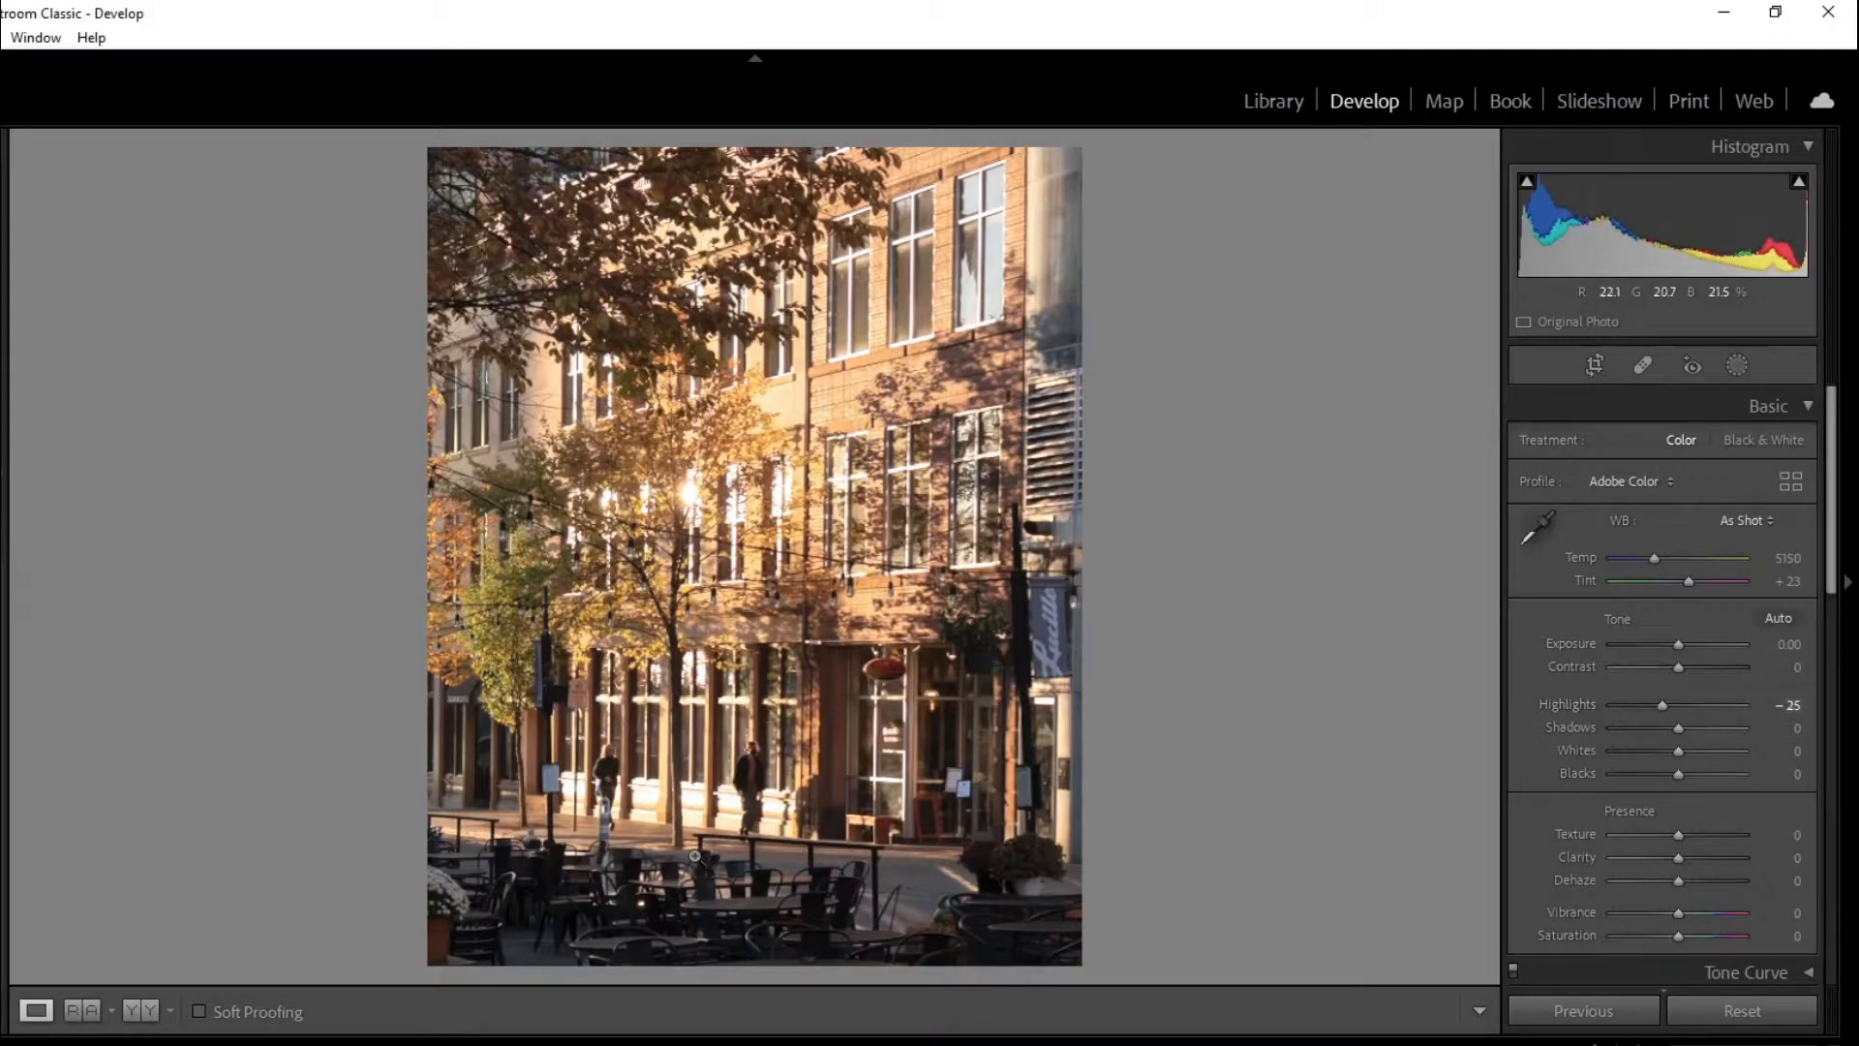
{"action": "left_click_drag", "start_coordinate": [1685, 840], "coordinate": [1689, 840]}
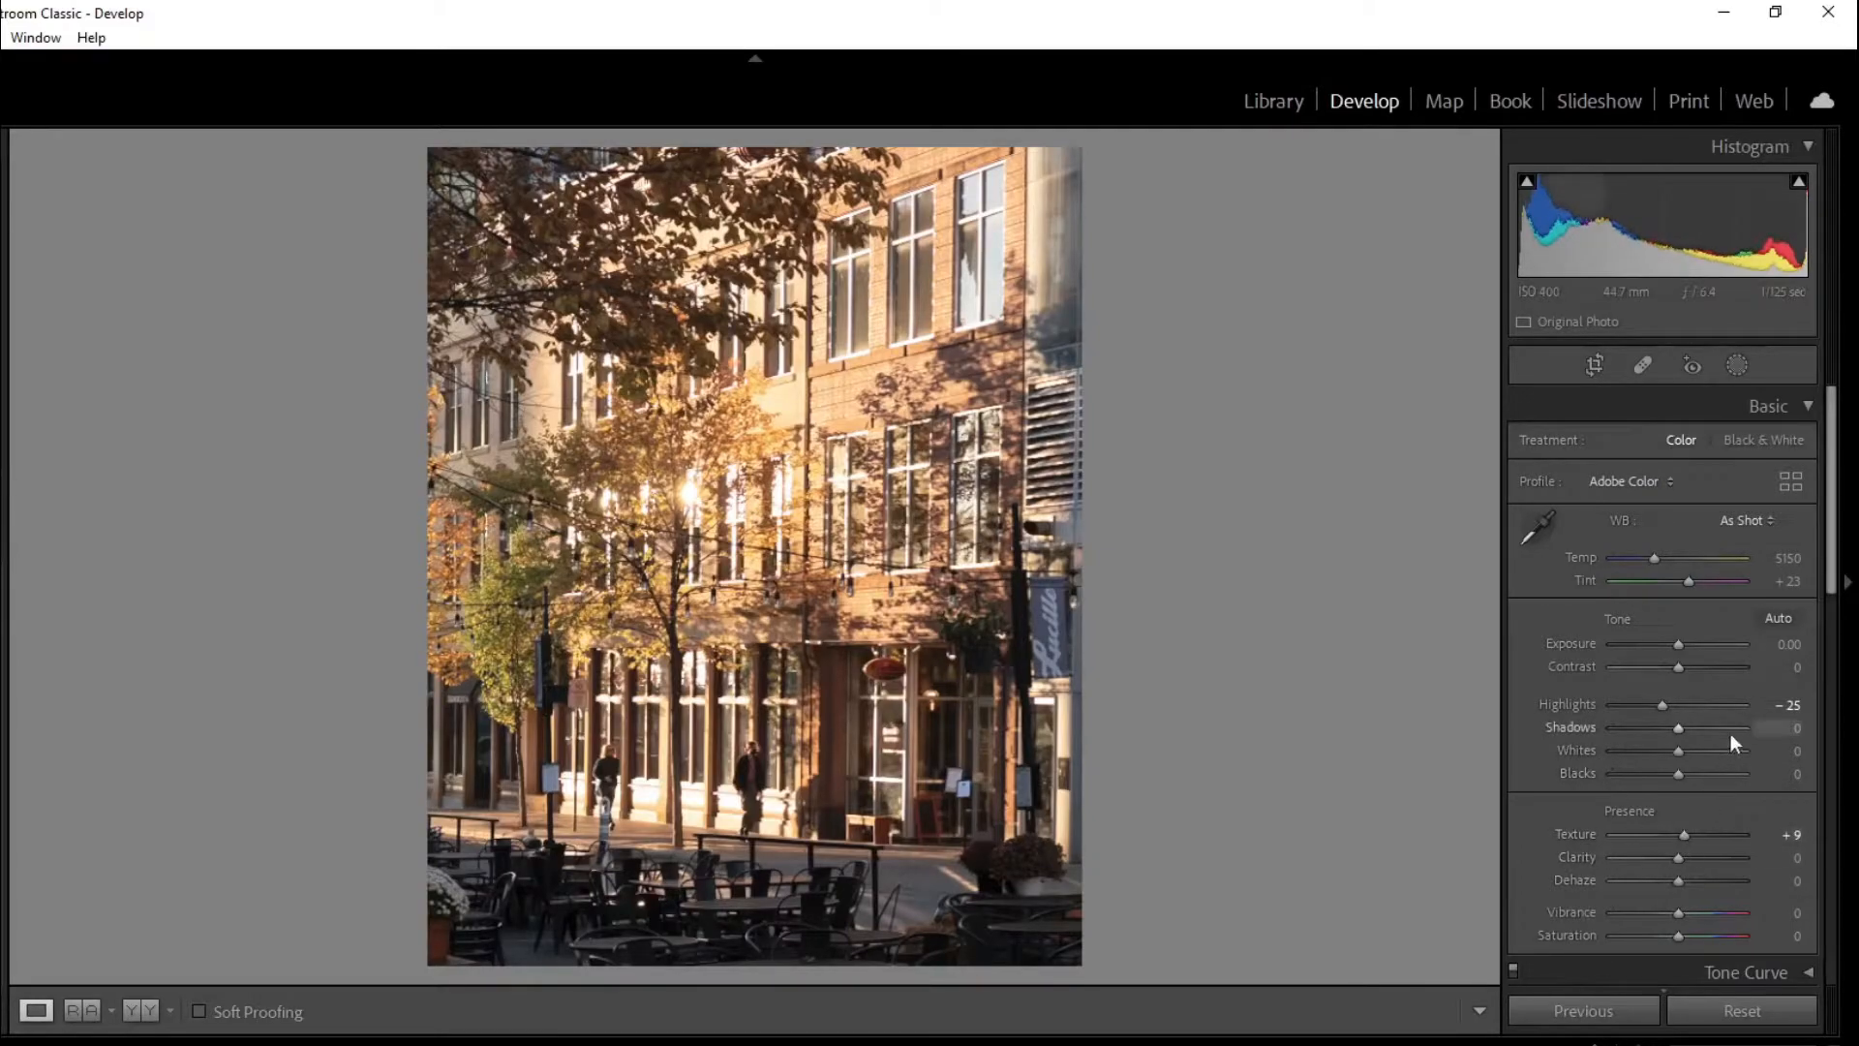
{"action": "left_click_drag", "start_coordinate": [1713, 726], "coordinate": [1649, 741]}
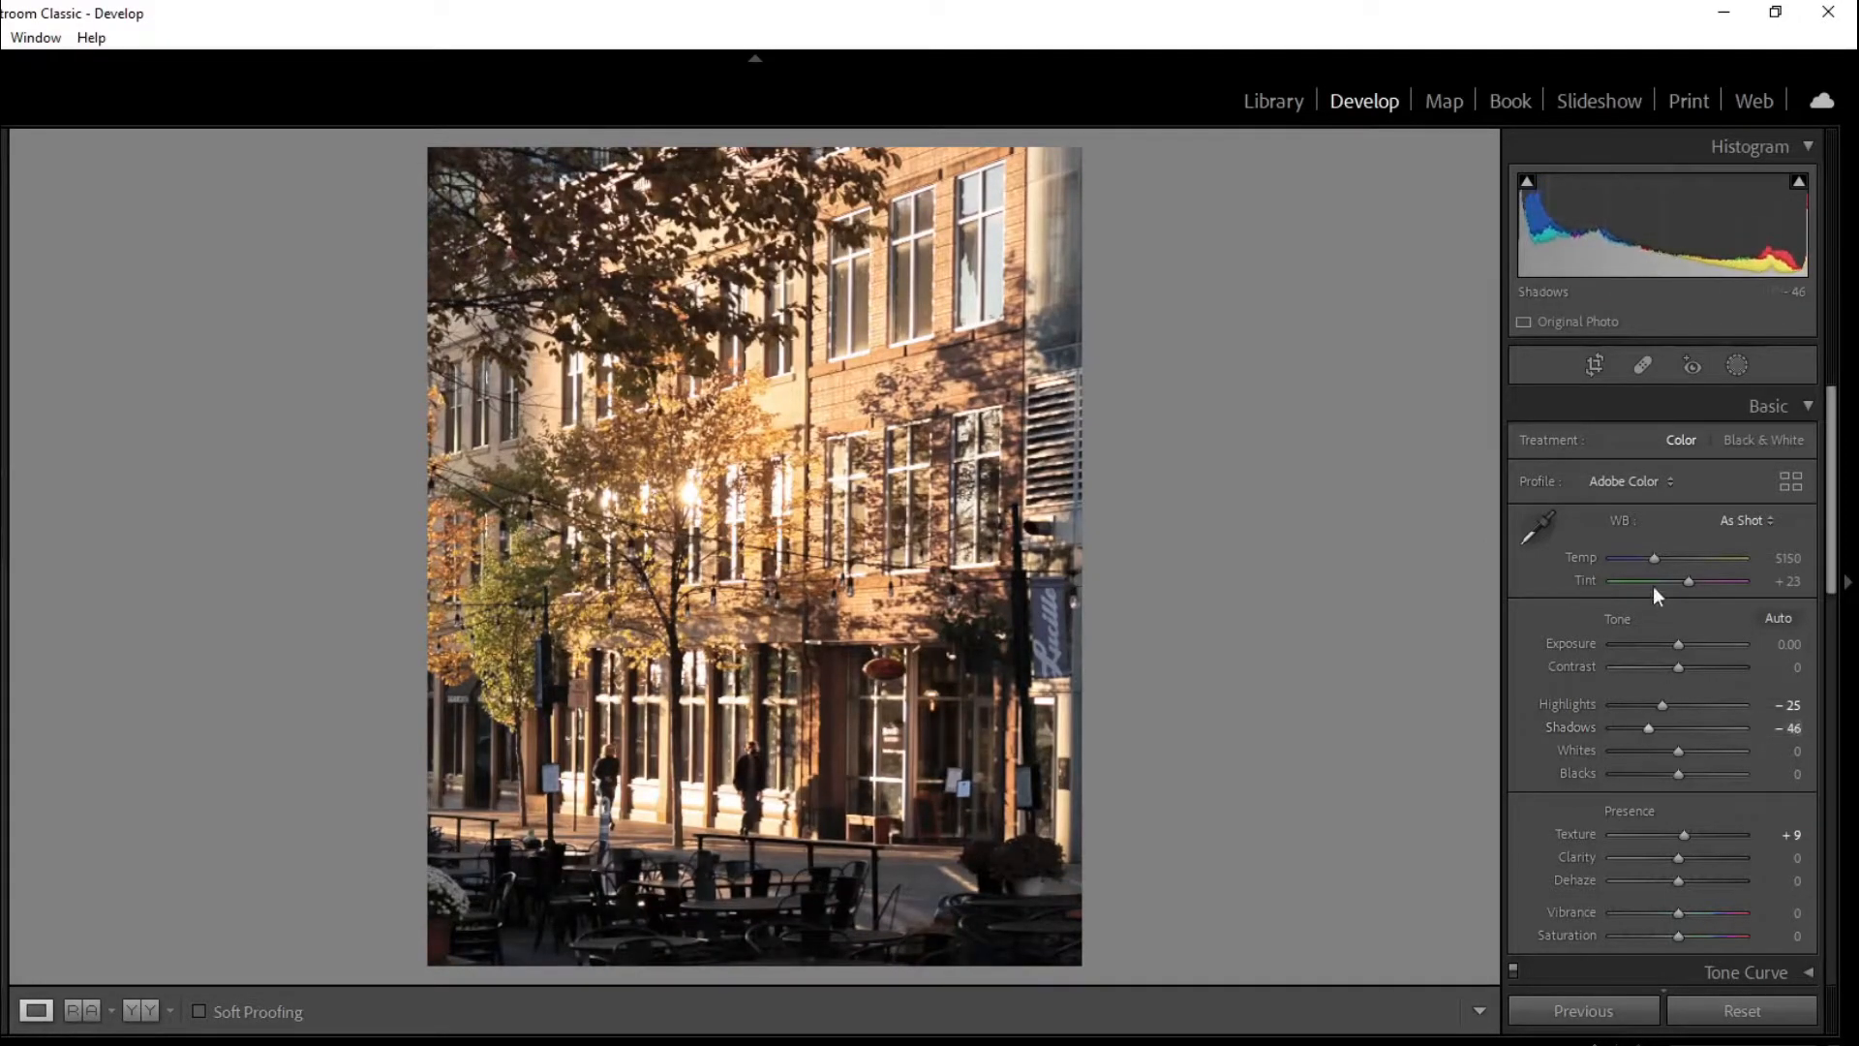
{"action": "left_click", "coordinate": [1595, 366]}
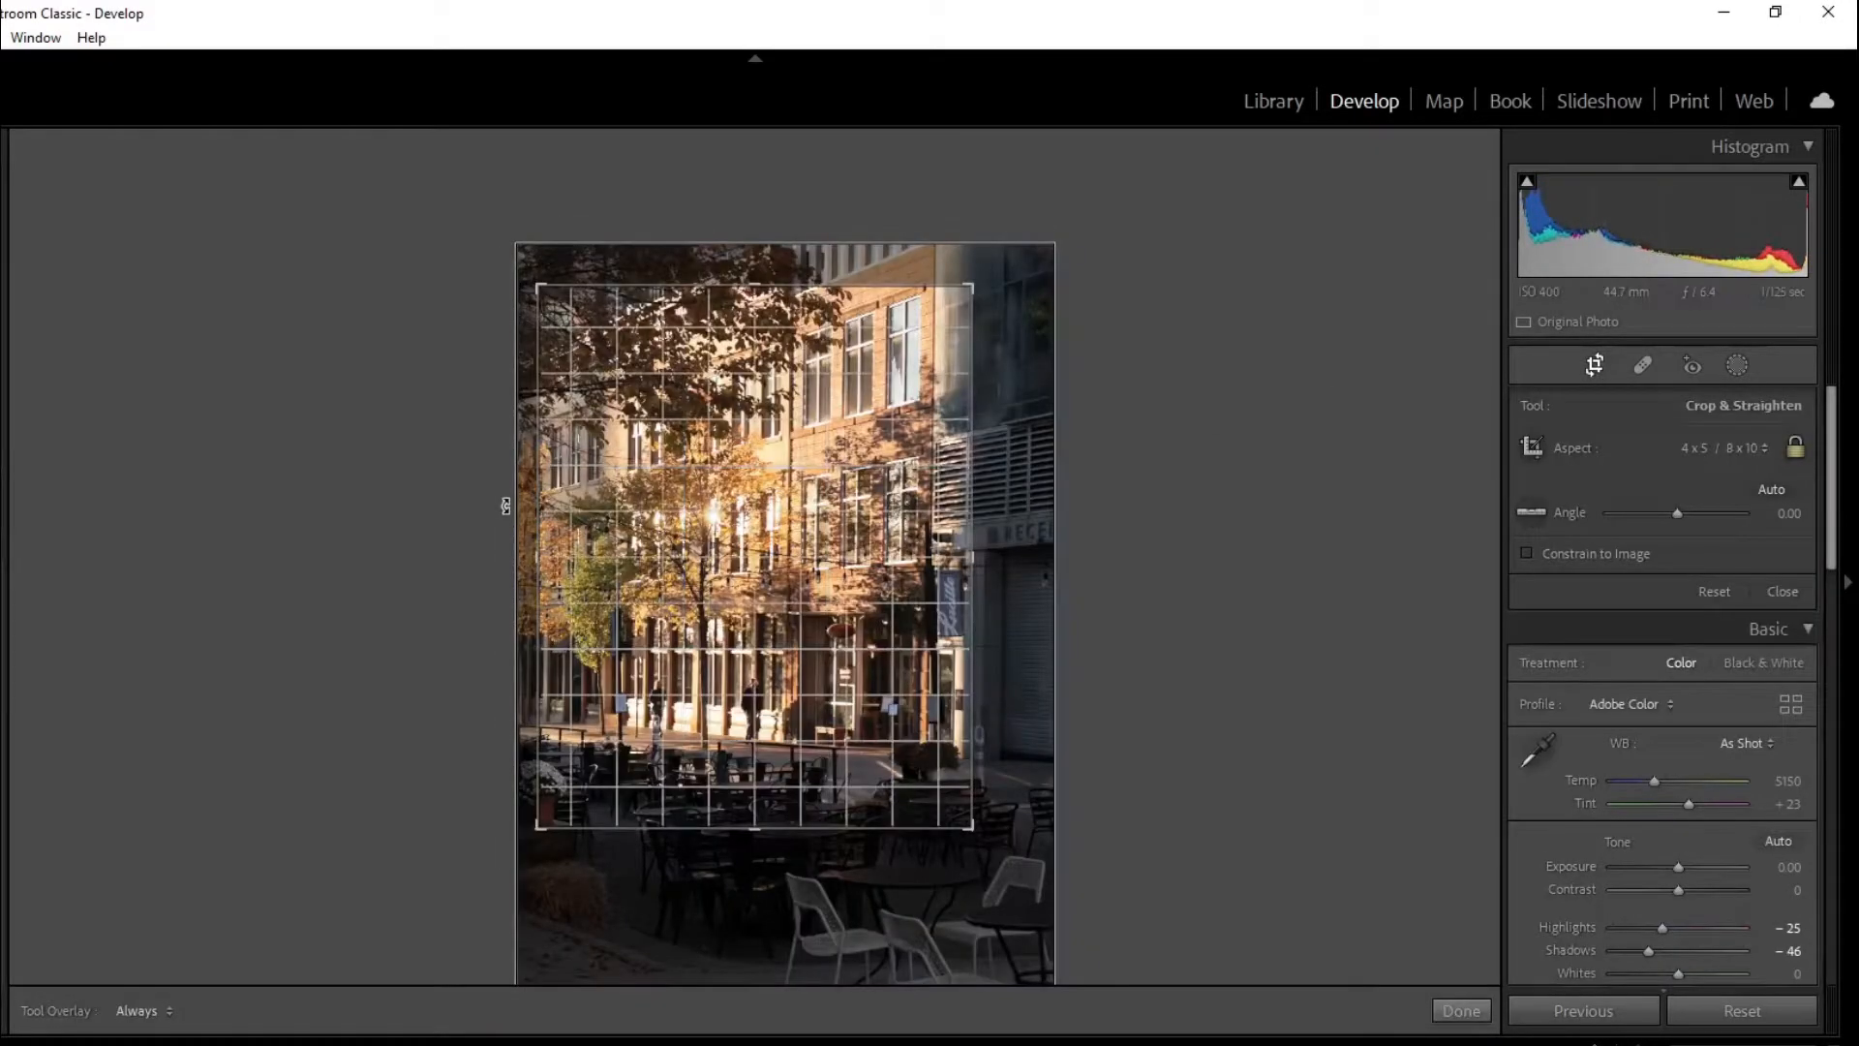
{"action": "key", "text": "Return"}
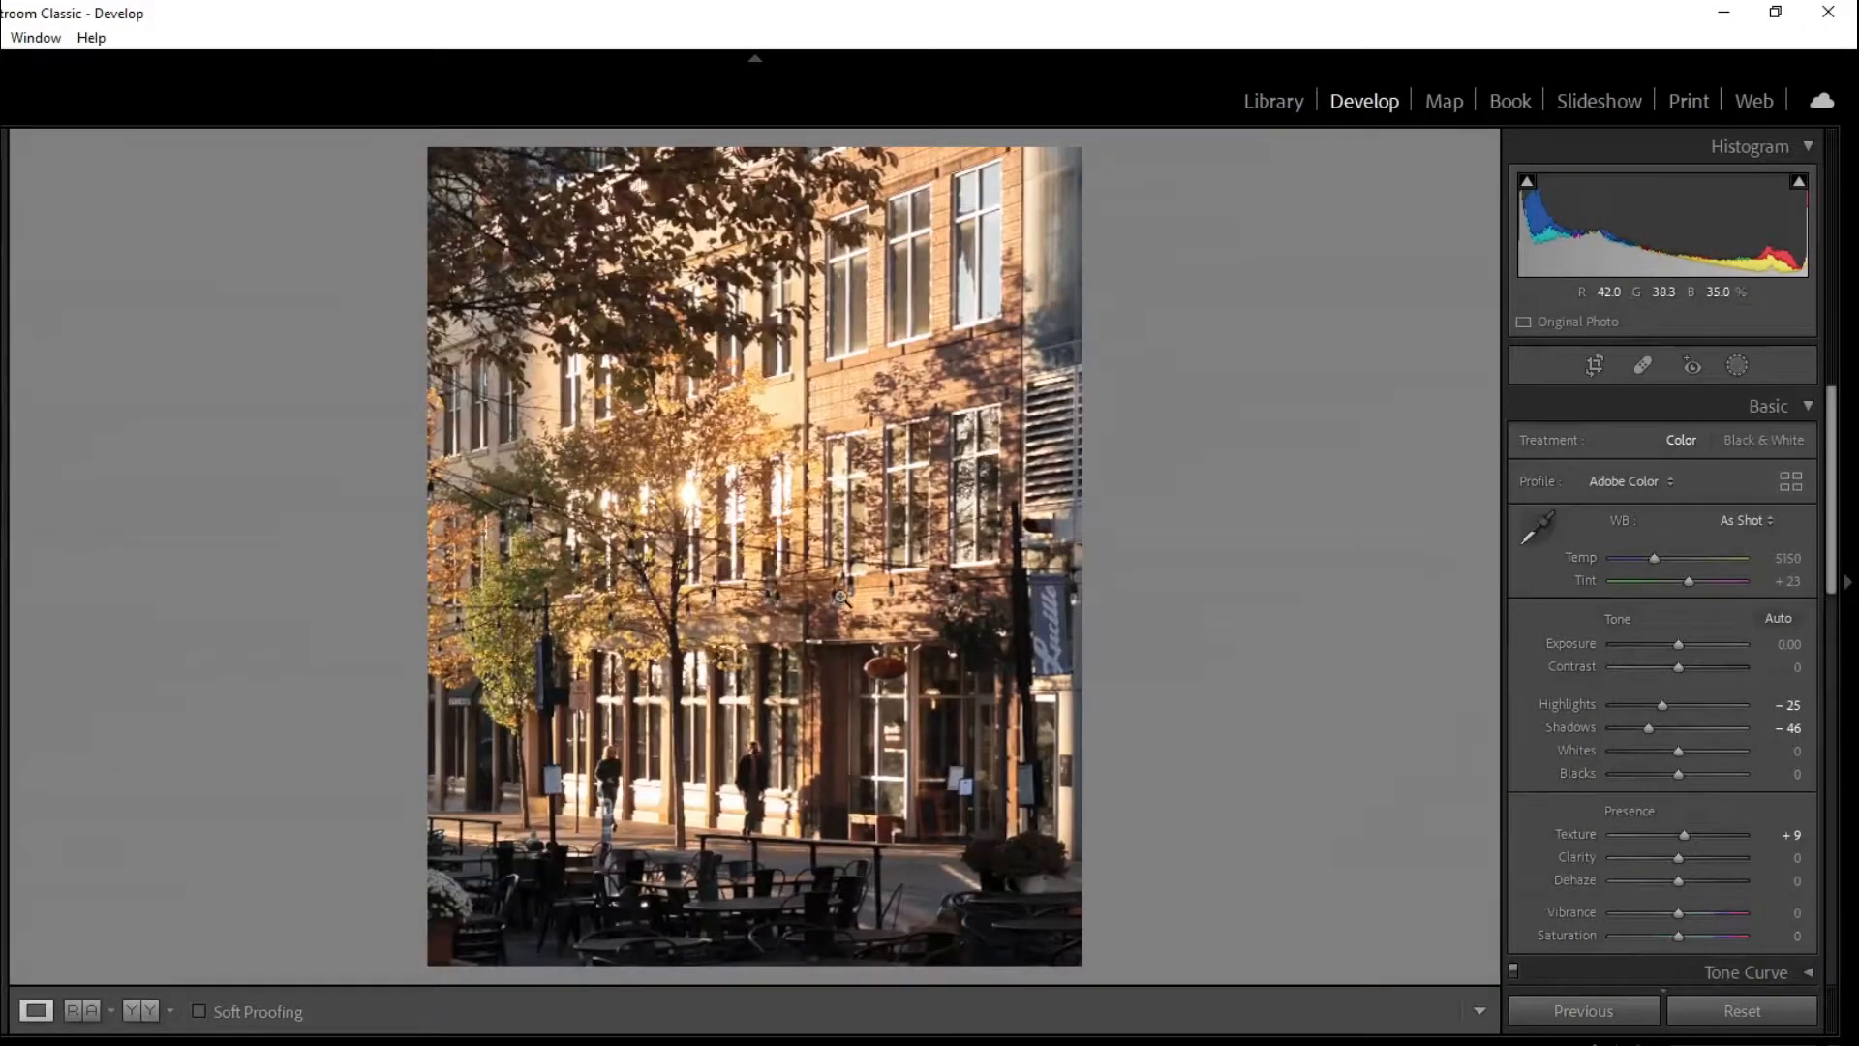
- Crop the next photo, the street with green and yellow trees, to 4 x 5 / 8 x 10, trimming its right side and lower tables
{"action": "key", "text": "Right"}
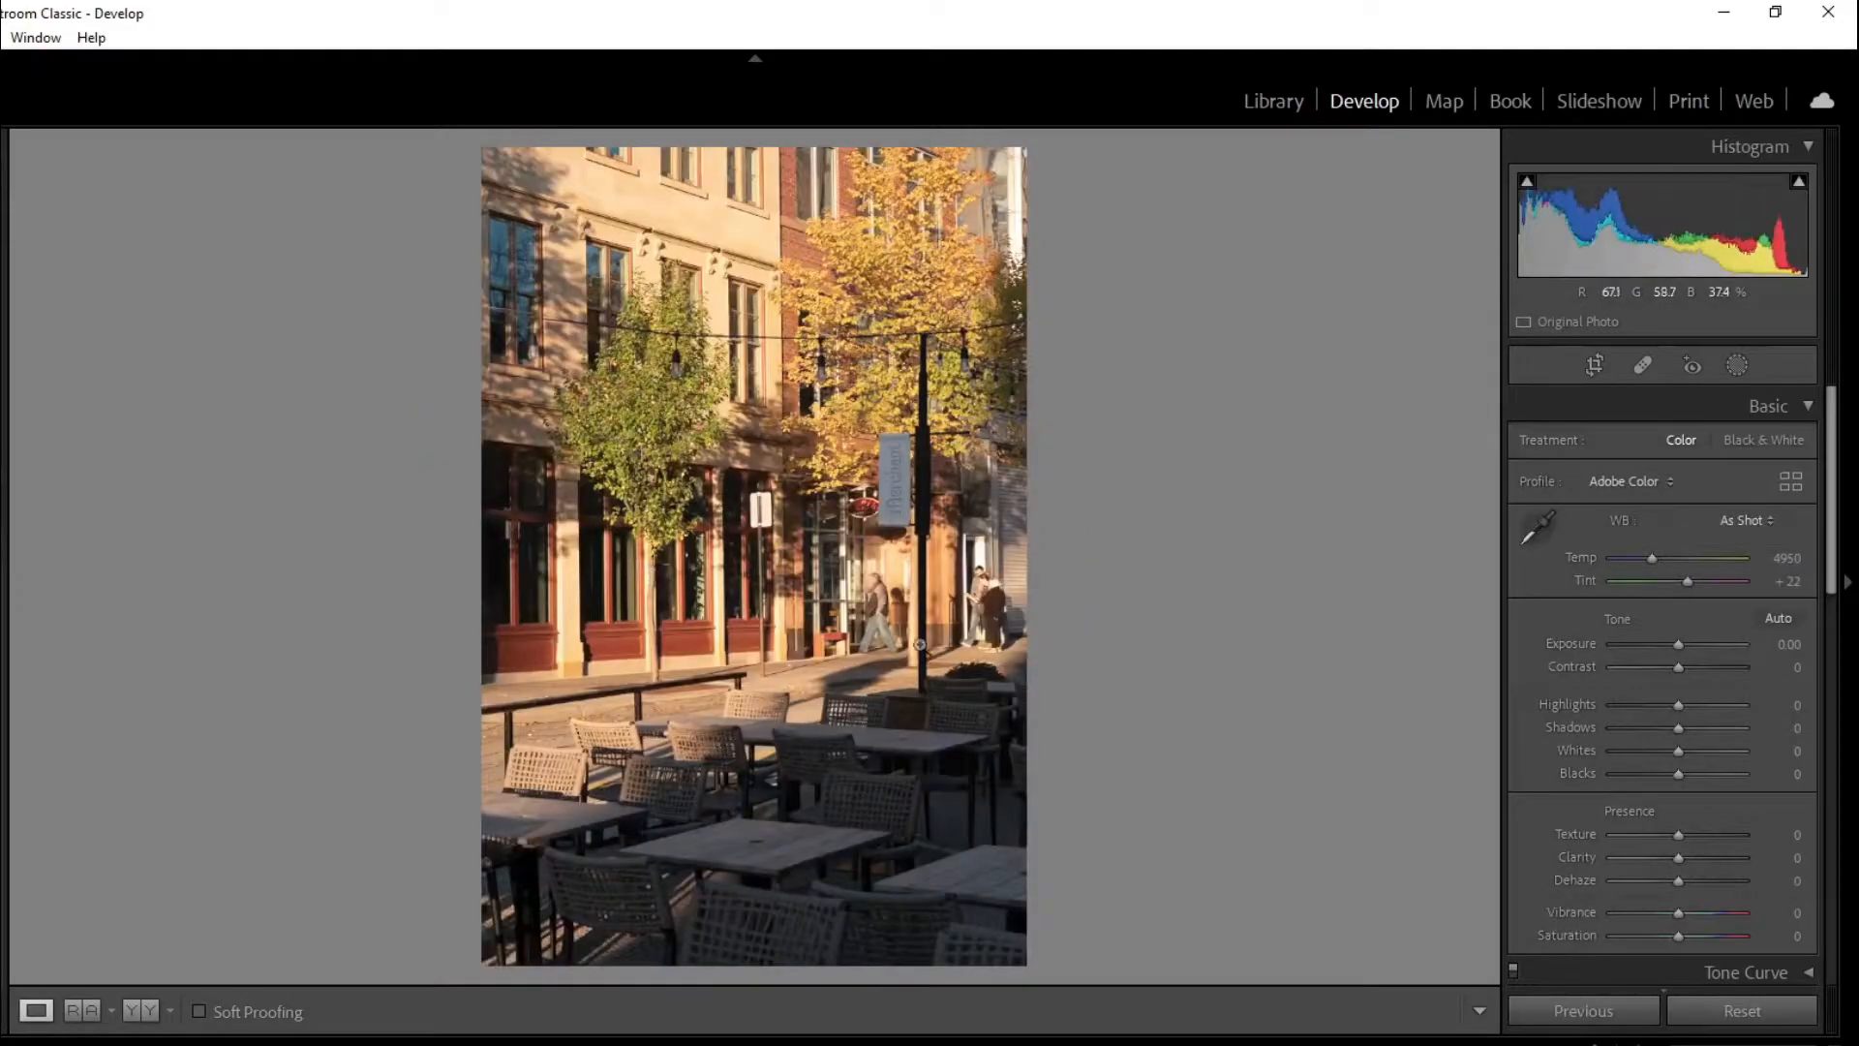
{"action": "left_click", "coordinate": [1596, 366]}
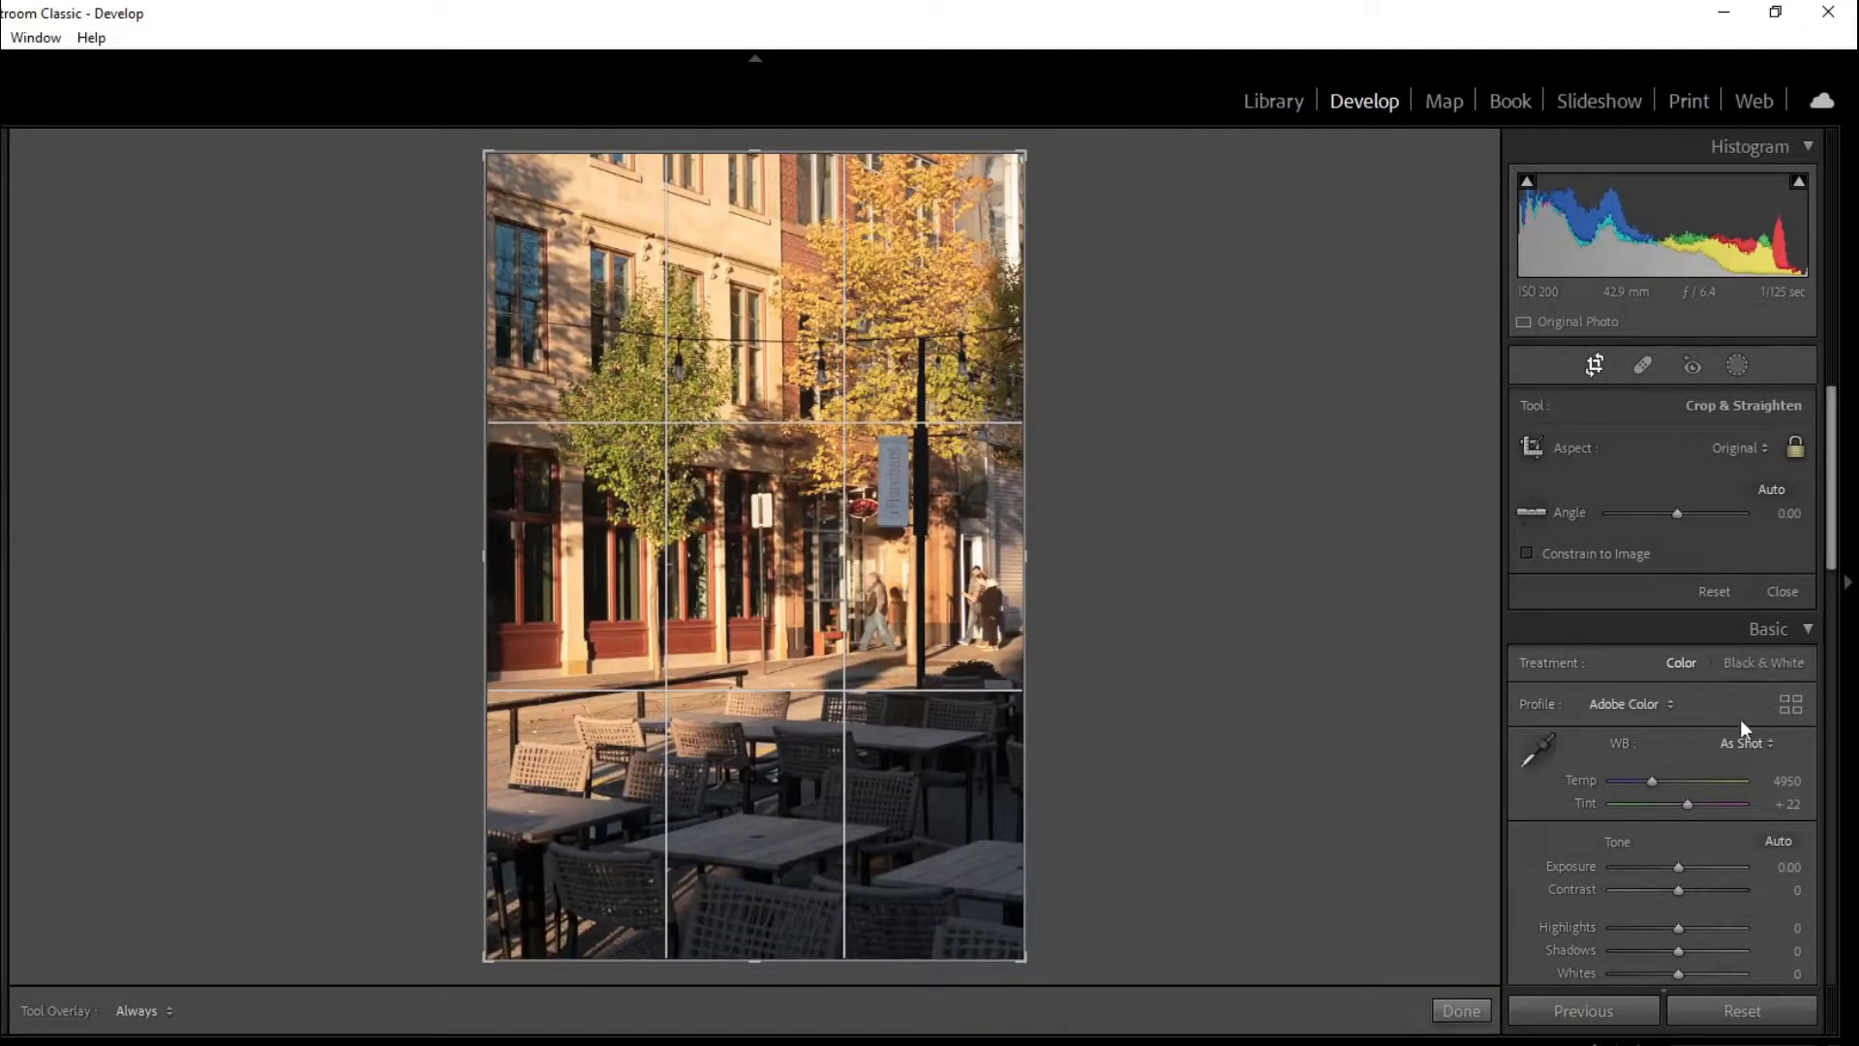
{"action": "left_click", "coordinate": [1725, 450]}
{"action": "left_click", "coordinate": [1682, 587]}
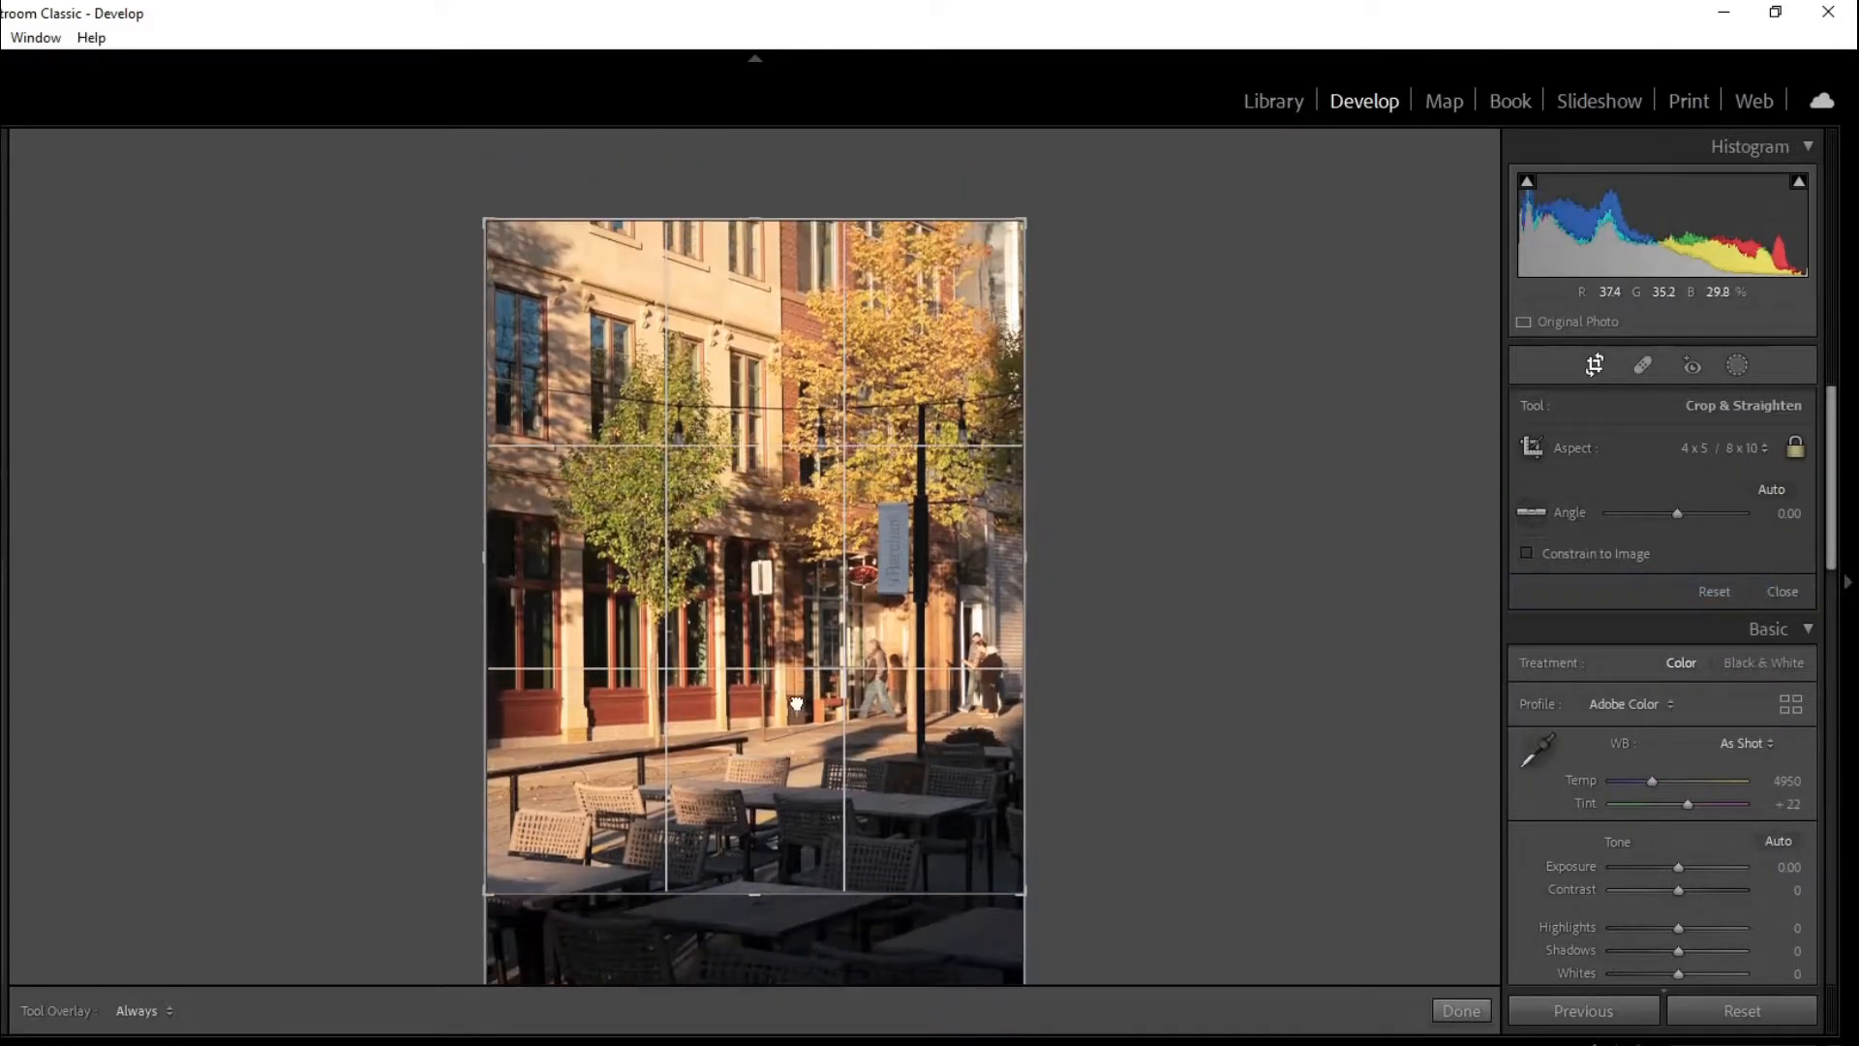
{"action": "left_click_drag", "start_coordinate": [1021, 890], "coordinate": [995, 862]}
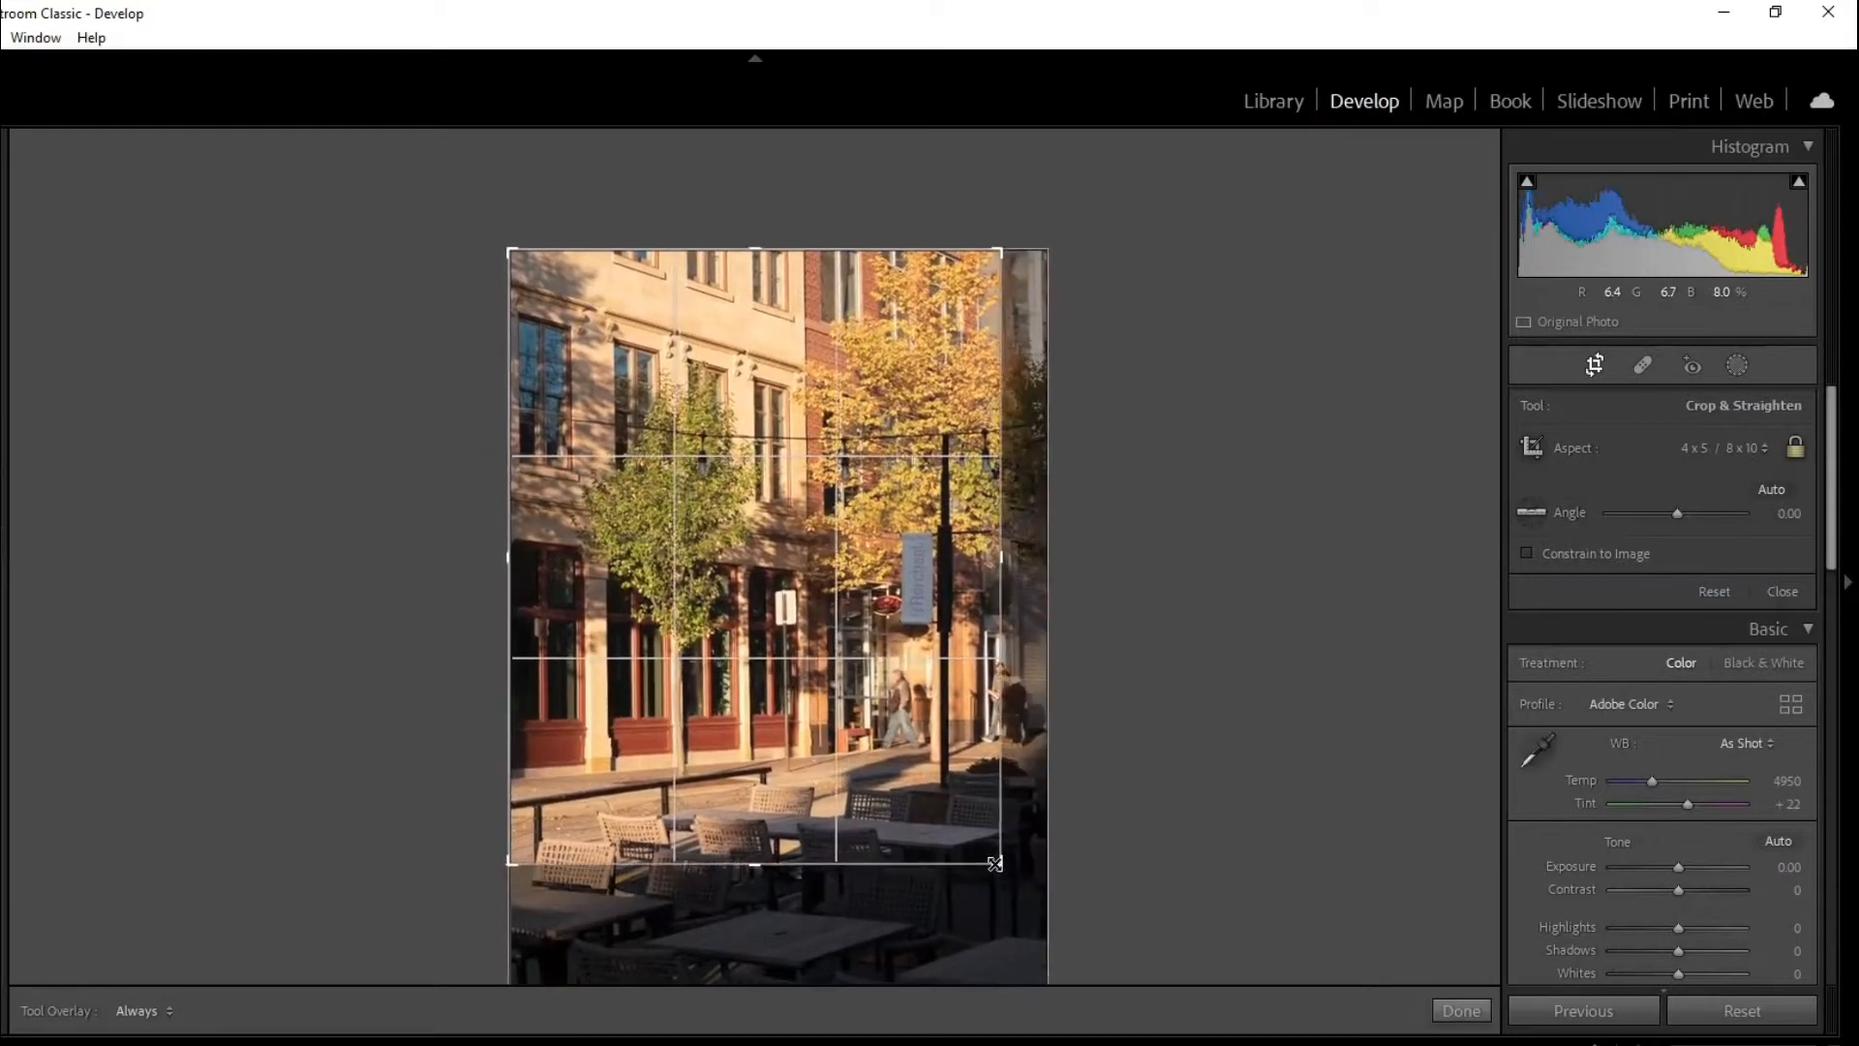
{"action": "key", "text": "Return"}
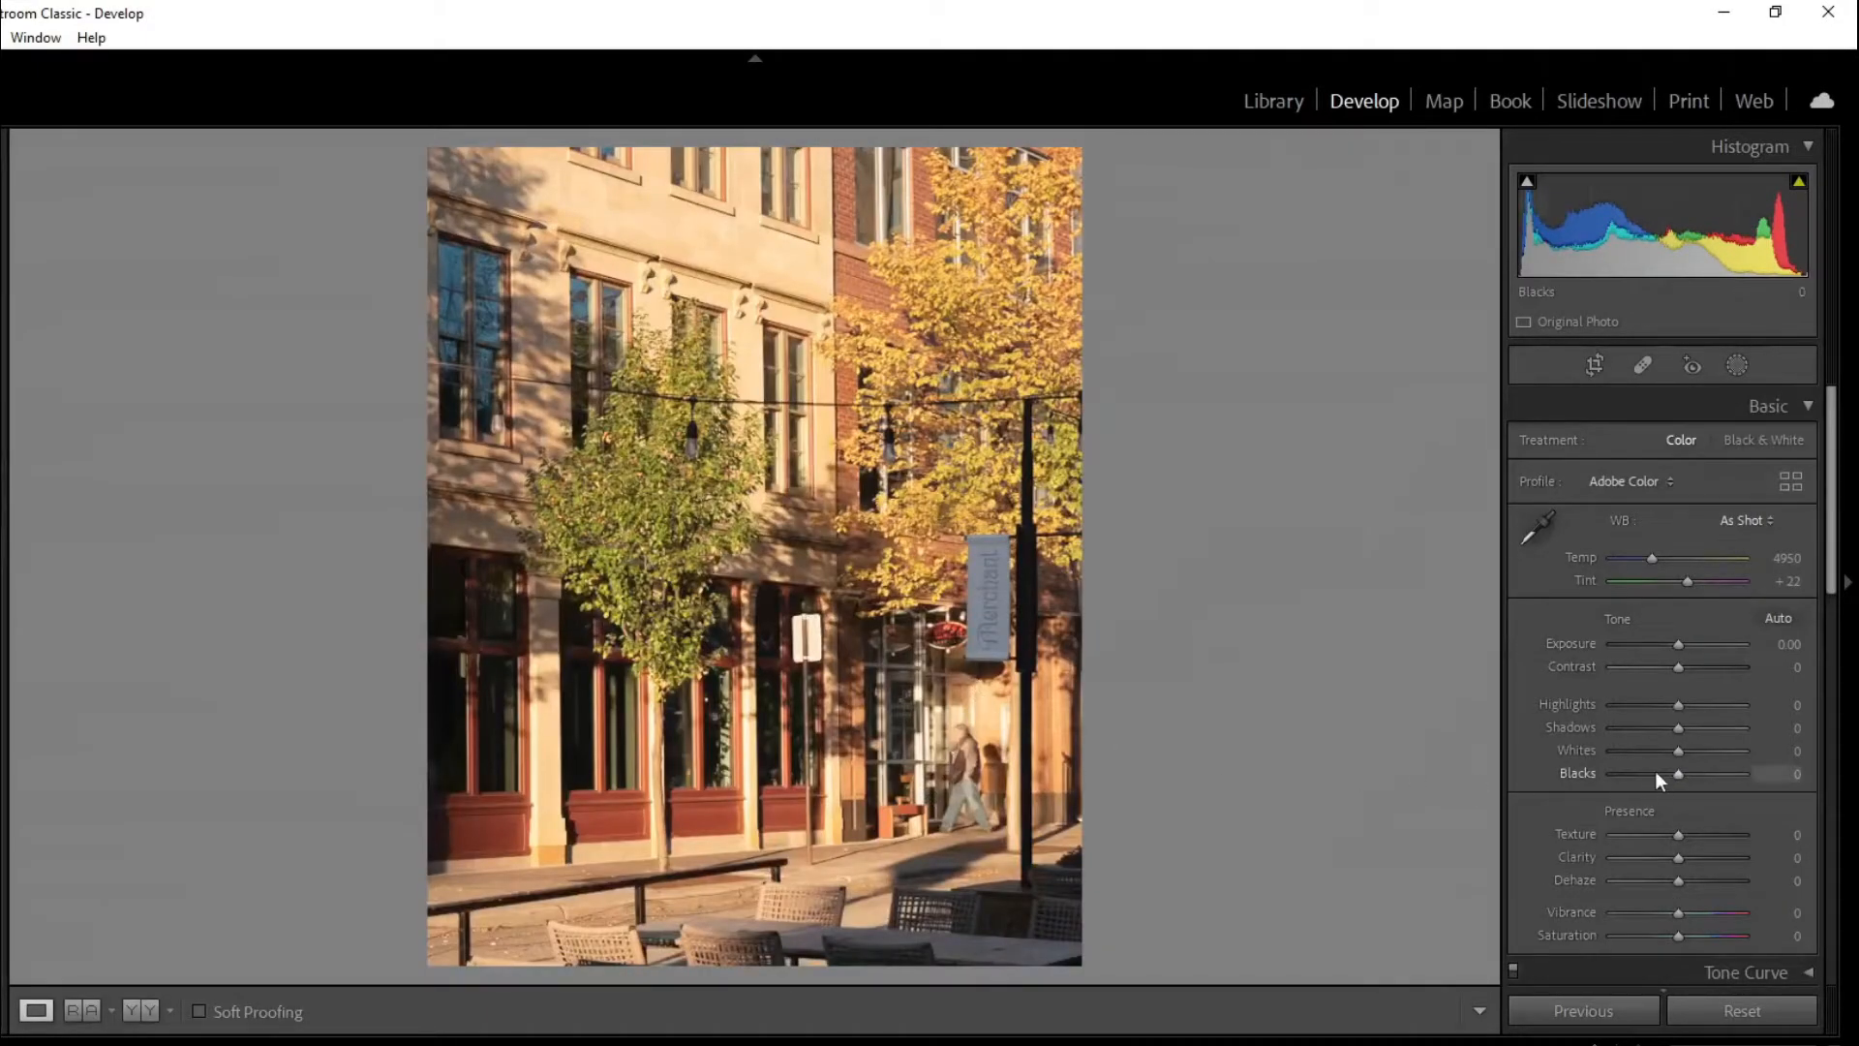
- Set the tree-lined street photo's Texture to +21, Temp to 4632, Dehaze to +4 and Vibrance to +21, and compare it with the previous photo
{"action": "left_click_drag", "start_coordinate": [1687, 837], "coordinate": [1692, 836]}
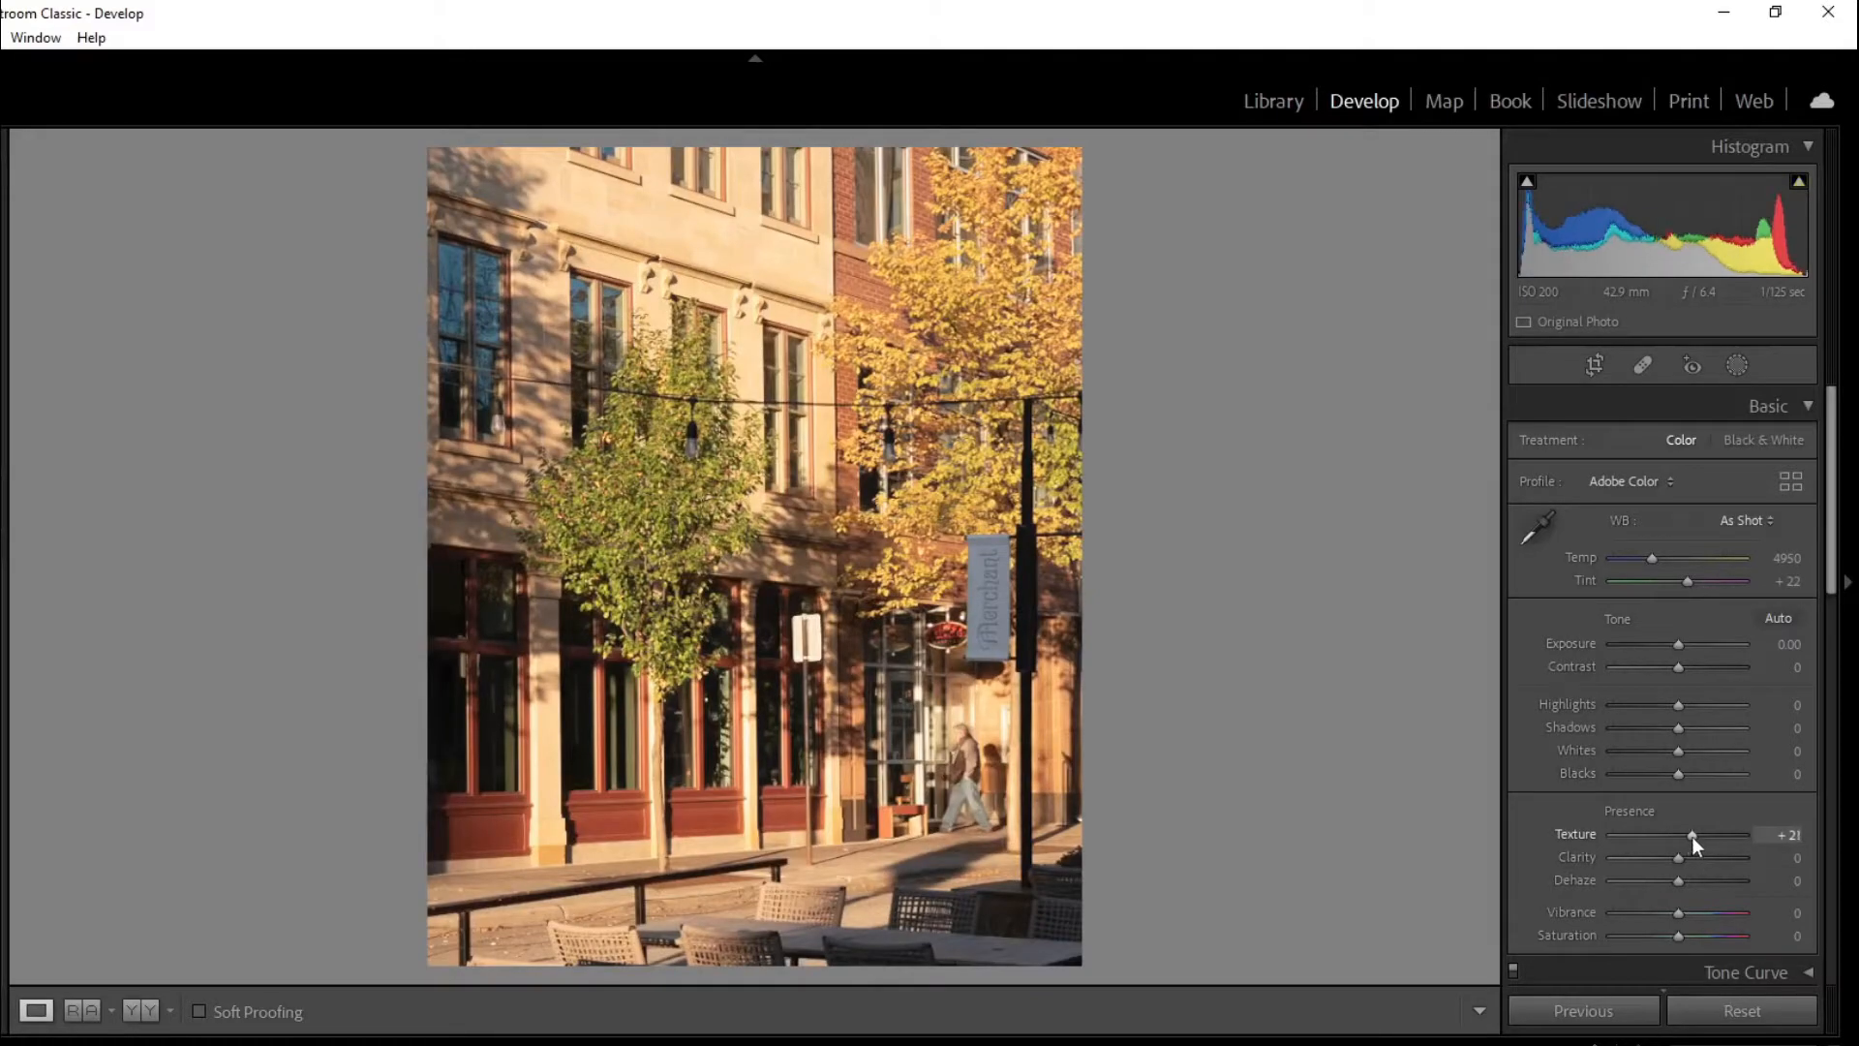
{"action": "left_click_drag", "start_coordinate": [1652, 559], "coordinate": [1647, 561]}
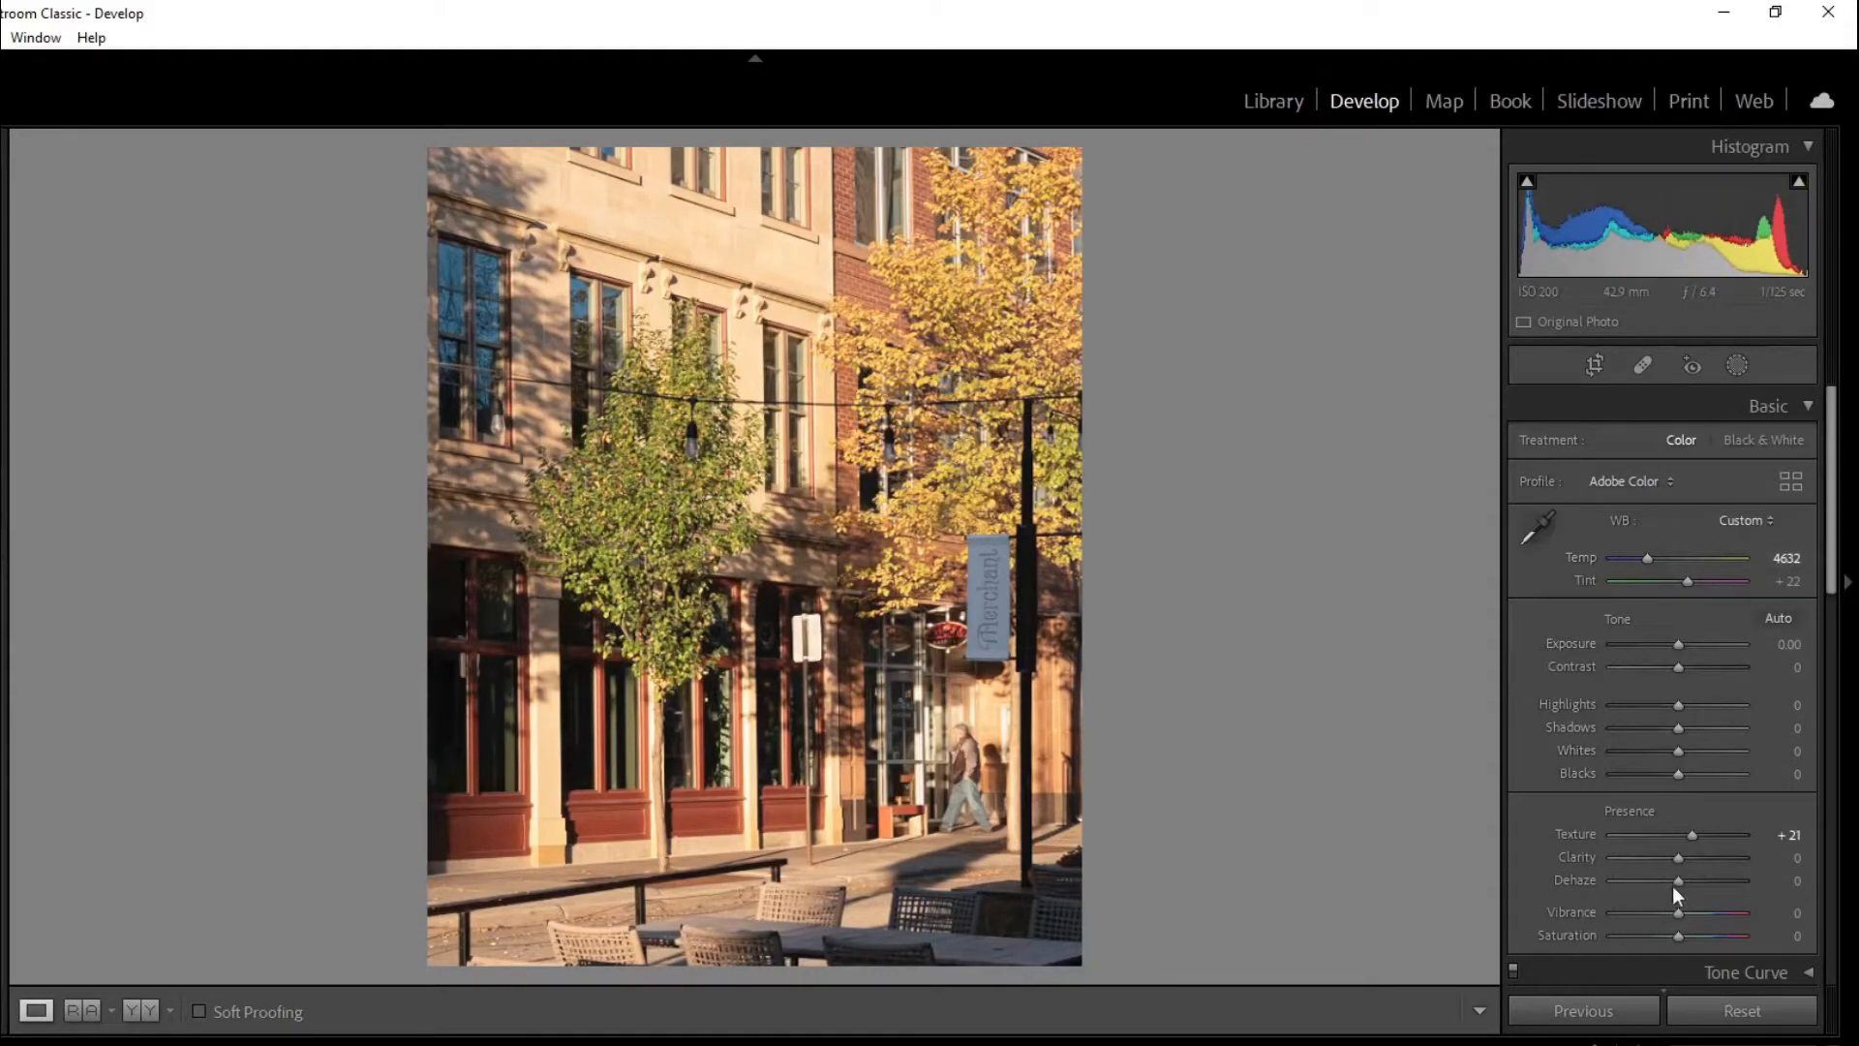
{"action": "left_click_drag", "start_coordinate": [1676, 883], "coordinate": [1692, 911]}
{"action": "left_click", "coordinate": [1692, 917]}
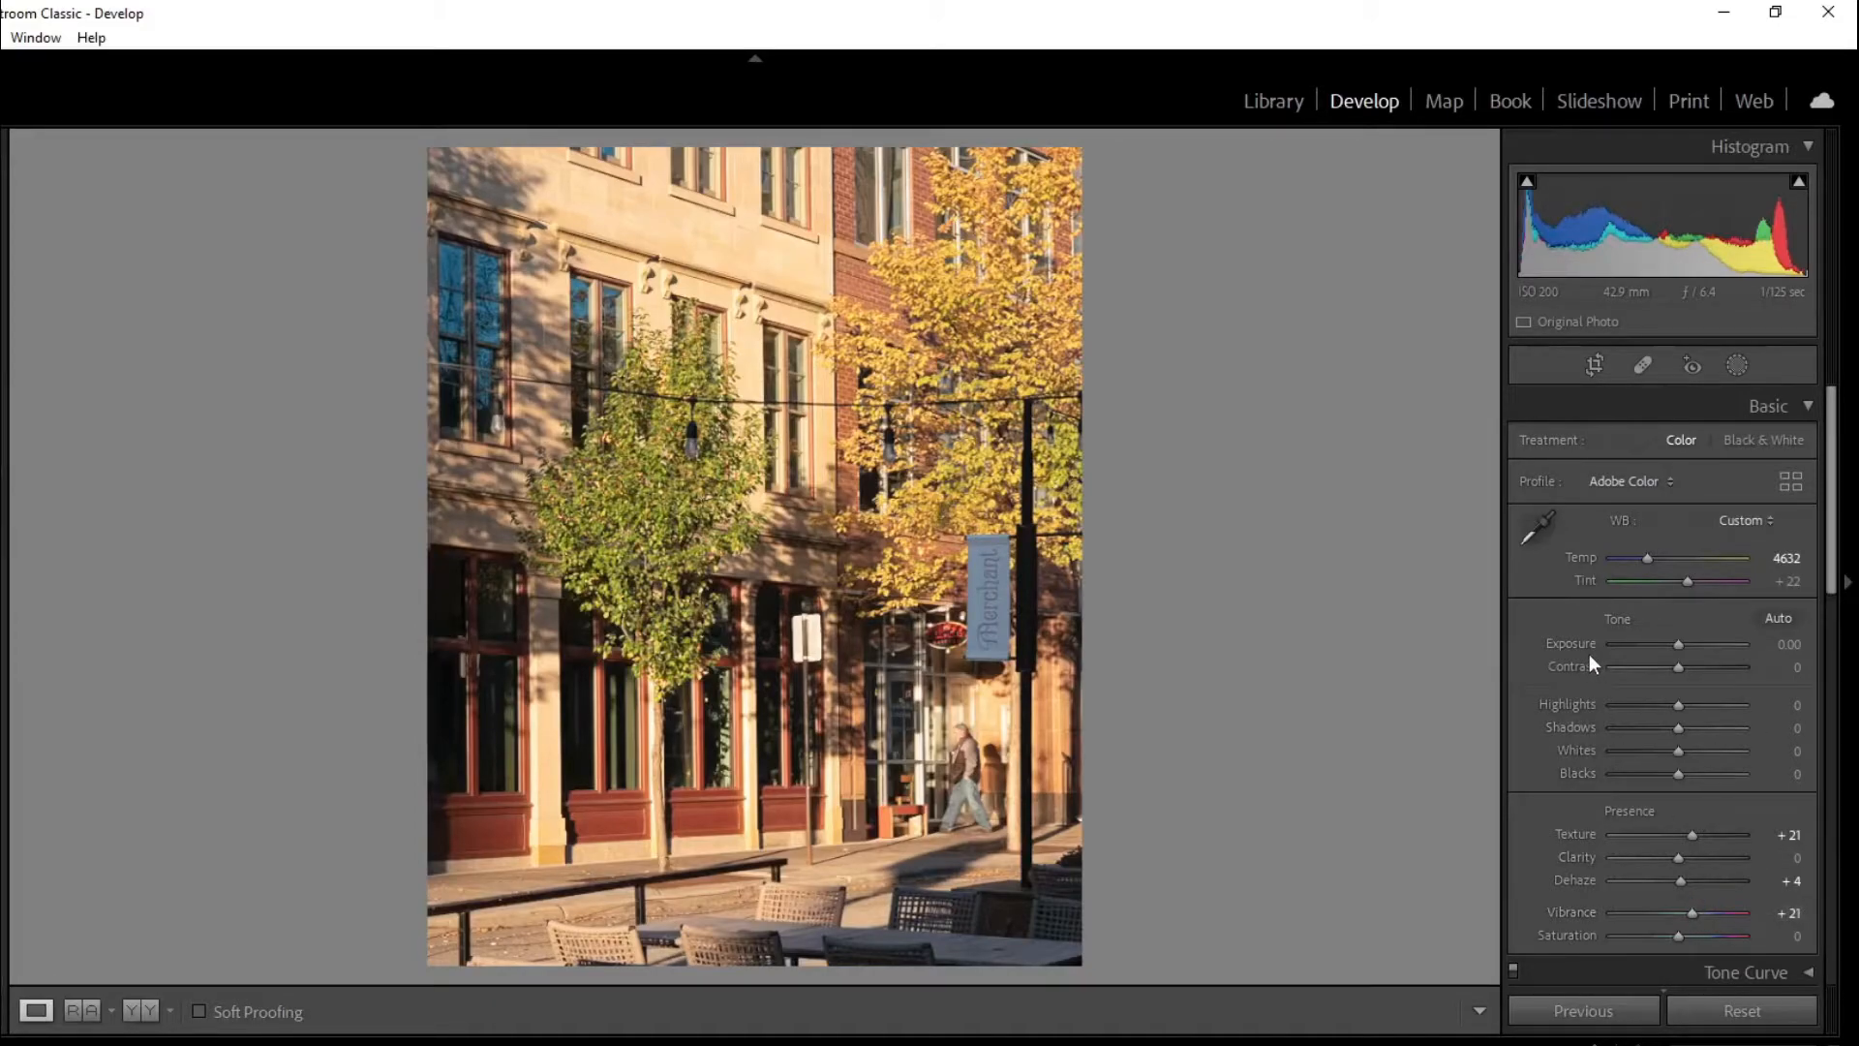
{"action": "key", "text": "Right"}
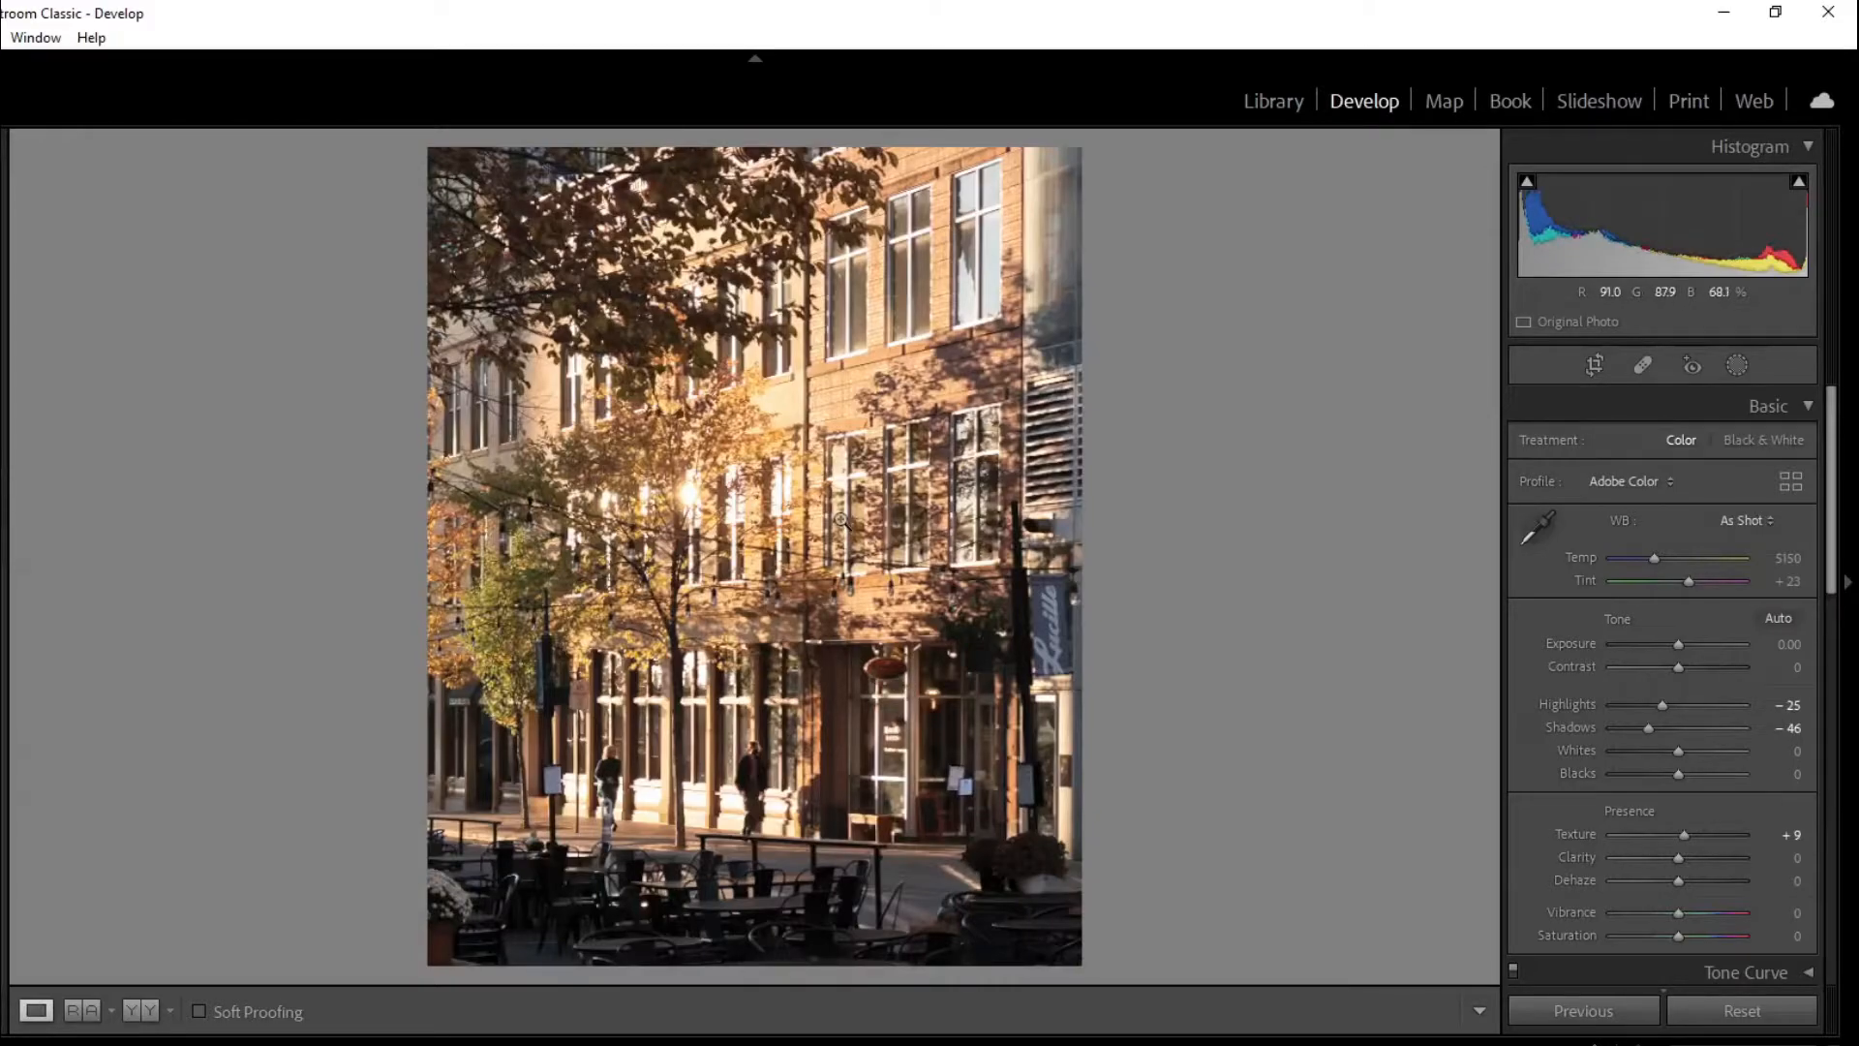
{"action": "key", "text": "Left"}
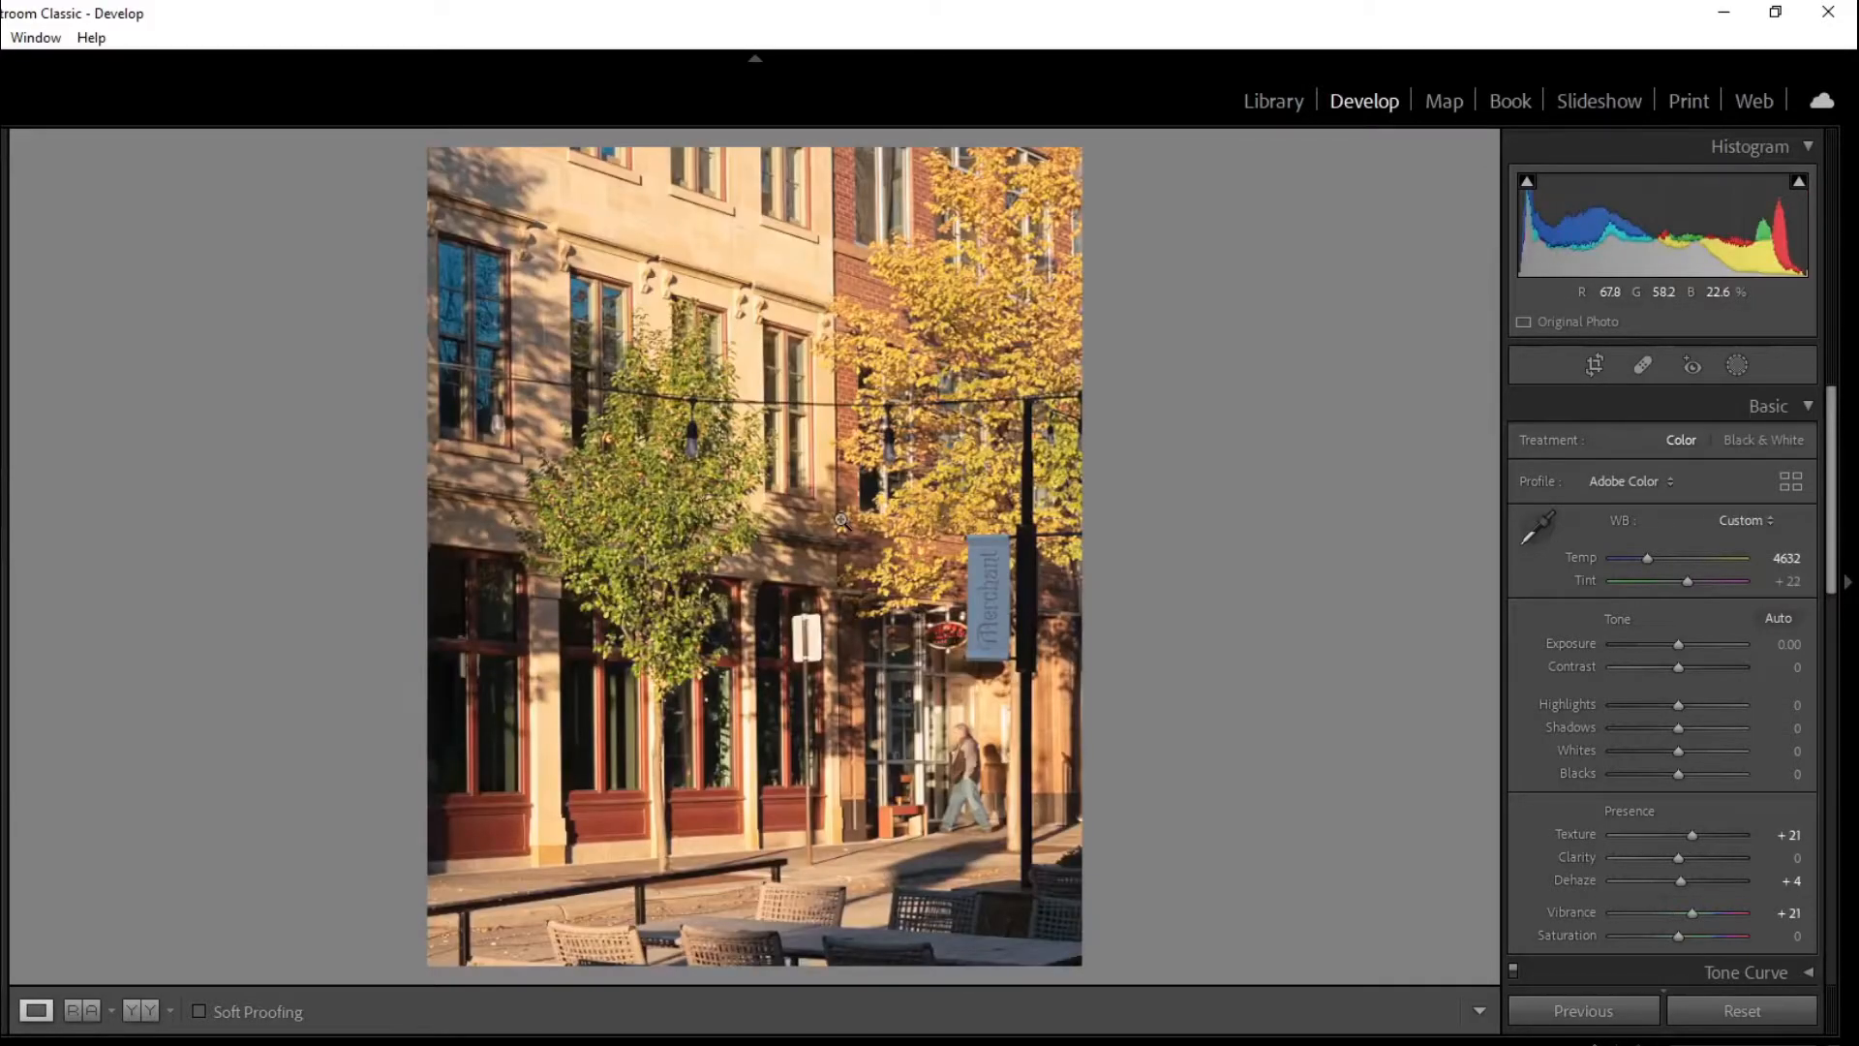
- Crop the next photo, the man in a beret taking a phone picture, to a tight landscape frame around his head, shoulders and phone
{"action": "key", "text": "Right"}
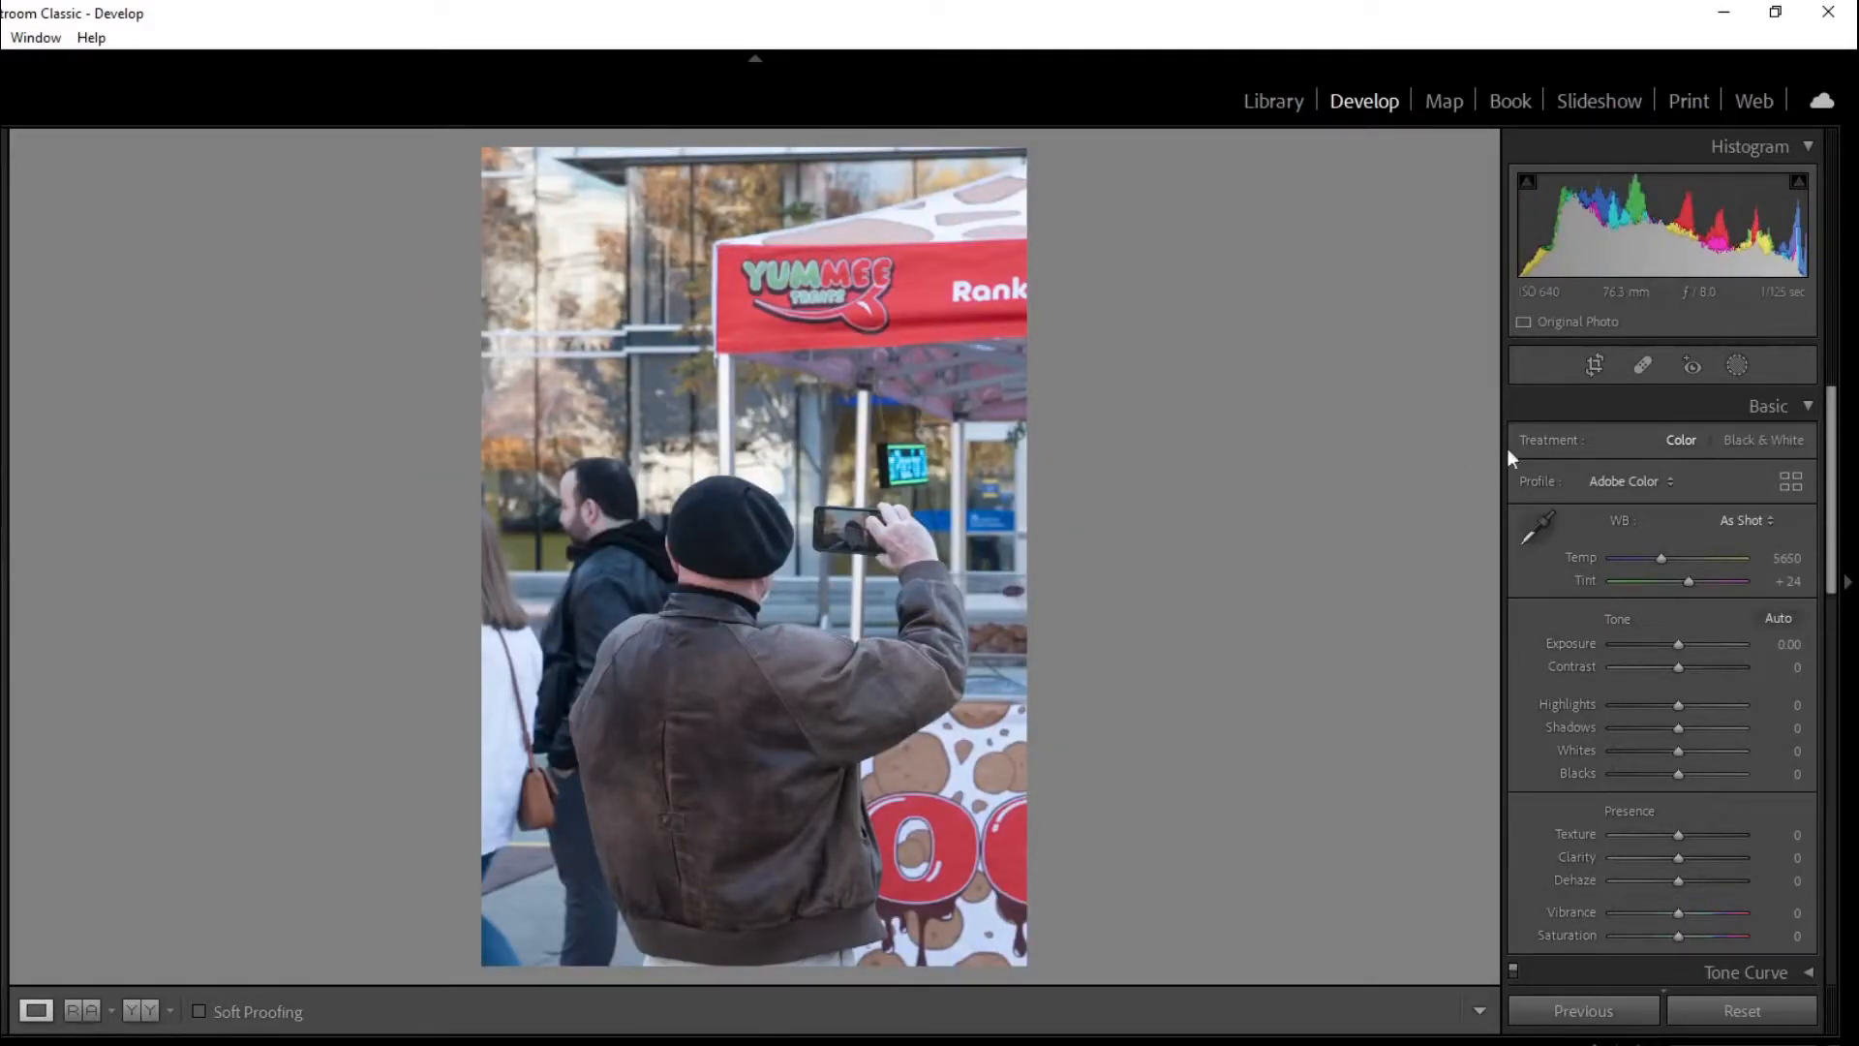
{"action": "left_click", "coordinate": [1594, 365]}
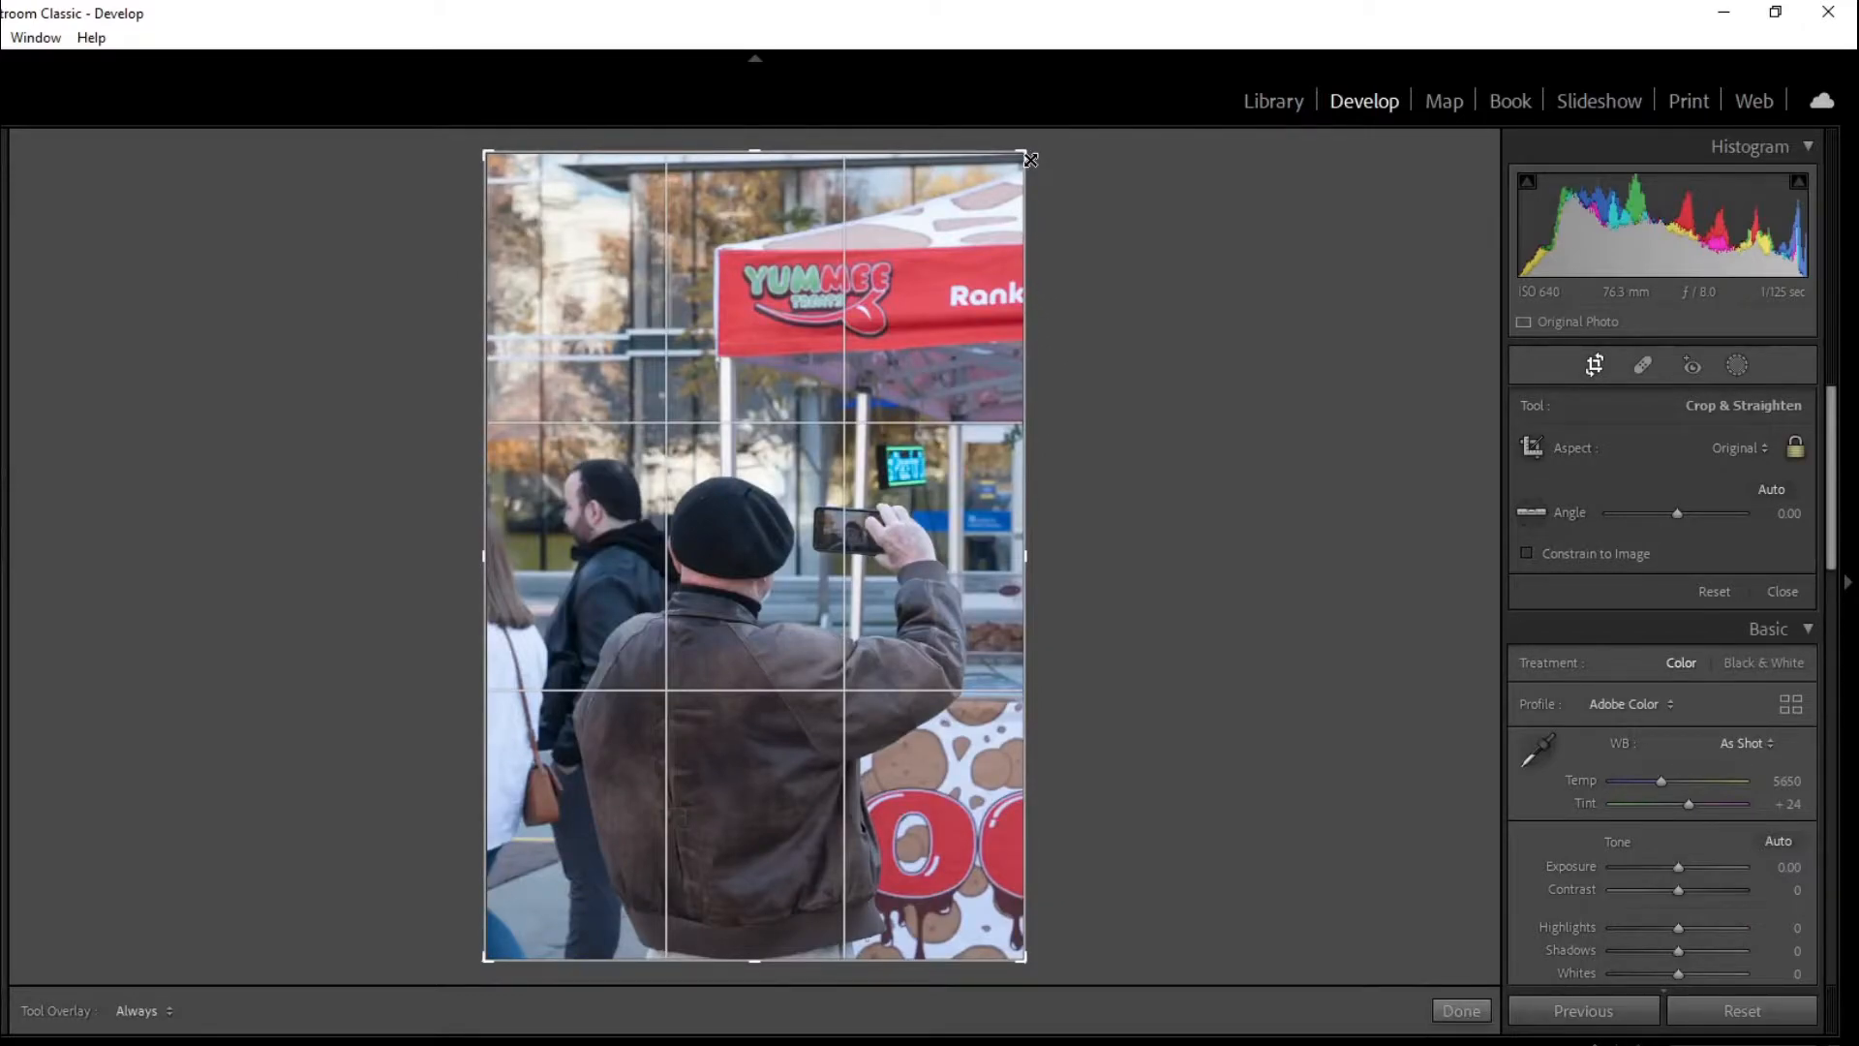
{"action": "left_click_drag", "start_coordinate": [1022, 152], "coordinate": [998, 395]}
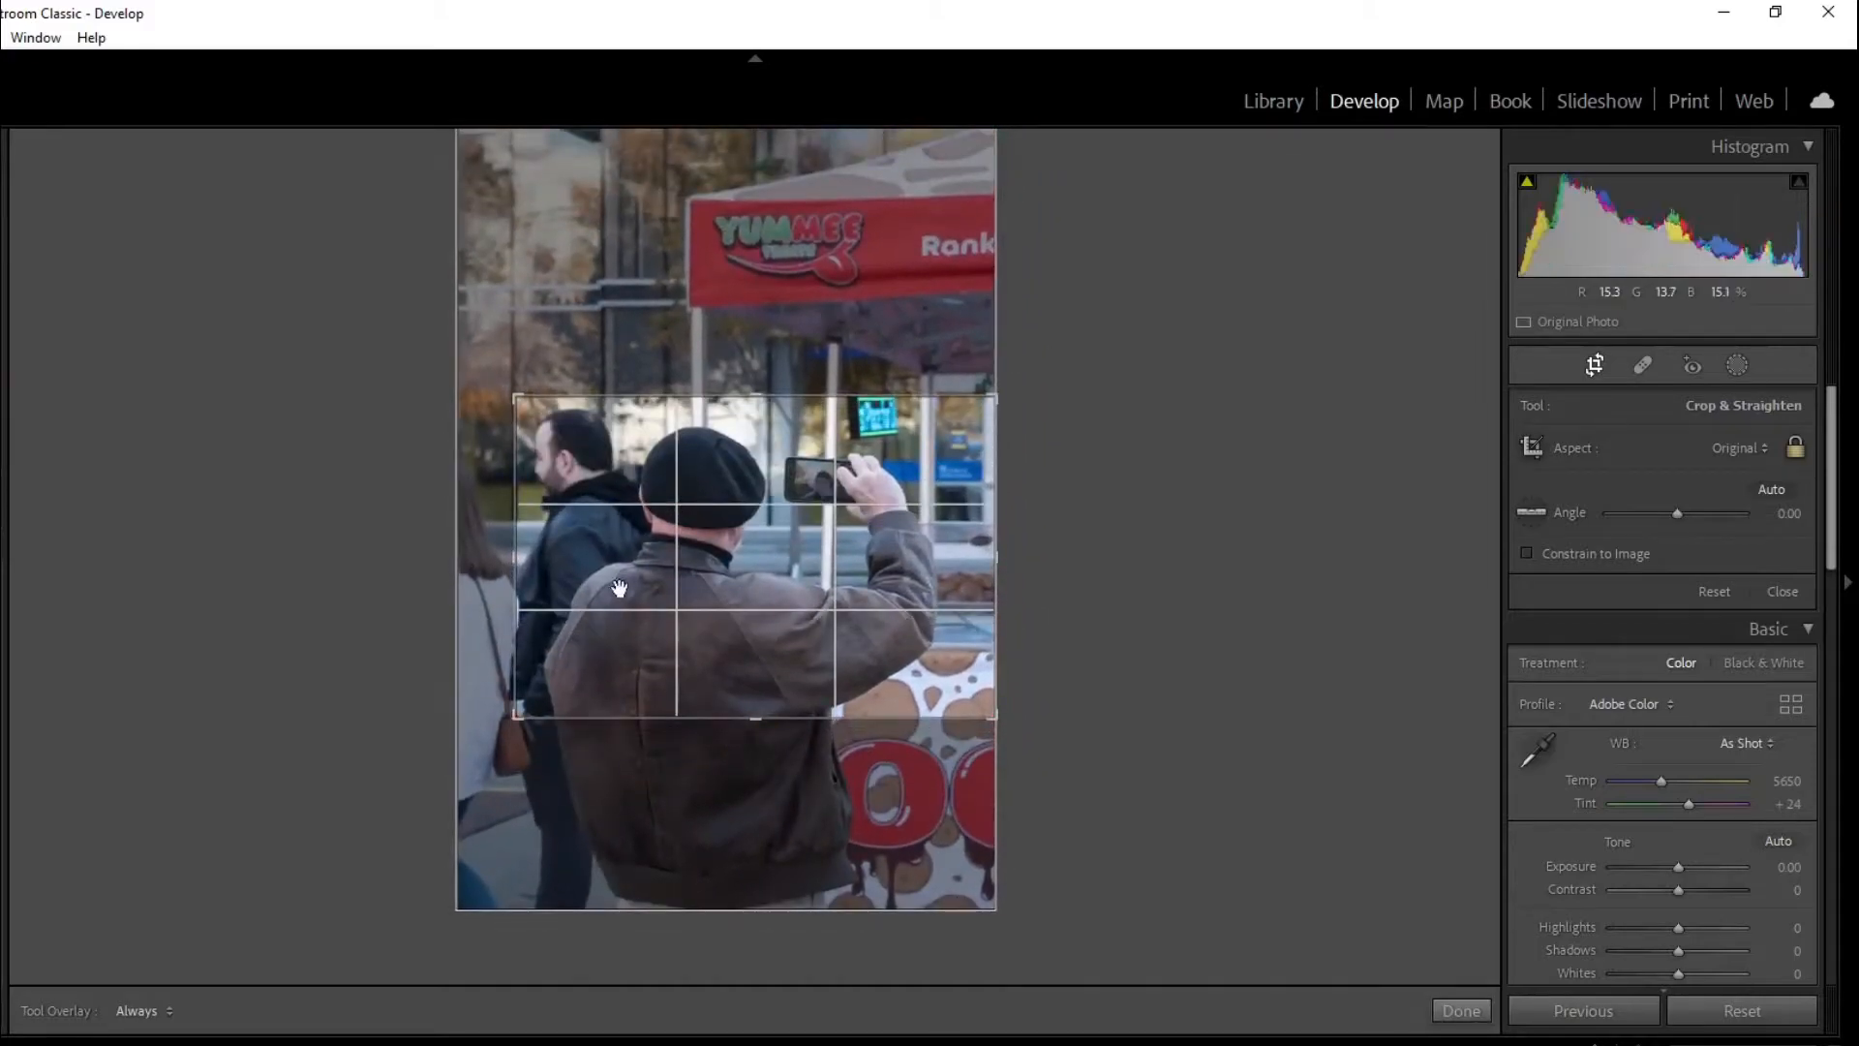
{"action": "left_click_drag", "start_coordinate": [673, 643], "coordinate": [668, 672]}
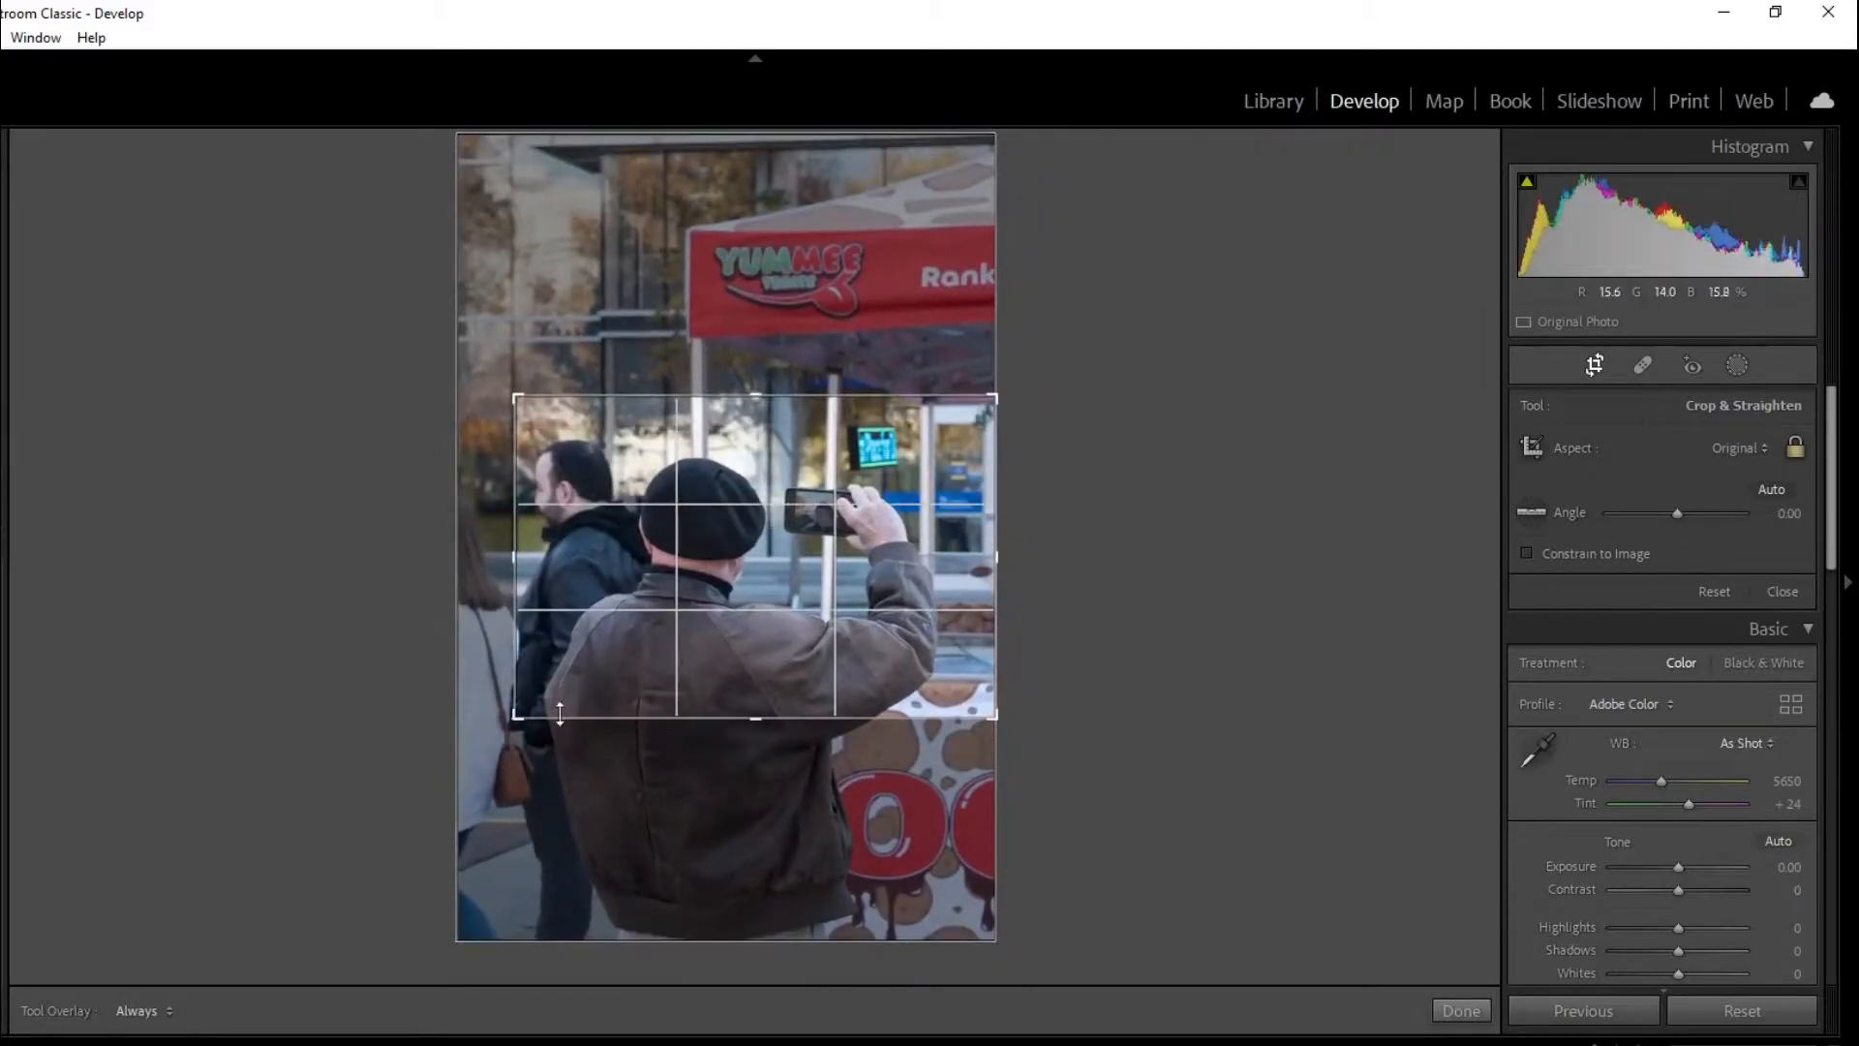
{"action": "left_click_drag", "start_coordinate": [510, 722], "coordinate": [548, 697]}
{"action": "left_click_drag", "start_coordinate": [665, 653], "coordinate": [676, 616]}
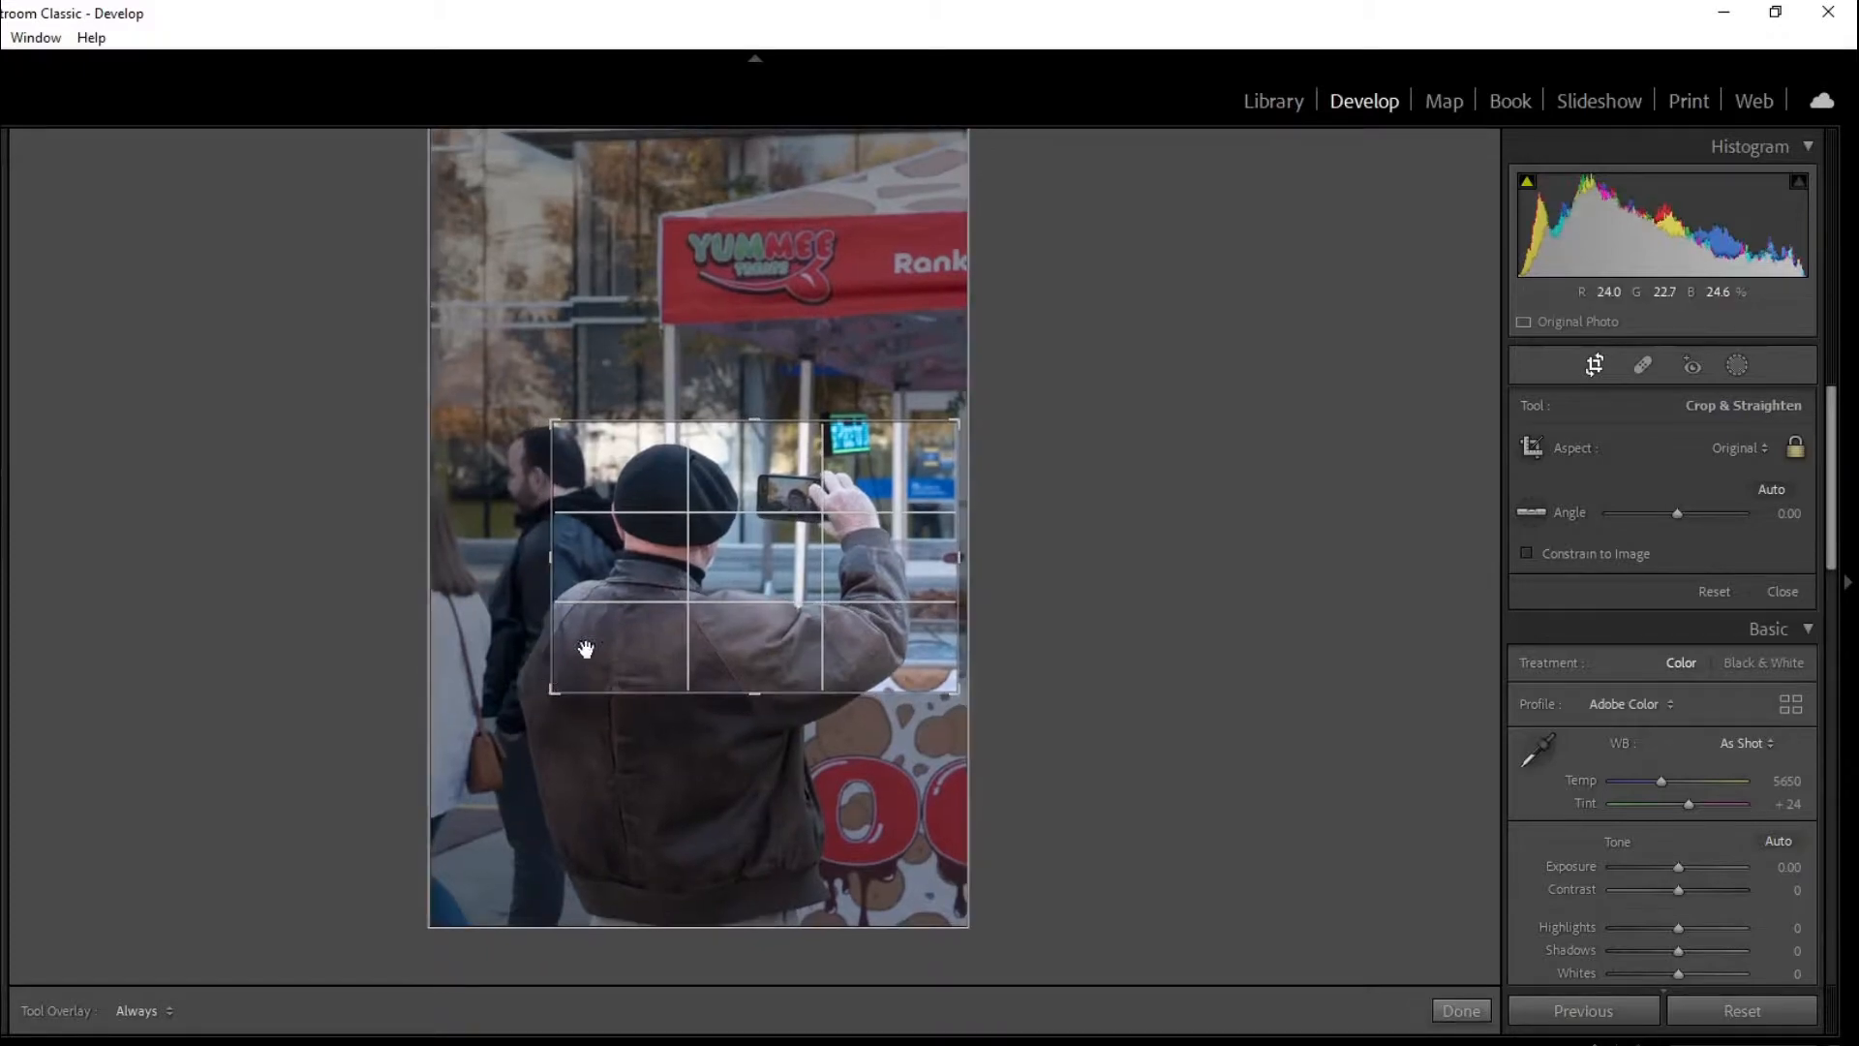
{"action": "key", "text": "Return"}
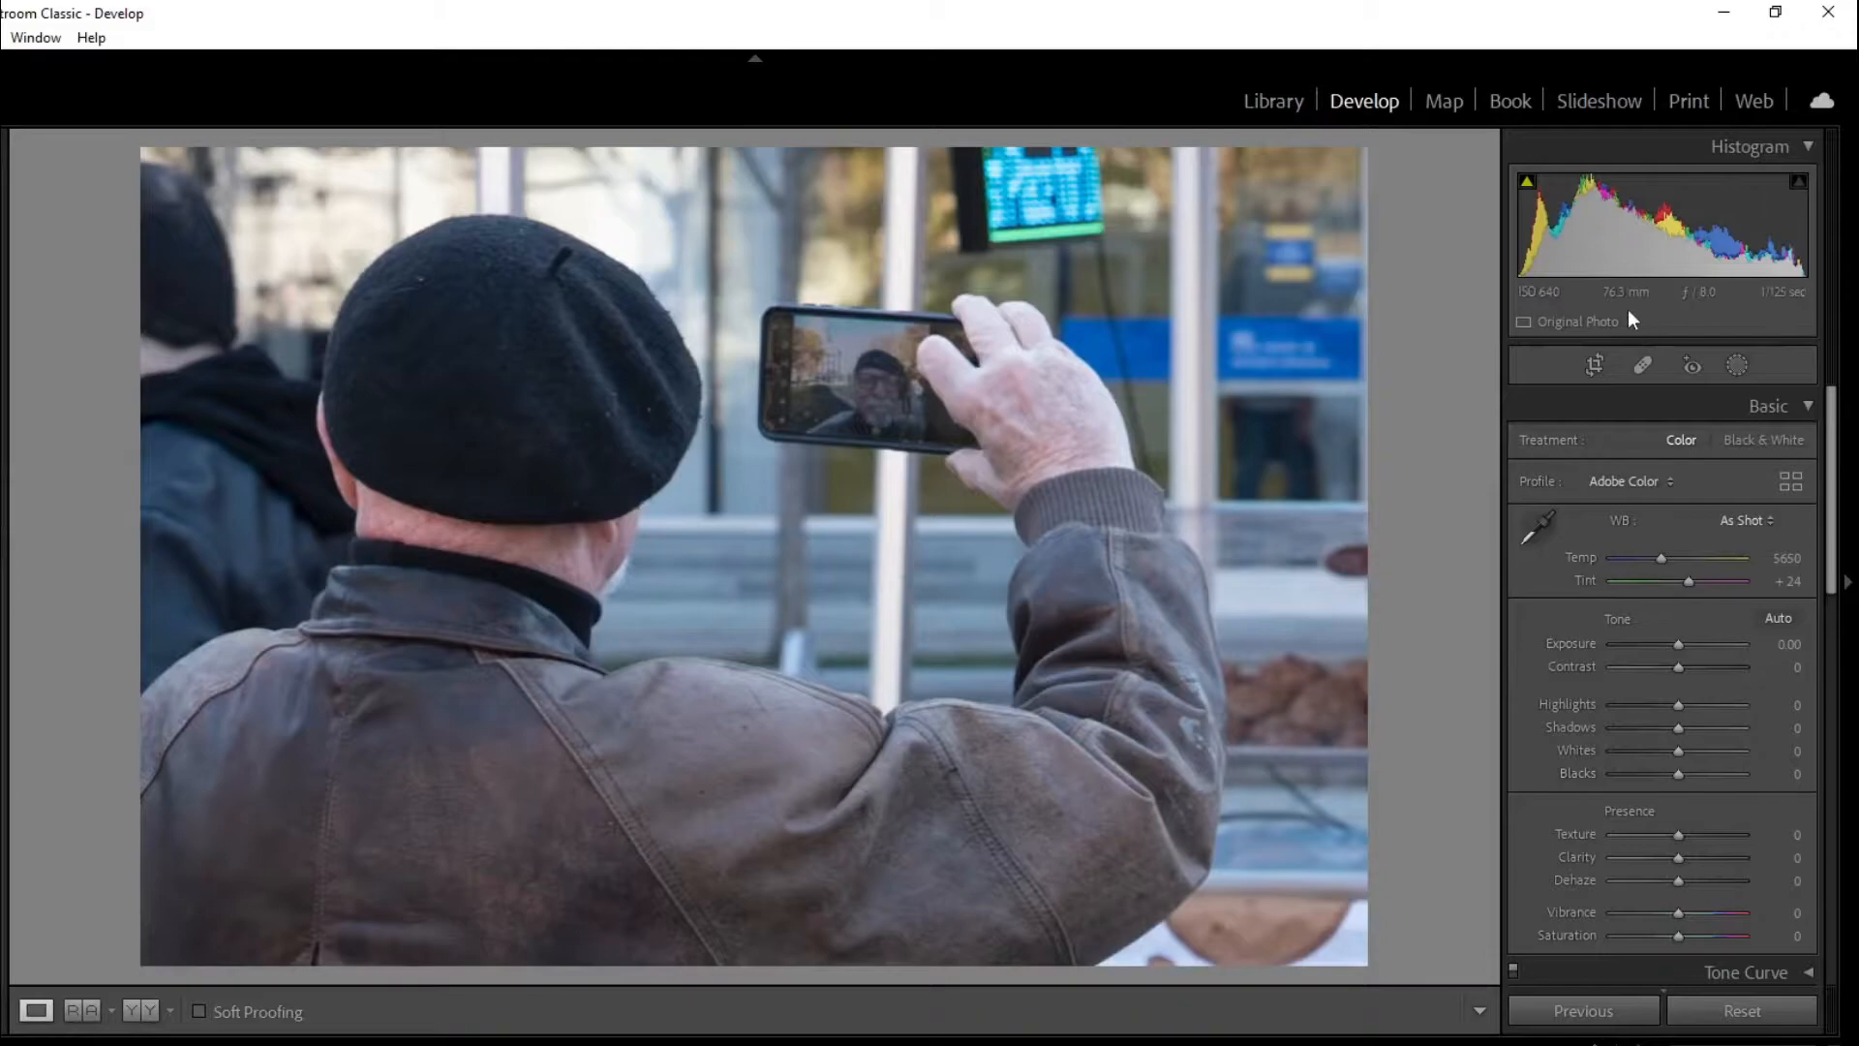
- Set the beret photo's Texture to +14, Exposure to +0.61, Clarity to +18, Dehaze to +18 and Highlights to -67
{"action": "left_click_drag", "start_coordinate": [1683, 835], "coordinate": [1687, 839]}
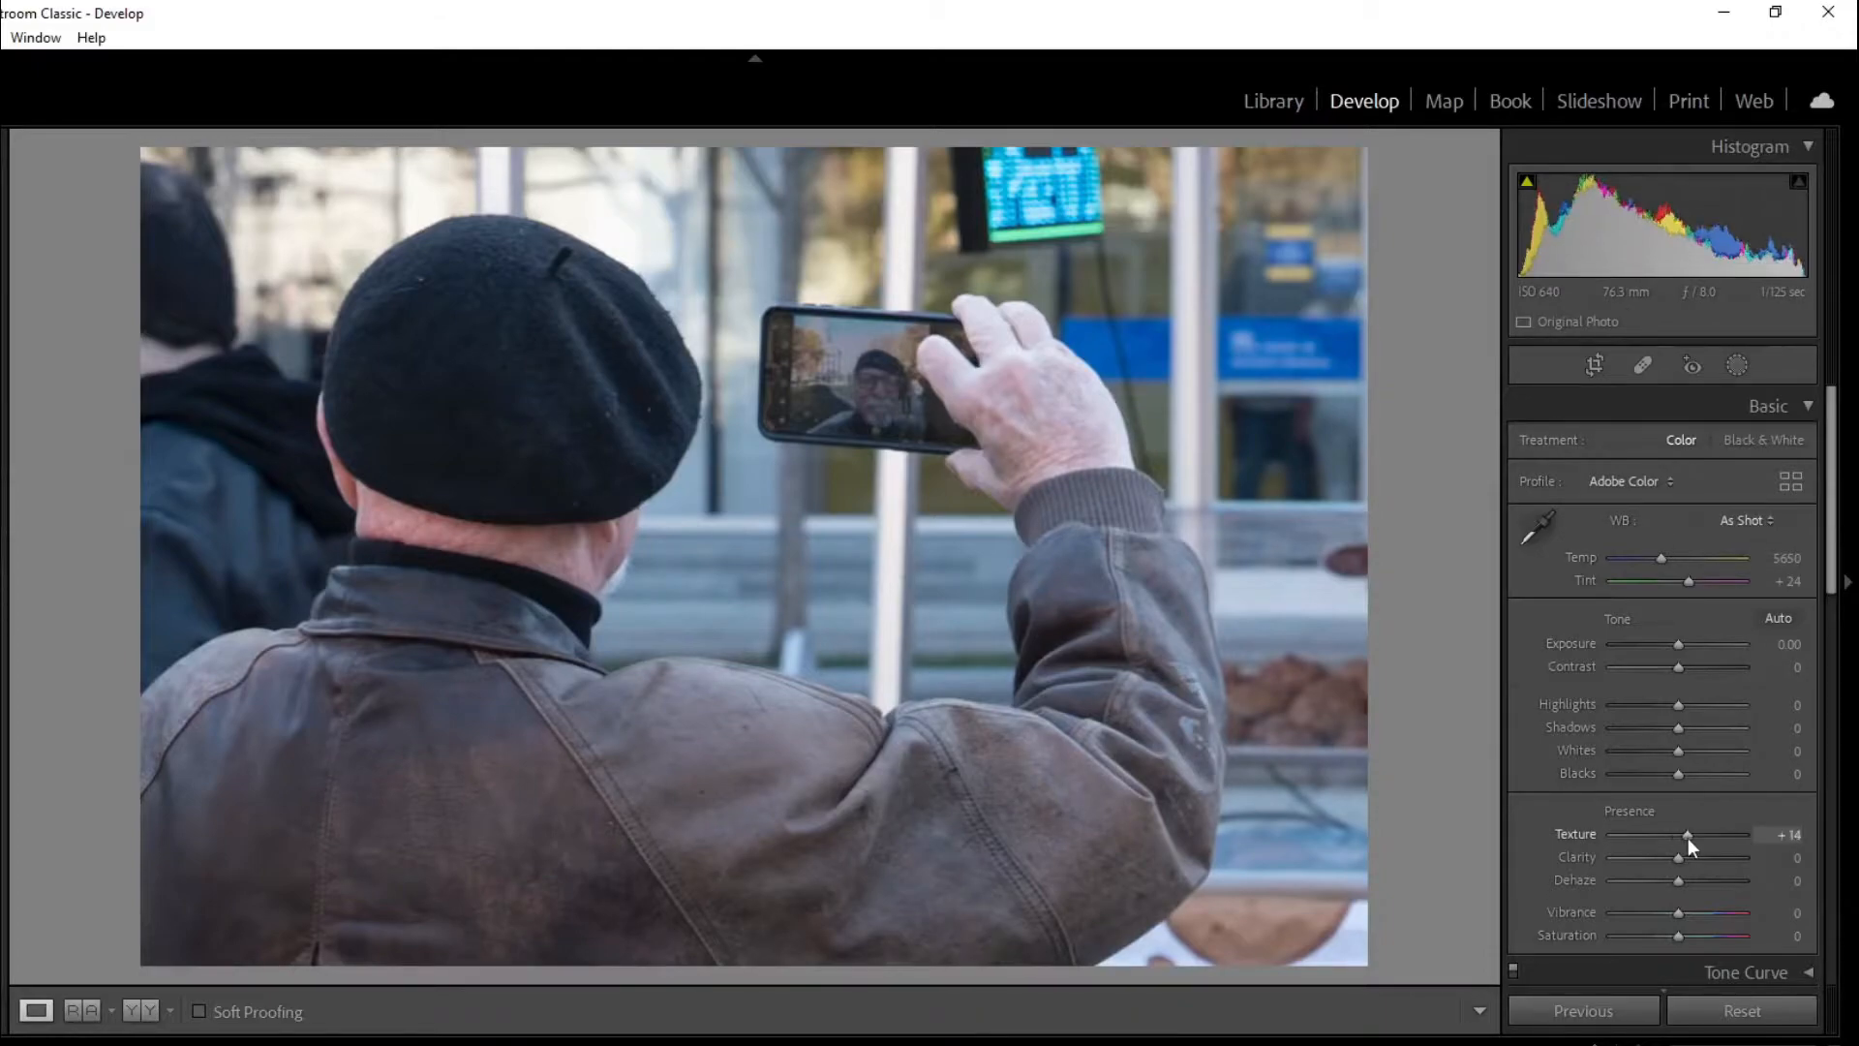
{"action": "left_click_drag", "start_coordinate": [1680, 652], "coordinate": [1688, 649]}
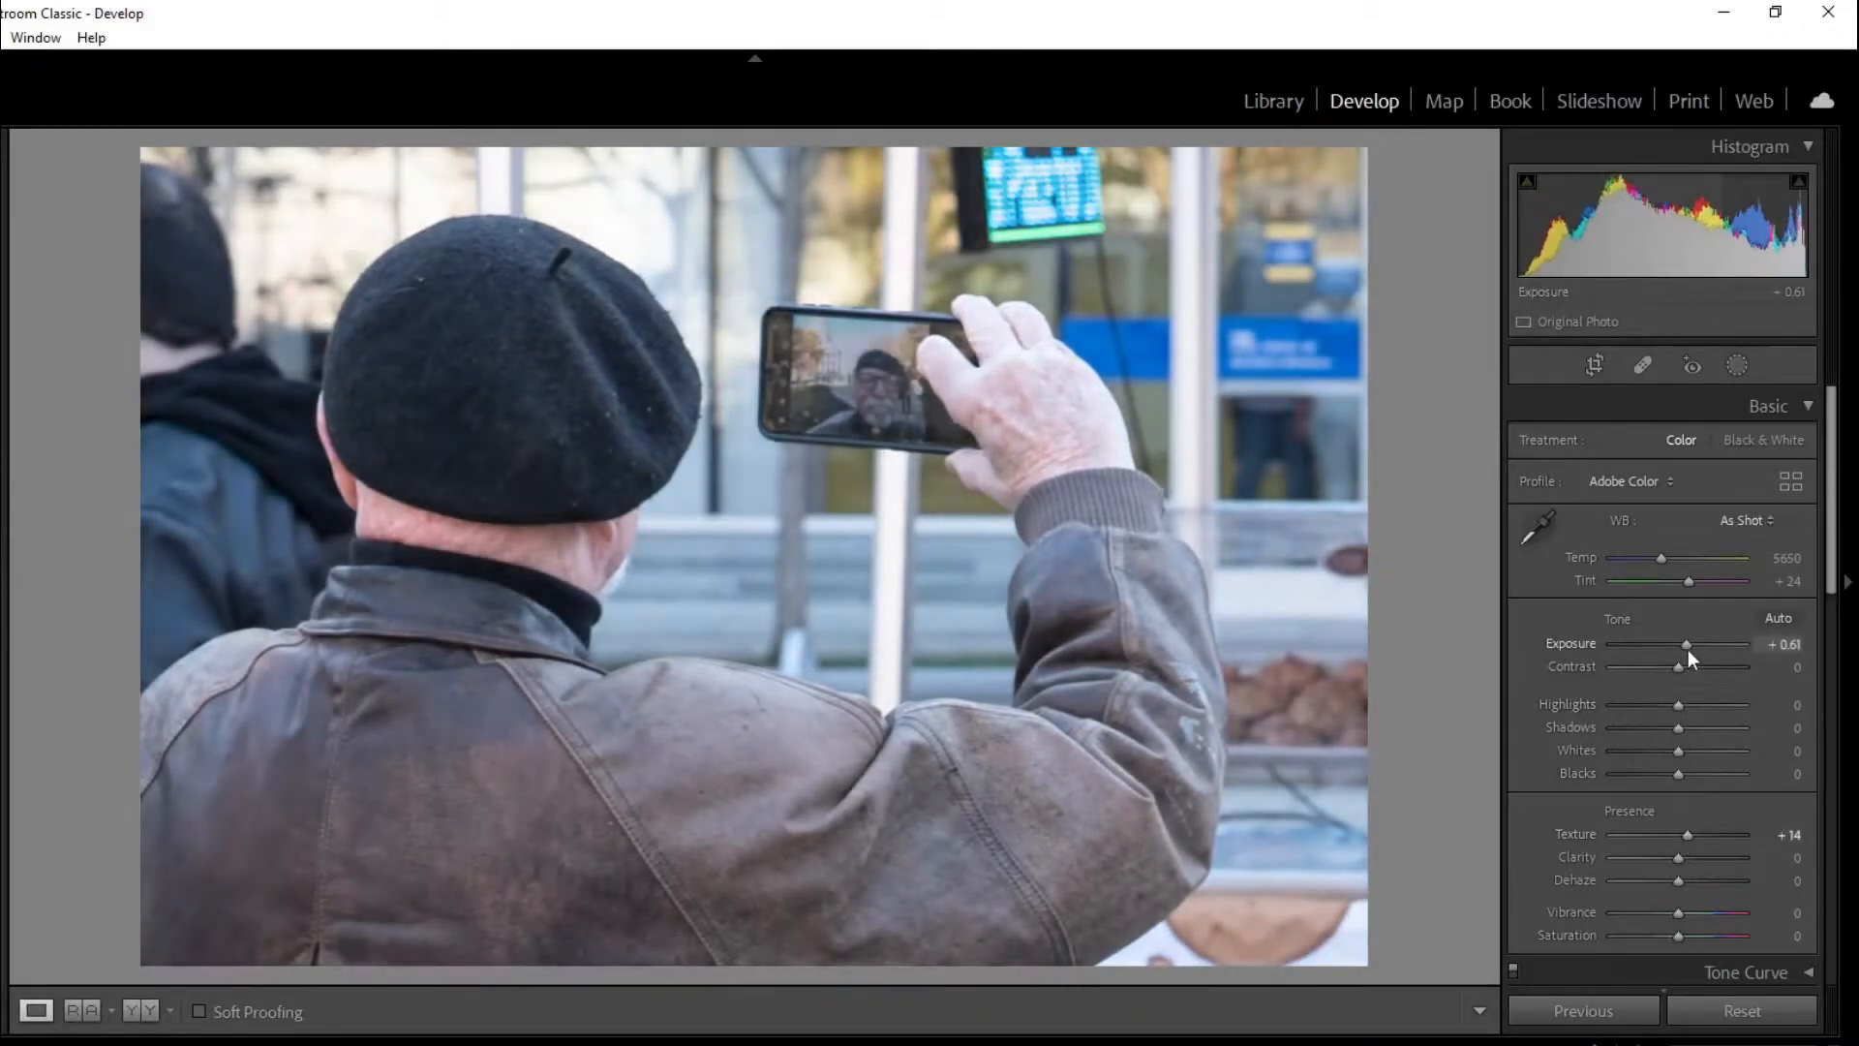
{"action": "left_click_drag", "start_coordinate": [1696, 862], "coordinate": [1688, 877]}
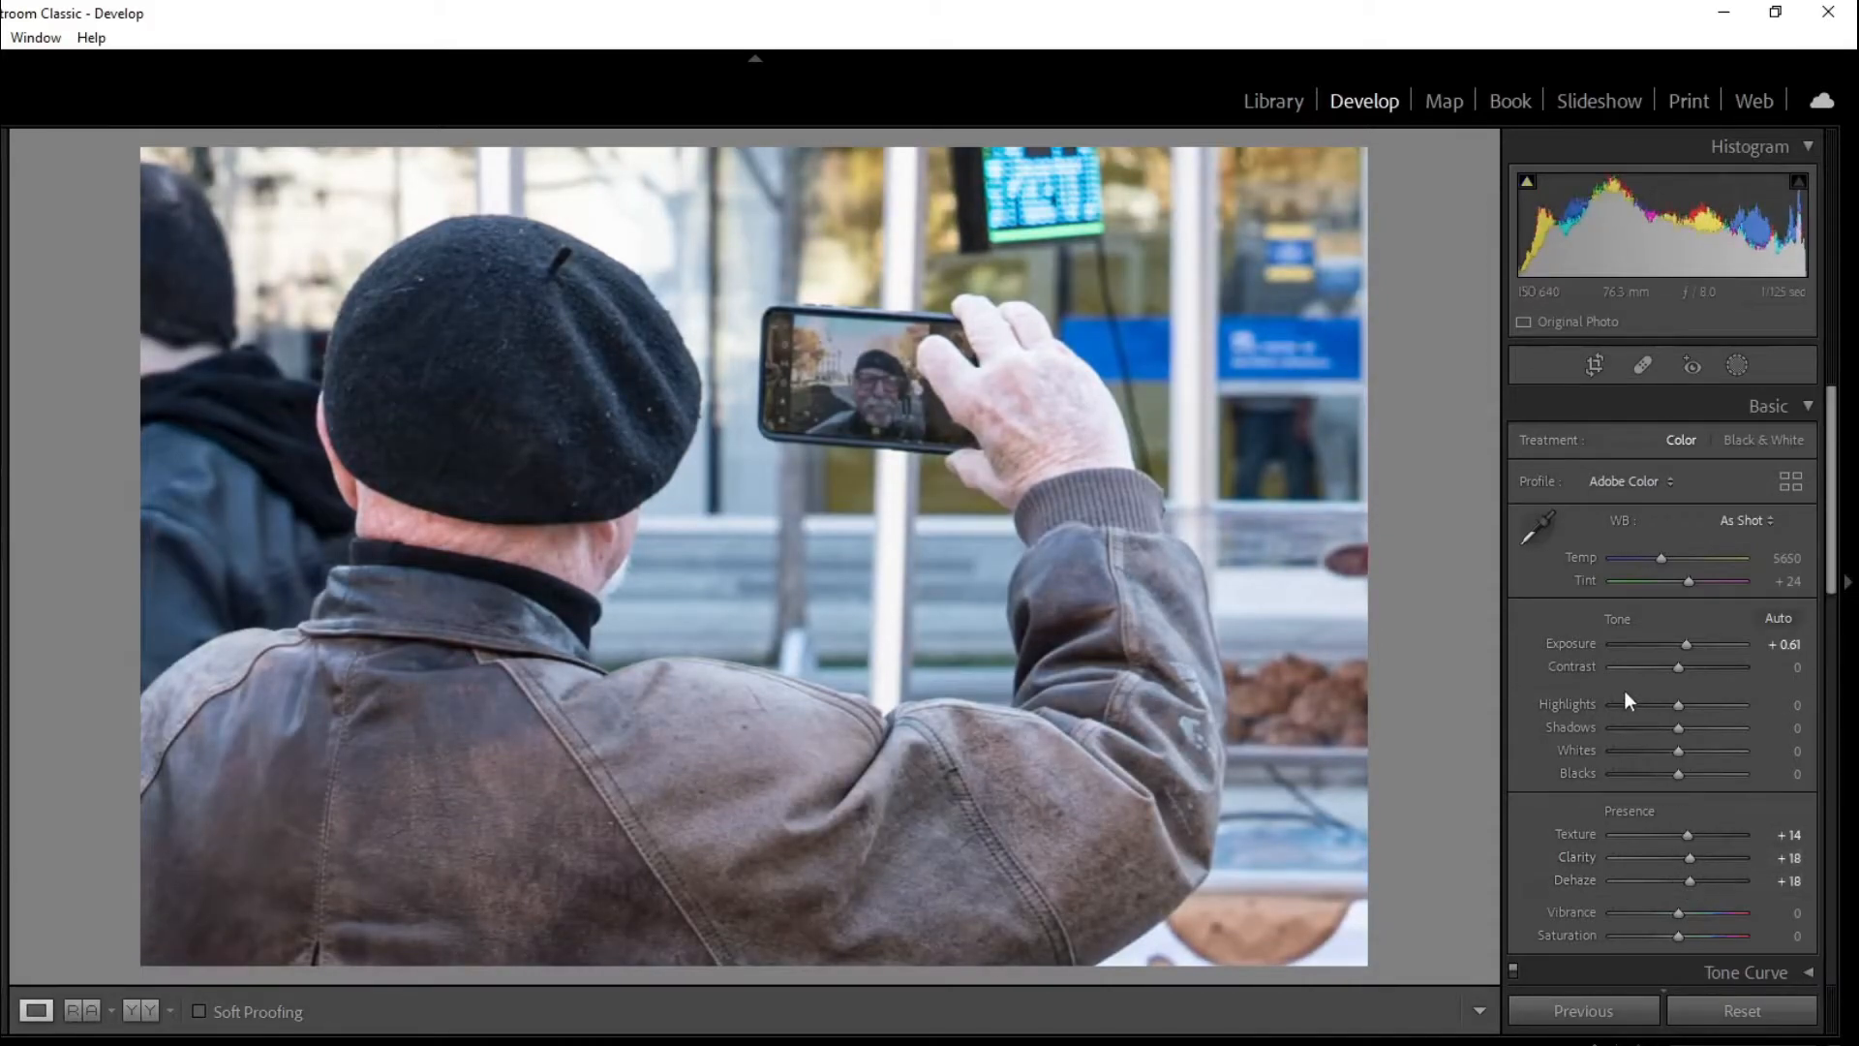
{"action": "left_click", "coordinate": [1594, 364]}
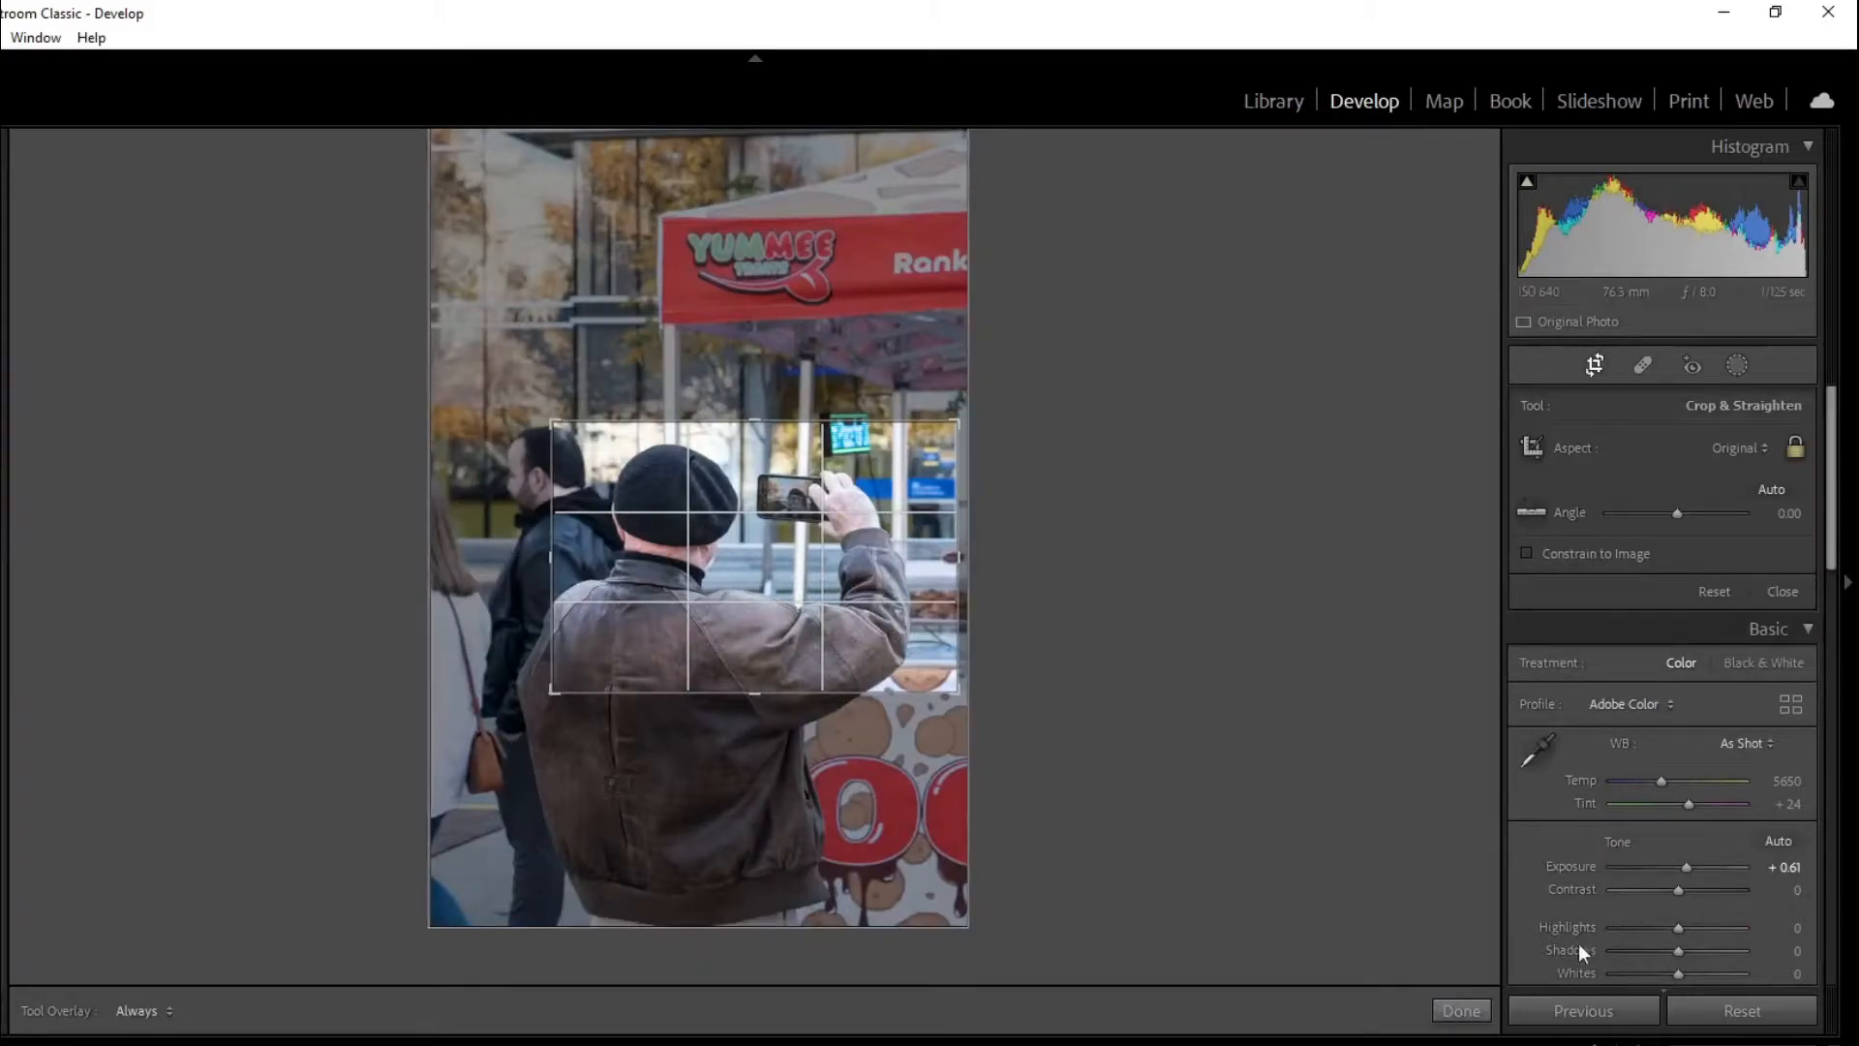
{"action": "left_click", "coordinate": [1479, 1012]}
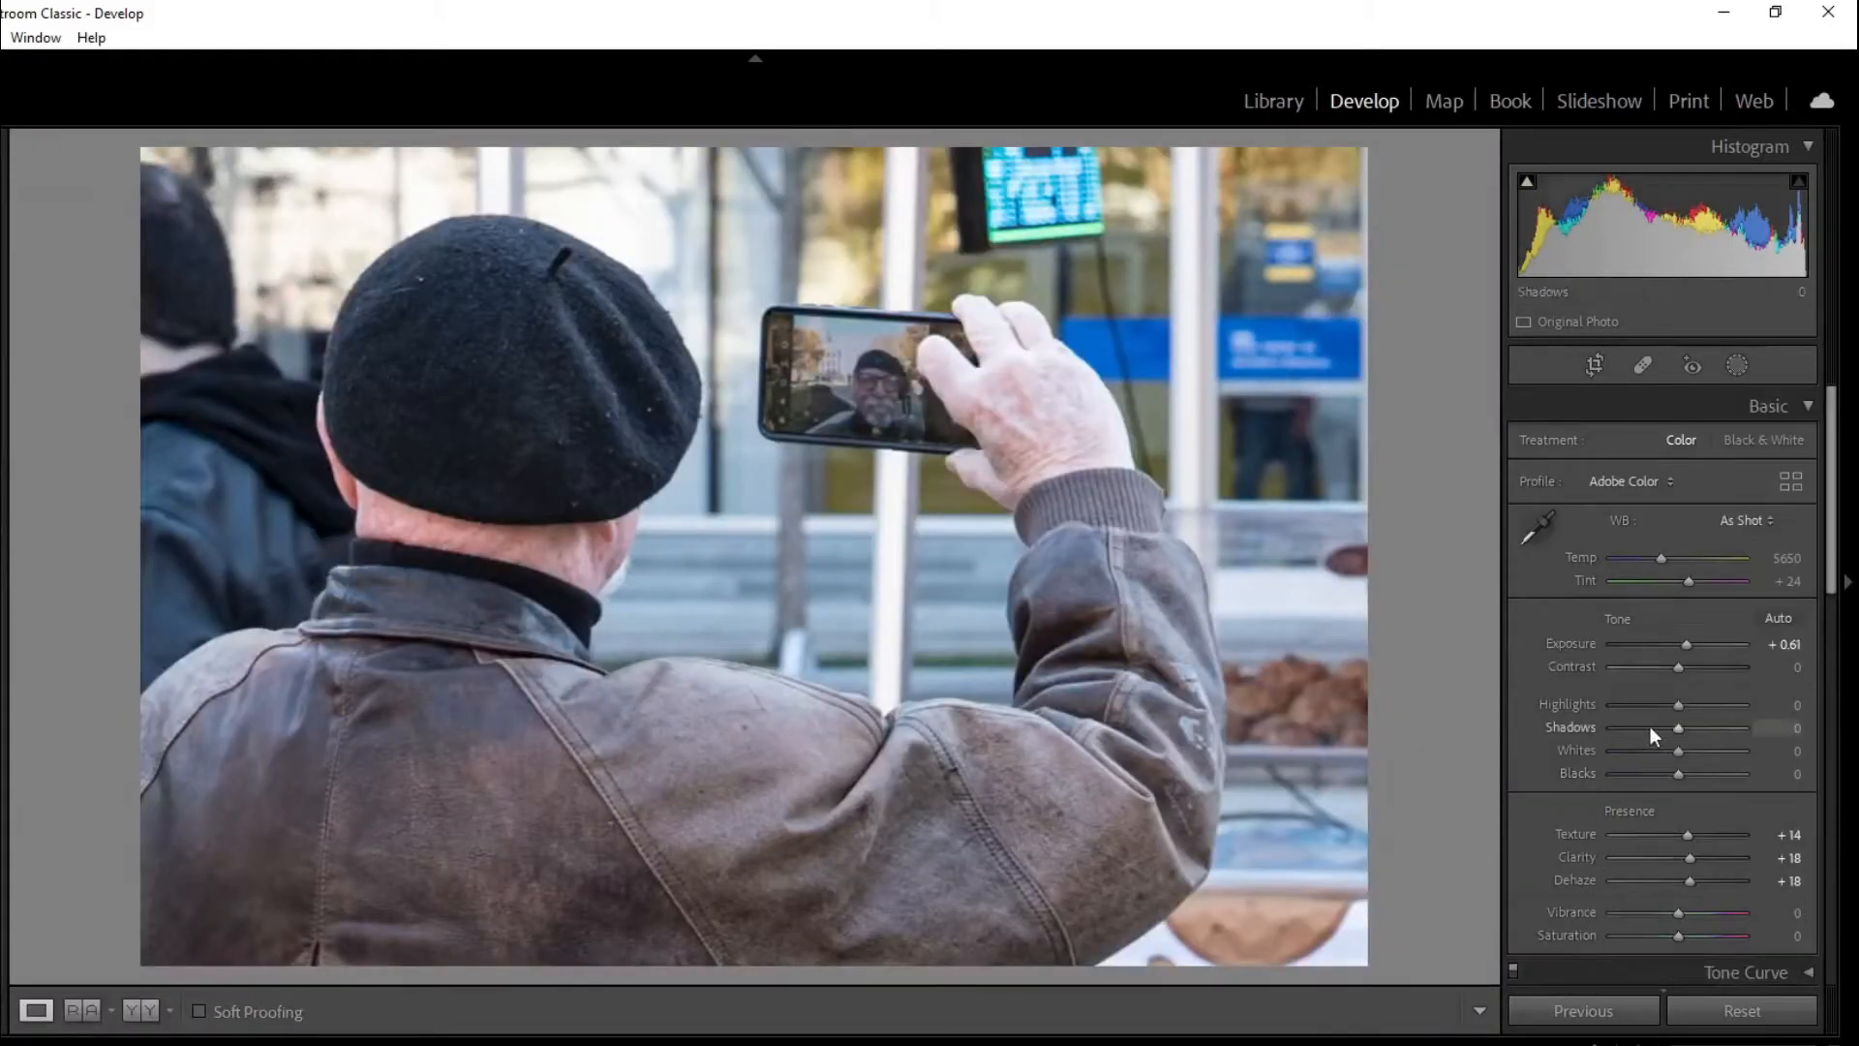
{"action": "left_click_drag", "start_coordinate": [1648, 700], "coordinate": [1635, 693]}
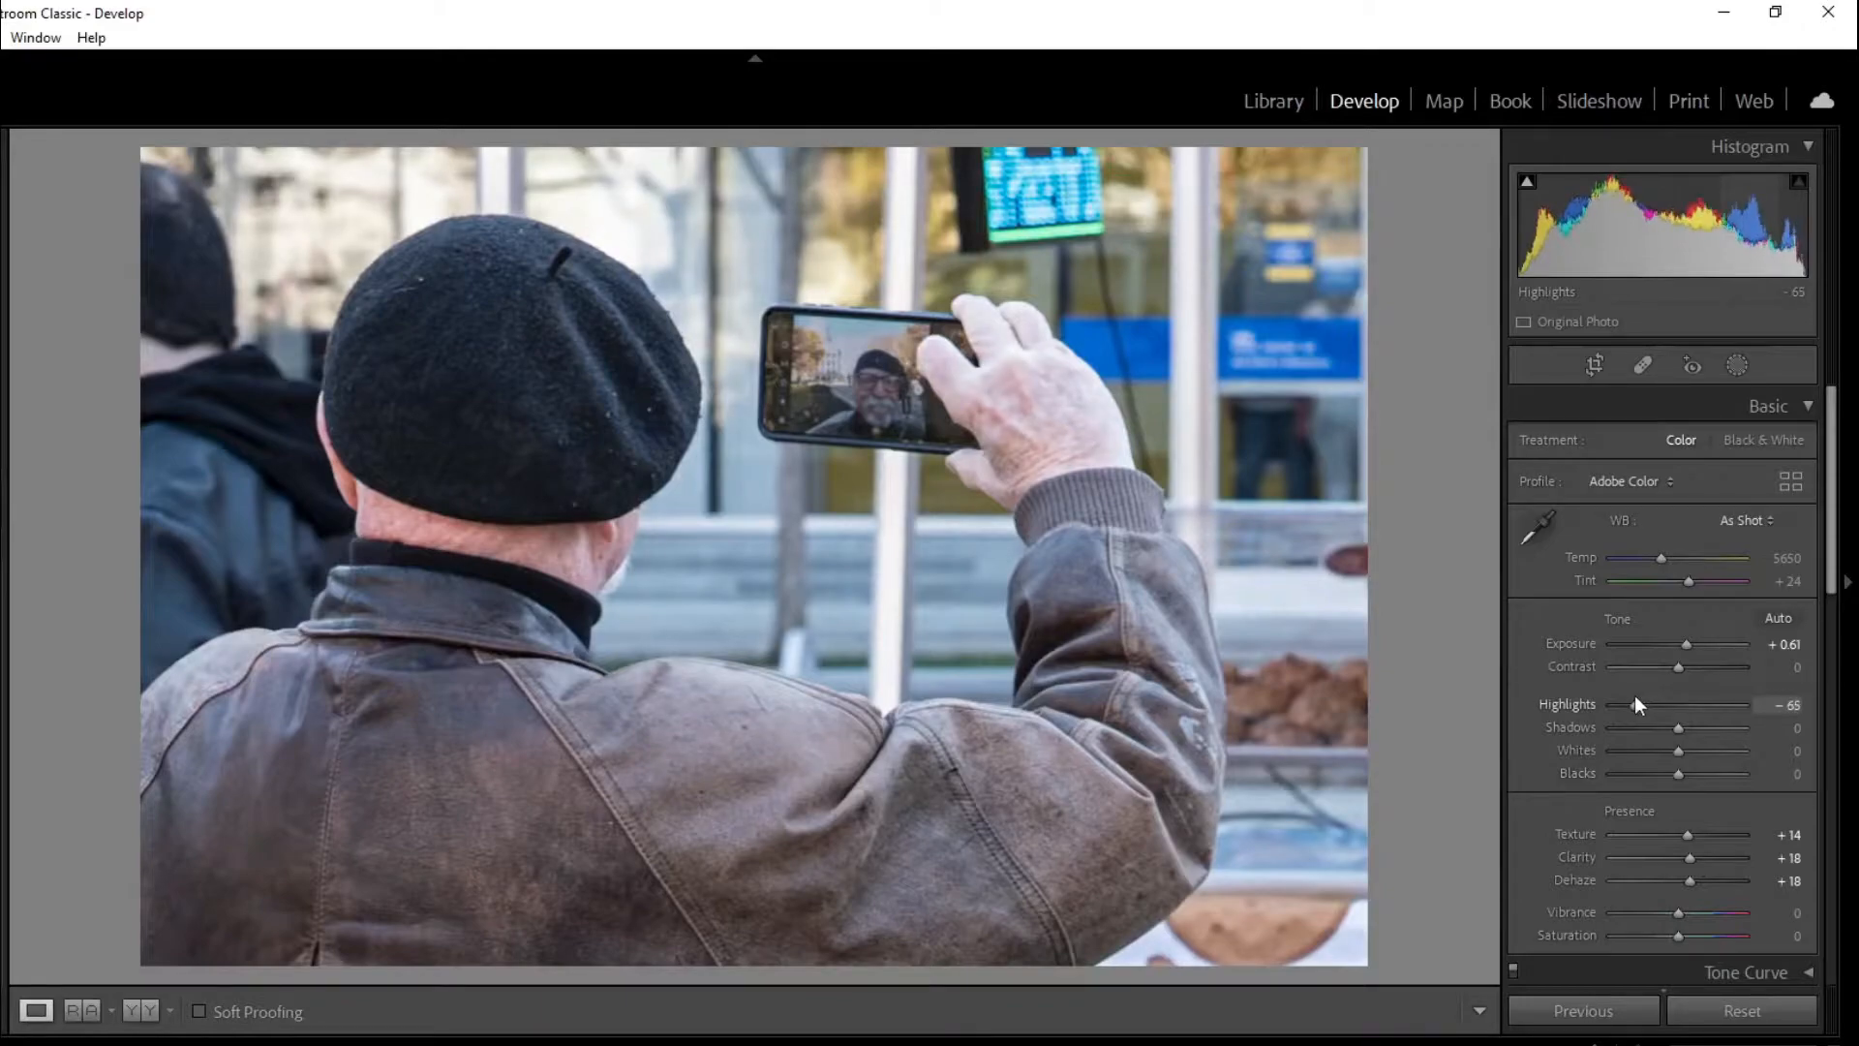
- Convert the beret photo to Black & White, comparing it with color, and set Whites to +26 and Blacks to -9
{"action": "left_click", "coordinate": [1749, 440]}
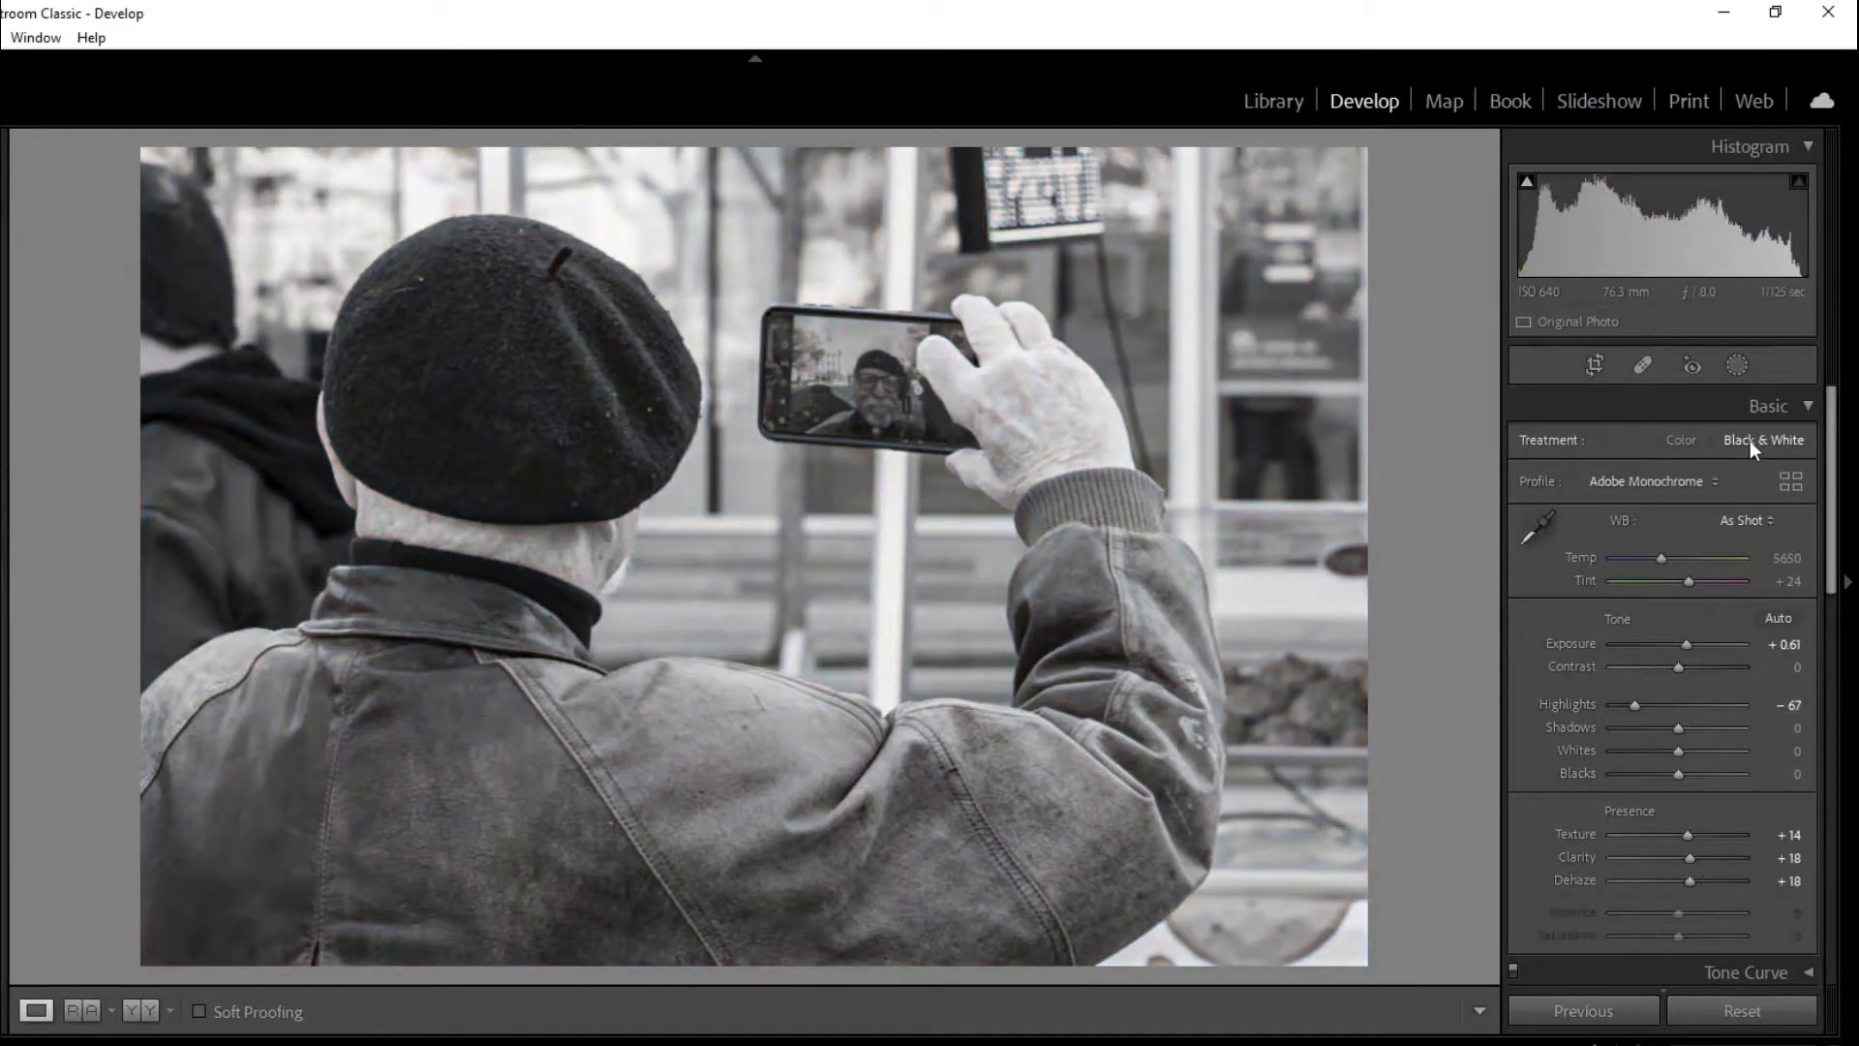
{"action": "left_click", "coordinate": [1680, 443]}
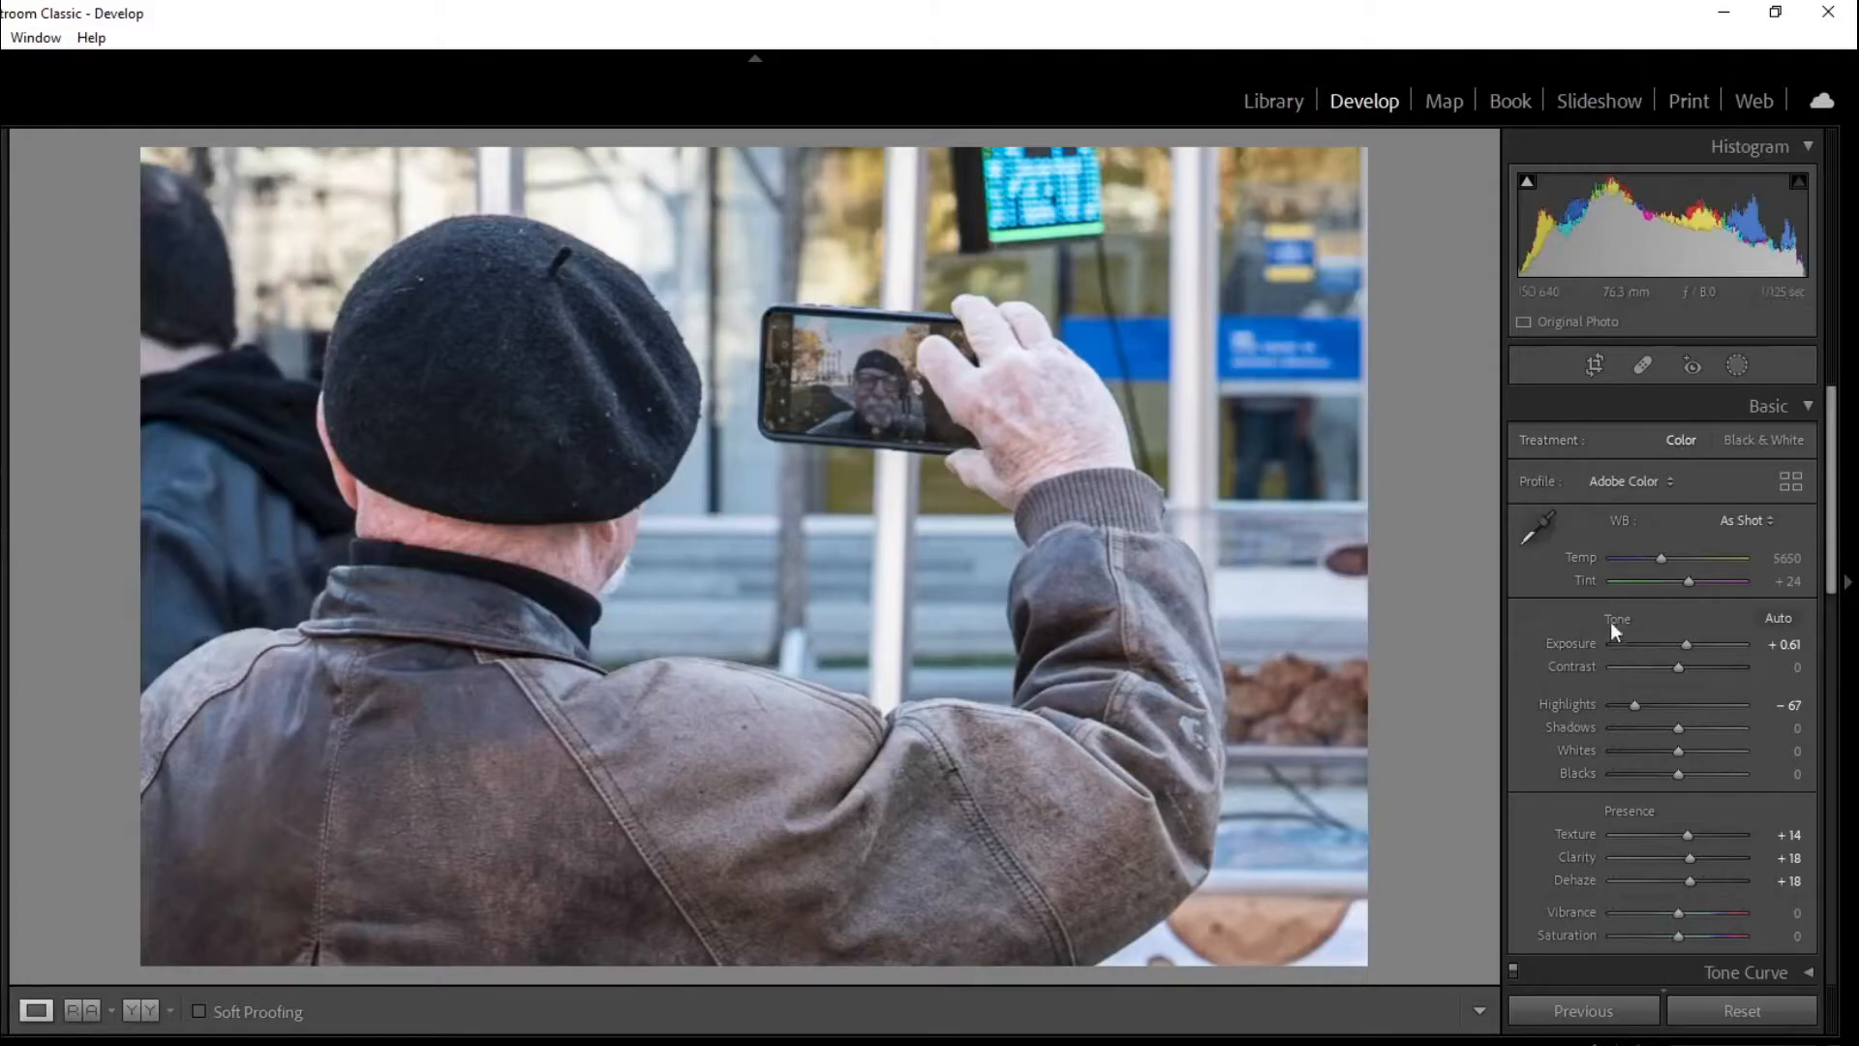
{"action": "left_click", "coordinate": [1752, 443]}
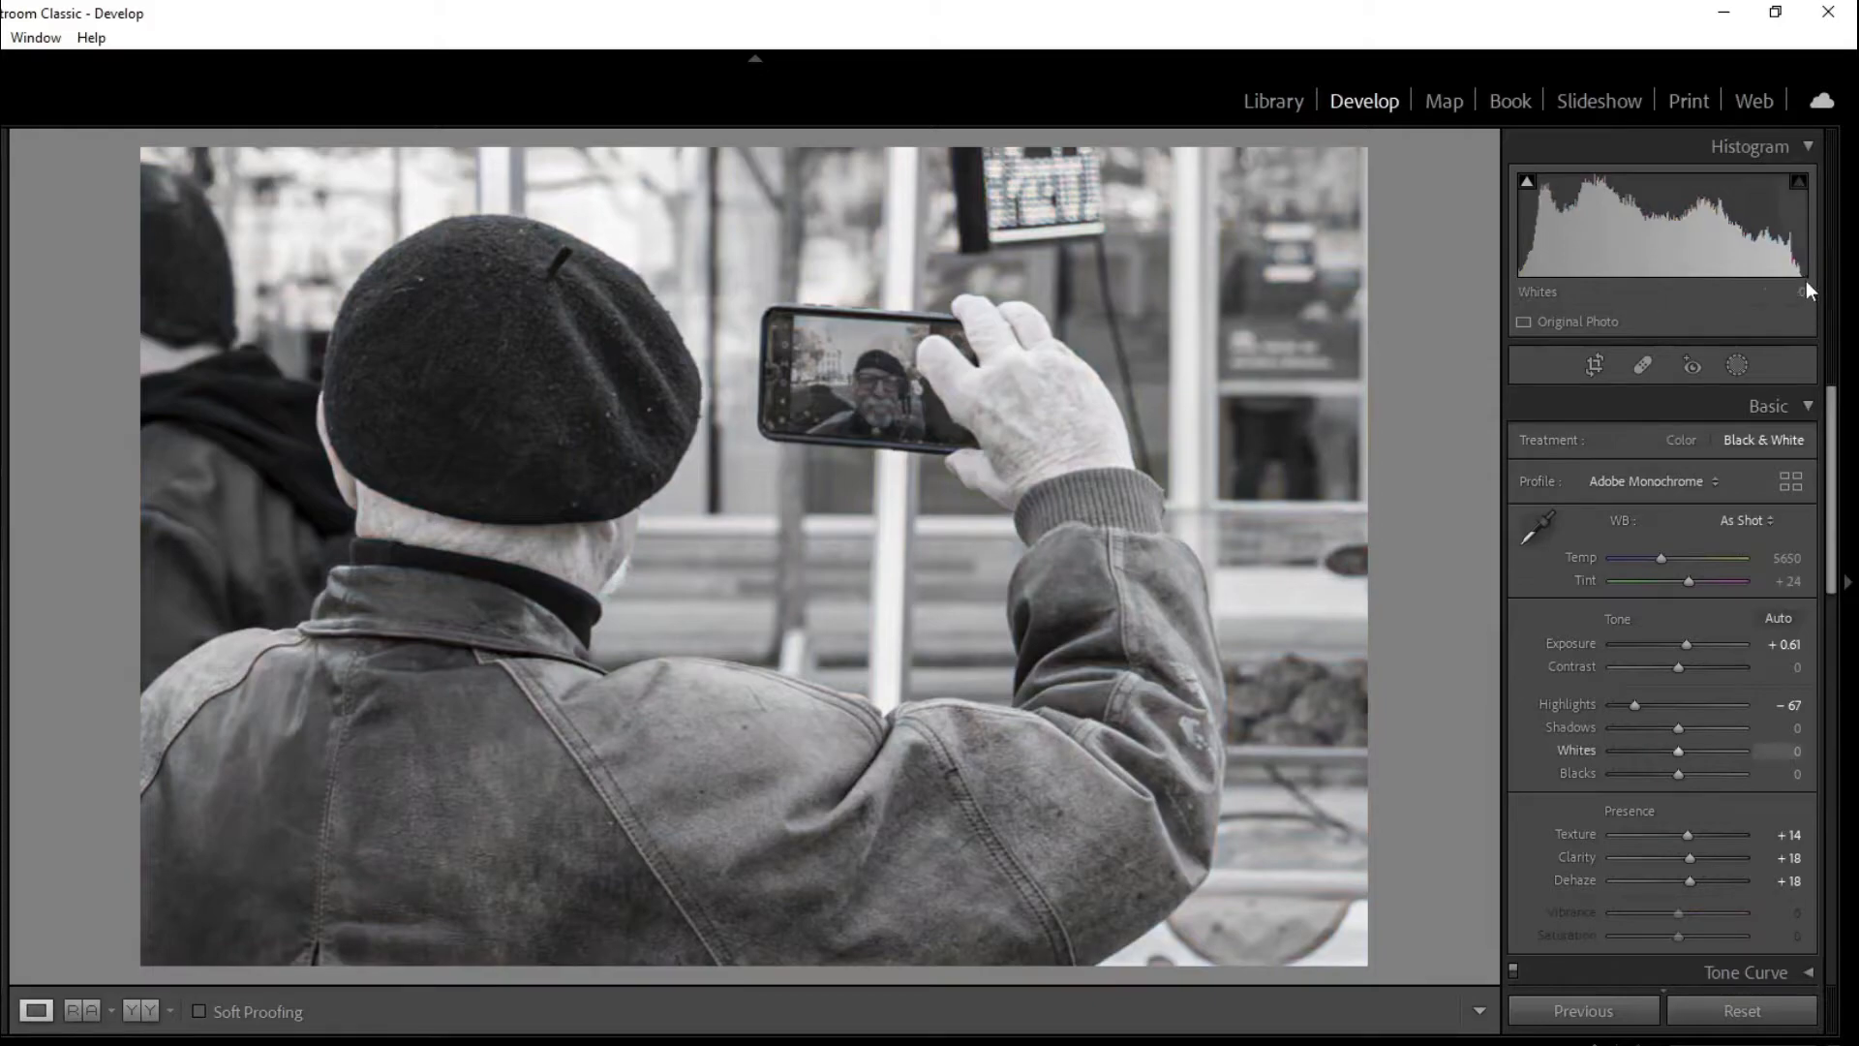
{"action": "left_click", "coordinate": [1695, 745]}
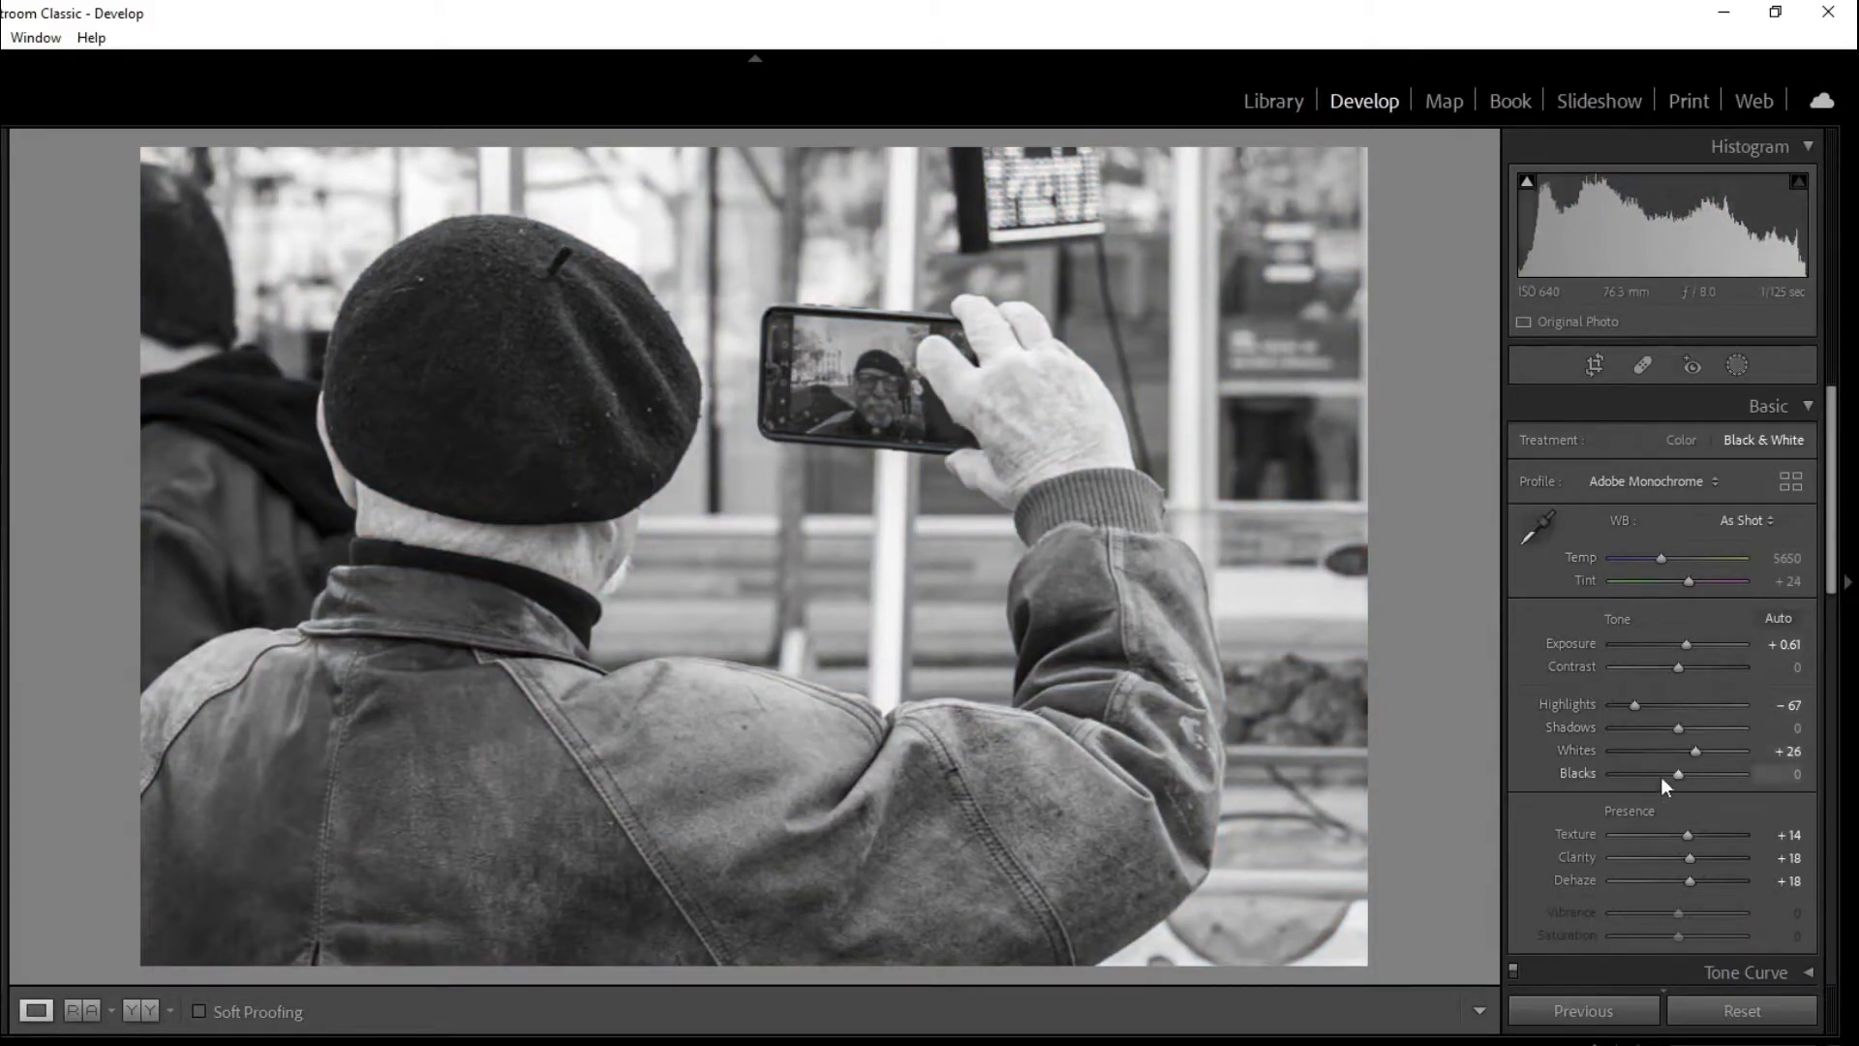
{"action": "left_click_drag", "start_coordinate": [1676, 777], "coordinate": [1669, 774]}
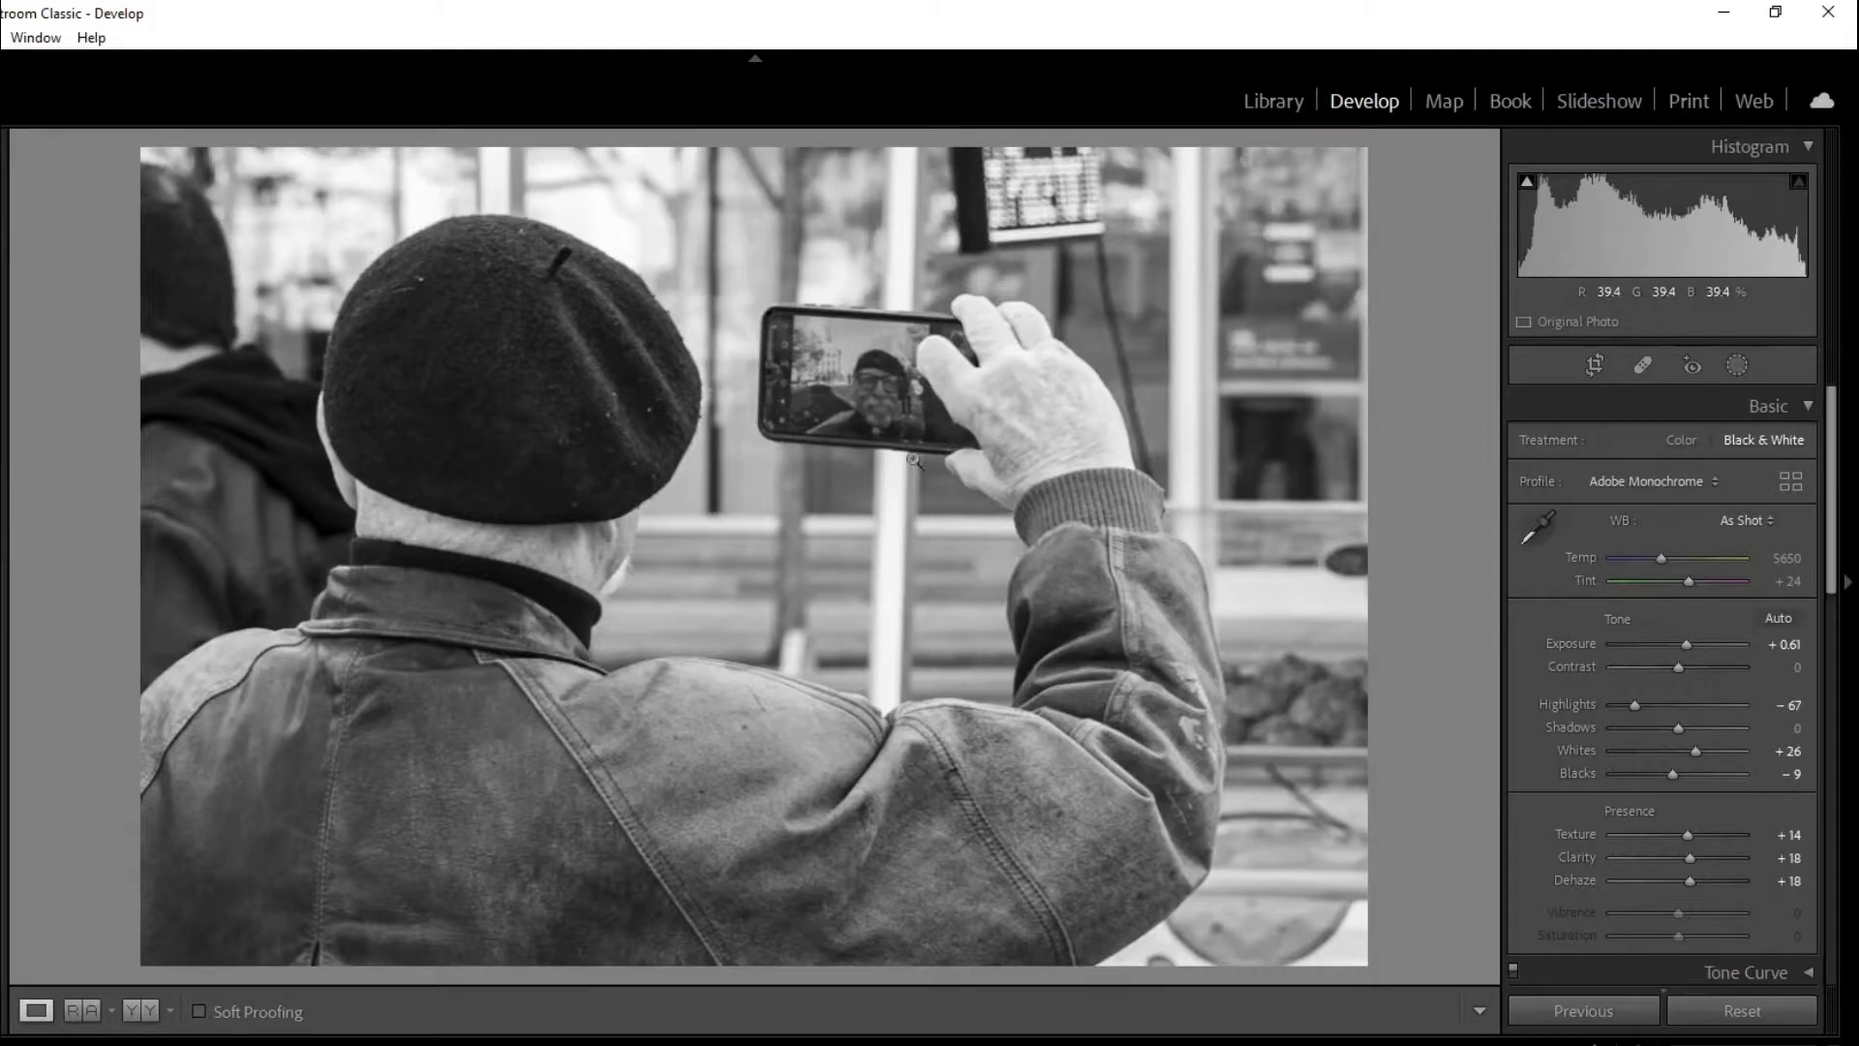
- Crop the next photo, the person carrying a cello case, tightly around the figure at the original aspect, straightened to -0.39
{"action": "key", "text": "Right"}
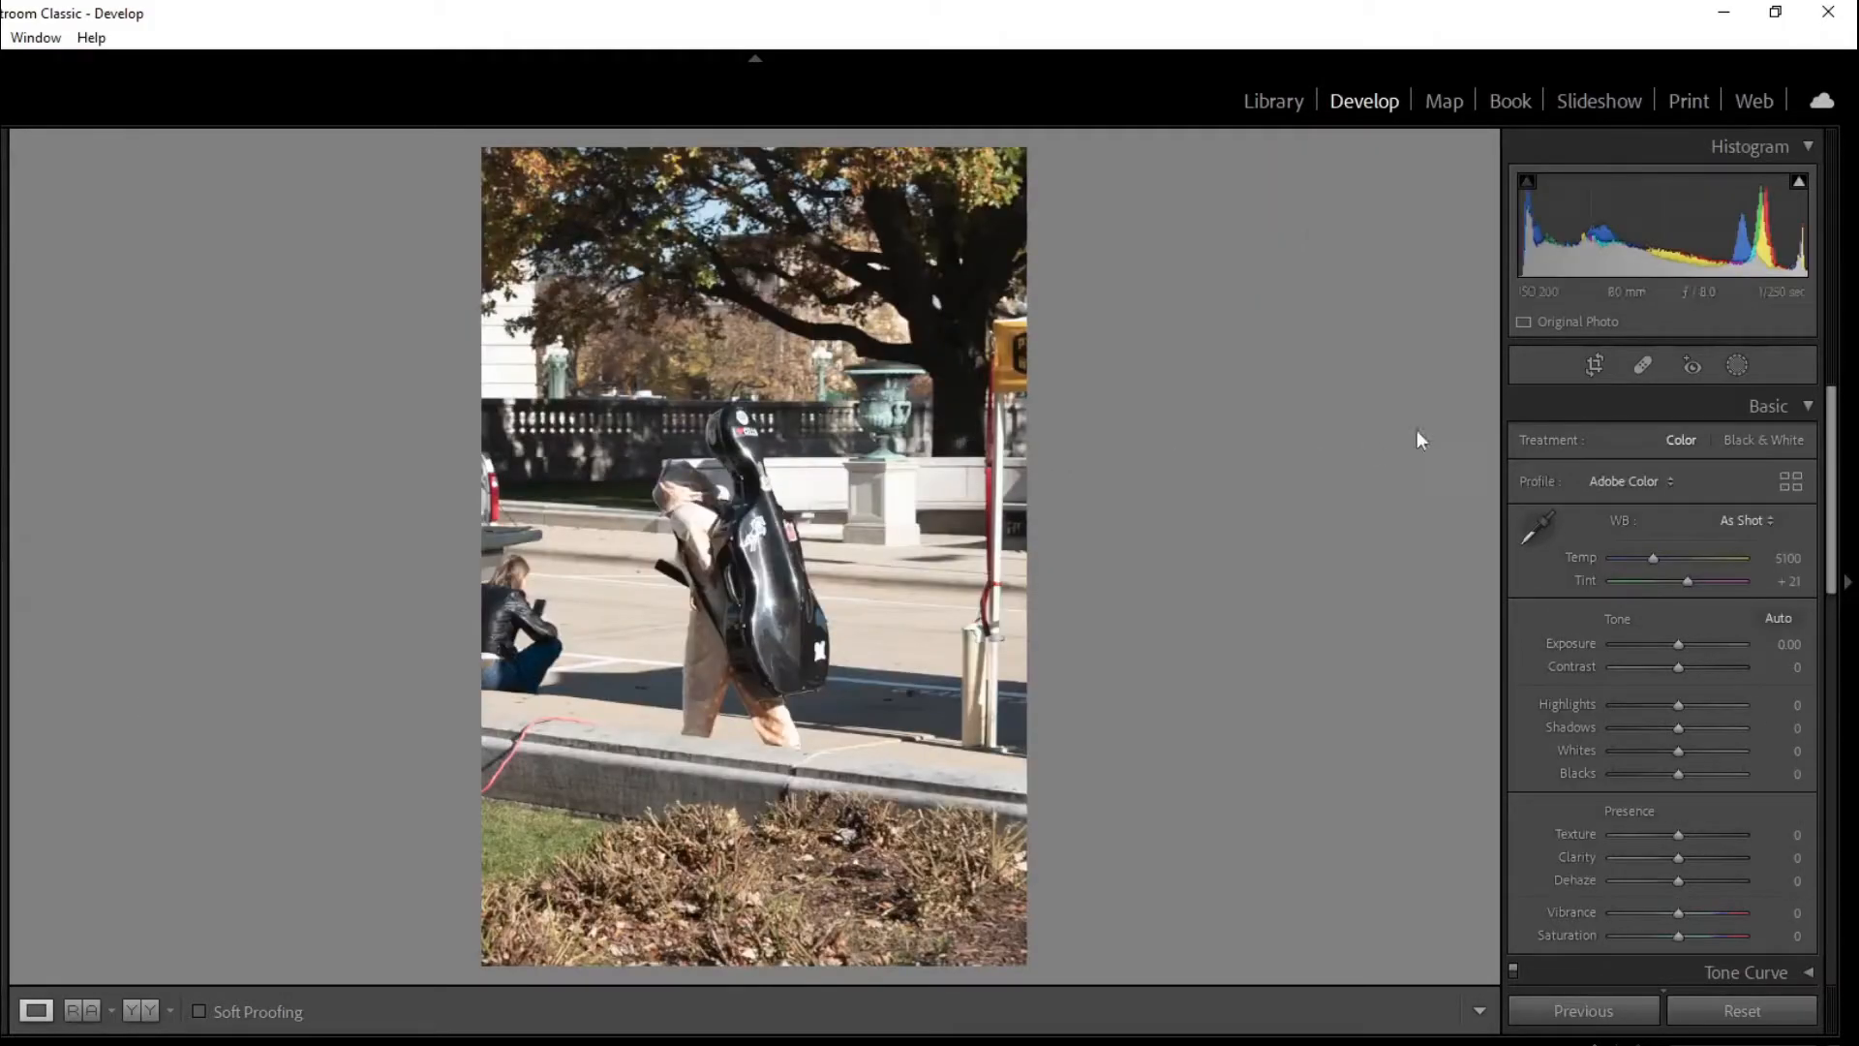
{"action": "left_click", "coordinate": [1595, 366]}
{"action": "left_click_drag", "start_coordinate": [1027, 153], "coordinate": [929, 305]}
{"action": "left_click_drag", "start_coordinate": [818, 407], "coordinate": [718, 578]}
{"action": "left_click_drag", "start_coordinate": [983, 542], "coordinate": [984, 536]}
{"action": "double_click", "coordinate": [816, 539]}
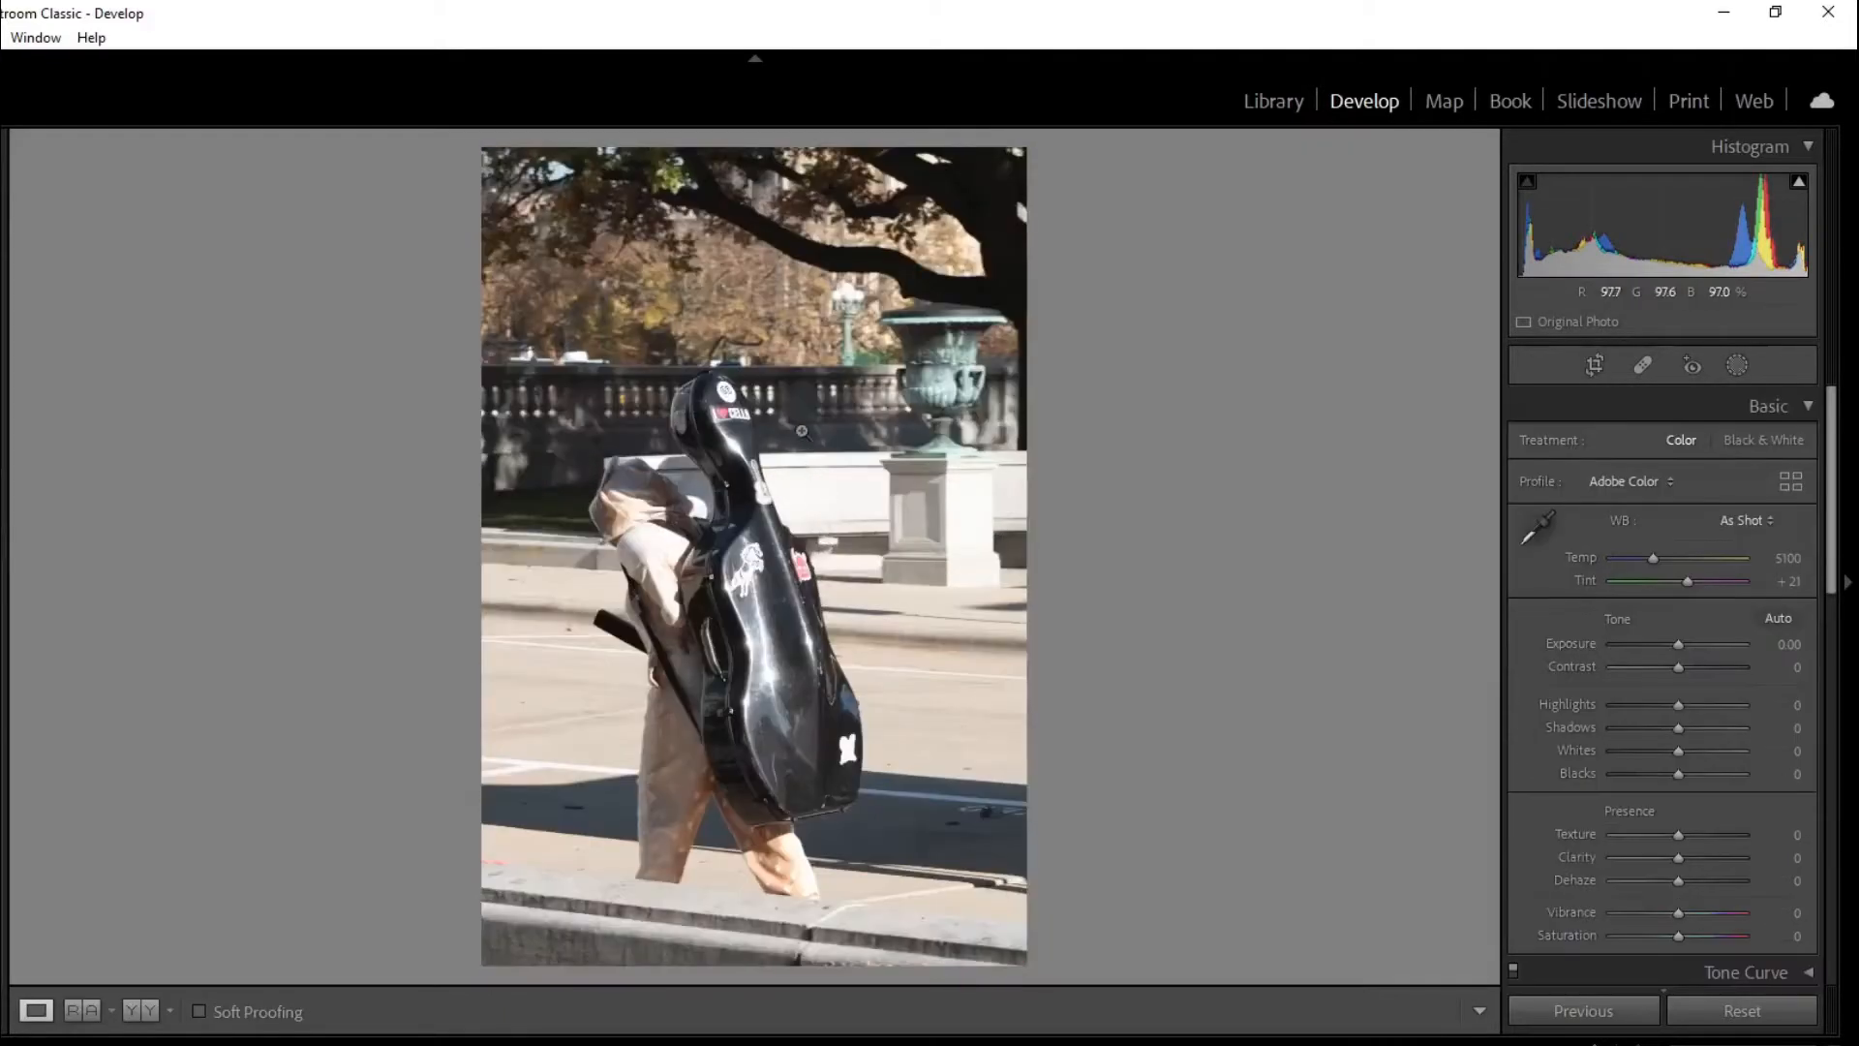
{"action": "left_click", "coordinate": [1598, 368]}
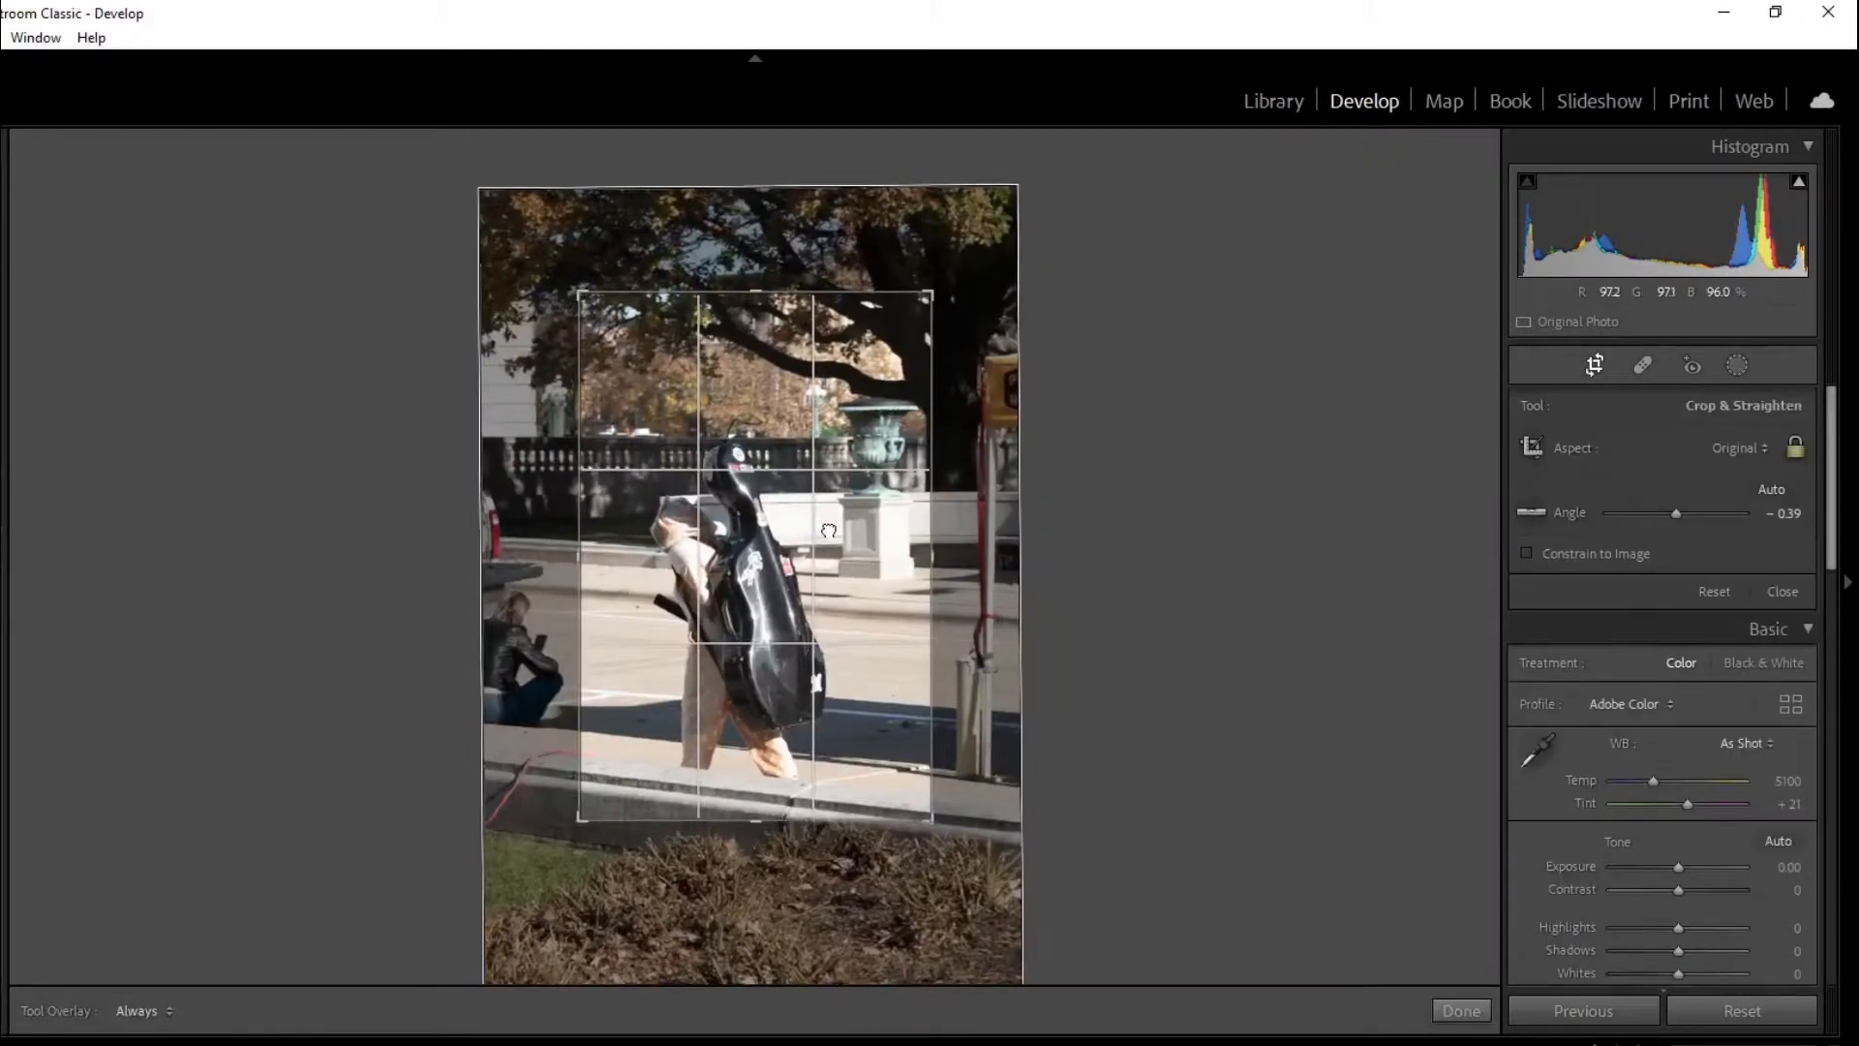
{"action": "left_click_drag", "start_coordinate": [837, 538], "coordinate": [848, 549]}
{"action": "double_click", "coordinate": [846, 556]}
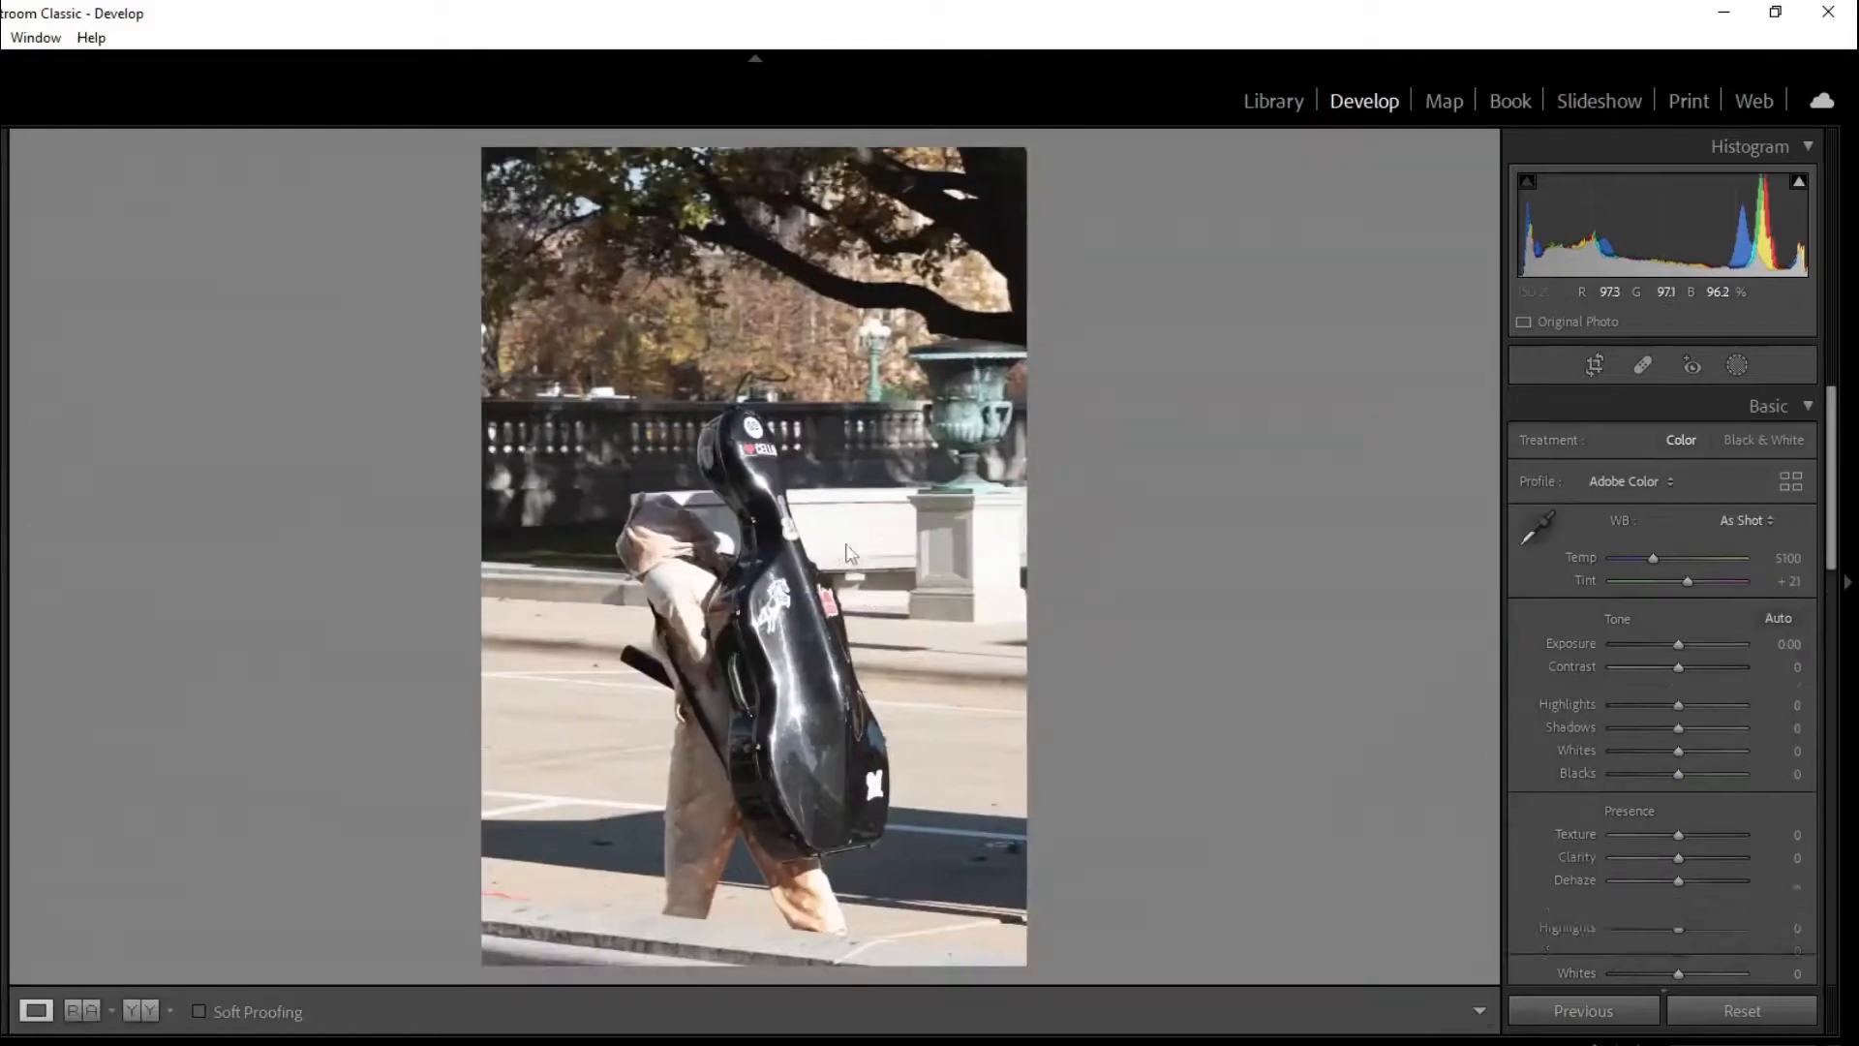
- Set the cello photo's Texture to +25, Highlights to -51, Clarity to +9 and Dehaze to +7, checking the case's stickers up close
{"action": "left_click", "coordinate": [1698, 835]}
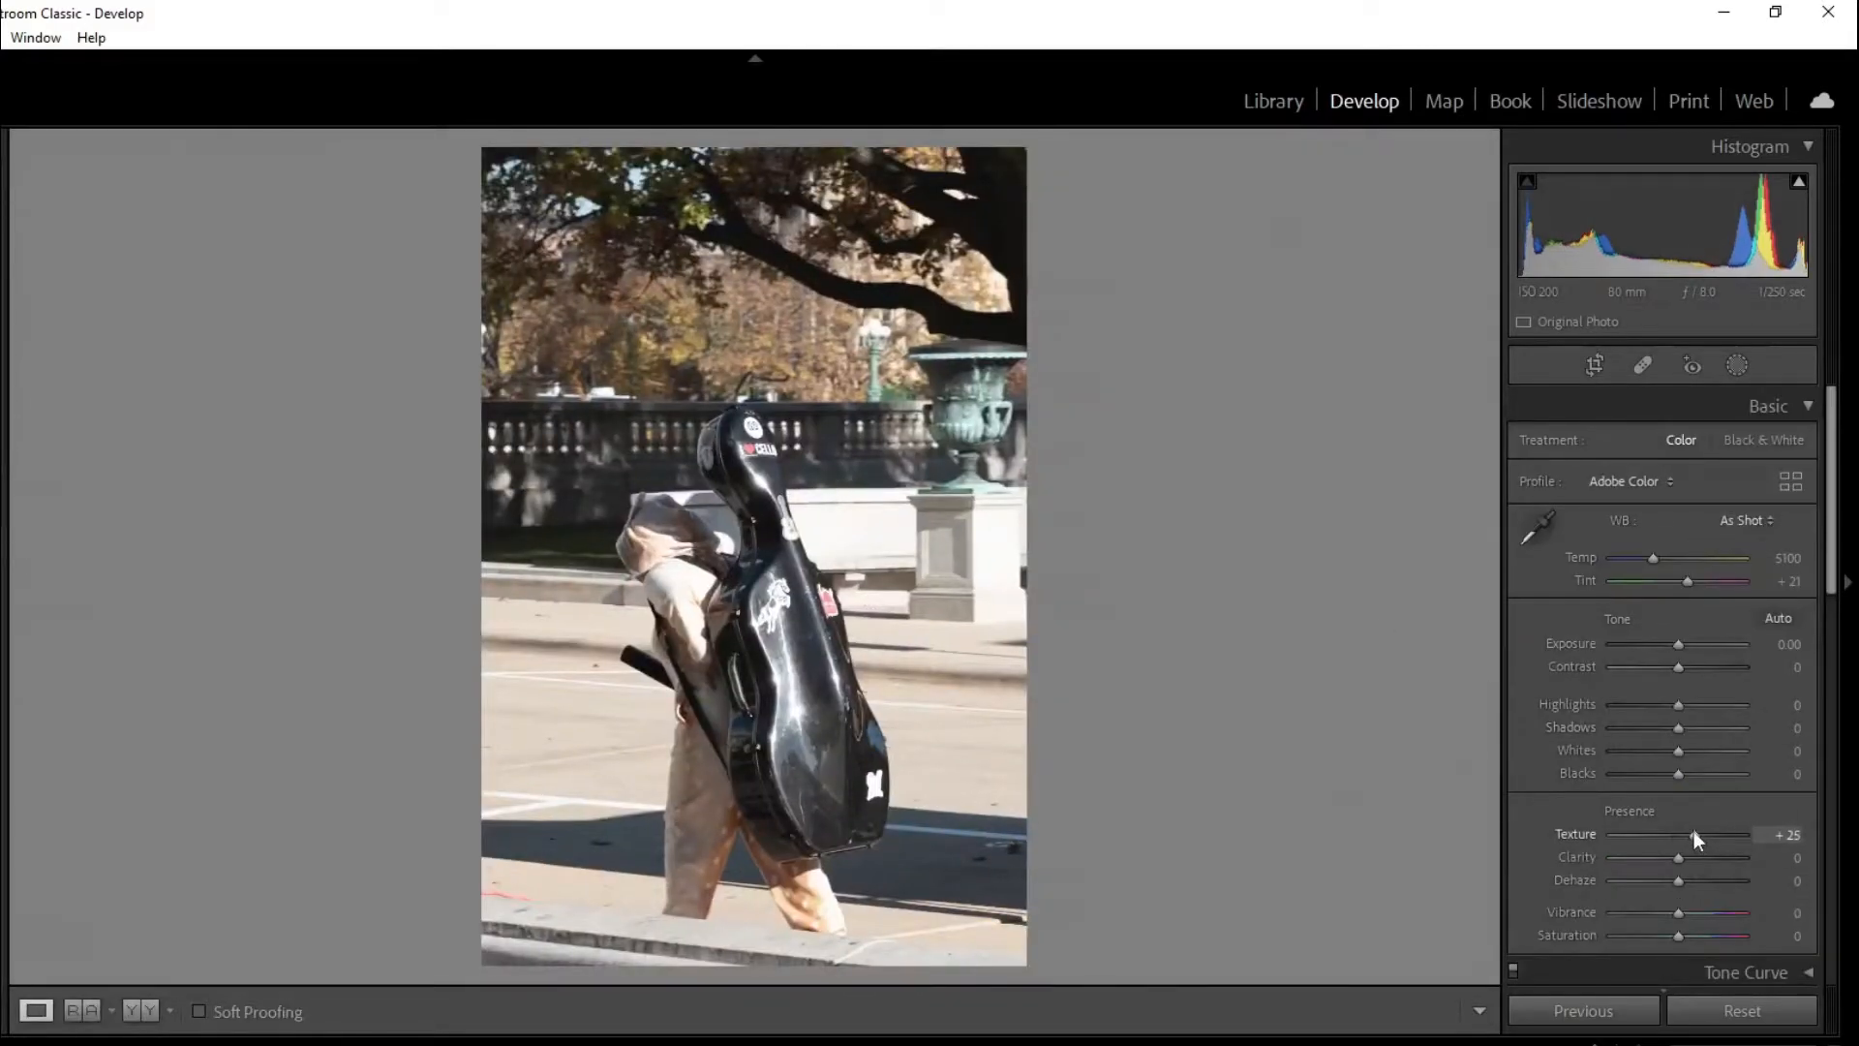
{"action": "left_click", "coordinate": [748, 461]}
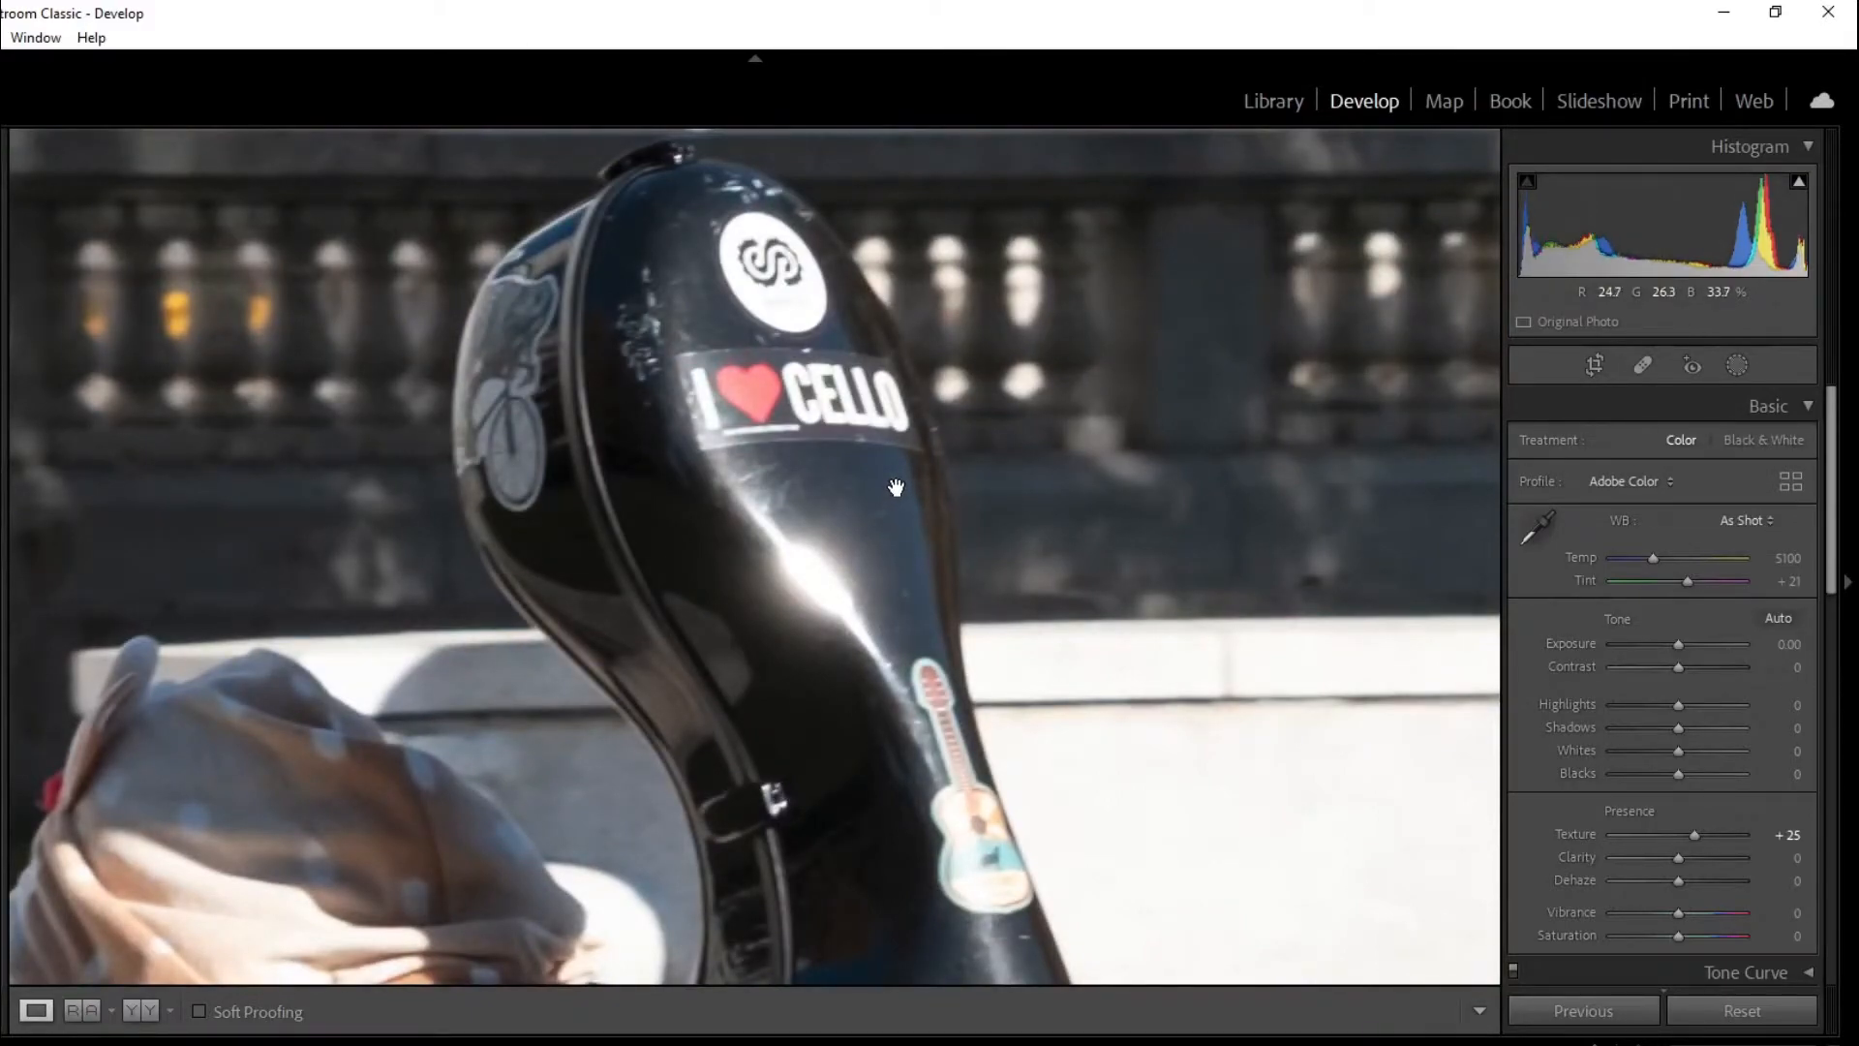
{"action": "left_click_drag", "start_coordinate": [1678, 705], "coordinate": [1644, 707]}
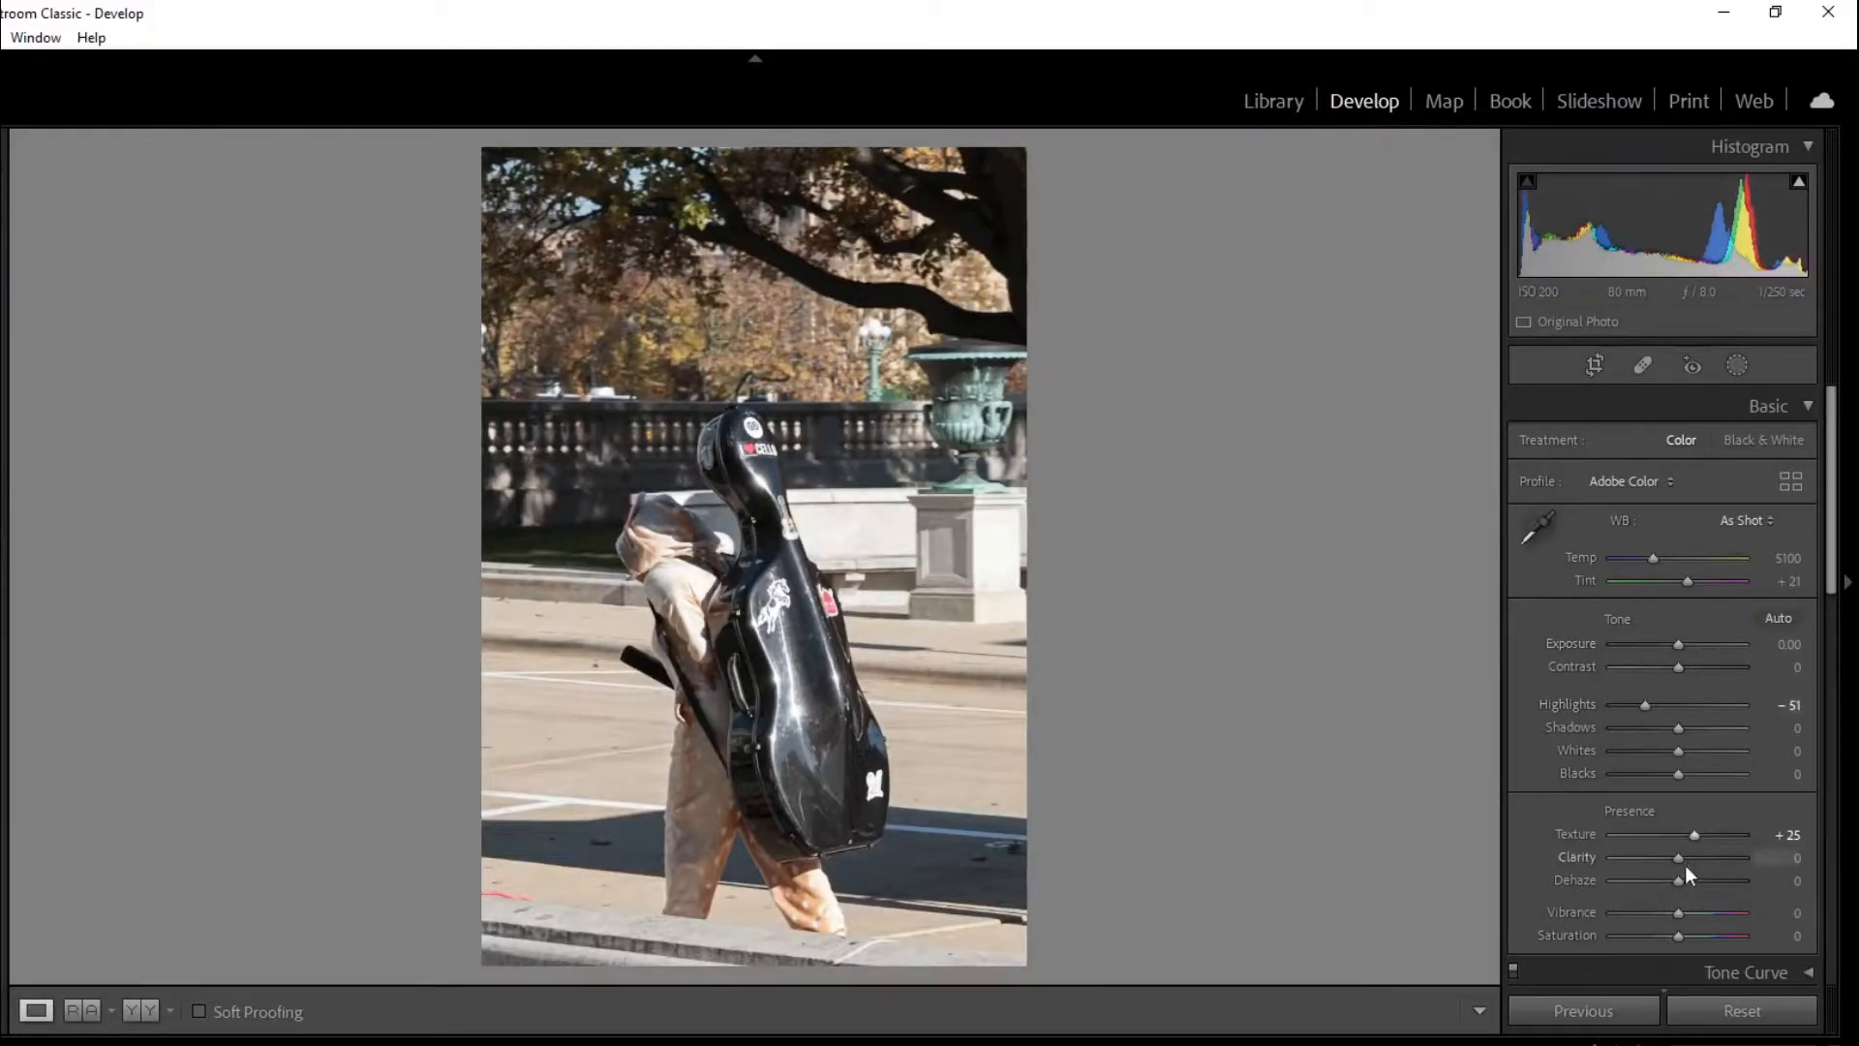
{"action": "left_click_drag", "start_coordinate": [1687, 860], "coordinate": [1688, 881]}
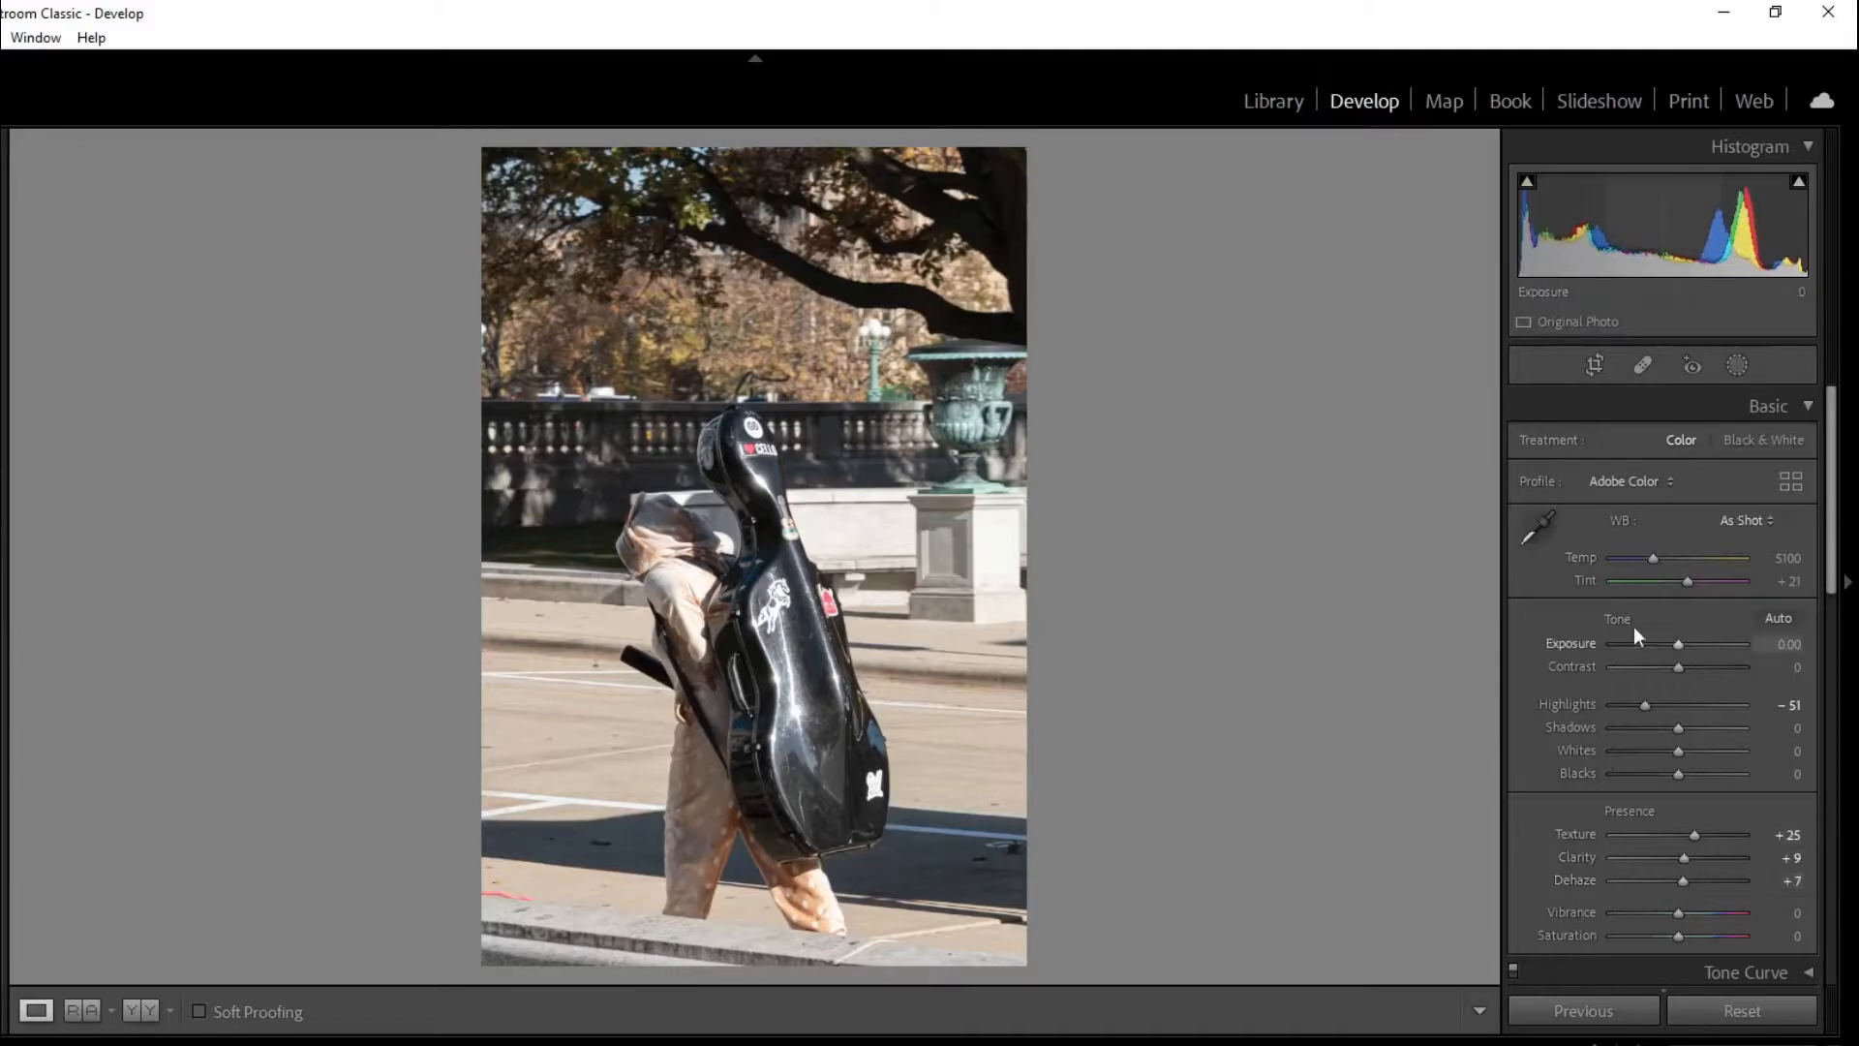
- Tighten the cello photo's crop slightly to trim the upper branches, and set Shadows to -16
{"action": "key", "text": "r"}
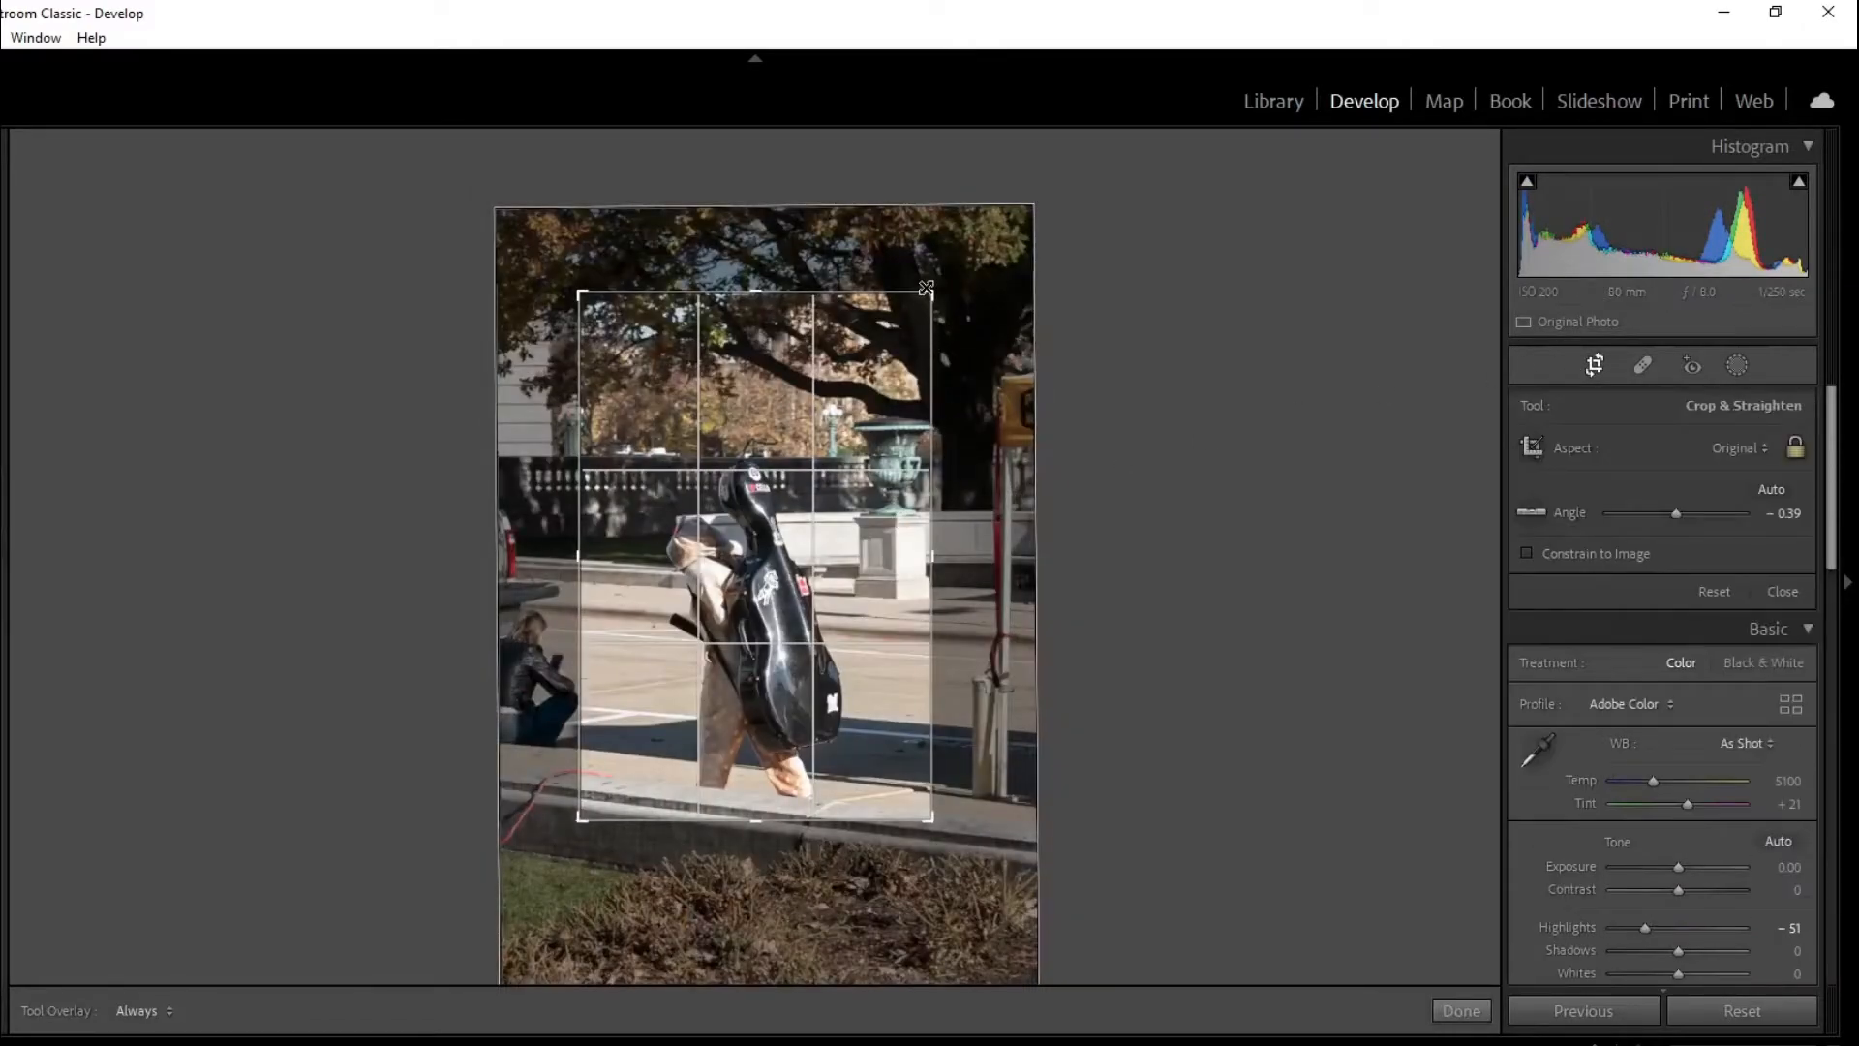
{"action": "double_click", "coordinate": [731, 384]}
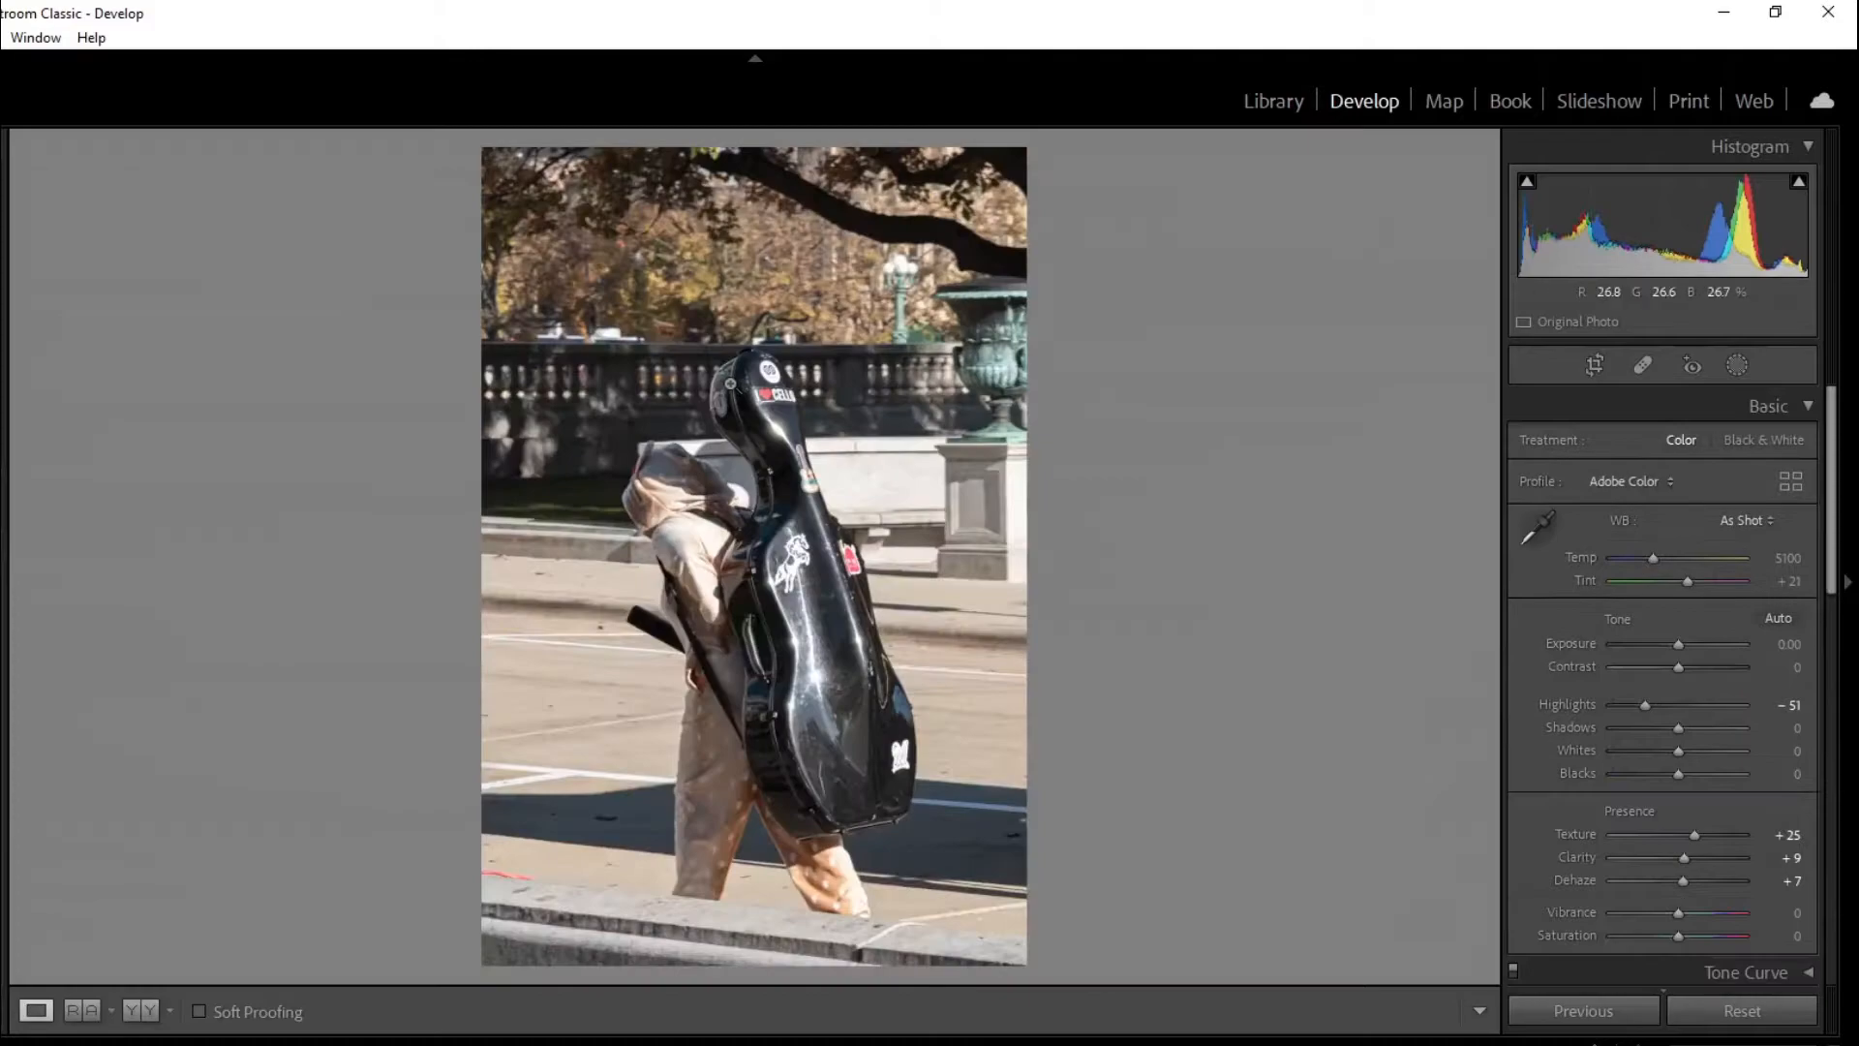
{"action": "left_click_drag", "start_coordinate": [1659, 732], "coordinate": [1667, 729]}
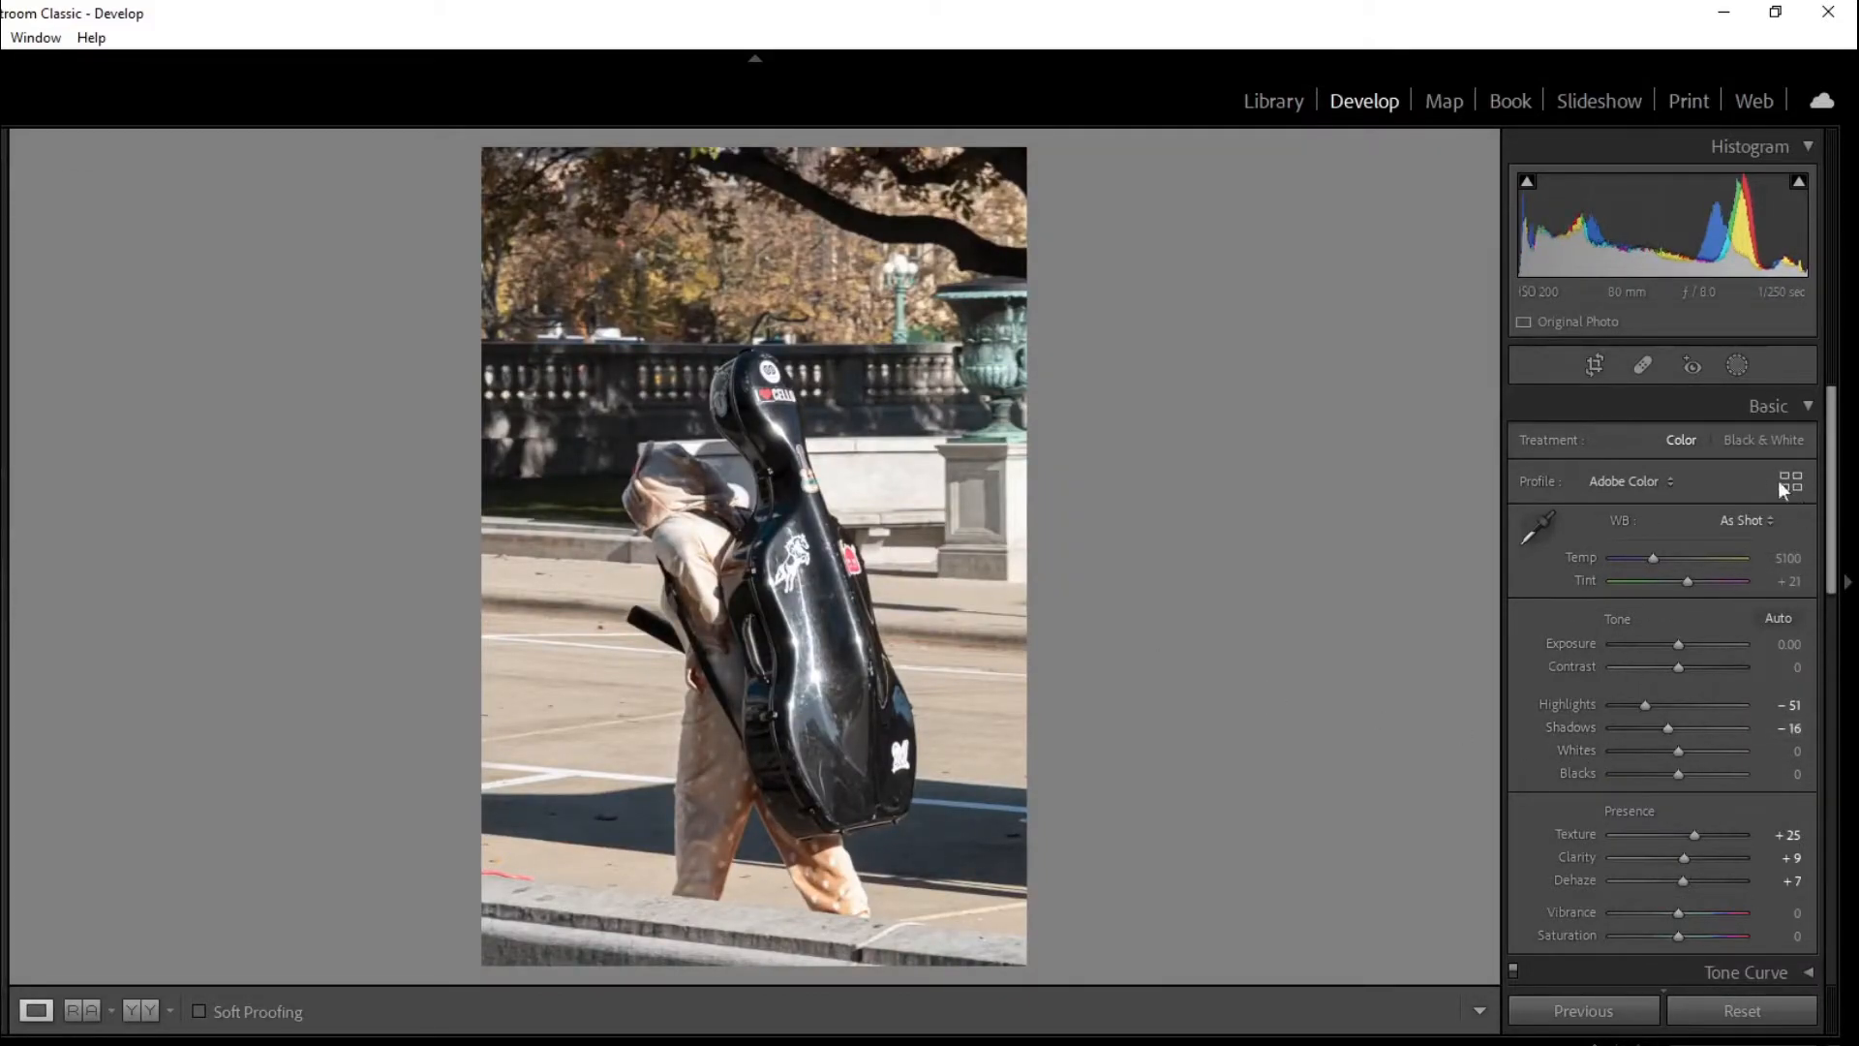
- Preview the cello photo in Black & White, return it to Color, and set Vibrance to +23
{"action": "left_click", "coordinate": [1756, 444]}
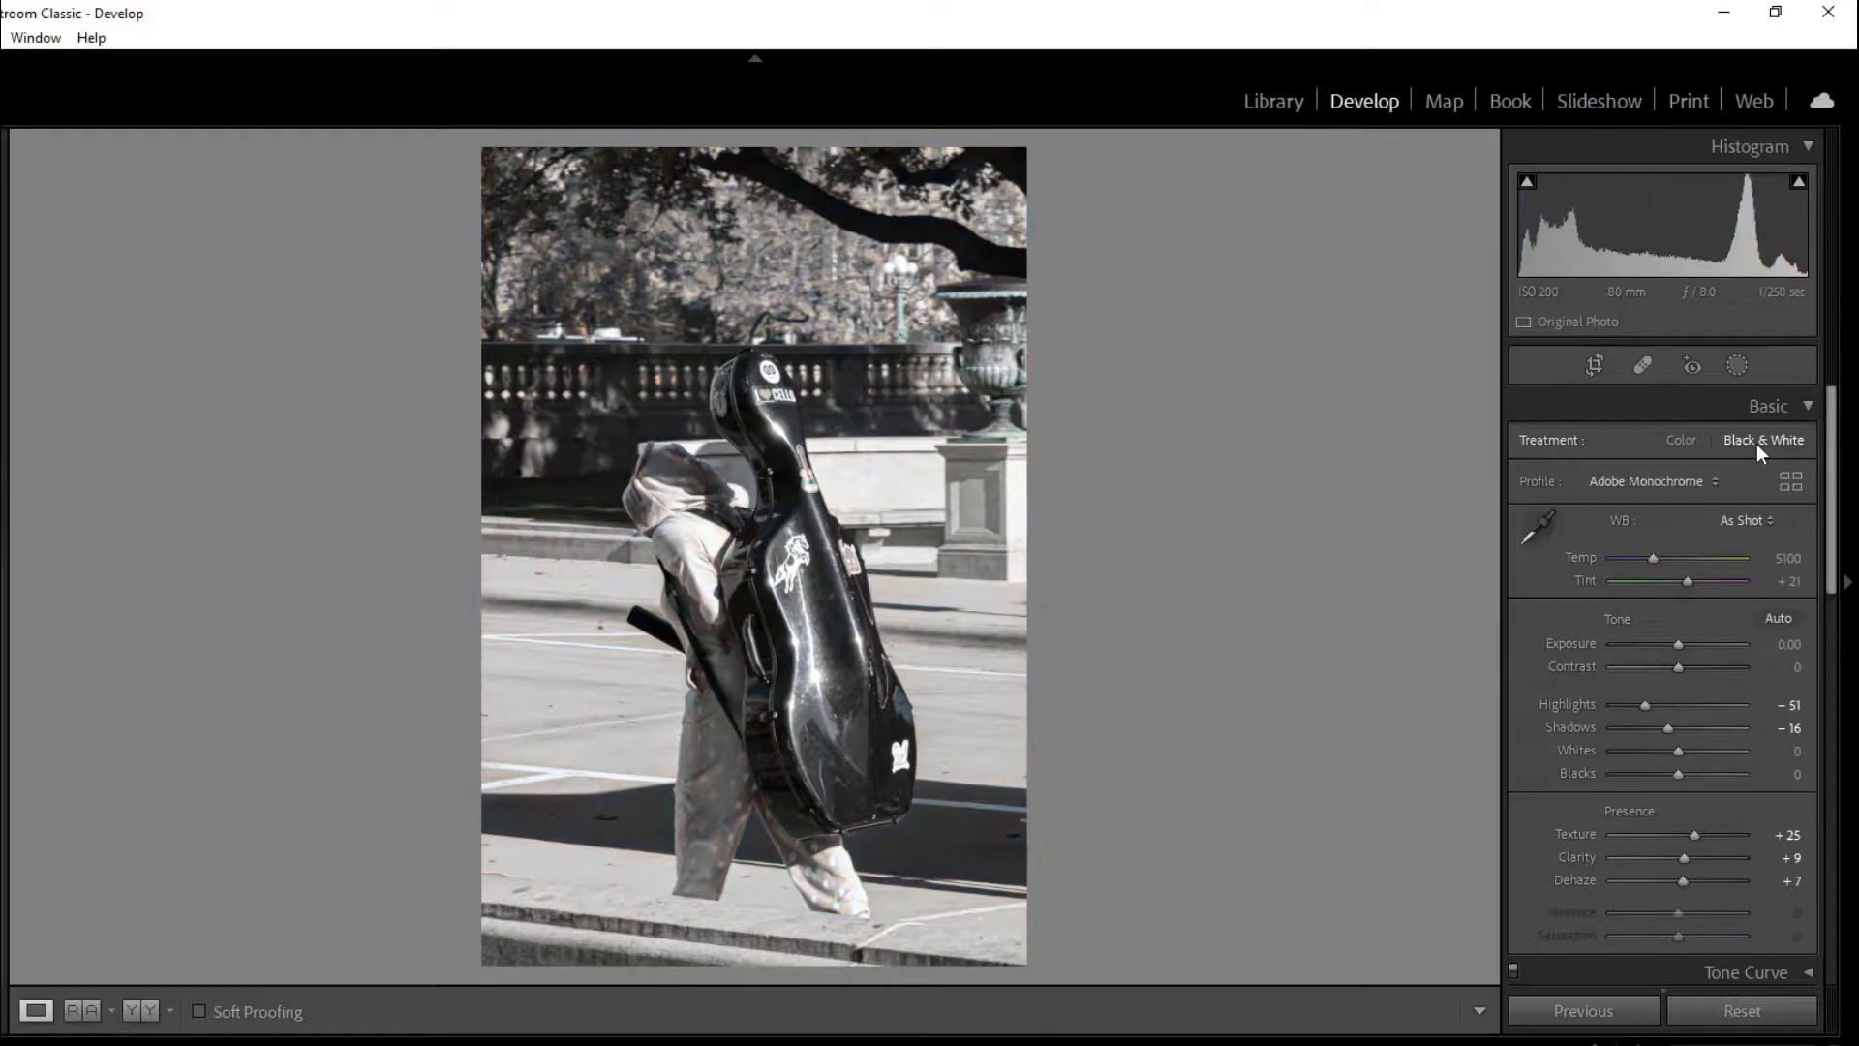
{"action": "left_click", "coordinate": [1679, 448]}
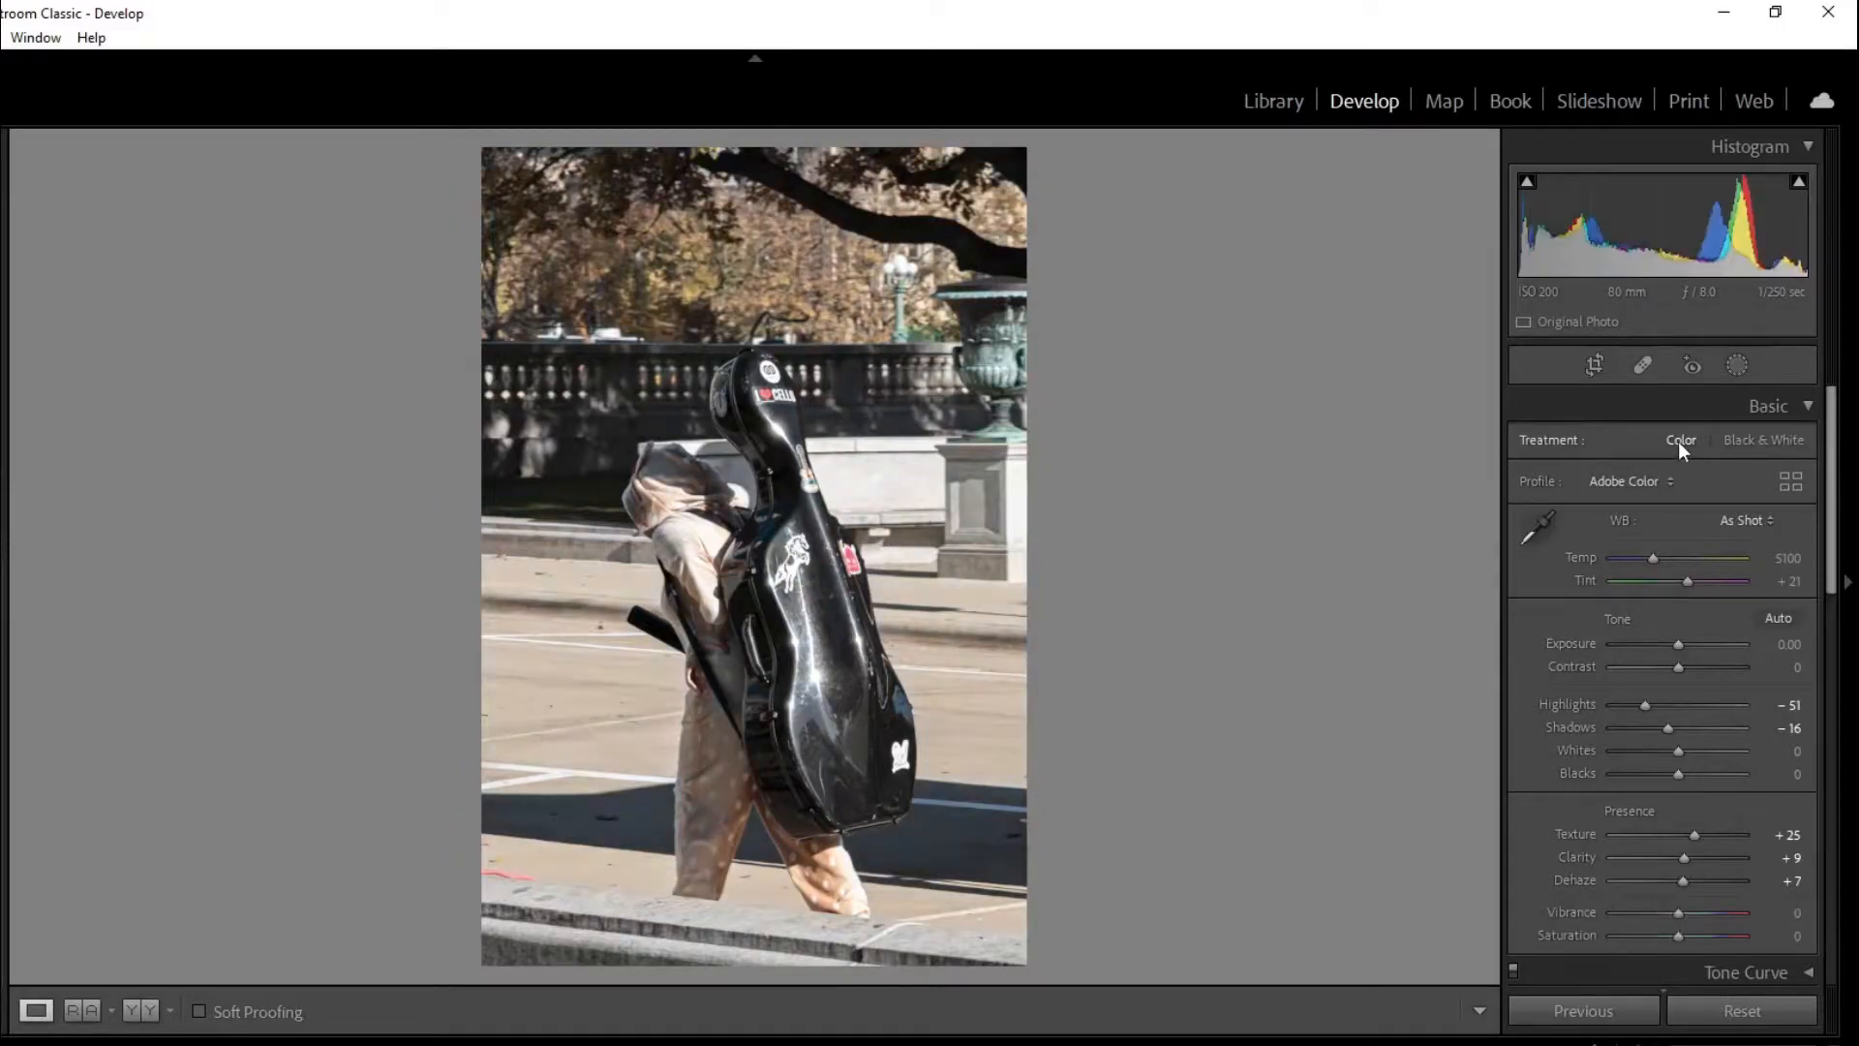
{"action": "left_click_drag", "start_coordinate": [1689, 919], "coordinate": [1694, 918]}
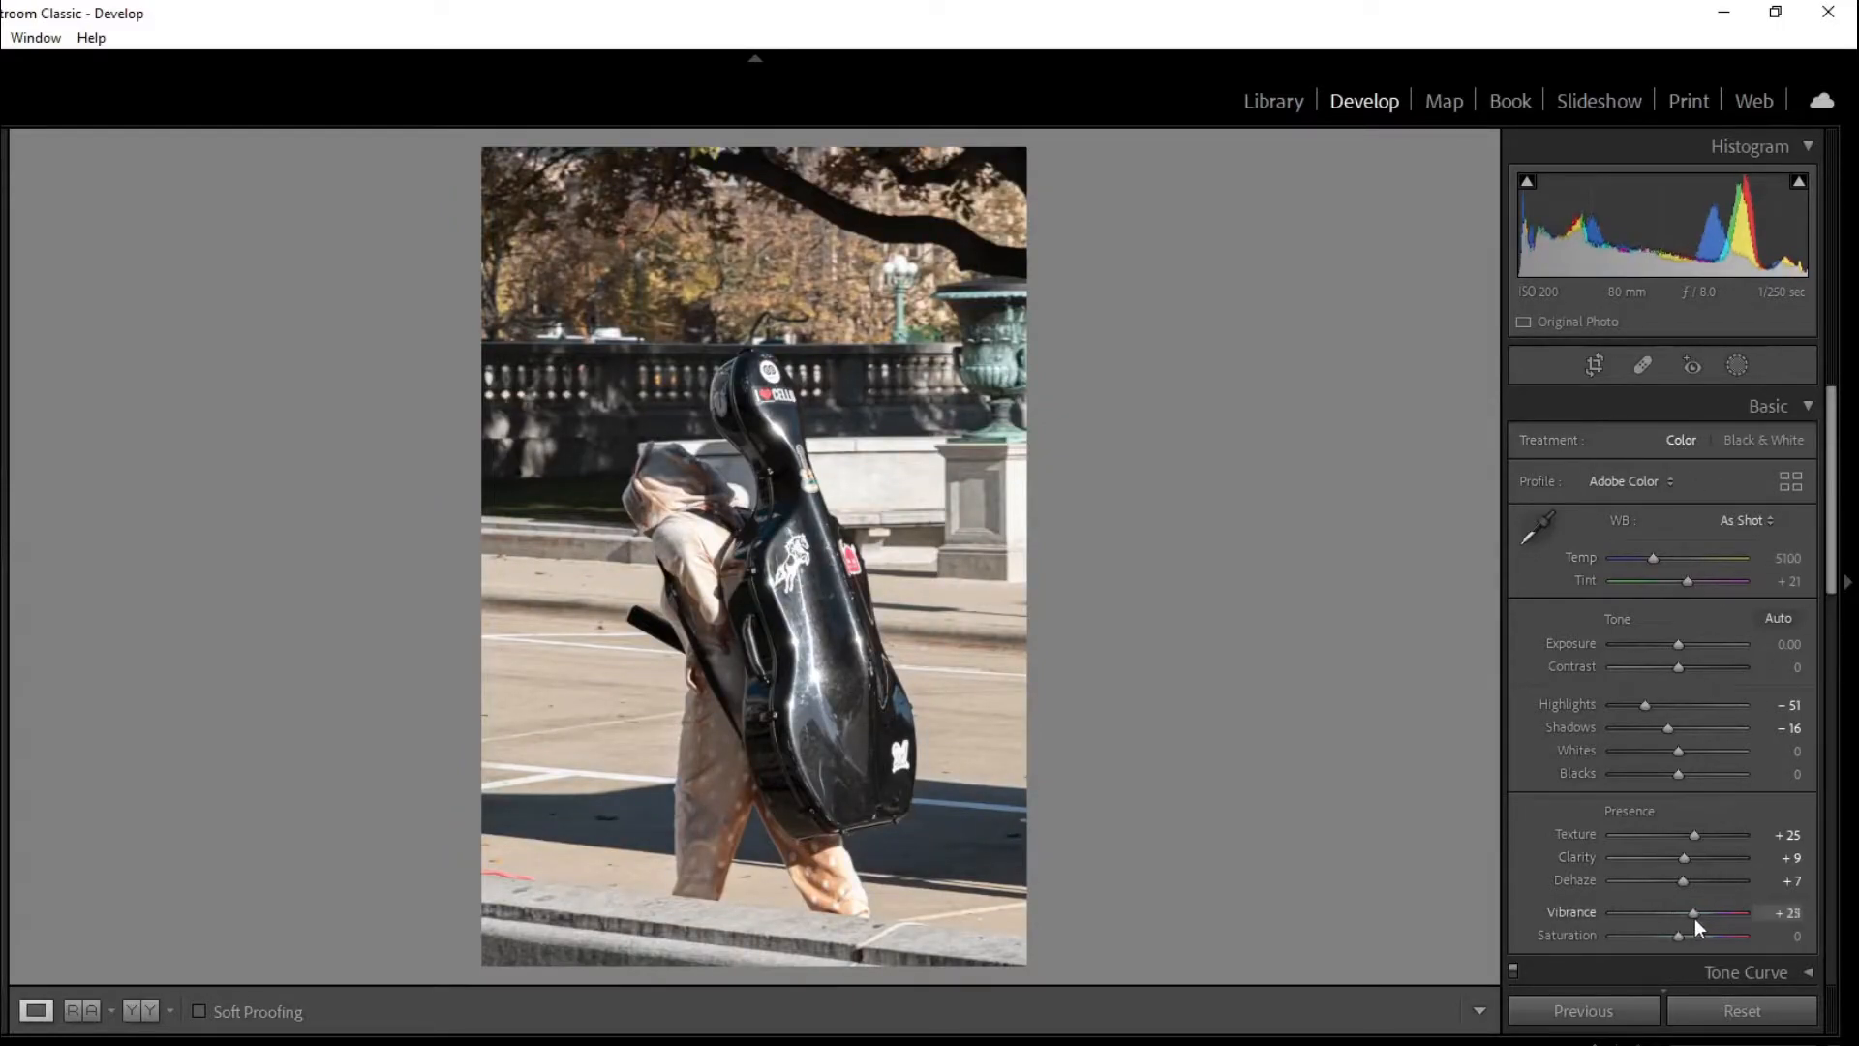
- Crop the next photo, the costumed brass band, closer around the musicians at the original aspect, excluding the bystander and parked car
{"action": "key", "text": "Right"}
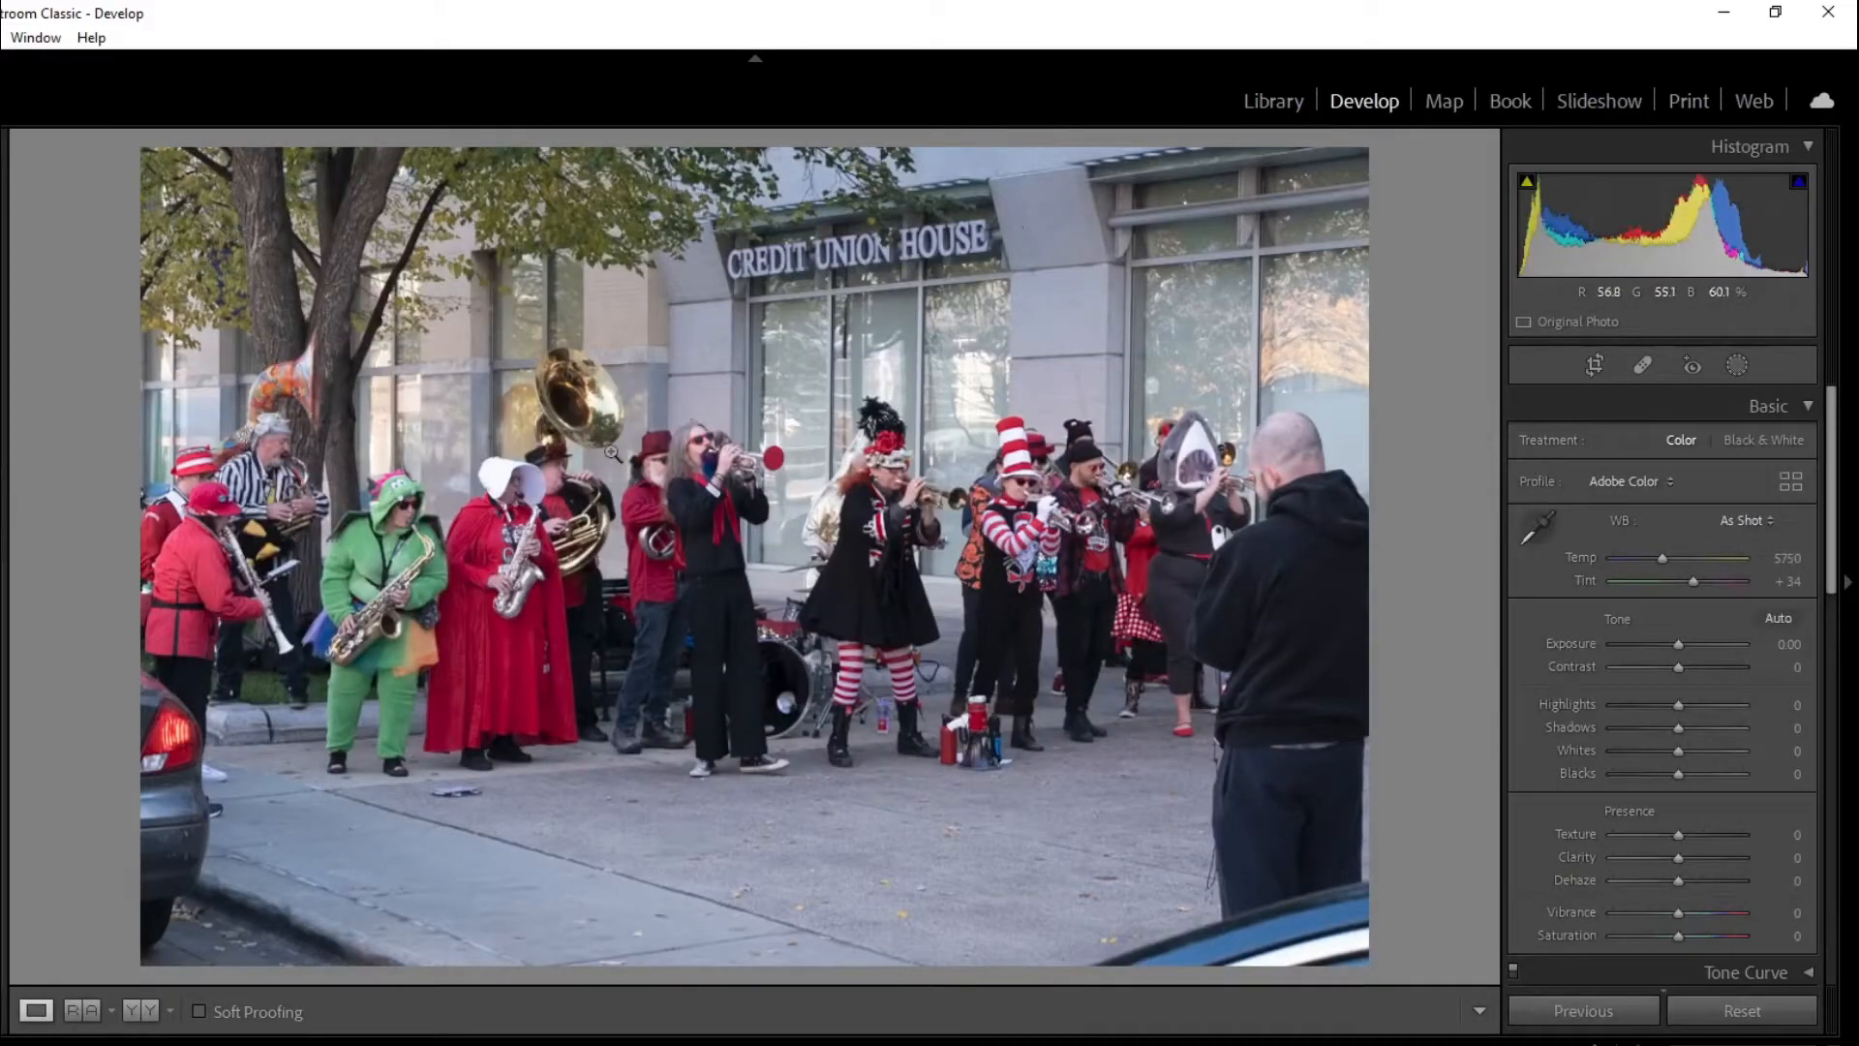
{"action": "left_click", "coordinate": [1595, 368]}
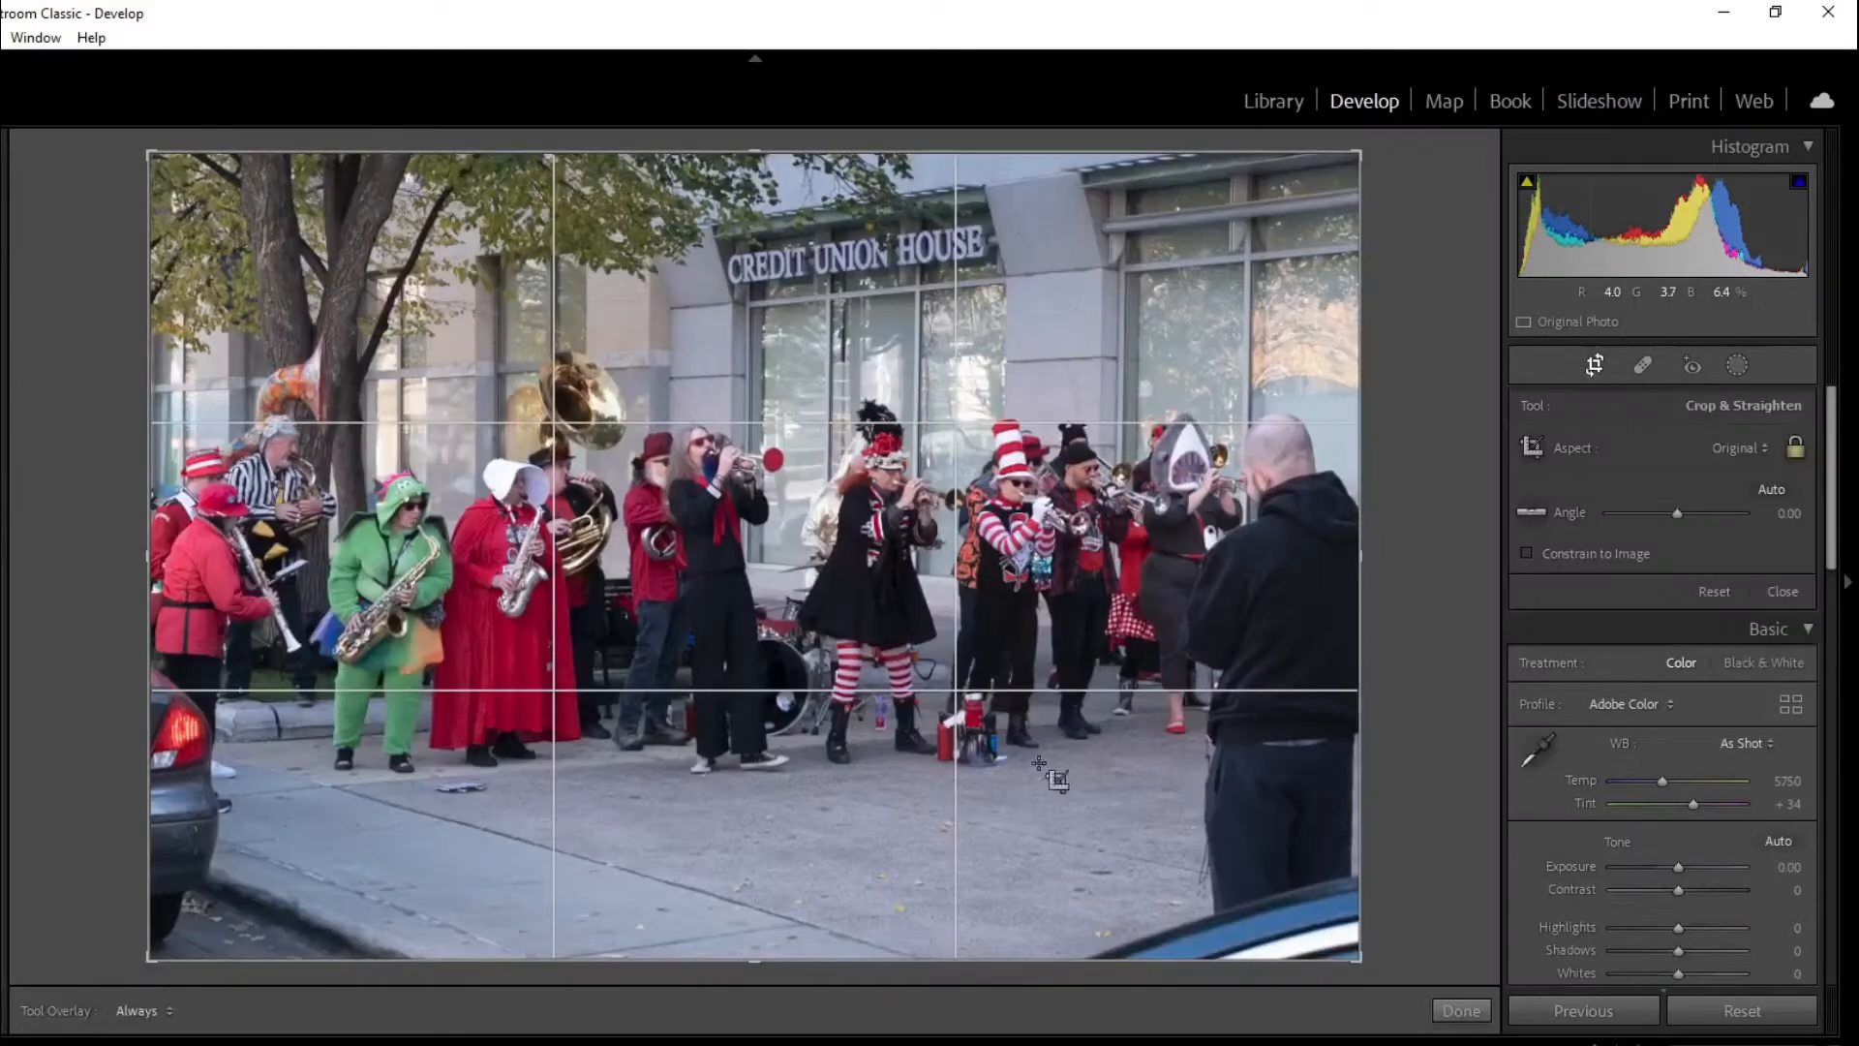
{"action": "left_click_drag", "start_coordinate": [1374, 961], "coordinate": [1245, 884]}
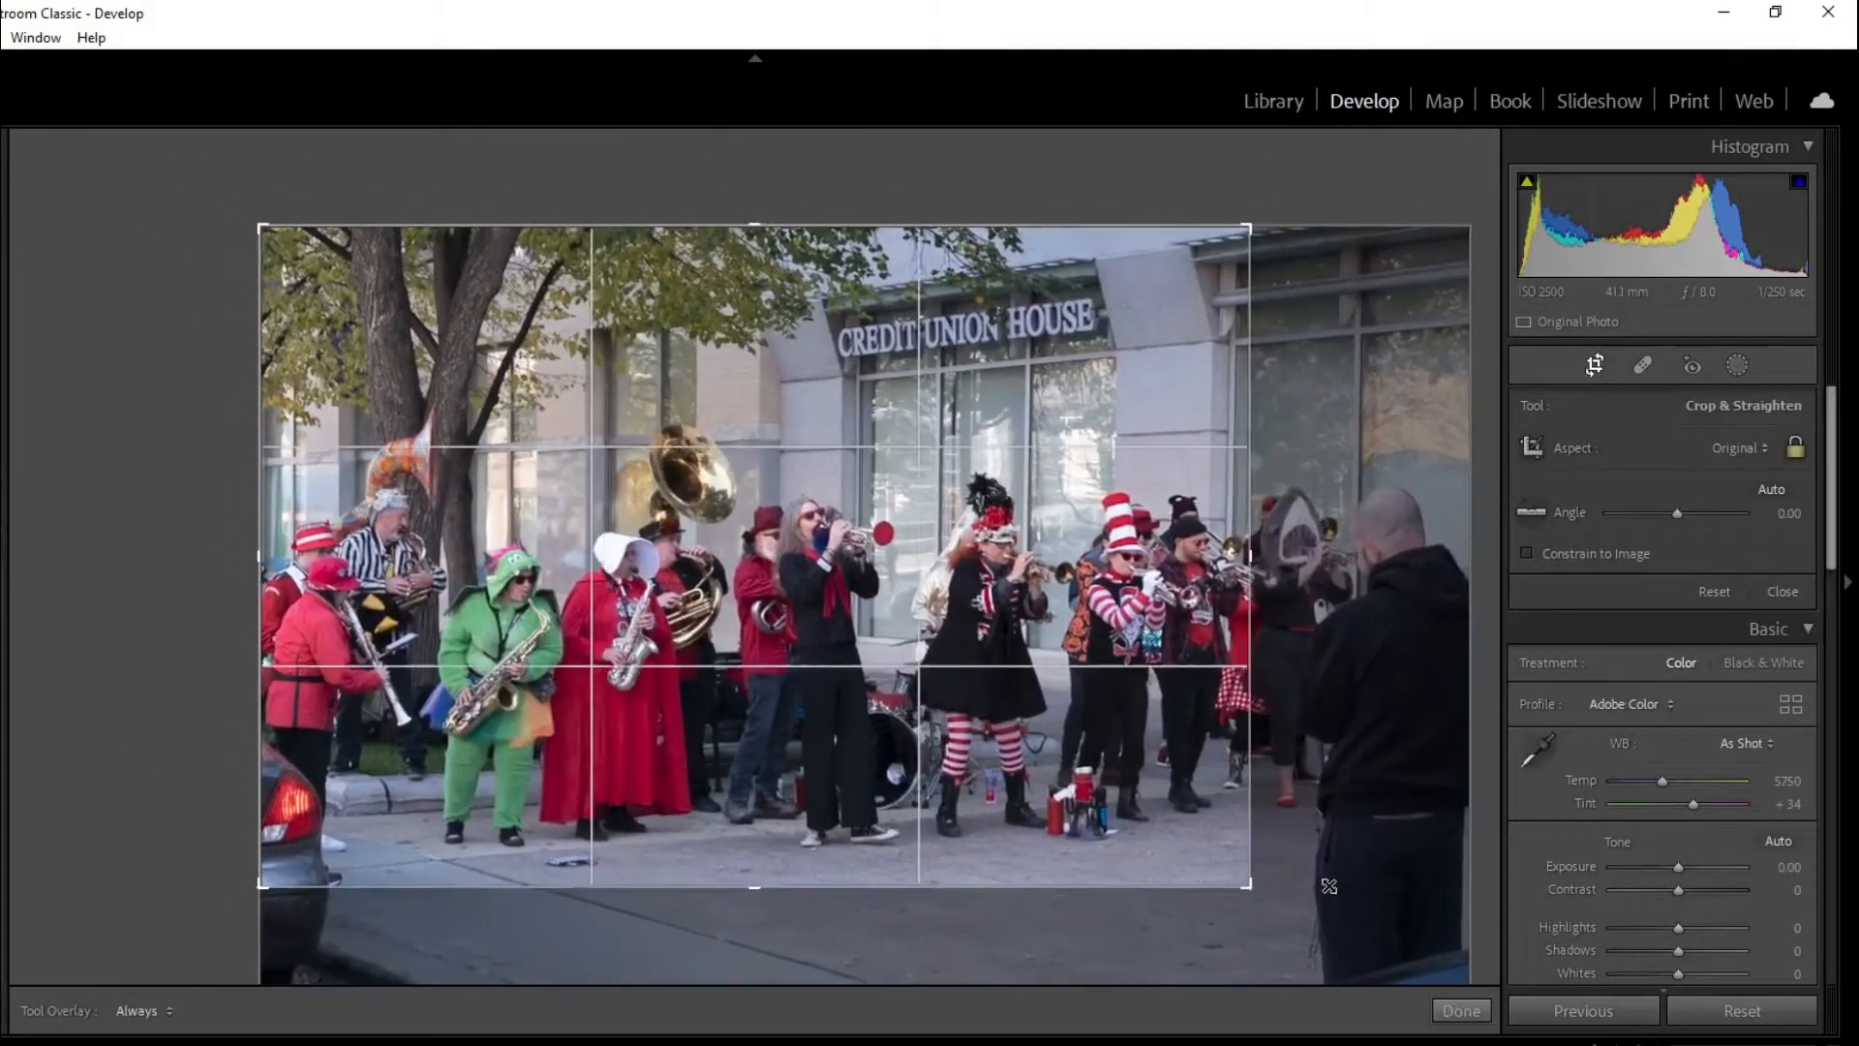
{"action": "left_click_drag", "start_coordinate": [1136, 800], "coordinate": [1071, 734]}
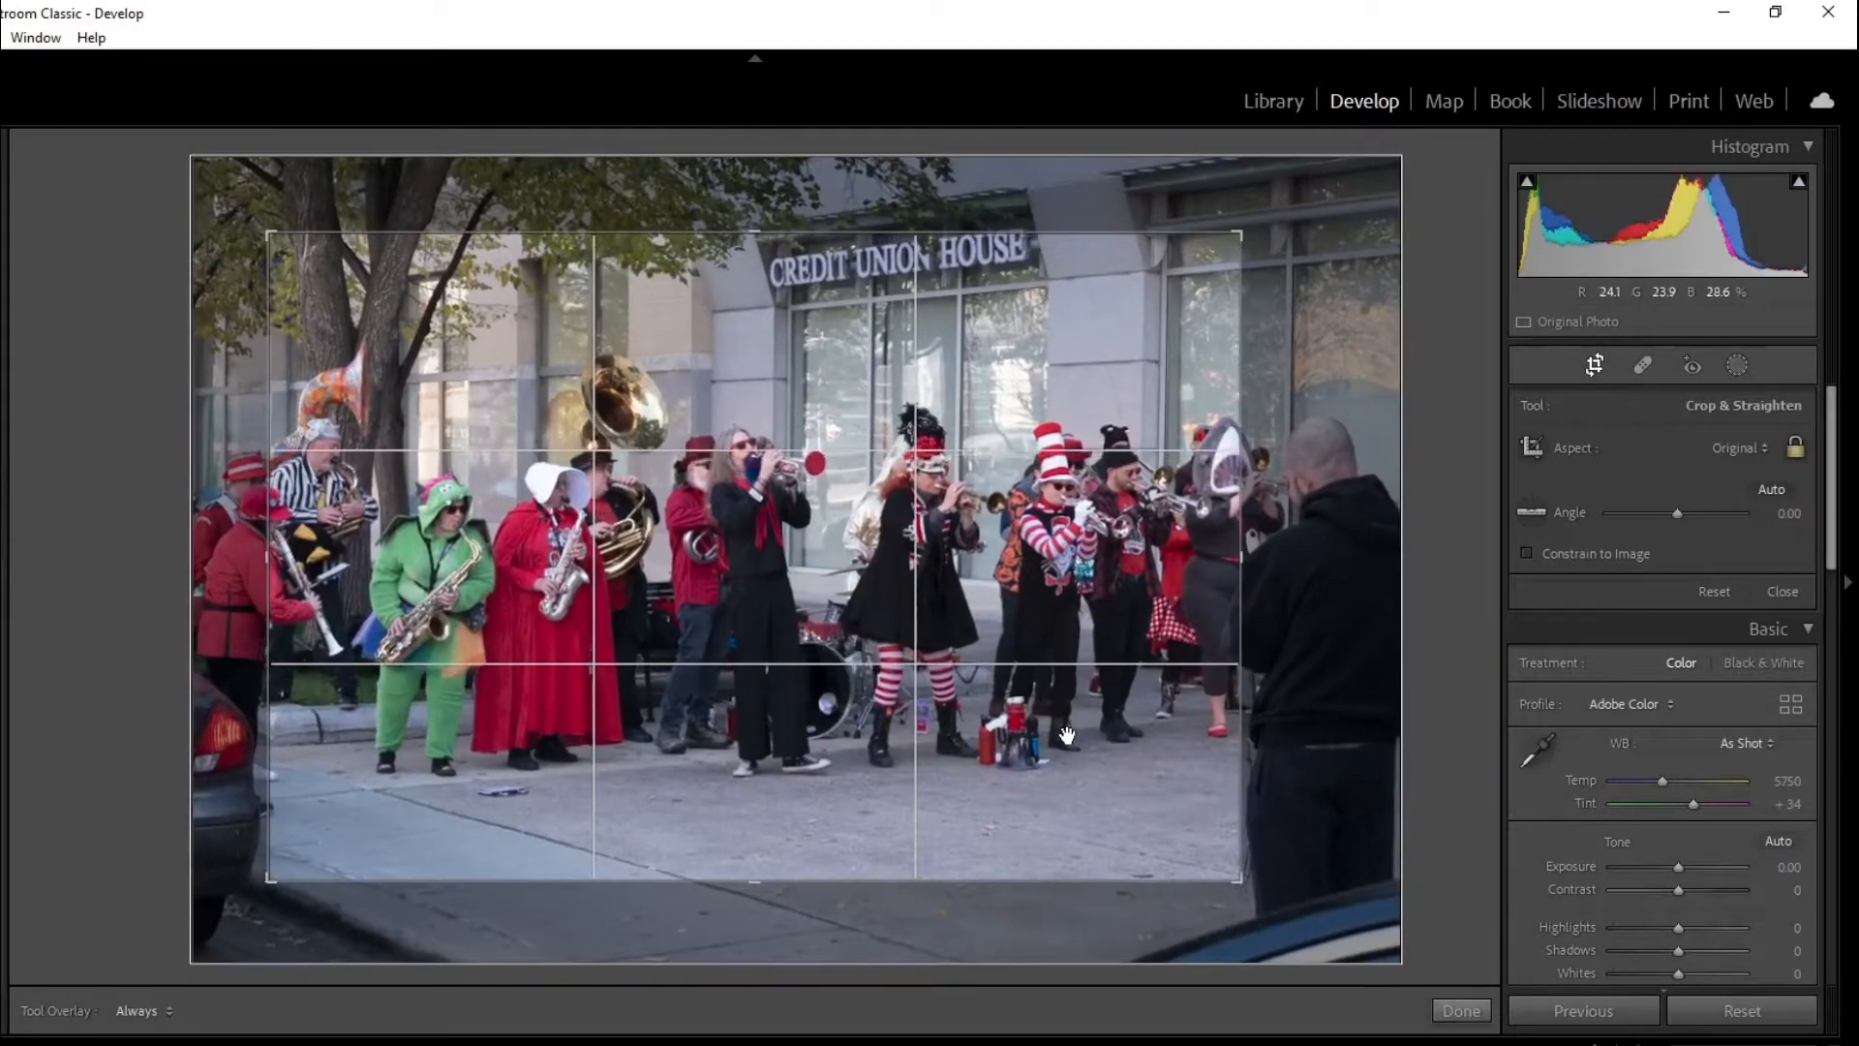
{"action": "left_click_drag", "start_coordinate": [1233, 243], "coordinate": [1159, 292]}
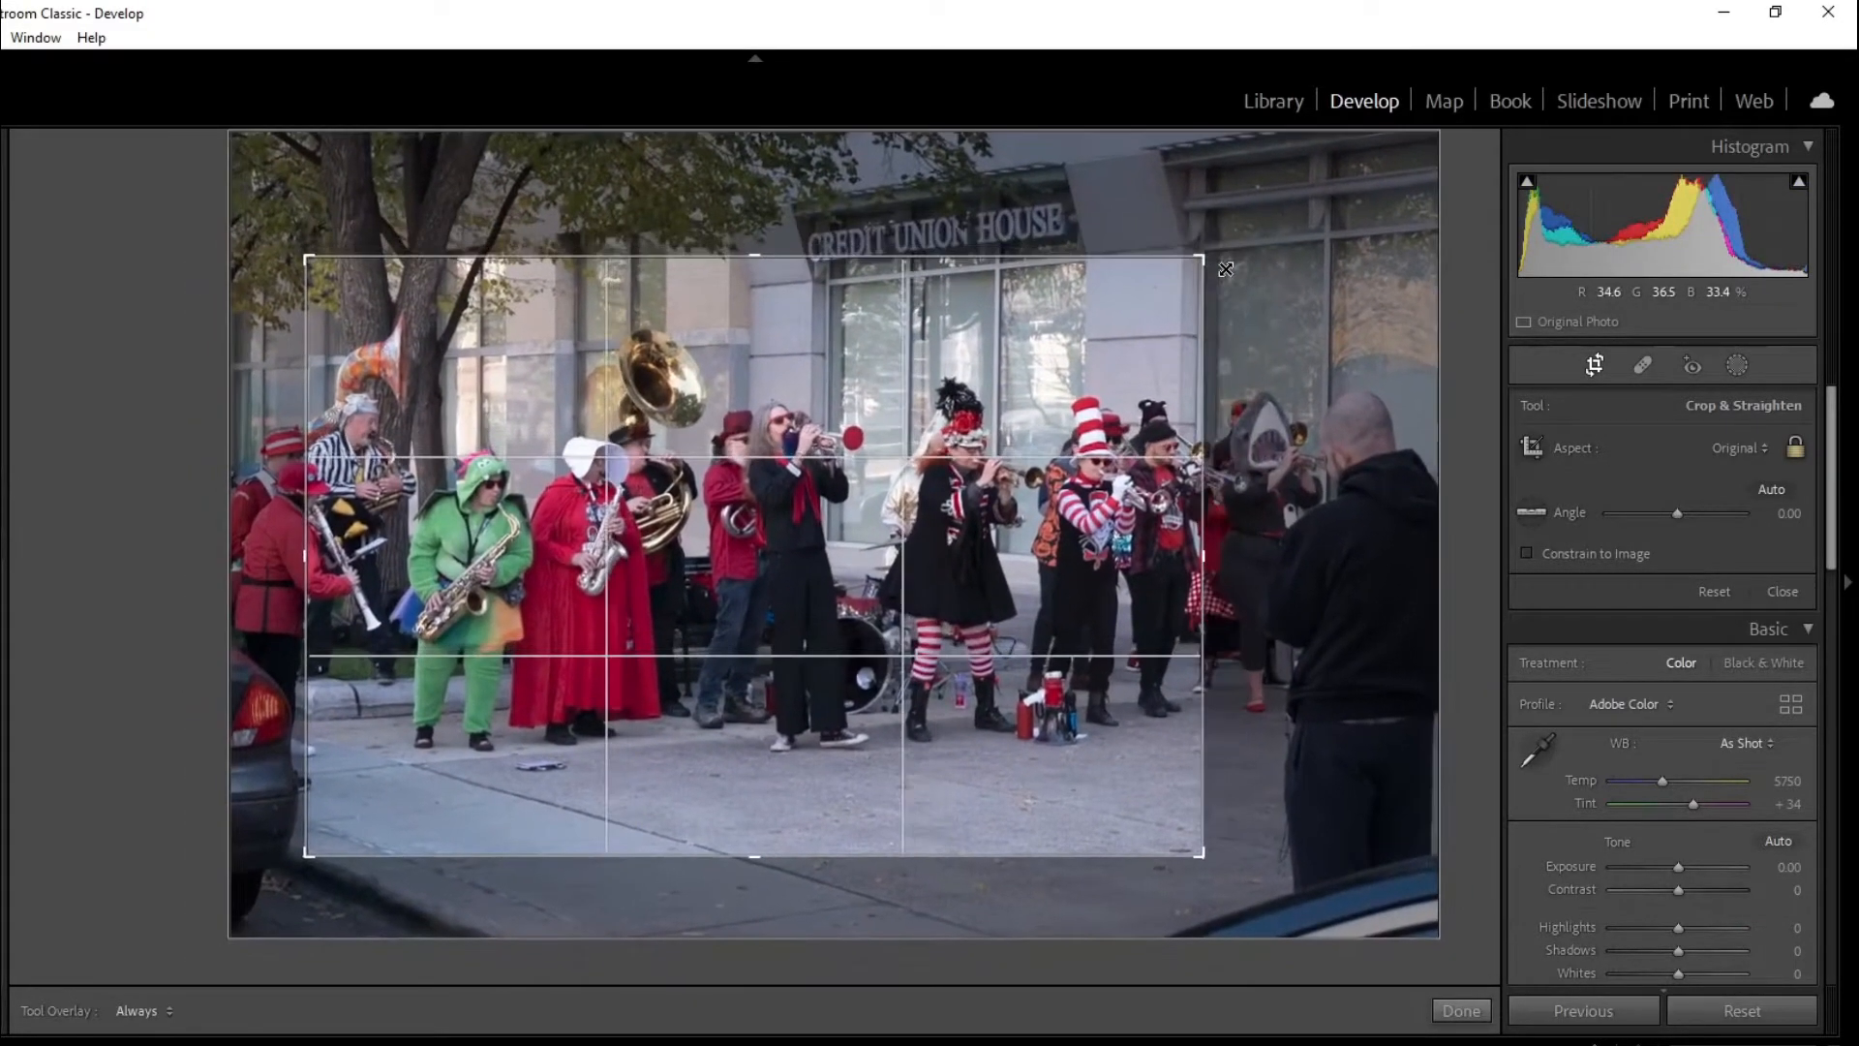
{"action": "mouse_move", "coordinate": [1024, 356]}
{"action": "left_mouse_down"}
{"action": "mouse_move", "coordinate": [990, 354]}
{"action": "mouse_move", "coordinate": [1006, 358]}
{"action": "left_mouse_up"}
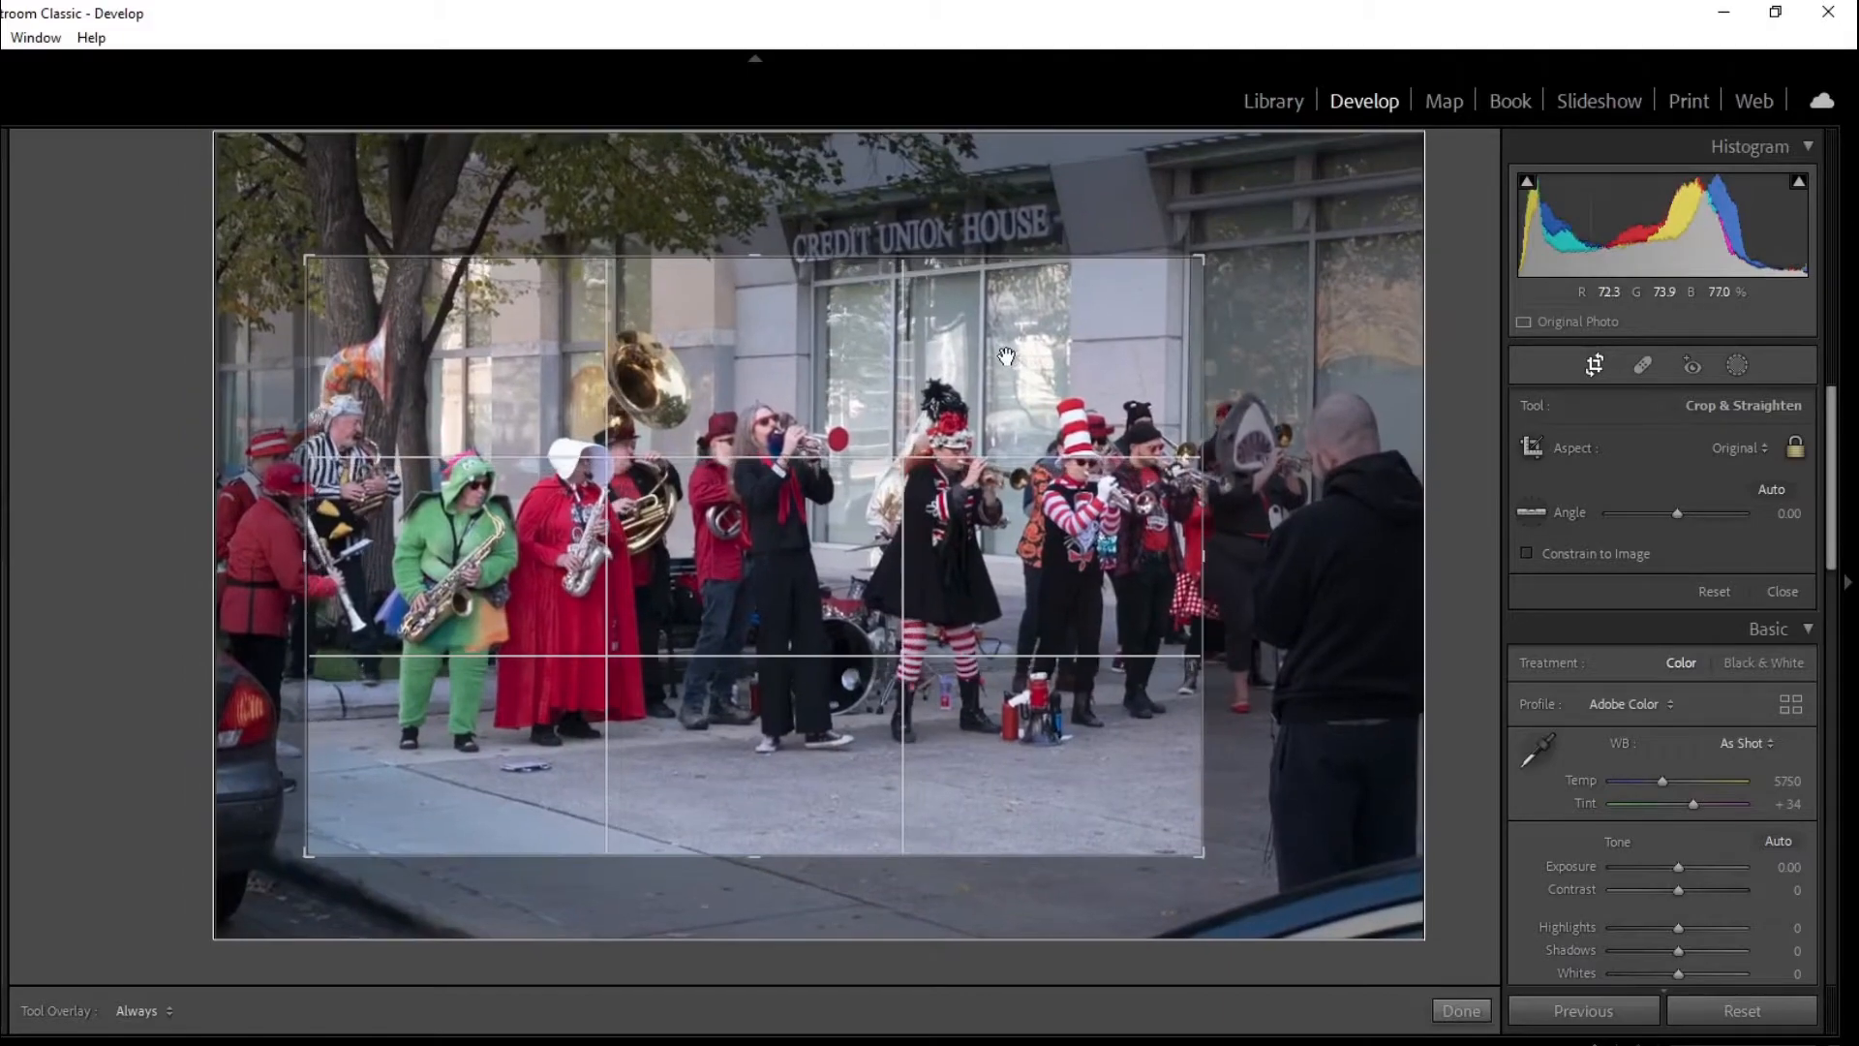
{"action": "key", "text": "Return"}
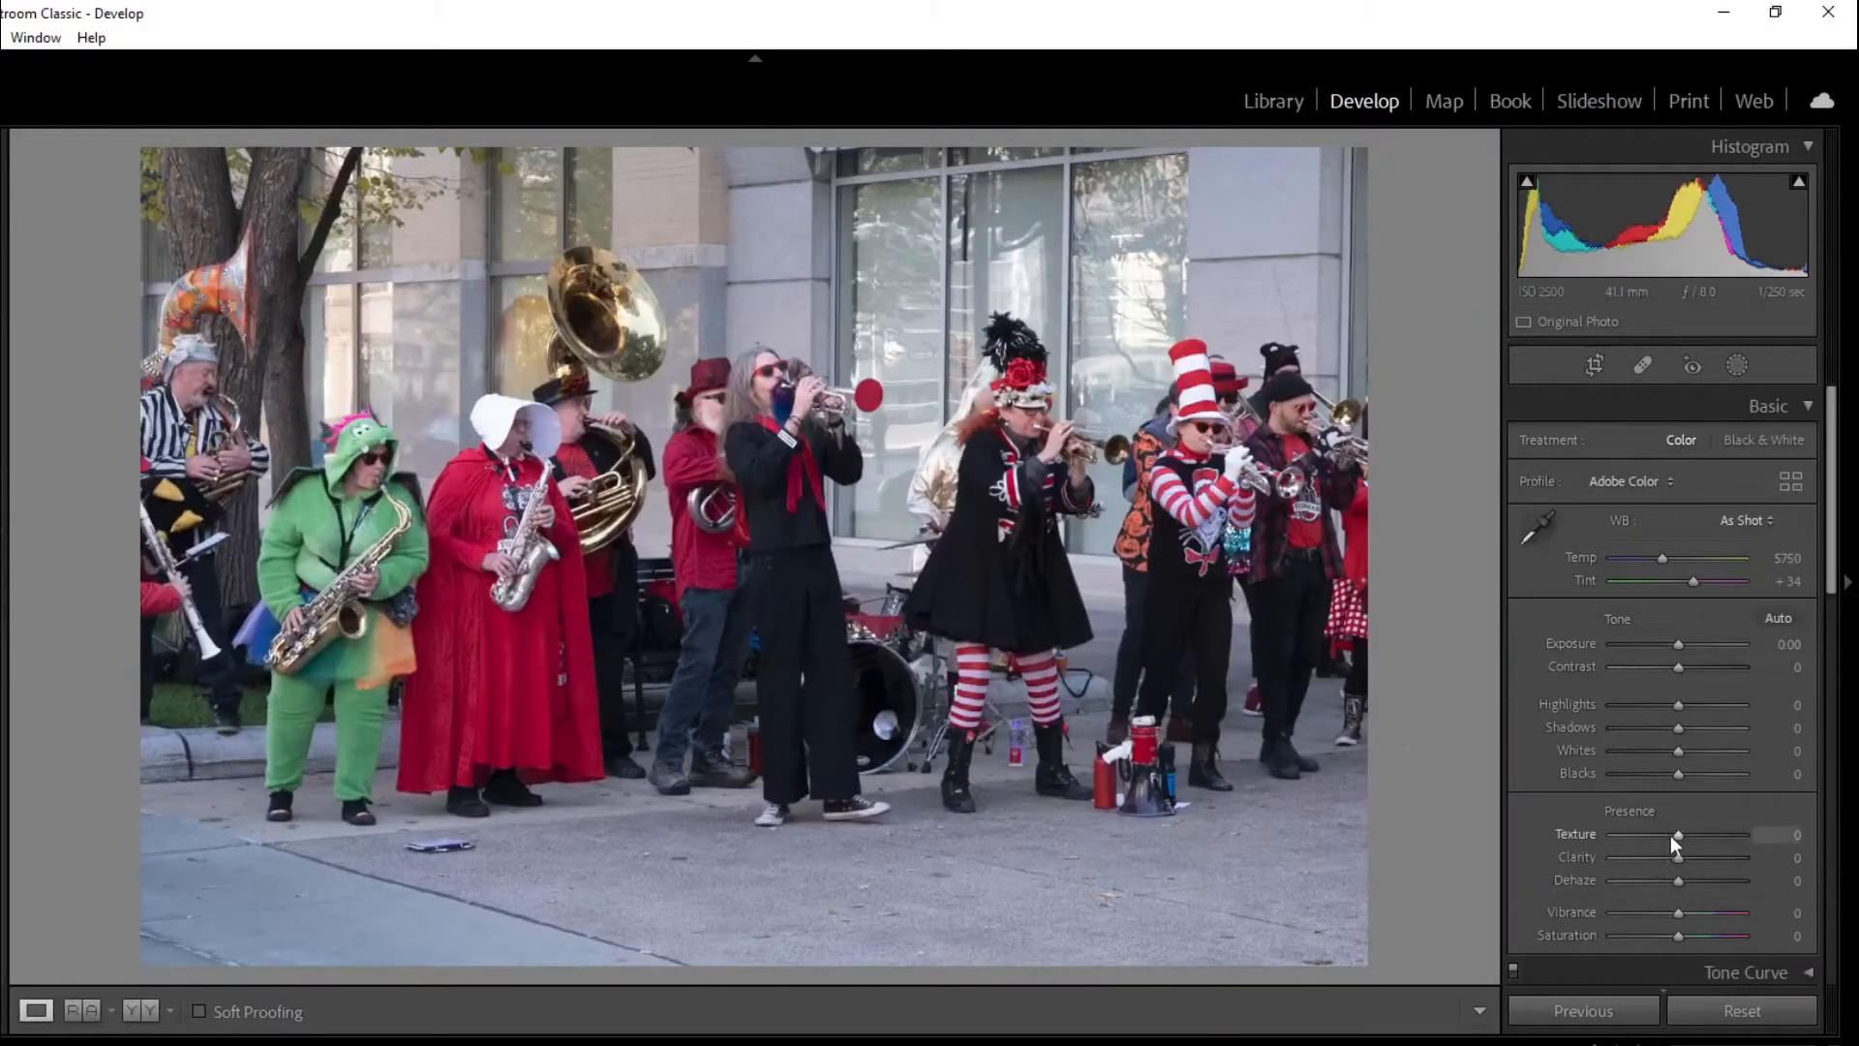
- Set the brass band photo's Texture to +26, Exposure to +0.26, Clarity to +9 and Vibrance to +23
{"action": "left_click", "coordinate": [1695, 837]}
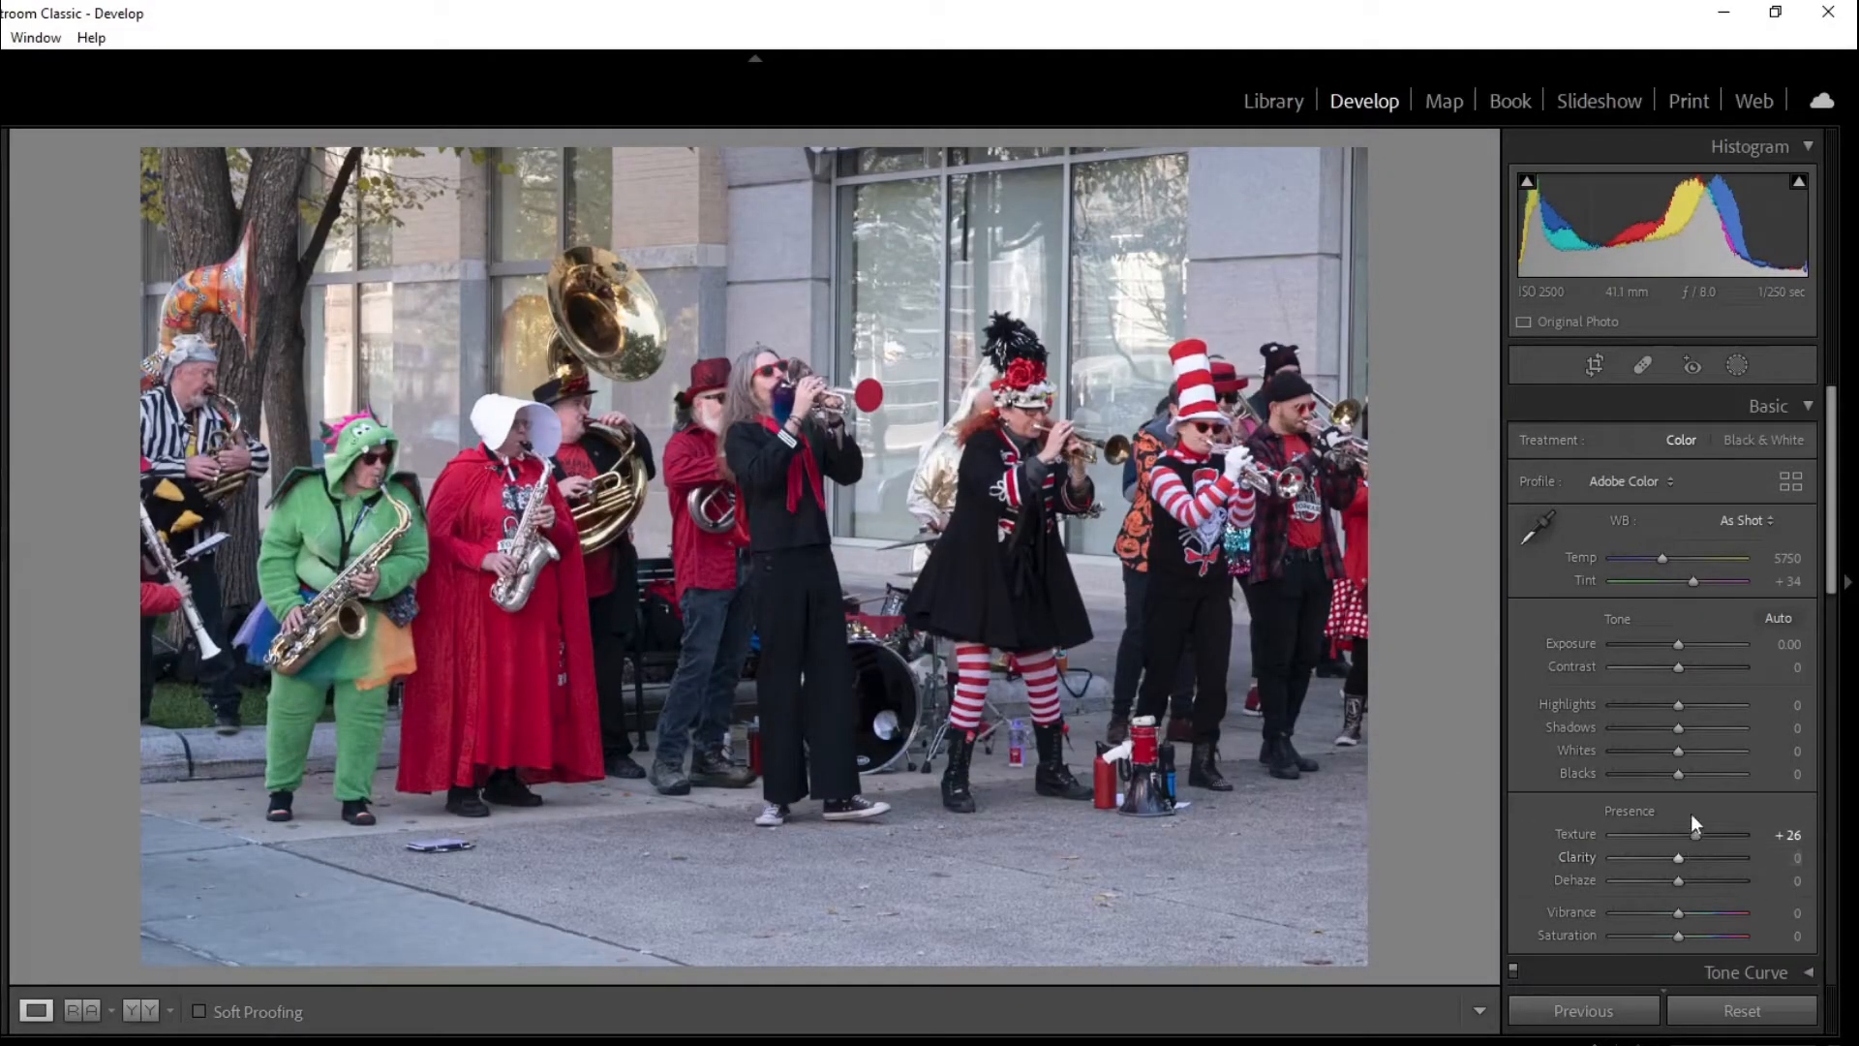
{"action": "left_click_drag", "start_coordinate": [1681, 643], "coordinate": [1684, 641]}
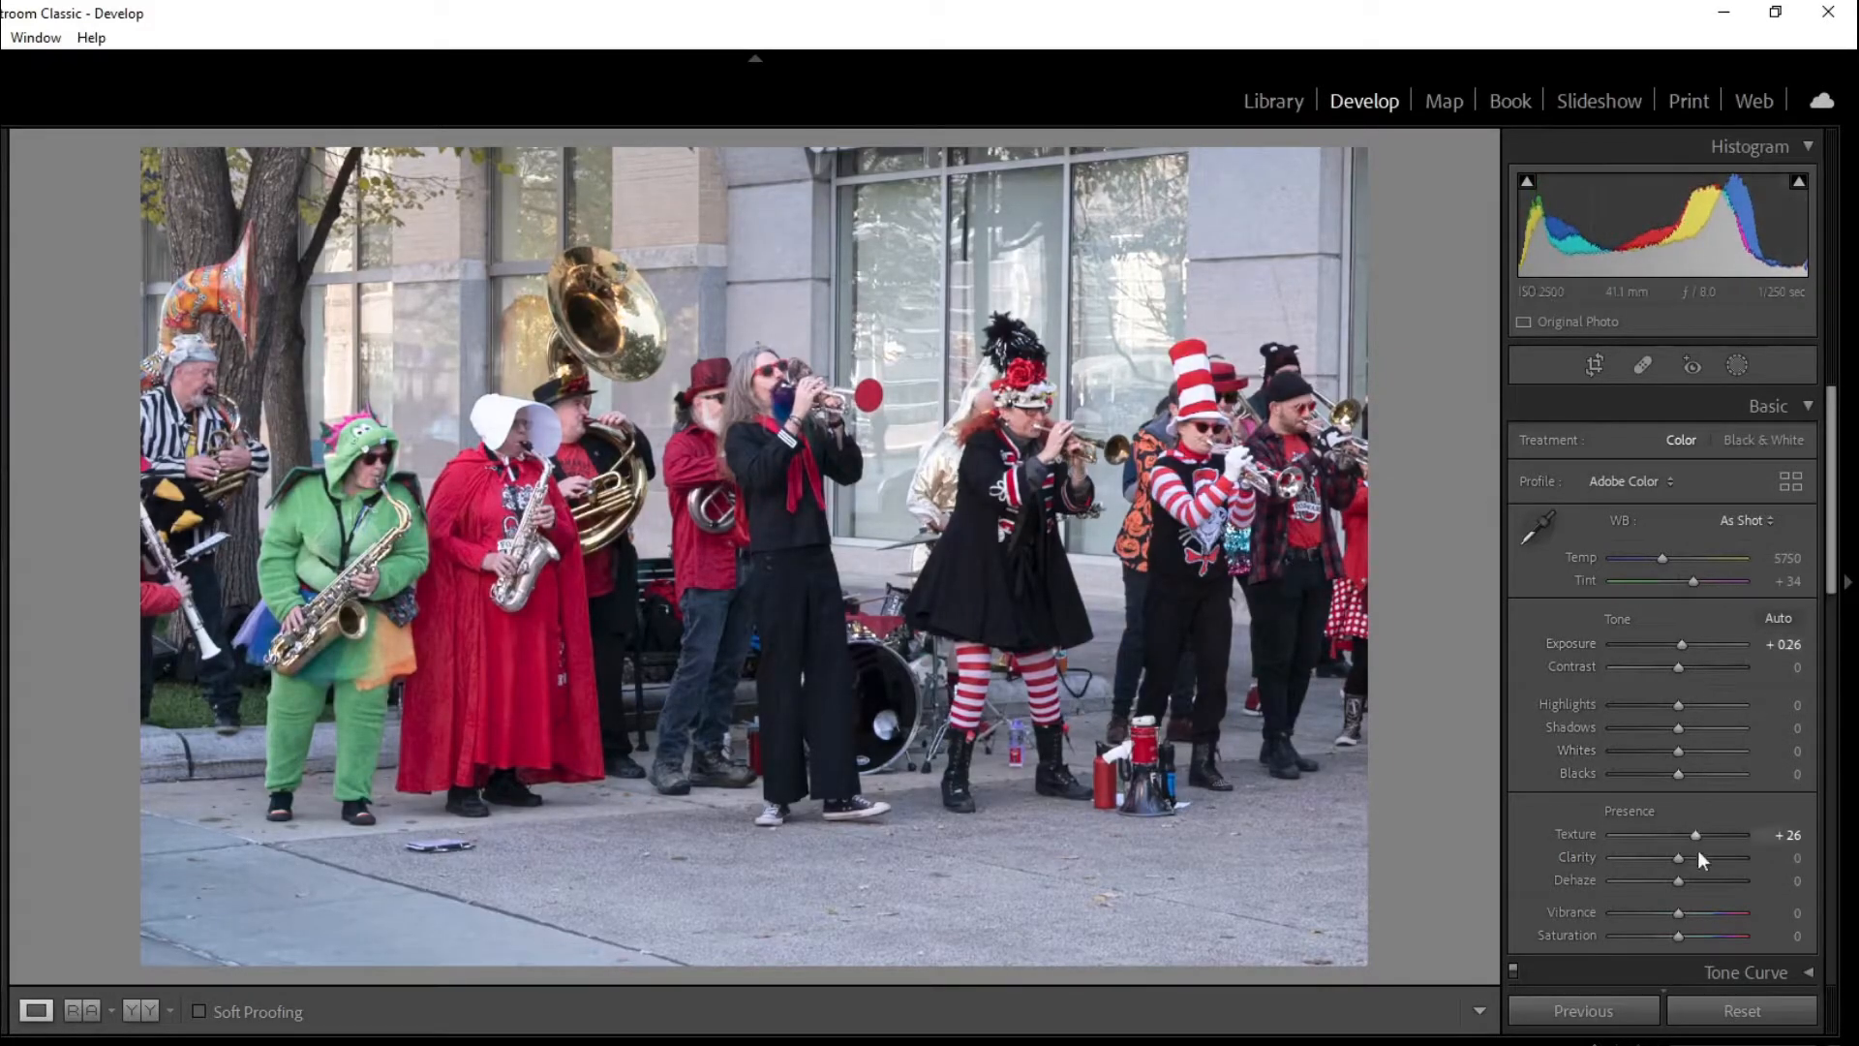
{"action": "left_click_drag", "start_coordinate": [1681, 857], "coordinate": [1695, 911]}
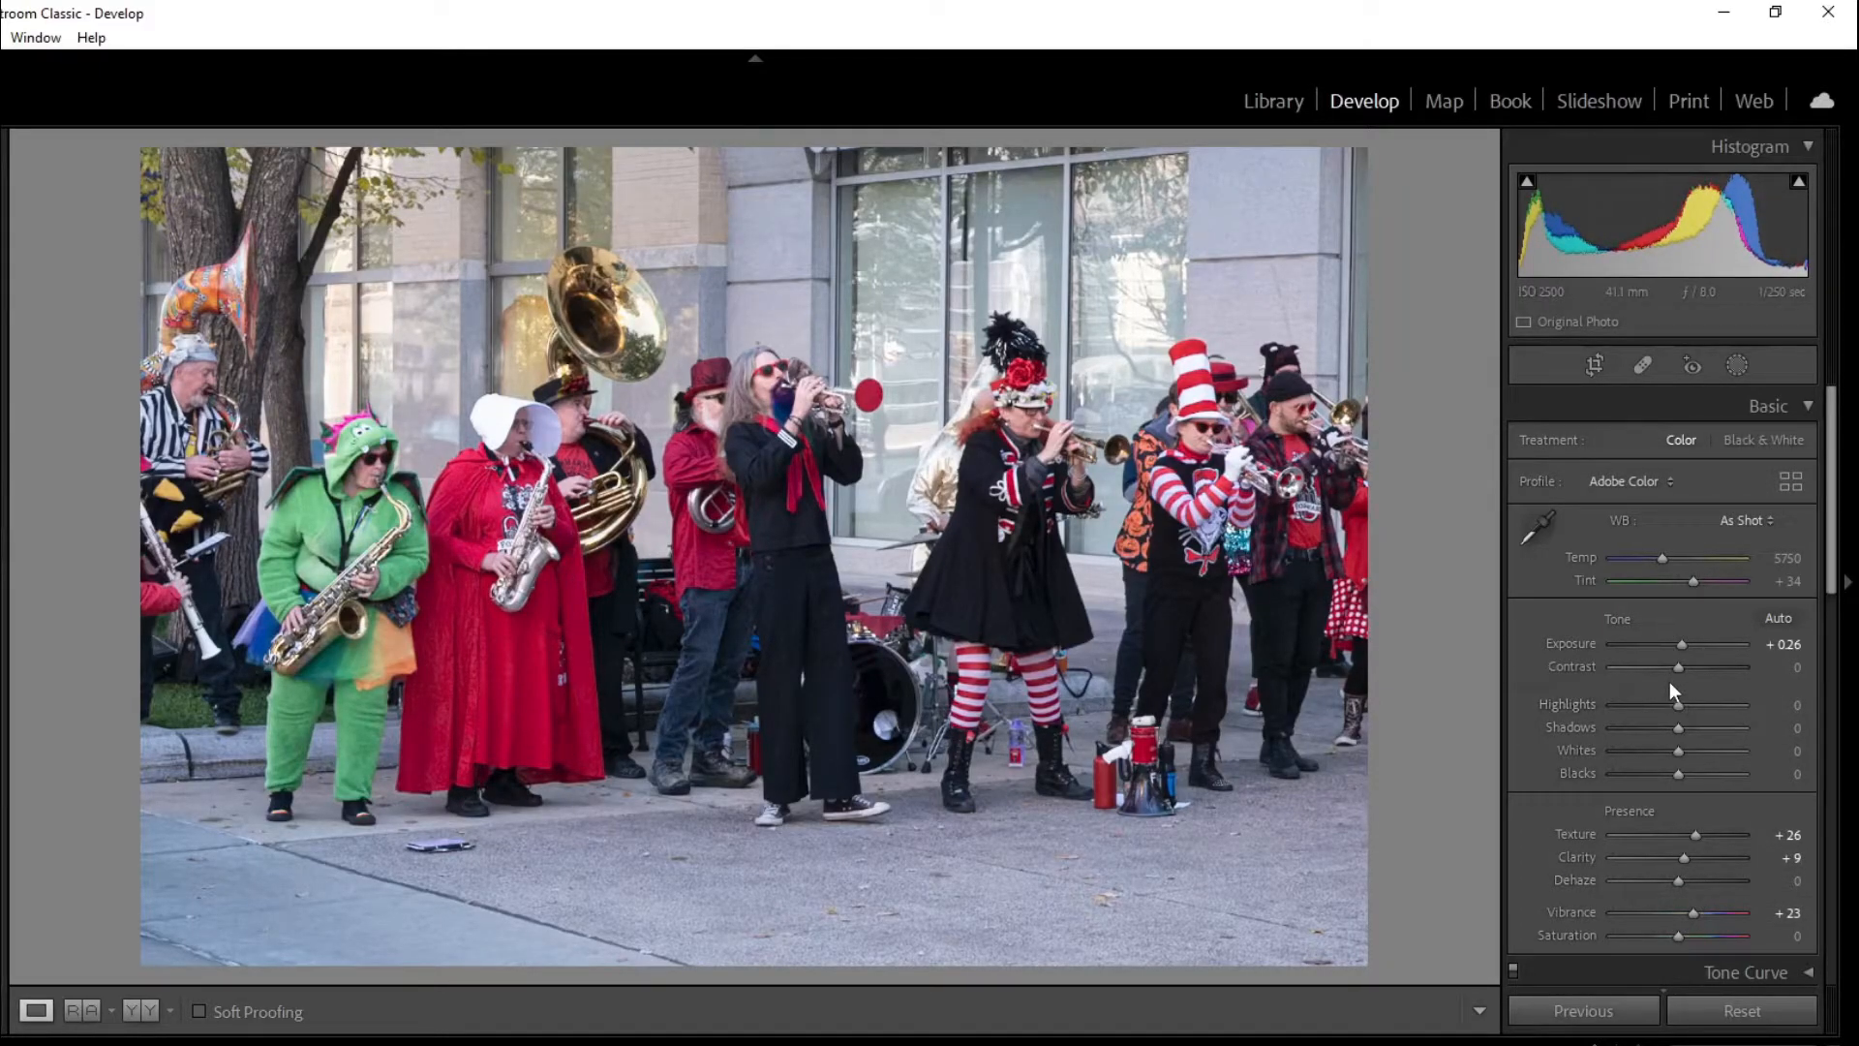
{"action": "scroll", "coordinate": [1669, 676], "scroll_direction": "down", "scroll_amount": 2}
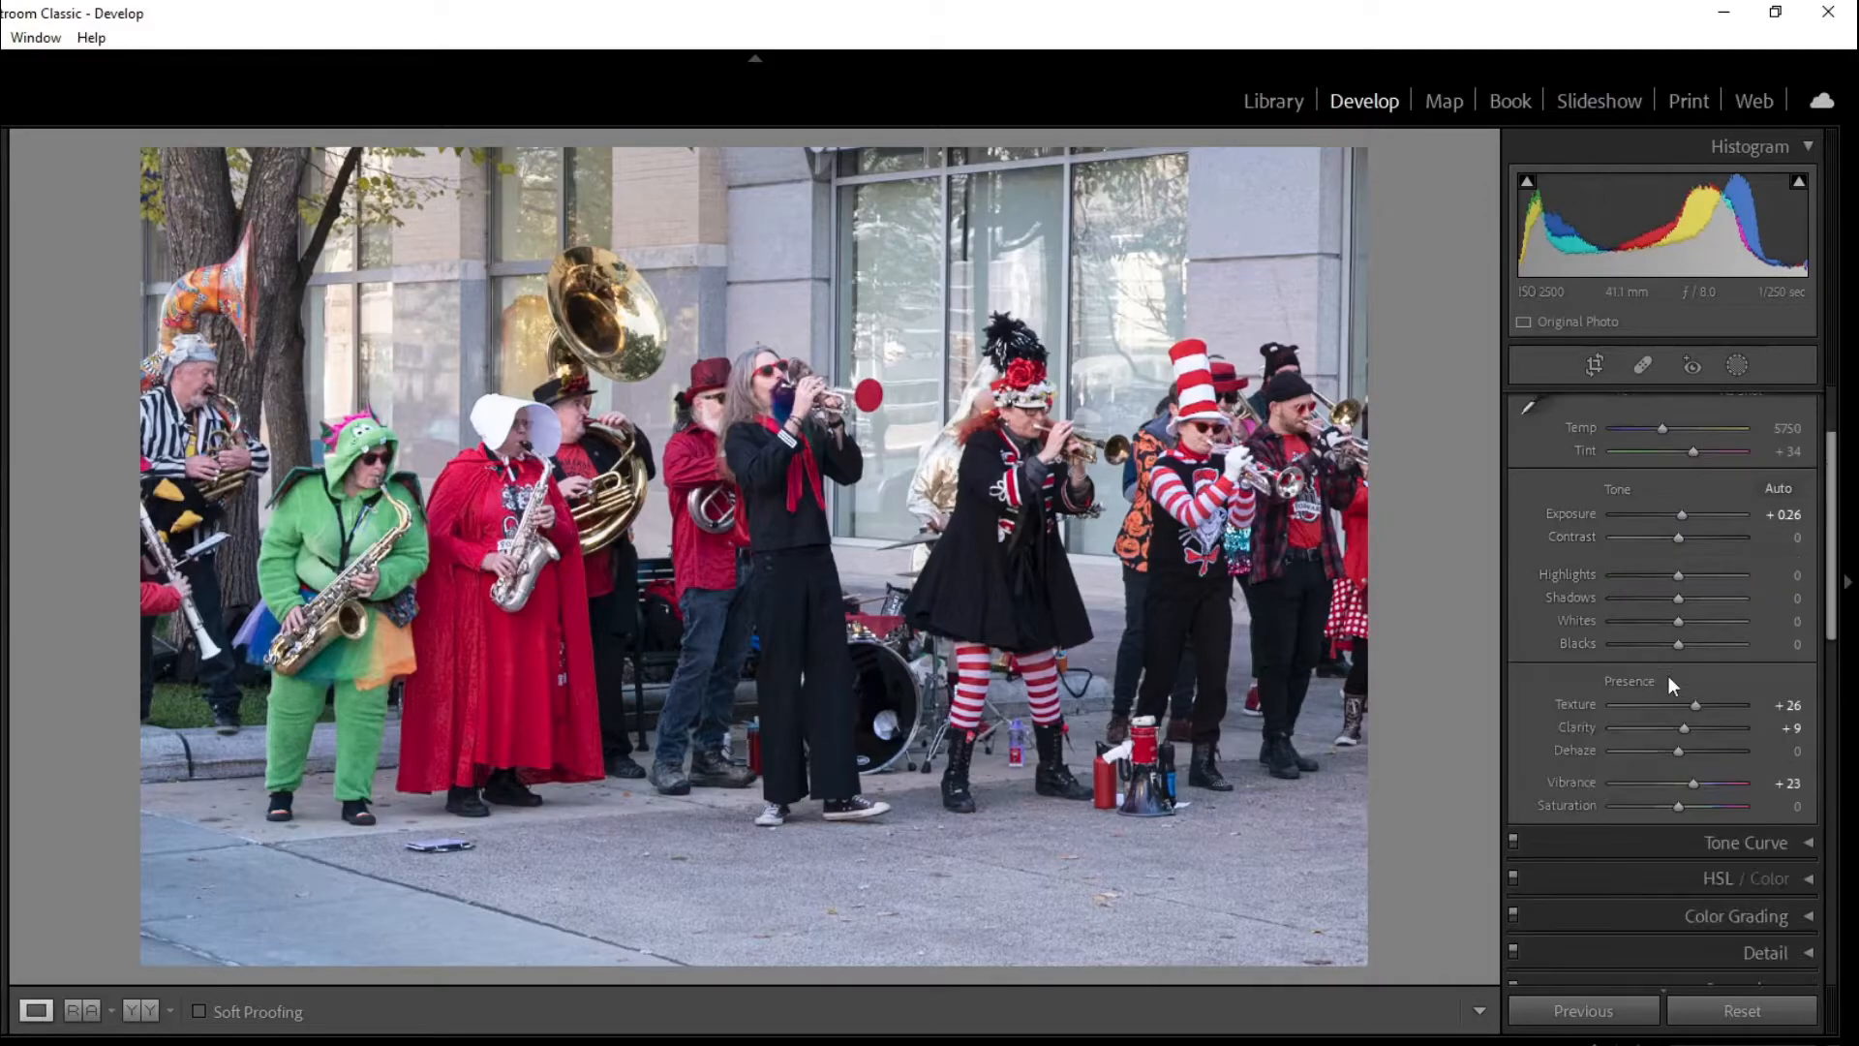
{"action": "scroll", "coordinate": [1646, 581], "scroll_direction": "up", "scroll_amount": 2}
- Straighten the brass band photo's crop to an angle of -0.52
{"action": "left_click", "coordinate": [1598, 372]}
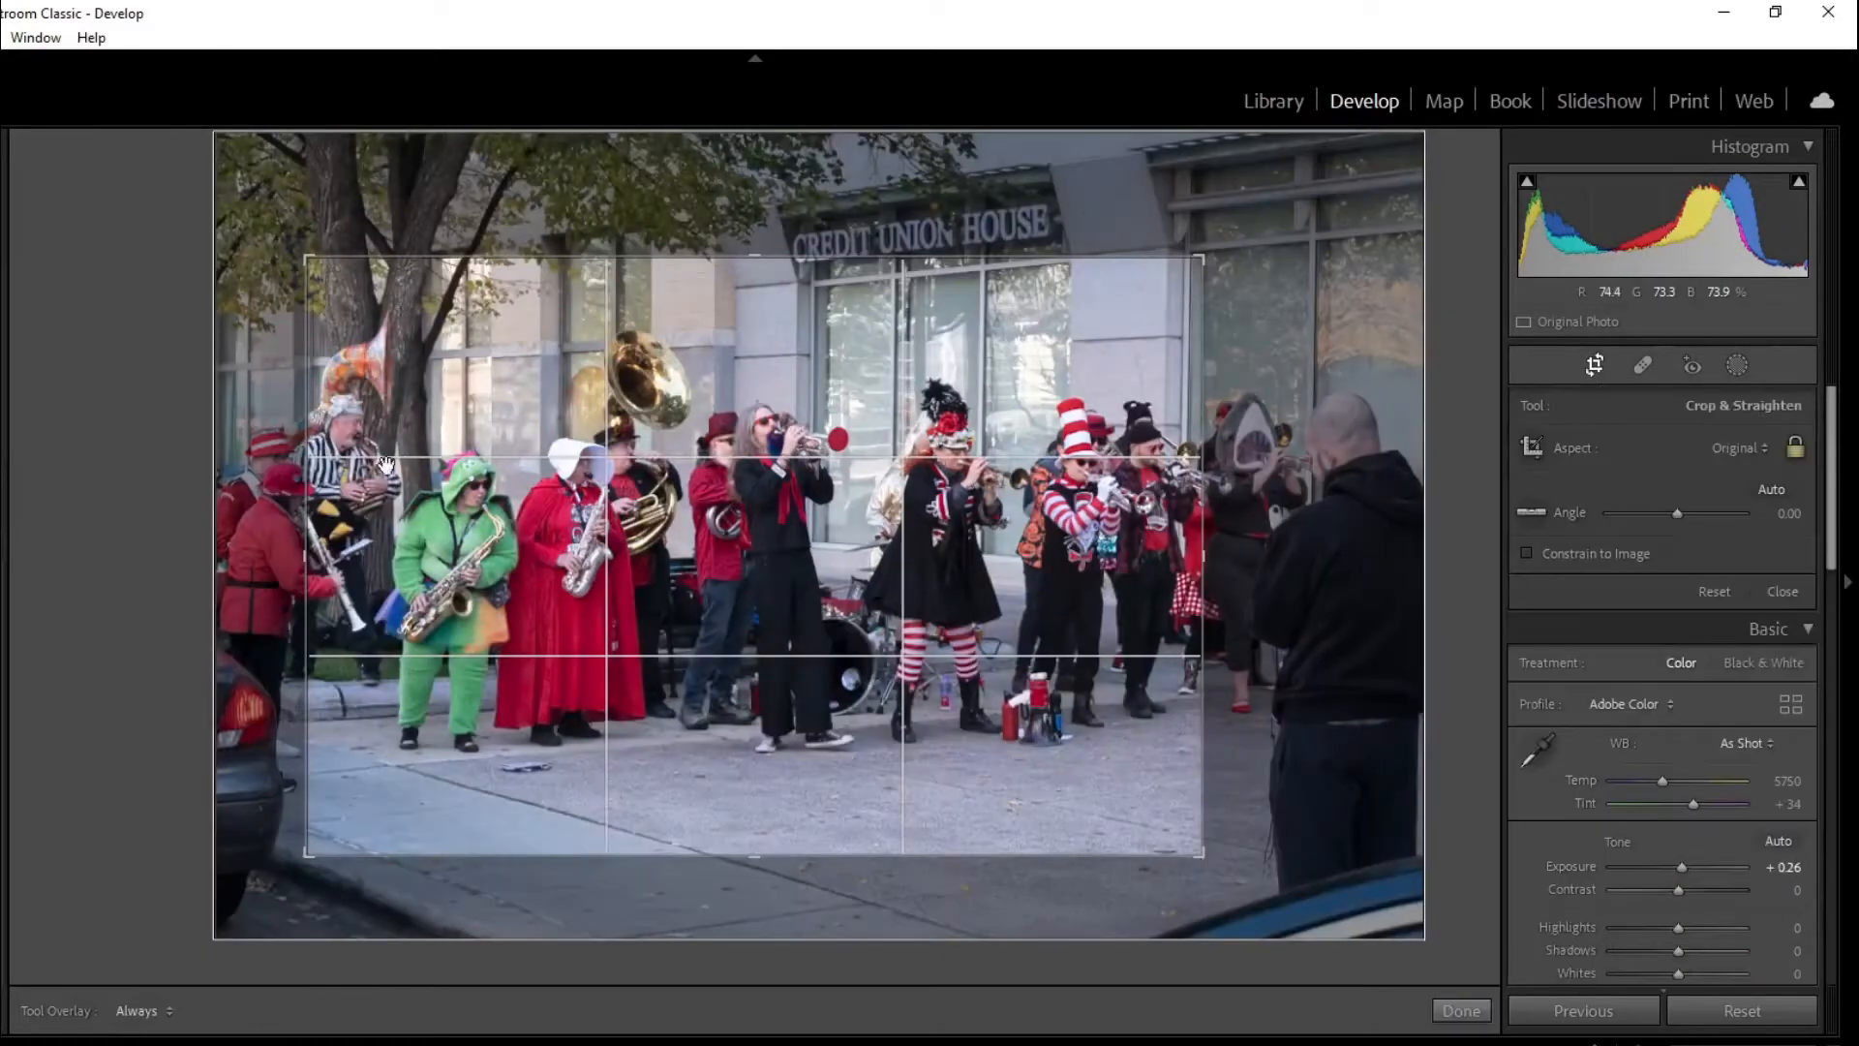
{"action": "left_click_drag", "start_coordinate": [271, 447], "coordinate": [274, 448]}
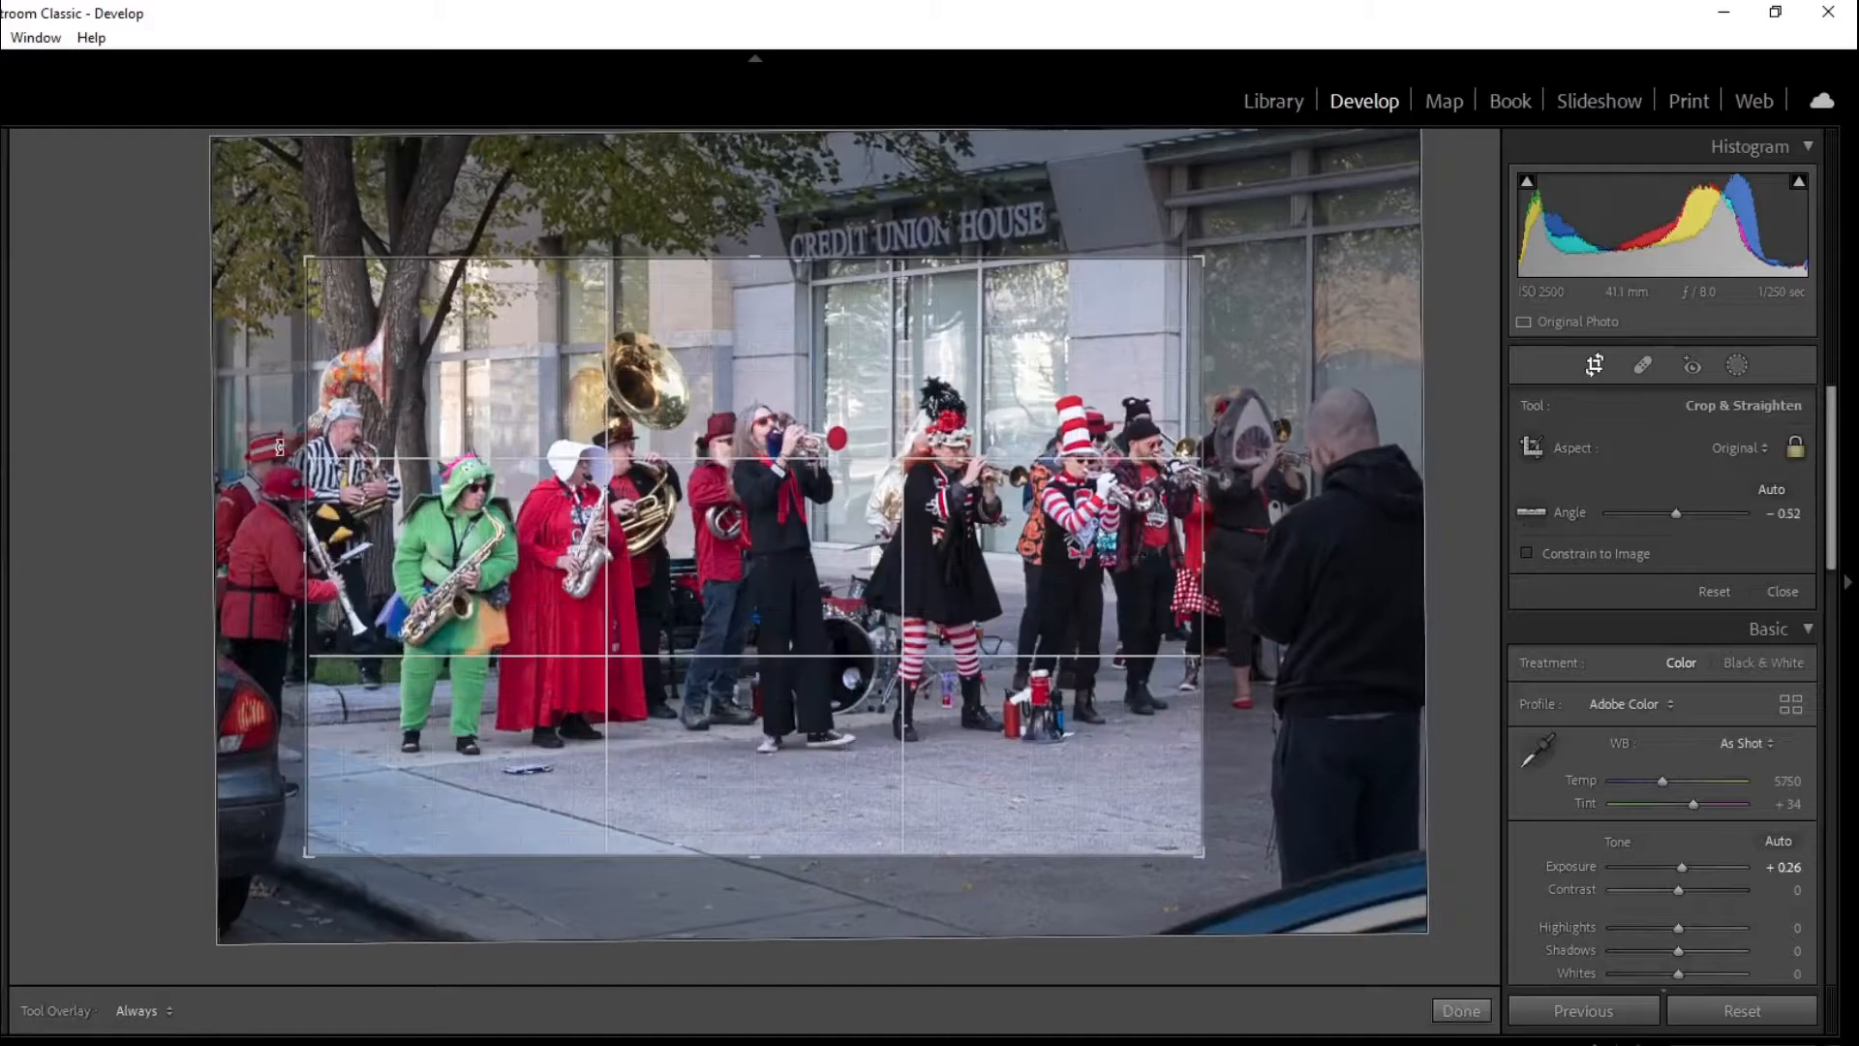
{"action": "key", "text": "Return"}
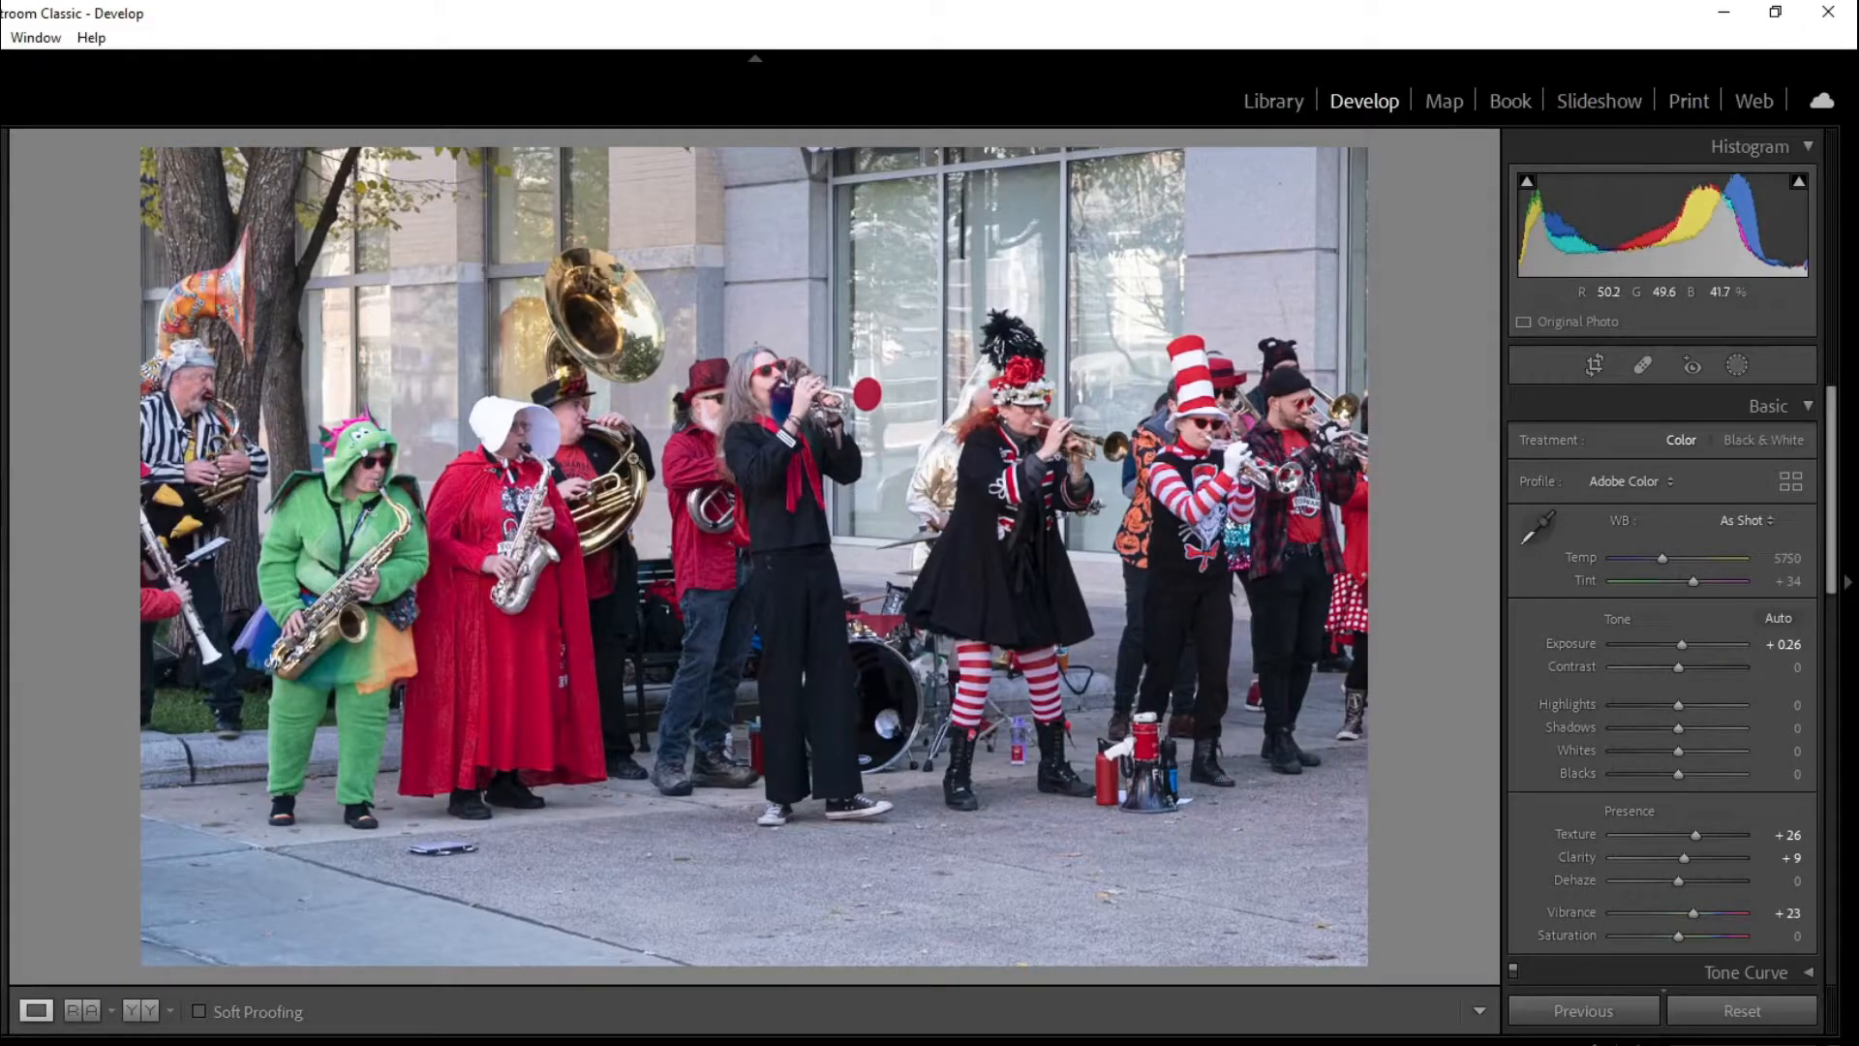
- Unflag the vertical band photo with the large tree and go on to the shark-headed trumpeter photo
{"action": "key", "text": "Right"}
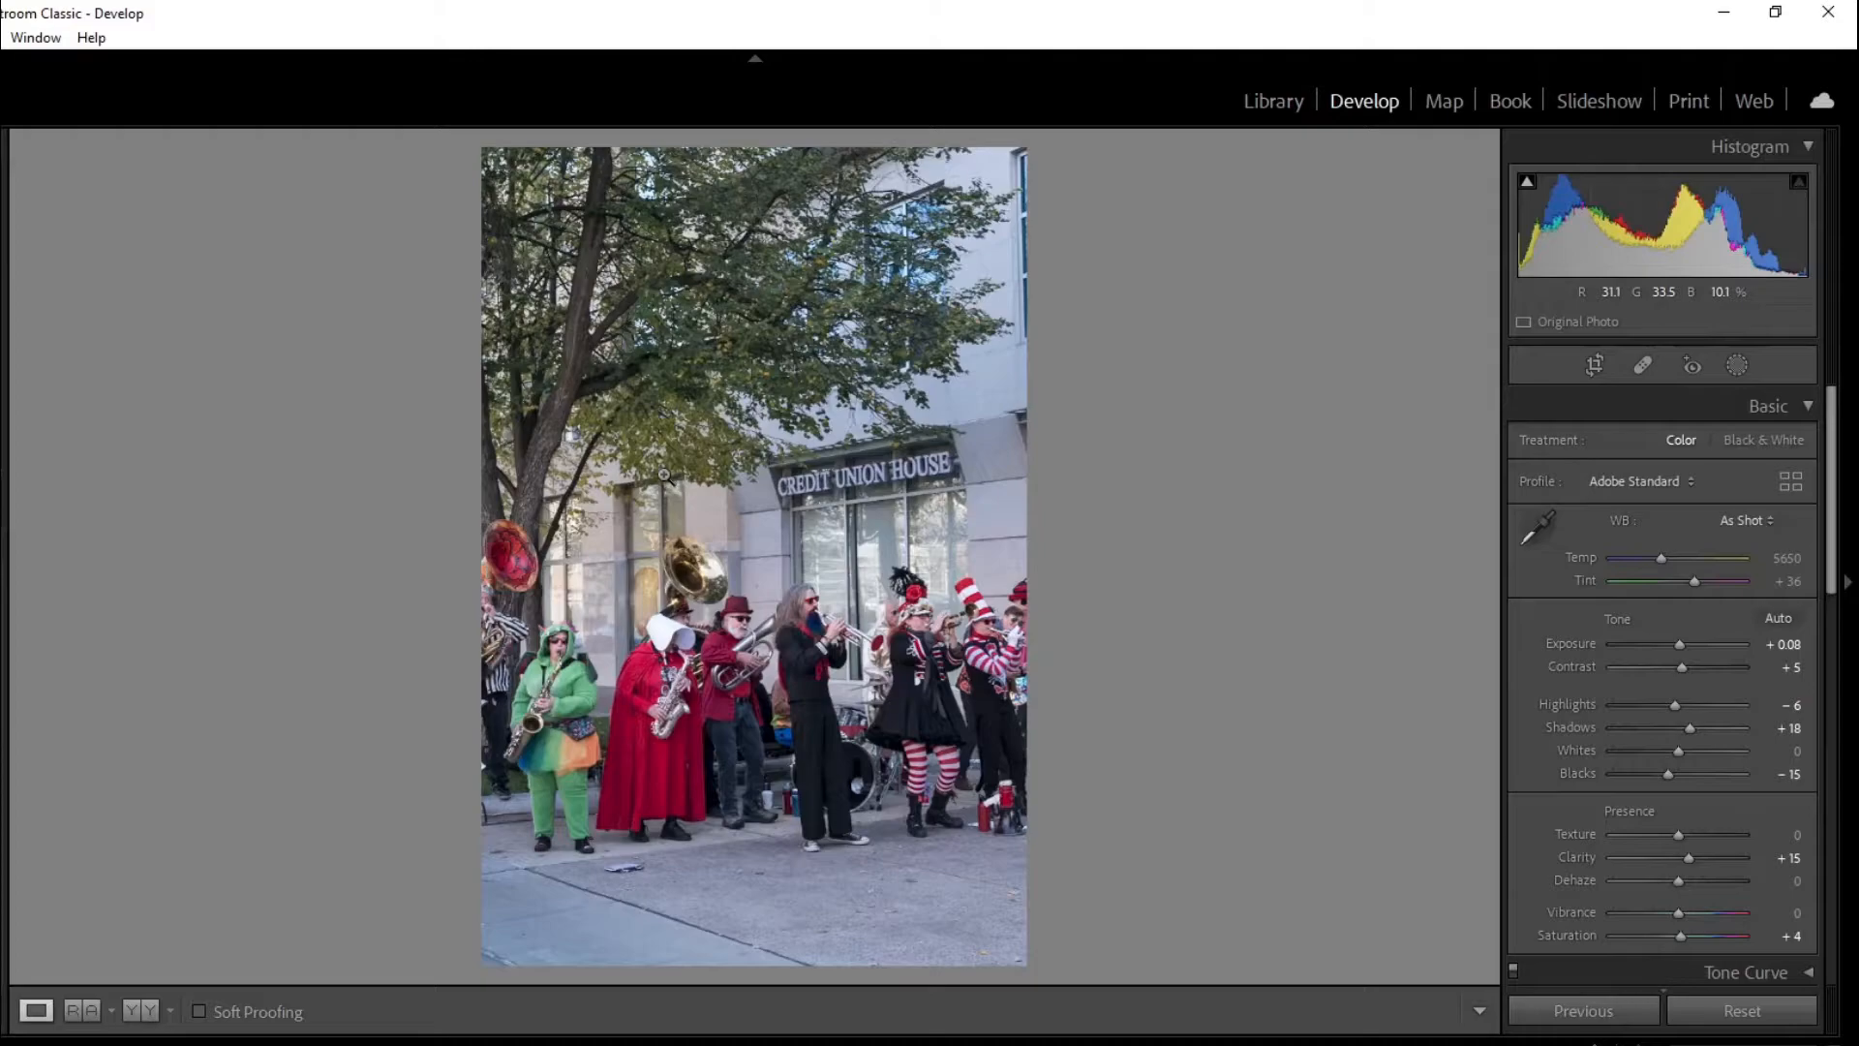
{"action": "key", "text": "u"}
{"action": "key", "text": "Right"}
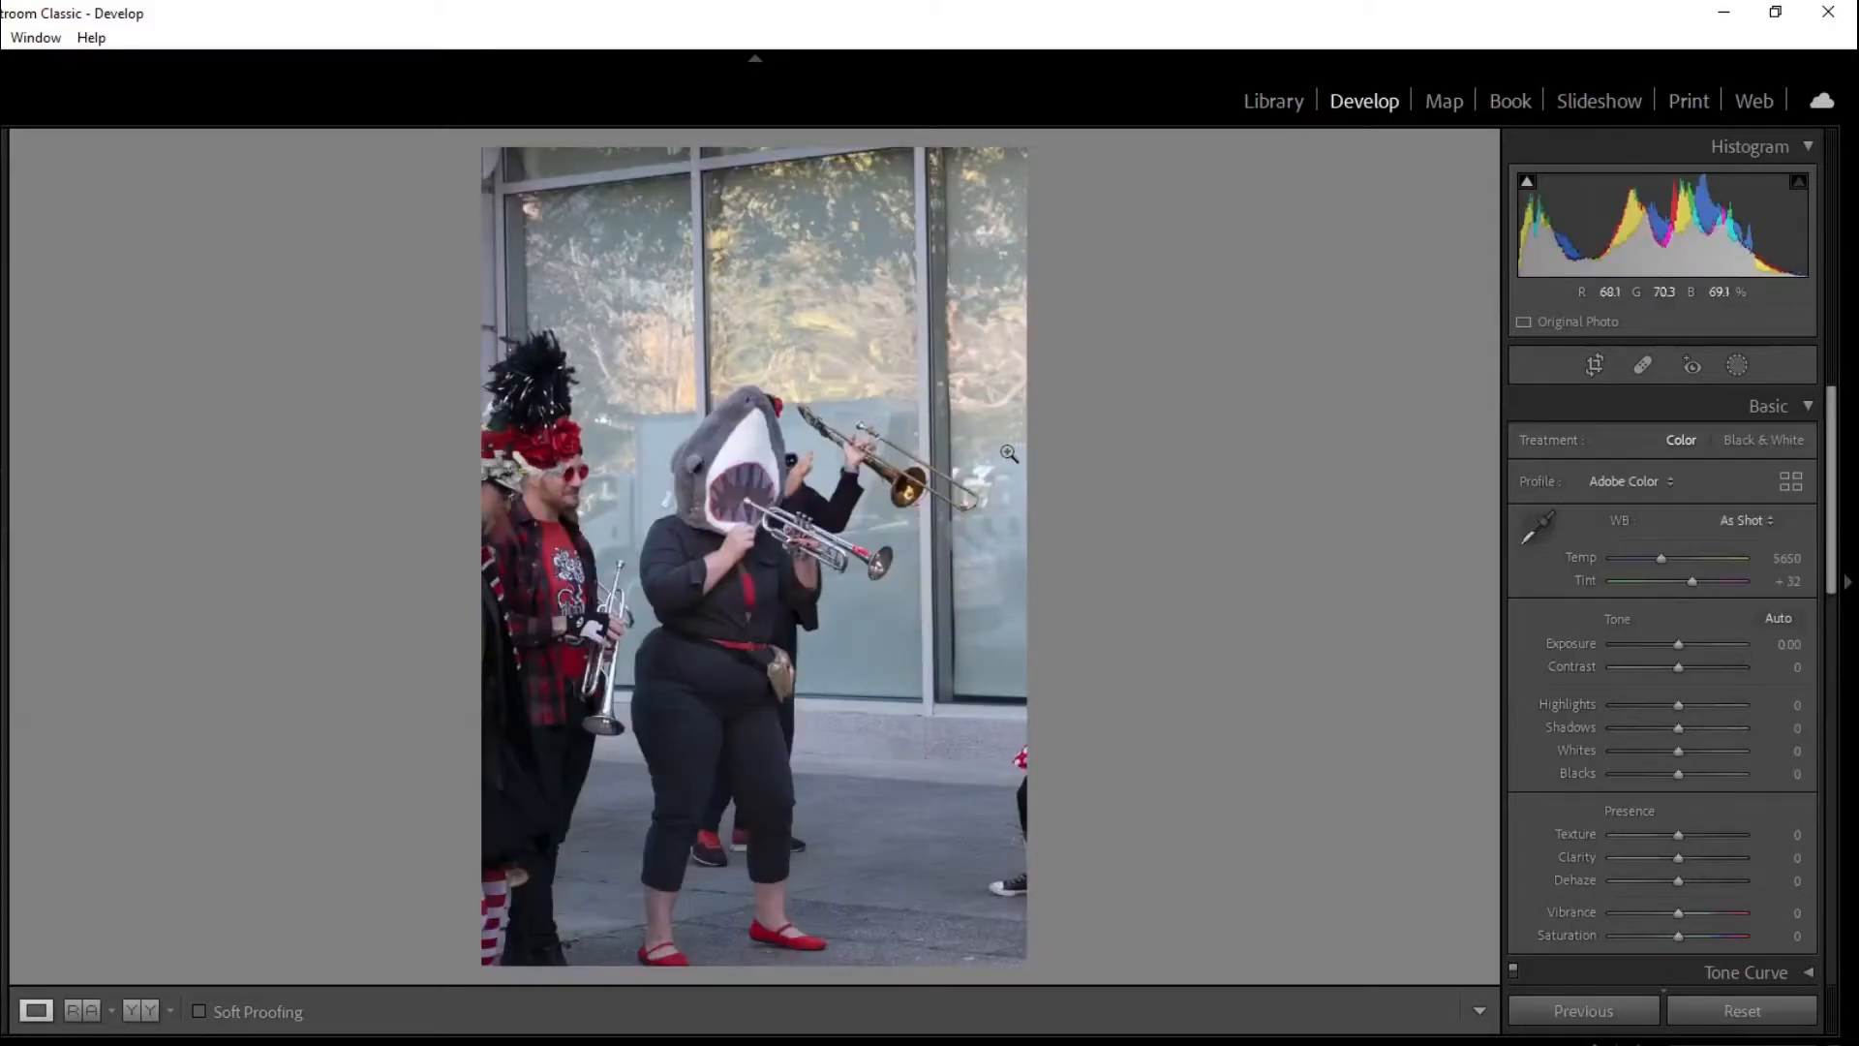
- Crop the shark-headed trumpeter photo around the full figure at the original aspect, trimming the upper windows, and rotate it slightly
{"action": "left_click", "coordinate": [1593, 365]}
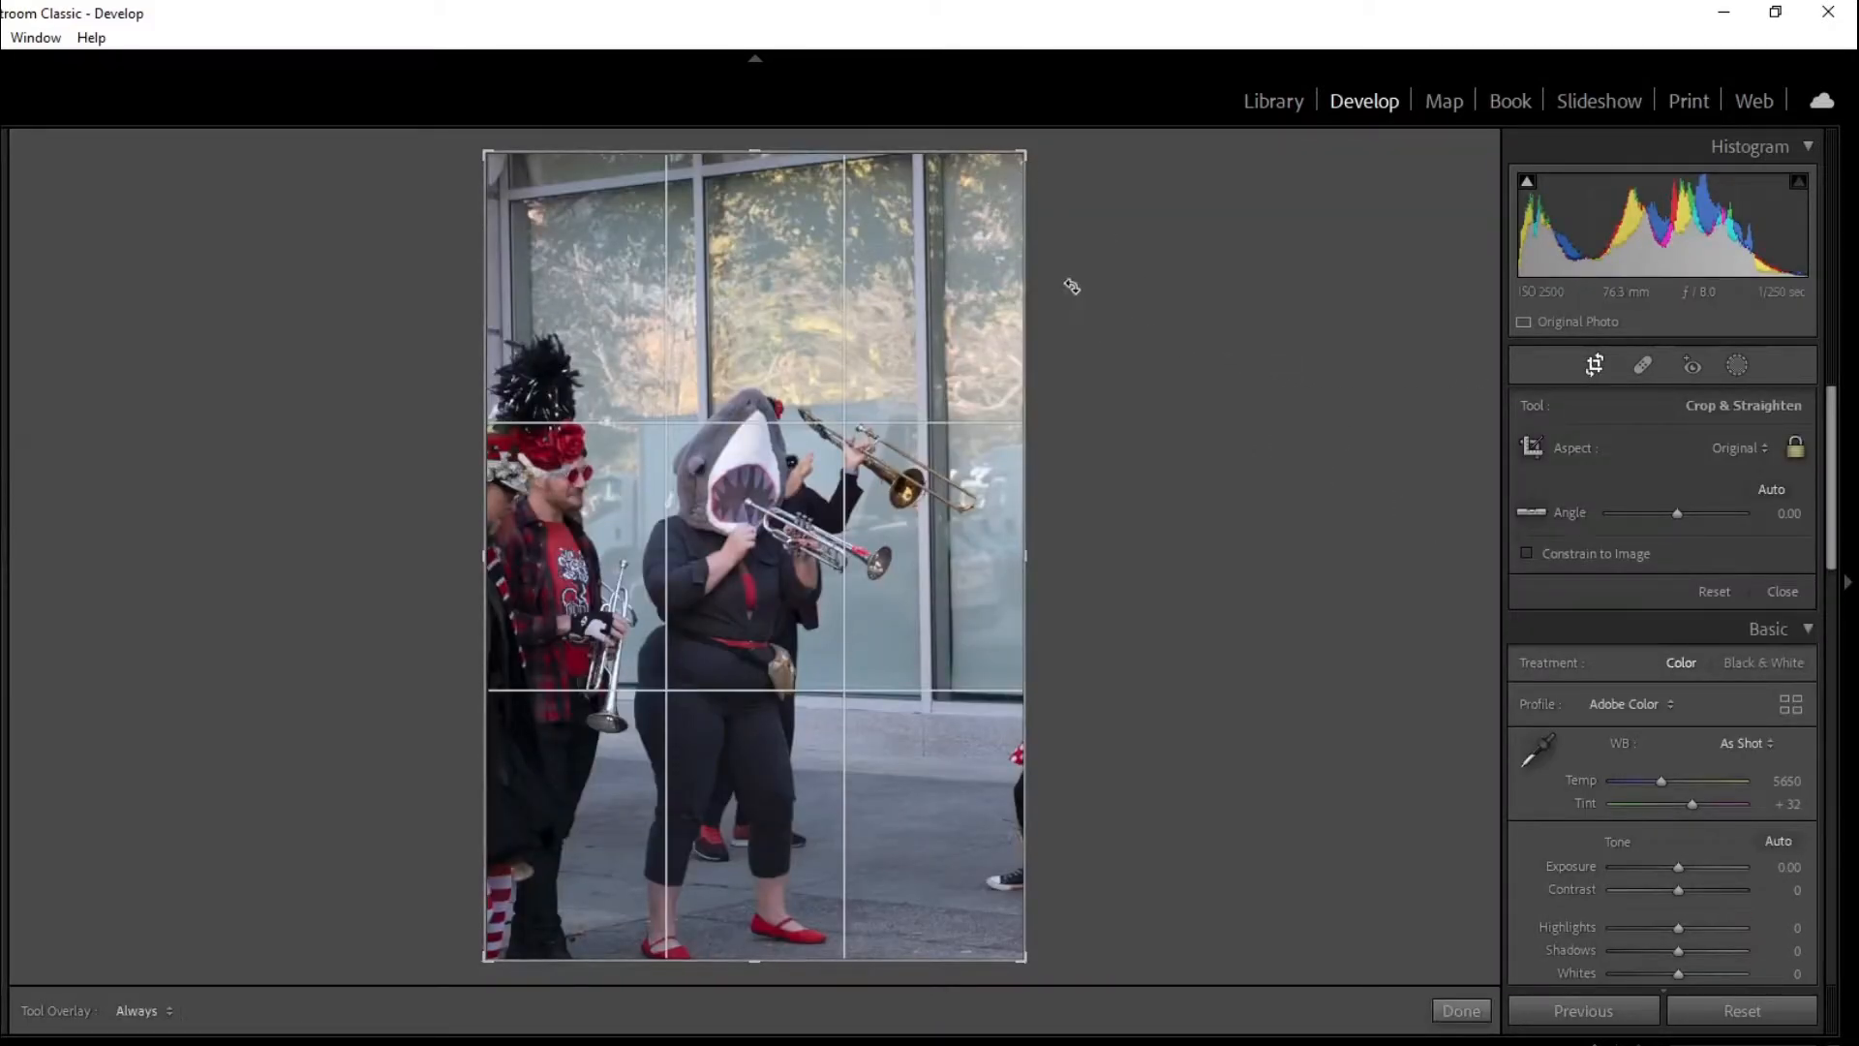
{"action": "left_click_drag", "start_coordinate": [1025, 153], "coordinate": [902, 333]}
{"action": "left_click_drag", "start_coordinate": [708, 374], "coordinate": [720, 375]}
{"action": "left_click_drag", "start_coordinate": [997, 469], "coordinate": [997, 486]}
{"action": "key", "text": "Return"}
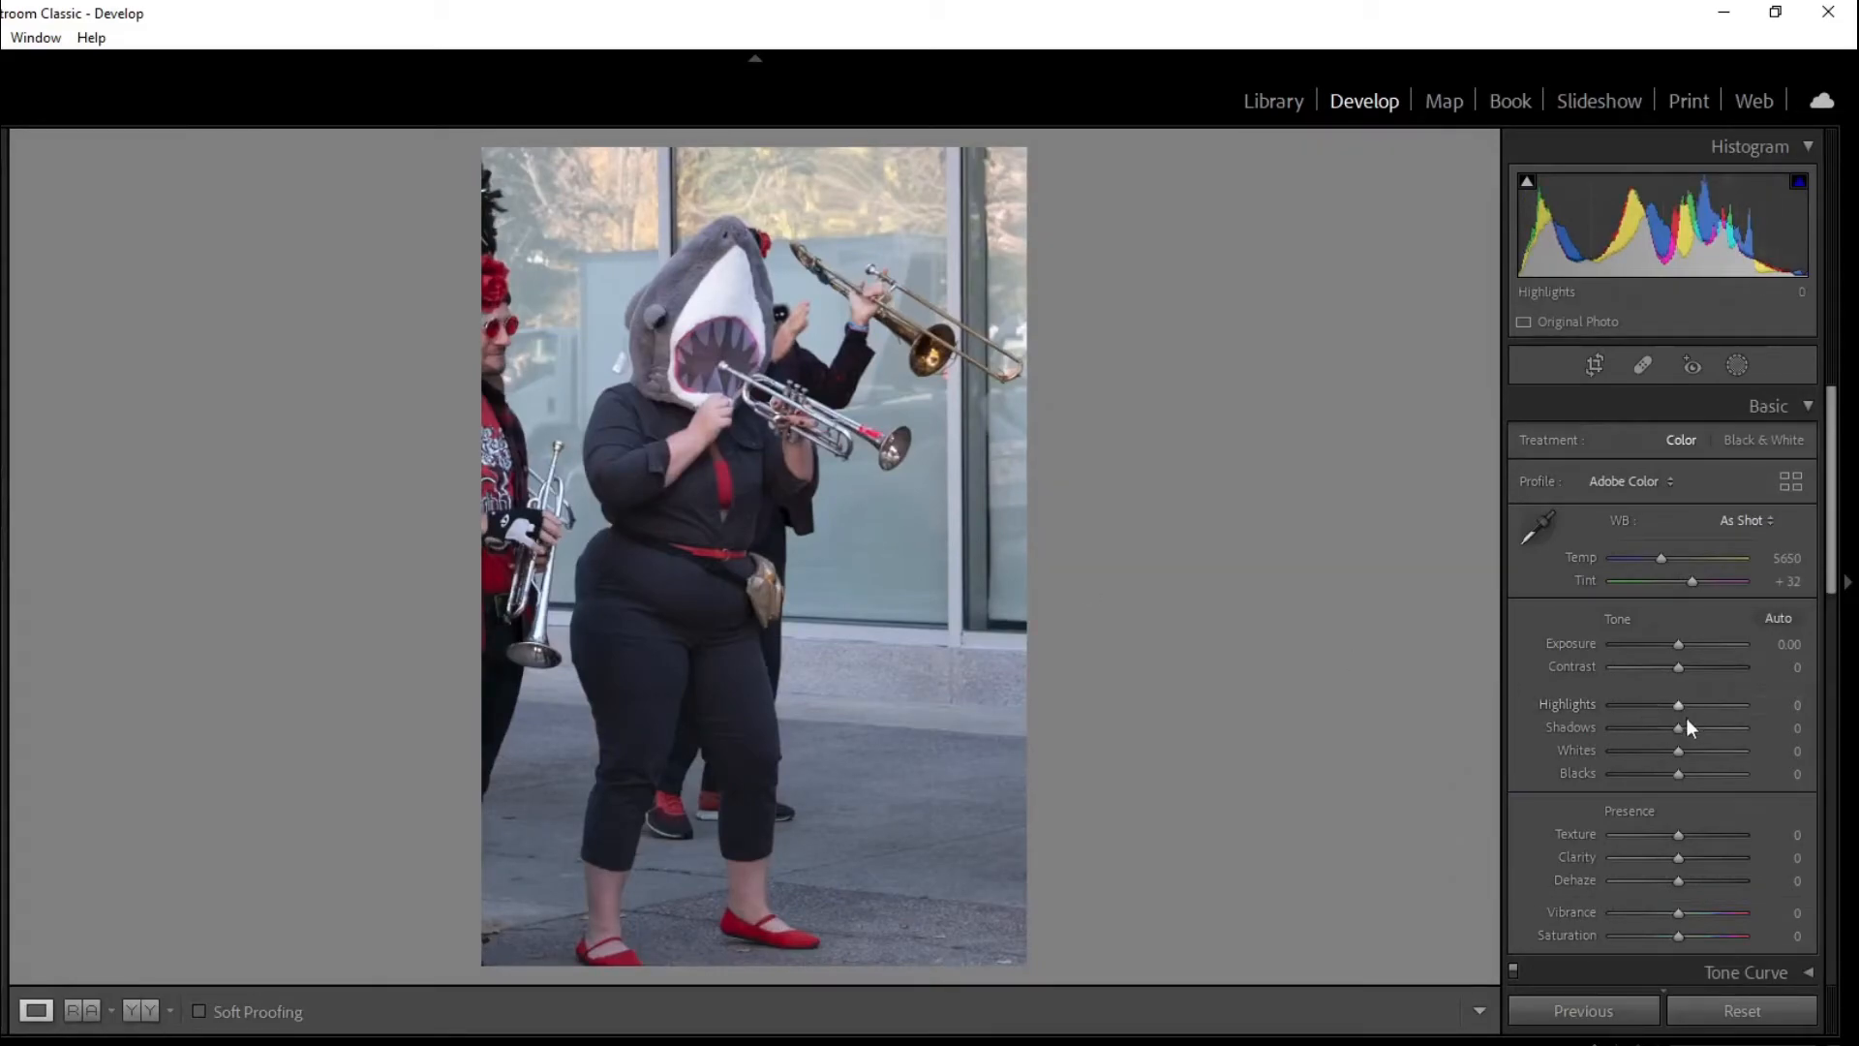
- Set the shark photo's Texture to +18, Vibrance to +26, Exposure to +0.53, and Dehaze and Clarity to +9 each
{"action": "left_click", "coordinate": [1691, 834]}
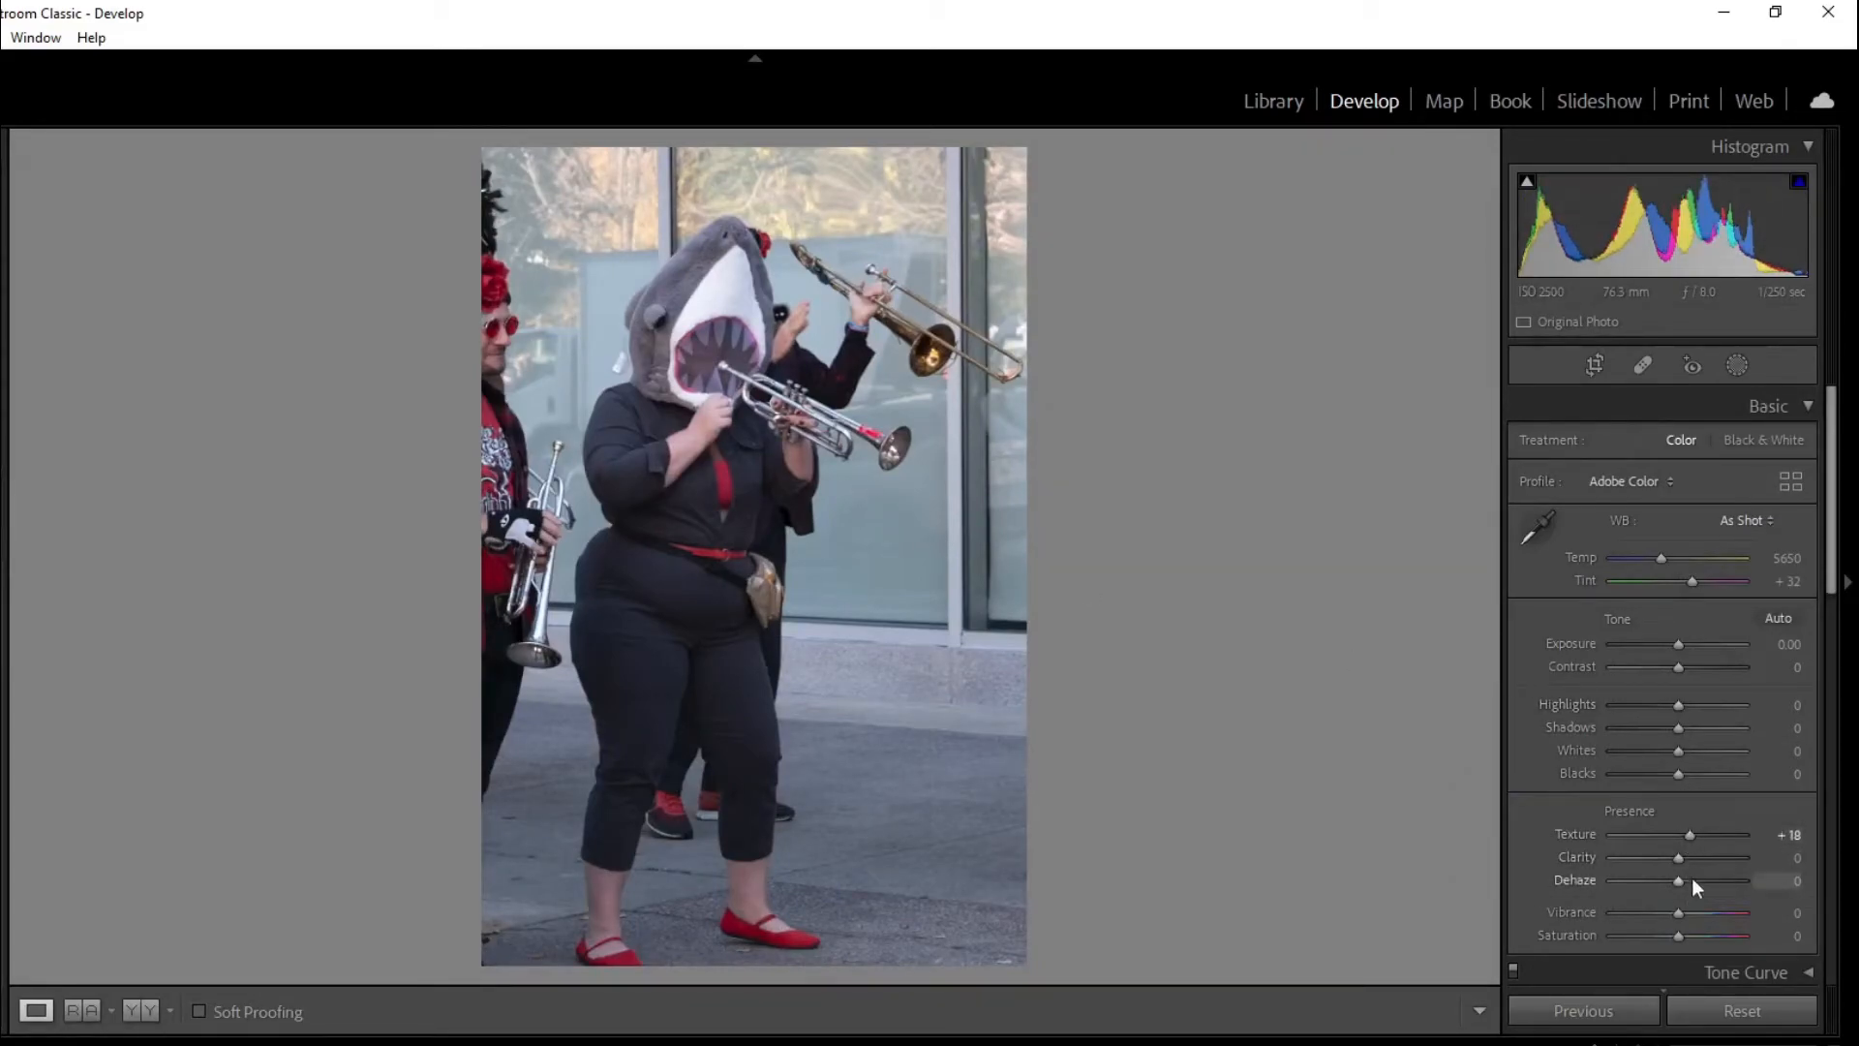
{"action": "left_click", "coordinate": [1694, 912]}
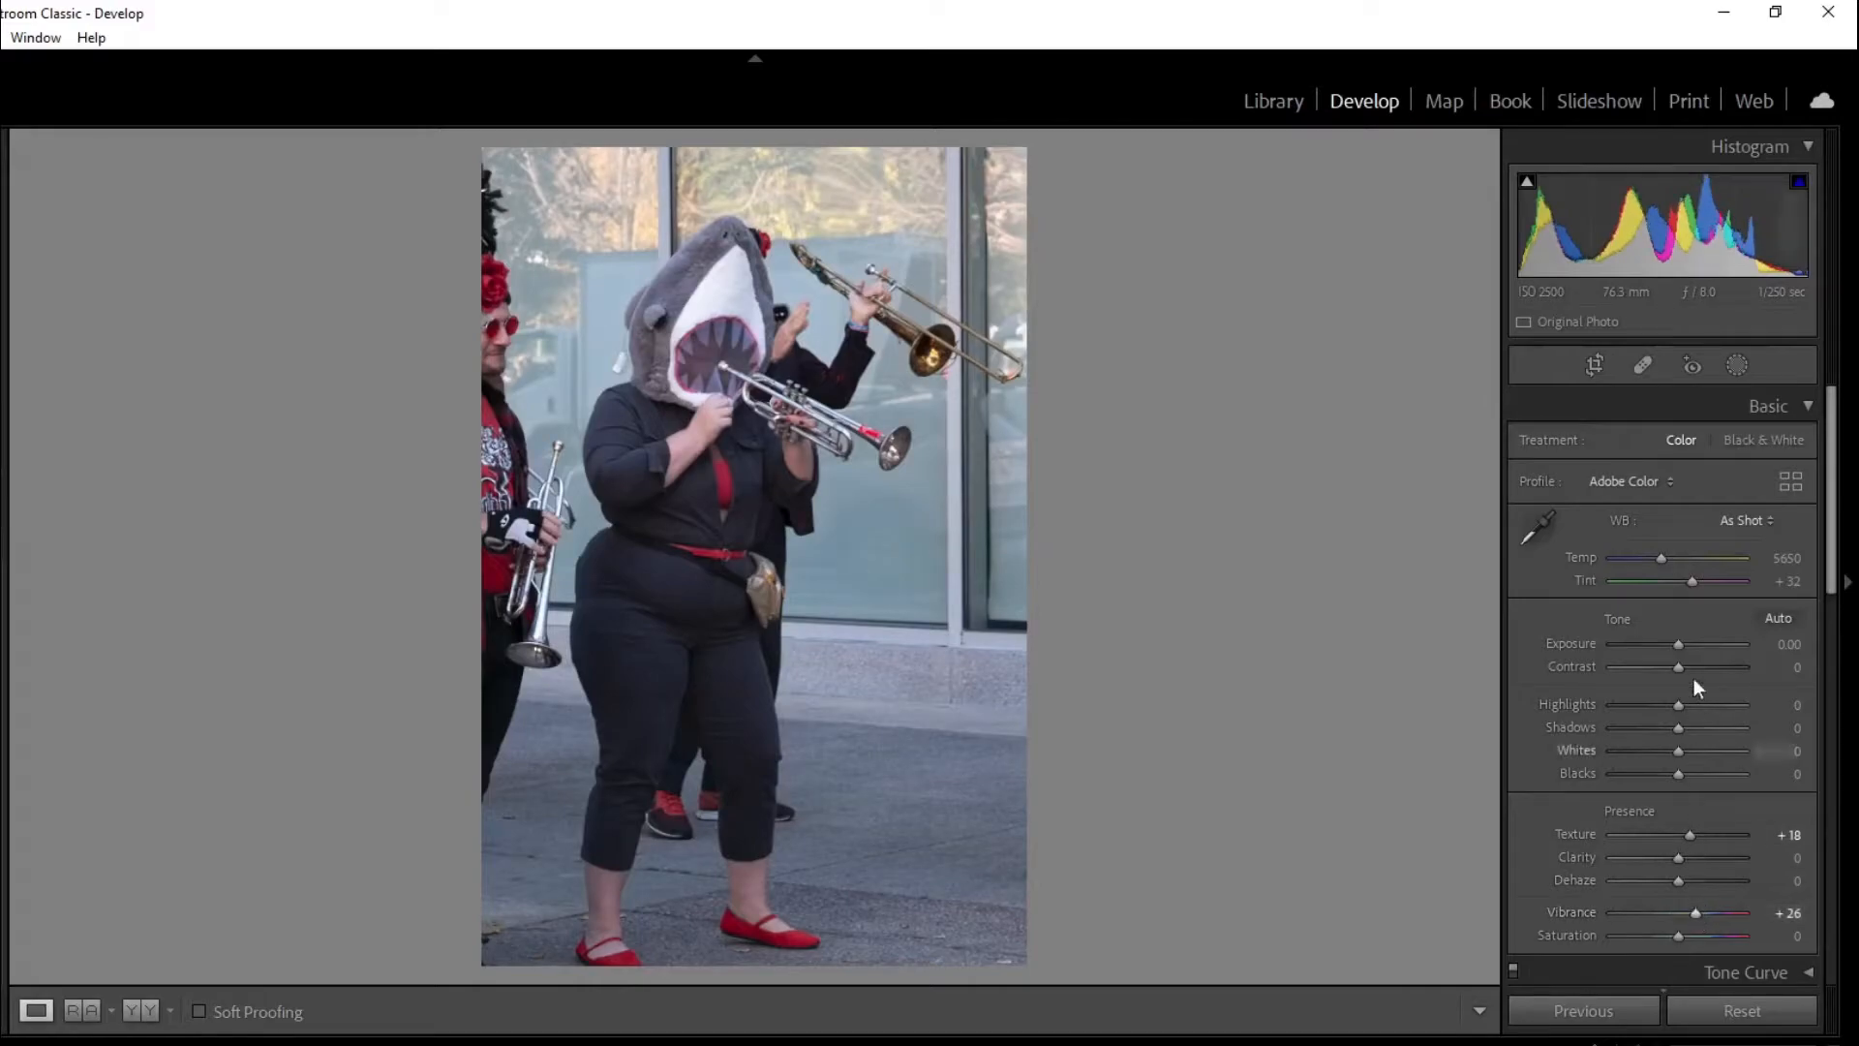
{"action": "left_click_drag", "start_coordinate": [1677, 647], "coordinate": [1683, 653]}
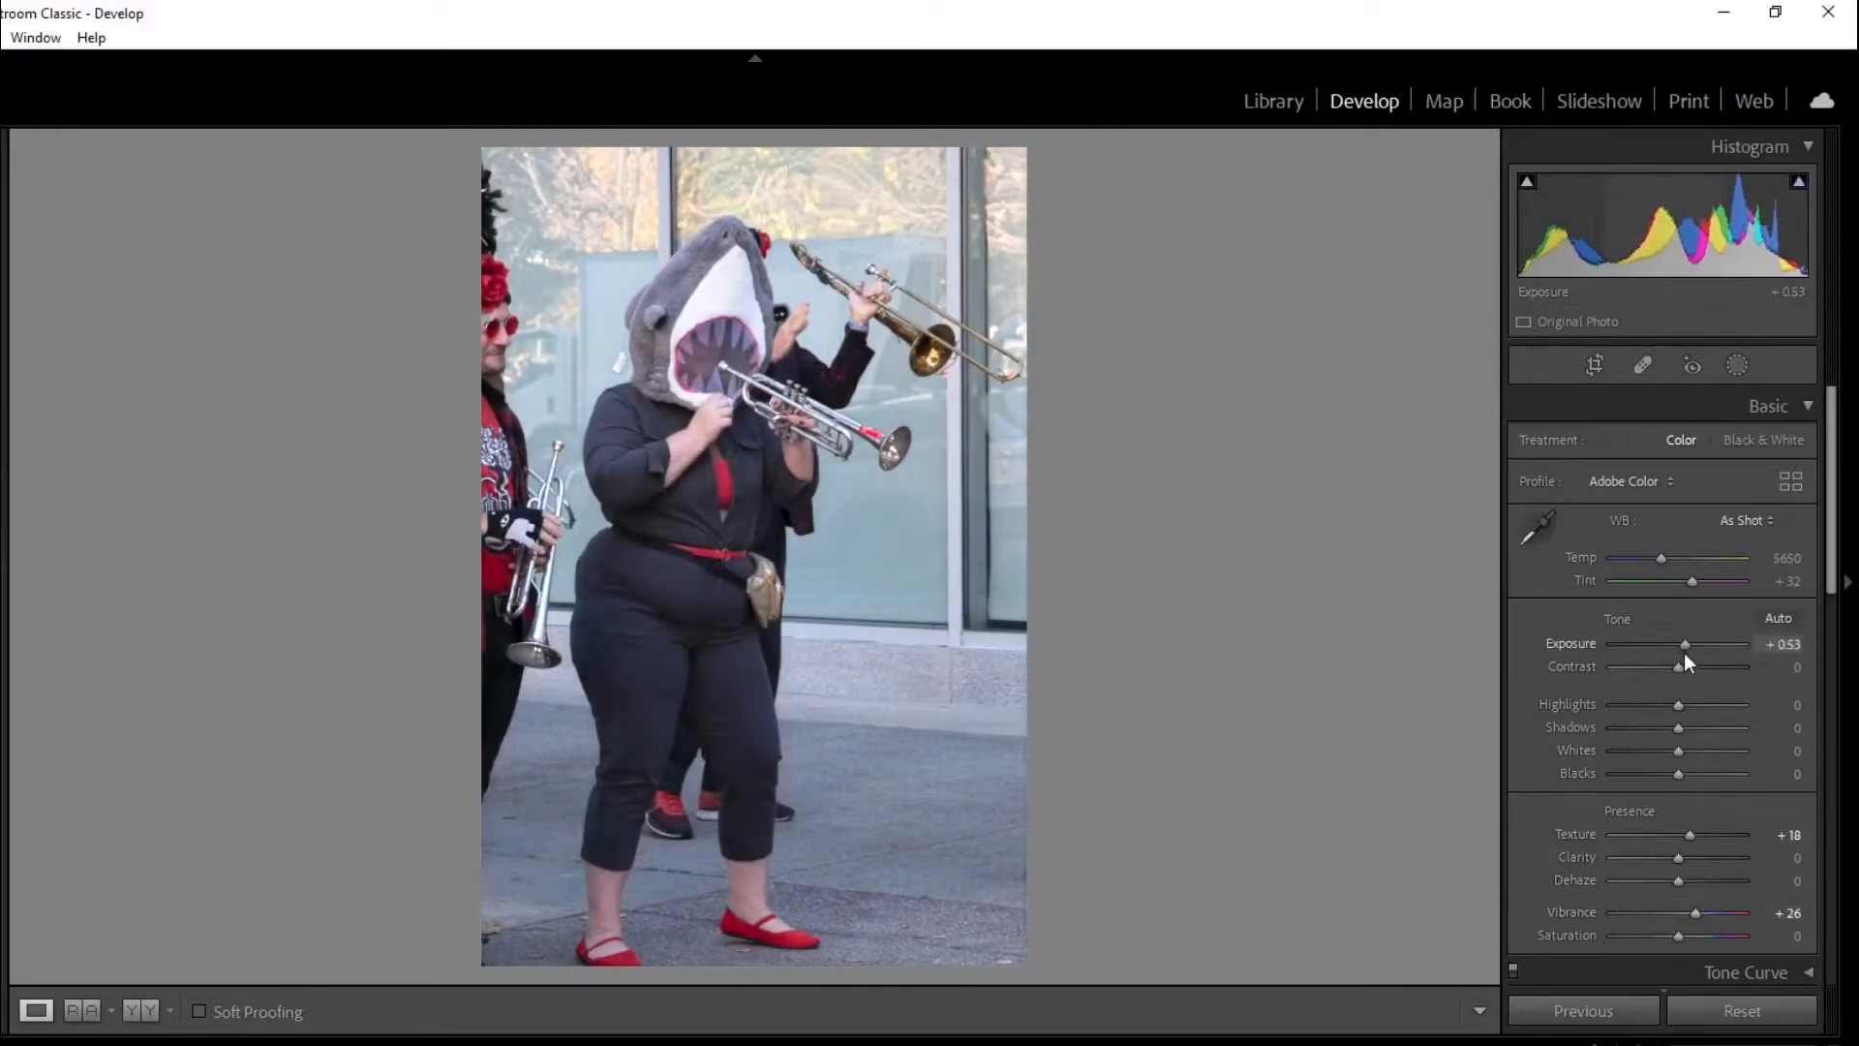
{"action": "left_click", "coordinate": [1681, 883]}
{"action": "left_click", "coordinate": [1682, 857]}
{"action": "left_click", "coordinate": [1687, 858]}
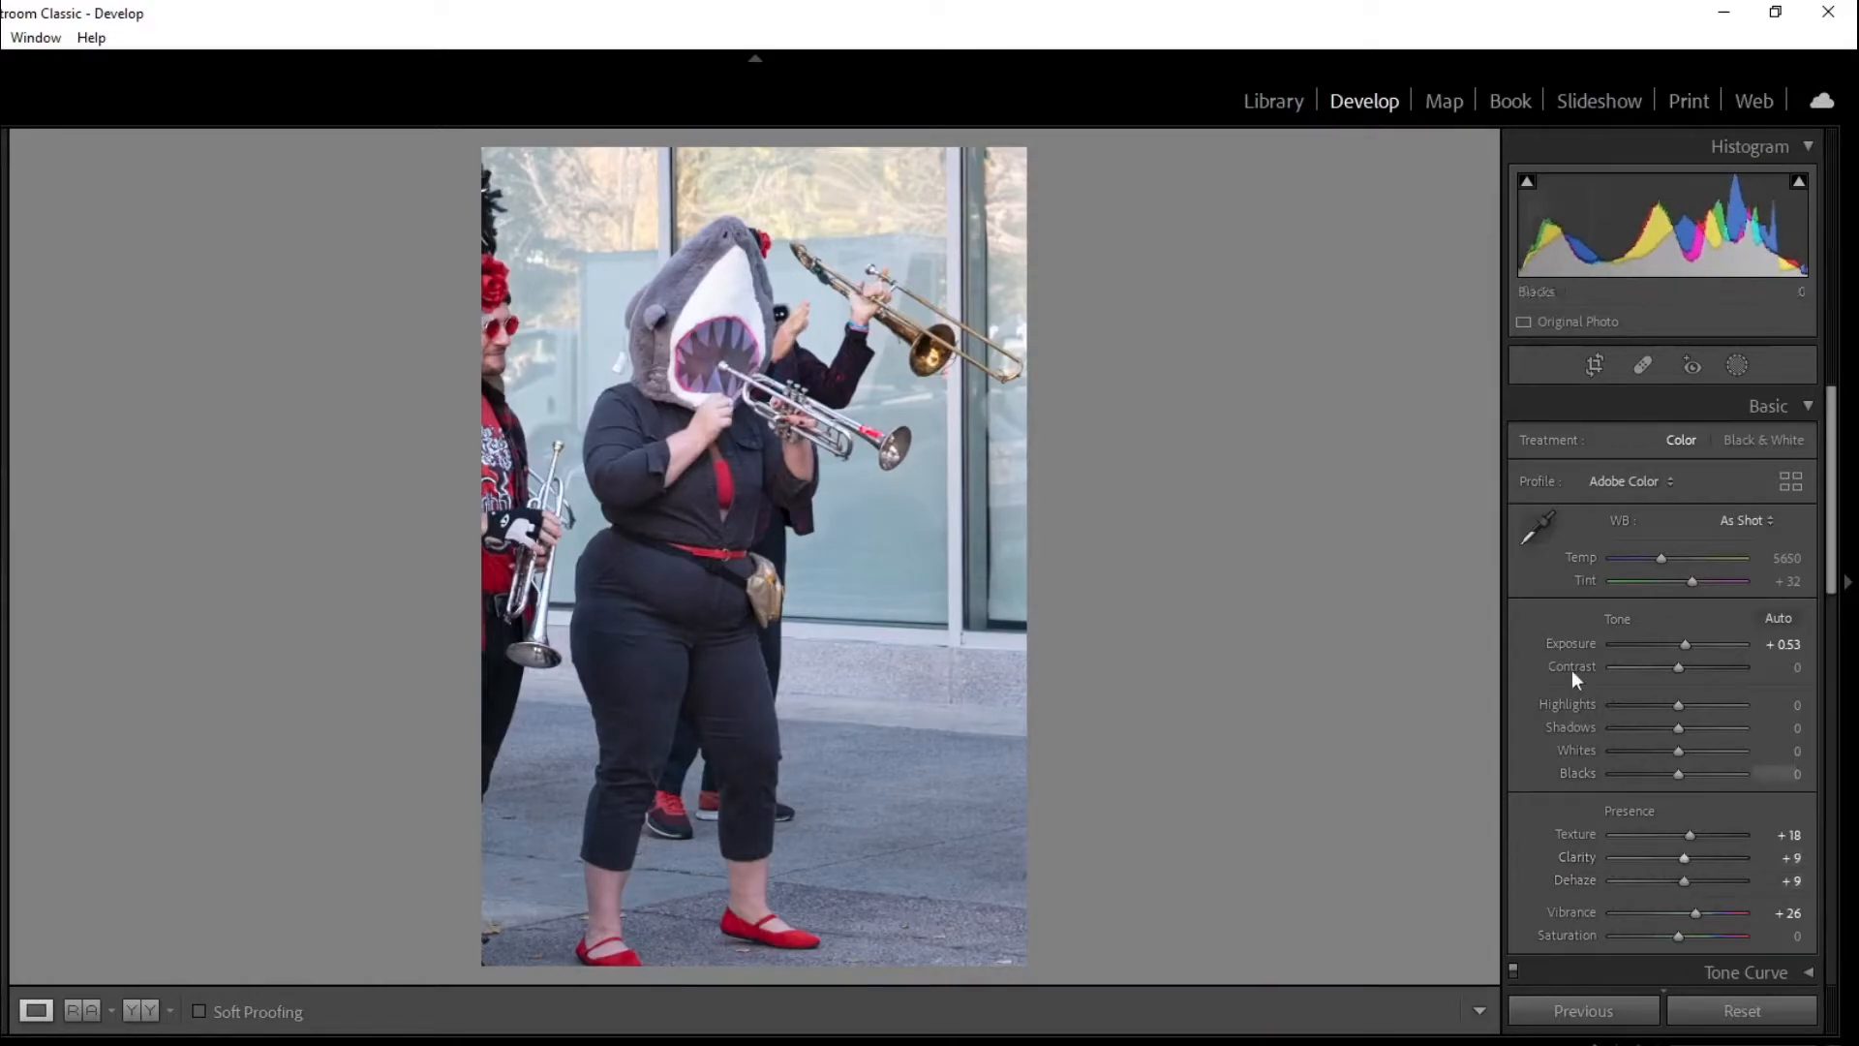
- Tilt the shark photo's crop to an angle of -12.60 and reposition the trumpeter inside it
{"action": "left_click", "coordinate": [1594, 365]}
{"action": "left_click_drag", "start_coordinate": [989, 463], "coordinate": [989, 468]}
{"action": "mouse_move", "coordinate": [845, 500]}
{"action": "left_mouse_down"}
{"action": "mouse_move", "coordinate": [805, 529]}
{"action": "mouse_move", "coordinate": [863, 522]}
{"action": "left_mouse_up"}
{"action": "left_click_drag", "start_coordinate": [992, 516], "coordinate": [976, 460]}
{"action": "key", "text": "r"}
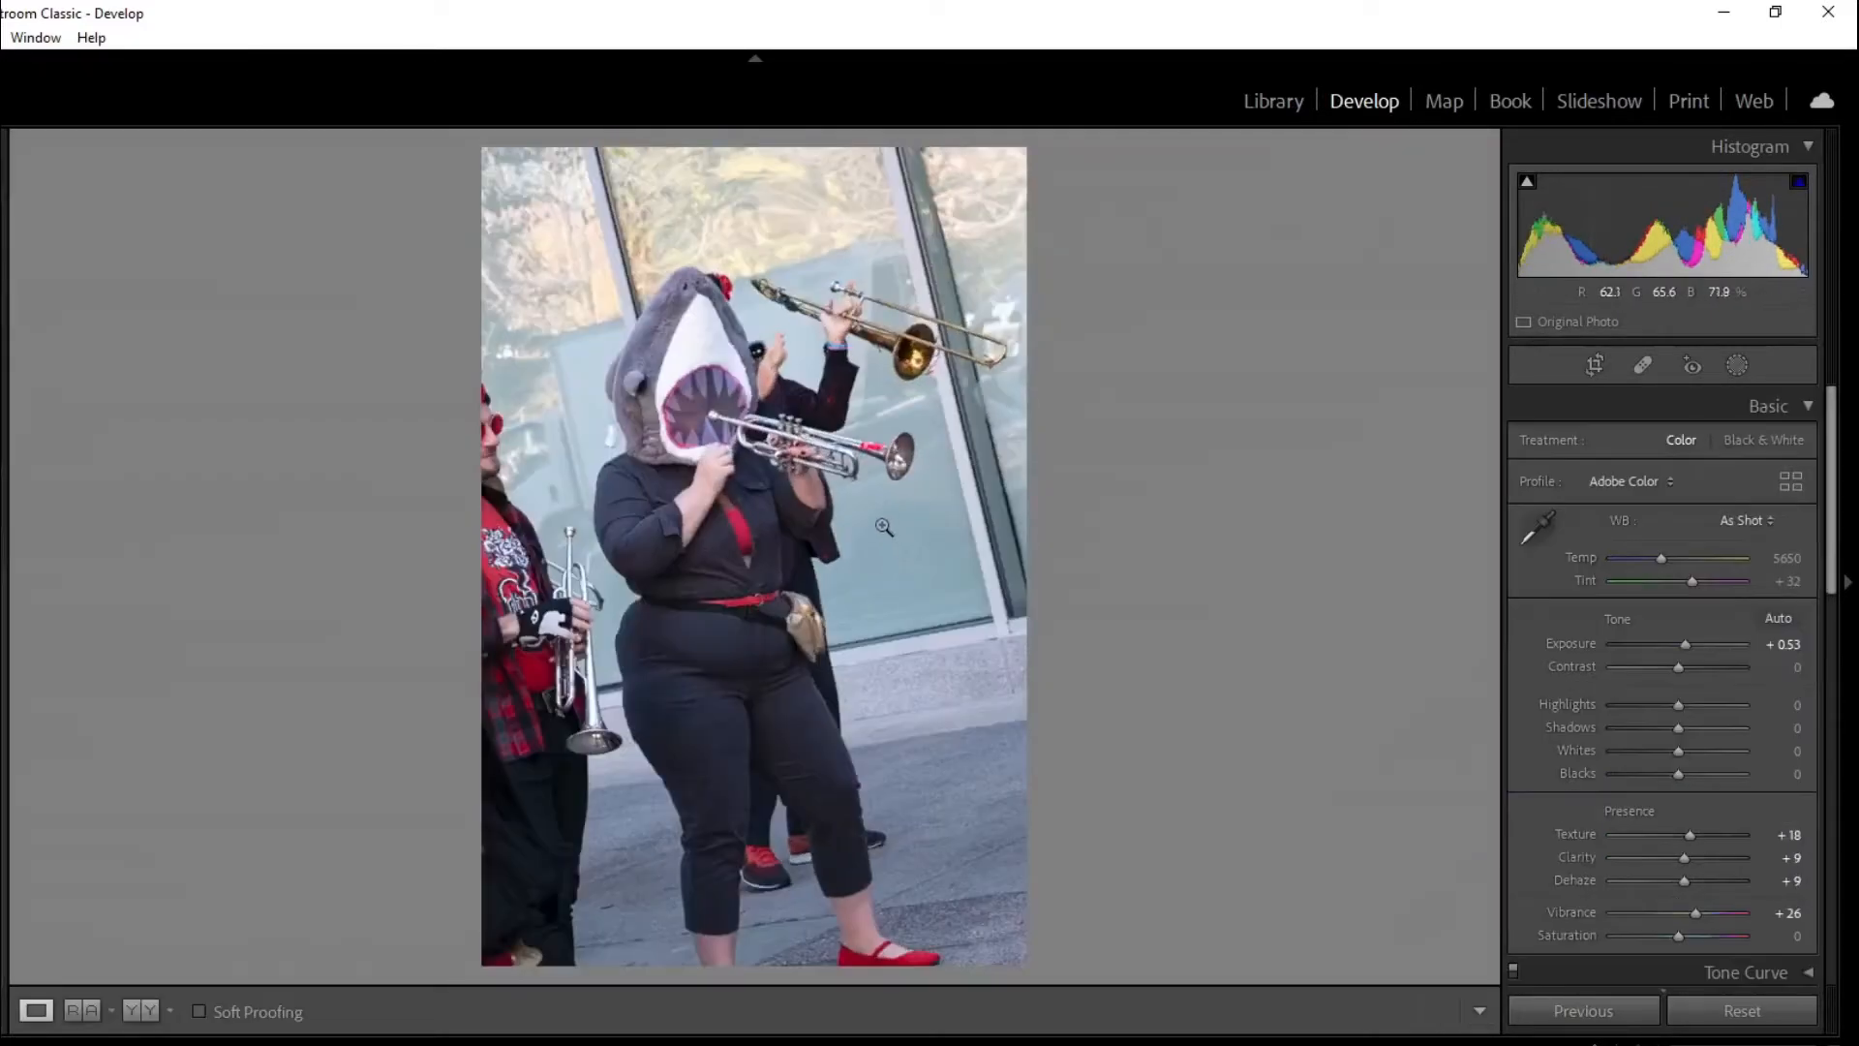
- Tighten the tilted shark photo's crop to cut off the trumpeter's lower legs, and set Blacks to -14 and Highlights to -37
{"action": "left_click", "coordinate": [1593, 365]}
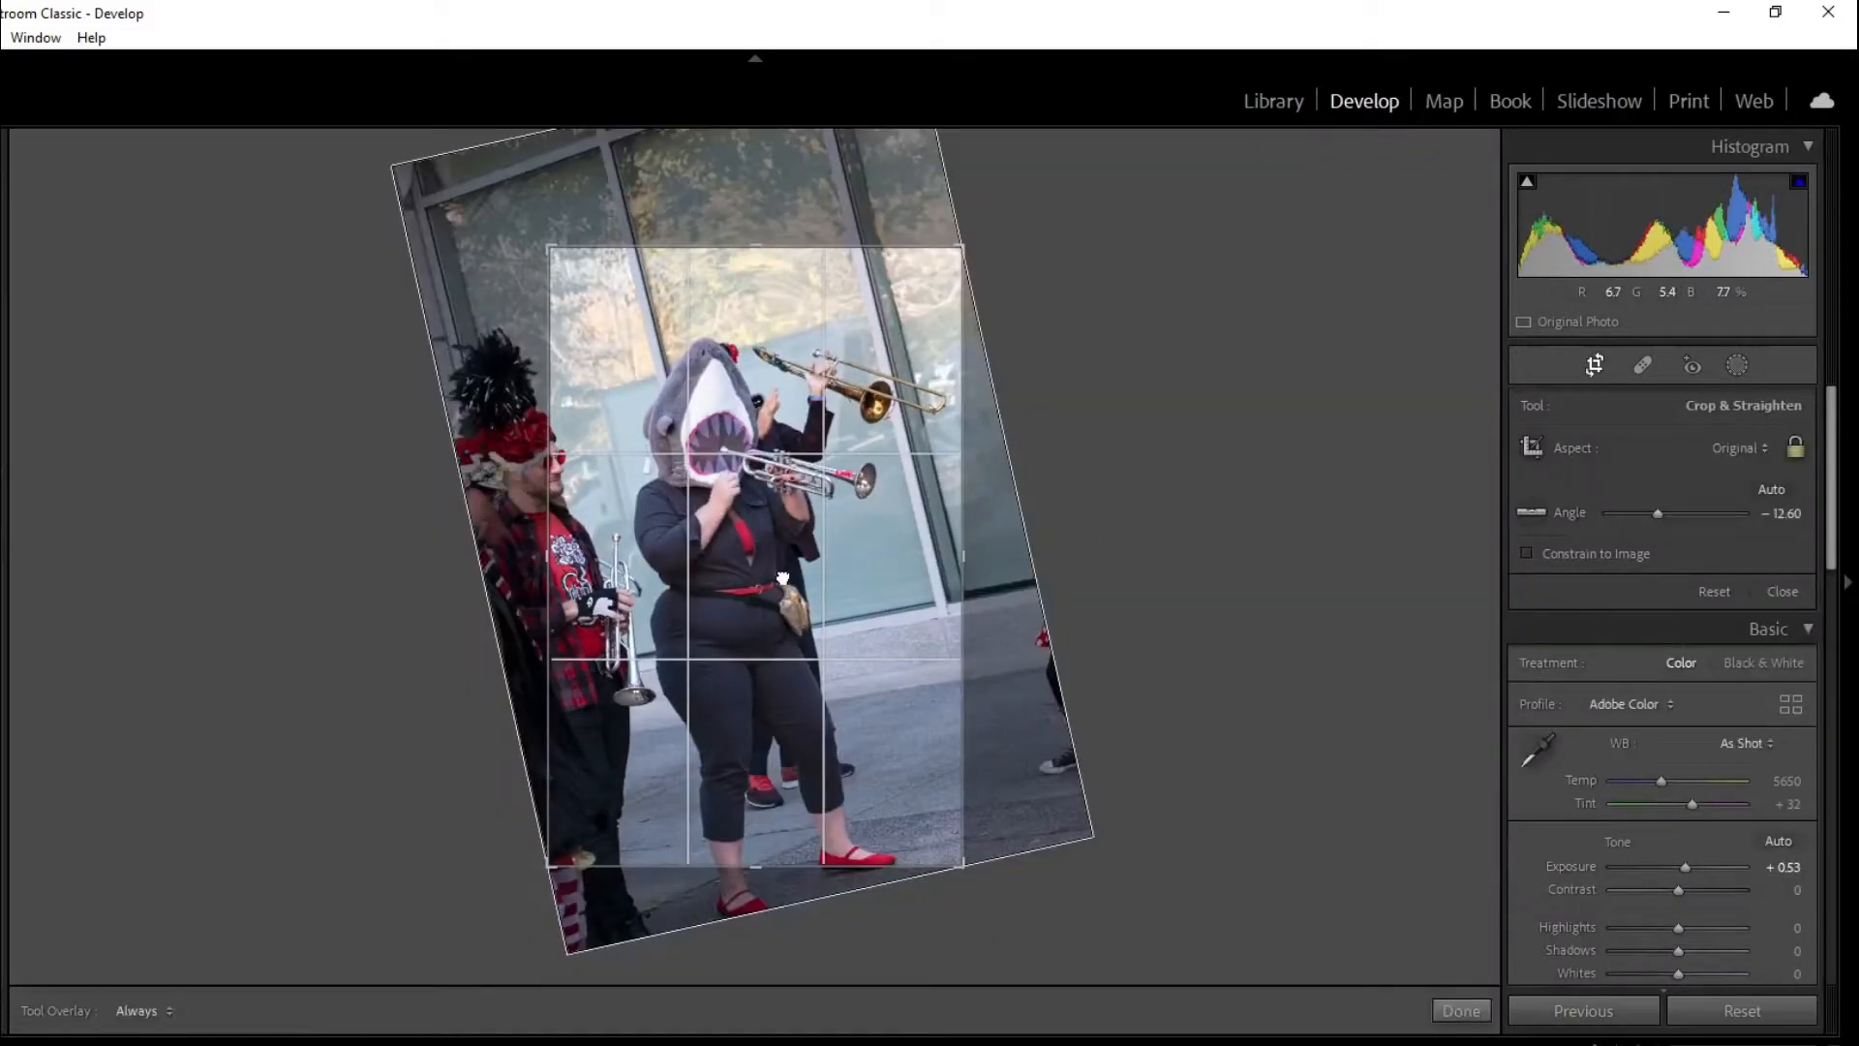
{"action": "left_click_drag", "start_coordinate": [958, 868], "coordinate": [948, 814]}
{"action": "mouse_move", "coordinate": [780, 717]}
{"action": "left_mouse_down"}
{"action": "mouse_move", "coordinate": [712, 720]}
{"action": "mouse_move", "coordinate": [747, 714]}
{"action": "left_mouse_up"}
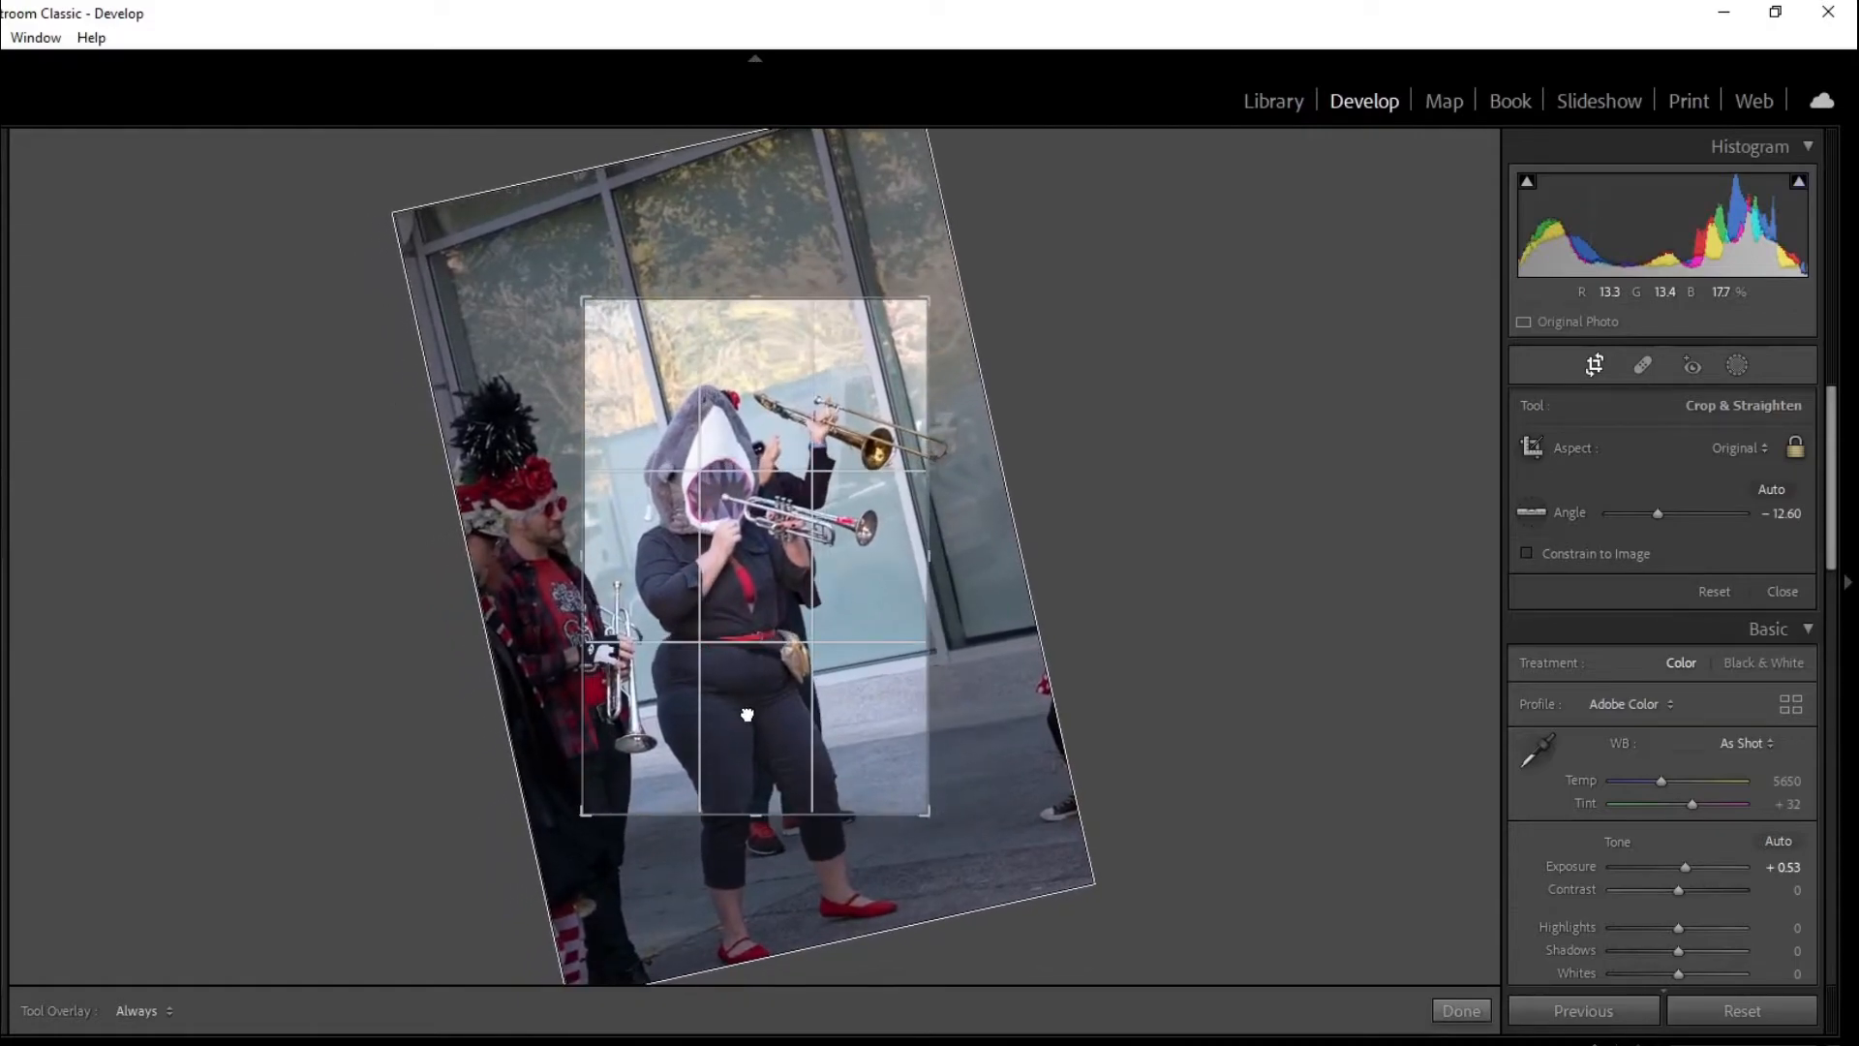
{"action": "key", "text": "r"}
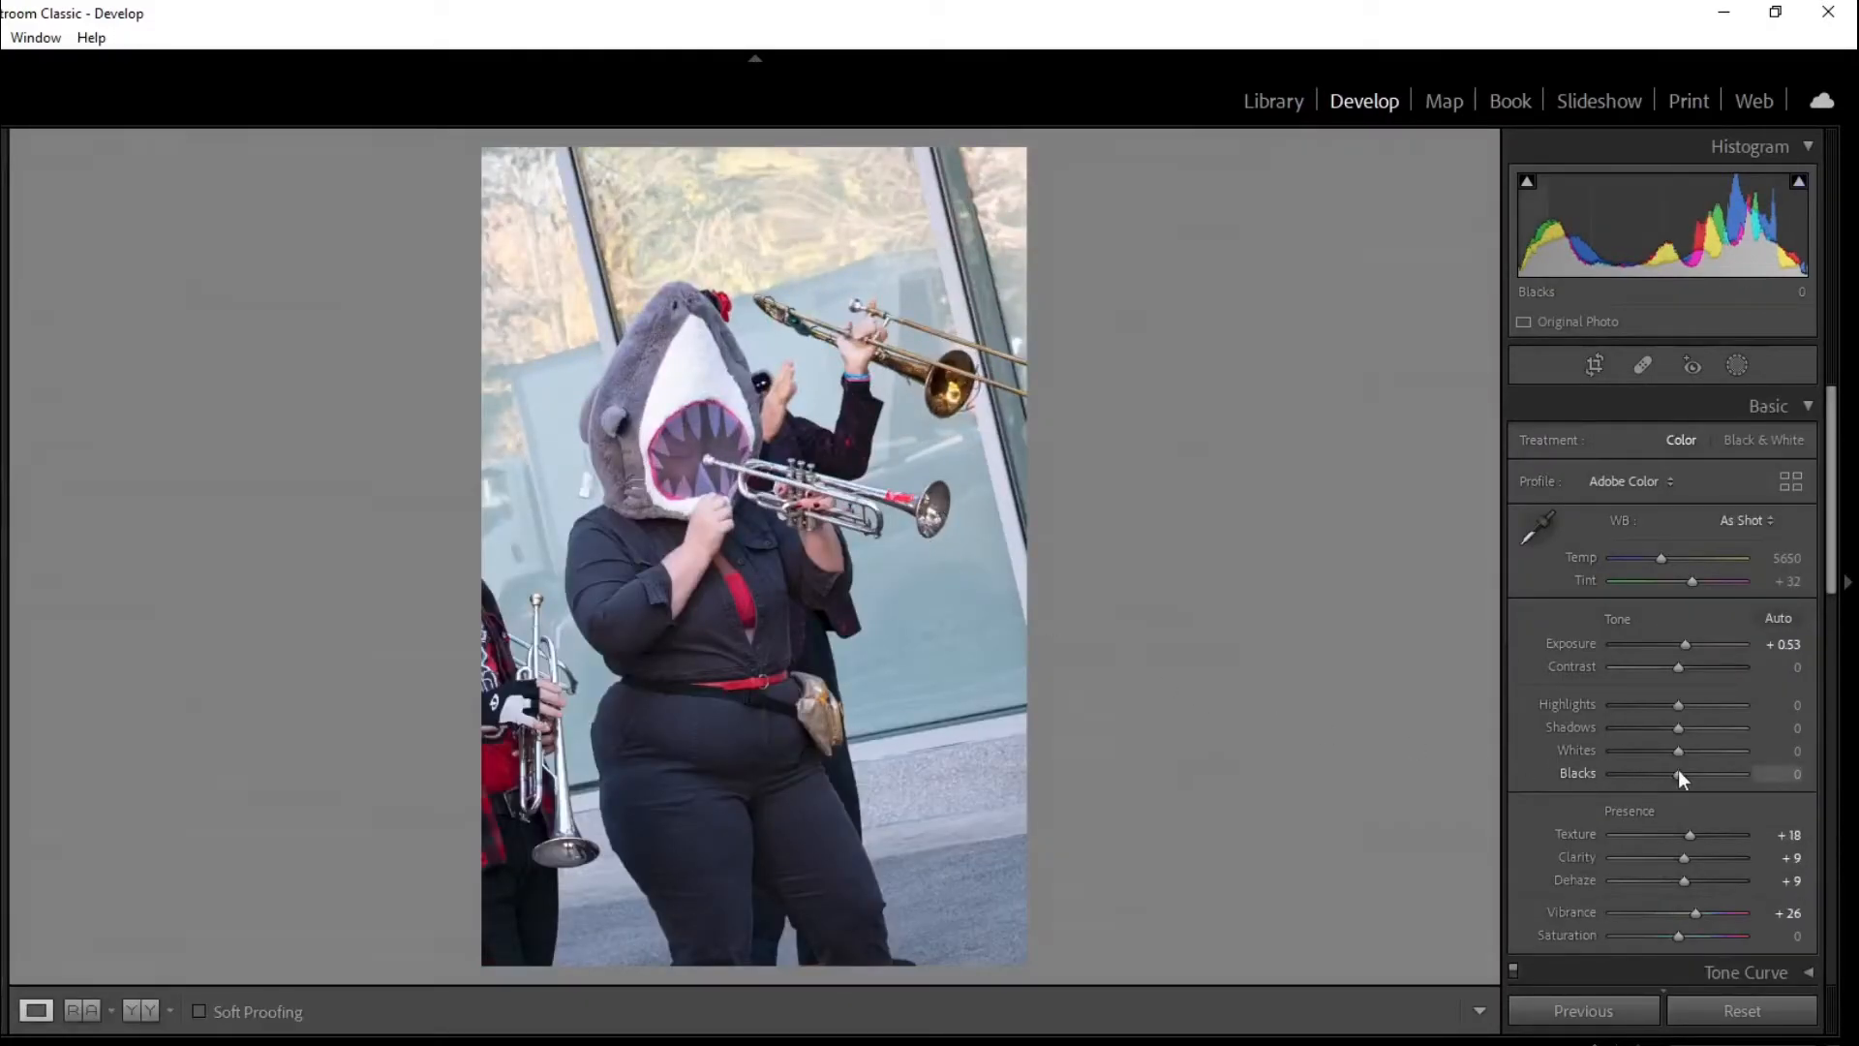
{"action": "left_click_drag", "start_coordinate": [1676, 780], "coordinate": [1669, 777]}
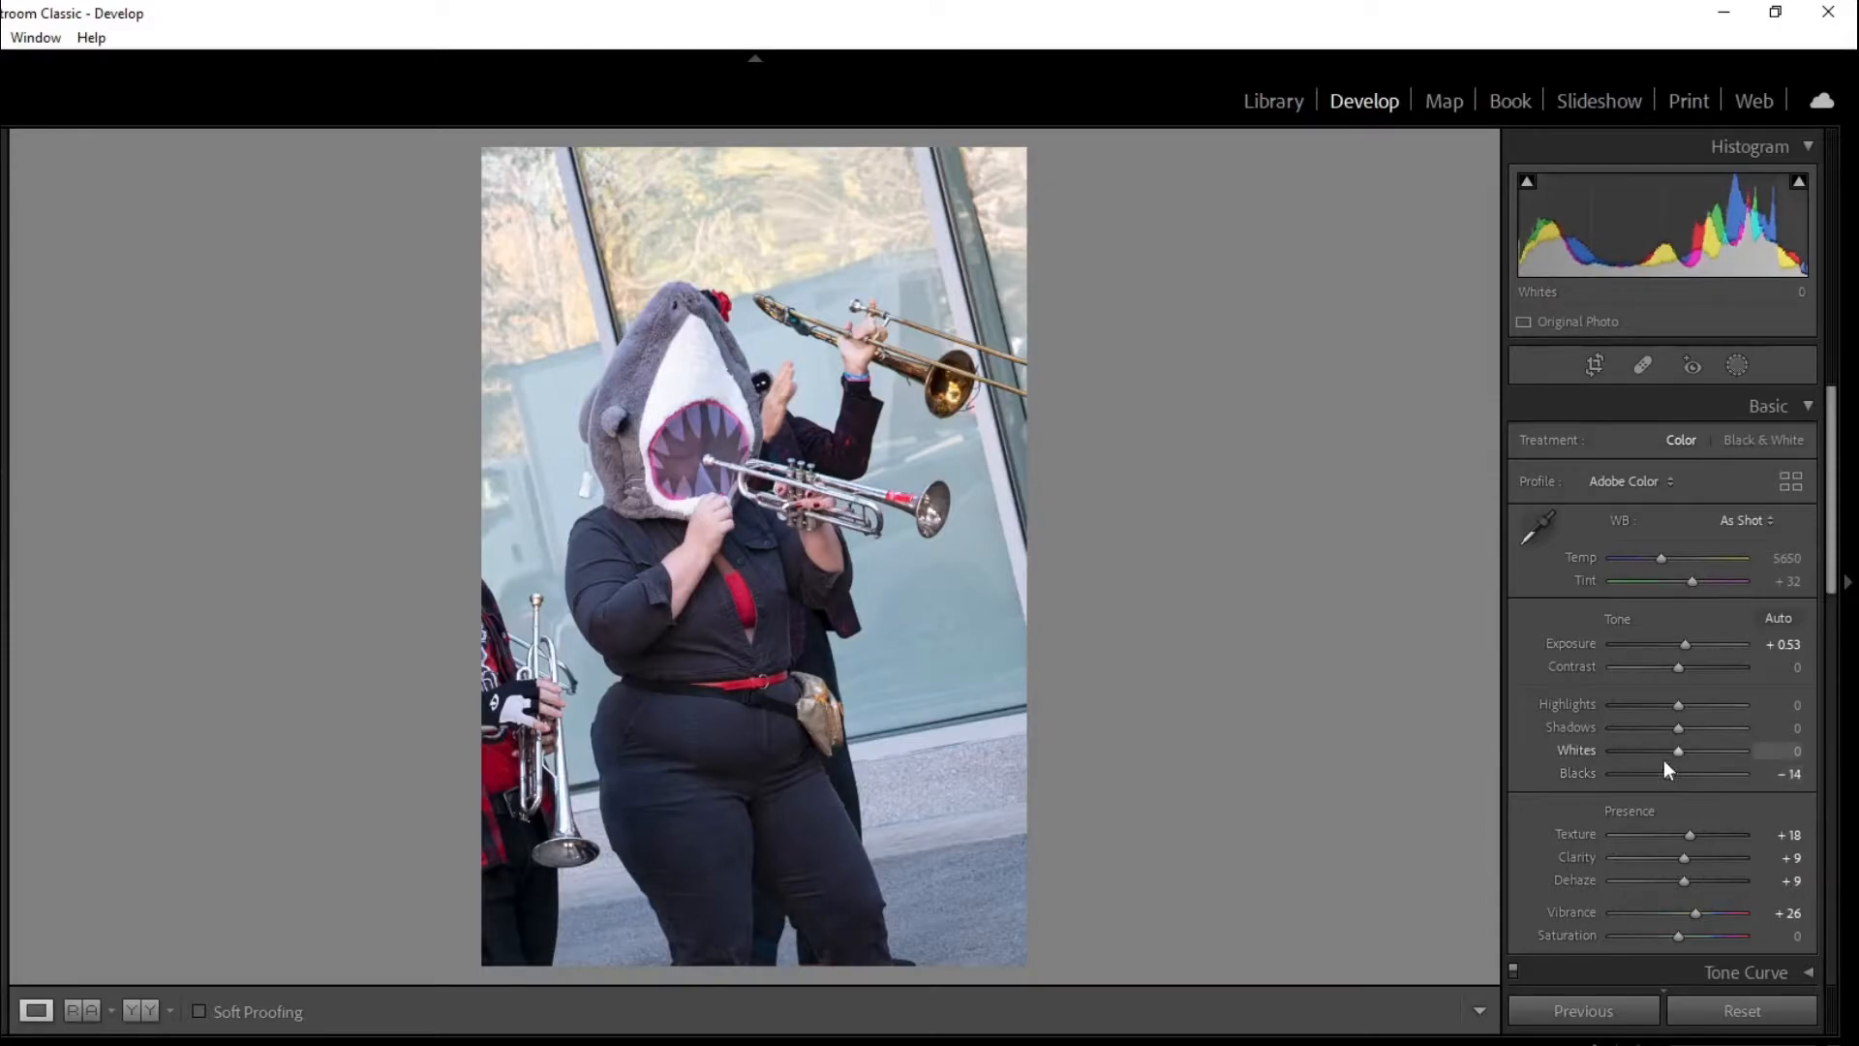
{"action": "left_click_drag", "start_coordinate": [1677, 706], "coordinate": [1654, 705]}
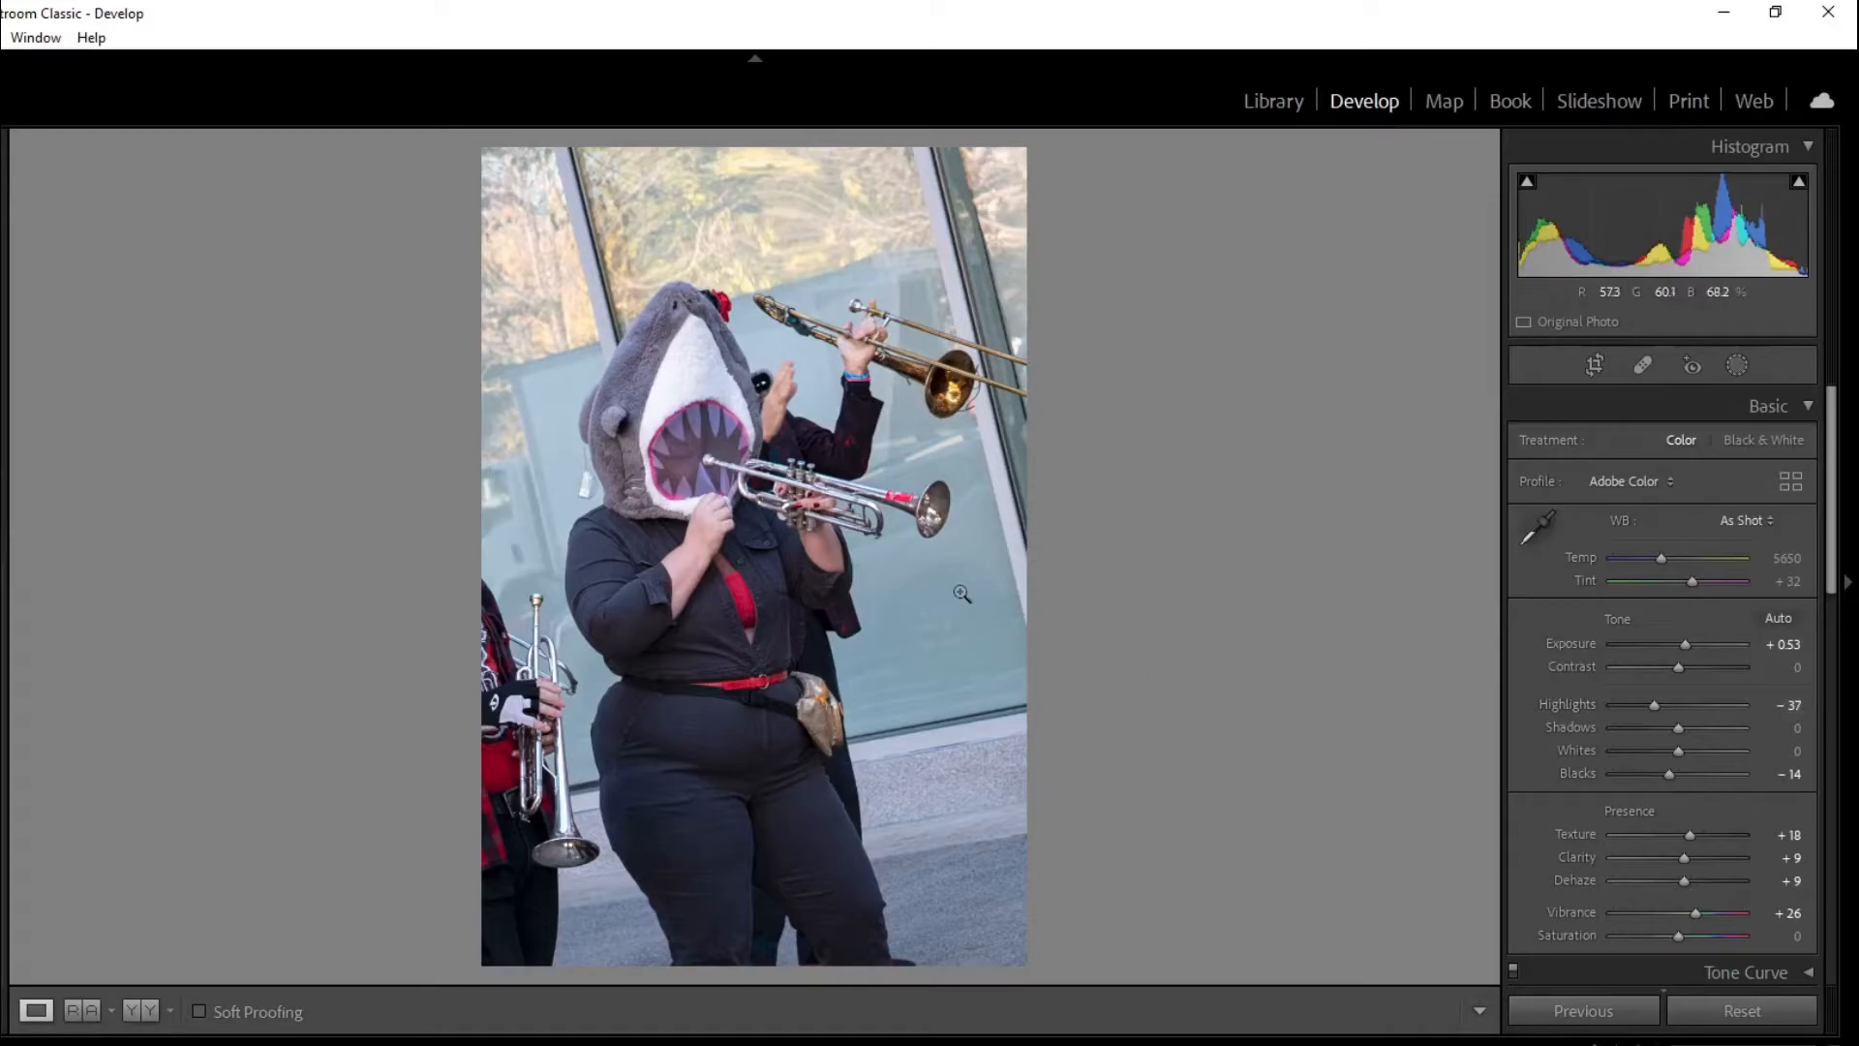
- Crop the next photo around the horn player in the polka-dot skirt at the original aspect, tilted to -9.39
{"action": "key", "text": "Right"}
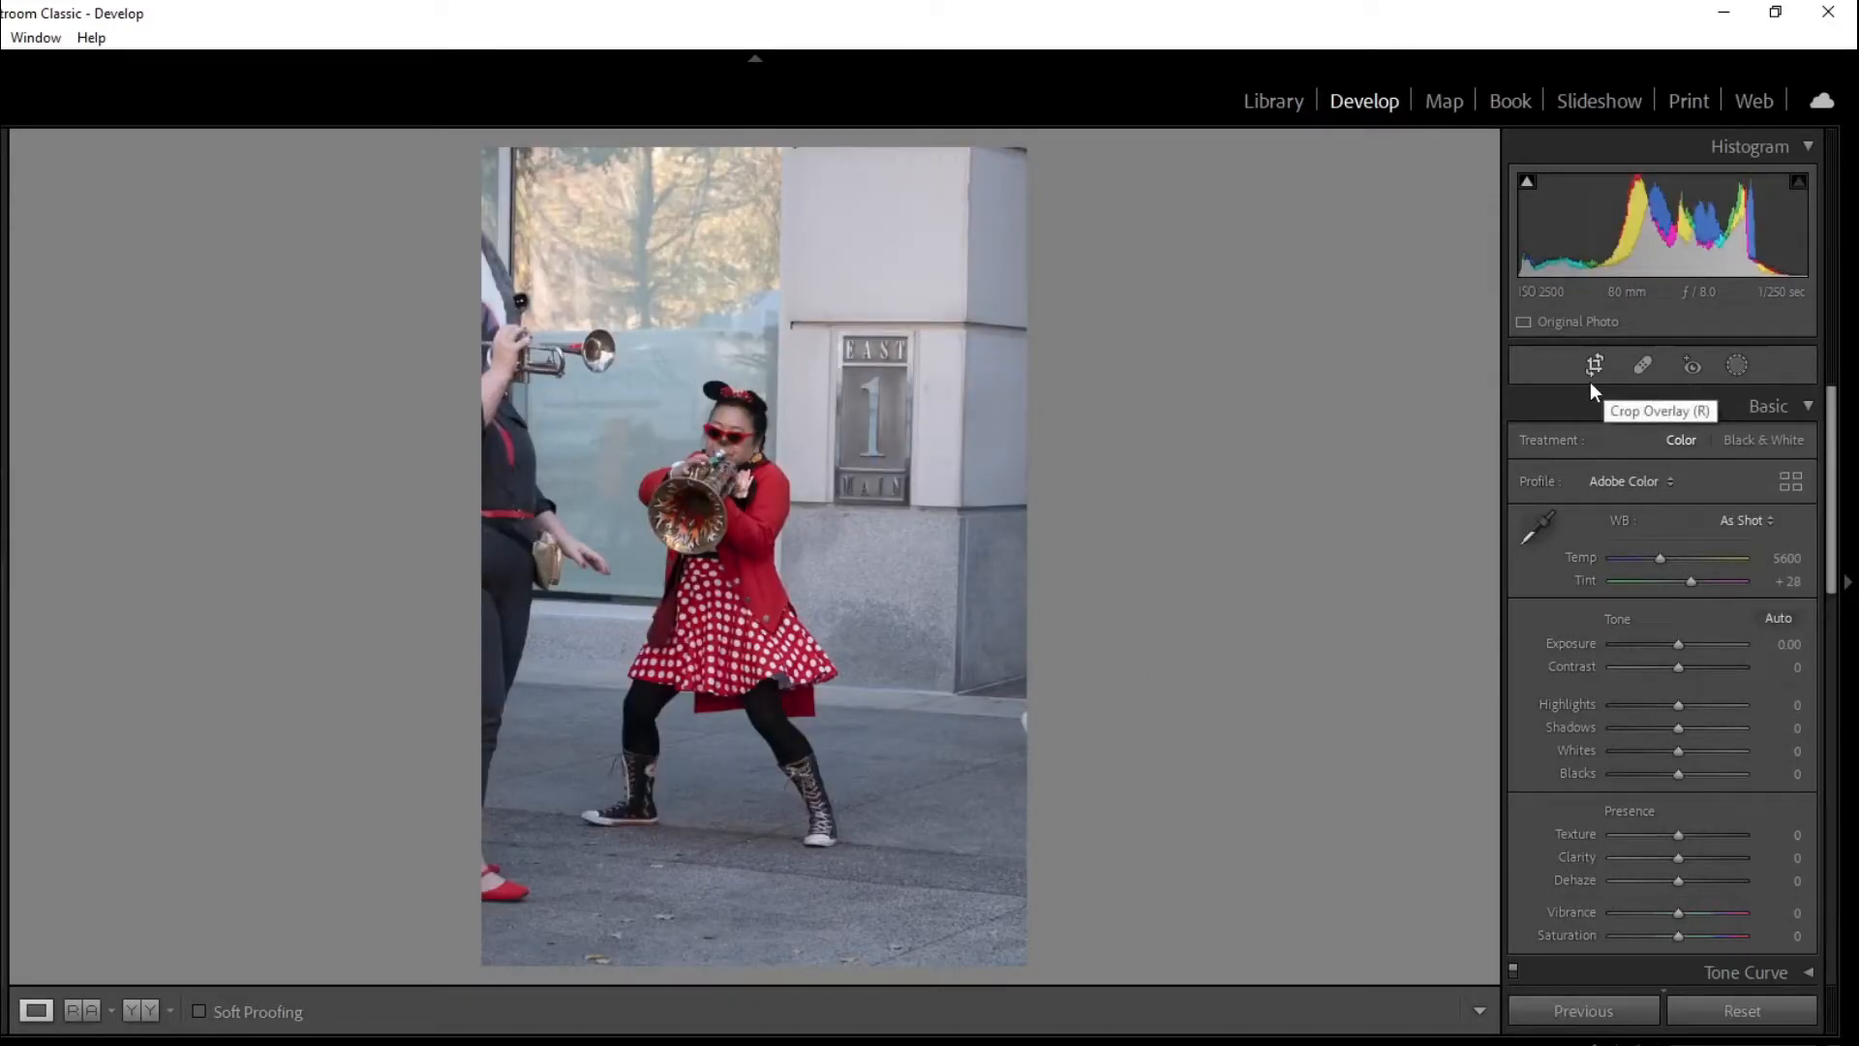
{"action": "left_click", "coordinate": [1591, 380]}
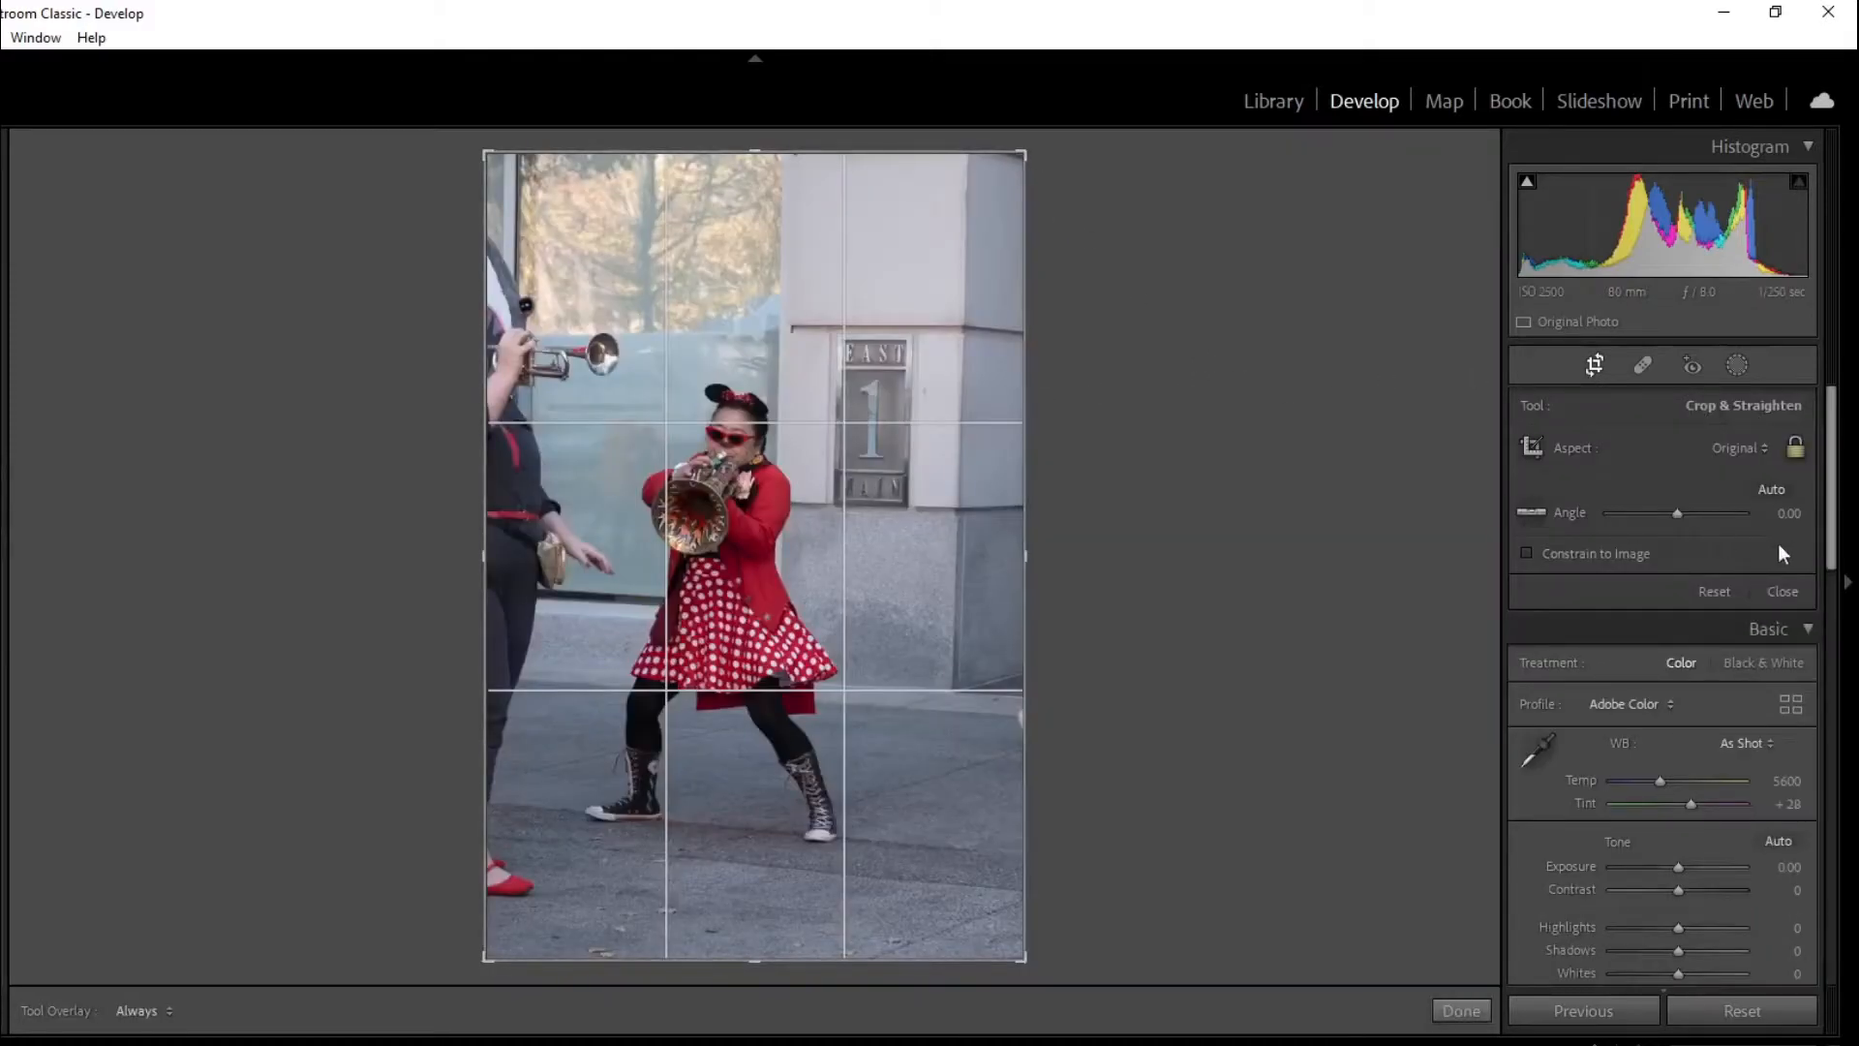
{"action": "left_click_drag", "start_coordinate": [1026, 157], "coordinate": [998, 272]}
{"action": "left_click_drag", "start_coordinate": [879, 400], "coordinate": [799, 461]}
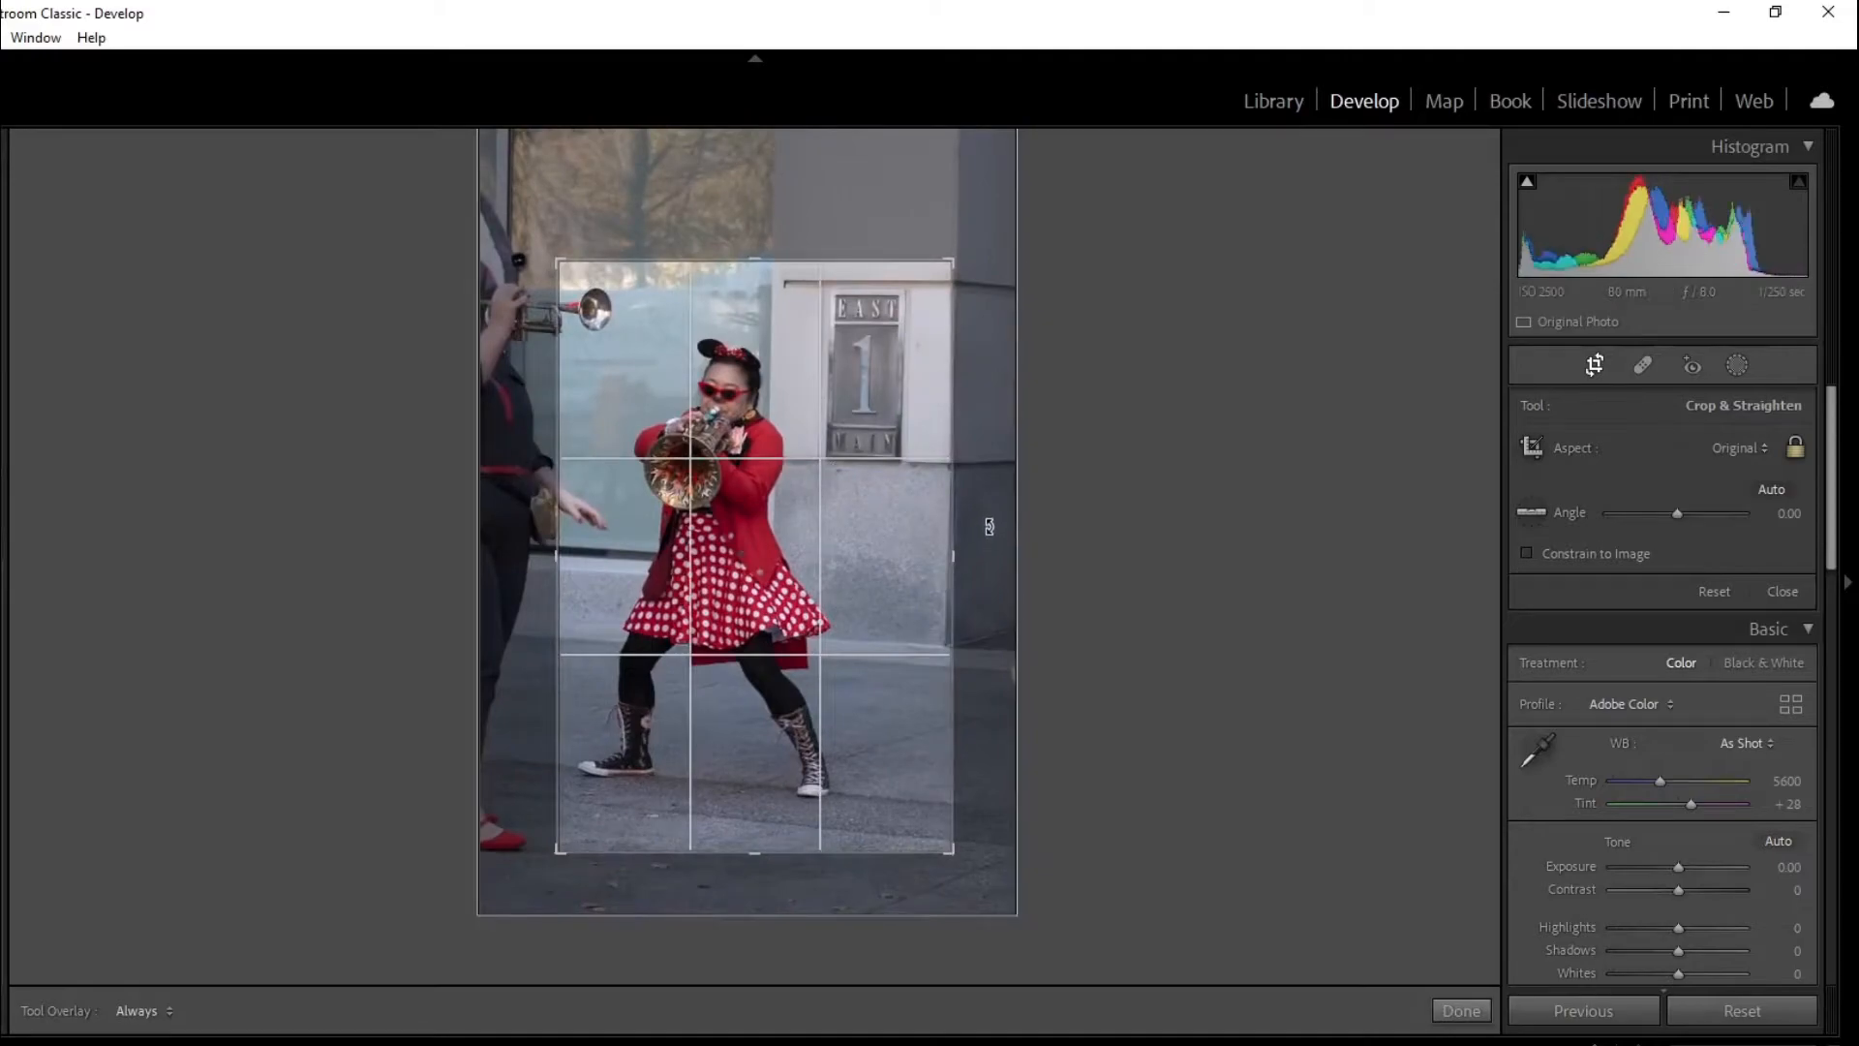
{"action": "mouse_move", "coordinate": [1005, 513]}
{"action": "left_mouse_down"}
{"action": "mouse_move", "coordinate": [988, 456]}
{"action": "mouse_move", "coordinate": [1016, 535]}
{"action": "left_mouse_up"}
{"action": "left_click_drag", "start_coordinate": [822, 540], "coordinate": [842, 539]}
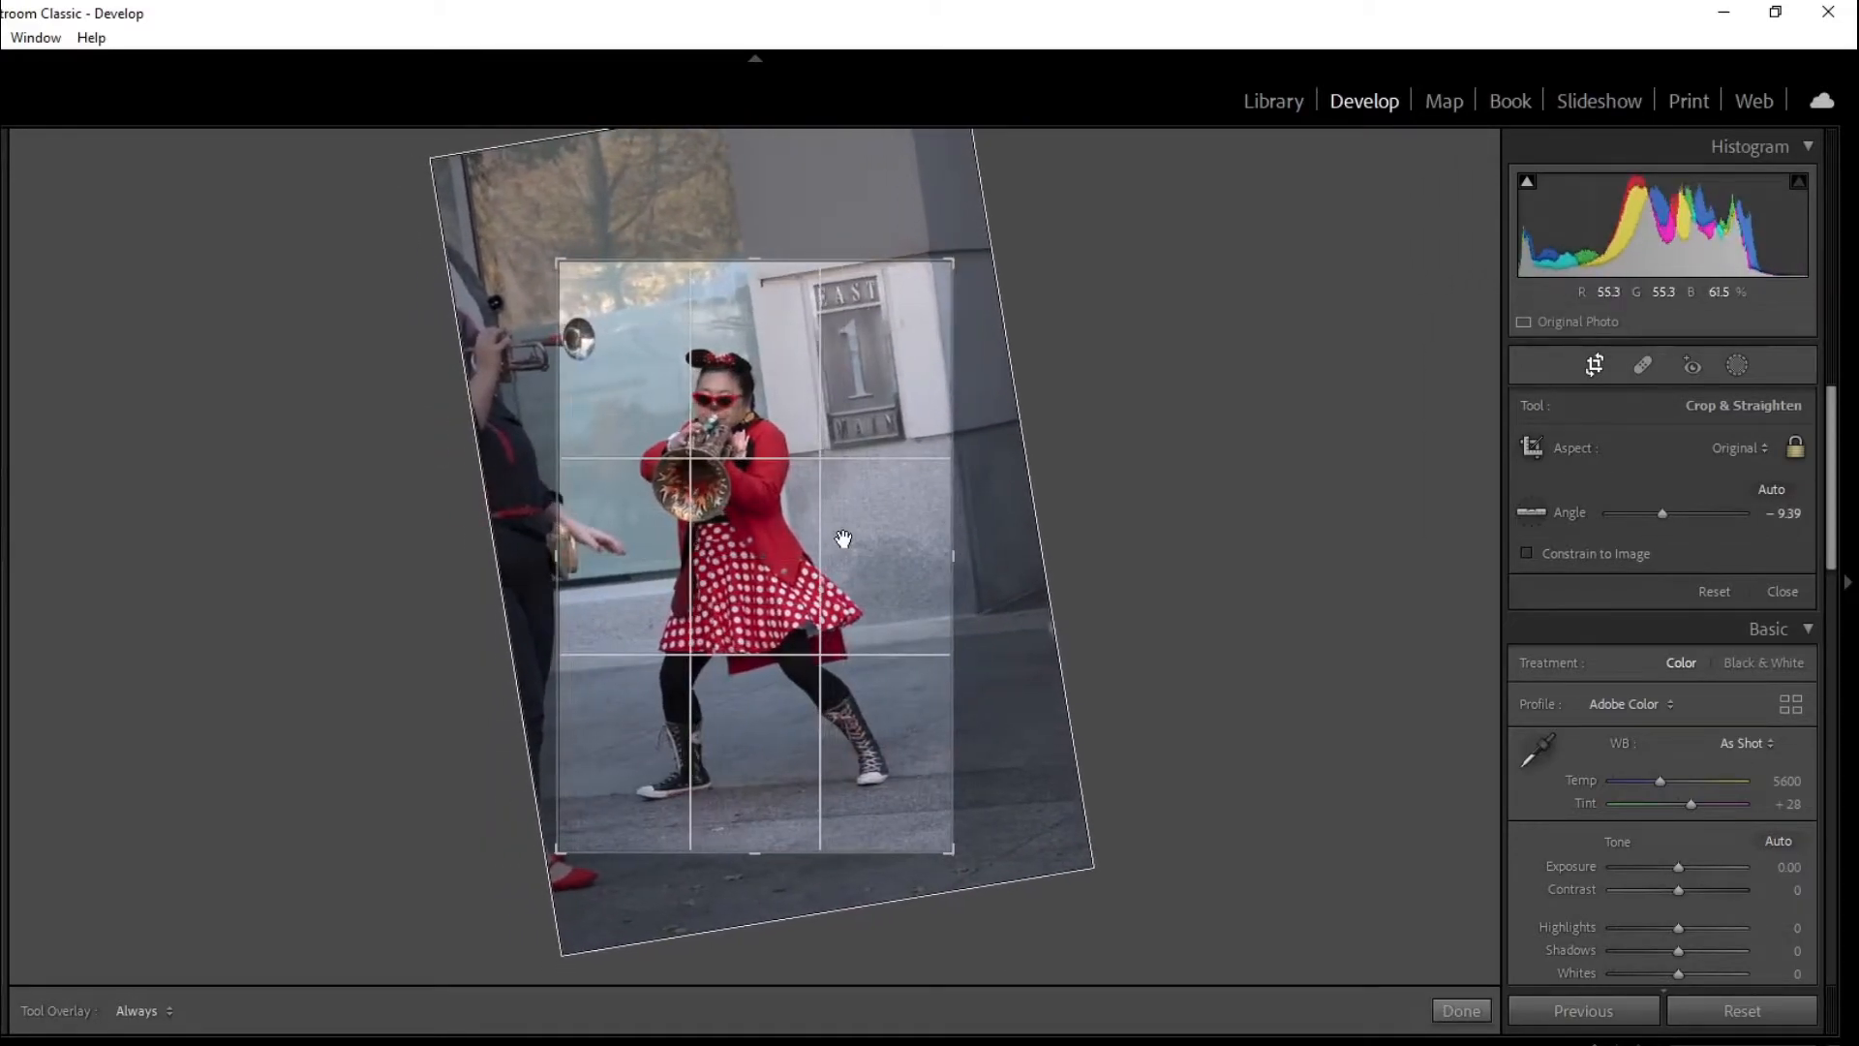
{"action": "key", "text": "Return"}
- Re-tilt the polka-dot horn player's crop the opposite way to an angle of 7.44 and reposition the player inside it
{"action": "left_click", "coordinate": [1597, 365]}
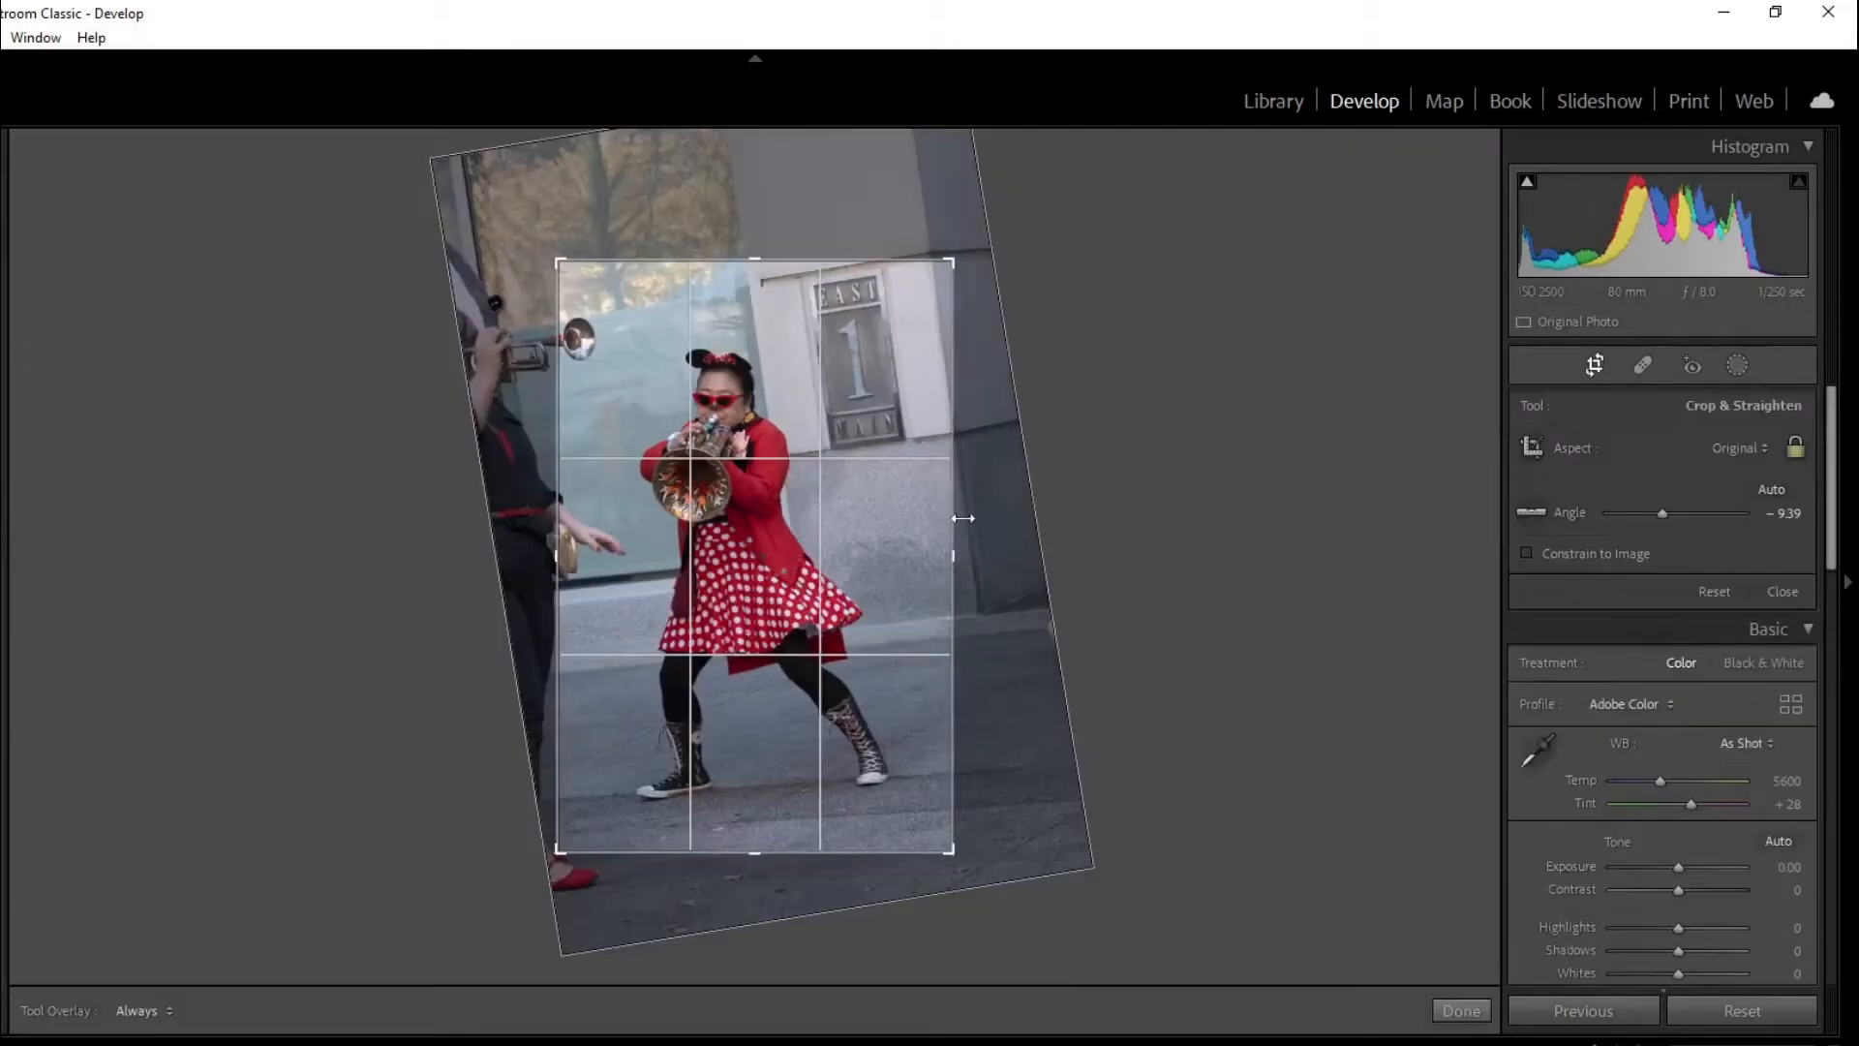
{"action": "left_click_drag", "start_coordinate": [1008, 522], "coordinate": [1008, 590]}
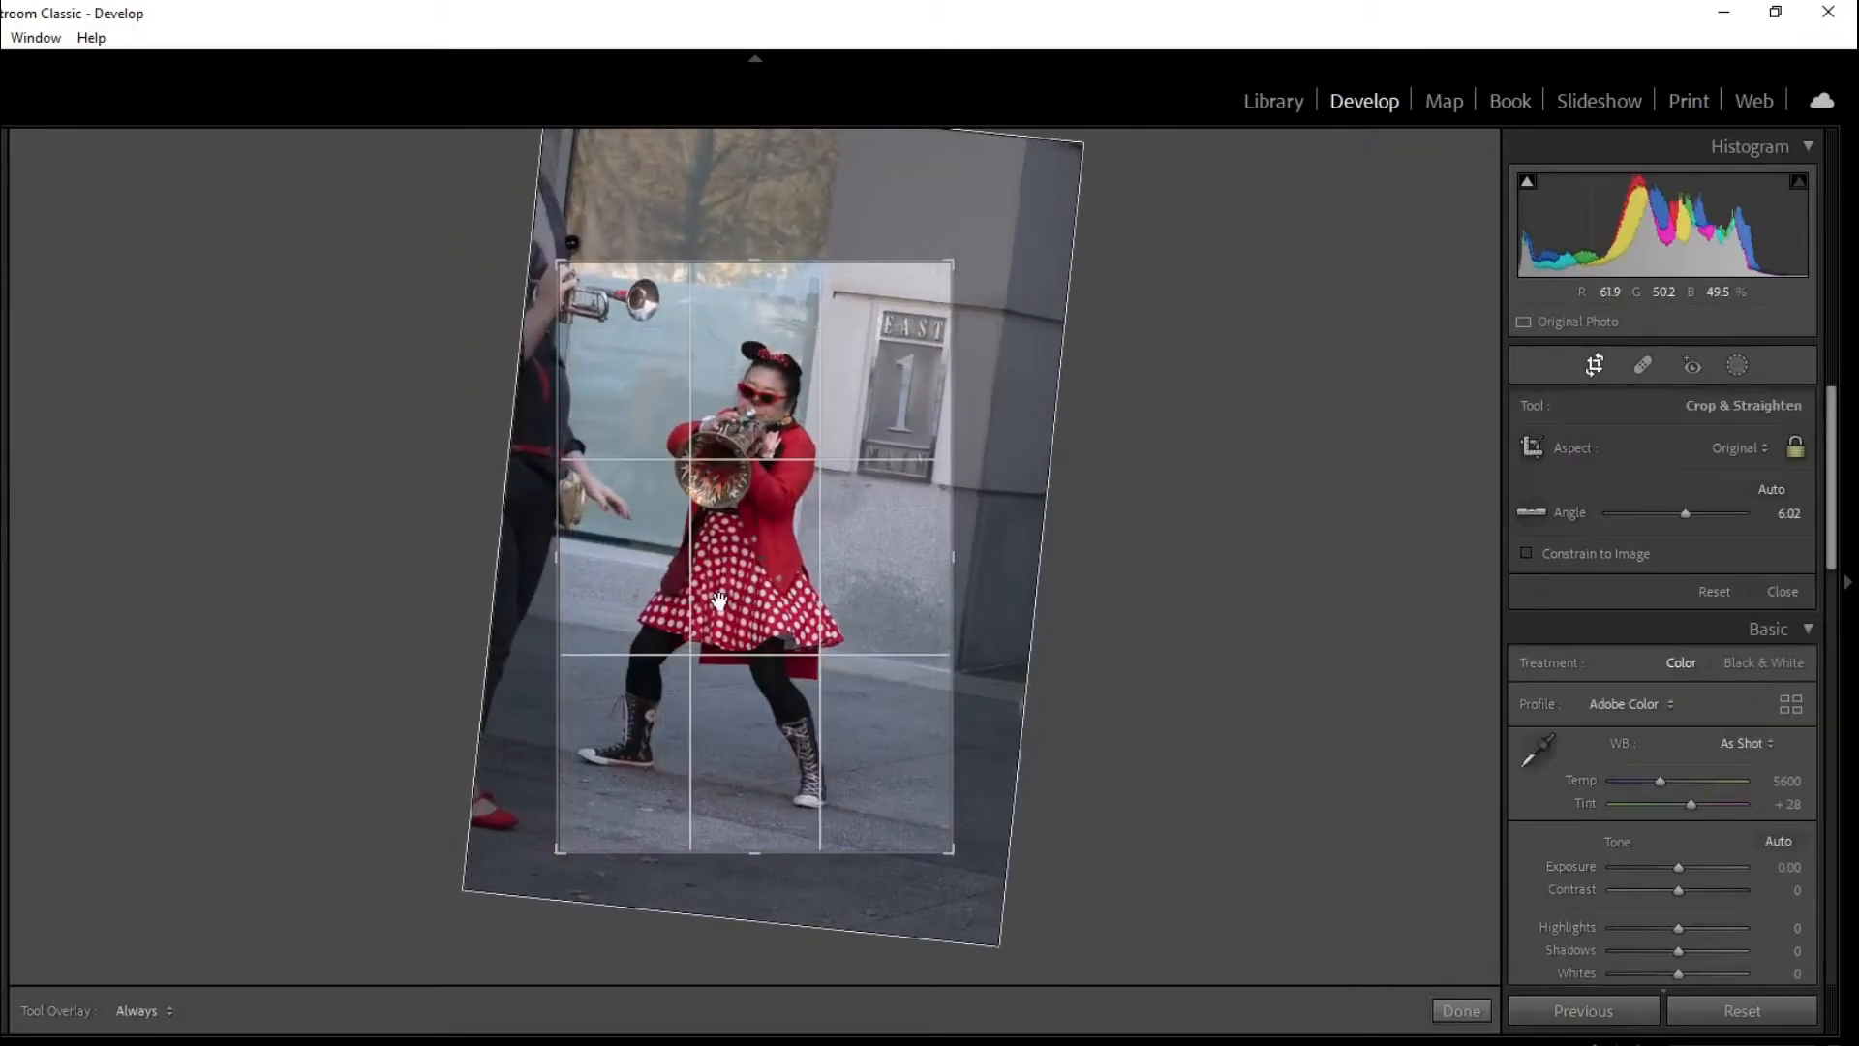
{"action": "left_click_drag", "start_coordinate": [714, 602], "coordinate": [732, 605]}
{"action": "left_click_drag", "start_coordinate": [1022, 596], "coordinate": [1019, 606]}
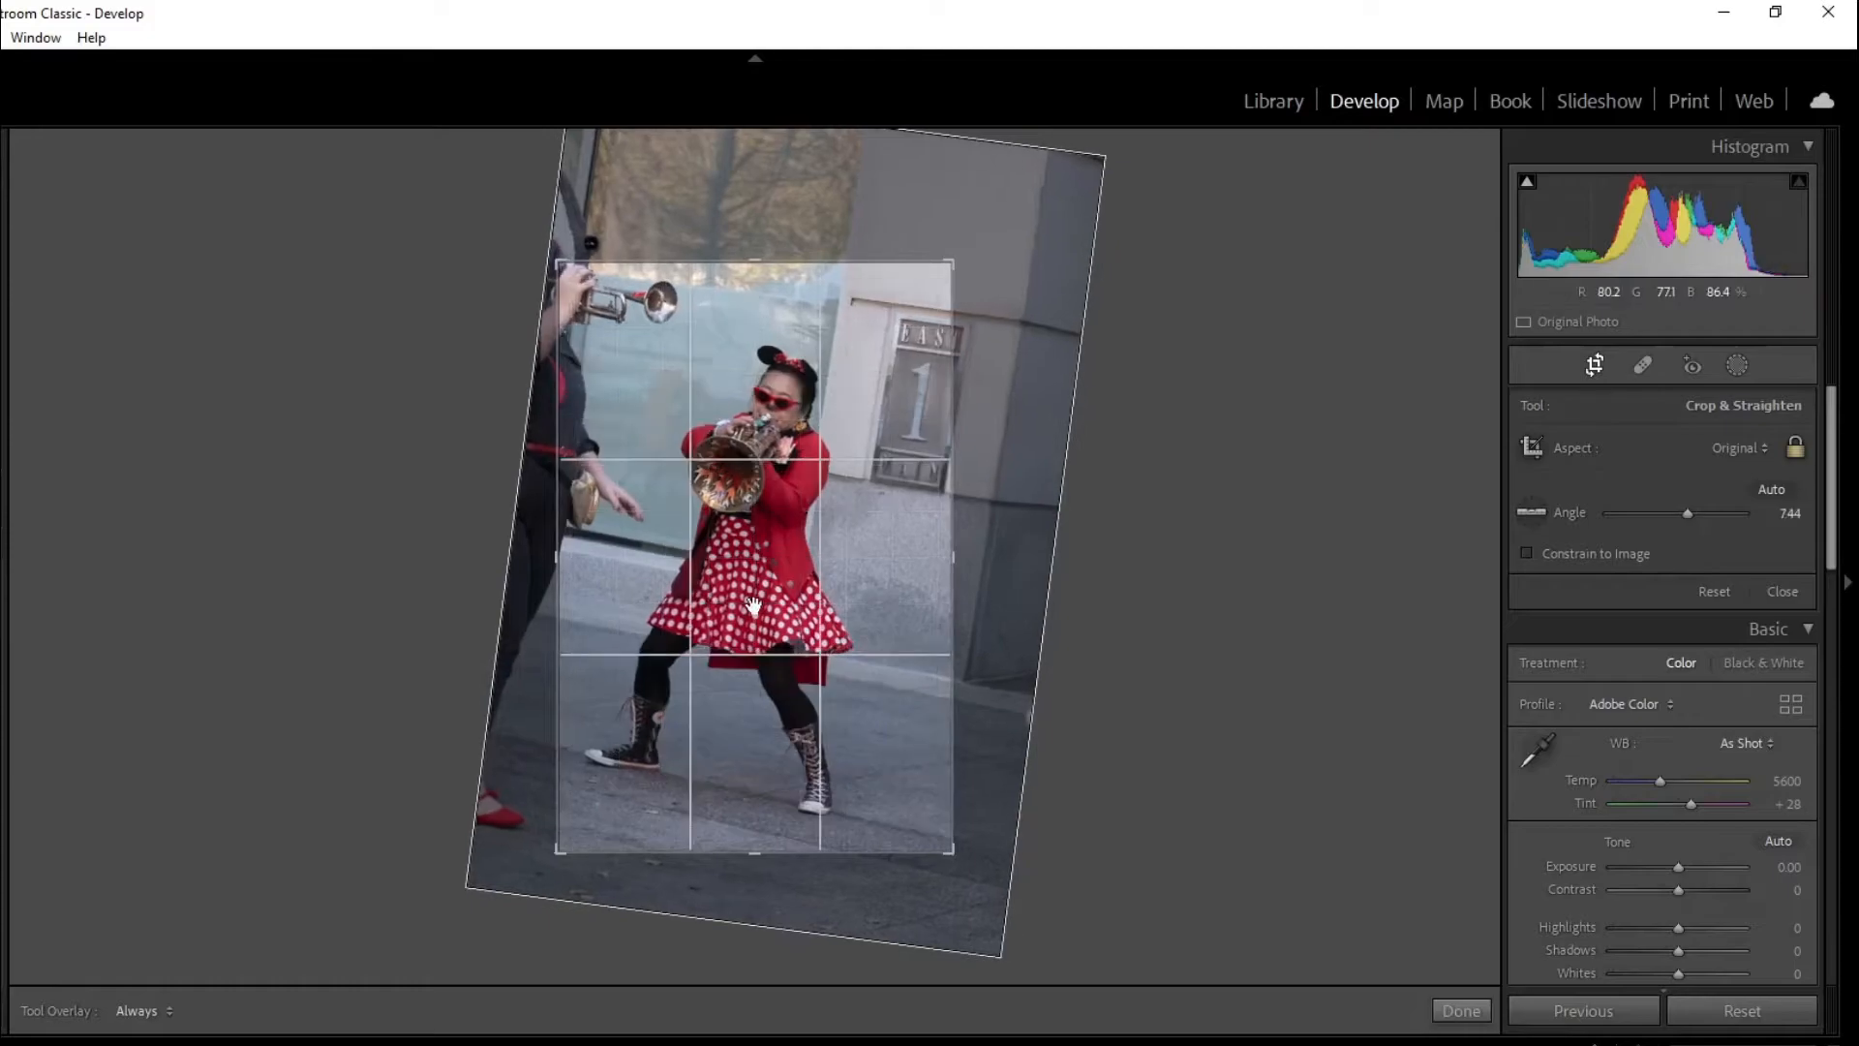
{"action": "key", "text": "Return"}
- Set the horn player photo's Texture to +16, Clarity to +11, Vibrance to +32 and Exposure to +0.44, and nudge the image within its crop
{"action": "left_click_drag", "start_coordinate": [1685, 839], "coordinate": [1697, 910]}
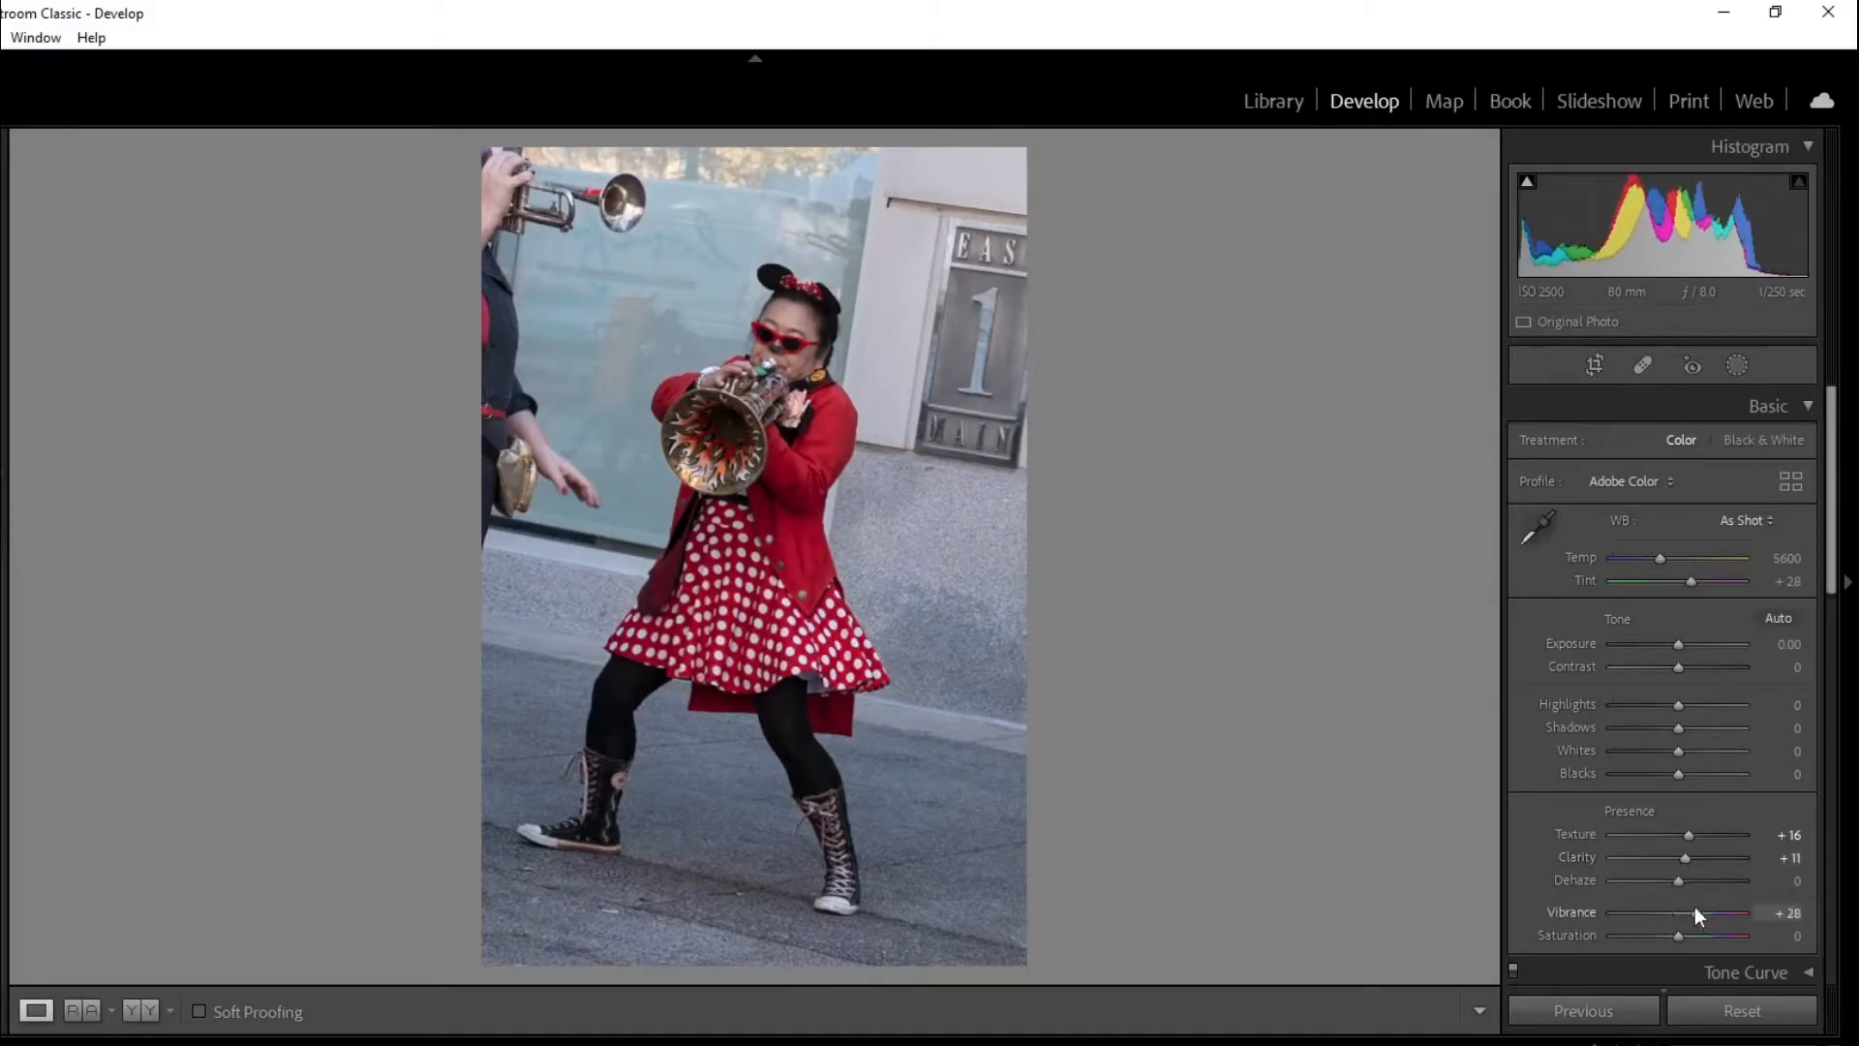
{"action": "left_click_drag", "start_coordinate": [1681, 649], "coordinate": [1683, 653]}
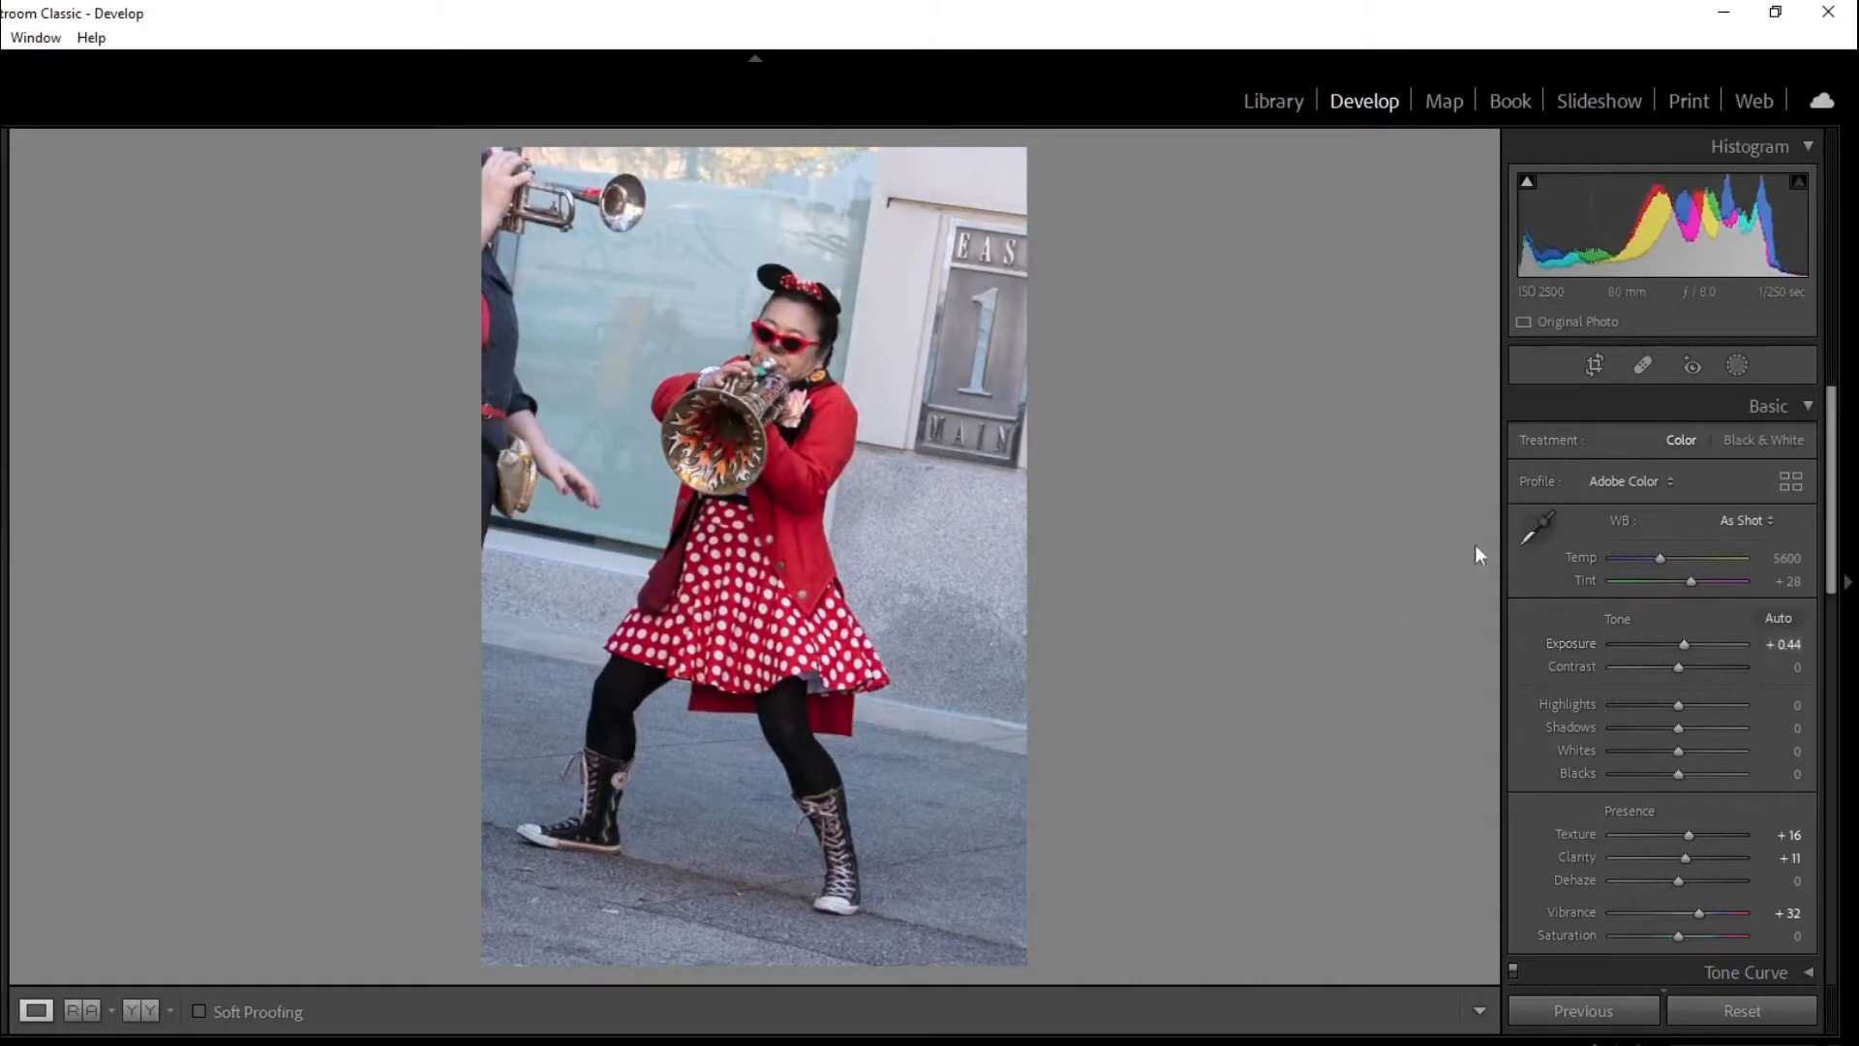
{"action": "left_click", "coordinate": [1594, 365]}
{"action": "left_click_drag", "start_coordinate": [837, 616], "coordinate": [849, 619]}
{"action": "key", "text": "Return"}
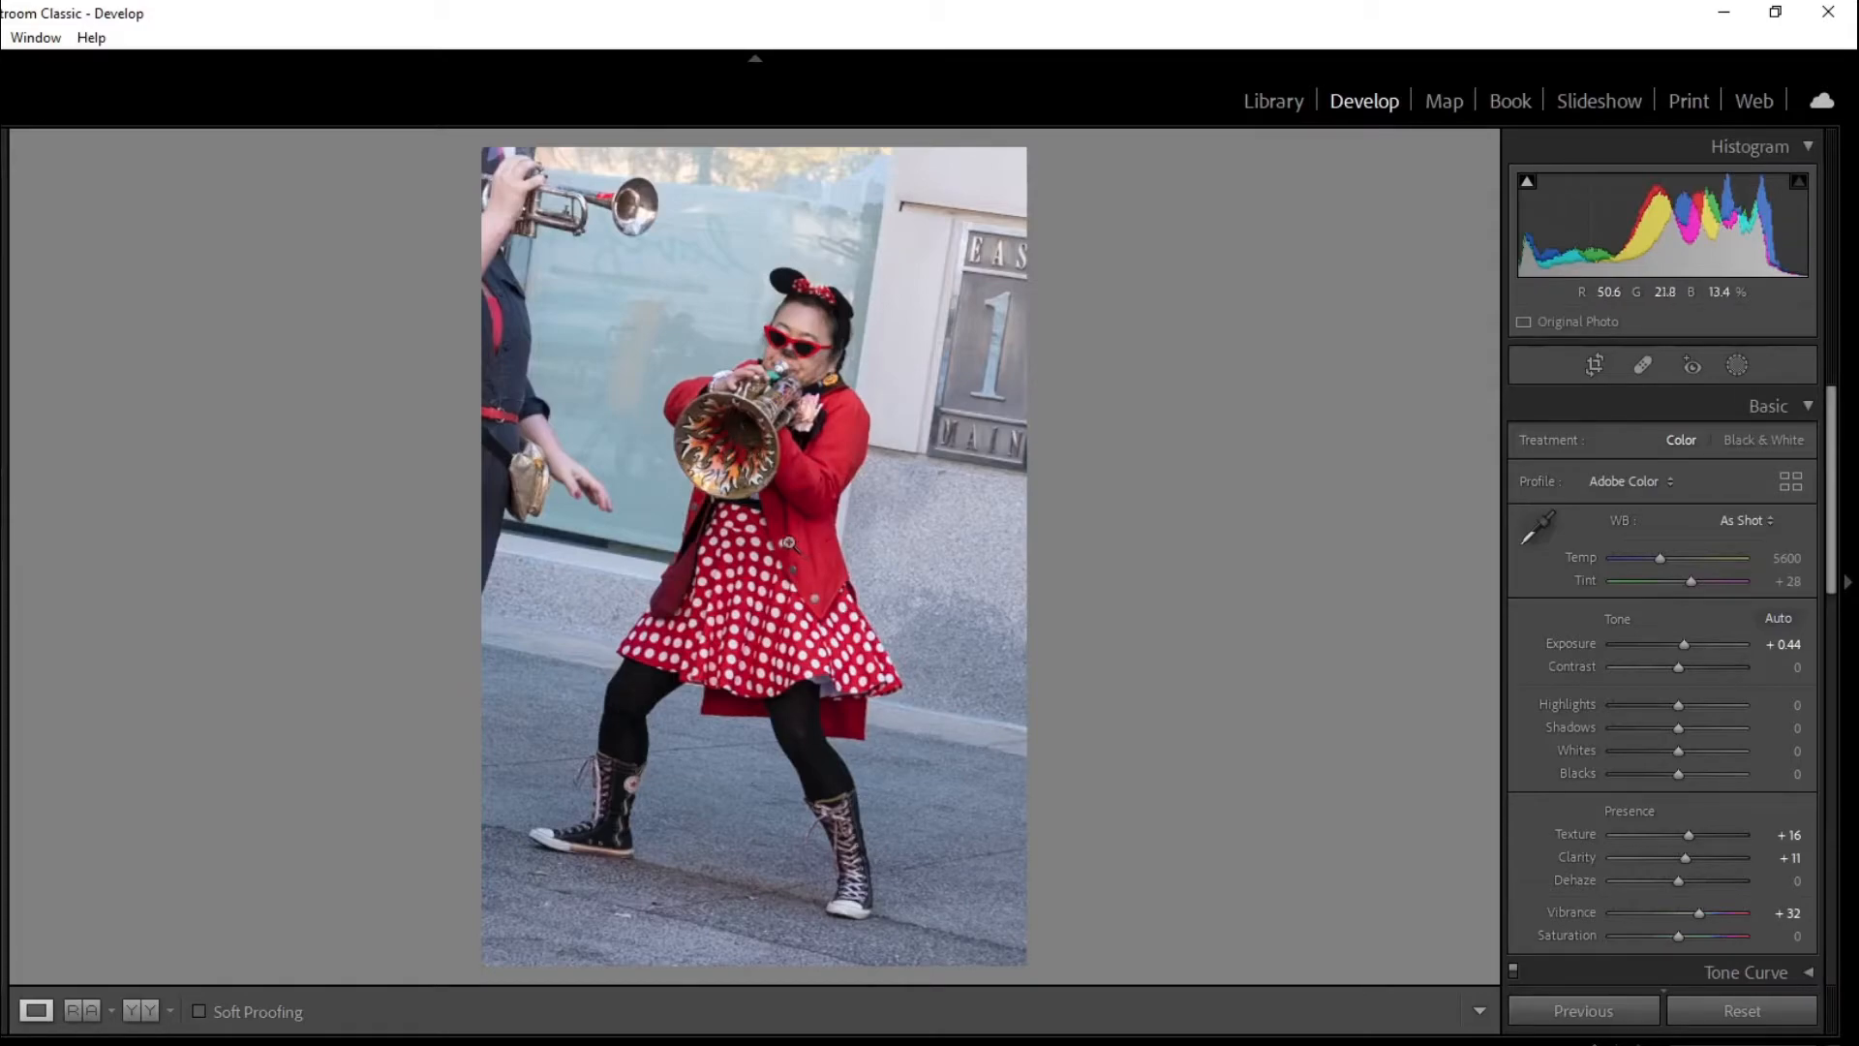
- Crop the next photo tighter around the wide-brimmed hat and the band at the original aspect, rotated to -0.28
{"action": "key", "text": "Right"}
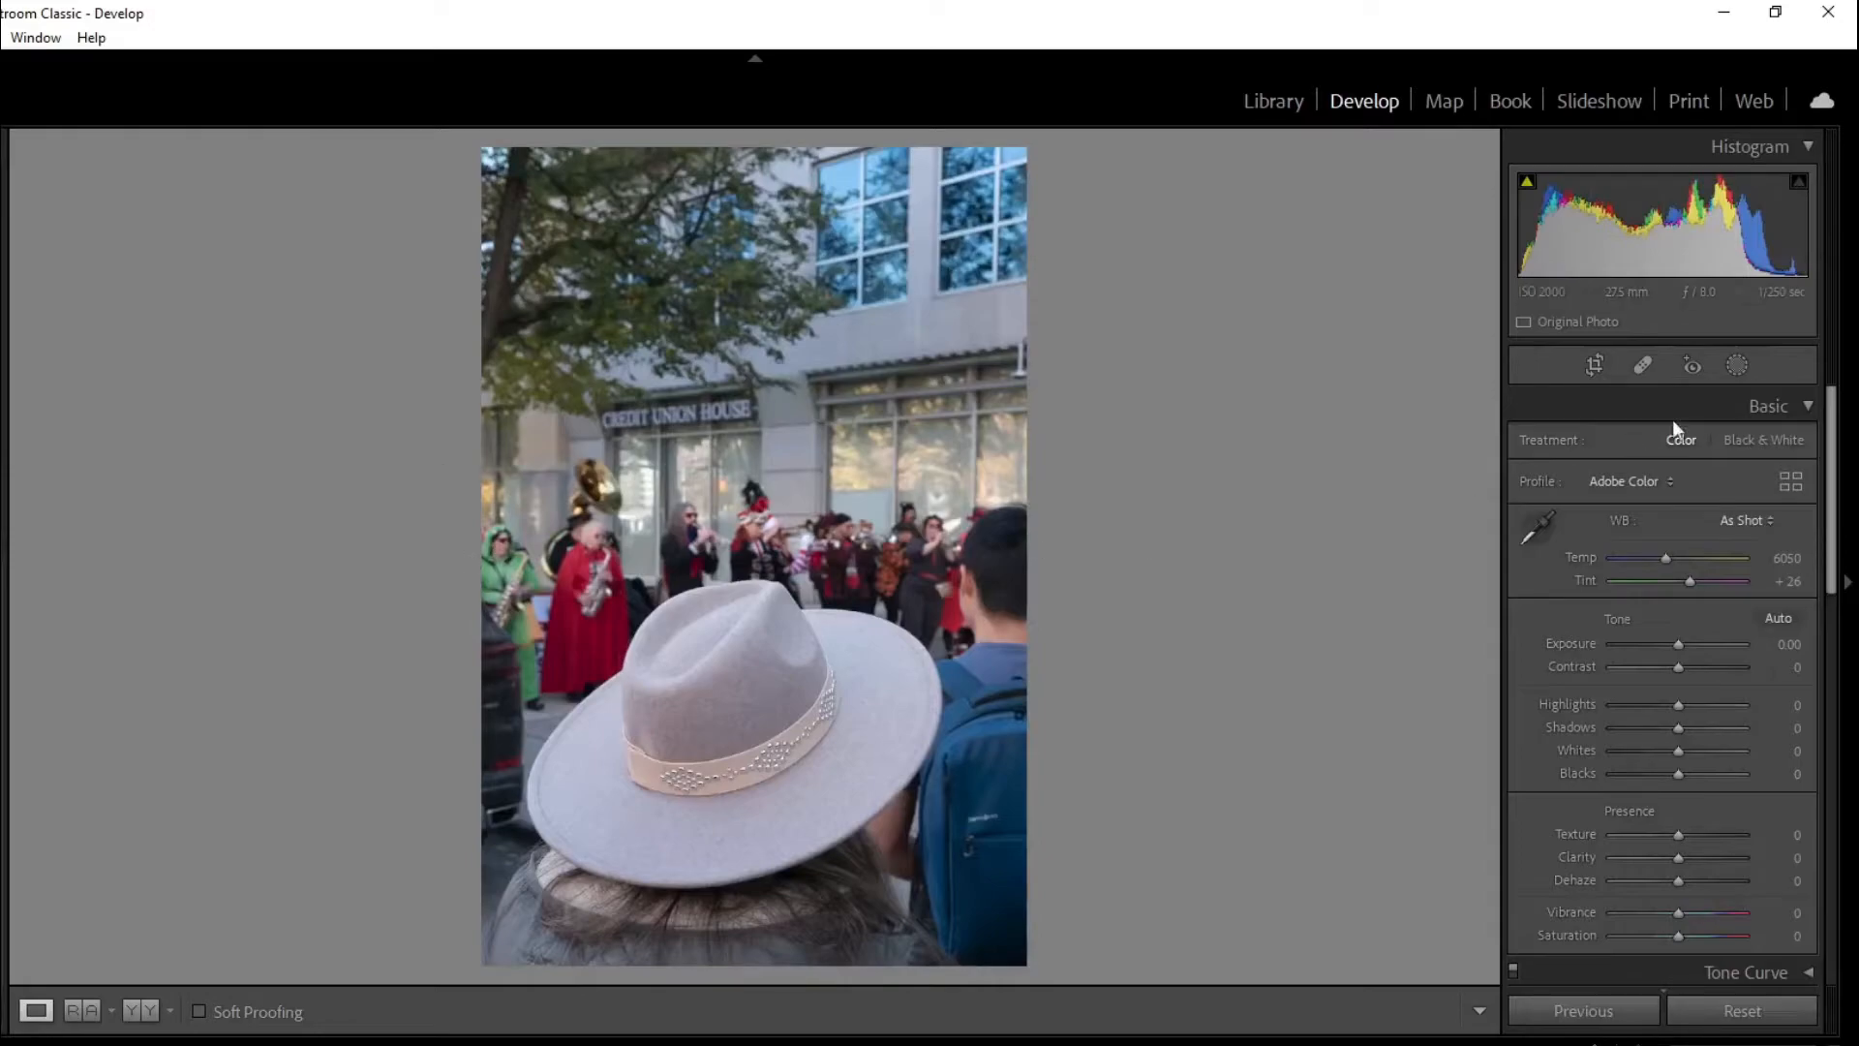
{"action": "left_click", "coordinate": [1600, 365]}
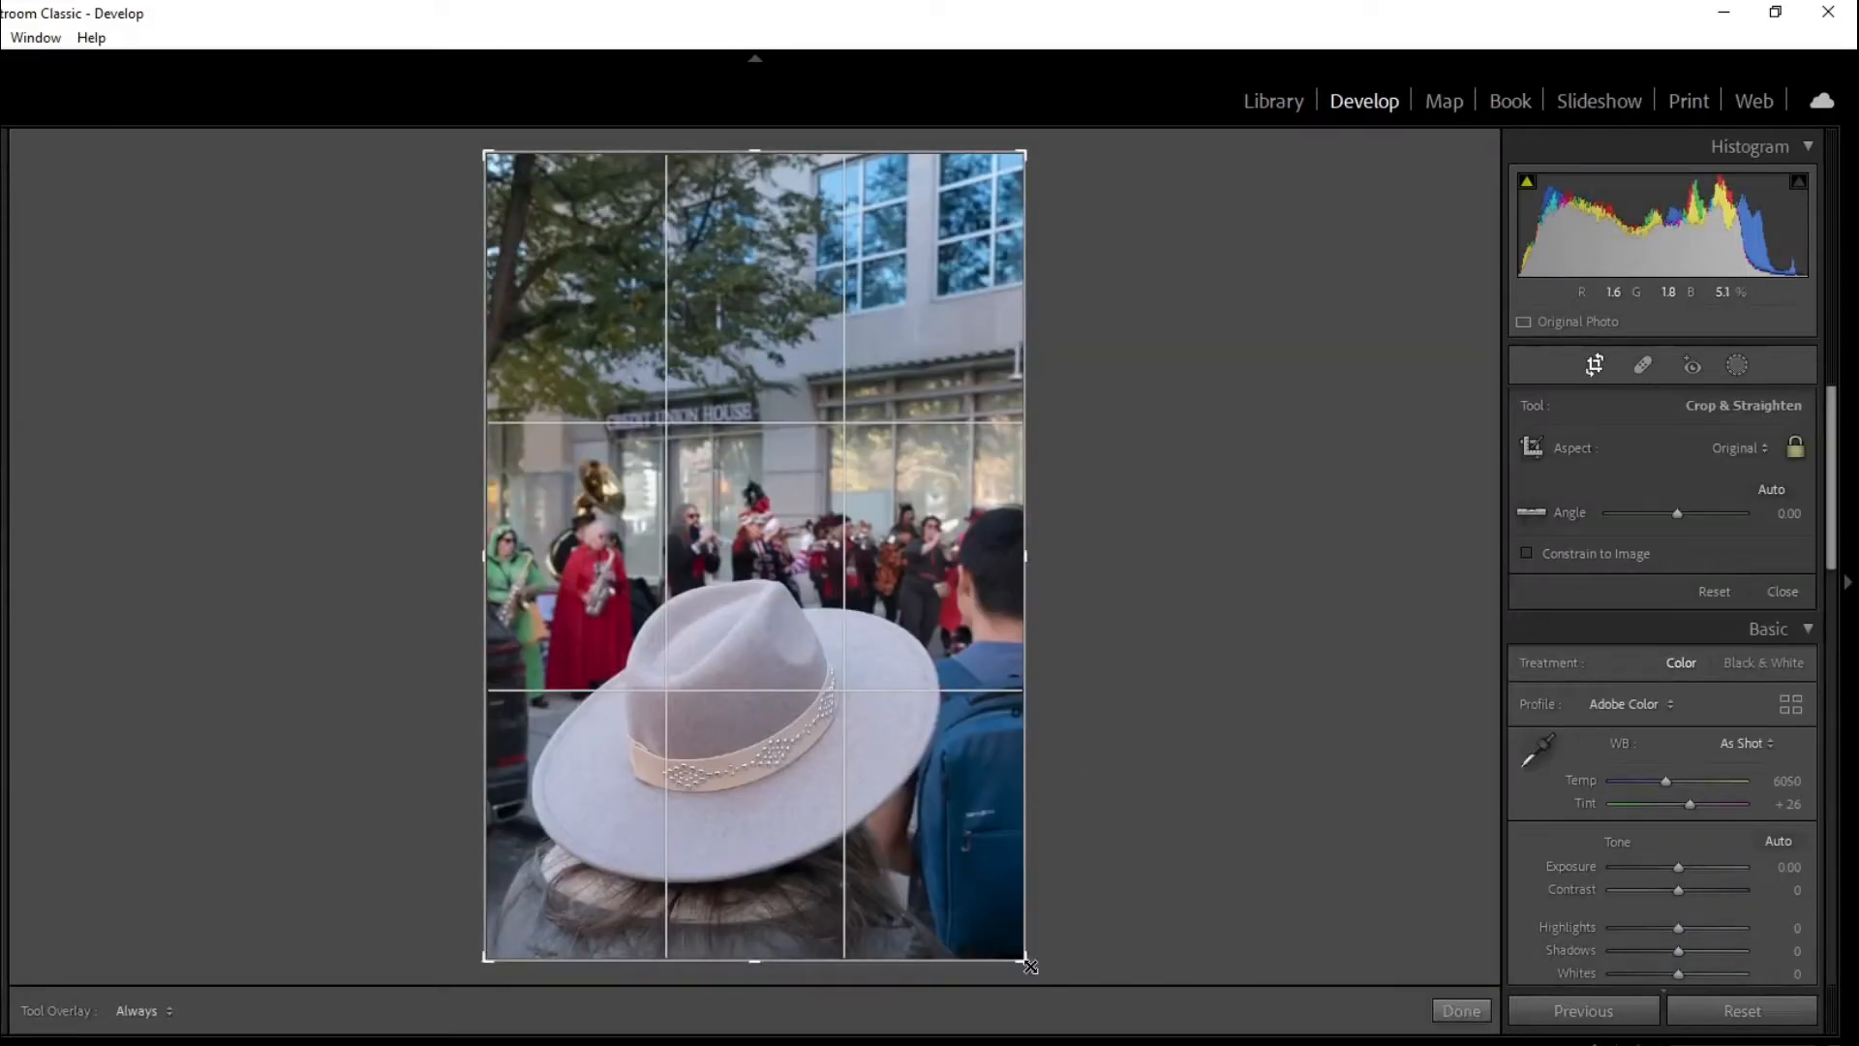
{"action": "left_click_drag", "start_coordinate": [1028, 966], "coordinate": [1013, 885]}
{"action": "left_click_drag", "start_coordinate": [830, 788], "coordinate": [776, 727]}
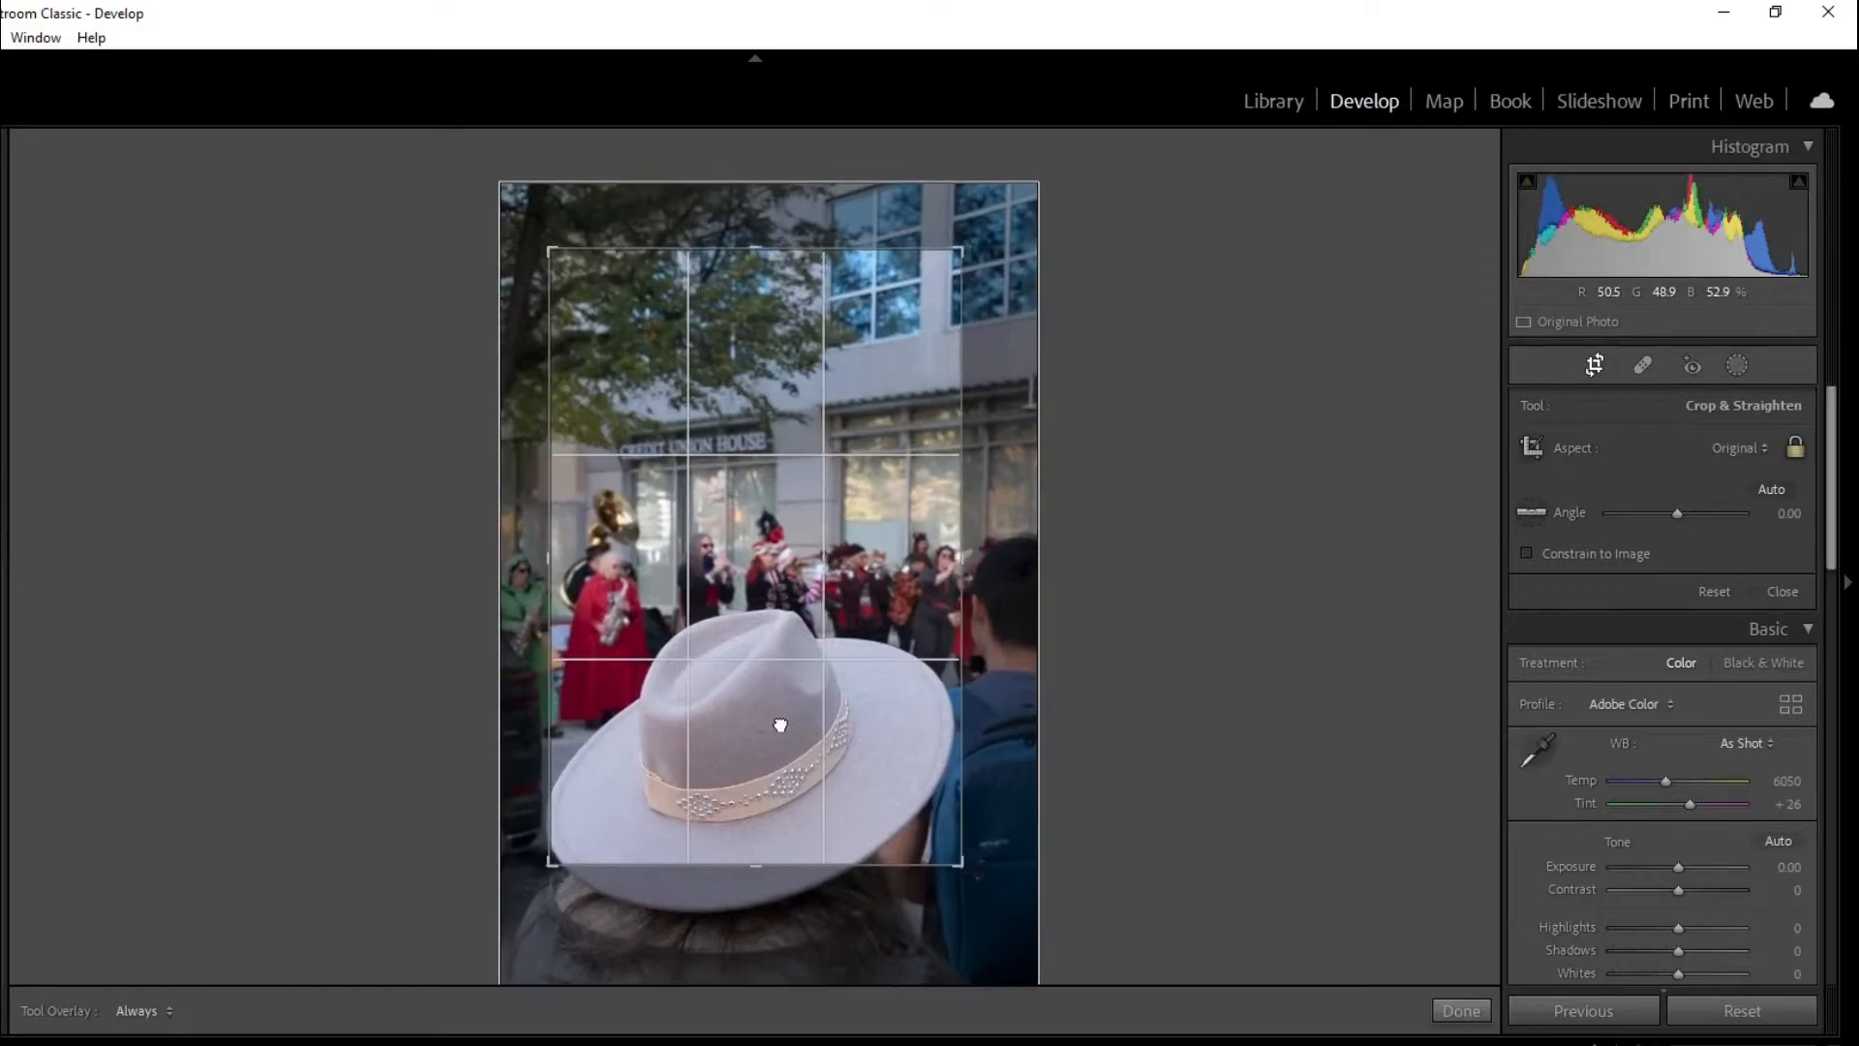
{"action": "left_click_drag", "start_coordinate": [995, 720], "coordinate": [988, 732]}
{"action": "key", "text": "Return"}
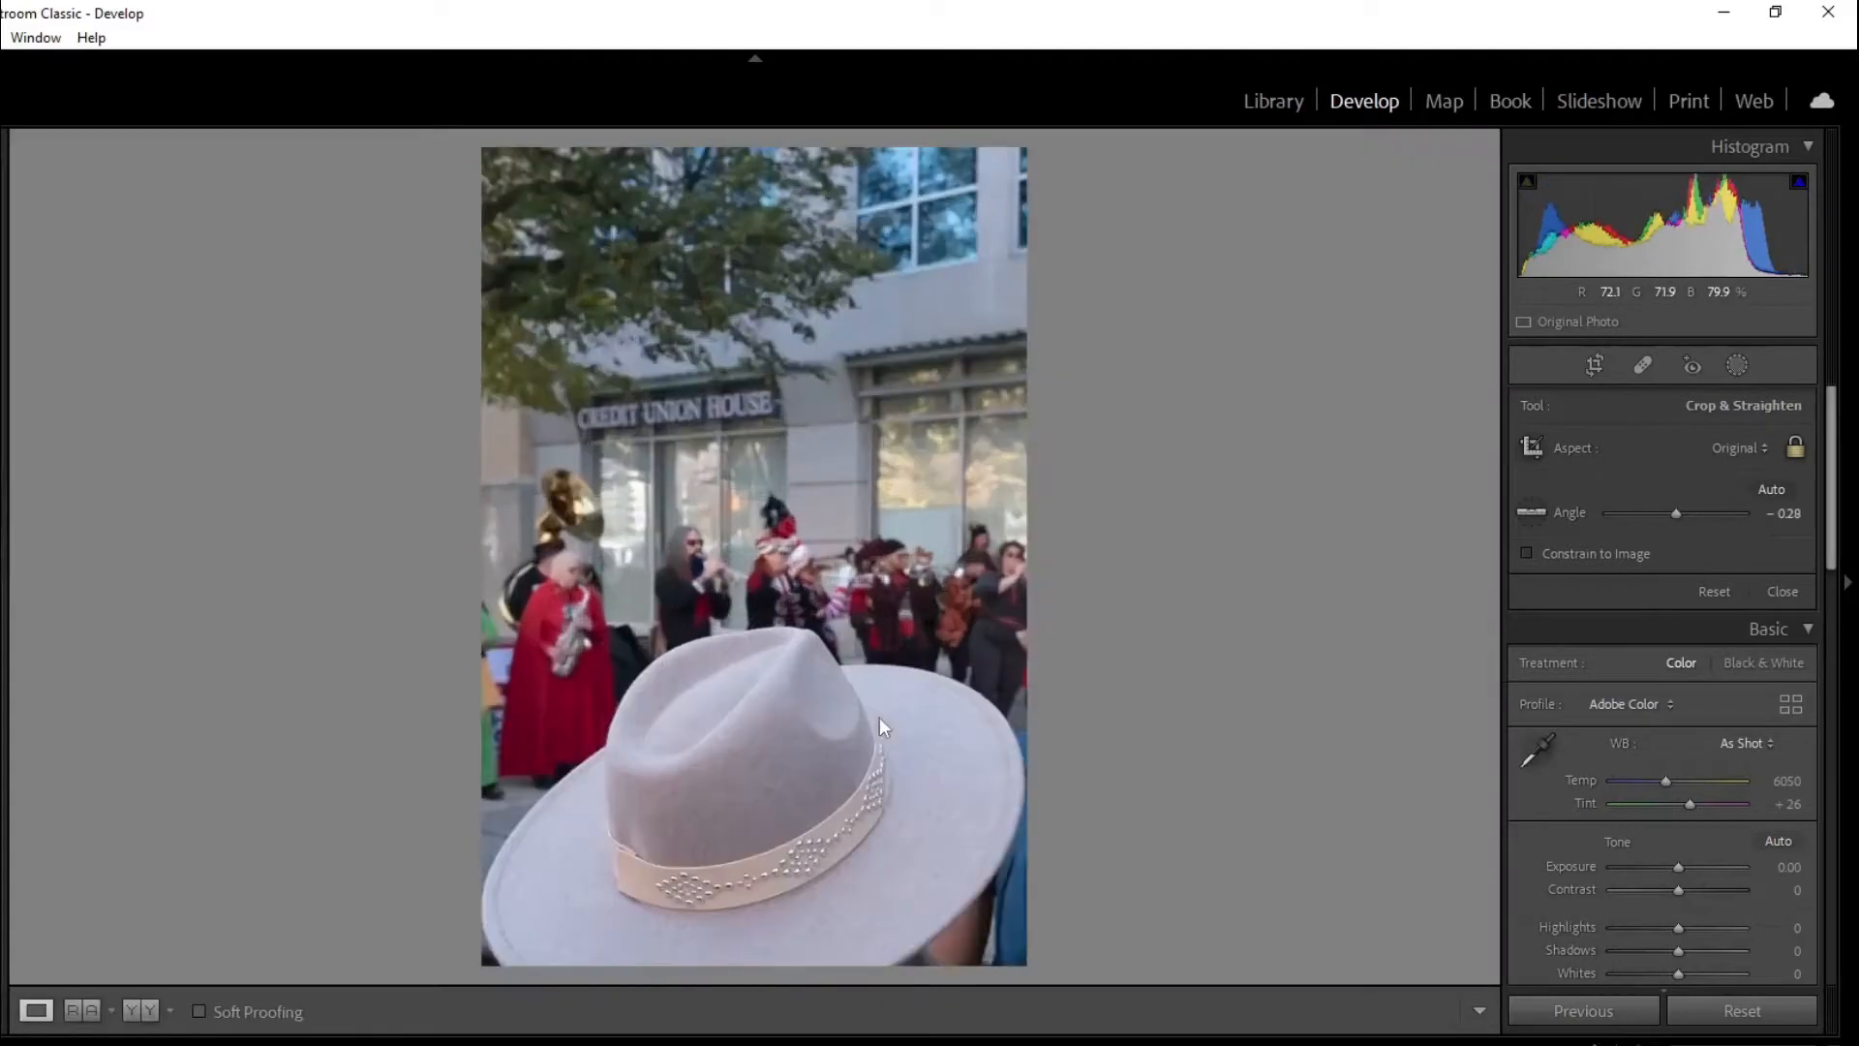
- Set the hat photo's Texture to +16, Vibrance to +23 and Exposure to +0.26, and straighten its crop to -0.53
{"action": "left_click_drag", "start_coordinate": [1671, 830], "coordinate": [1689, 833]}
{"action": "left_click_drag", "start_coordinate": [1691, 920], "coordinate": [1694, 918]}
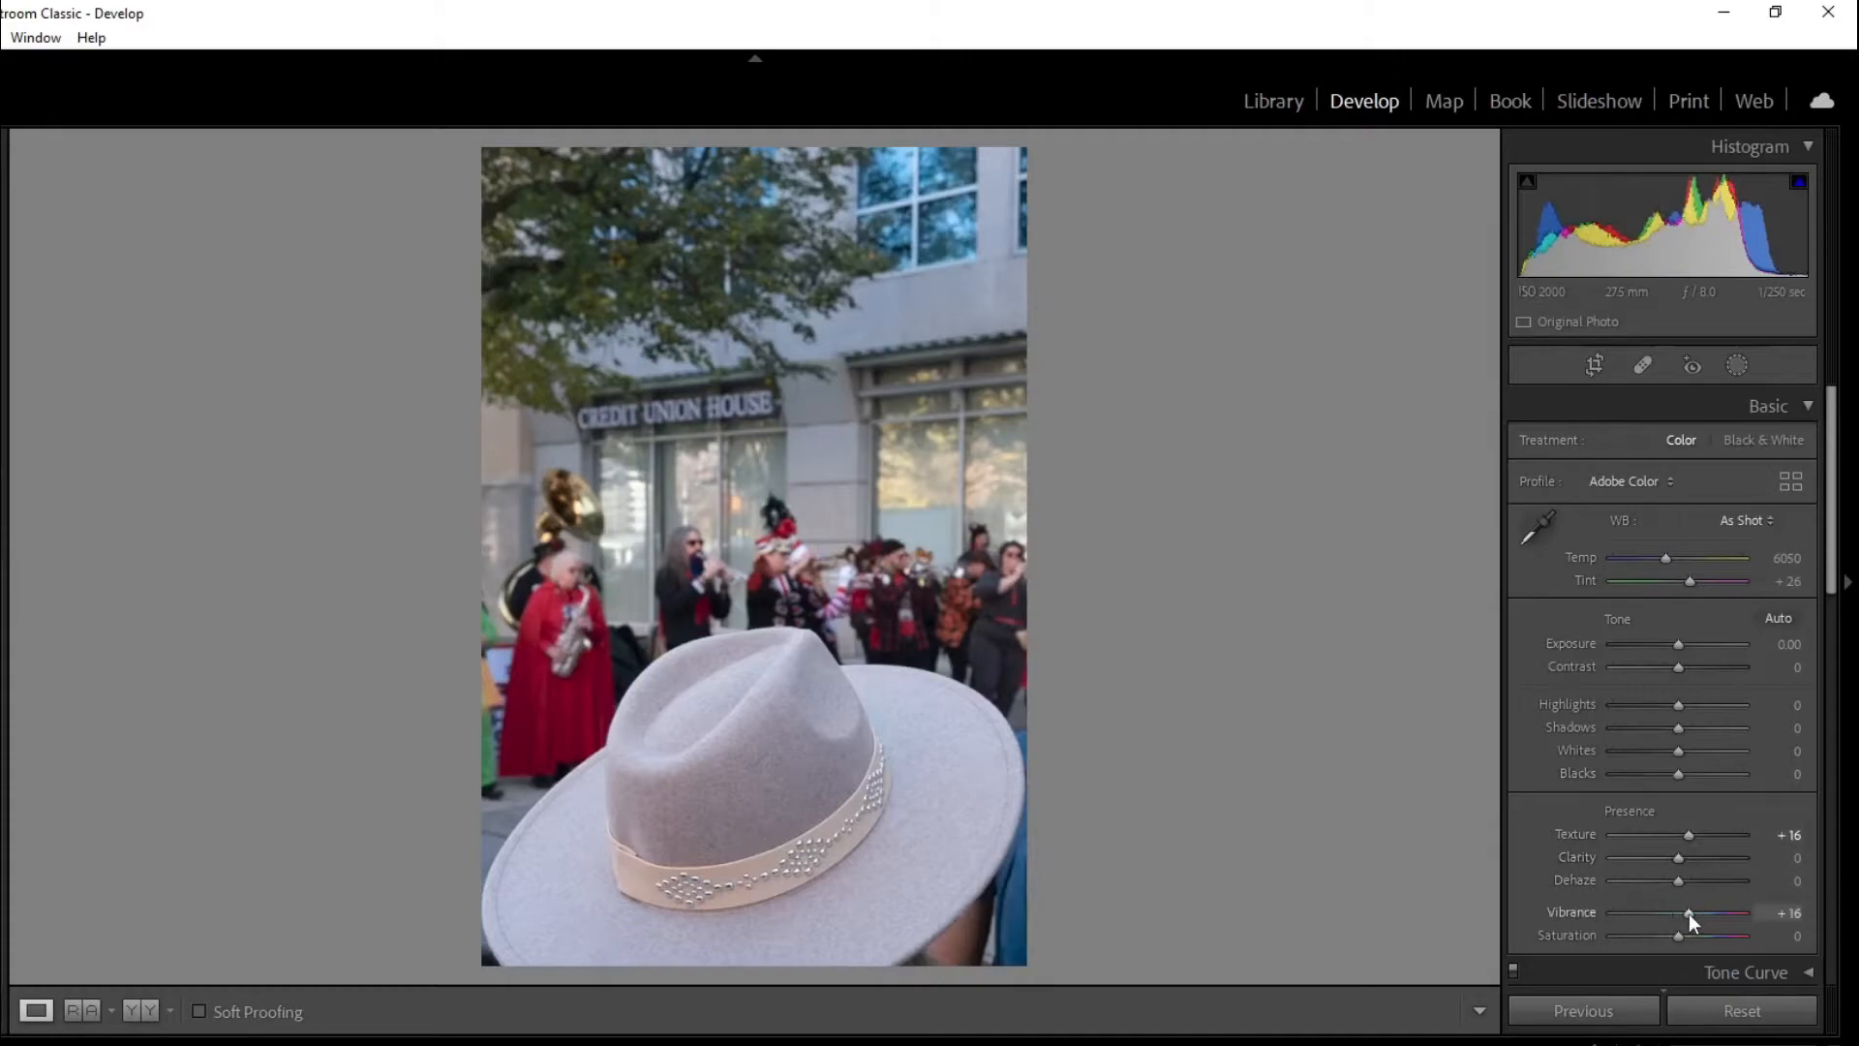
{"action": "left_click_drag", "start_coordinate": [1681, 645], "coordinate": [1685, 650]}
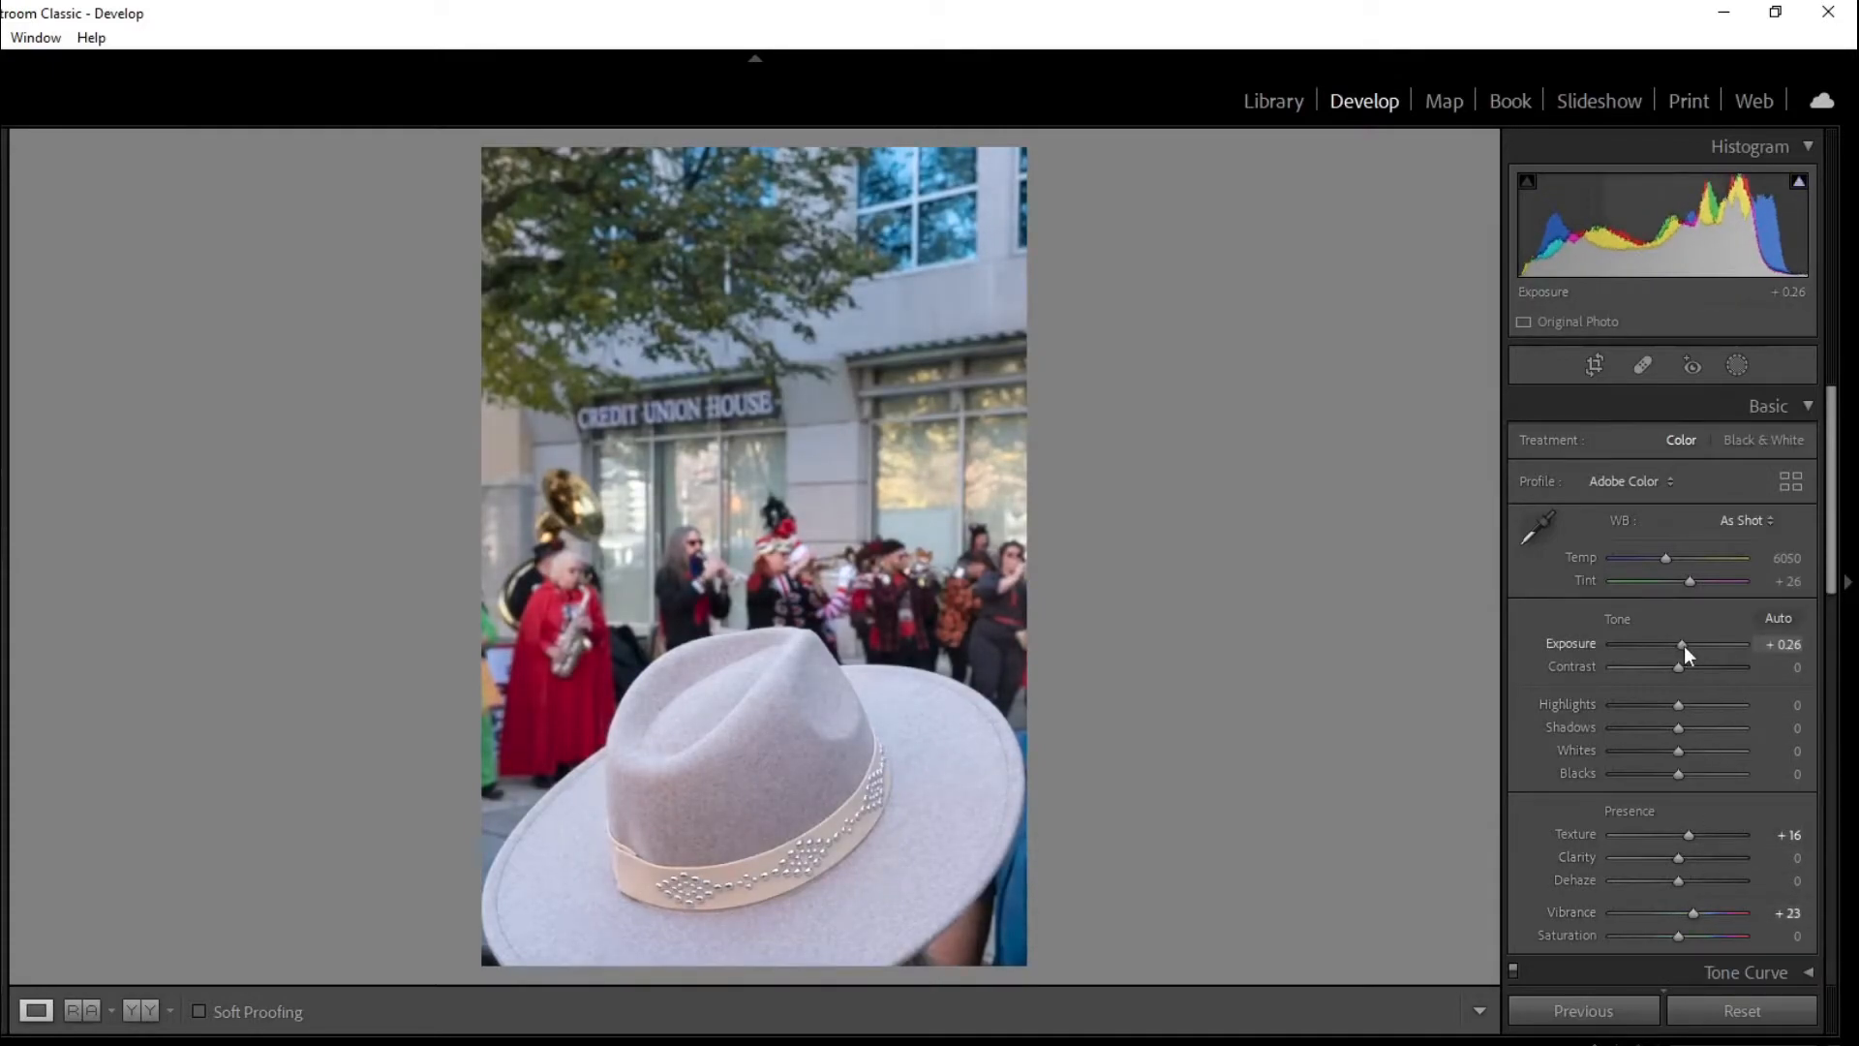
{"action": "left_click", "coordinate": [1595, 367]}
{"action": "left_click_drag", "start_coordinate": [508, 495], "coordinate": [510, 503]}
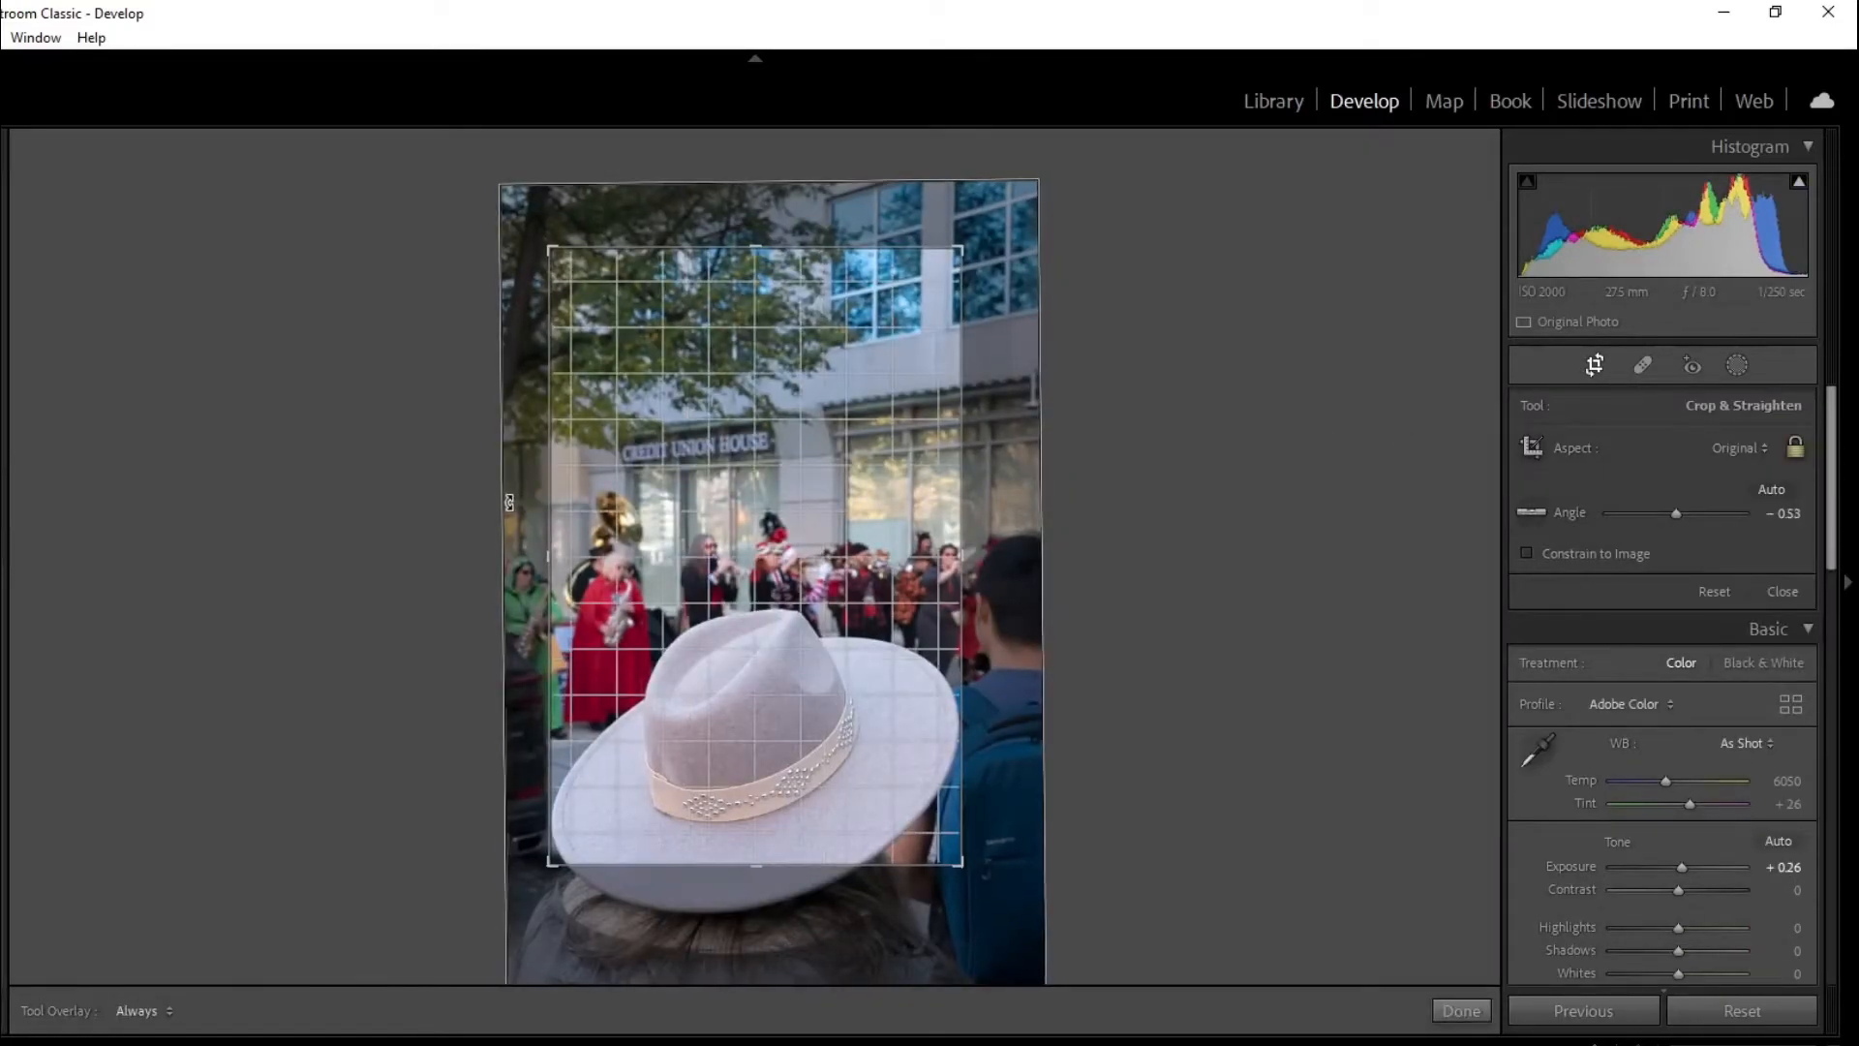
{"action": "key", "text": "Return"}
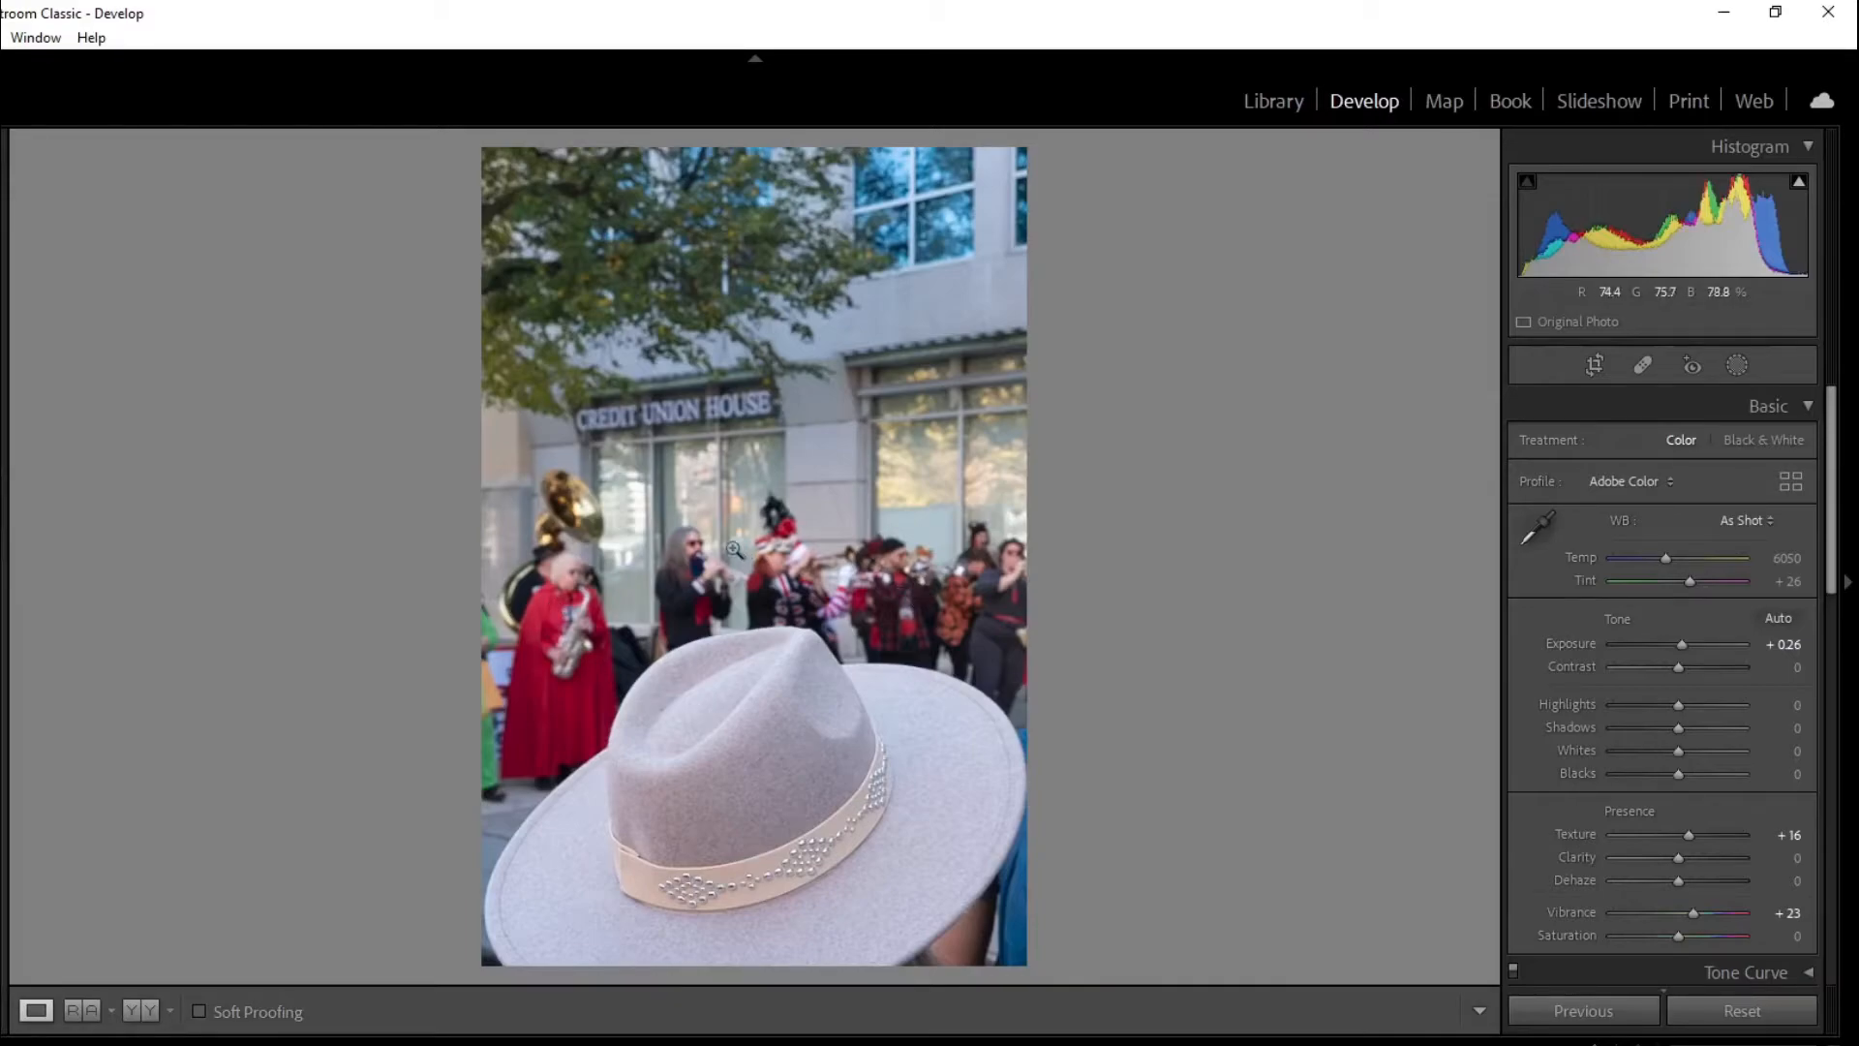
- Convert the hat photo to Black & White and set Clarity to +11 and Dehaze to +12
{"action": "left_click", "coordinate": [1754, 440]}
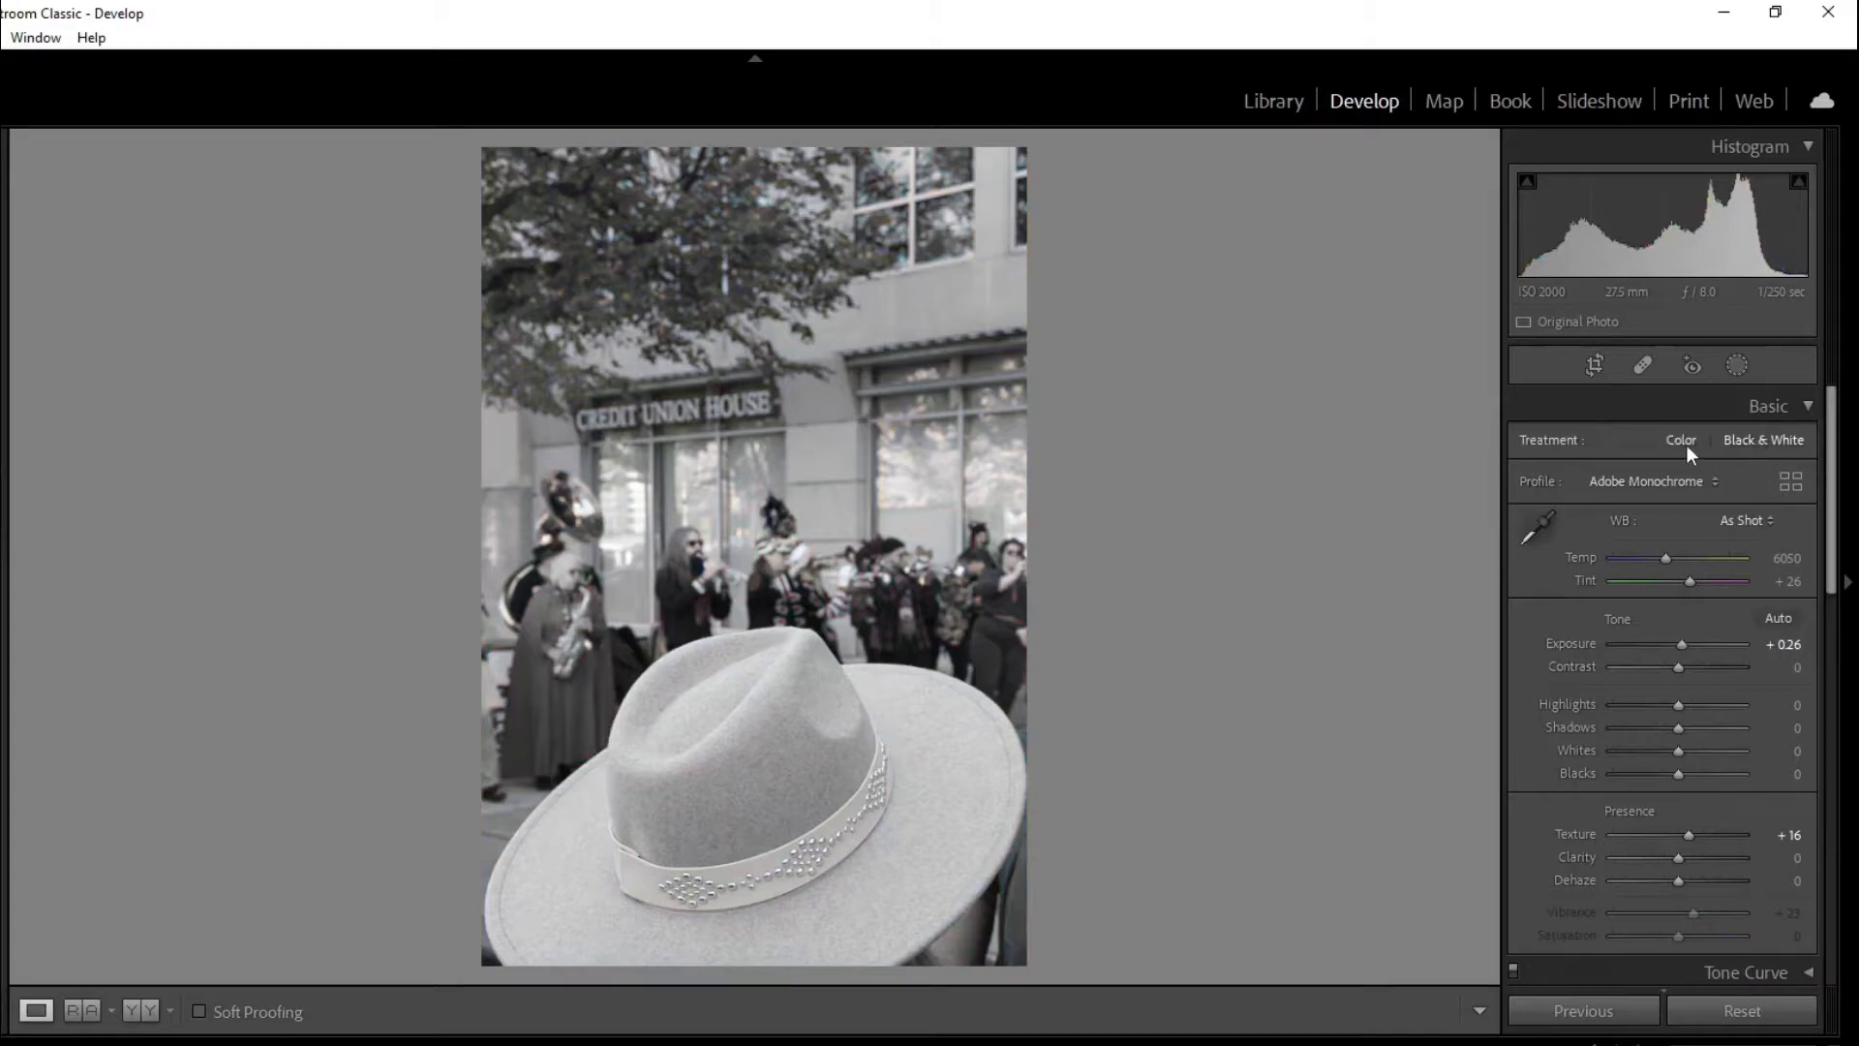
{"action": "left_click", "coordinate": [1685, 442]}
{"action": "left_click", "coordinate": [1748, 438]}
{"action": "left_click_drag", "start_coordinate": [1677, 860], "coordinate": [1683, 886]}
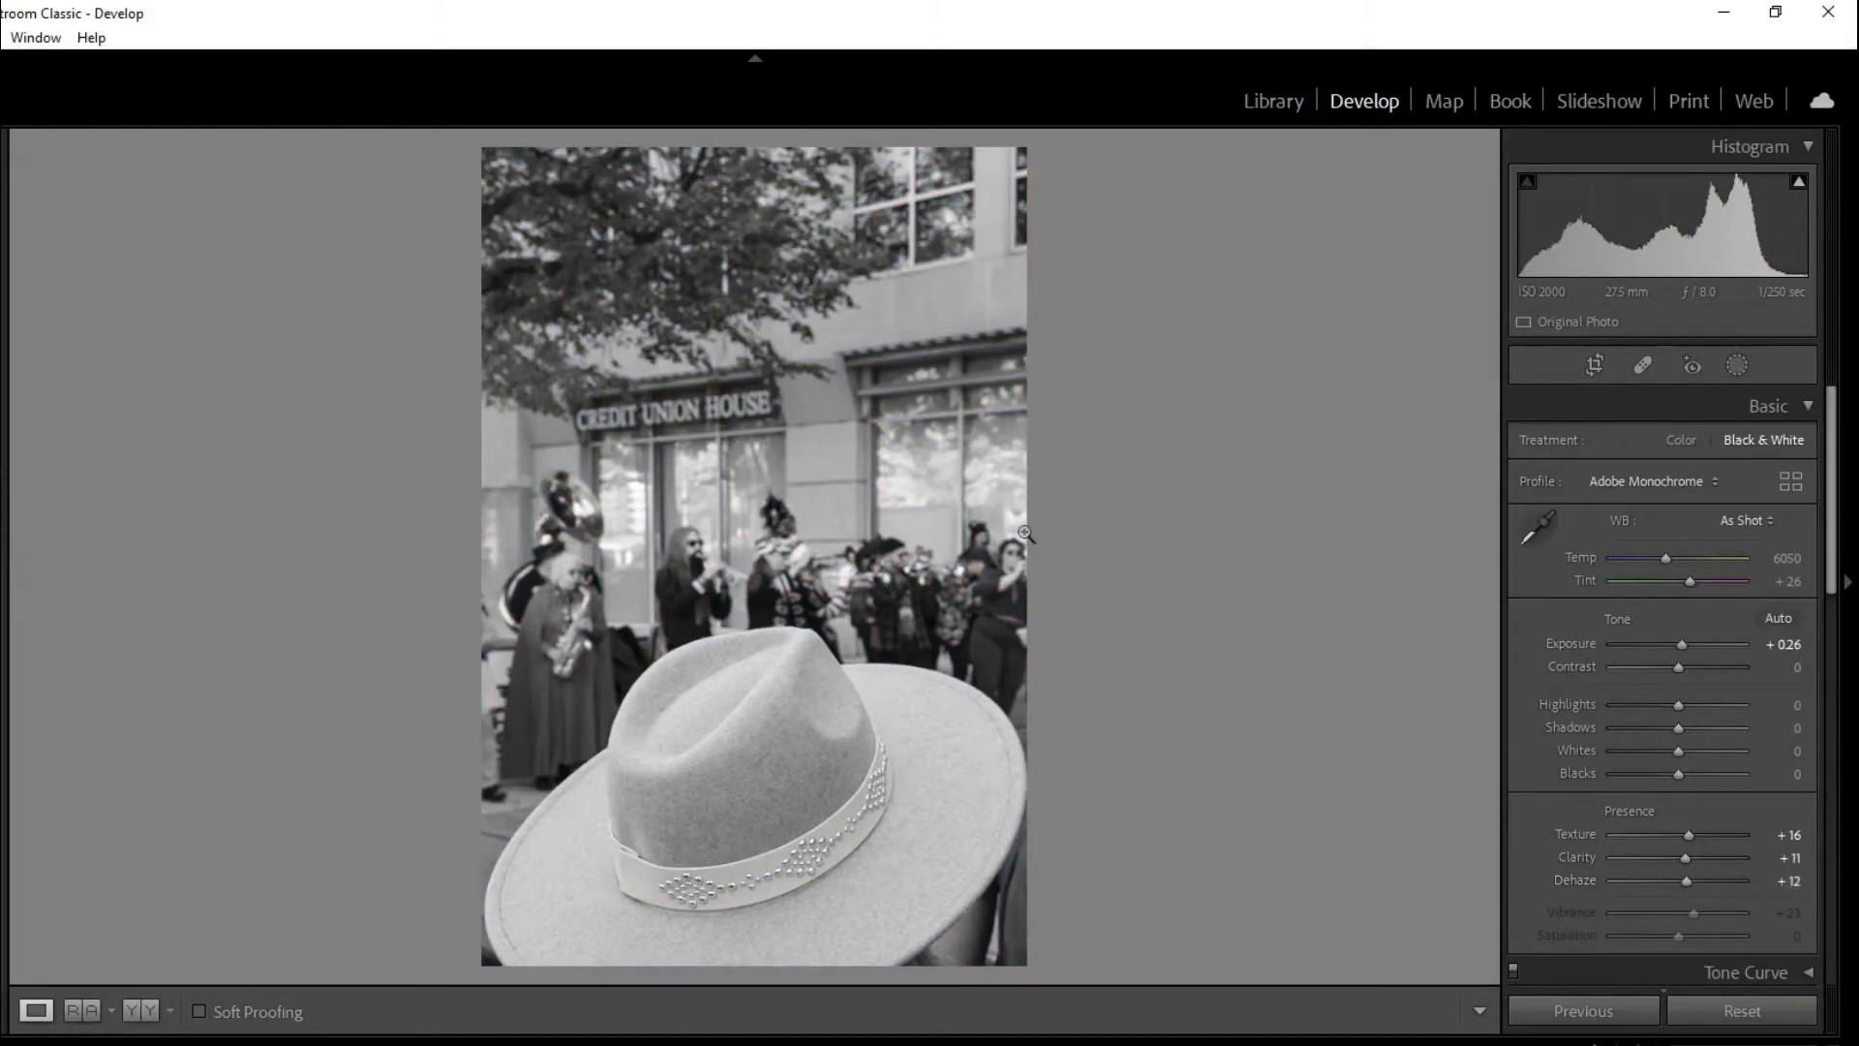
- Crop the next photo at the original aspect around the man holding the sign, cutting off the traffic signal and most of the foreground woman
{"action": "key", "text": "Right"}
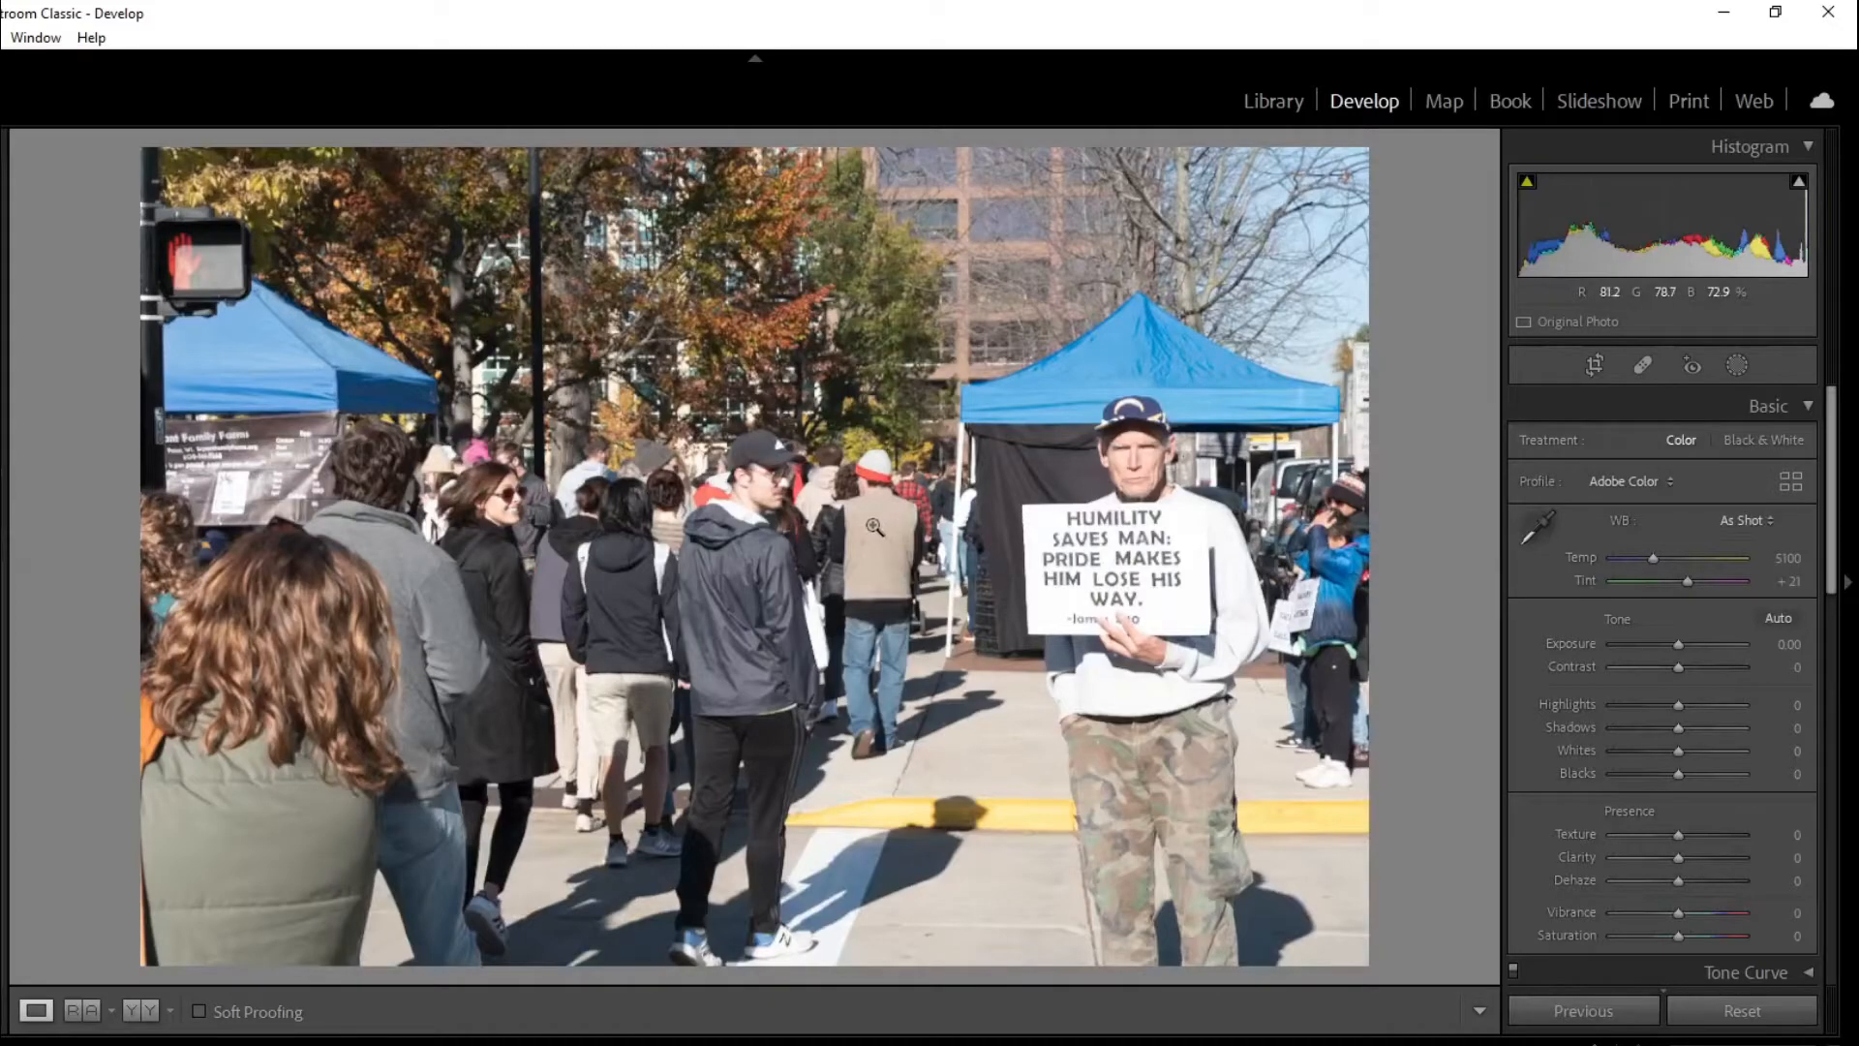
{"action": "left_click", "coordinate": [1594, 365]}
{"action": "left_click_drag", "start_coordinate": [1381, 166], "coordinate": [1350, 197]}
{"action": "left_click_drag", "start_coordinate": [678, 388], "coordinate": [586, 385]}
{"action": "left_click_drag", "start_coordinate": [220, 211], "coordinate": [256, 256]}
{"action": "left_click_drag", "start_coordinate": [444, 442], "coordinate": [465, 444]}
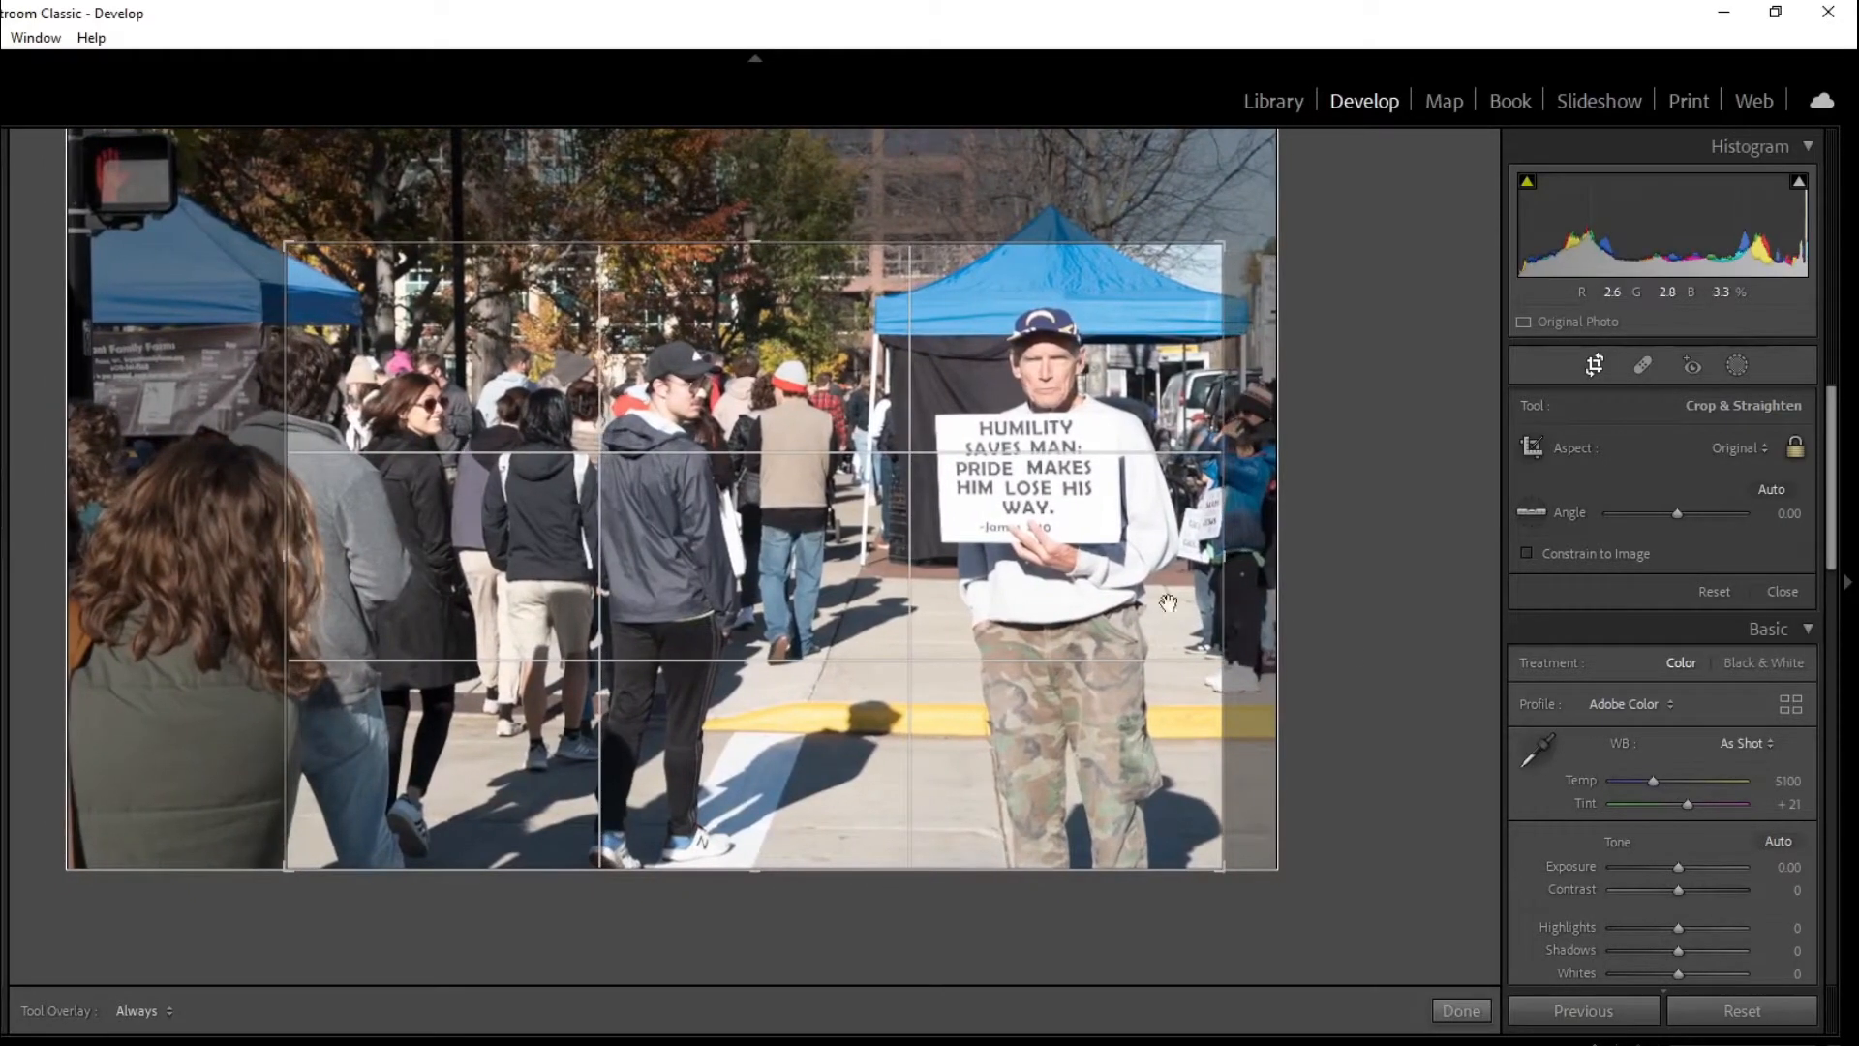
{"action": "left_click", "coordinate": [1461, 1011]}
- Set the sign holder photo's Exposure to -0.18, Highlights to -61 and Texture to +11, and convert it to Black & White
{"action": "left_click_drag", "start_coordinate": [1689, 641], "coordinate": [1638, 702]}
{"action": "left_click_drag", "start_coordinate": [1680, 838], "coordinate": [1685, 839]}
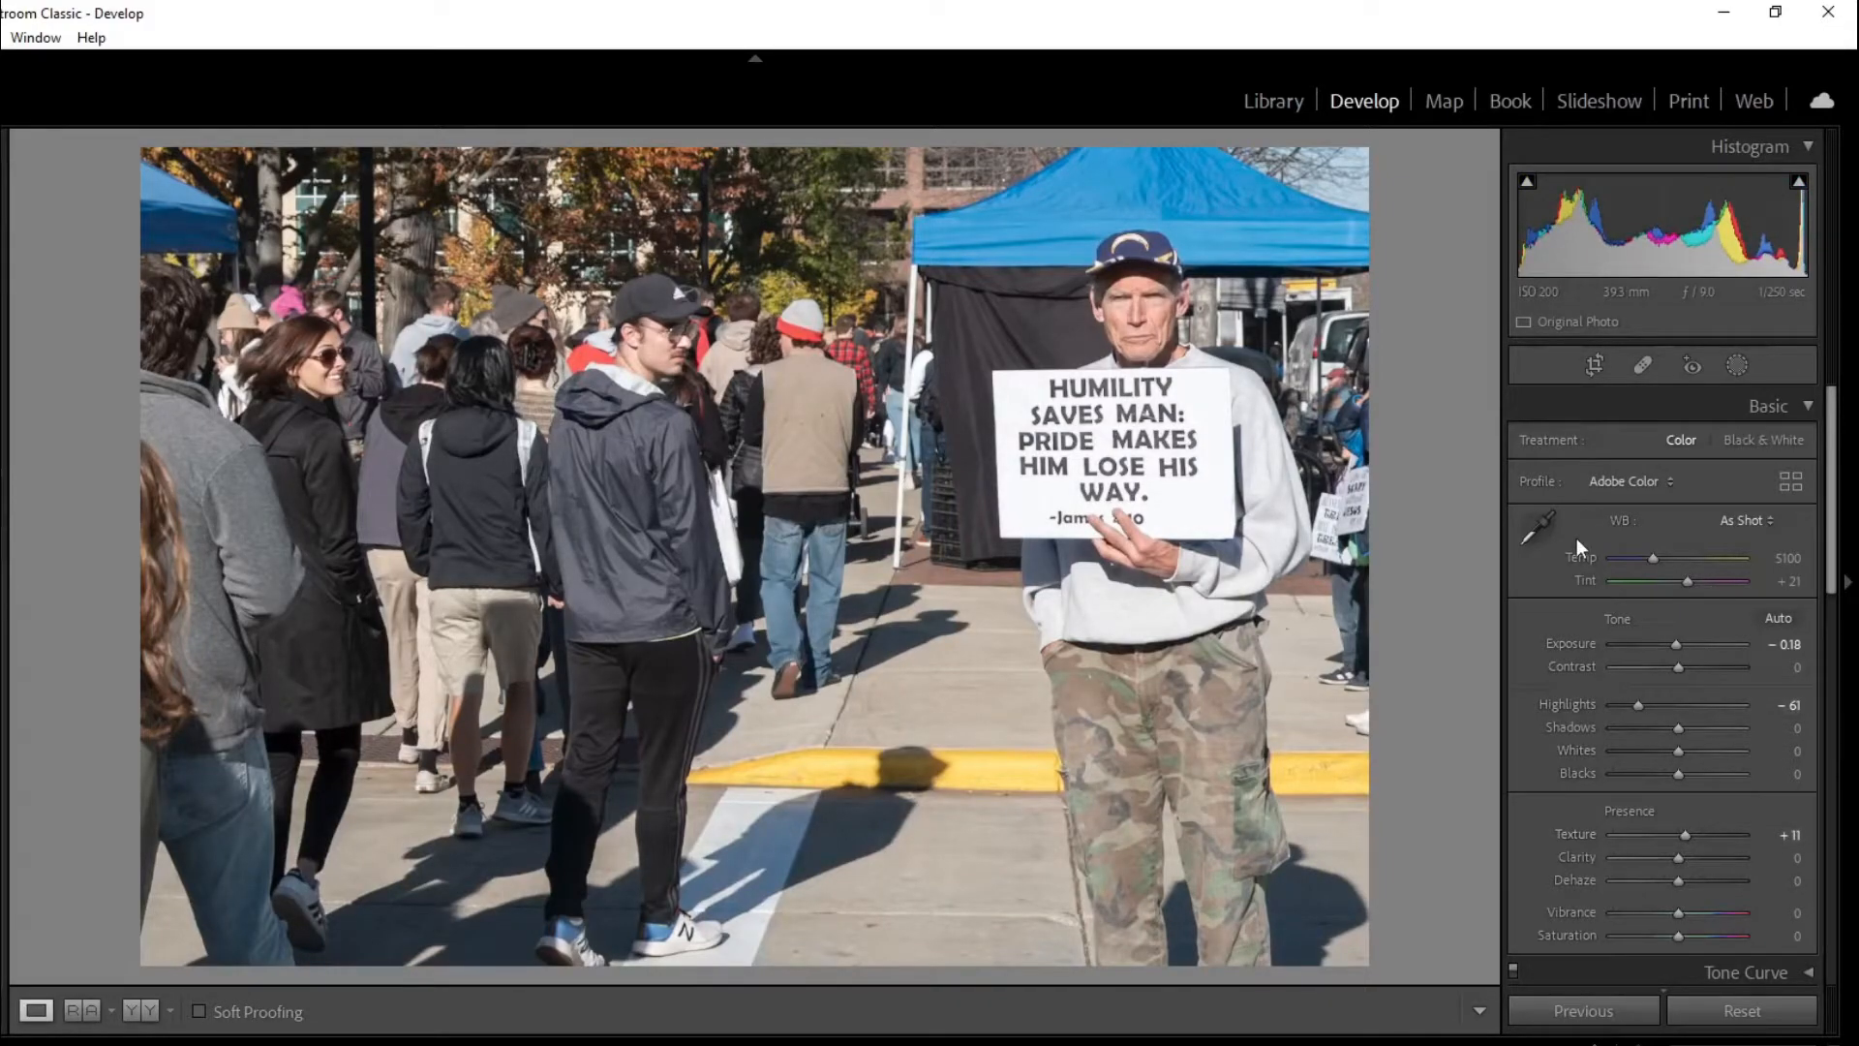
{"action": "left_click", "coordinate": [1741, 440]}
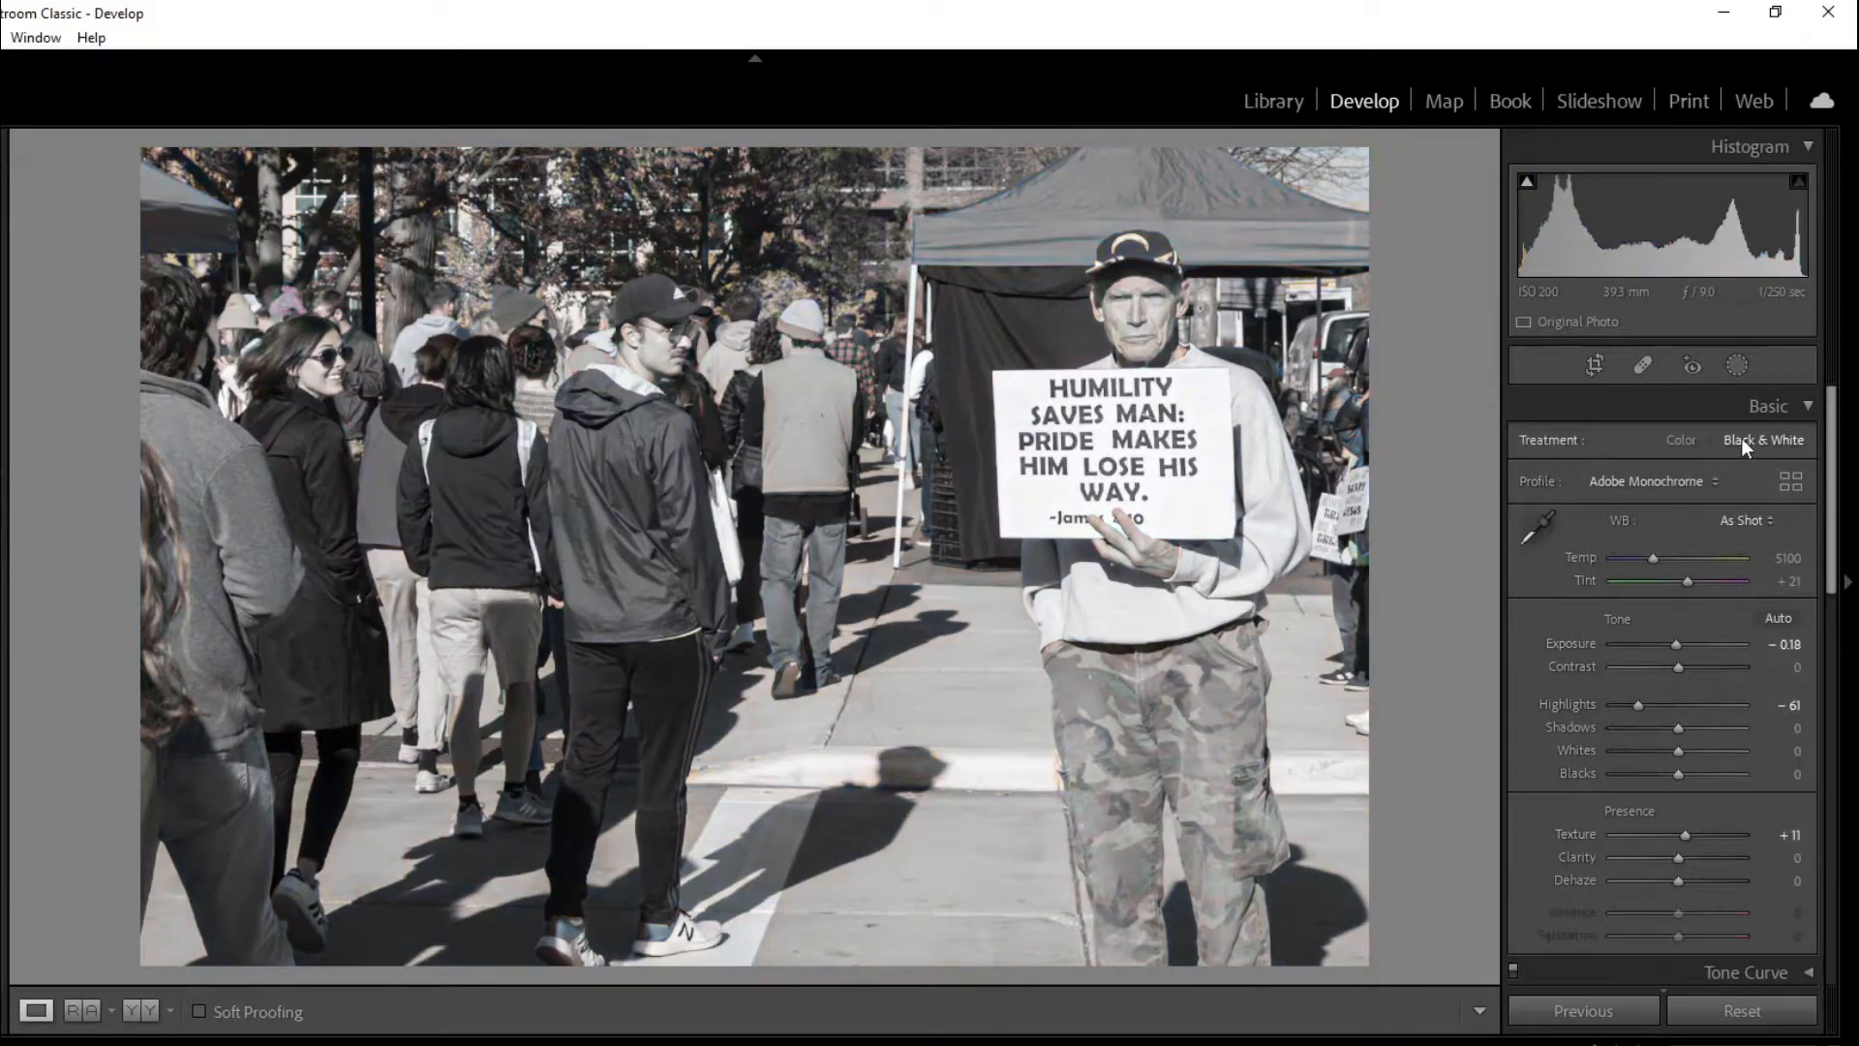
{"action": "left_click", "coordinate": [1681, 440]}
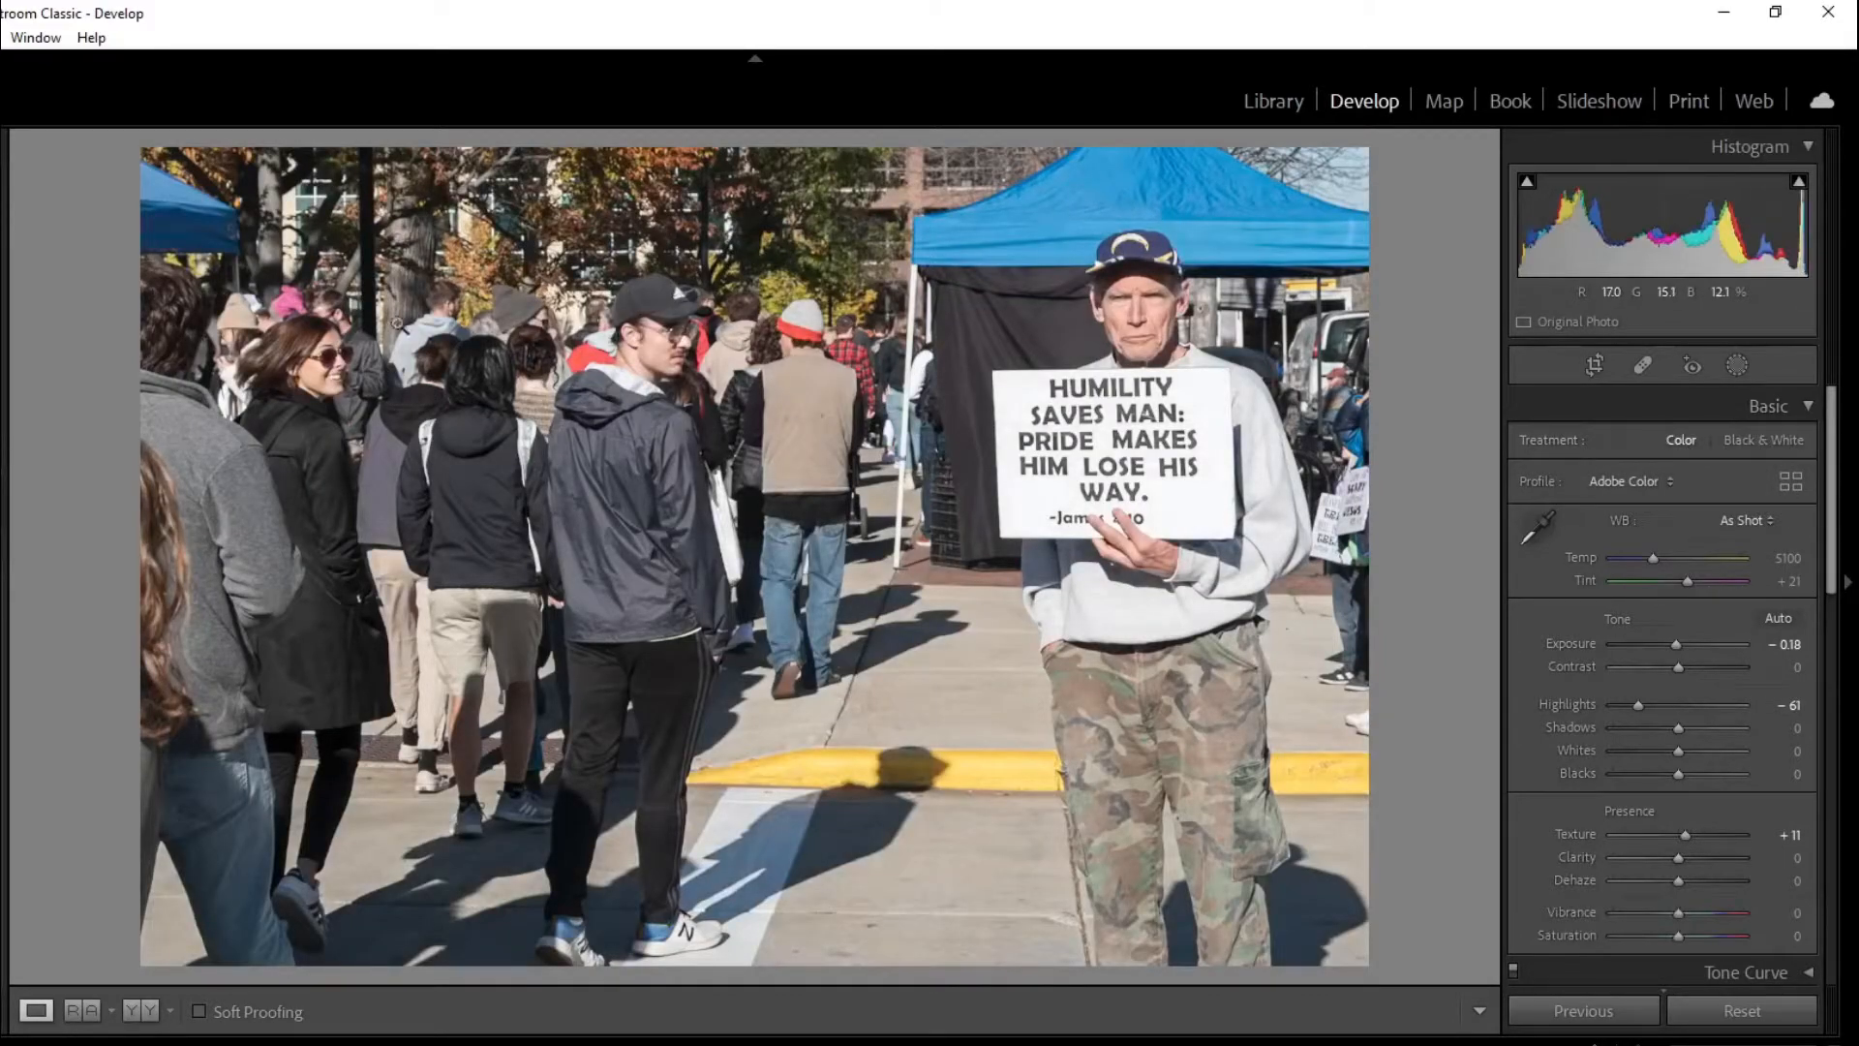
{"action": "left_click", "coordinate": [1745, 436]}
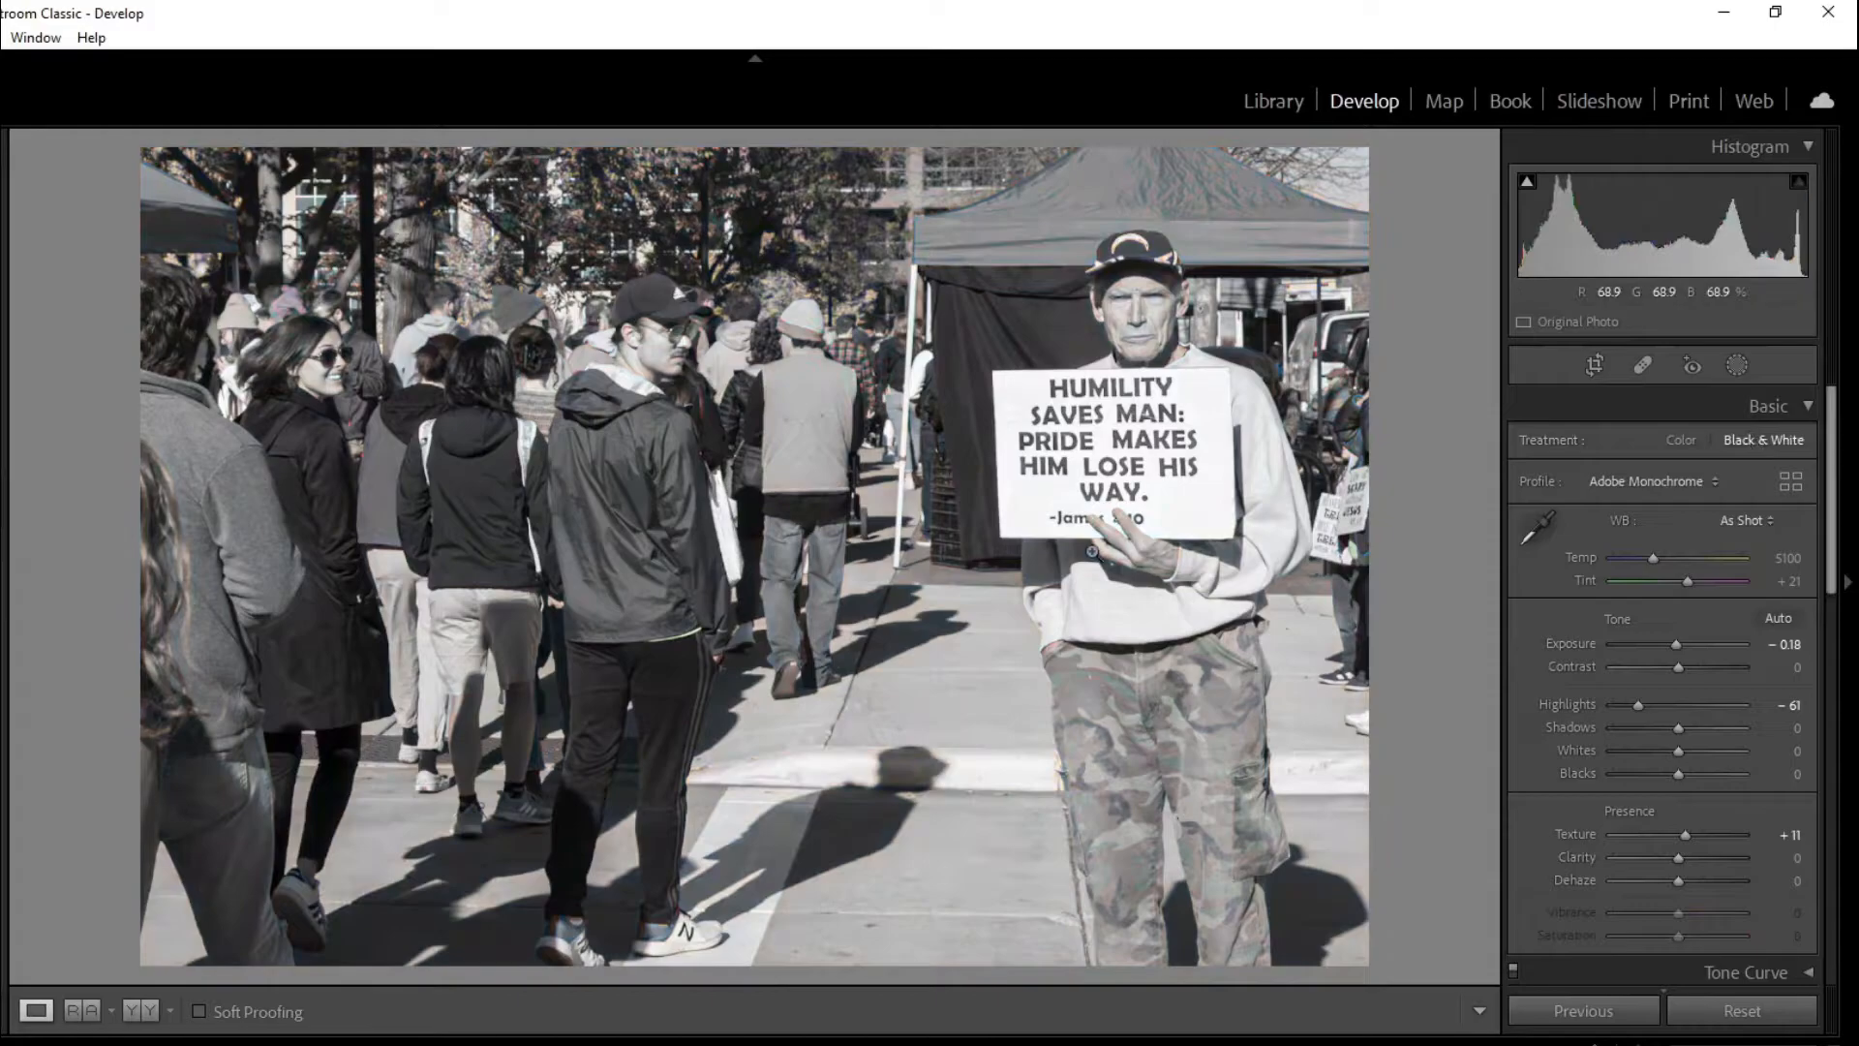
- Shift the black-and-white crop to include more of the people beside the sign holder, and tighten it slightly
{"action": "left_click", "coordinate": [1595, 365]}
{"action": "left_click_drag", "start_coordinate": [927, 534], "coordinate": [895, 534]}
{"action": "left_click_drag", "start_coordinate": [284, 243], "coordinate": [293, 246]}
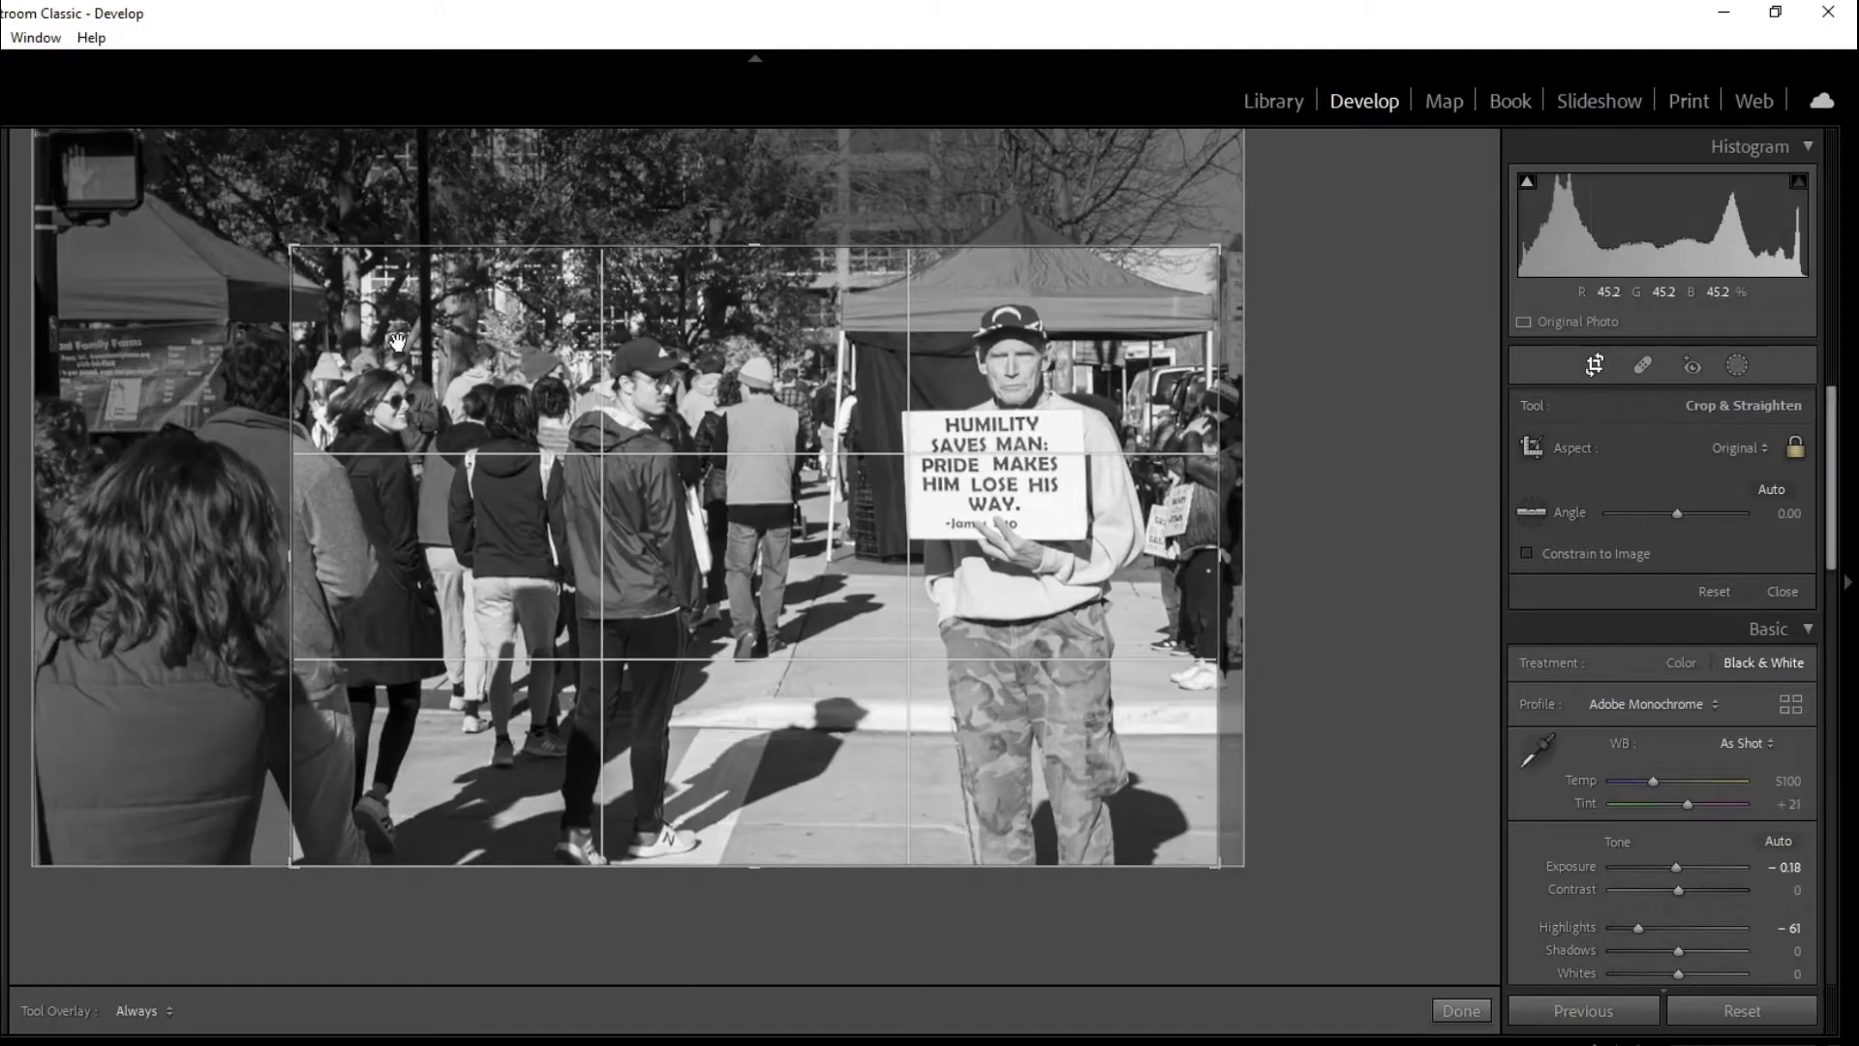
{"action": "key", "text": "Return"}
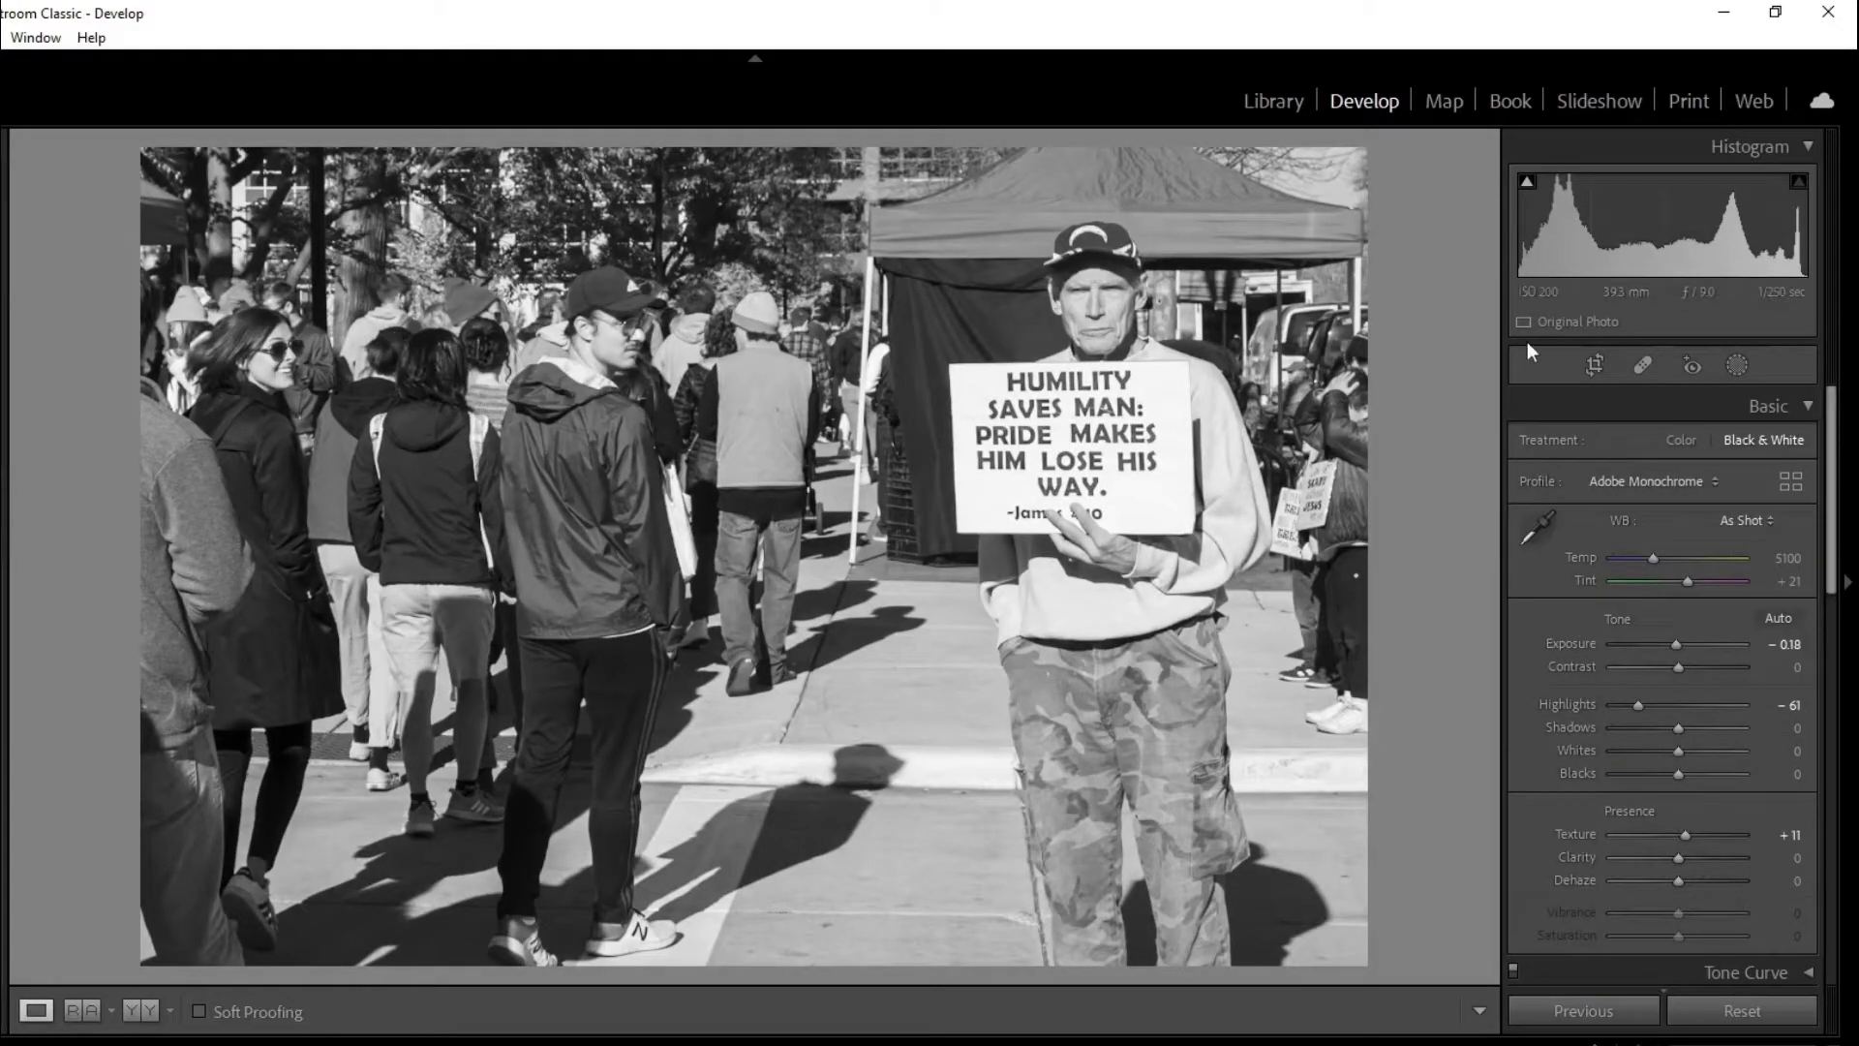
- Reposition and resize the sign holder's crop to frame his legs, the whole tent and the bystanders beside him
{"action": "left_click", "coordinate": [1595, 365]}
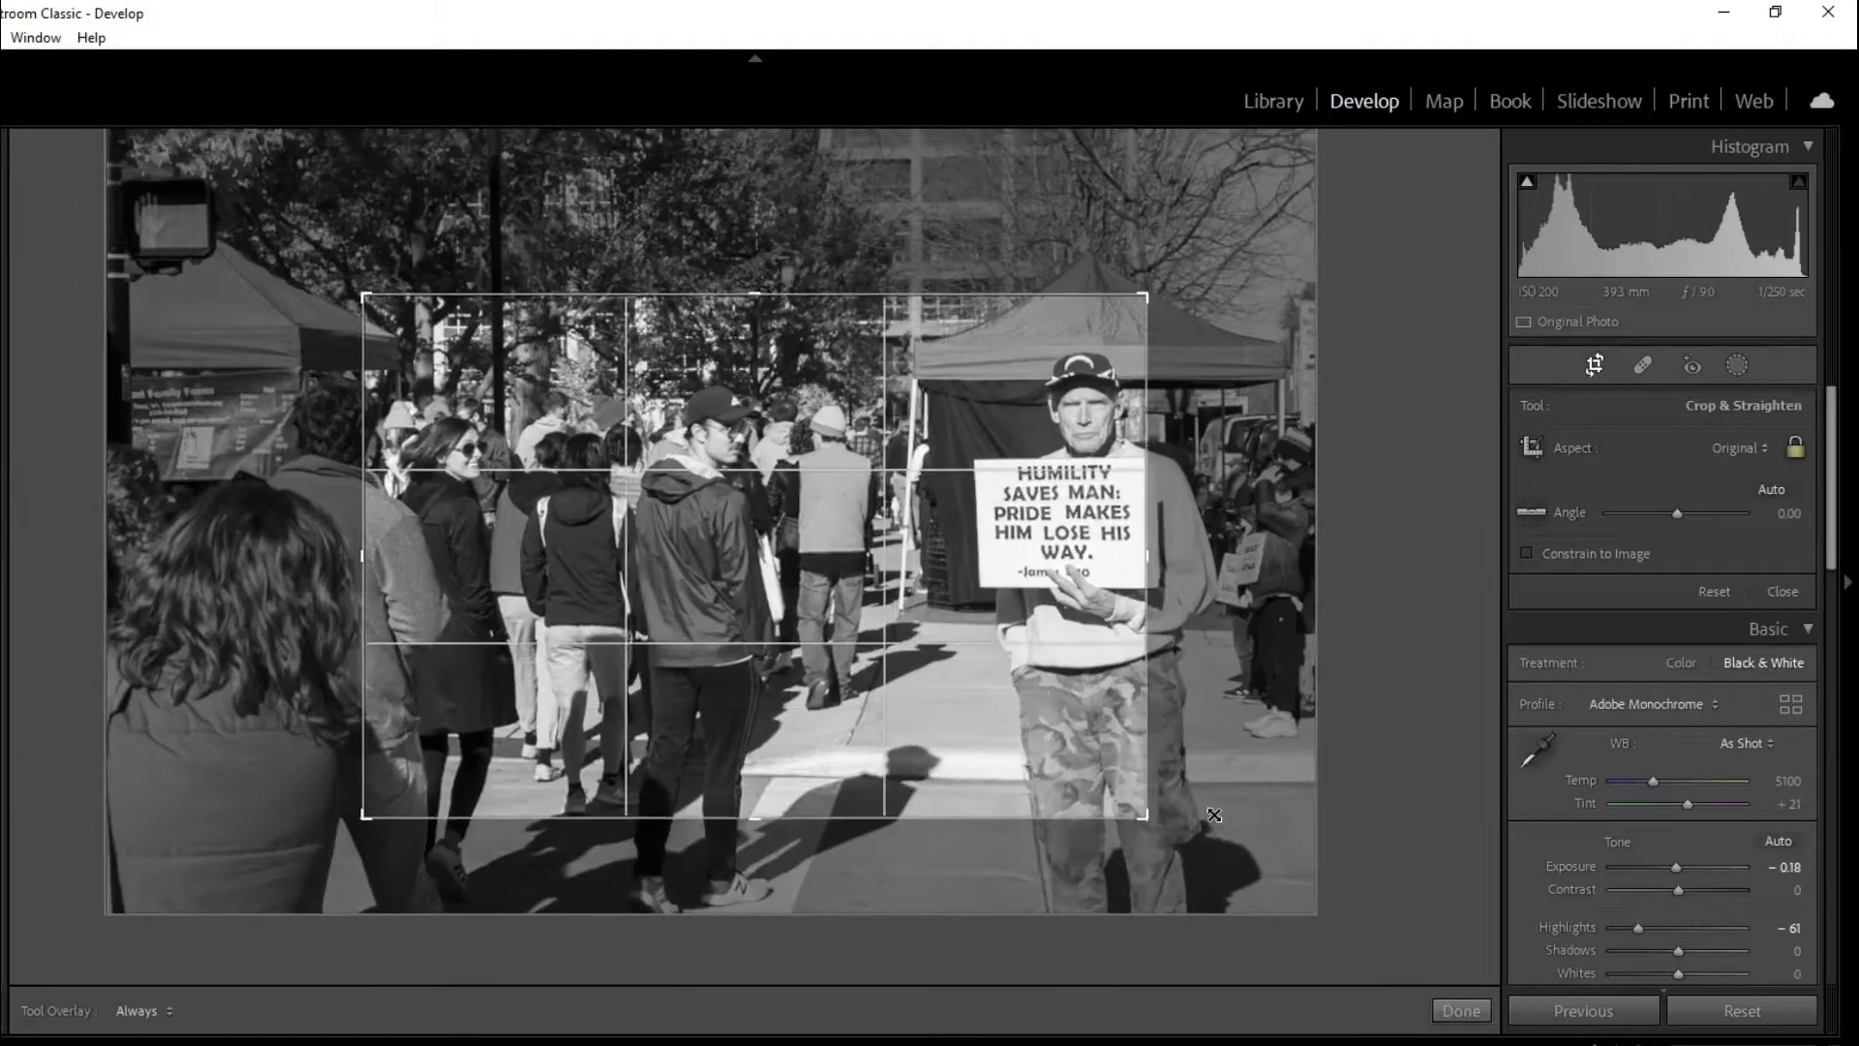
{"action": "left_click_drag", "start_coordinate": [914, 728], "coordinate": [1049, 747]}
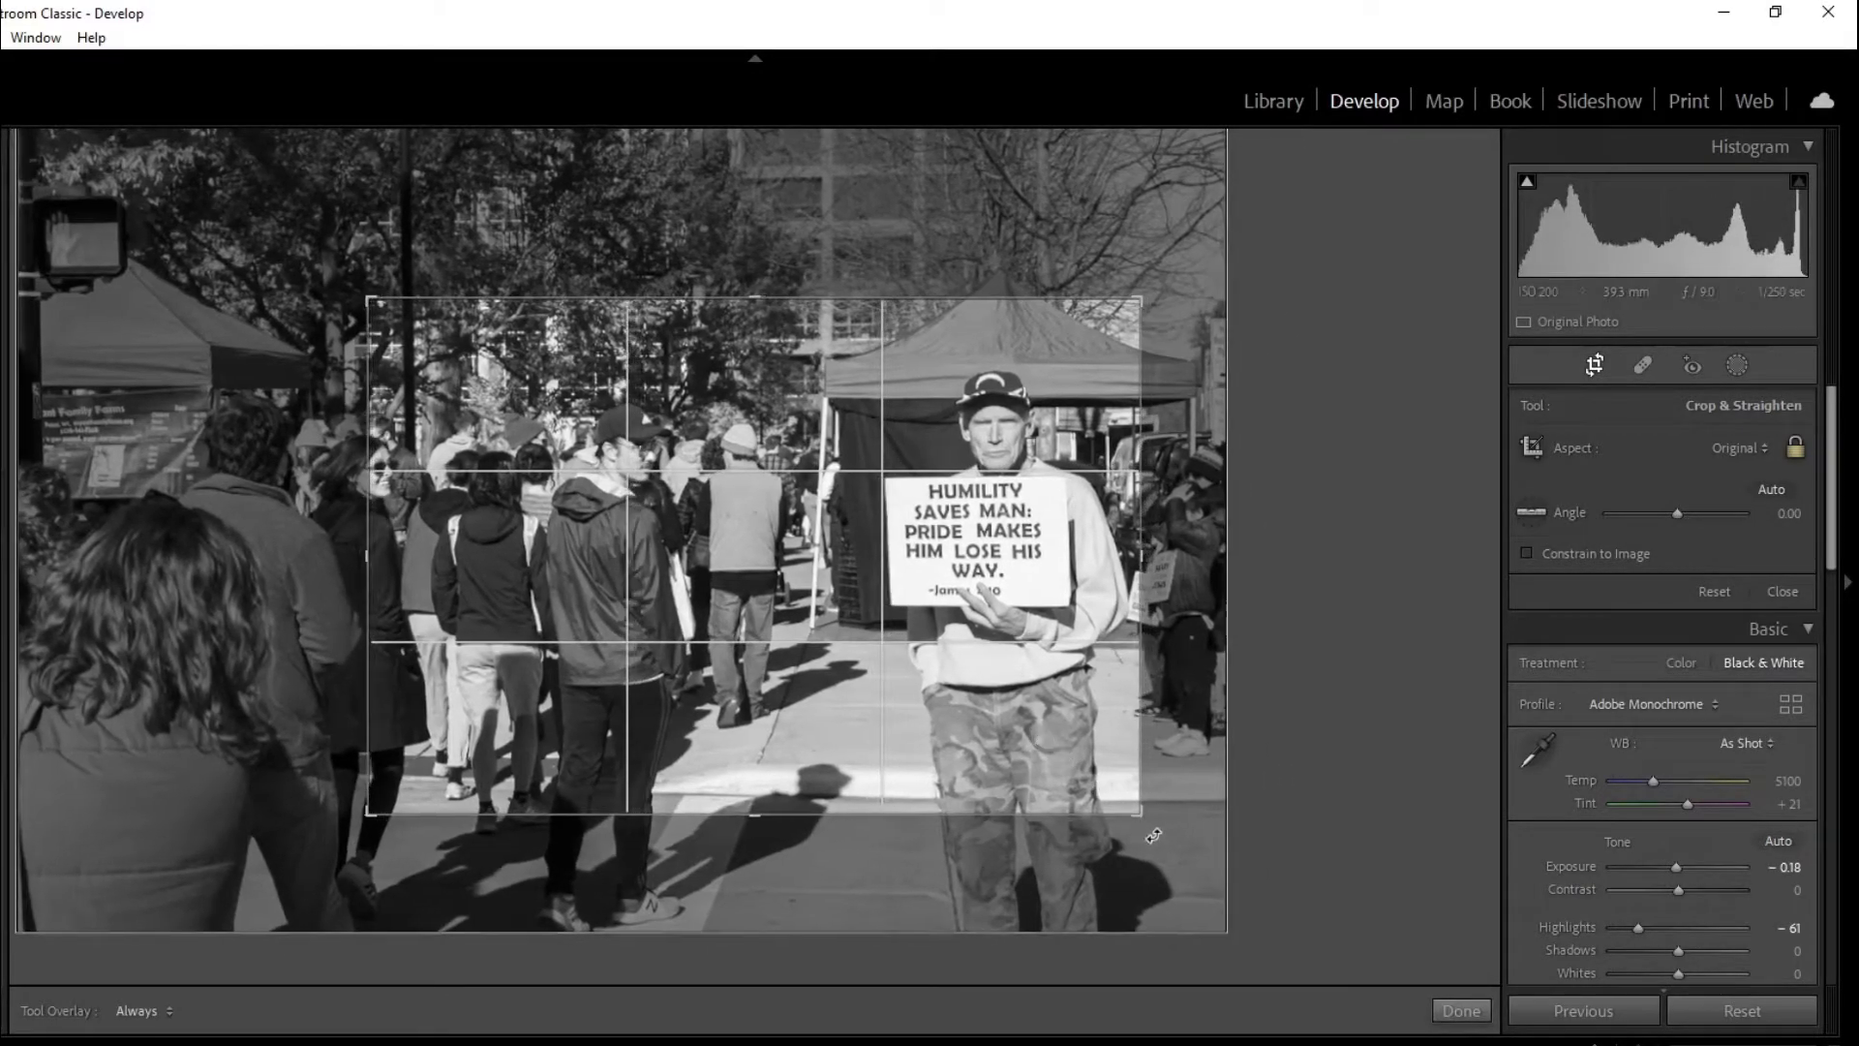
{"action": "left_click_drag", "start_coordinate": [1141, 813], "coordinate": [1183, 891]}
{"action": "left_click_drag", "start_coordinate": [330, 843], "coordinate": [456, 794]}
{"action": "key", "text": "Return"}
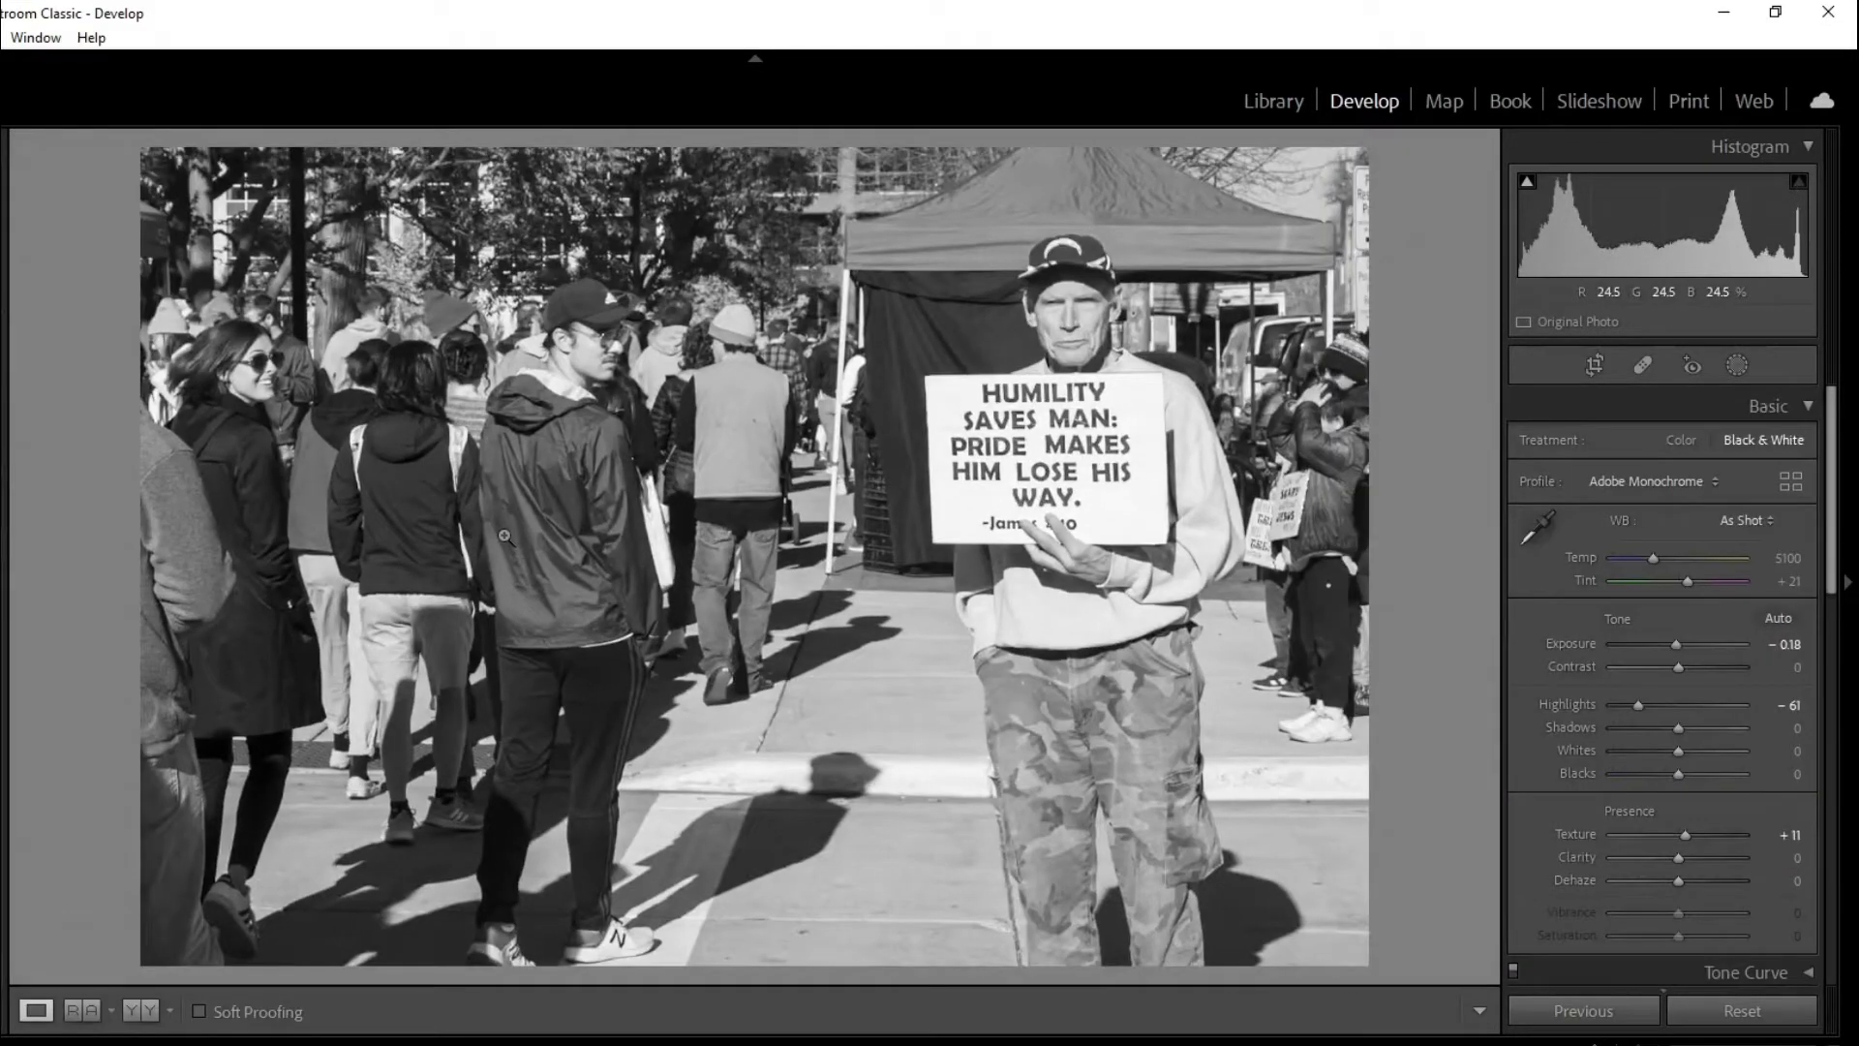
- Shift the sign holder's crop slightly toward the crowd, and set Blacks to -12 and Dehaze to +9
{"action": "left_click", "coordinate": [1594, 365]}
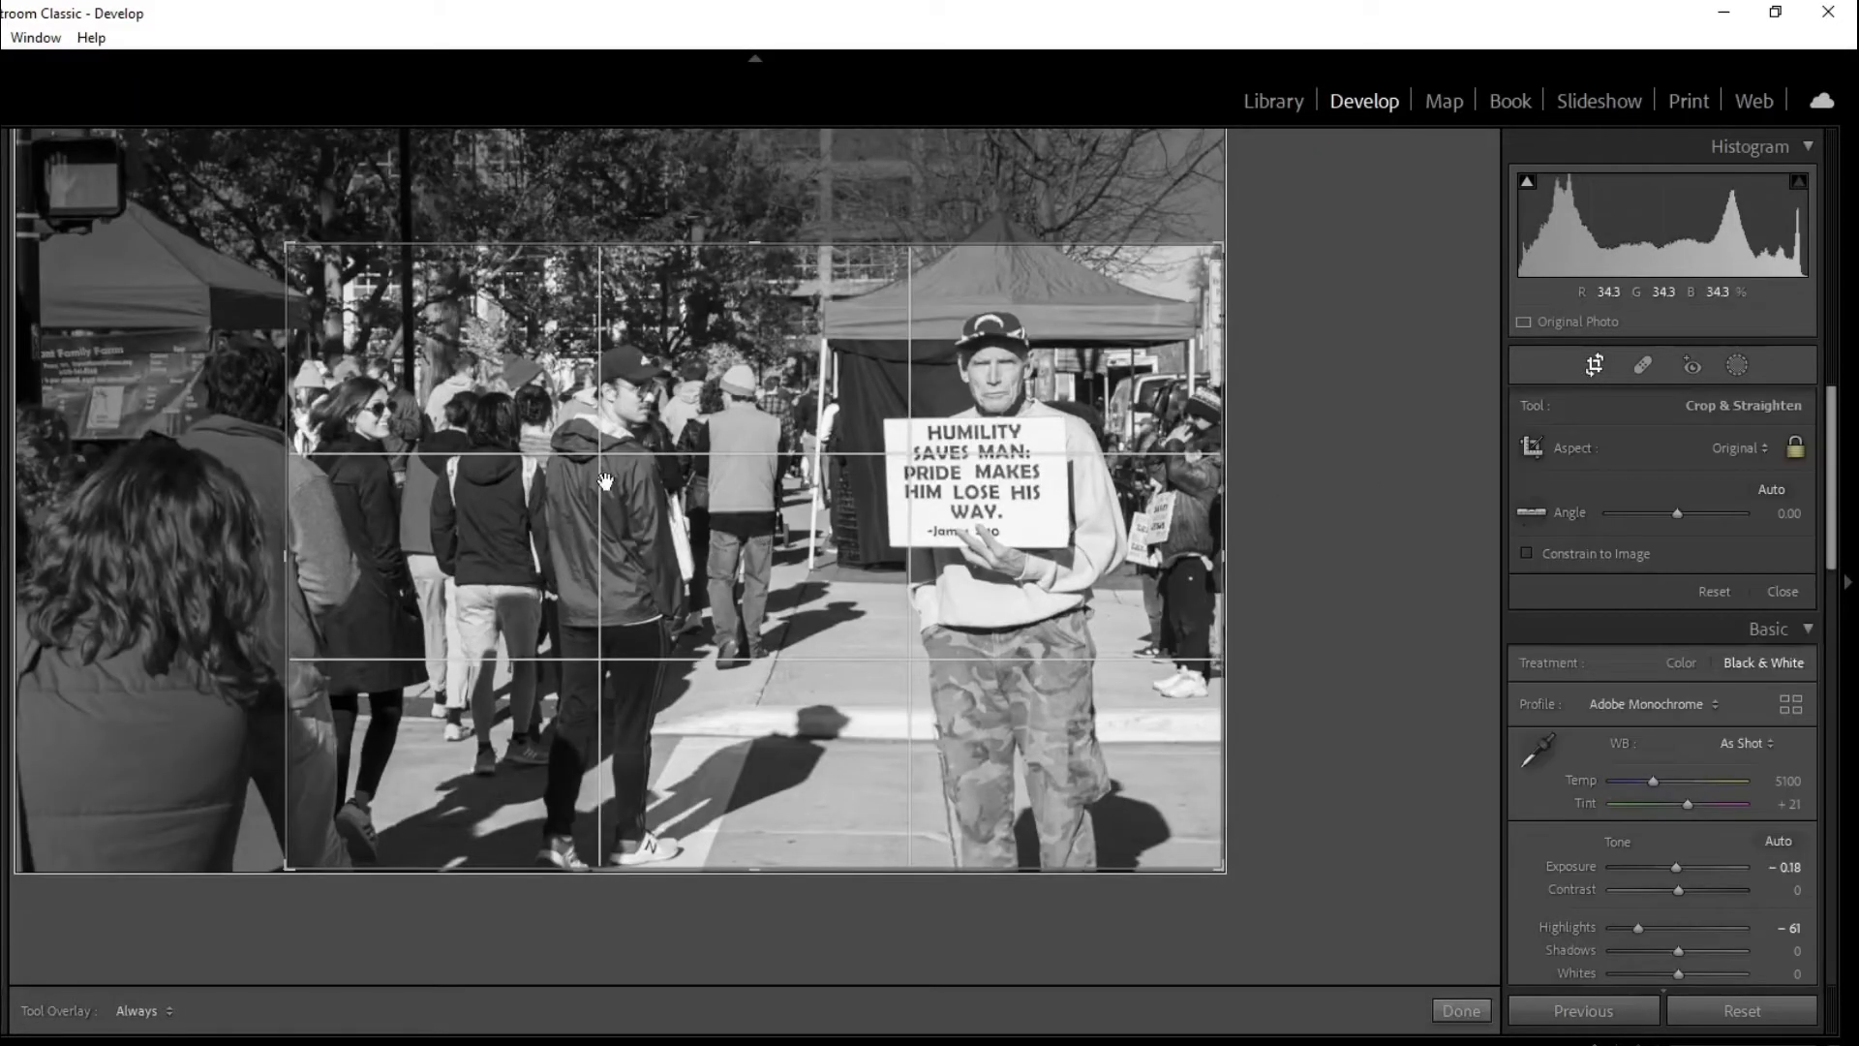
{"action": "left_click_drag", "start_coordinate": [605, 481], "coordinate": [634, 499]}
{"action": "key", "text": "Return"}
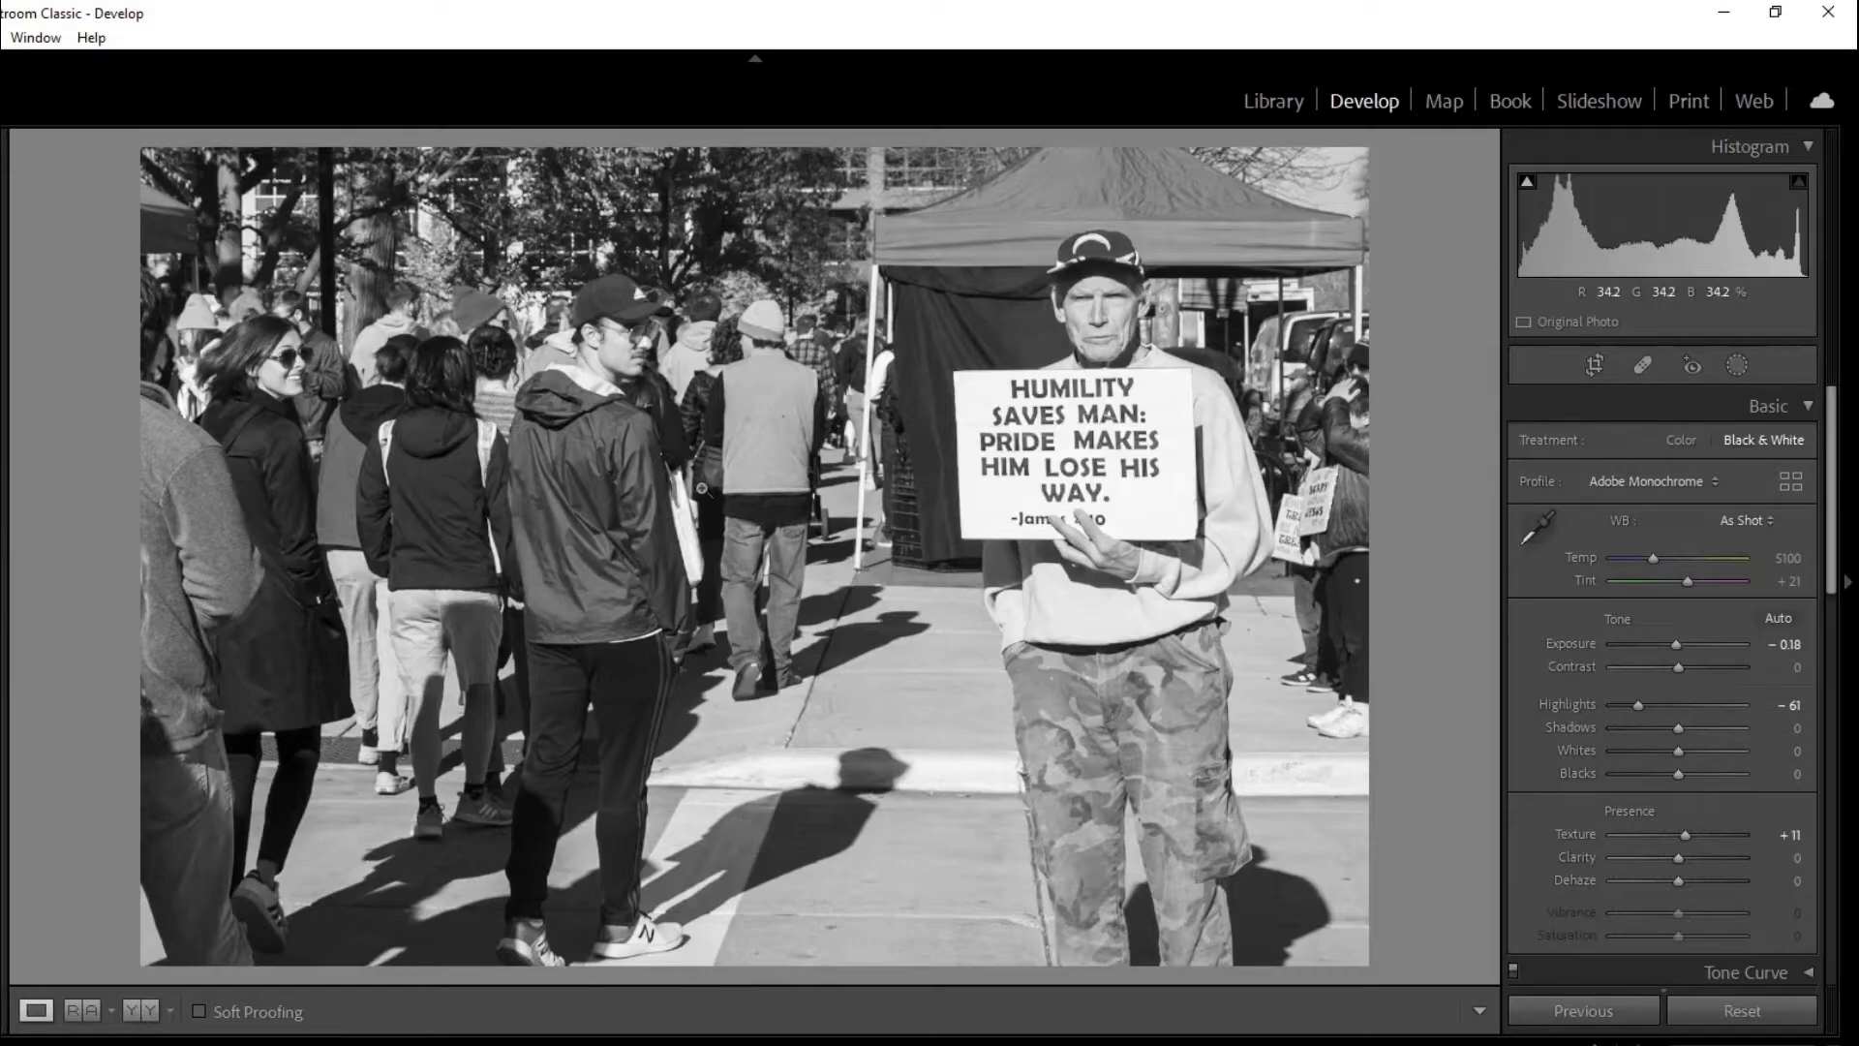
{"action": "left_click", "coordinate": [1670, 780]}
{"action": "left_click_drag", "start_coordinate": [1682, 877], "coordinate": [1688, 877]}
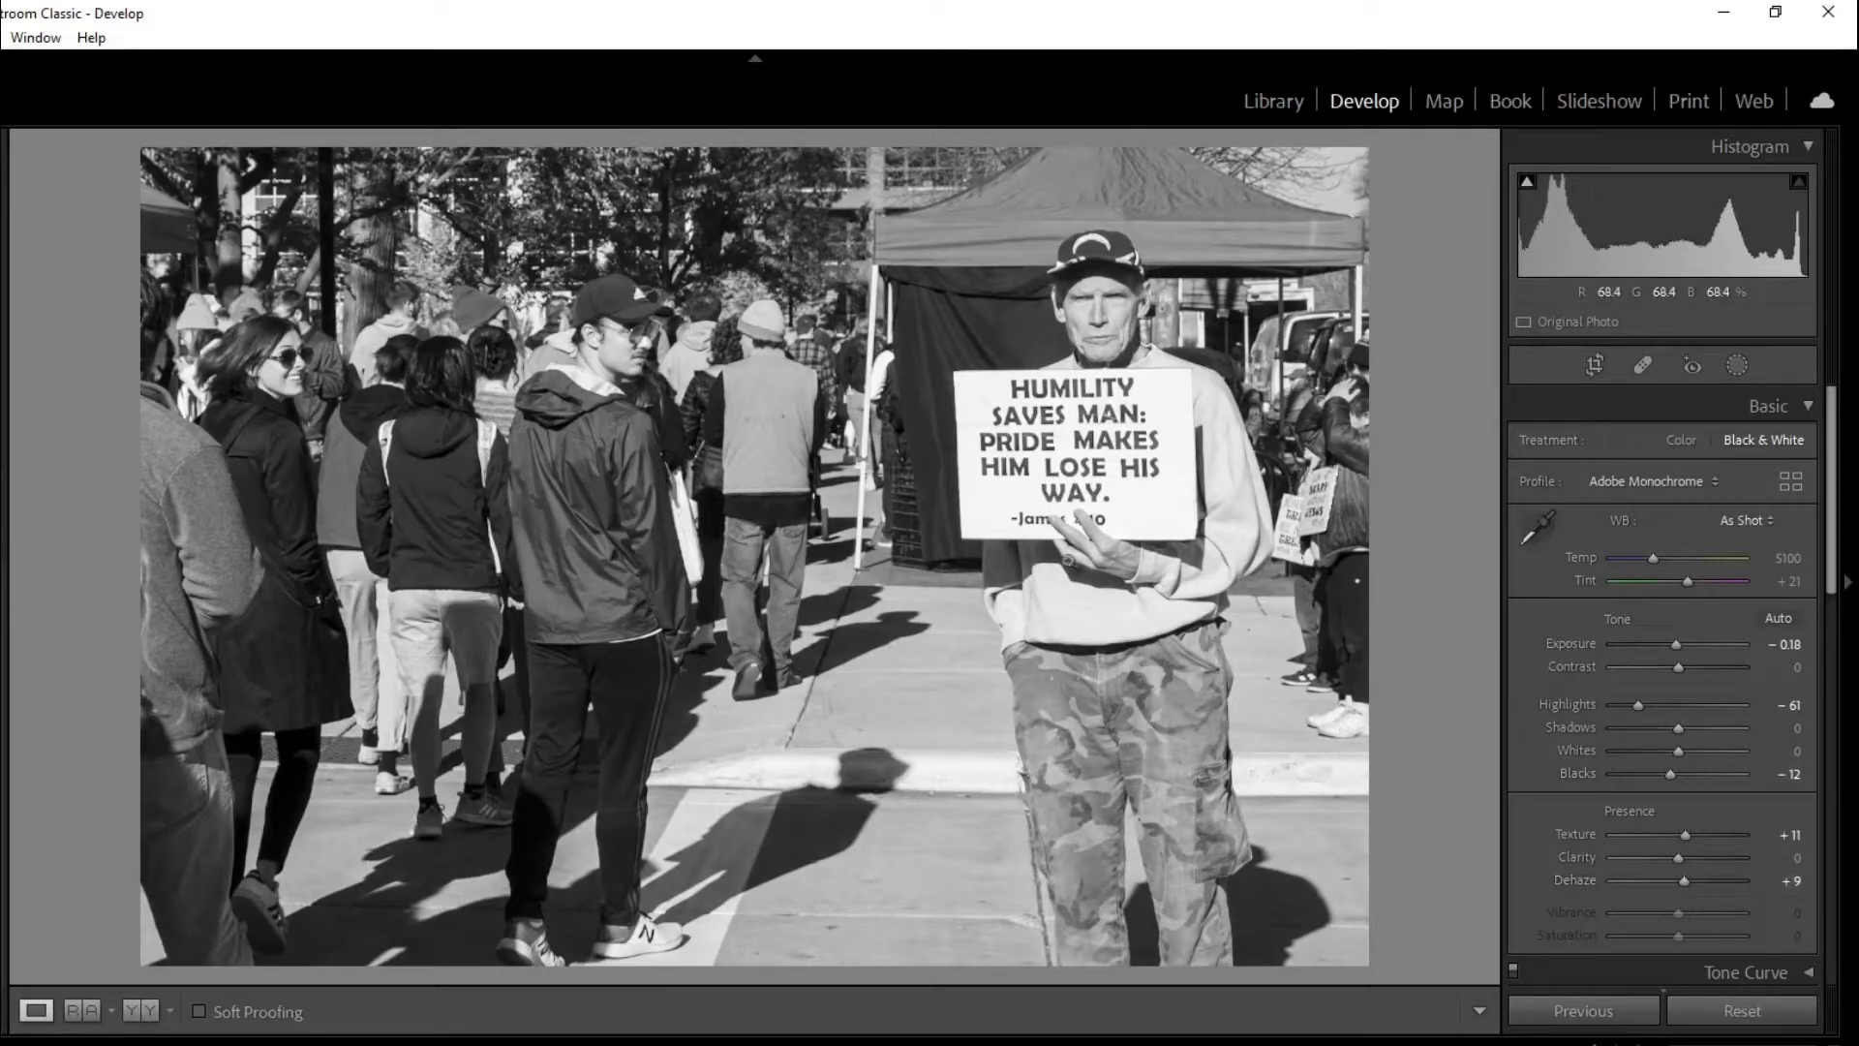
- Open the next sailboat photo, crop it closer around the boats with the horizon on the upper third, and rotate it to -0.13
{"action": "key", "text": "Right"}
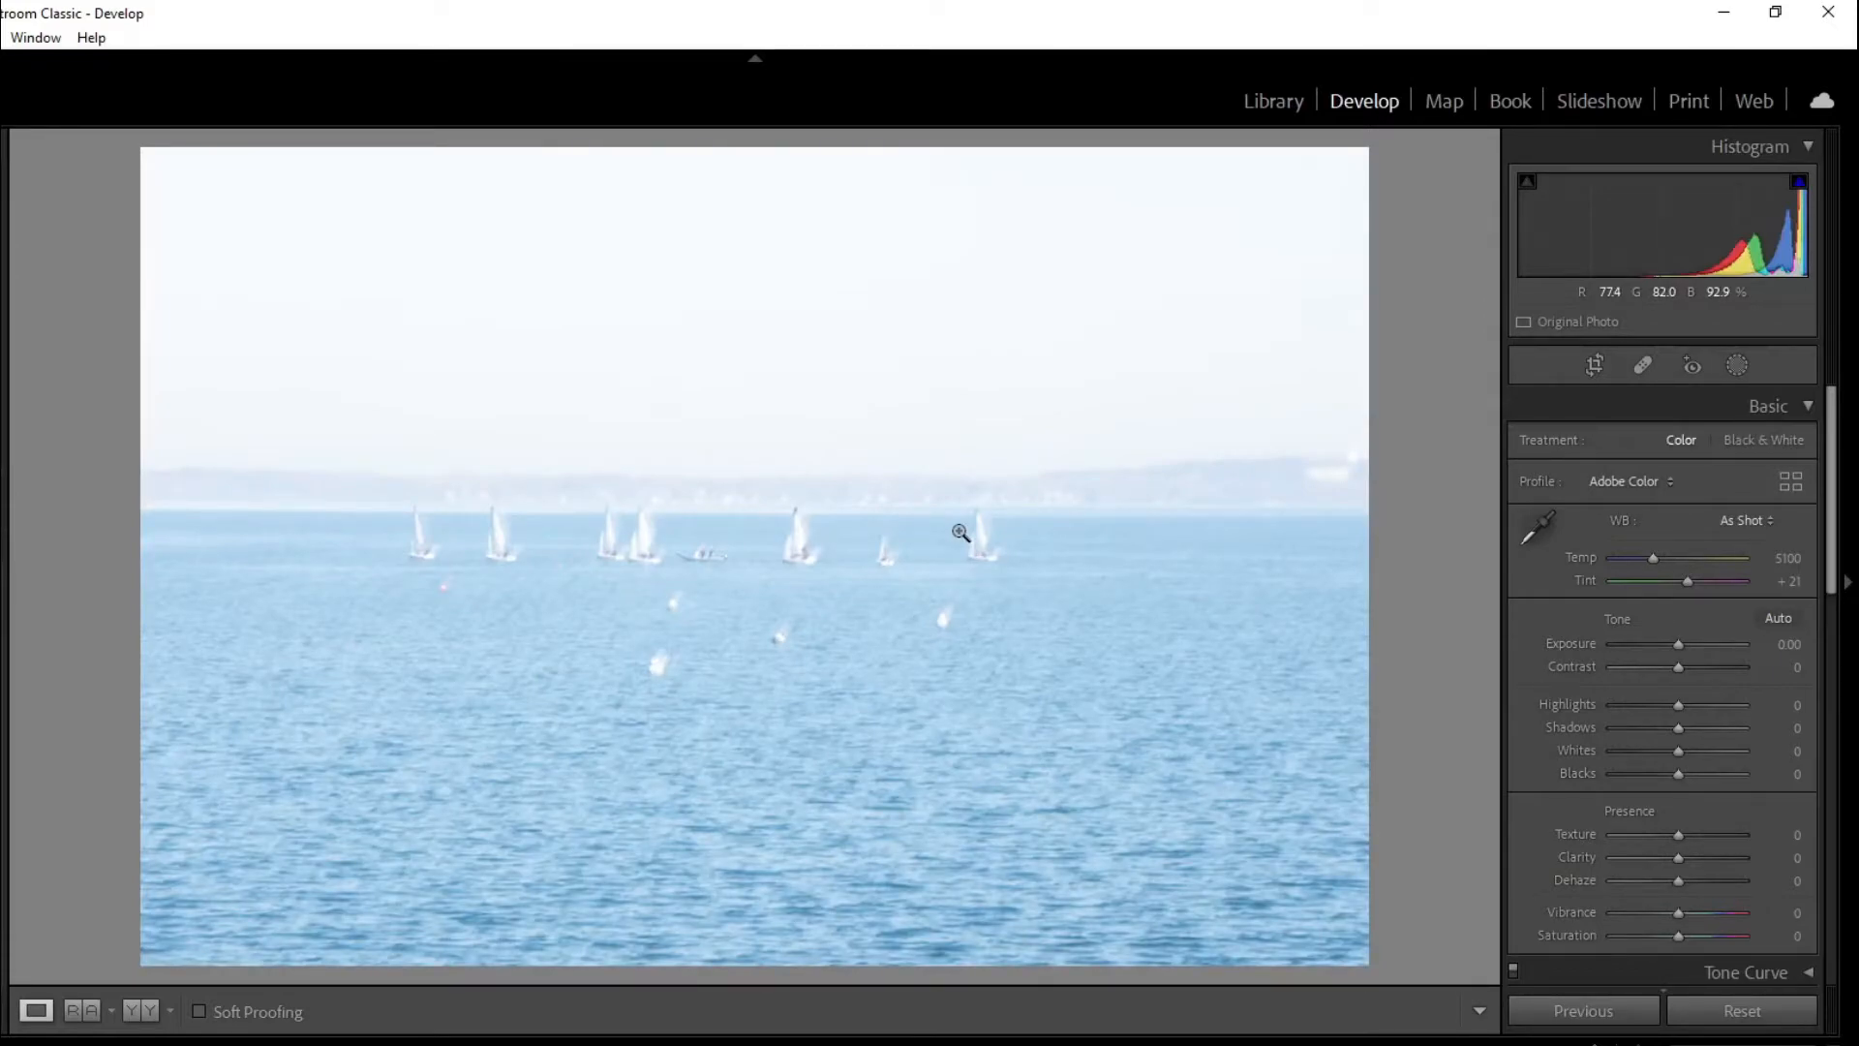
{"action": "left_click", "coordinate": [1593, 366]}
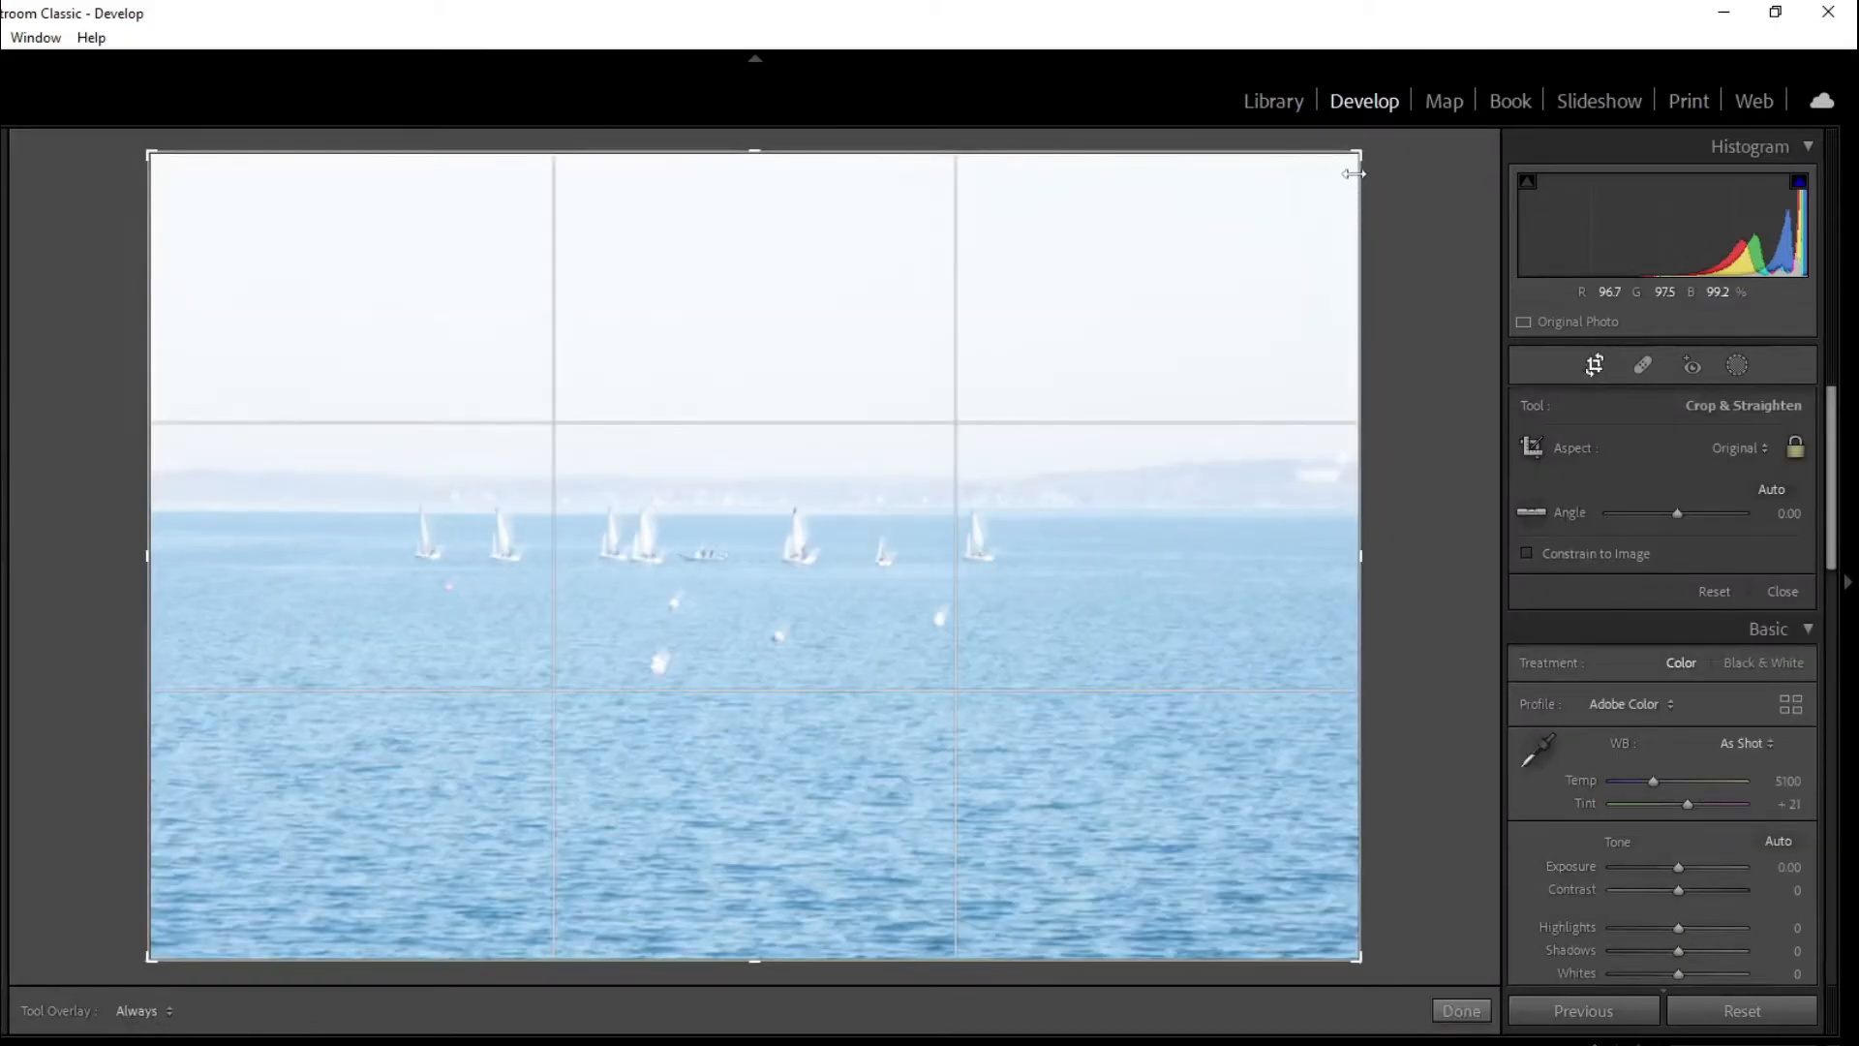
{"action": "left_click_drag", "start_coordinate": [1355, 164], "coordinate": [1216, 340]}
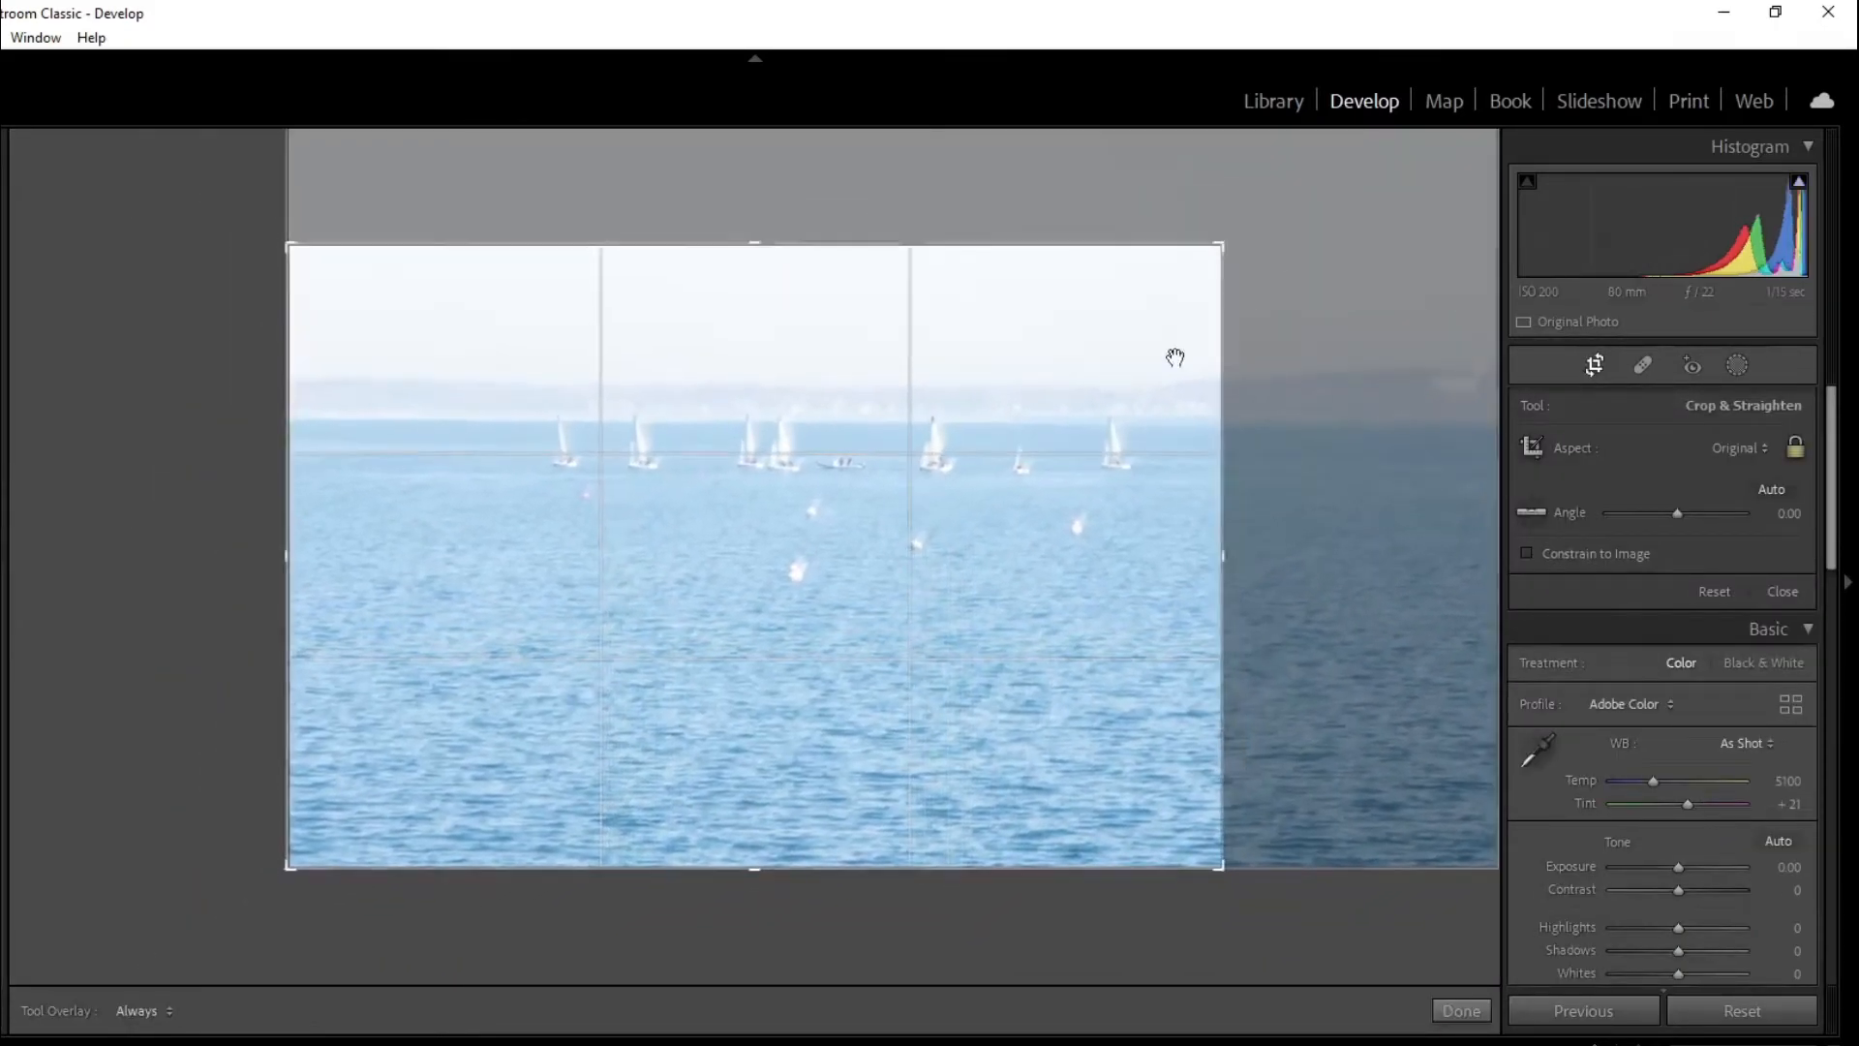
{"action": "left_click_drag", "start_coordinate": [995, 408], "coordinate": [946, 423]}
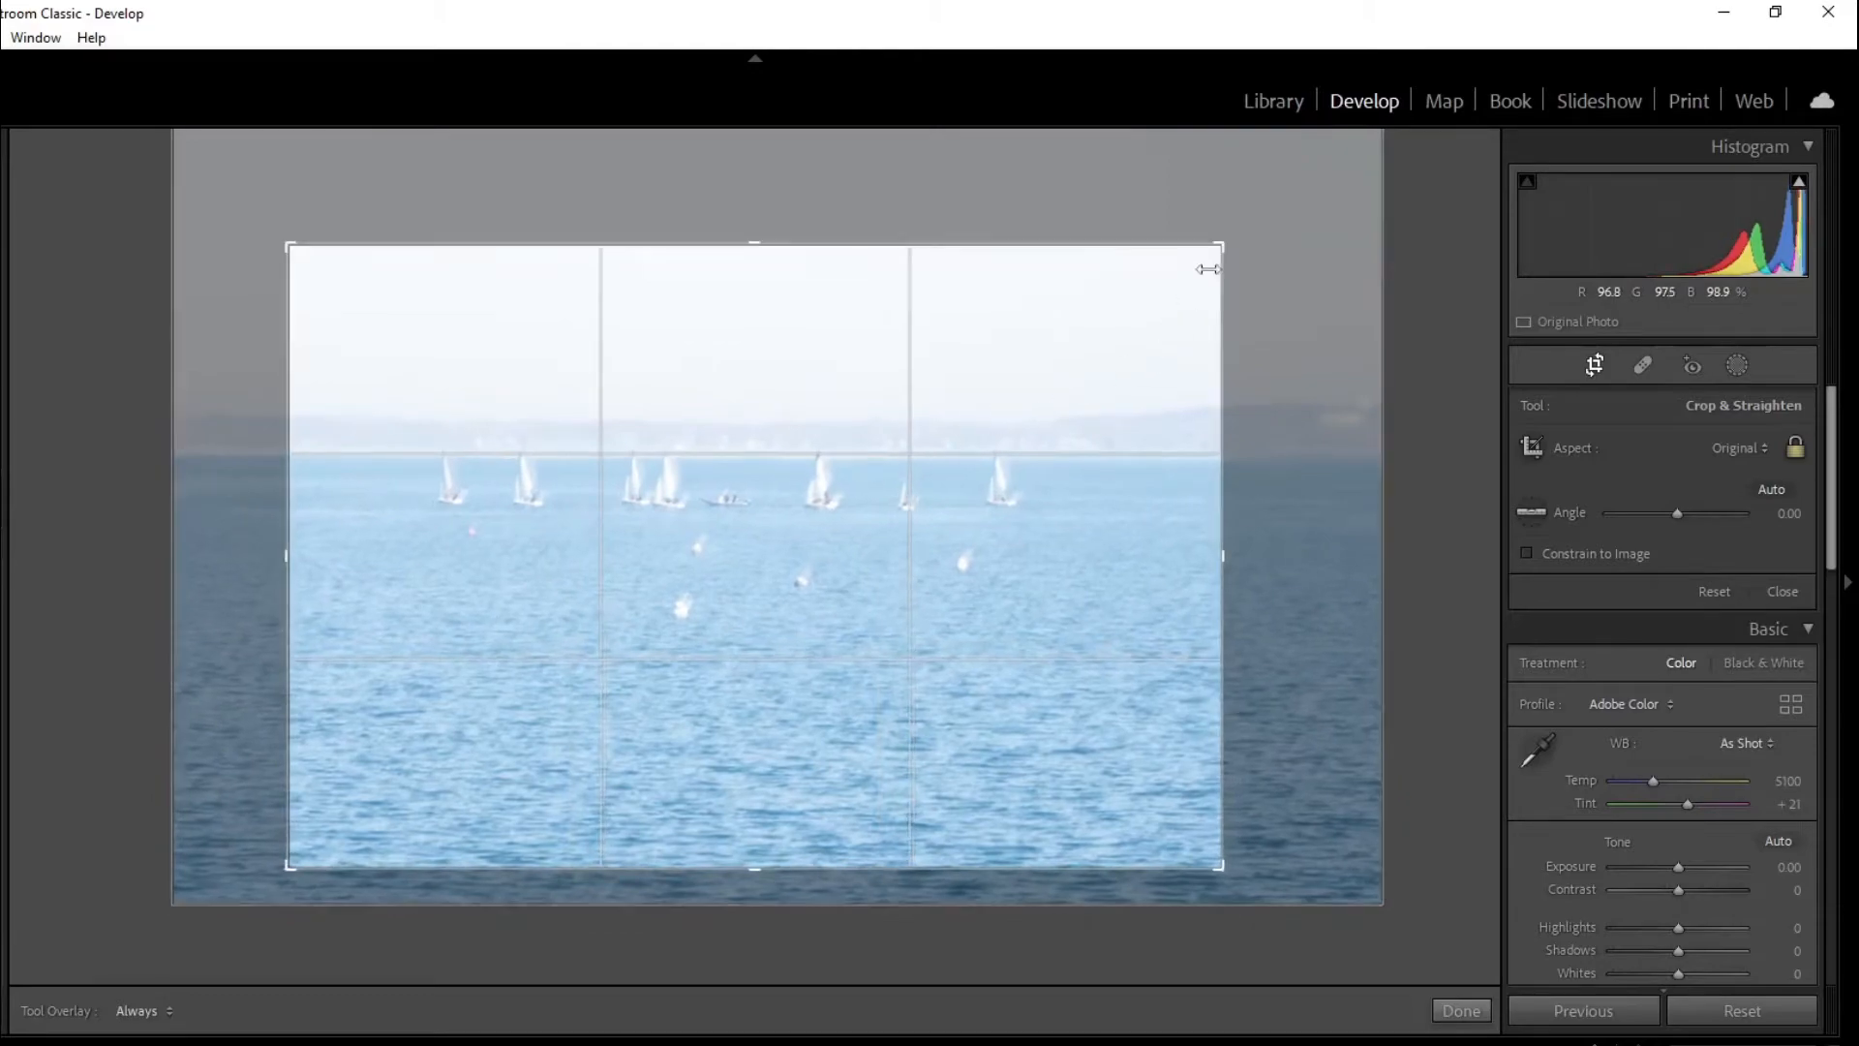
{"action": "left_click_drag", "start_coordinate": [1216, 254], "coordinate": [1208, 266]}
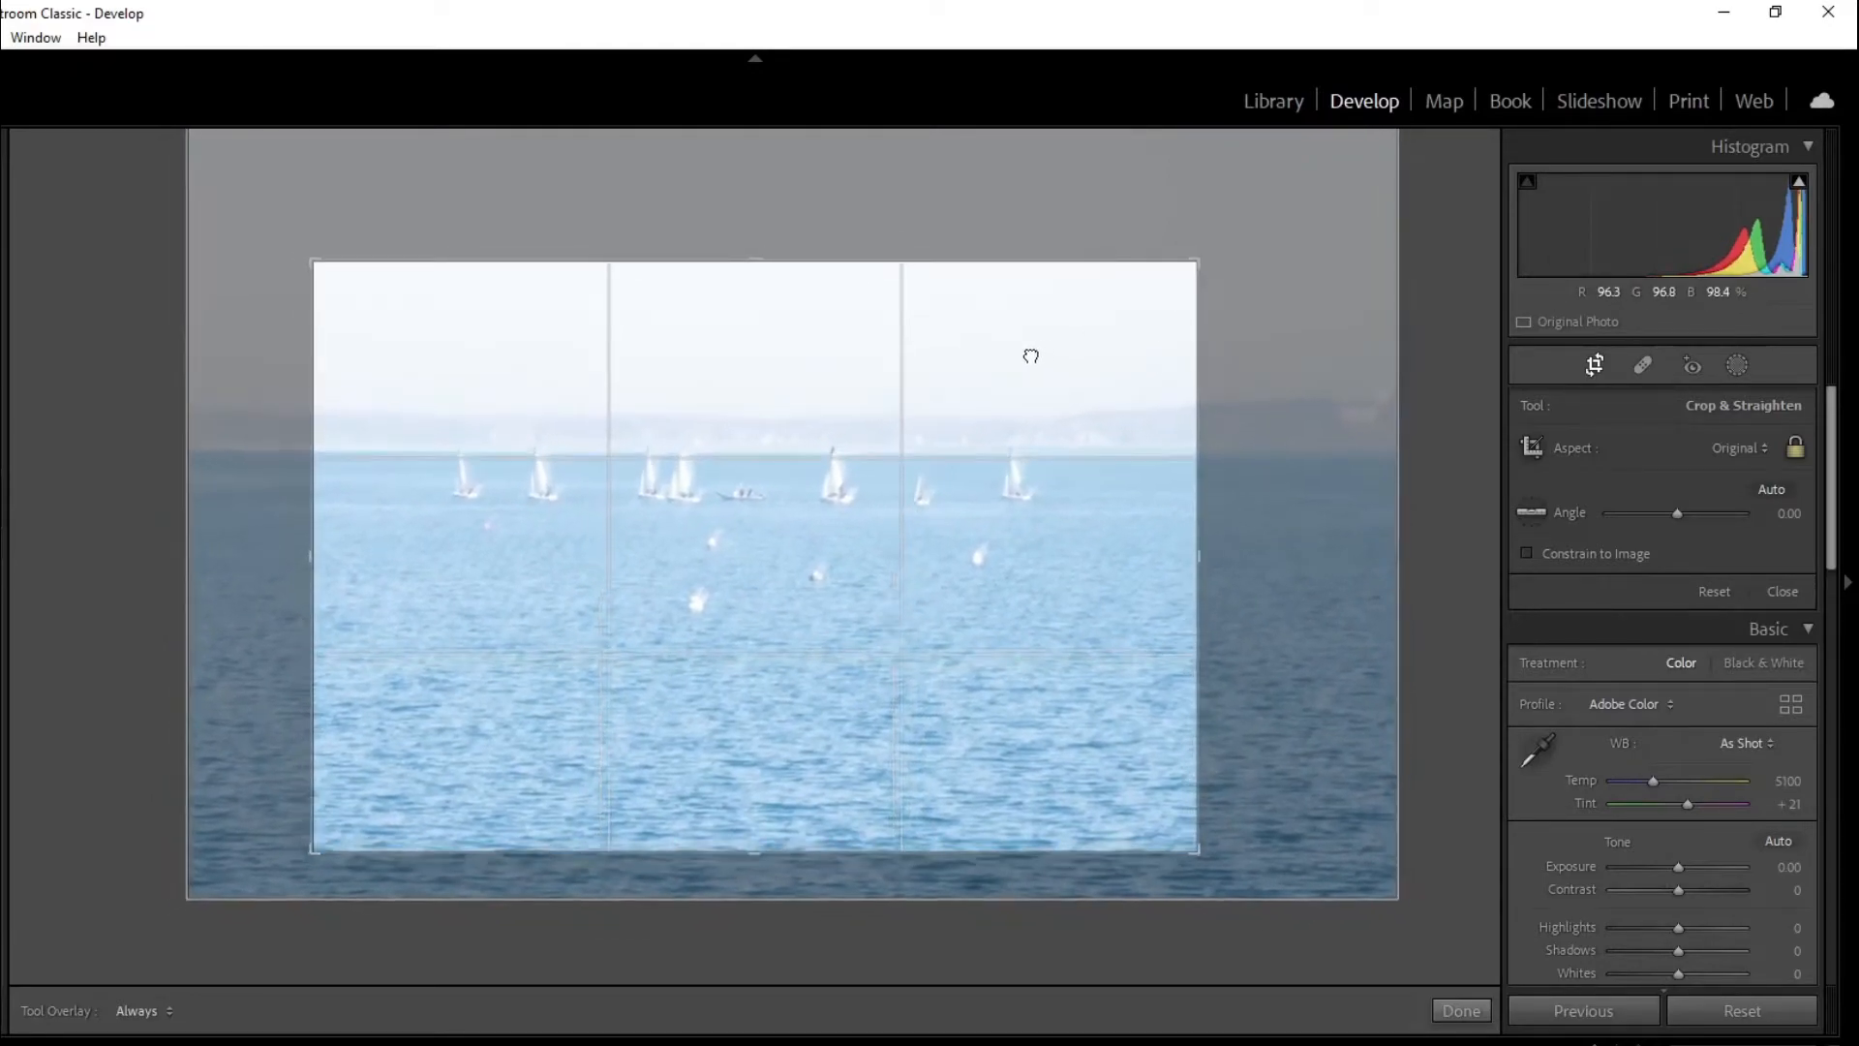
{"action": "left_click_drag", "start_coordinate": [1234, 438], "coordinate": [1235, 439]}
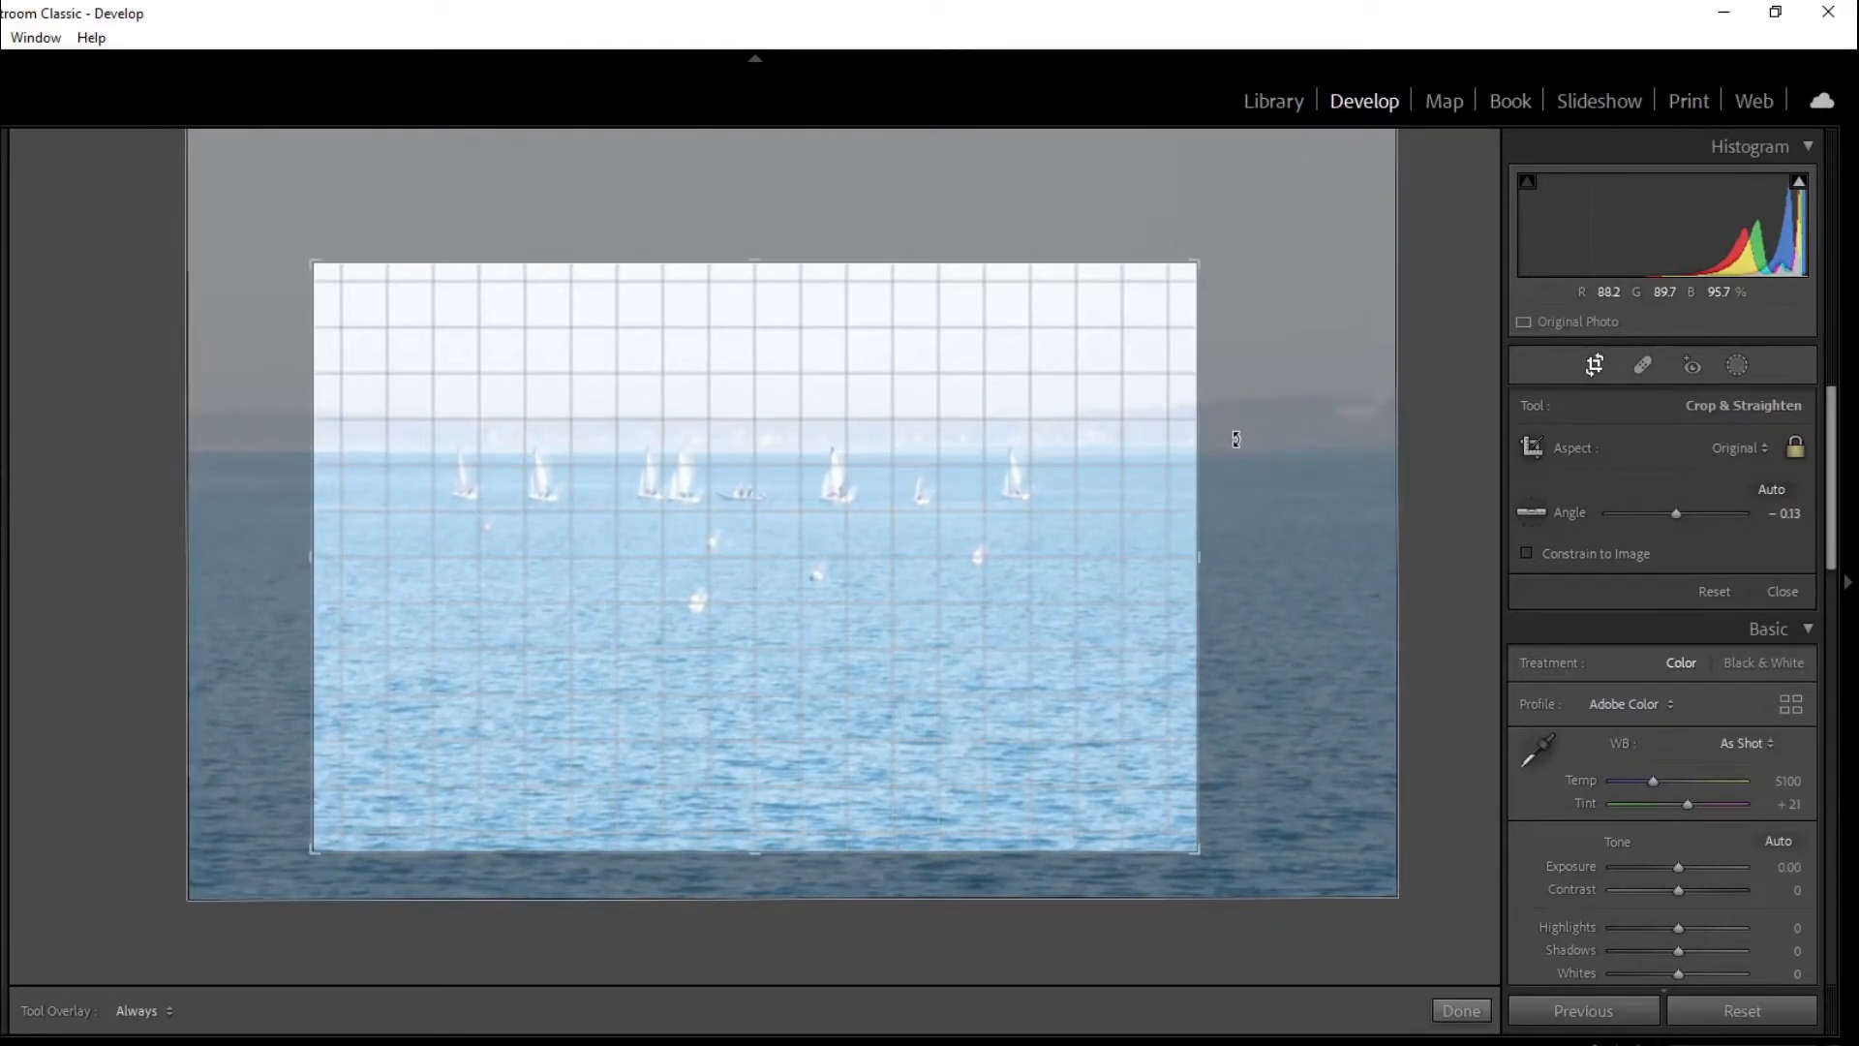
{"action": "key", "text": "Return"}
{"action": "left_click", "coordinate": [1161, 442]}
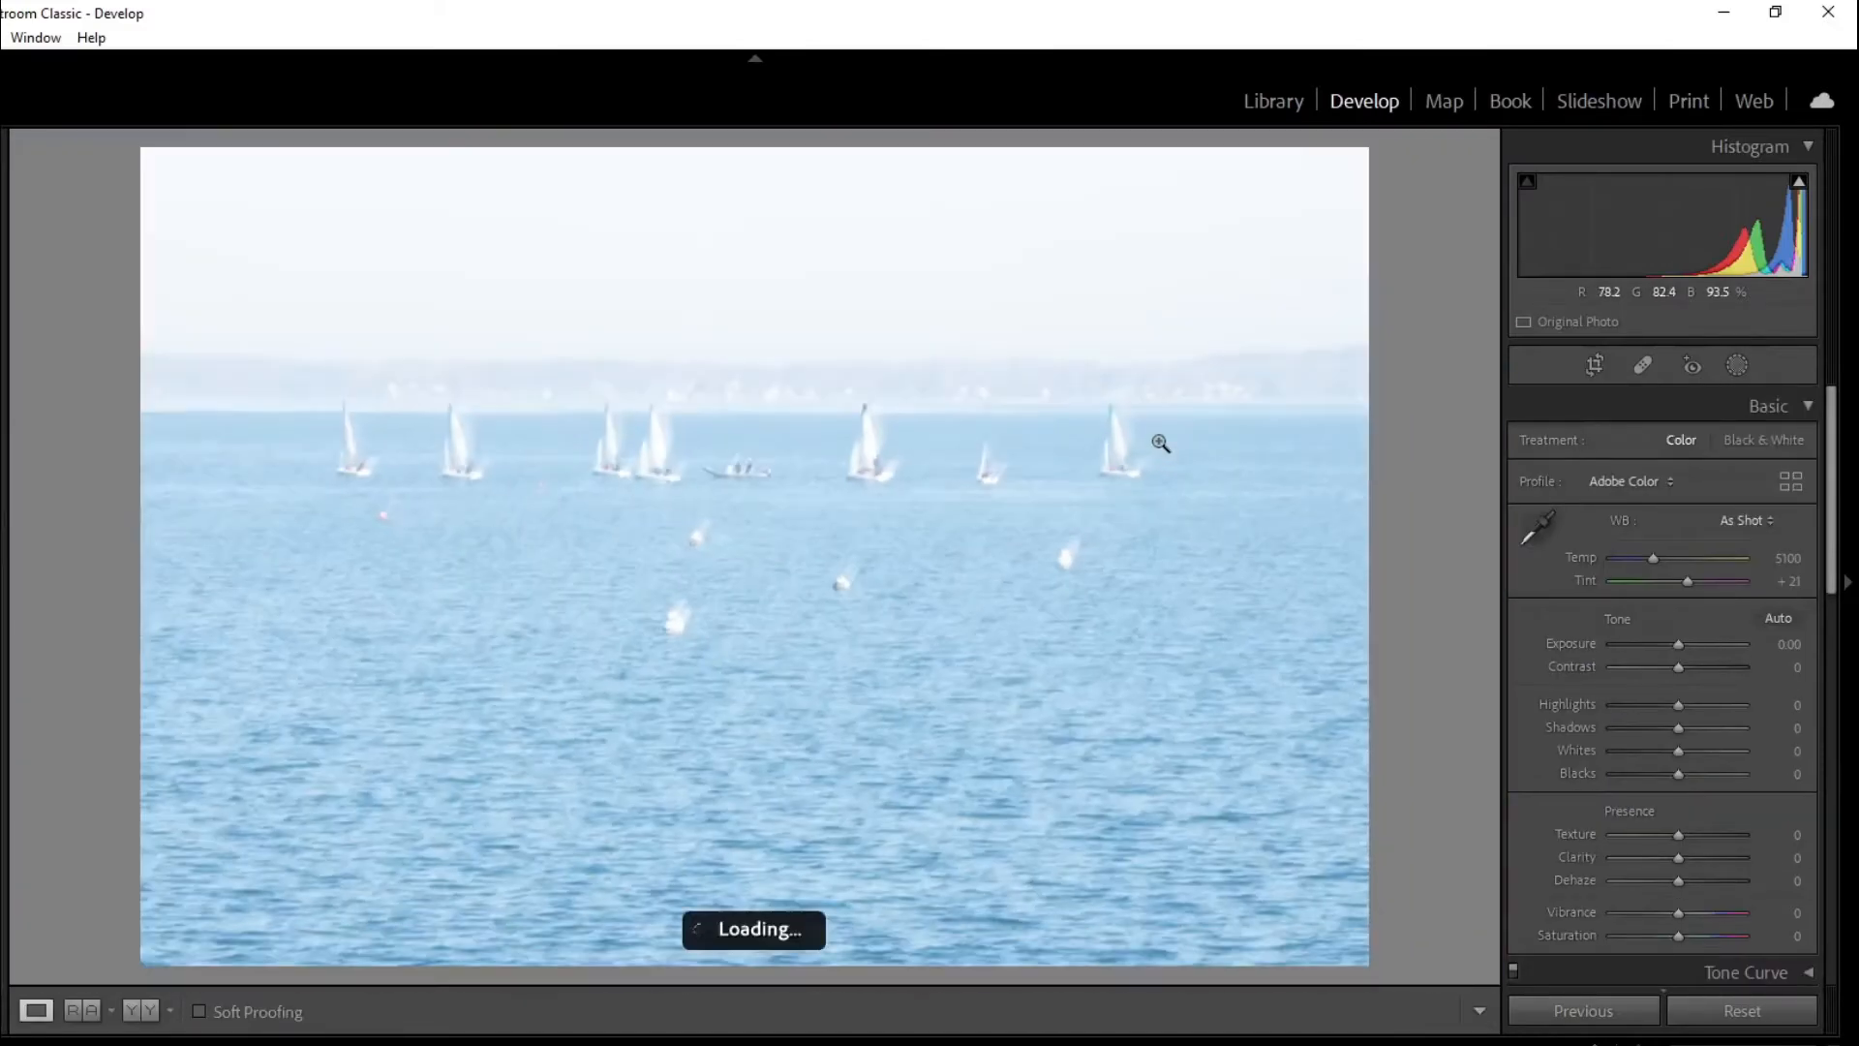
- Set the sailboat photo's Texture to +16, Exposure to -0.61, Vibrance to +7, Clarity to +7 and Dehaze to +11
{"action": "left_click_drag", "start_coordinate": [1678, 834], "coordinate": [1688, 835]}
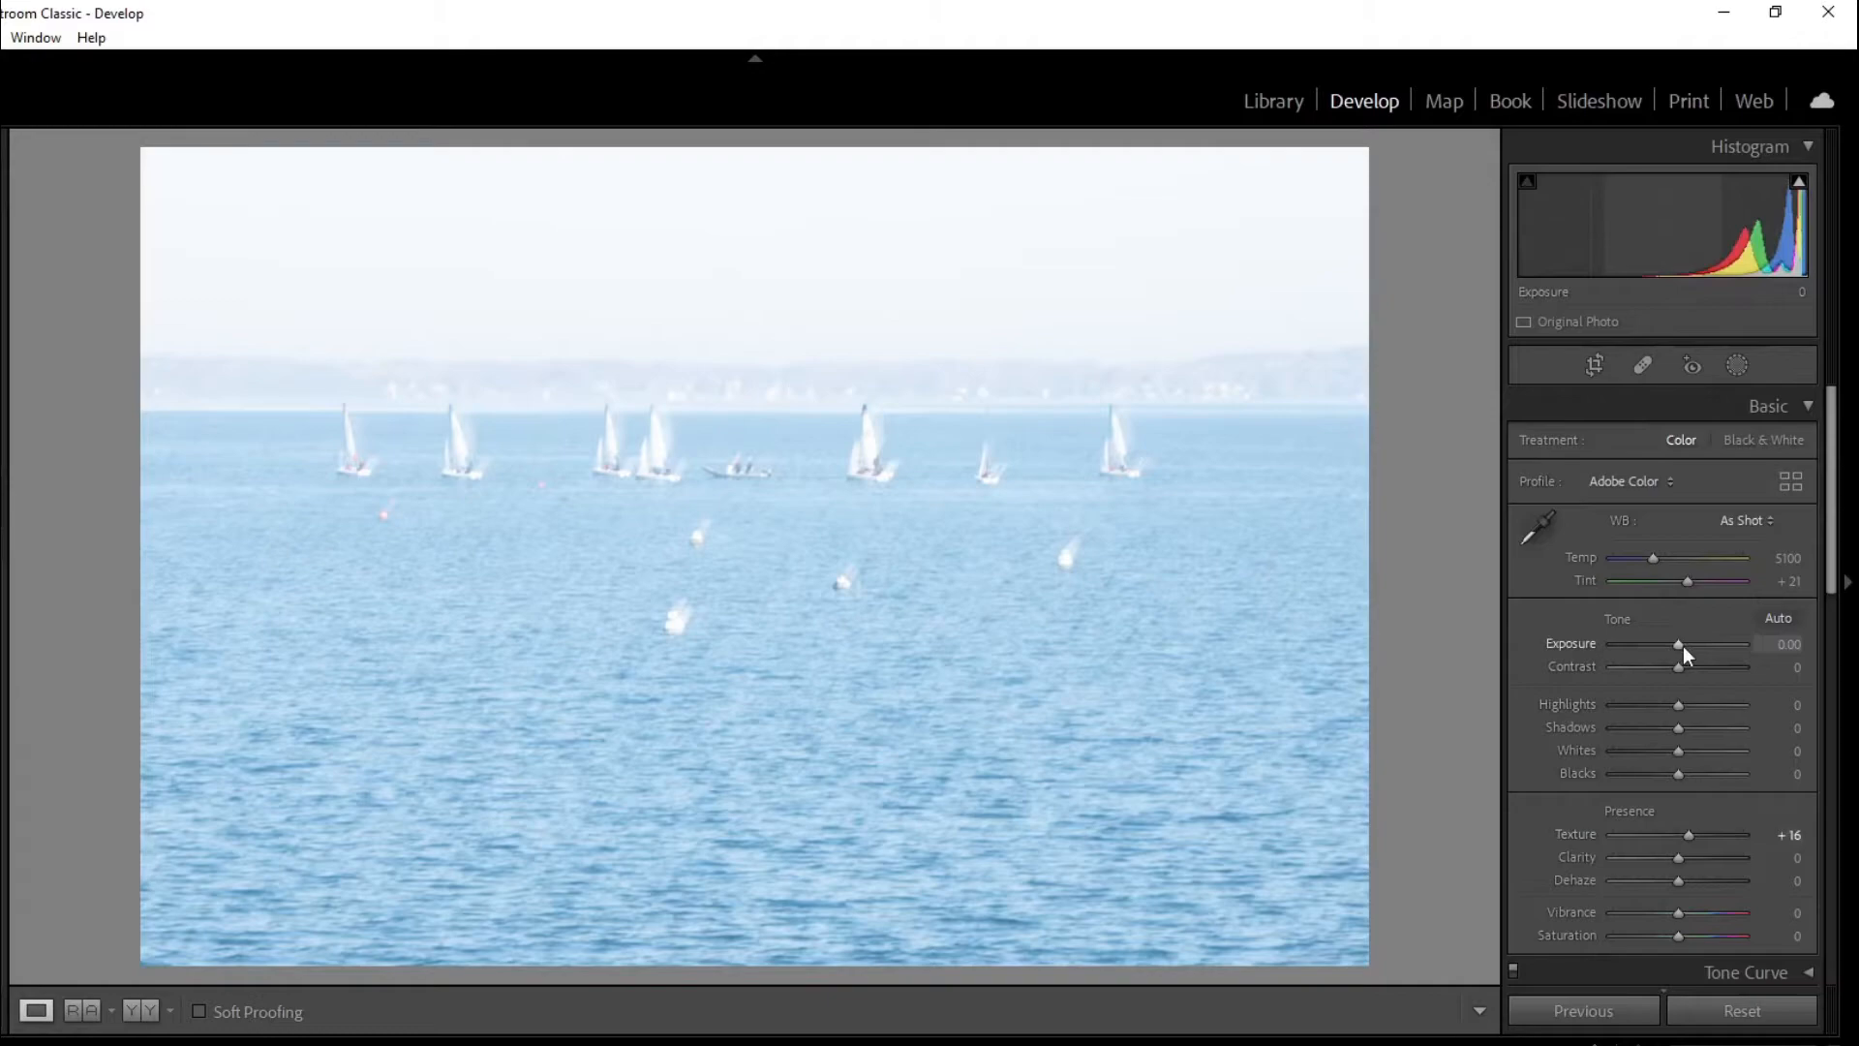
{"action": "left_click_drag", "start_coordinate": [1679, 647], "coordinate": [1672, 651]}
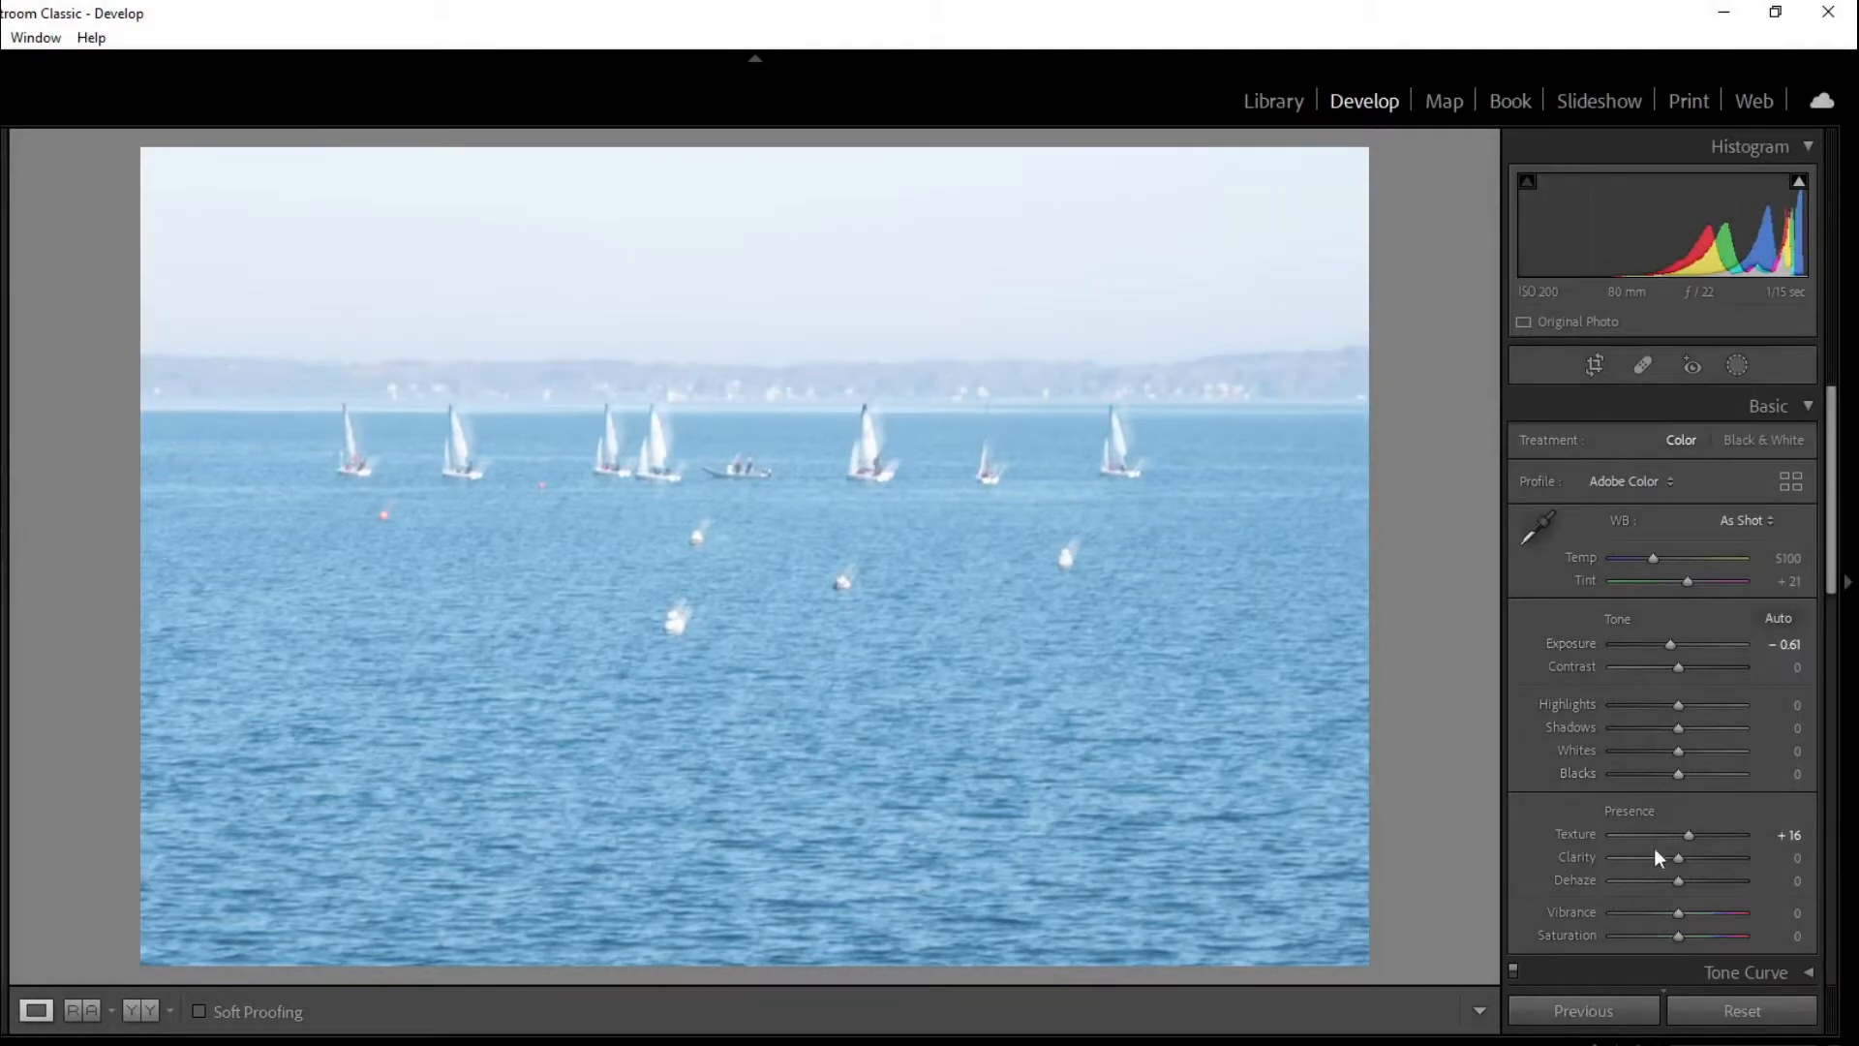
{"action": "left_click_drag", "start_coordinate": [1677, 915], "coordinate": [1682, 916]}
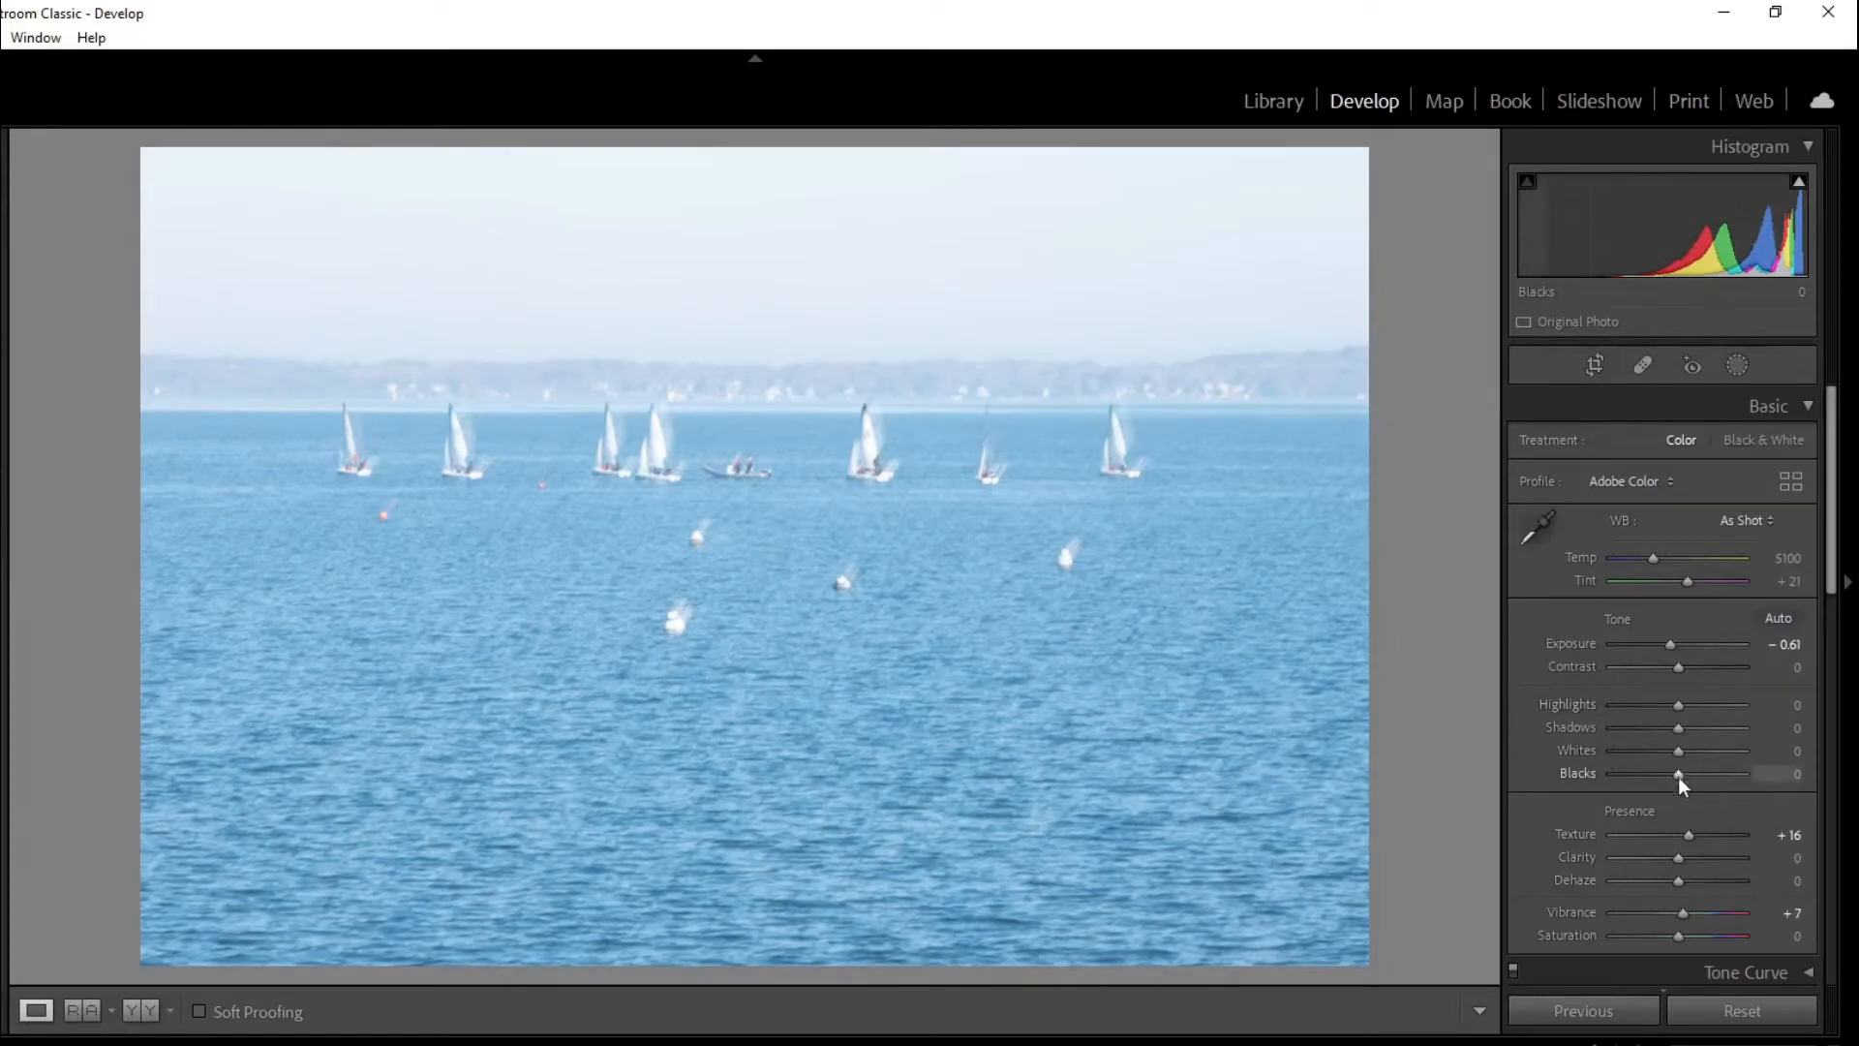
{"action": "left_click_drag", "start_coordinate": [1681, 860], "coordinate": [1685, 880]}
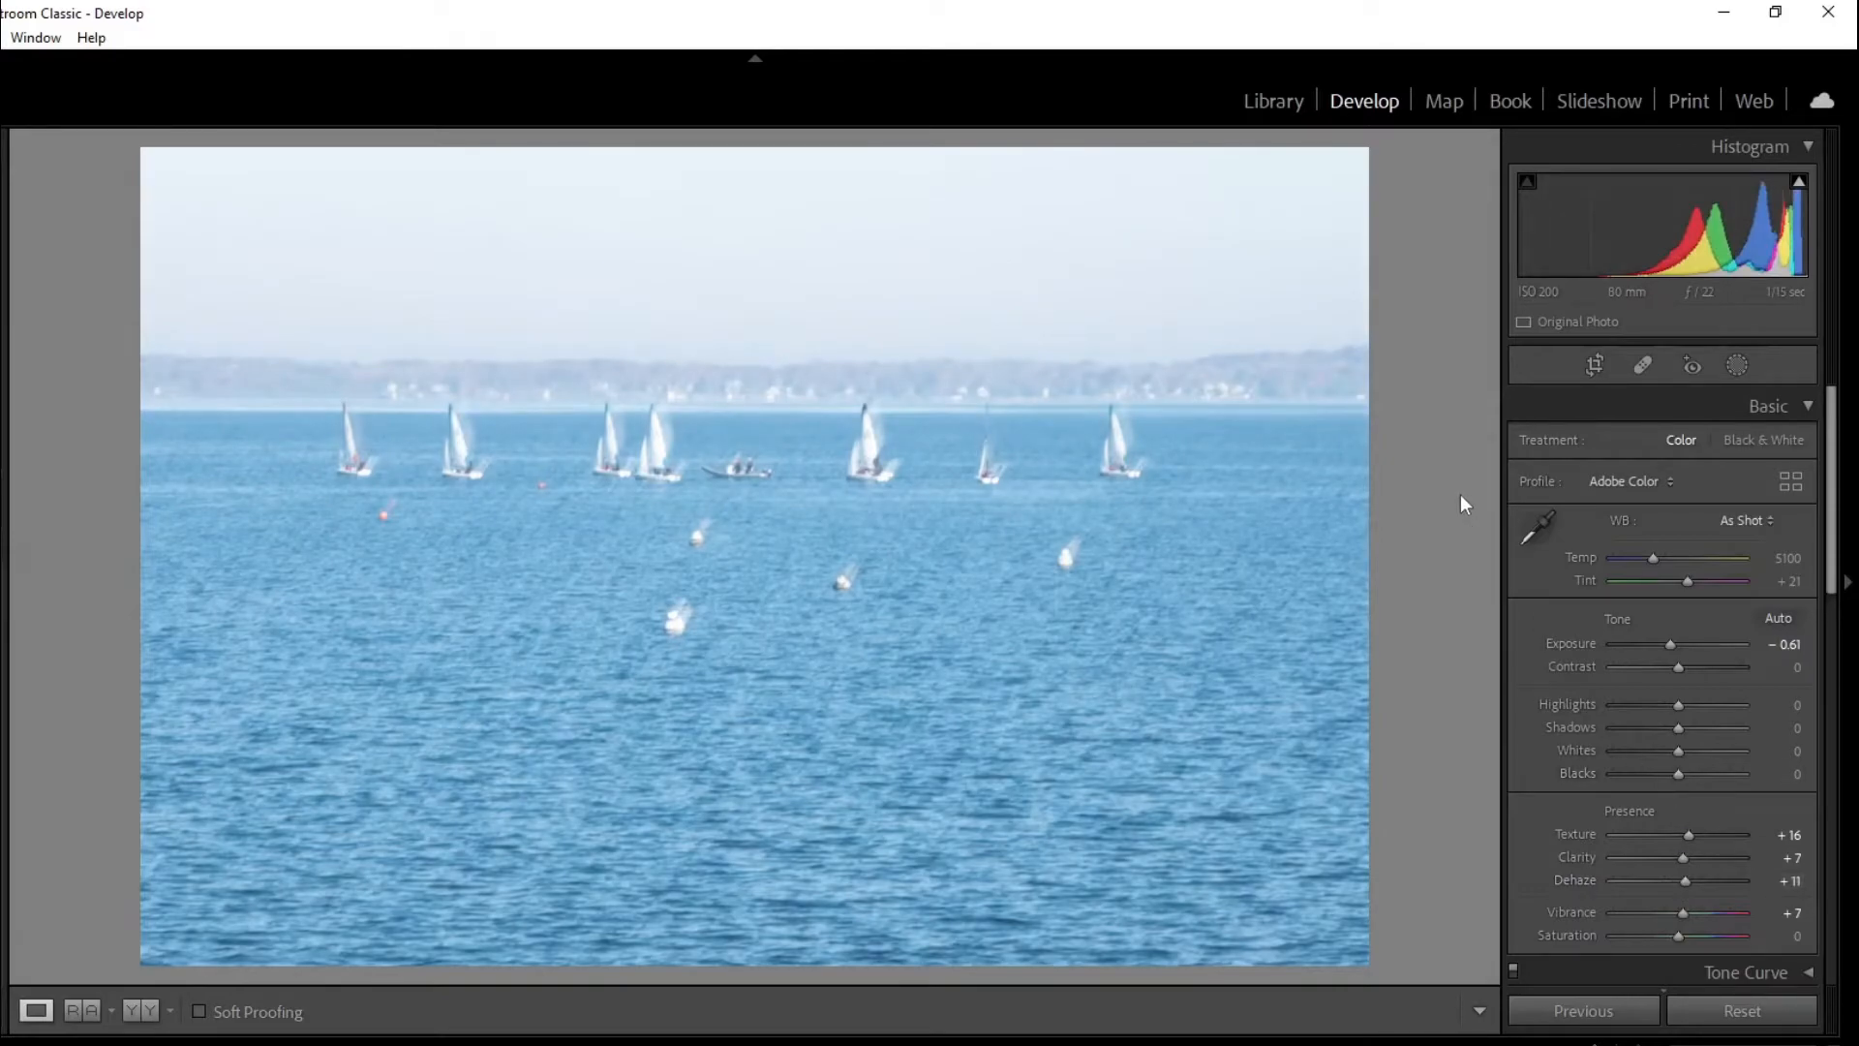
- Tighten the sailboat crop further around the row of boats and buoys, and set Exposure to -0.88
{"action": "key", "text": "r"}
{"action": "left_click_drag", "start_coordinate": [1210, 858], "coordinate": [1115, 796]}
{"action": "mouse_move", "coordinate": [947, 695]}
{"action": "left_mouse_down"}
{"action": "mouse_move", "coordinate": [934, 677]}
{"action": "mouse_move", "coordinate": [914, 688]}
{"action": "left_mouse_up"}
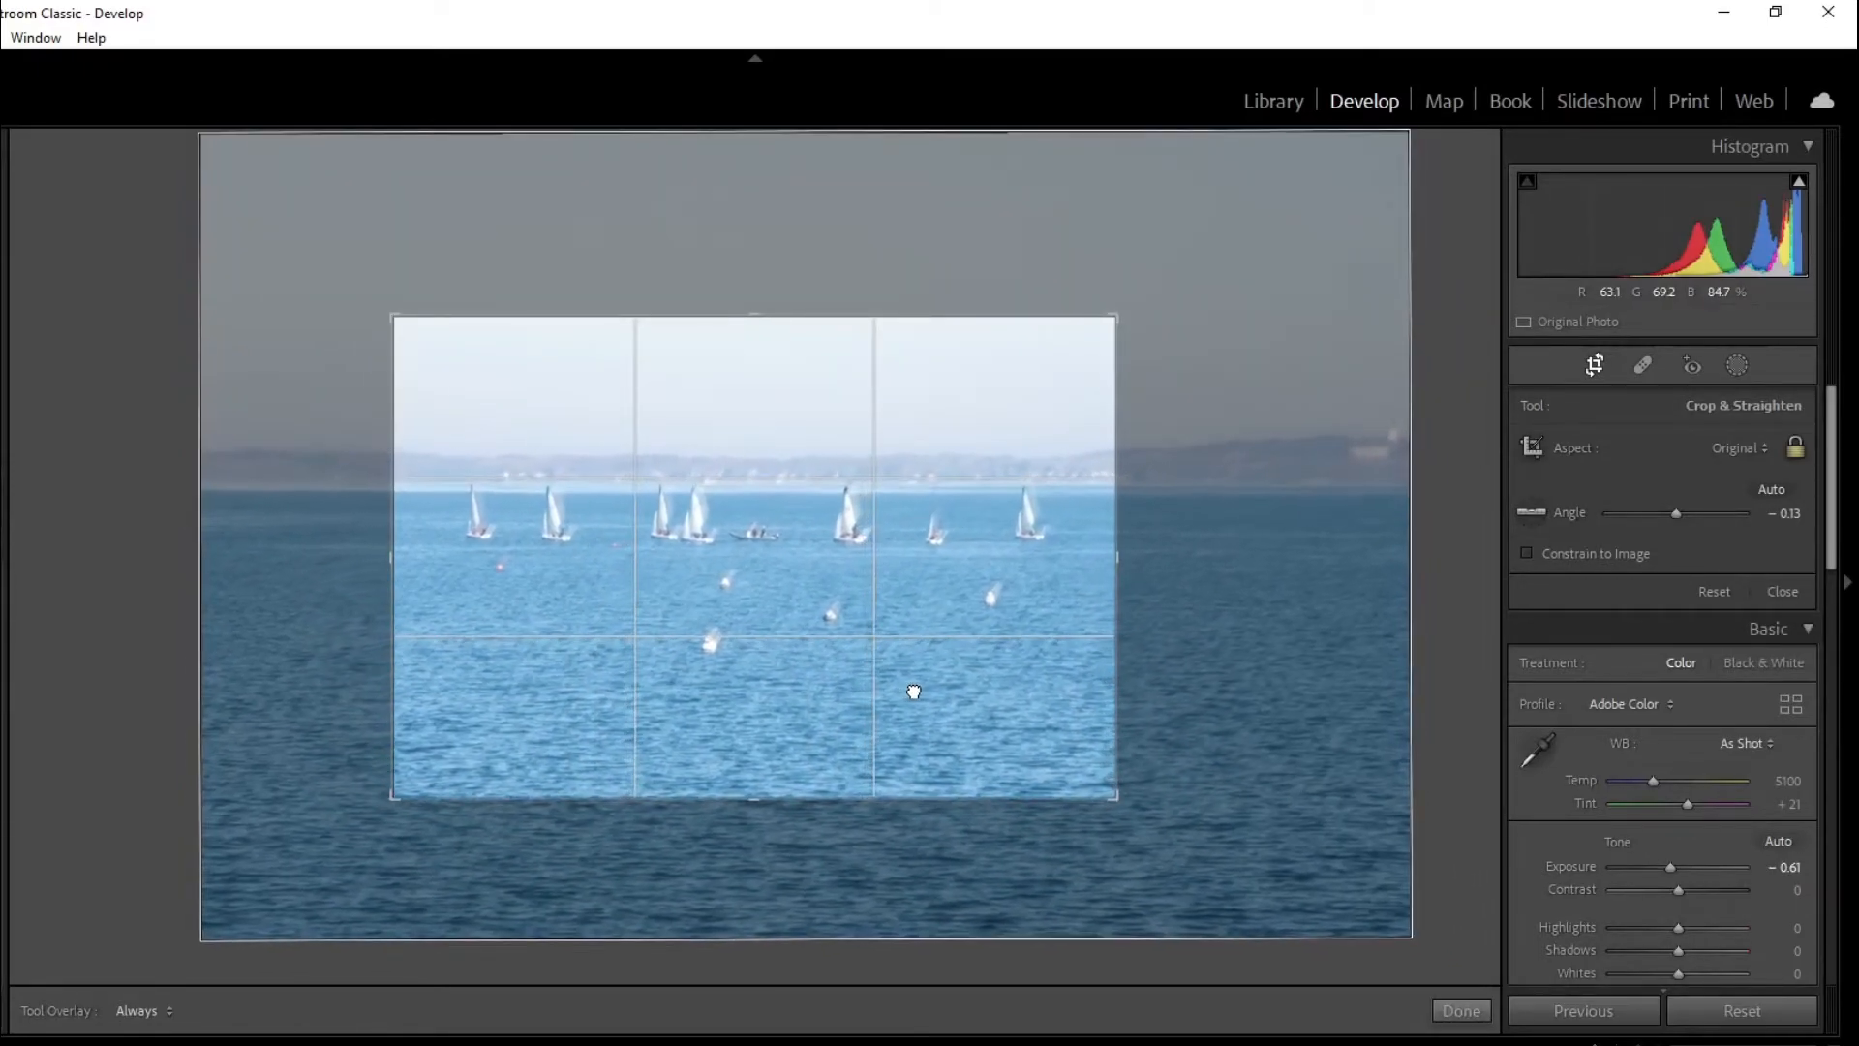
{"action": "key", "text": "Return"}
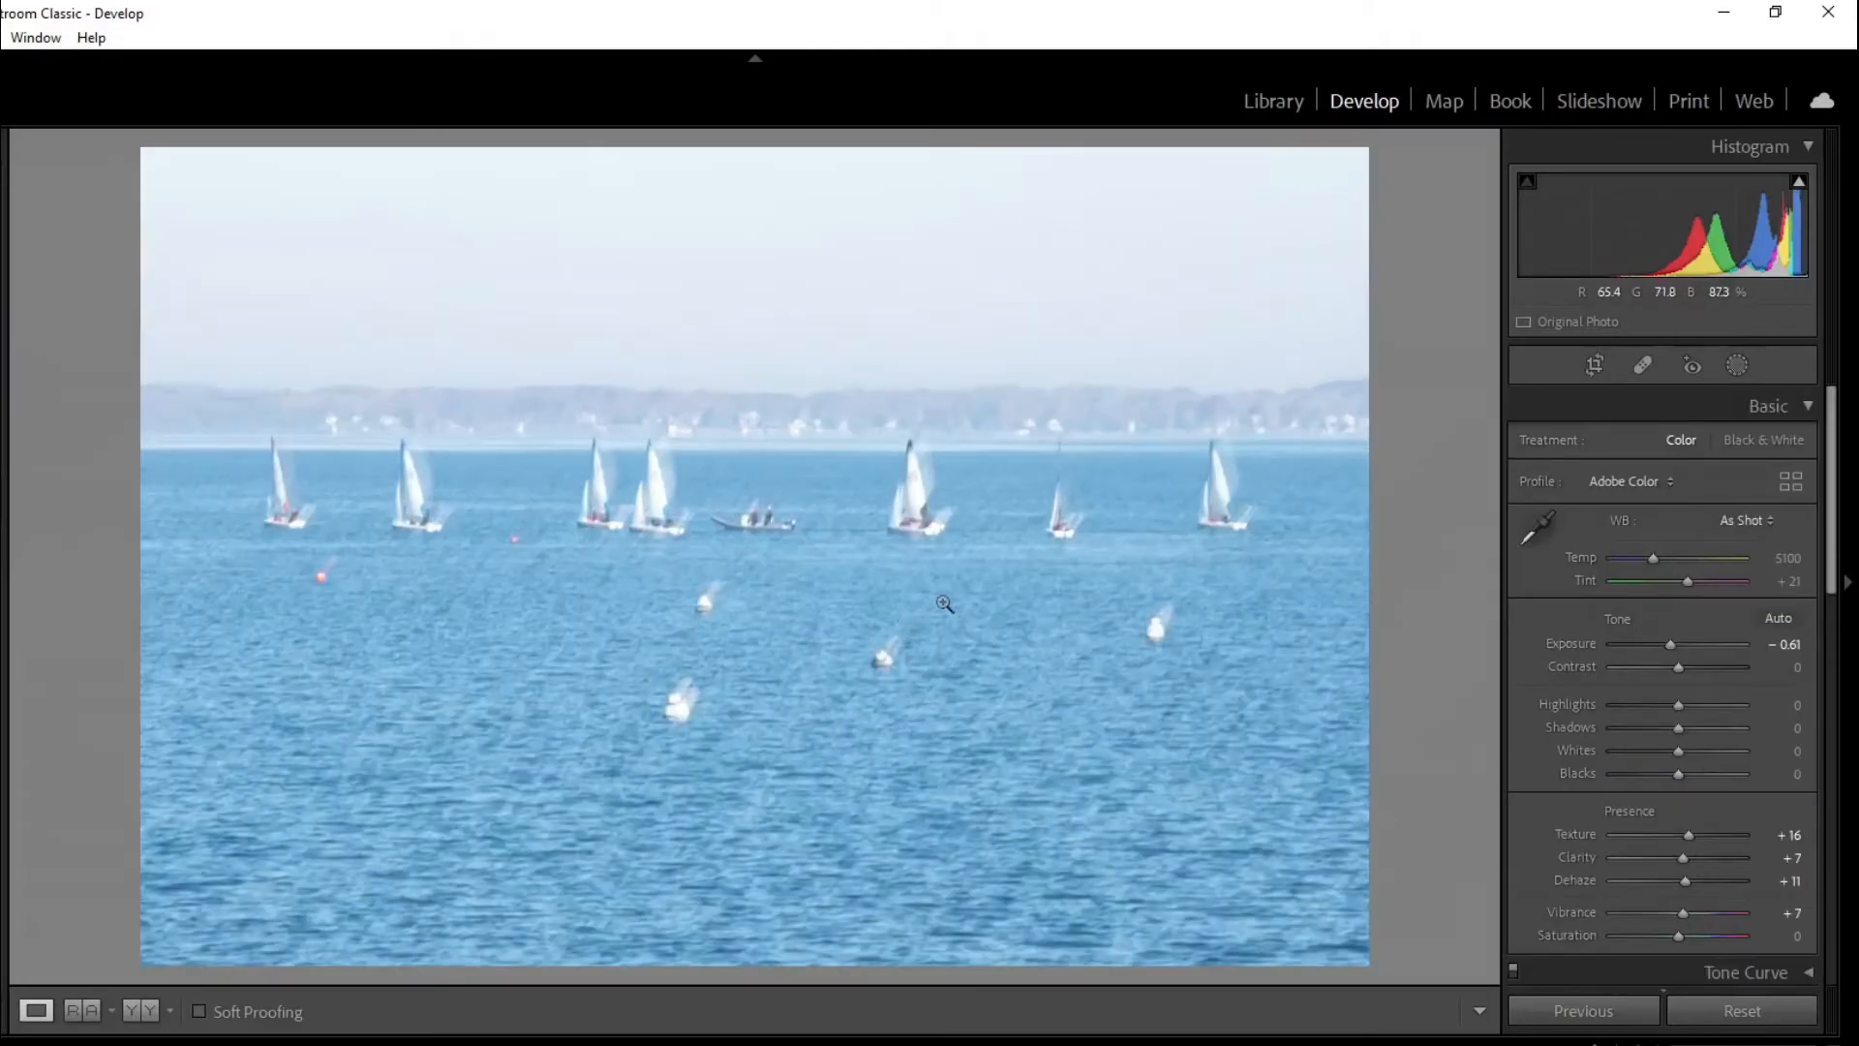
{"action": "left_click_drag", "start_coordinate": [1671, 641], "coordinate": [1668, 641]}
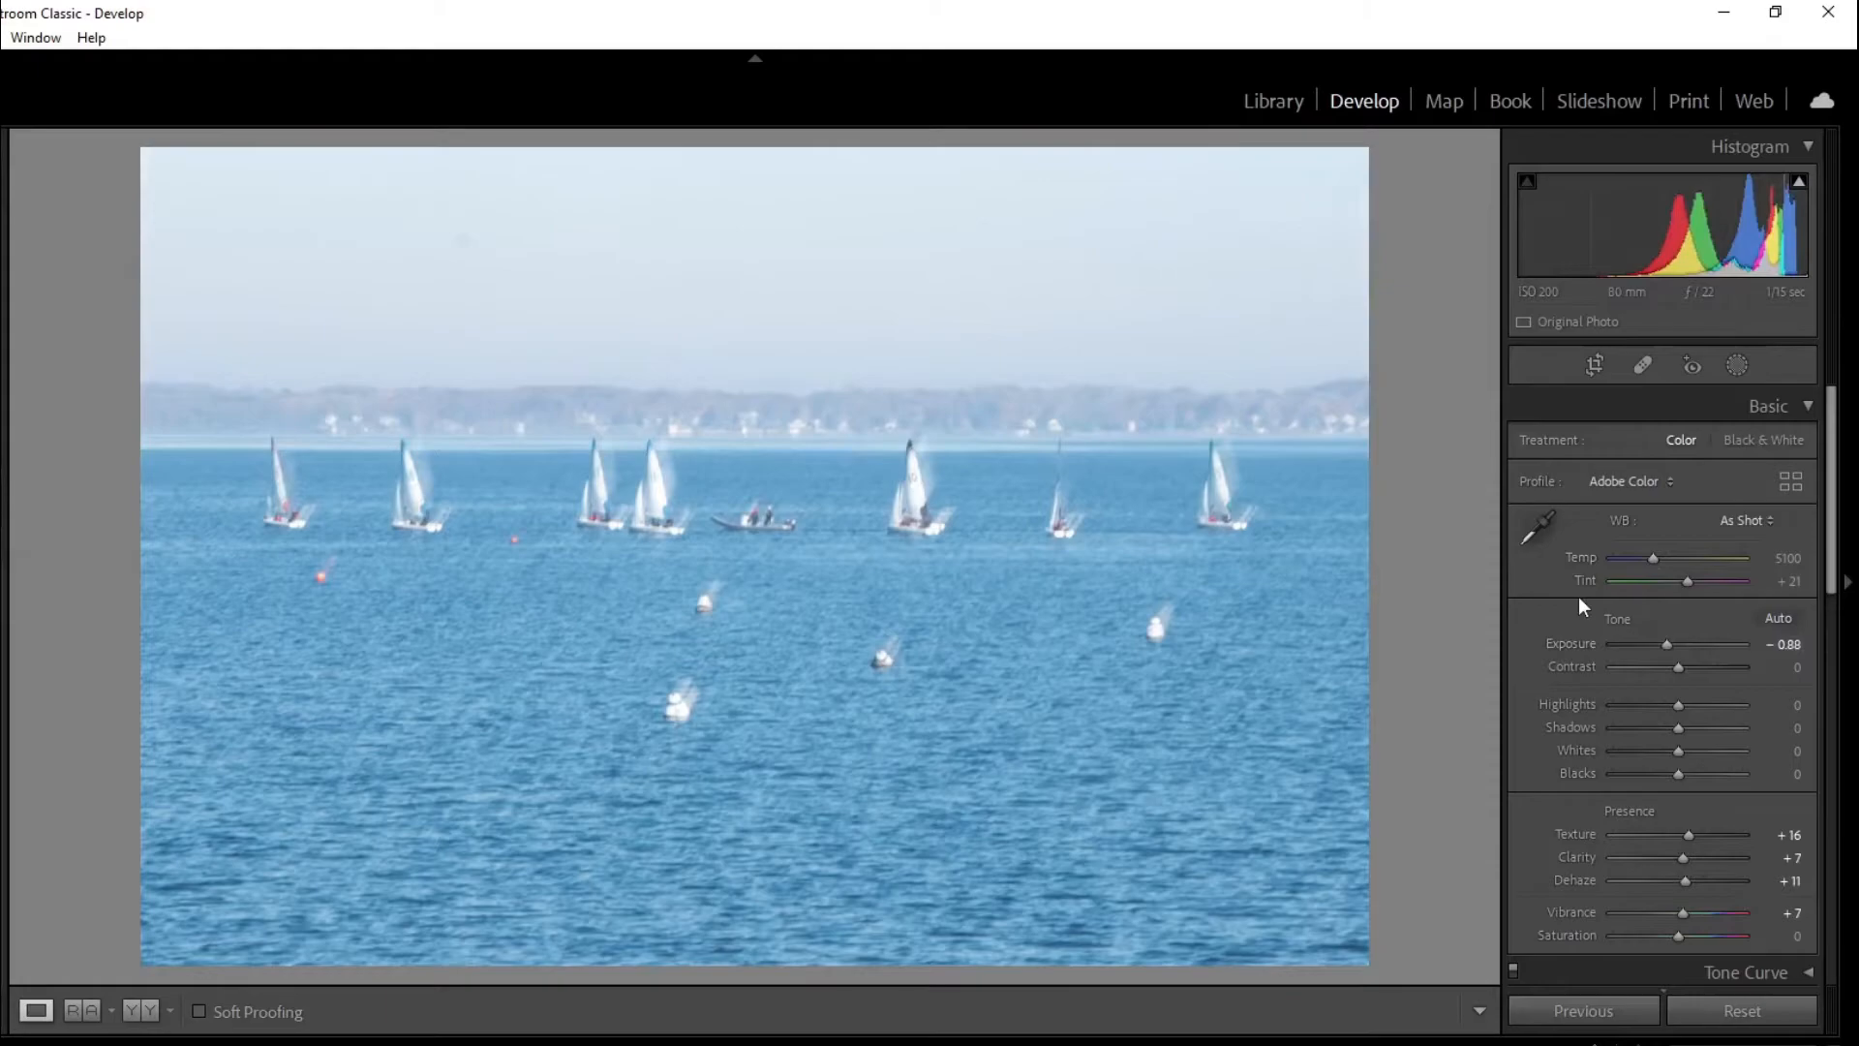
{"action": "left_click", "coordinate": [1595, 365]}
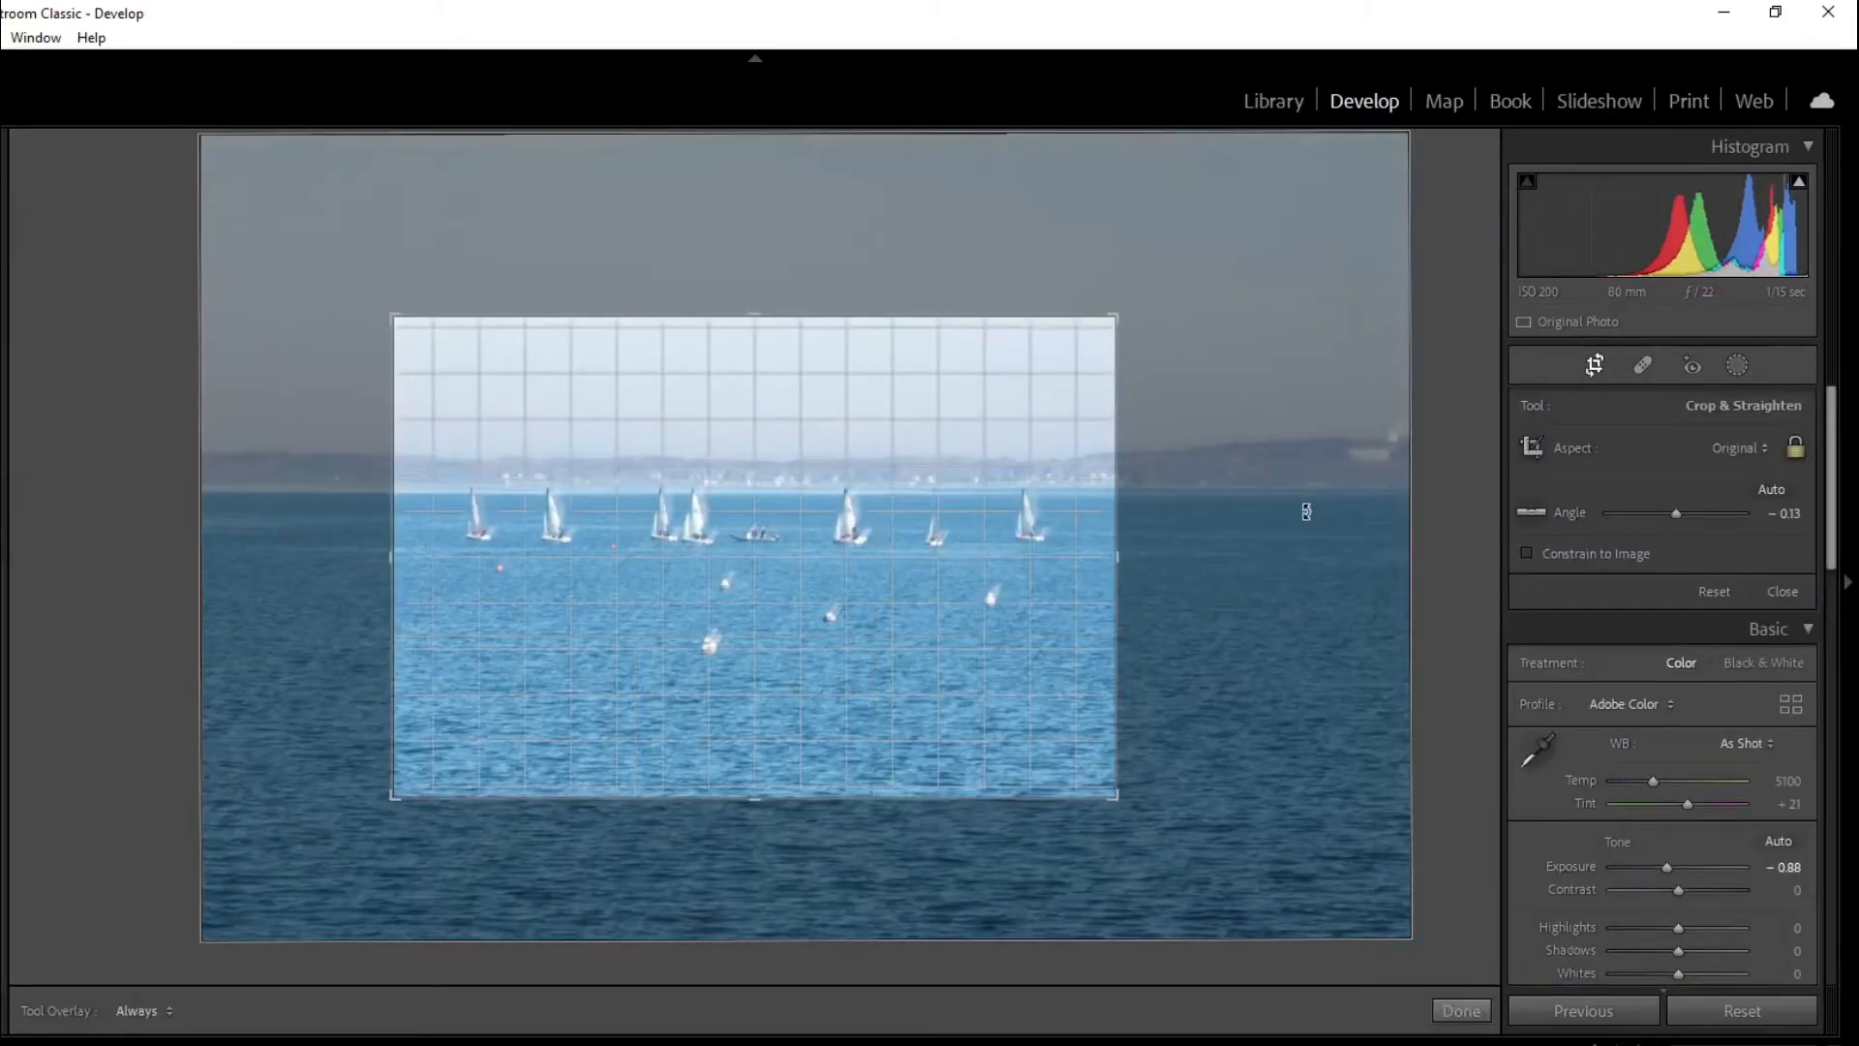
{"action": "key", "text": "Return"}
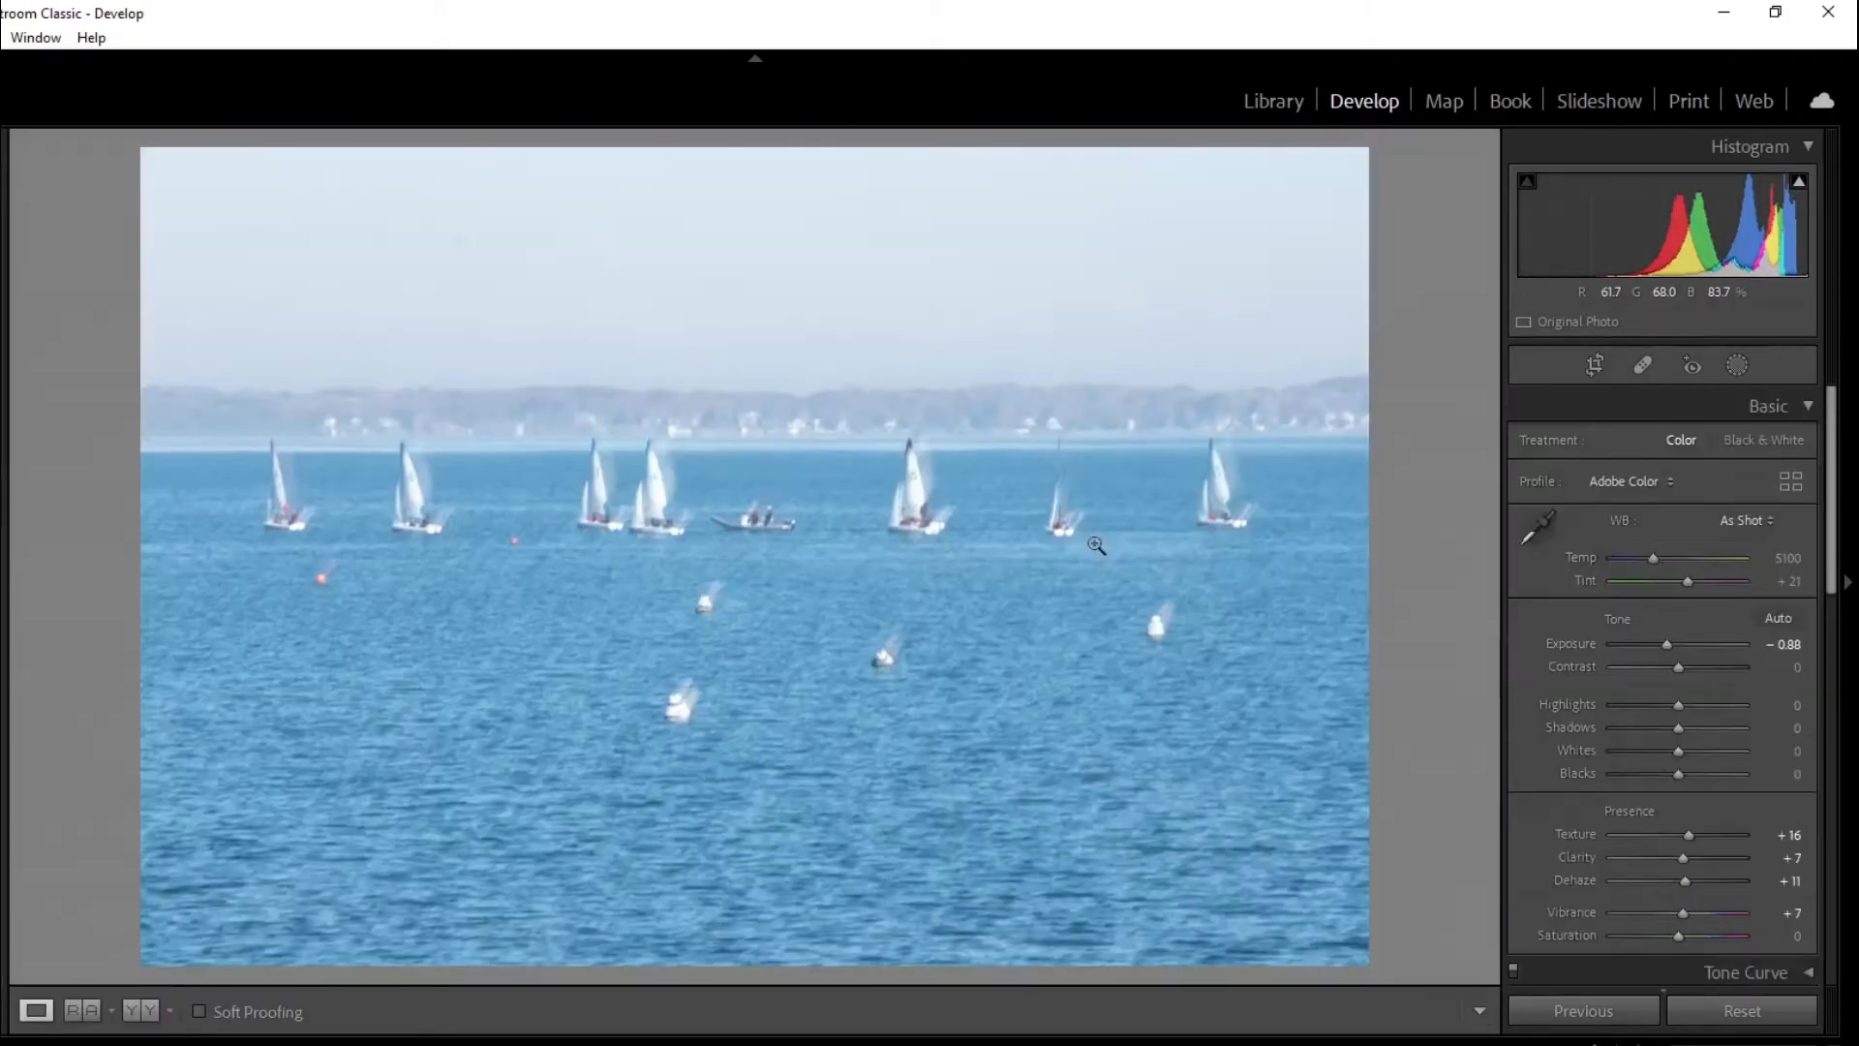
- Look through the neighbouring sailboat shots, and go on to the photo of two people in hats beside a tree
{"action": "key", "text": "Right"}
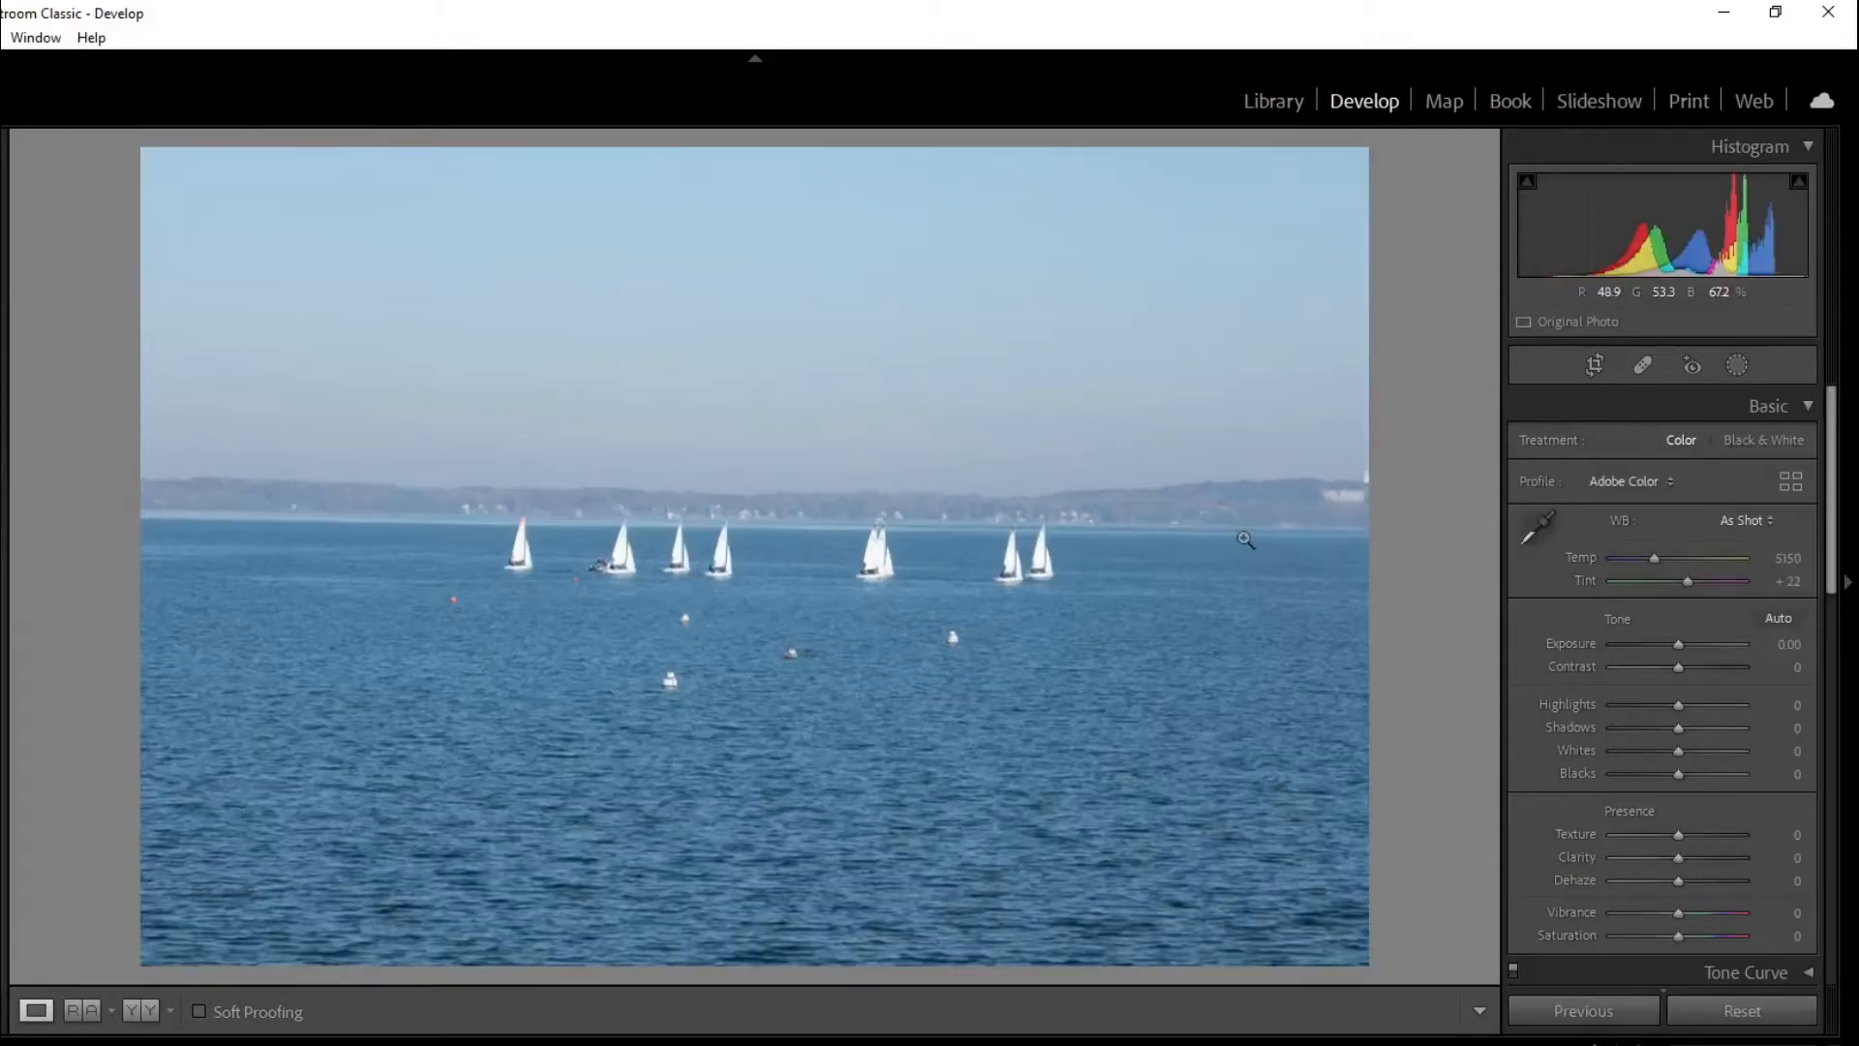
{"action": "key", "text": "Right"}
{"action": "key", "text": "Right"}
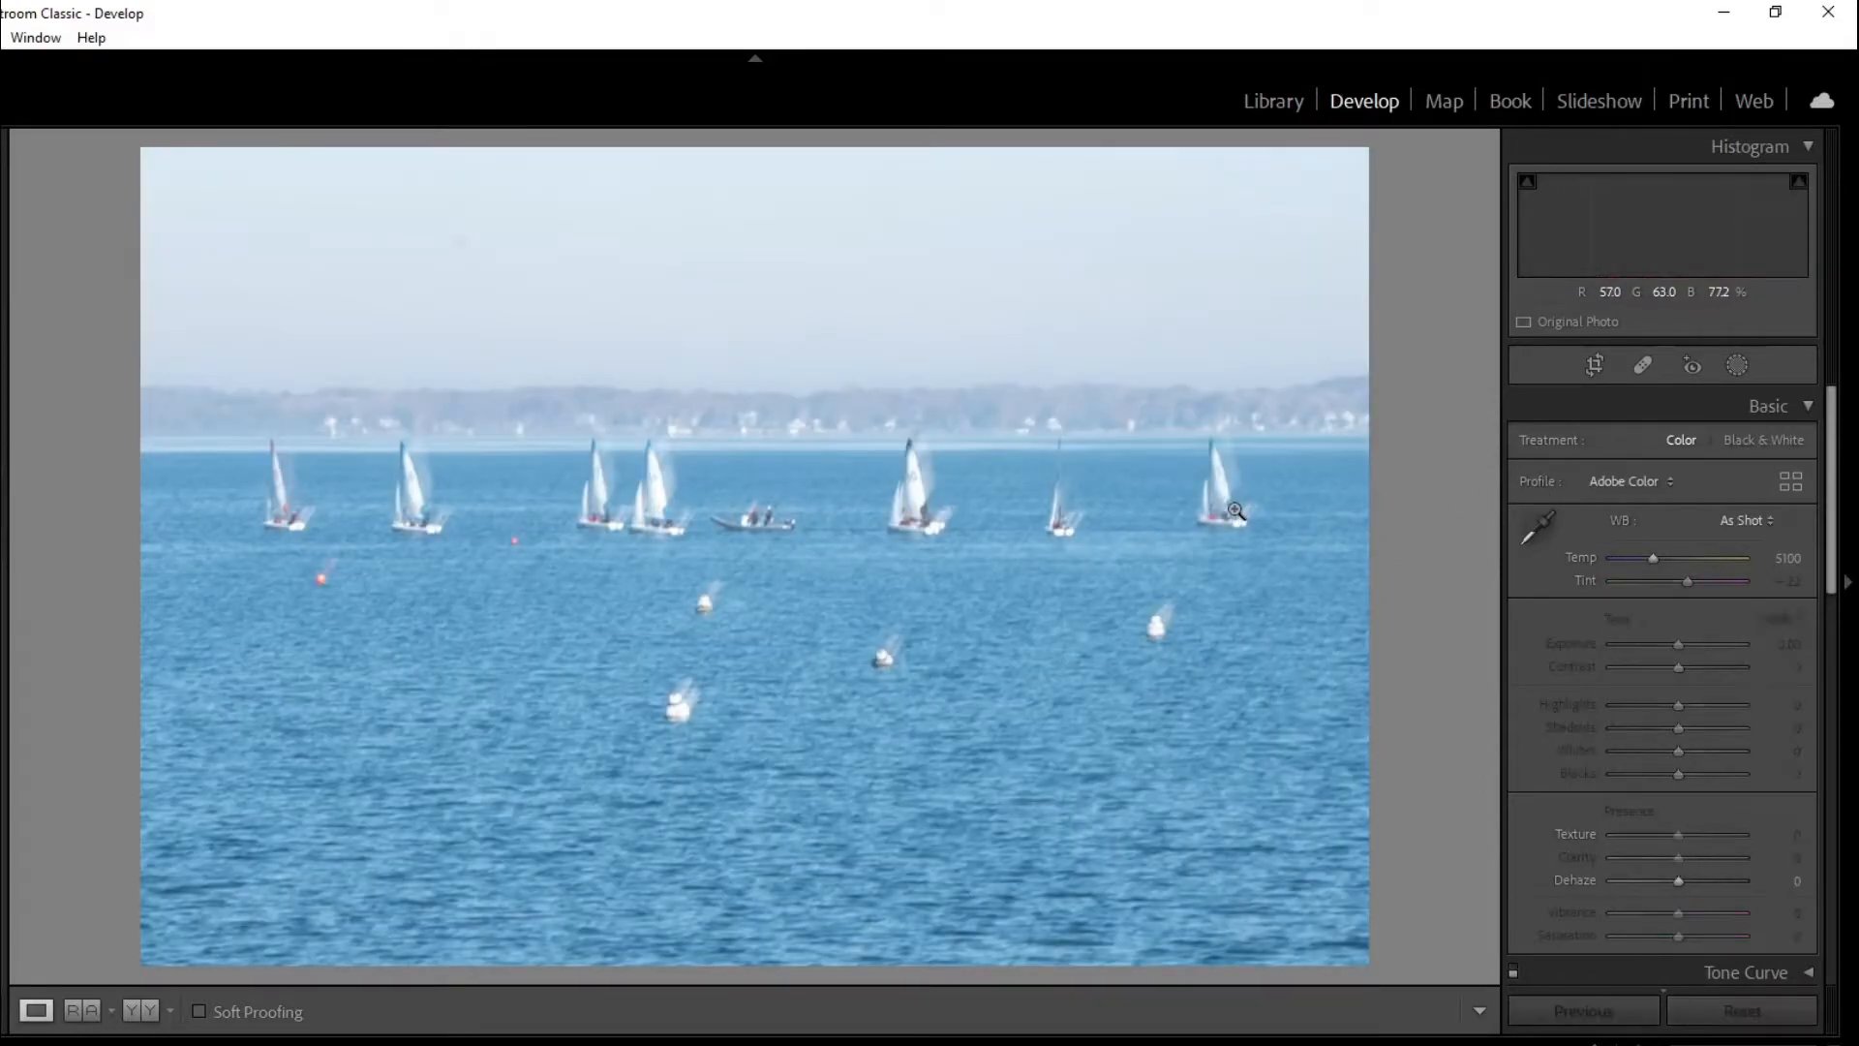
{"action": "key", "text": "u"}
{"action": "key", "text": "Right"}
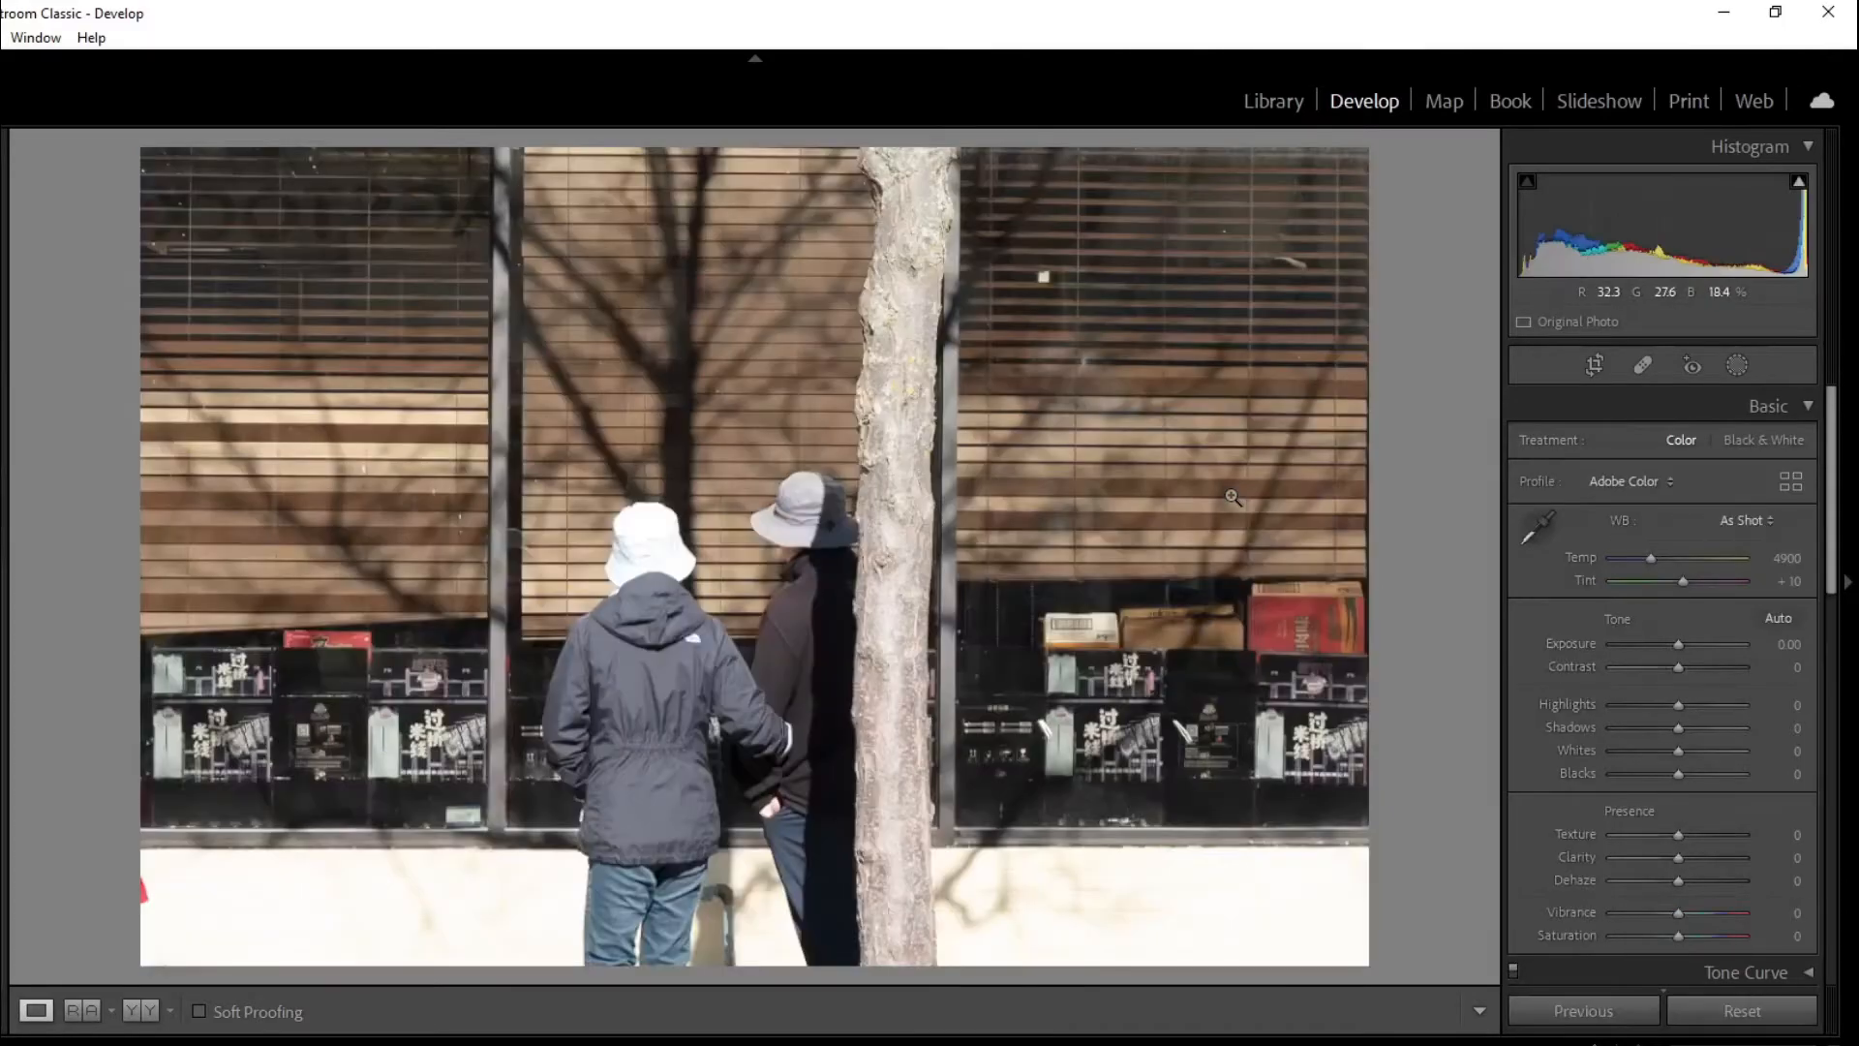
- Crop the photo to a vertical frame around the two people in hats, from the window post to the tree trunk, and straighten it slightly
{"action": "key", "text": "r"}
{"action": "left_click_drag", "start_coordinate": [1317, 290], "coordinate": [858, 194]}
{"action": "left_click_drag", "start_coordinate": [778, 396], "coordinate": [526, 397]}
{"action": "left_click_drag", "start_coordinate": [986, 906], "coordinate": [955, 856]}
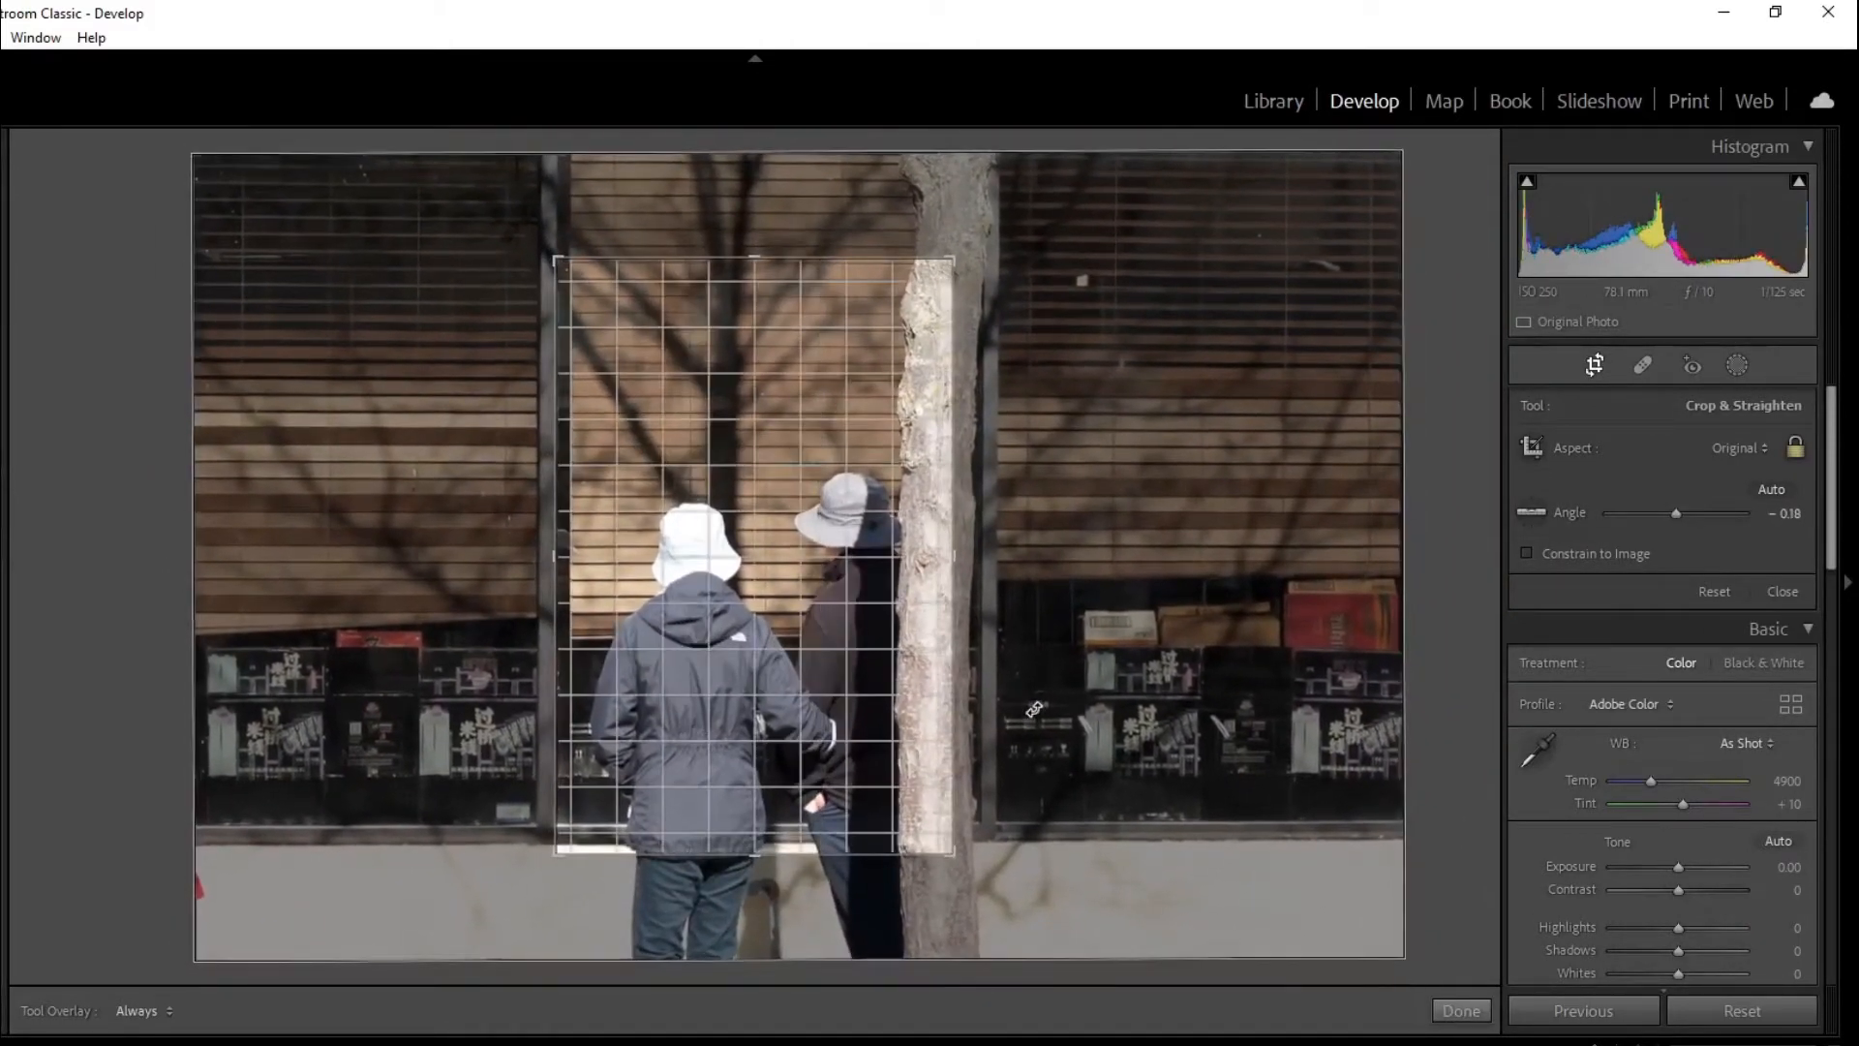
{"action": "key", "text": "Return"}
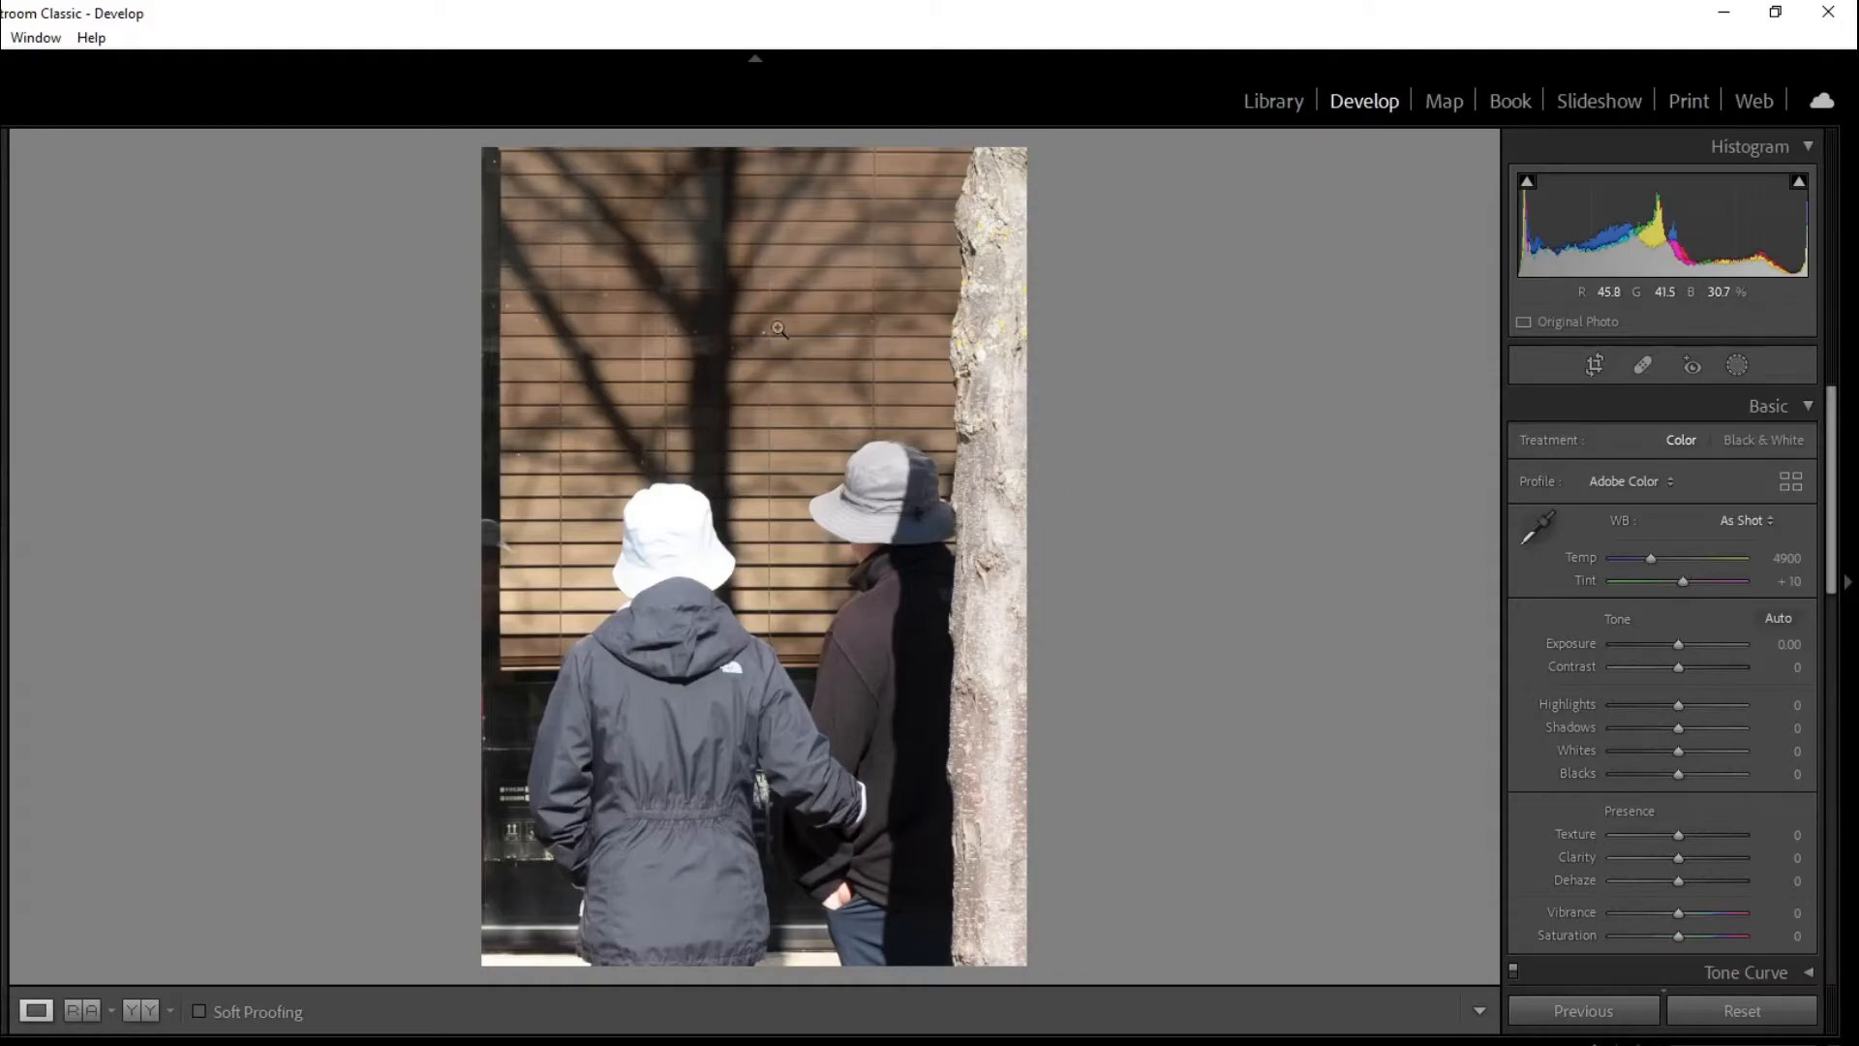
{"action": "left_click", "coordinate": [1593, 368]}
{"action": "left_click_drag", "start_coordinate": [1129, 421], "coordinate": [1128, 424]}
{"action": "double_click", "coordinate": [799, 411]}
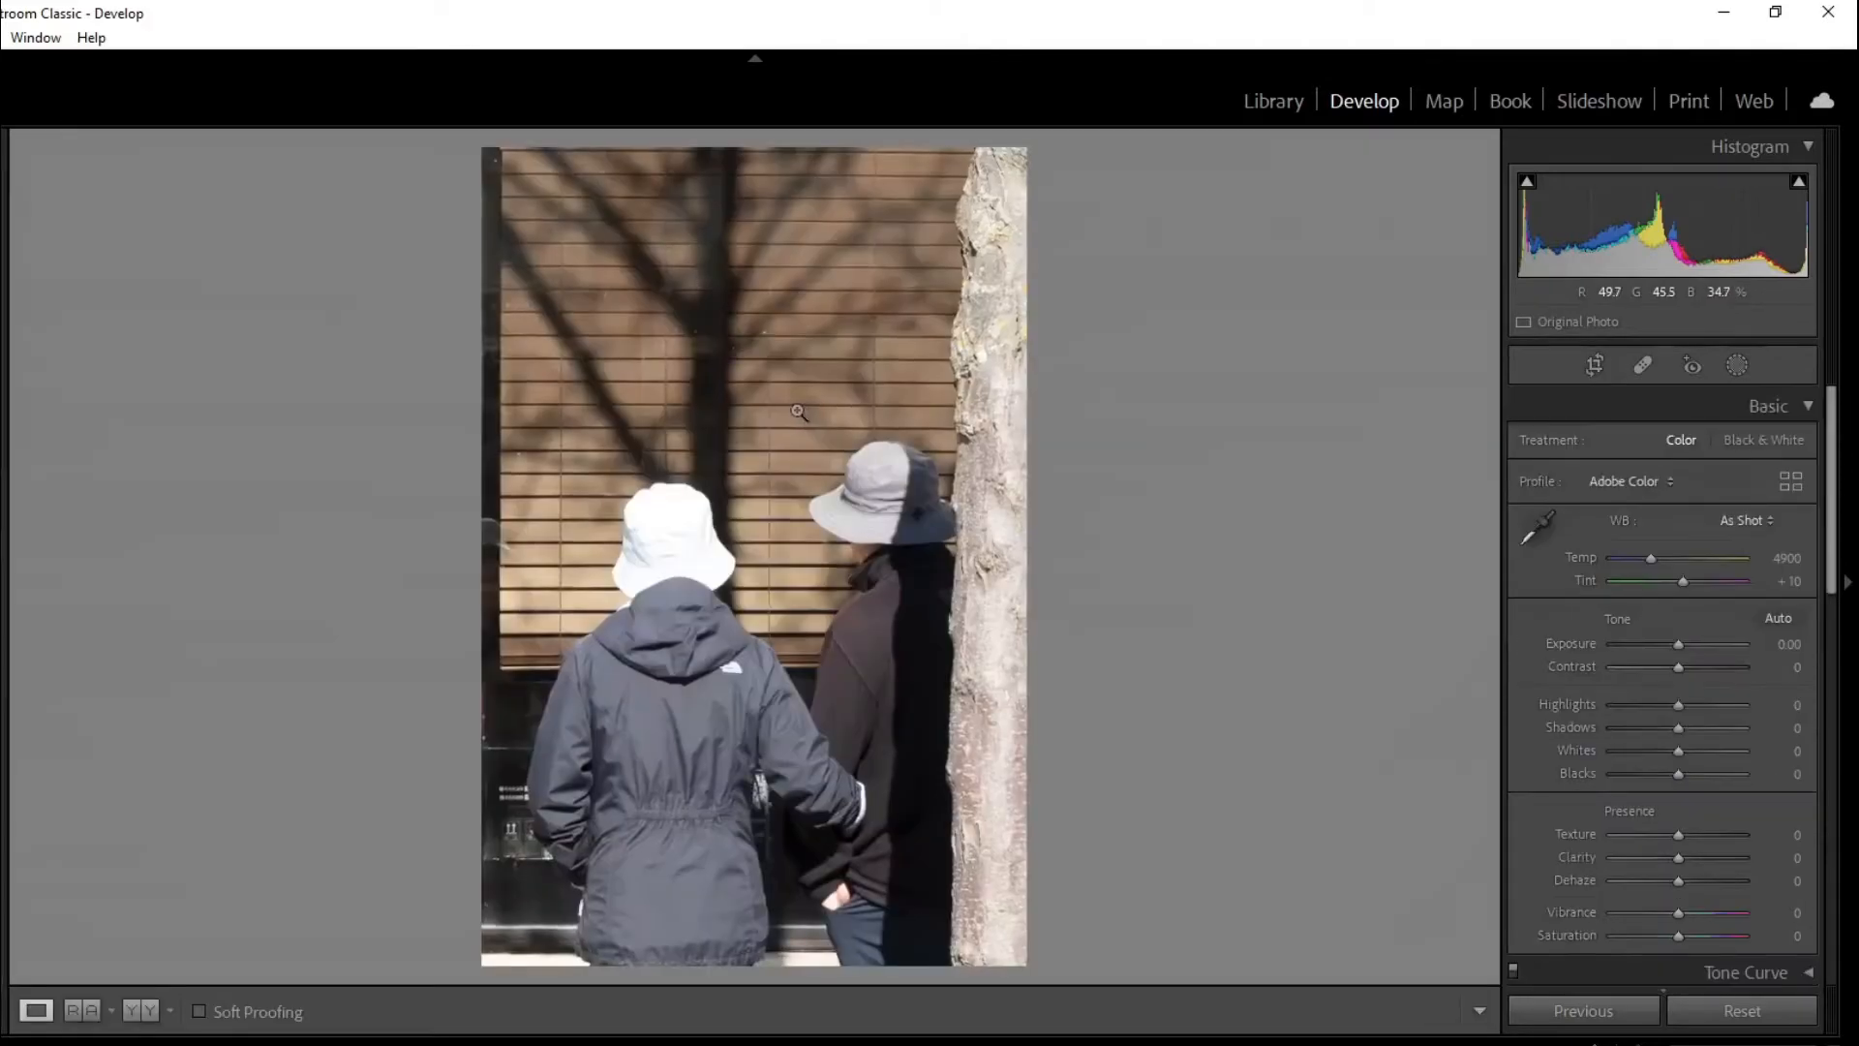
- Set Texture to +12, Clarity to +9, Dehaze to +5, Highlights to -53 and Blacks to -19, and convert the photo to Black & White
{"action": "mouse_move", "coordinate": [1680, 837]}
{"action": "left_mouse_down"}
{"action": "mouse_move", "coordinate": [1678, 882]}
{"action": "mouse_move", "coordinate": [1683, 858]}
{"action": "left_mouse_up"}
{"action": "mouse_move", "coordinate": [1678, 705]}
{"action": "left_mouse_down"}
{"action": "mouse_move", "coordinate": [1608, 711]}
{"action": "mouse_move", "coordinate": [1647, 705]}
{"action": "left_mouse_up"}
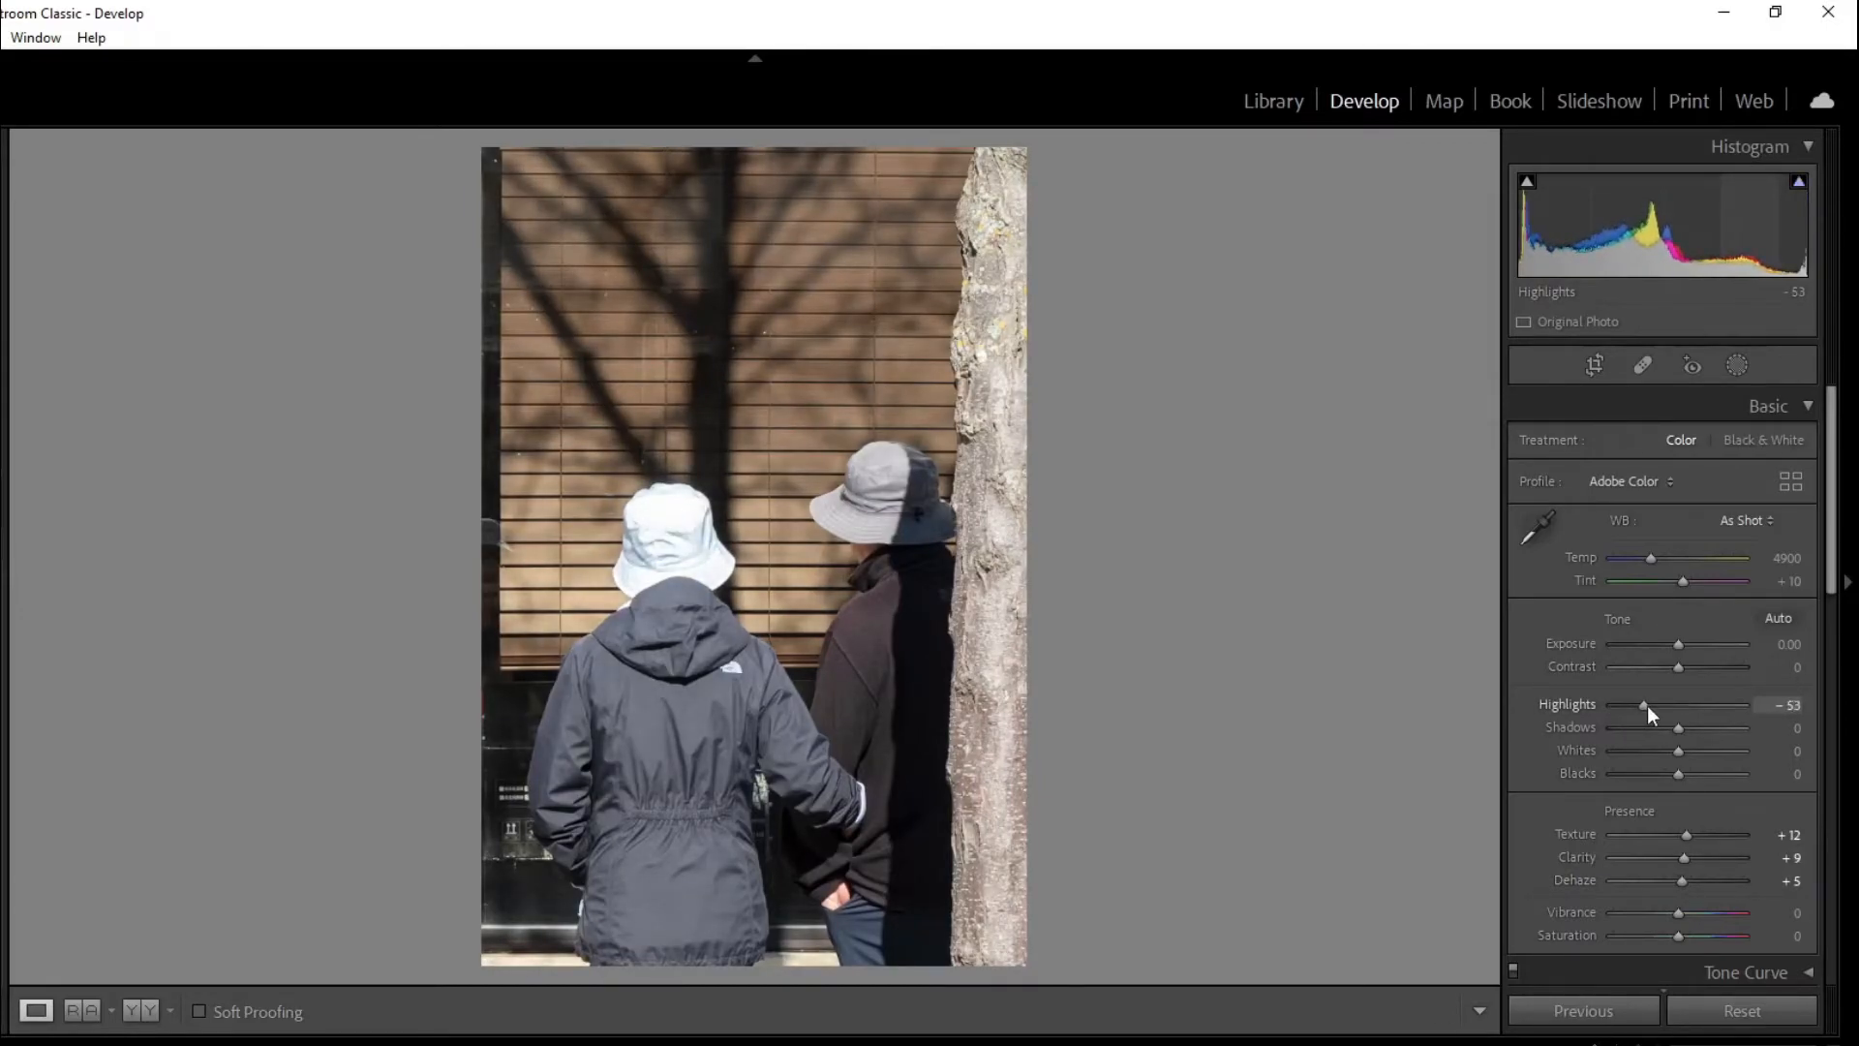
{"action": "left_click", "coordinate": [1750, 439]}
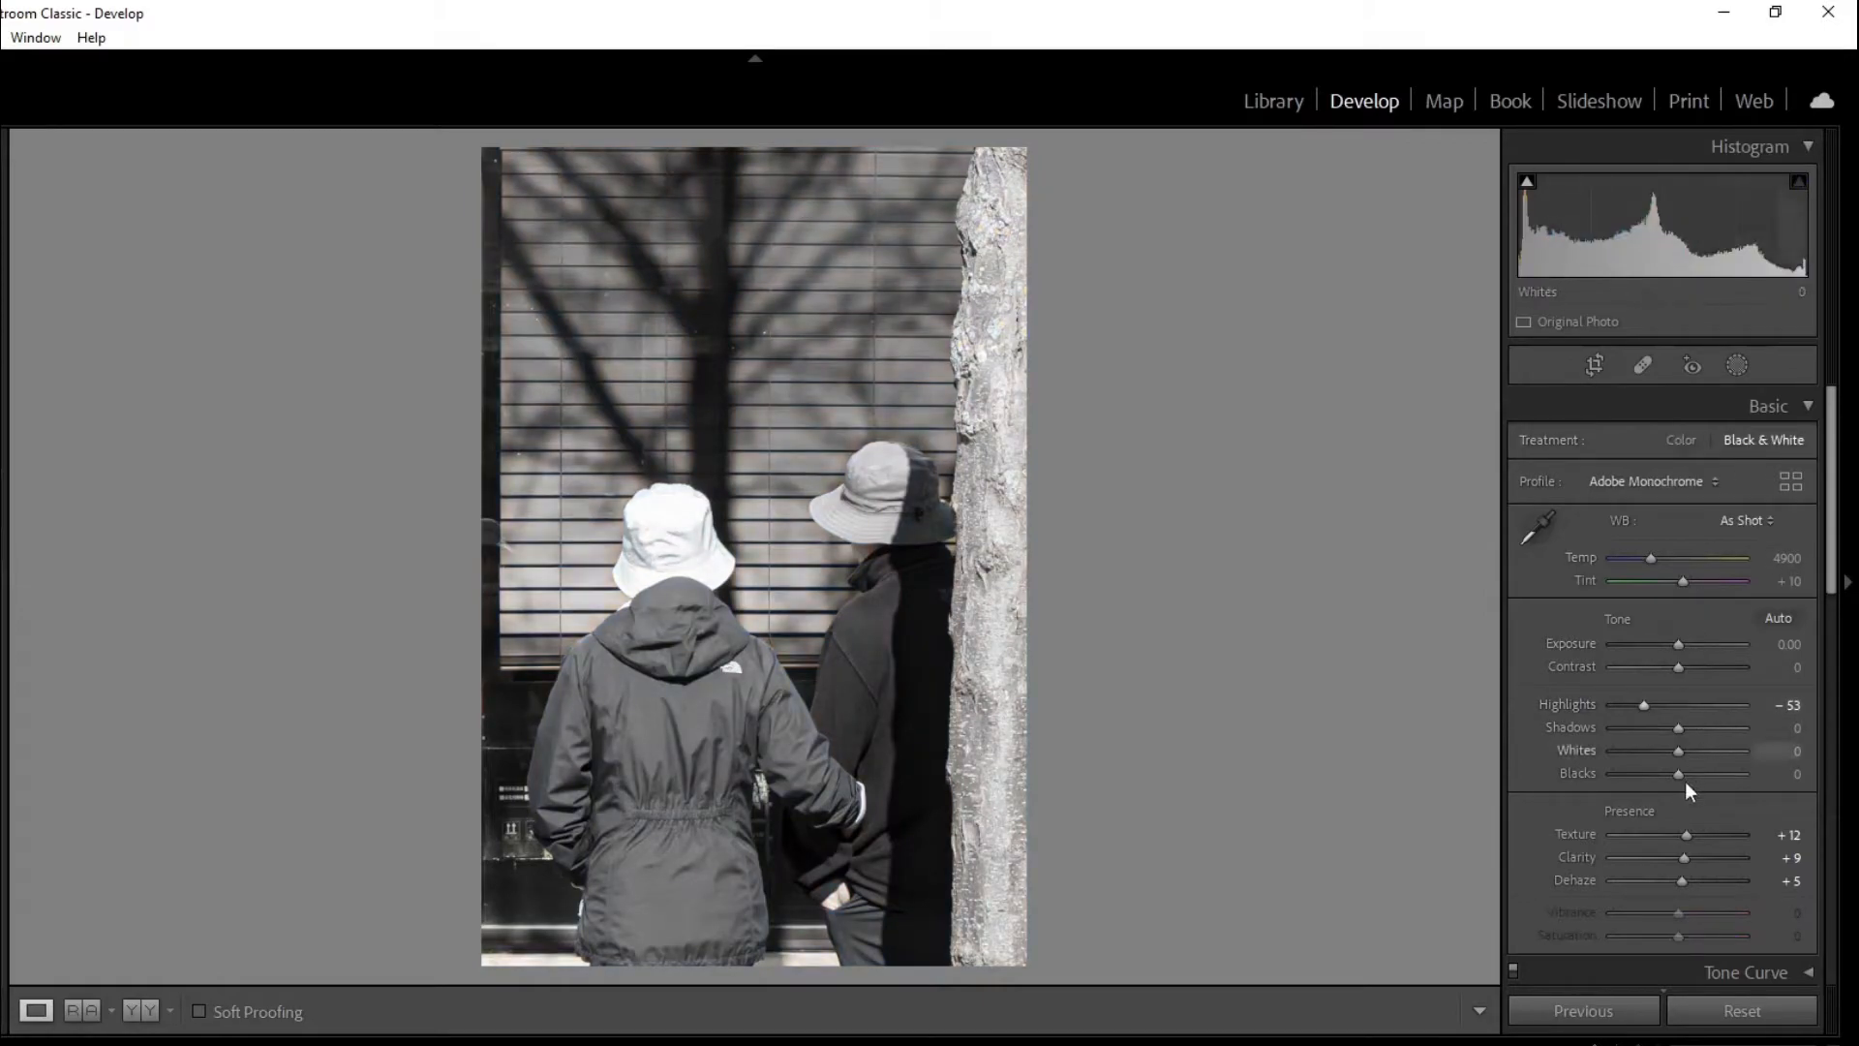
{"action": "left_click_drag", "start_coordinate": [1677, 782], "coordinate": [1665, 790]}
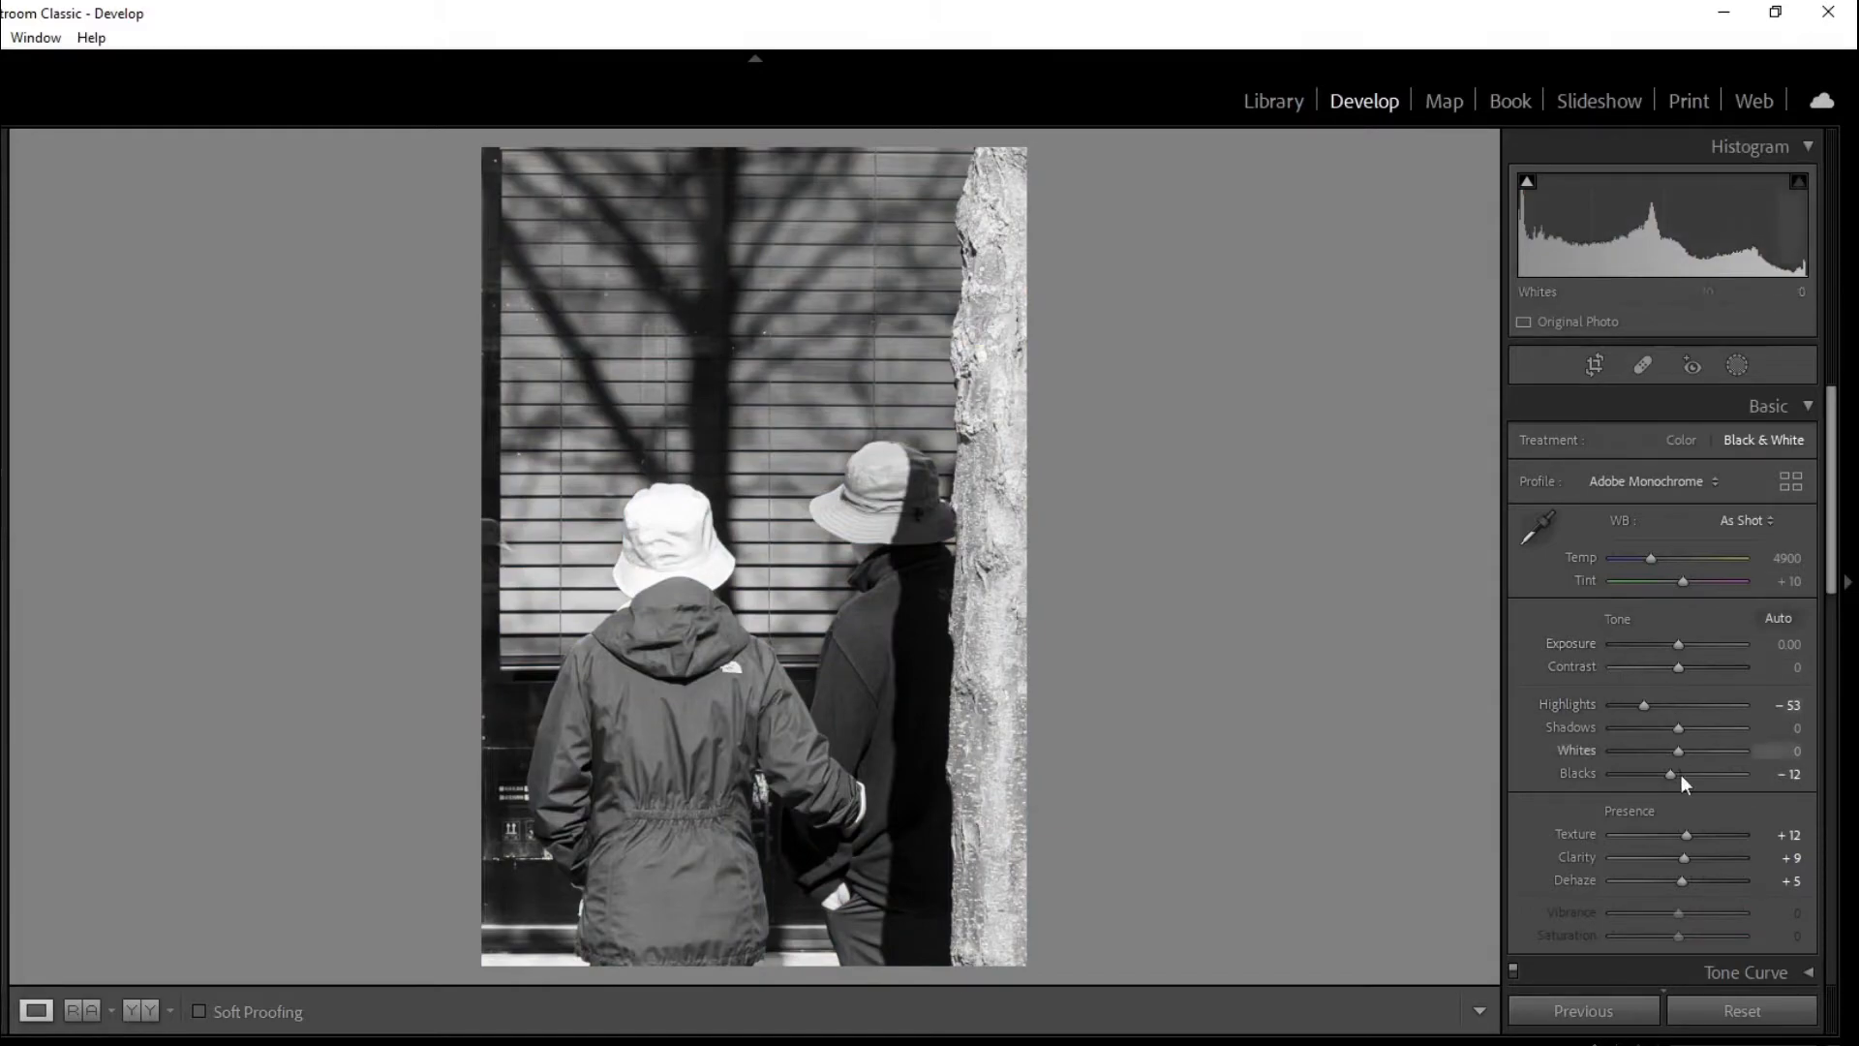
{"action": "left_click_drag", "start_coordinate": [1672, 772], "coordinate": [1665, 774]}
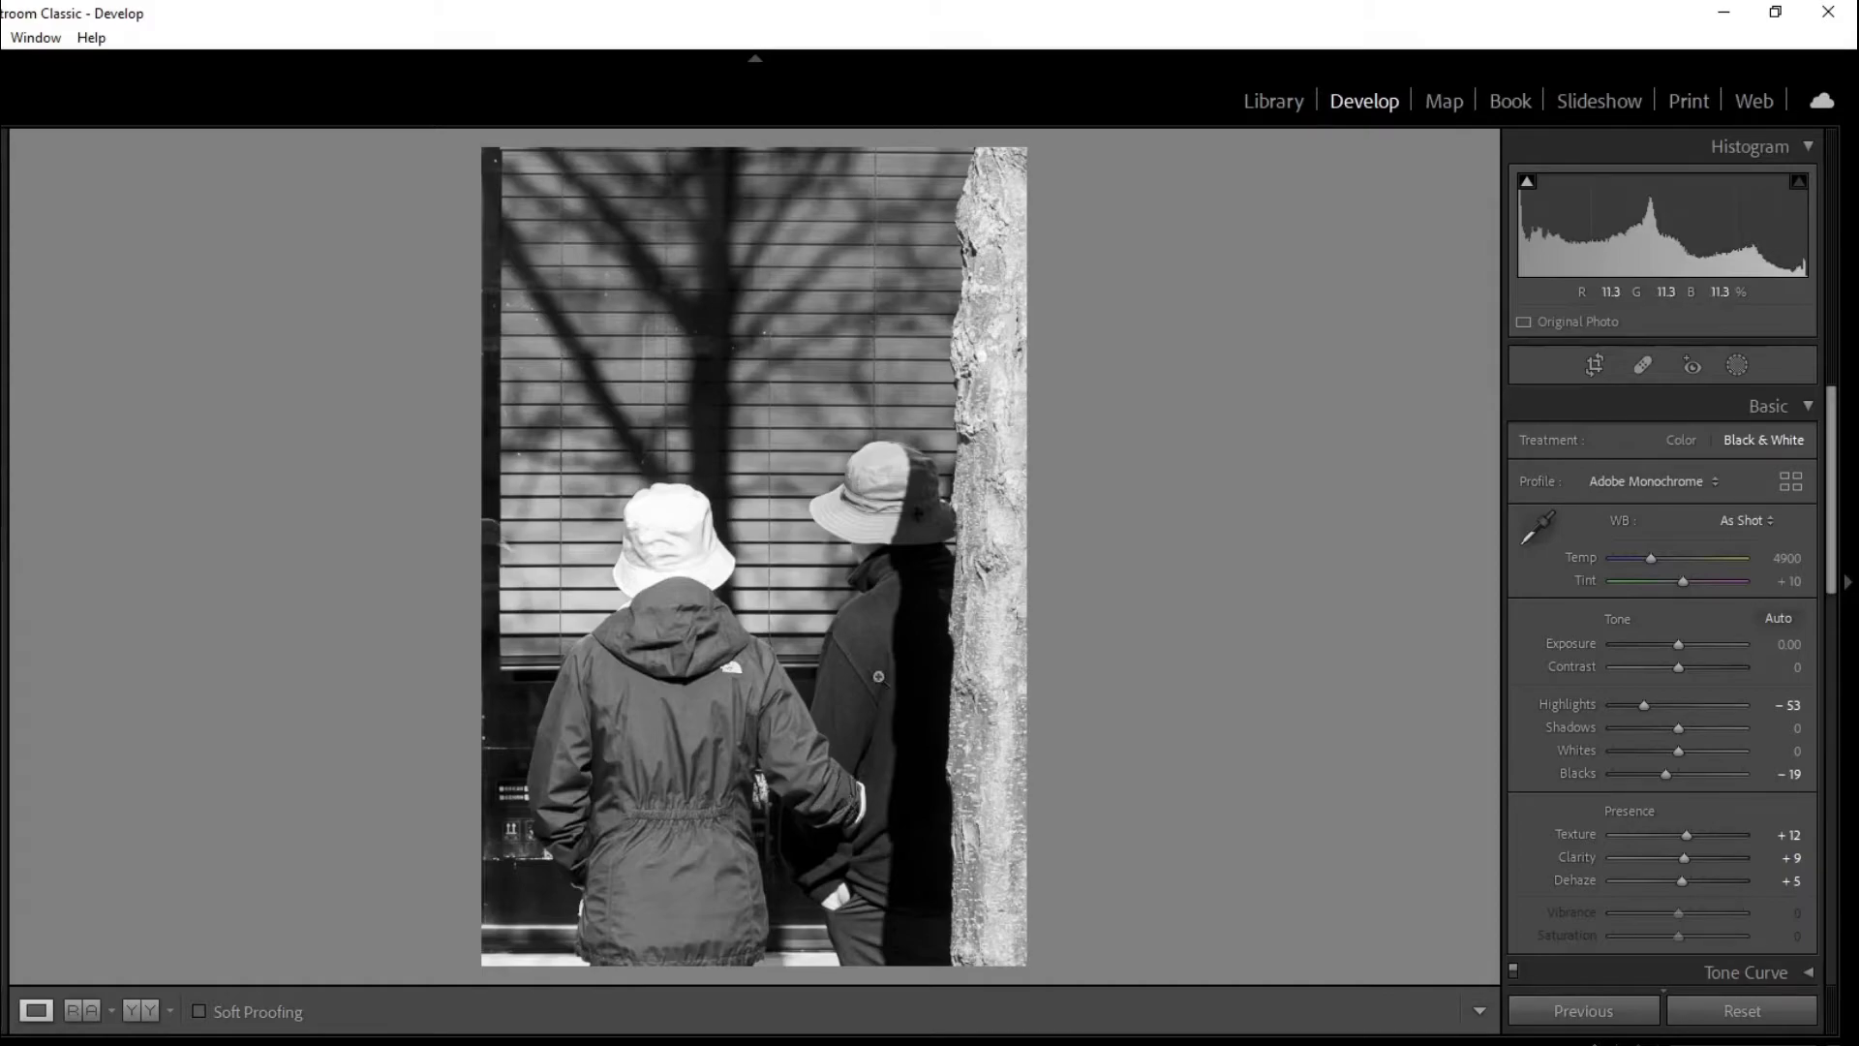
- Open the photo of the woman in the window, and crop it to the central window between its red frame posts
{"action": "key", "text": "Right"}
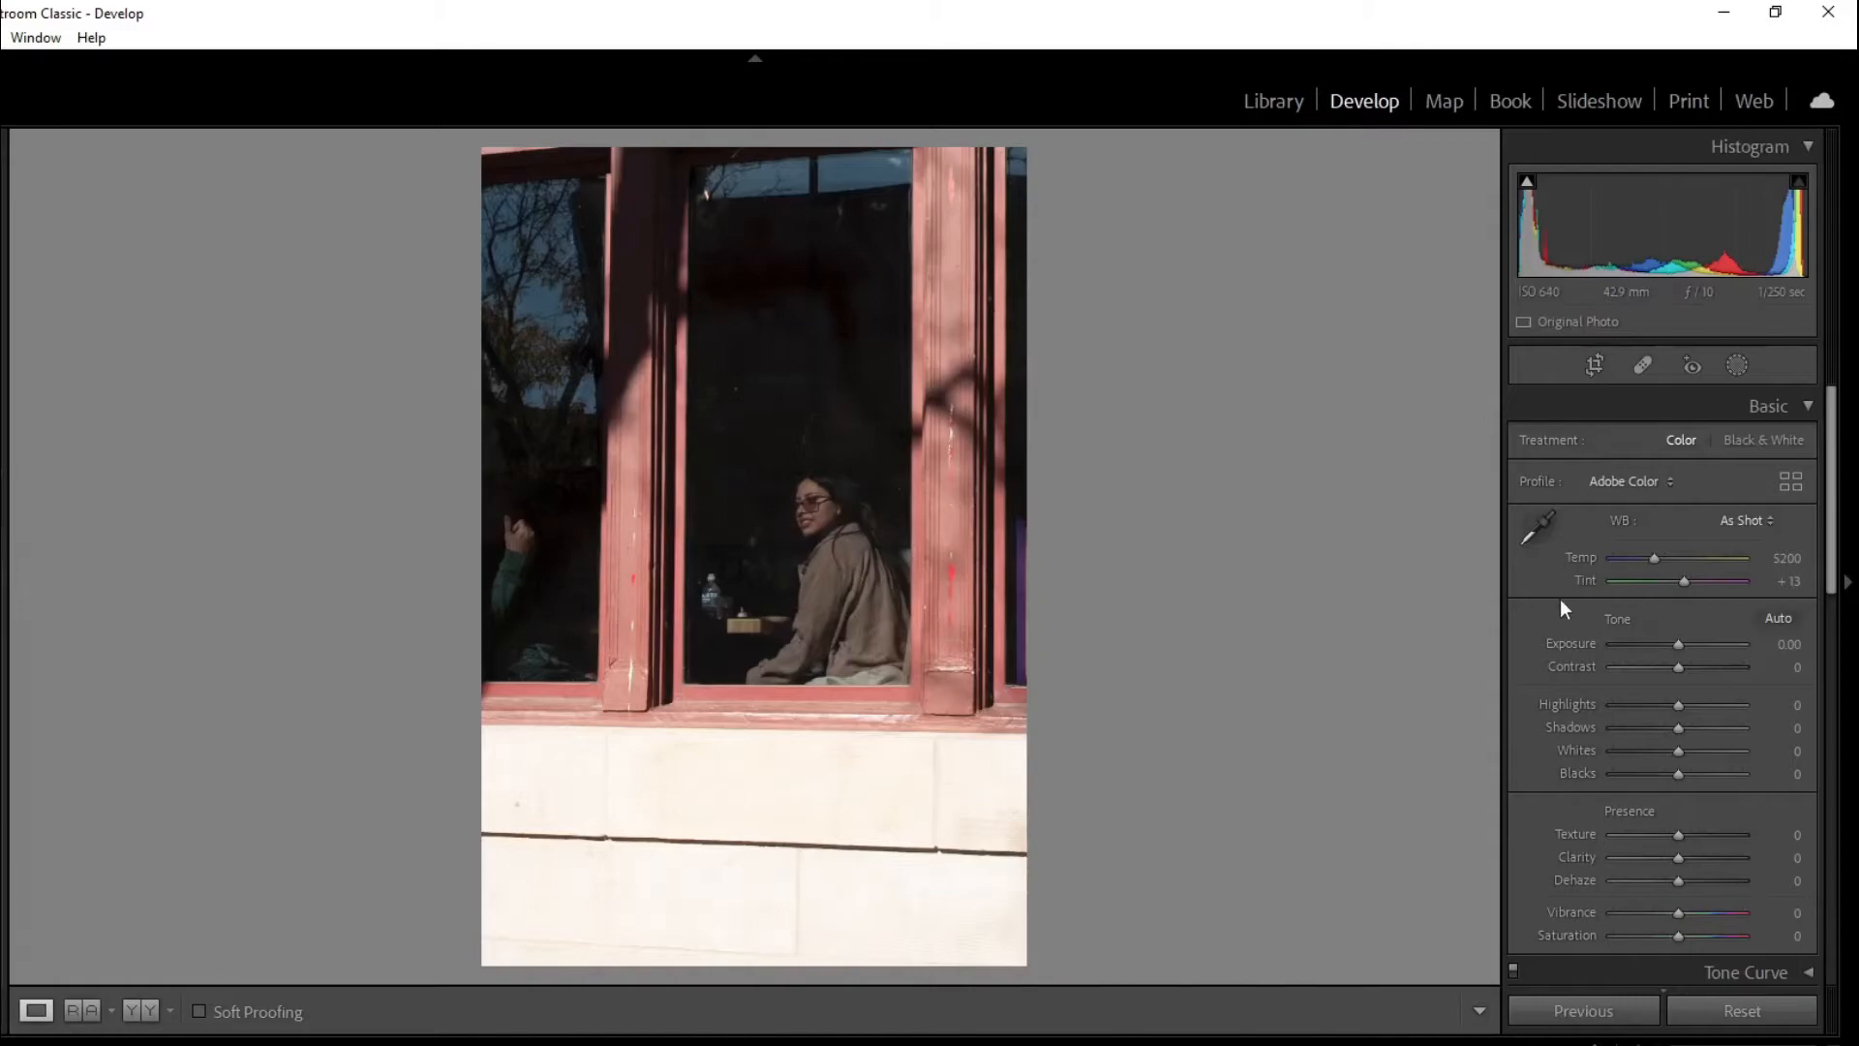
{"action": "left_click", "coordinate": [1594, 366]}
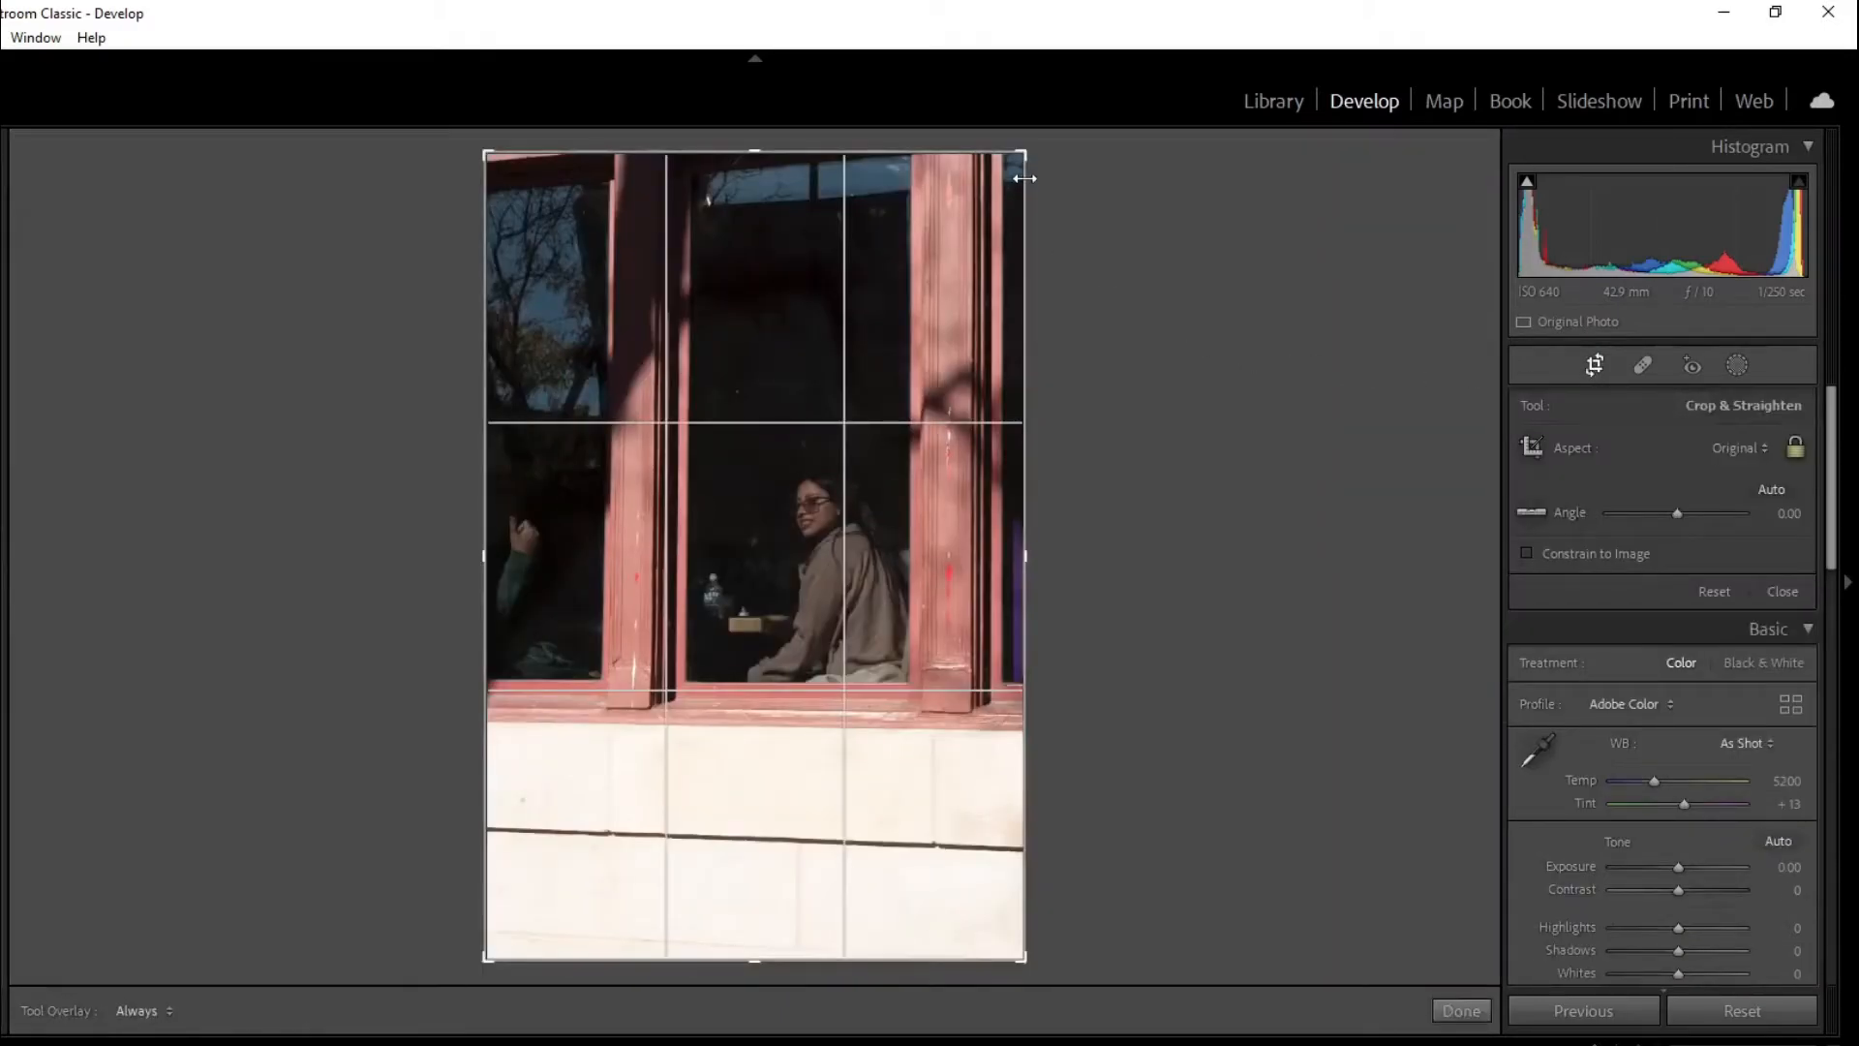
{"action": "left_click_drag", "start_coordinate": [1027, 160], "coordinate": [948, 273]}
{"action": "left_click_drag", "start_coordinate": [828, 429], "coordinate": [714, 591]}
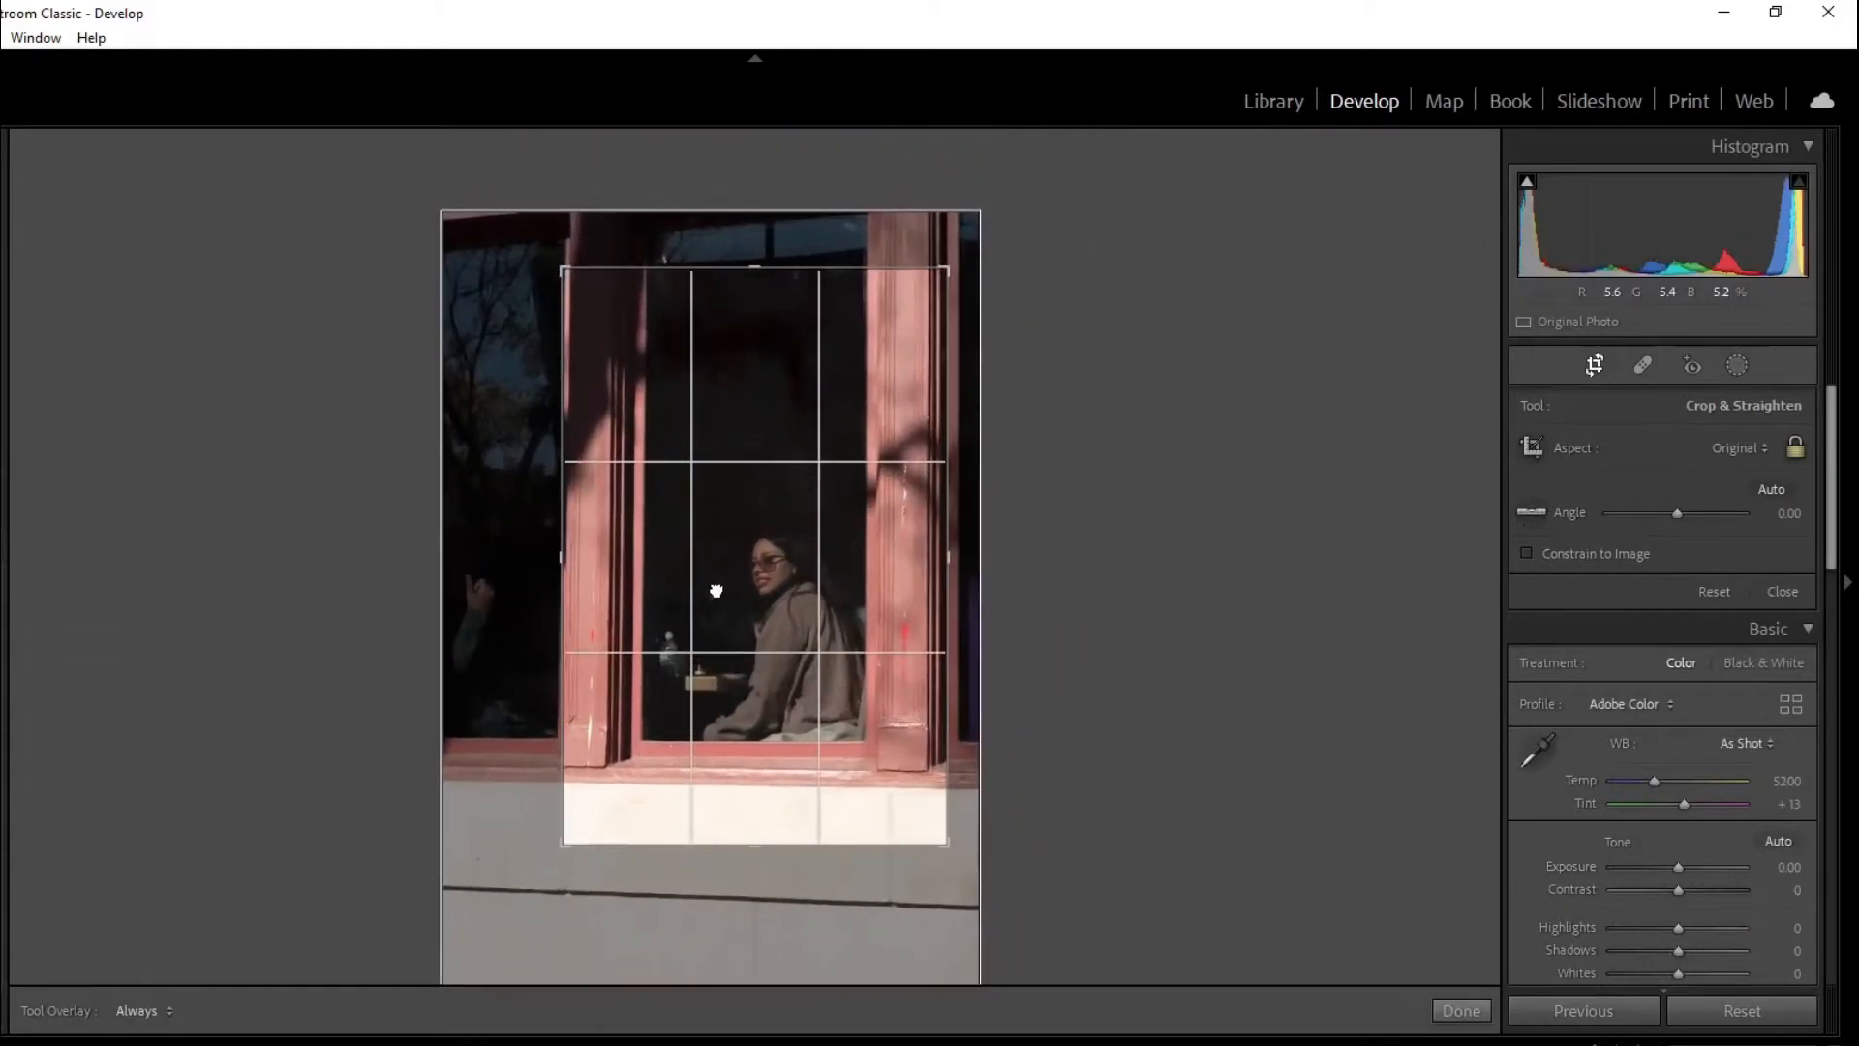
{"action": "left_click_drag", "start_coordinate": [949, 848], "coordinate": [942, 822]}
{"action": "mouse_move", "coordinate": [846, 772]}
{"action": "left_mouse_down"}
{"action": "mouse_move", "coordinate": [838, 792]}
{"action": "mouse_move", "coordinate": [853, 772]}
{"action": "left_mouse_up"}
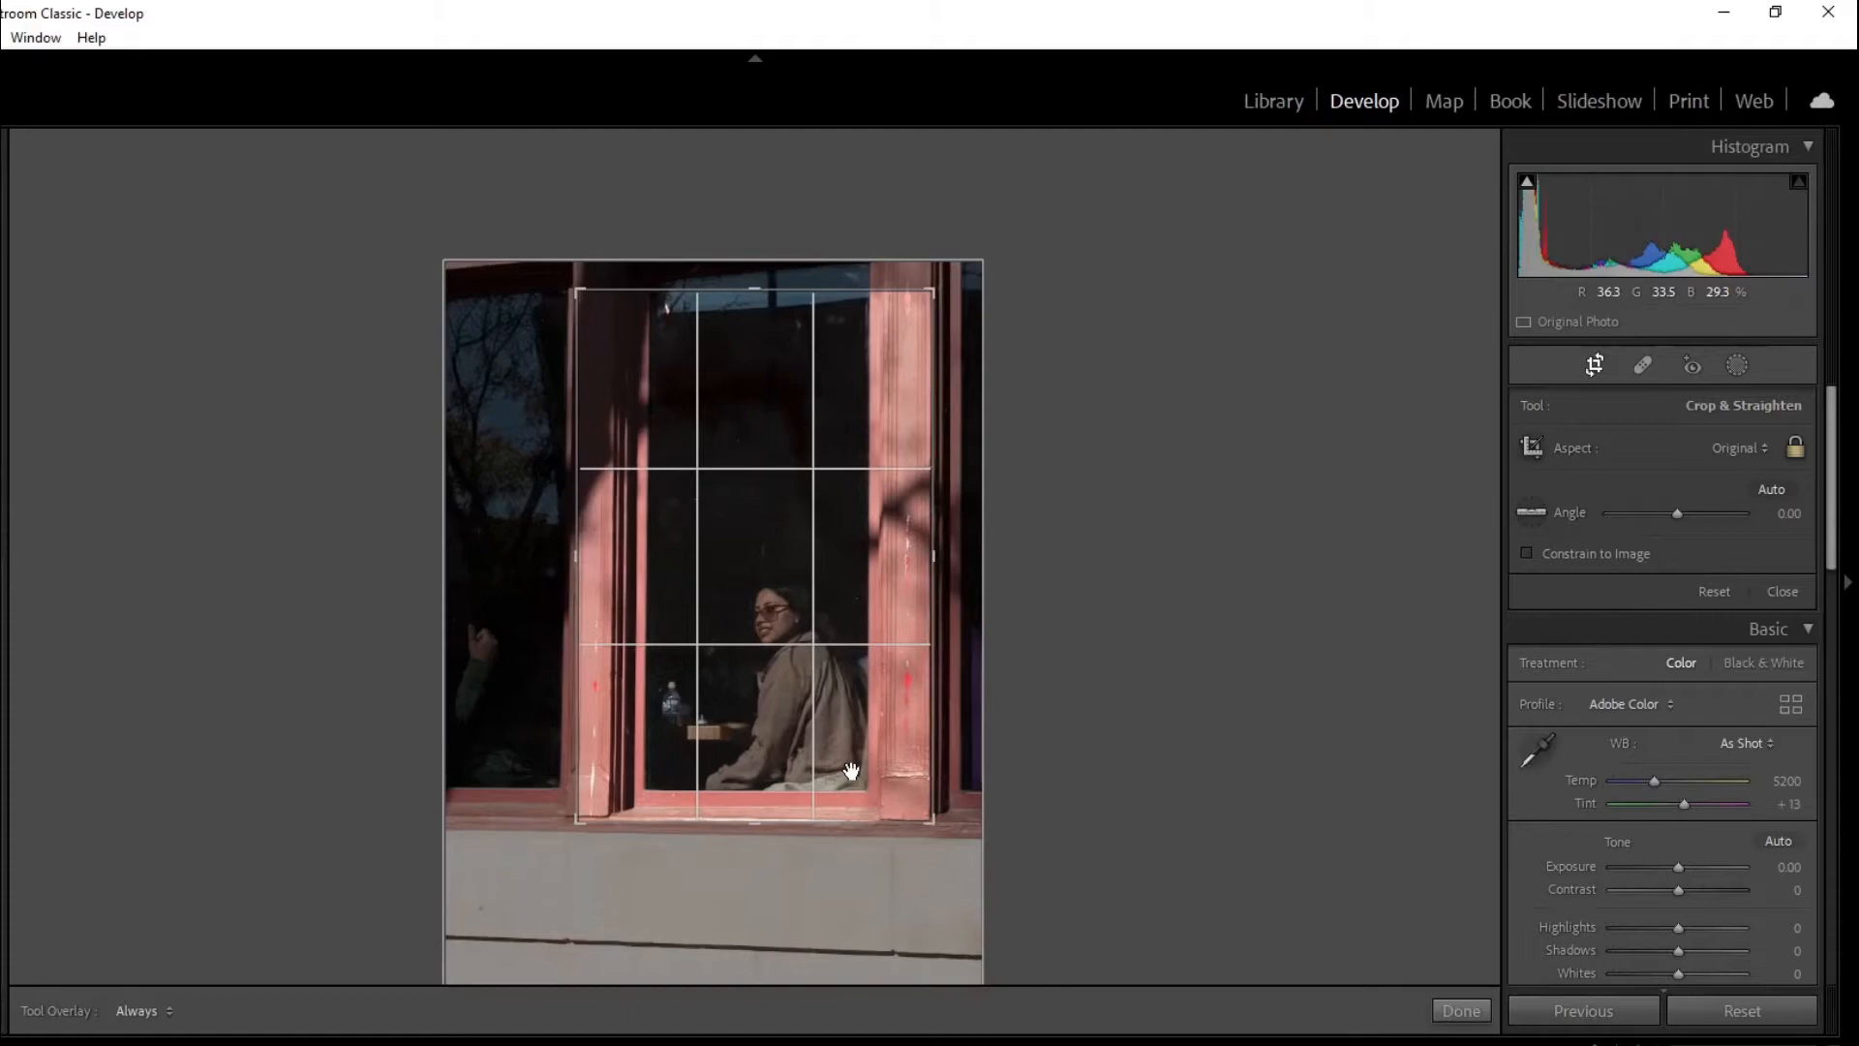
{"action": "left_click", "coordinate": [814, 734]}
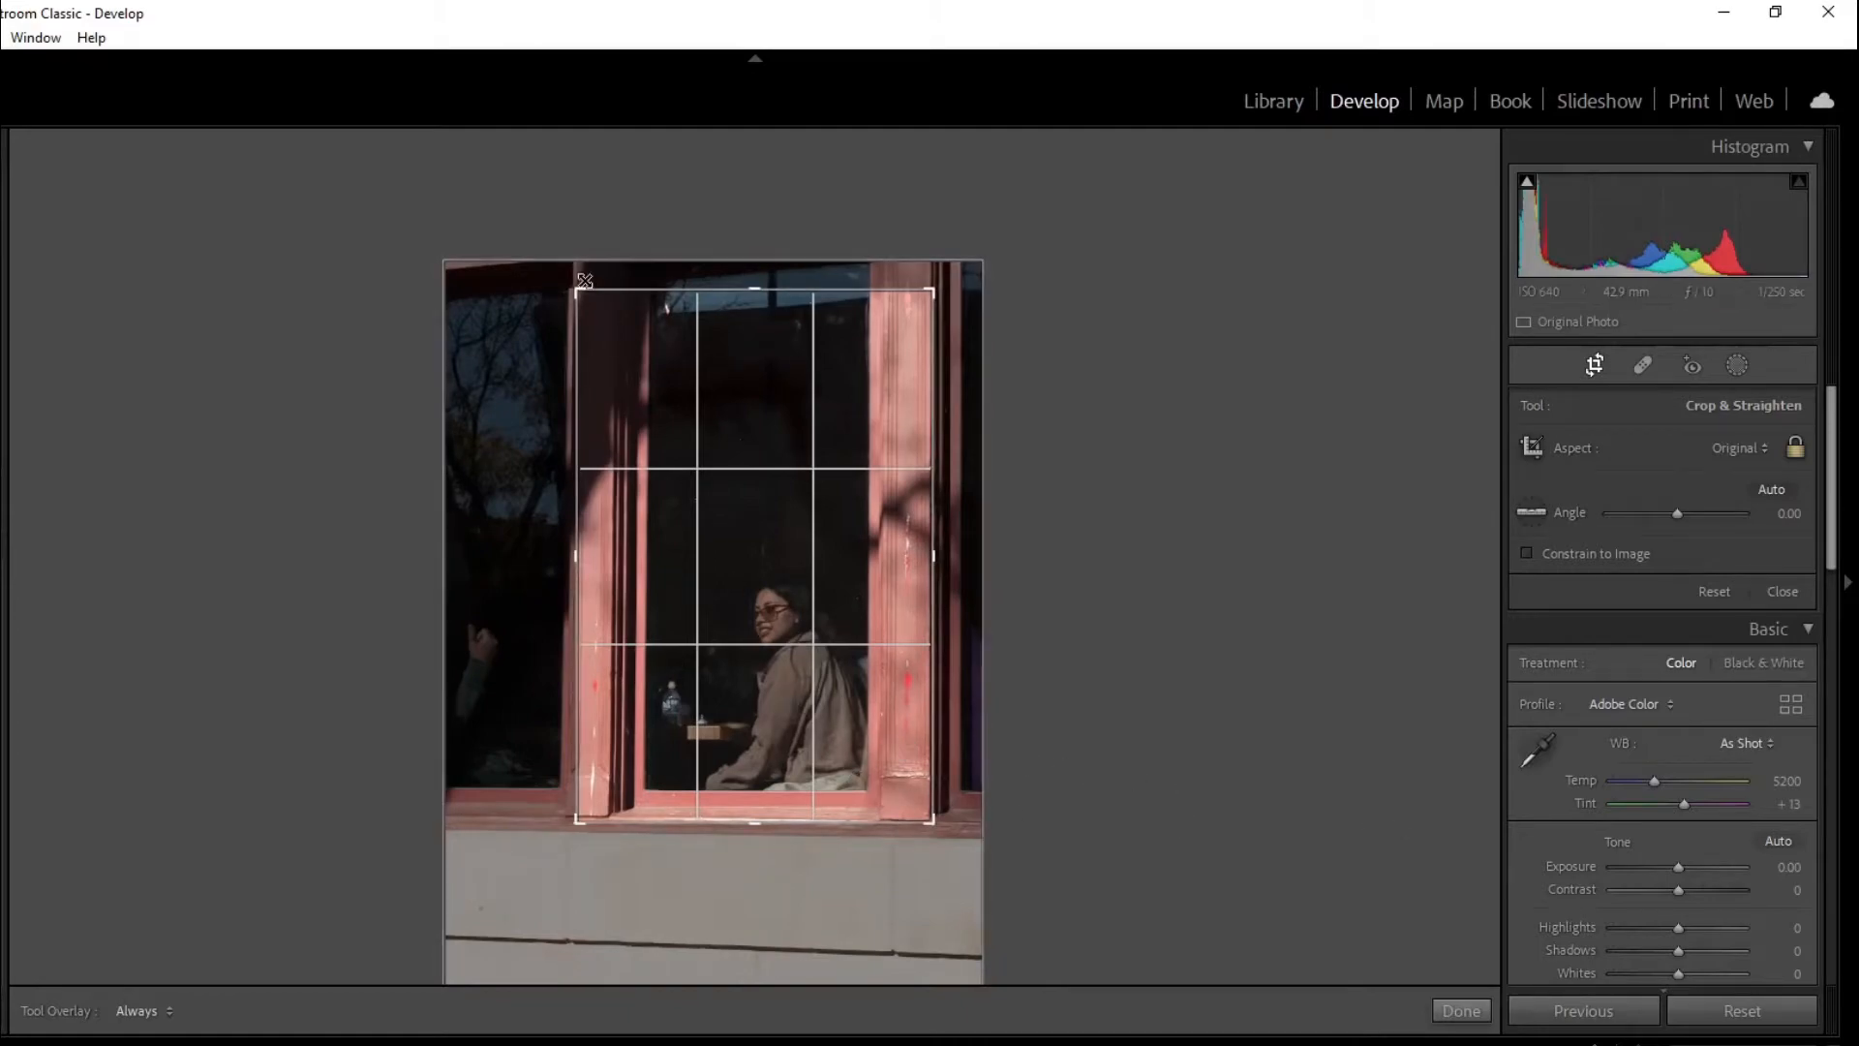
- Reframe the crop around the central window, keeping the woman, both red posts and the lower frame edge inside it
{"action": "left_click_drag", "start_coordinate": [580, 291], "coordinate": [404, 278]}
{"action": "mouse_move", "coordinate": [760, 465]}
{"action": "left_mouse_down"}
{"action": "mouse_move", "coordinate": [735, 365]}
{"action": "mouse_move", "coordinate": [759, 465]}
{"action": "left_mouse_up"}
{"action": "left_click_drag", "start_coordinate": [998, 721], "coordinate": [892, 959]}
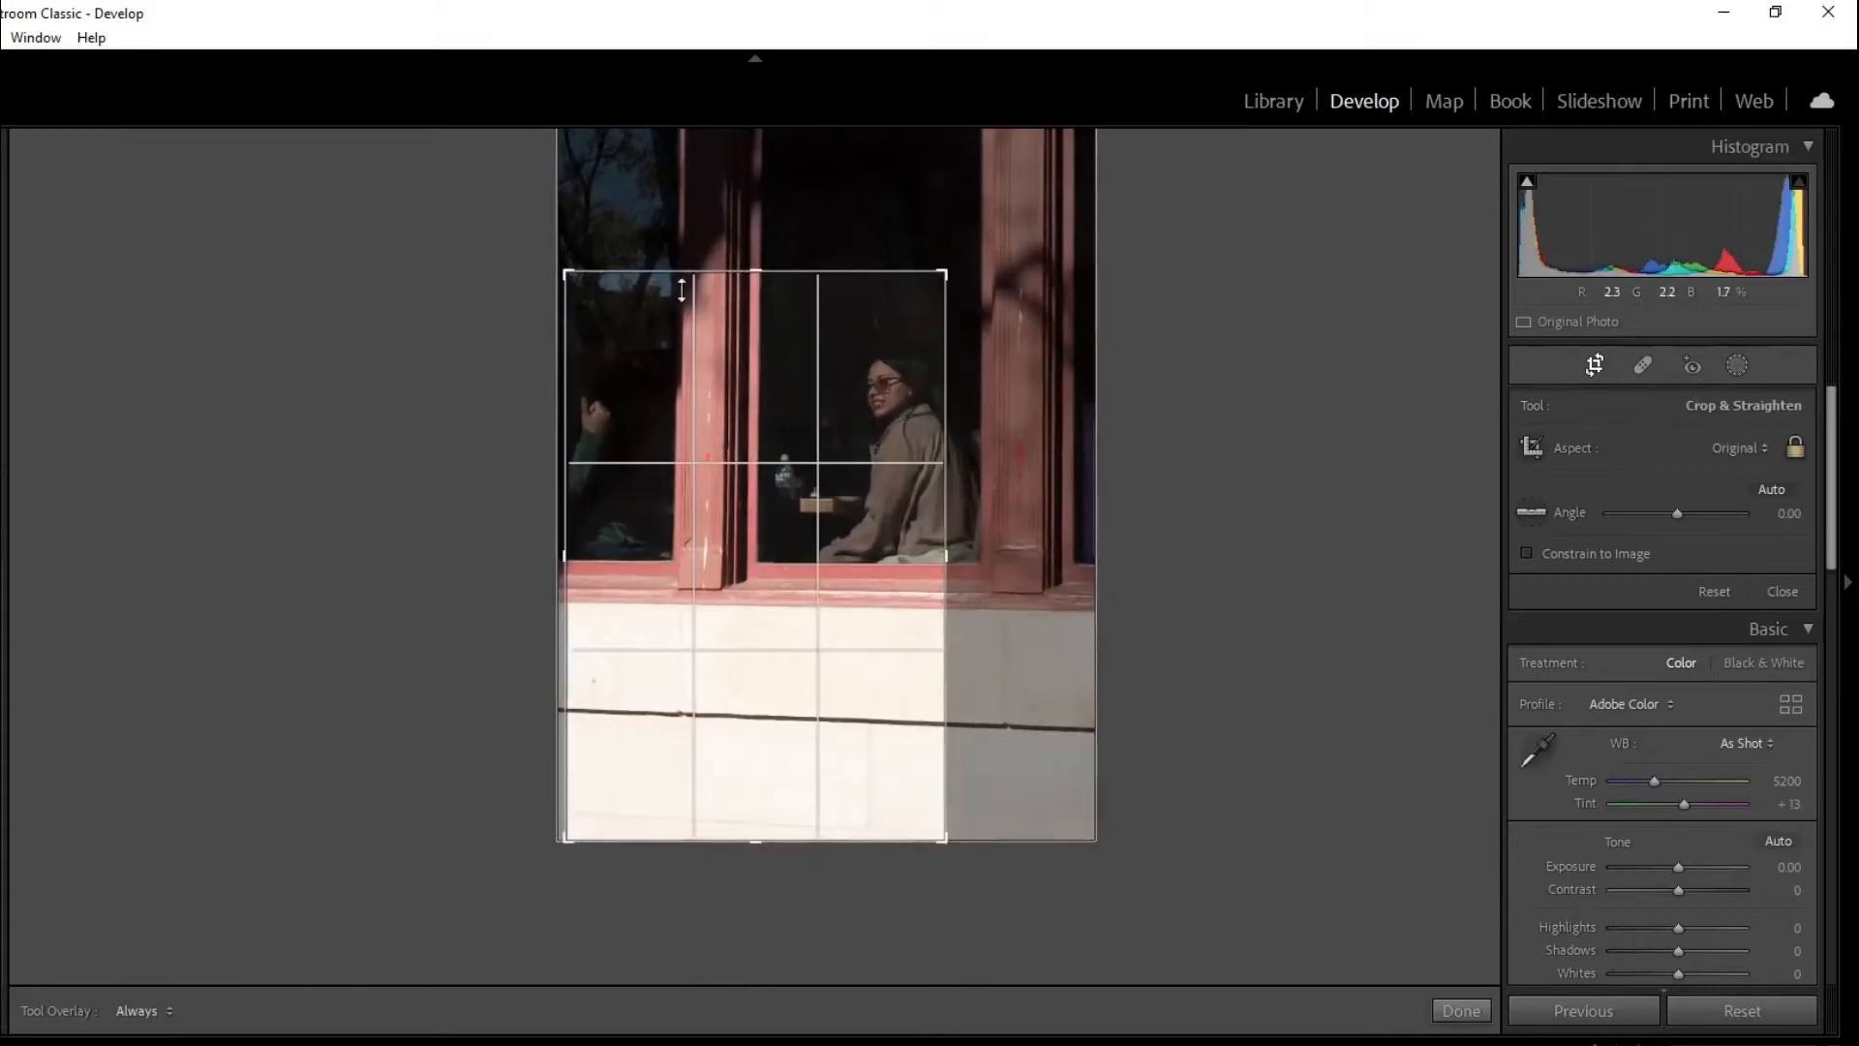
{"action": "left_click_drag", "start_coordinate": [934, 279], "coordinate": [1060, 145]}
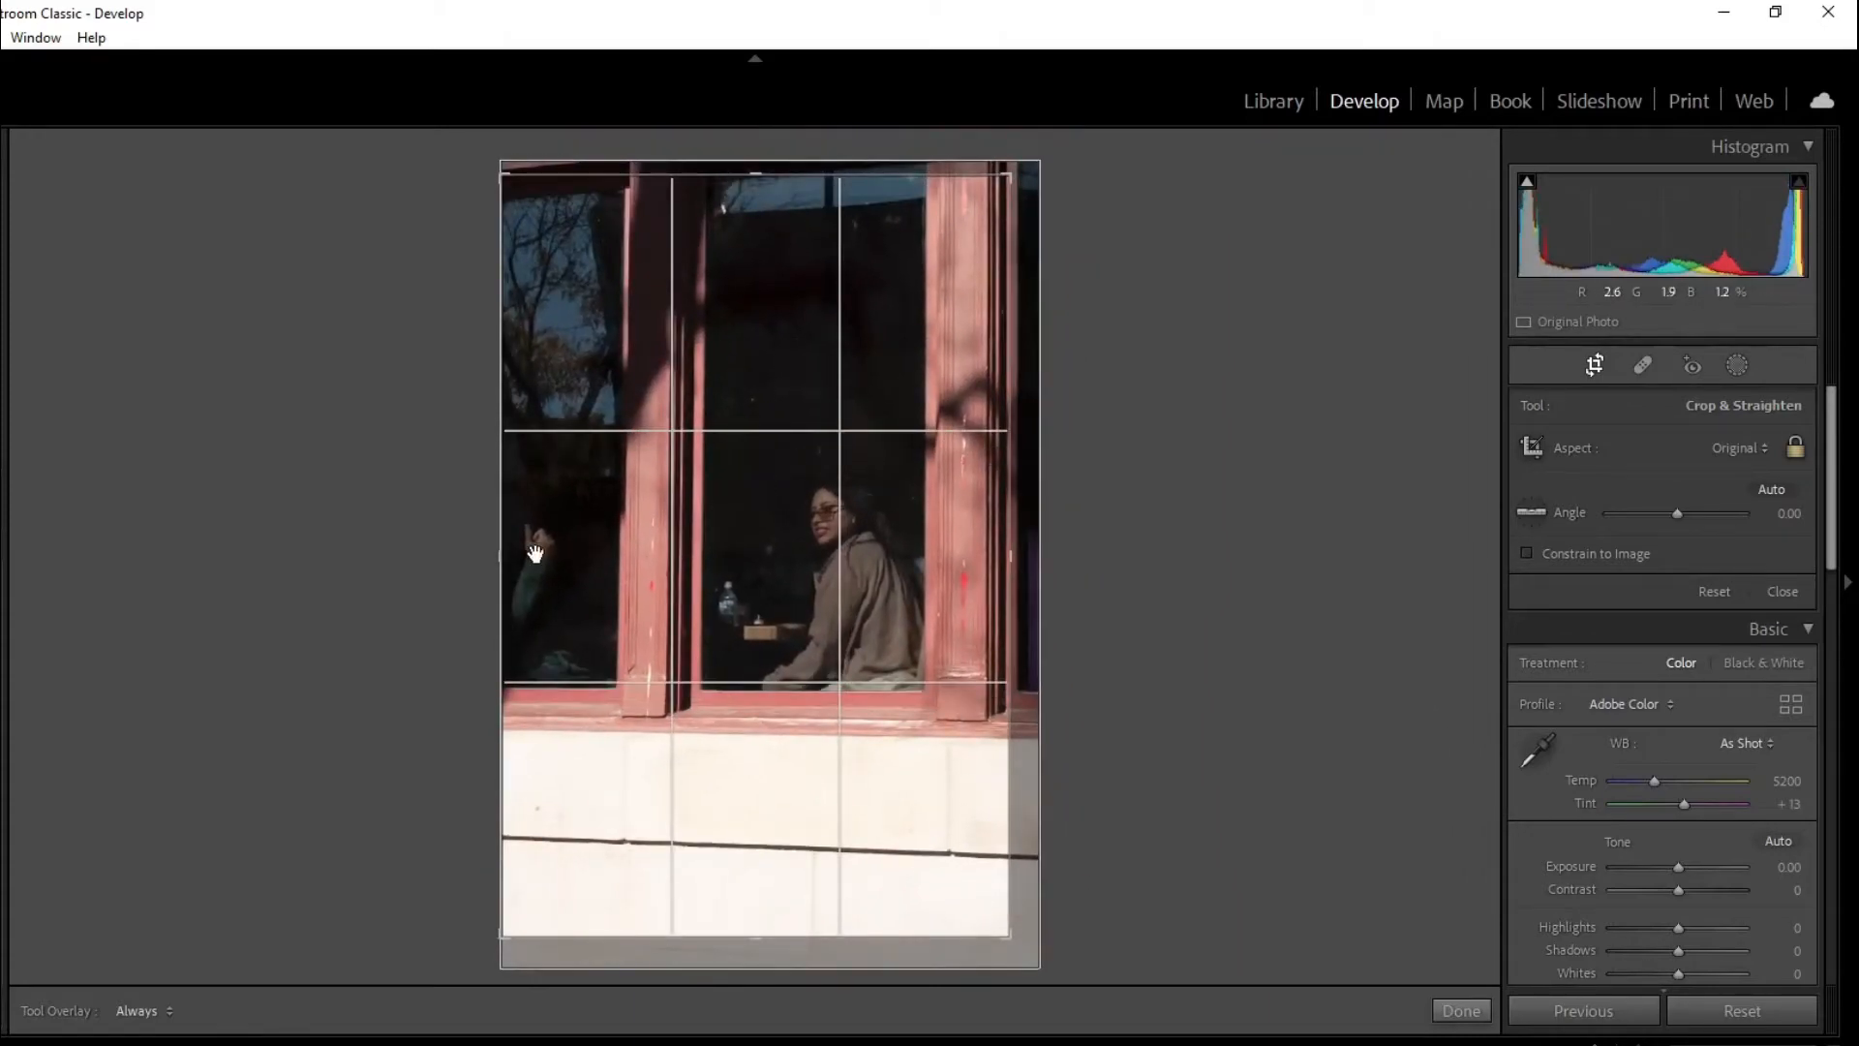
{"action": "left_click_drag", "start_coordinate": [733, 564], "coordinate": [680, 561]}
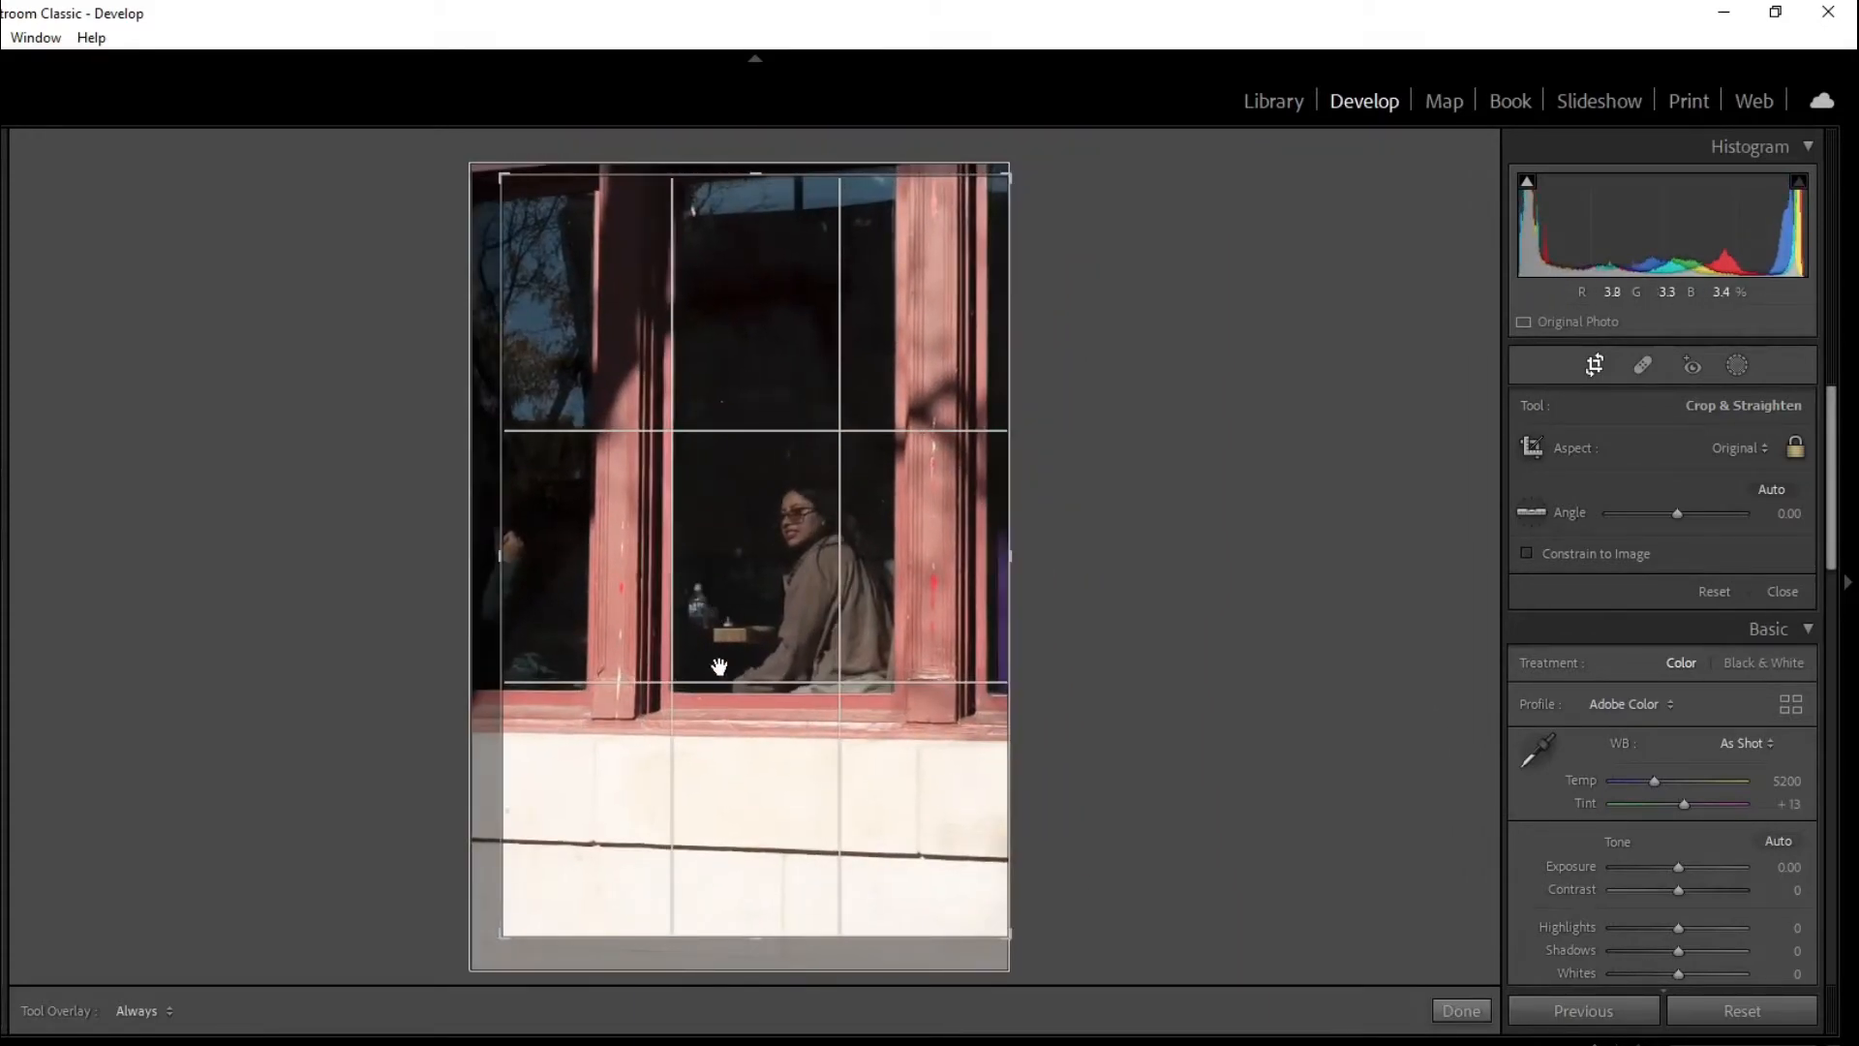
{"action": "left_click_drag", "start_coordinate": [1008, 933], "coordinate": [821, 772]}
{"action": "left_click_drag", "start_coordinate": [910, 834], "coordinate": [922, 851]}
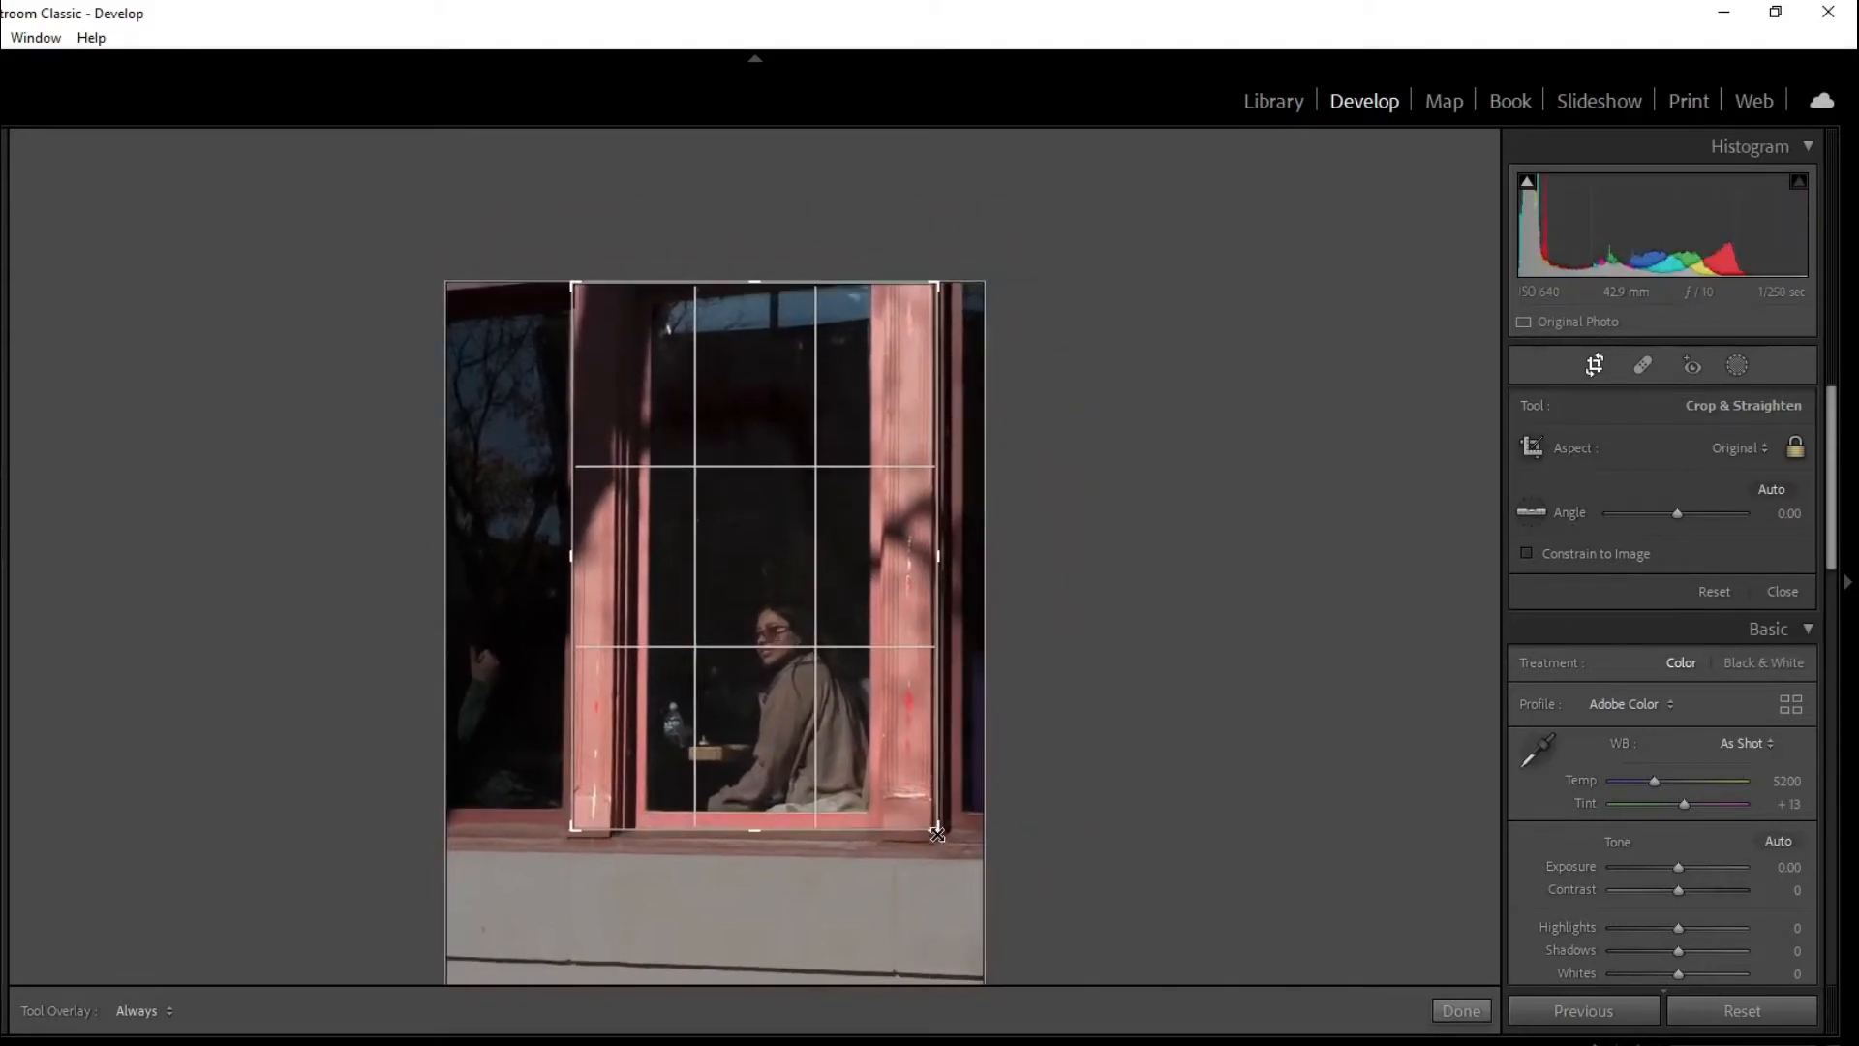
- Apply the Auto Upright correction, set the Horizontal transform to -9, and refit the crop to leave out the blank strip at its upper edge
{"action": "scroll", "coordinate": [1555, 782], "scroll_direction": "down", "scroll_amount": 10}
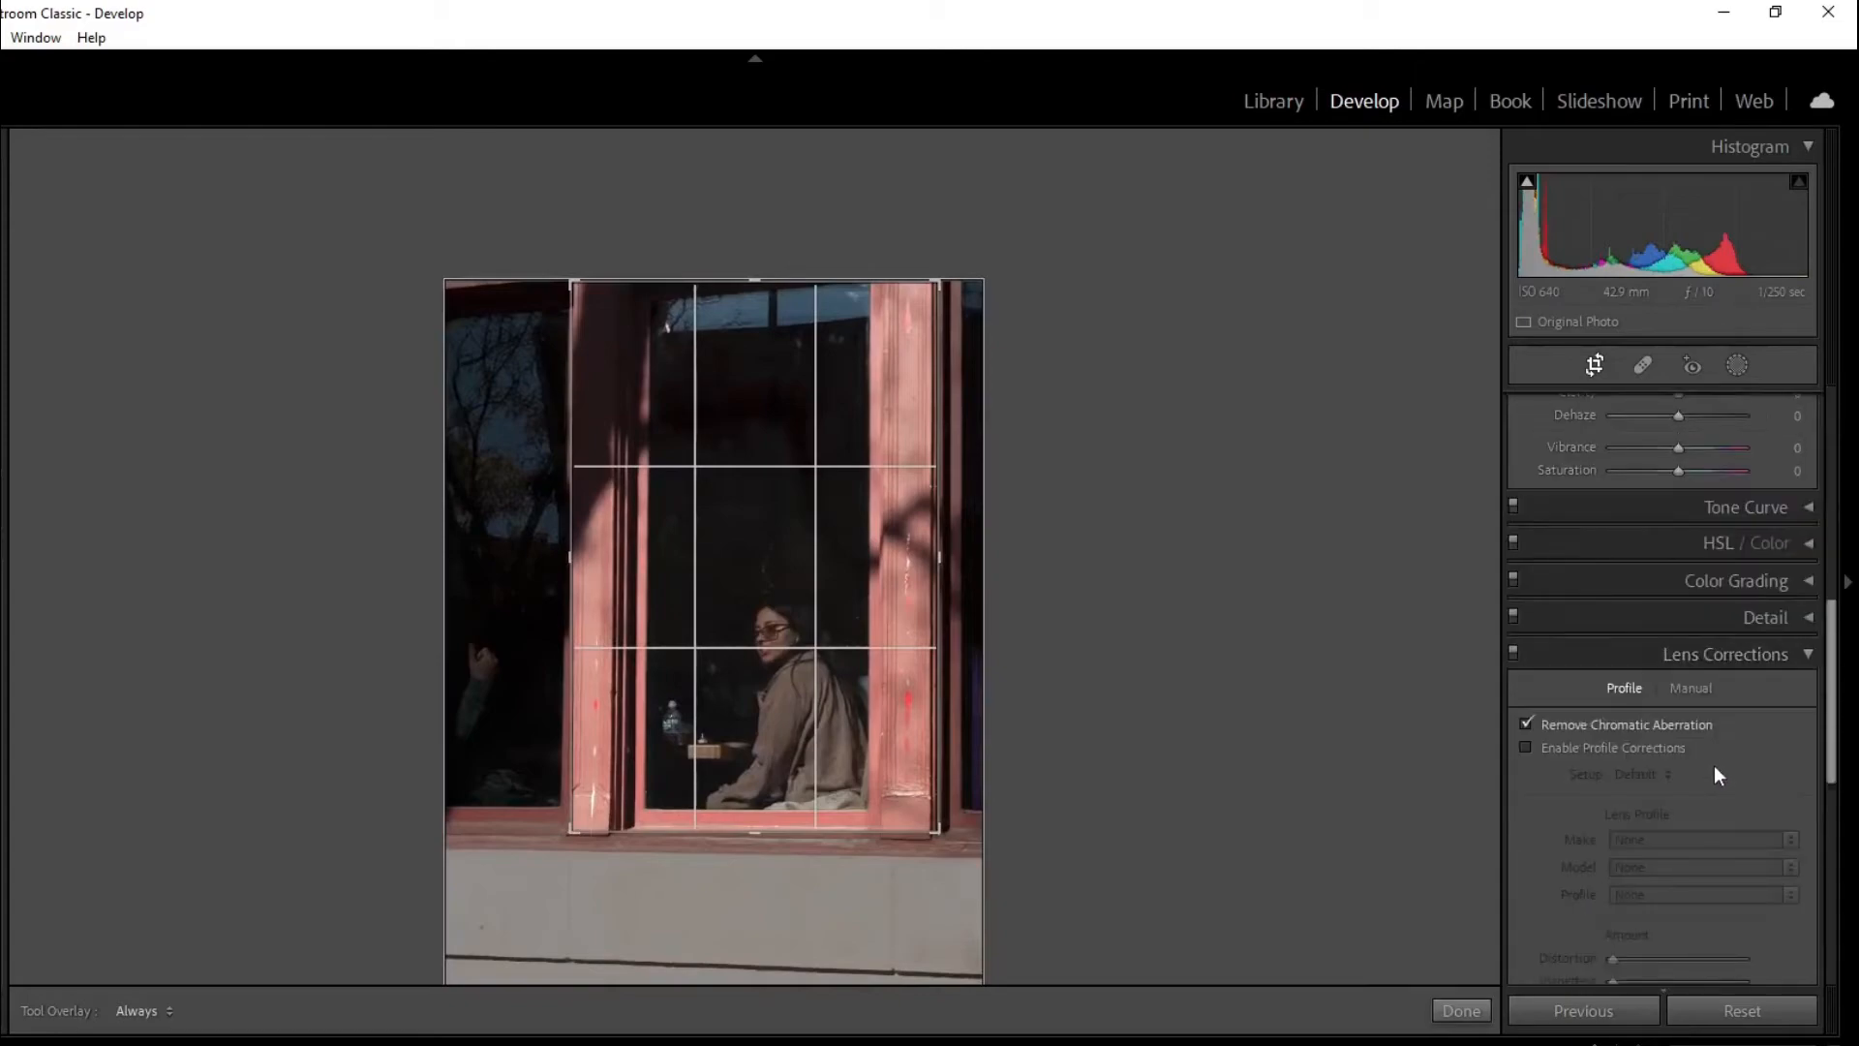
{"action": "scroll", "coordinate": [1714, 765], "scroll_direction": "down", "scroll_amount": 5}
{"action": "left_click", "coordinate": [1661, 760]}
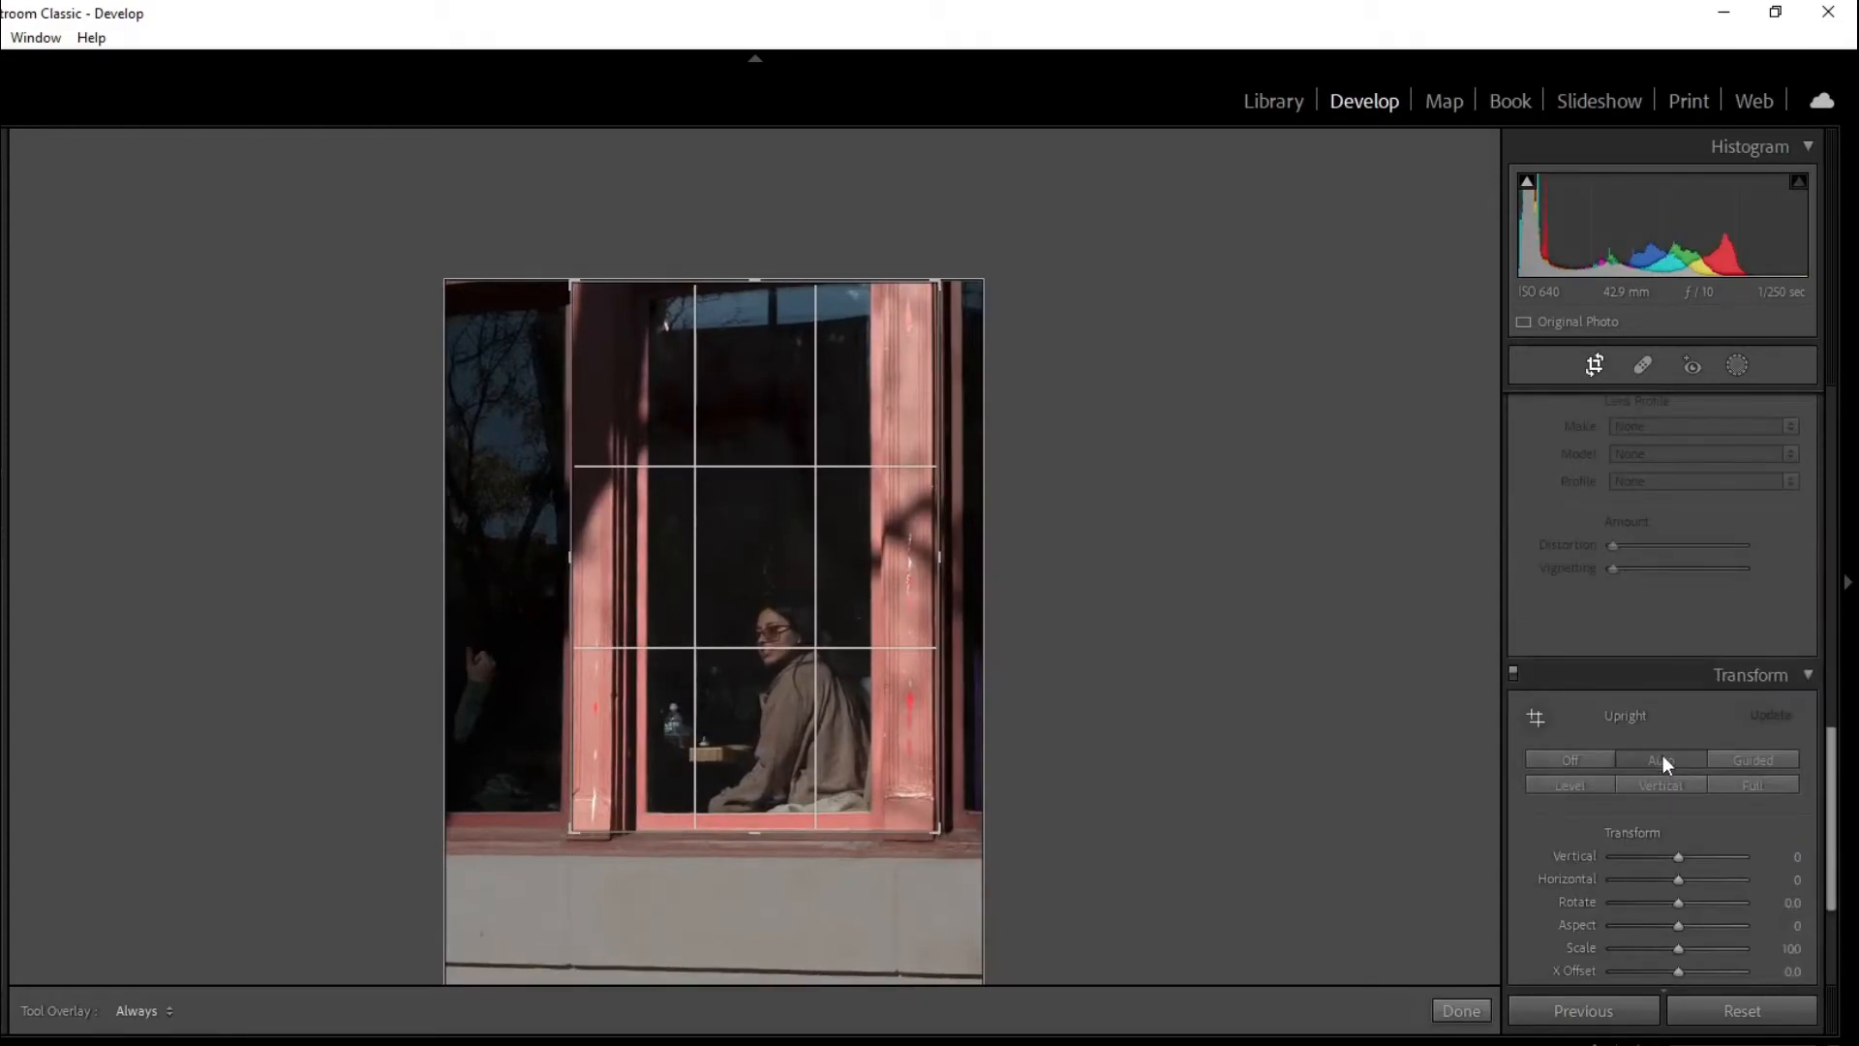
{"action": "key", "text": "Return"}
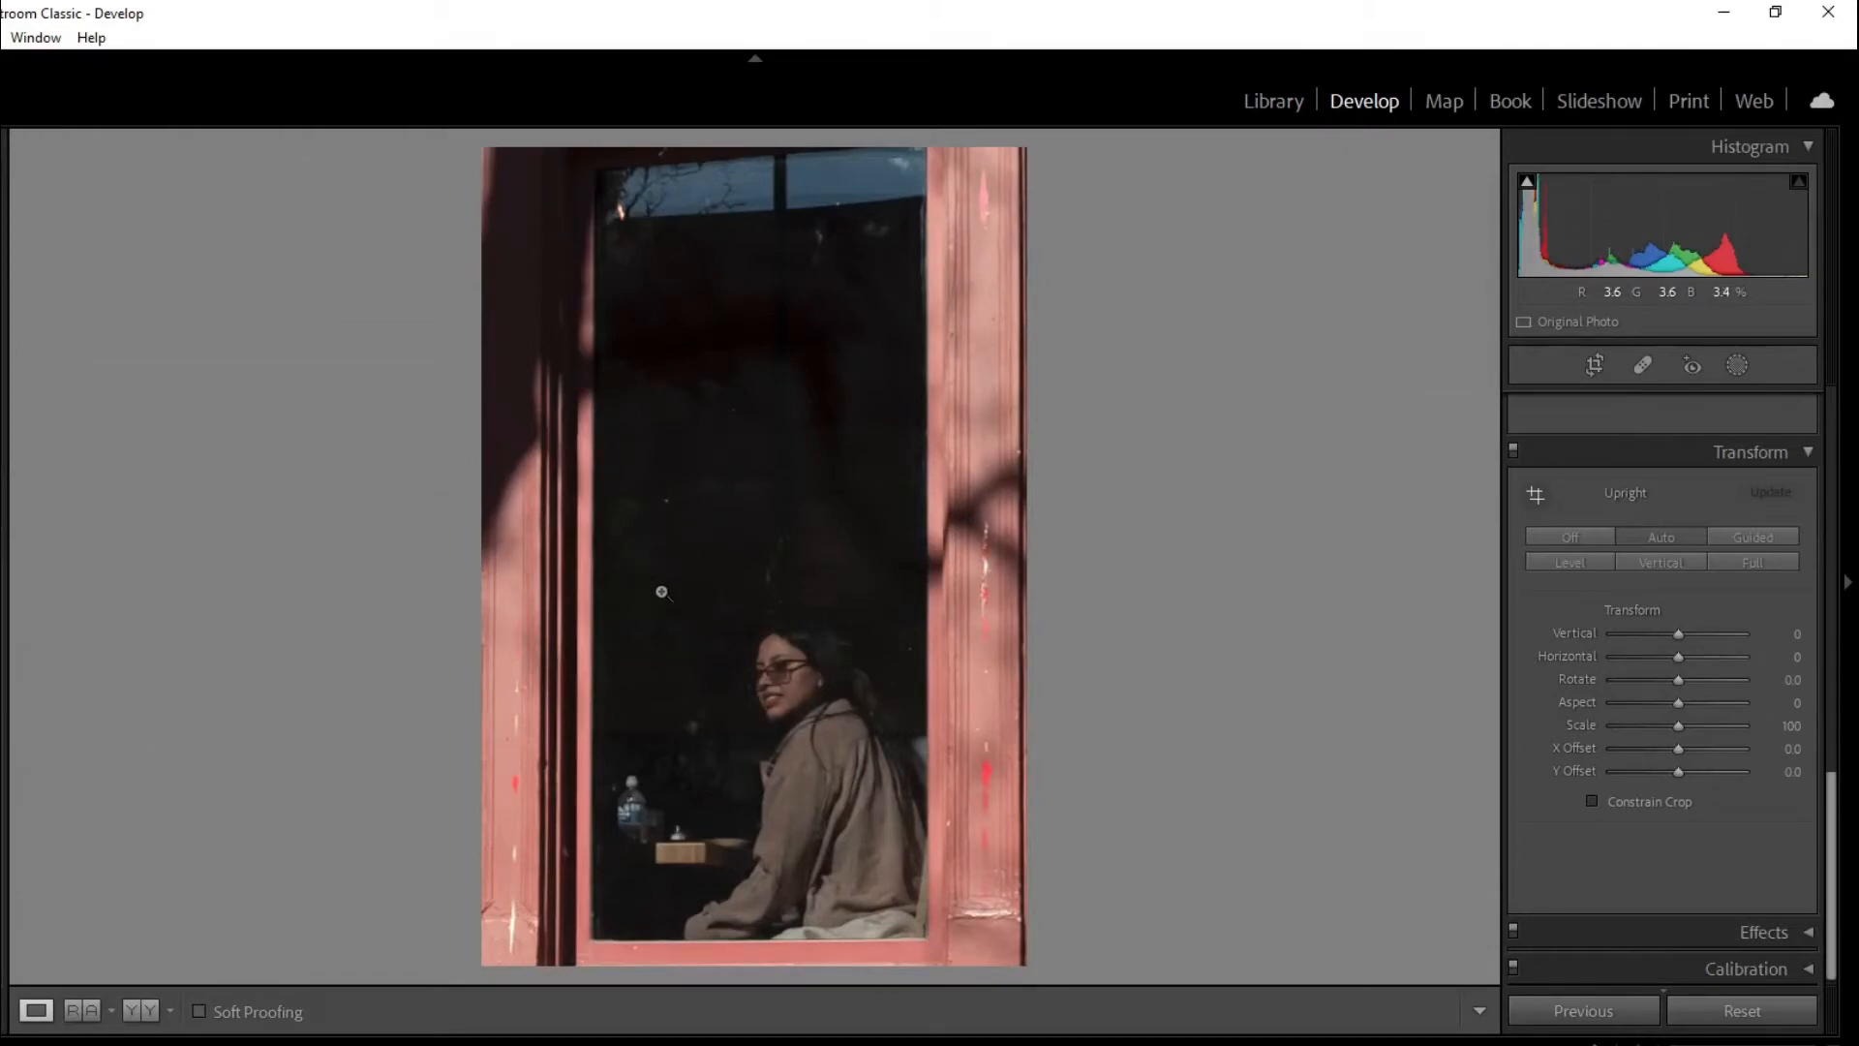
{"action": "left_click_drag", "start_coordinate": [1679, 658], "coordinate": [1671, 659]}
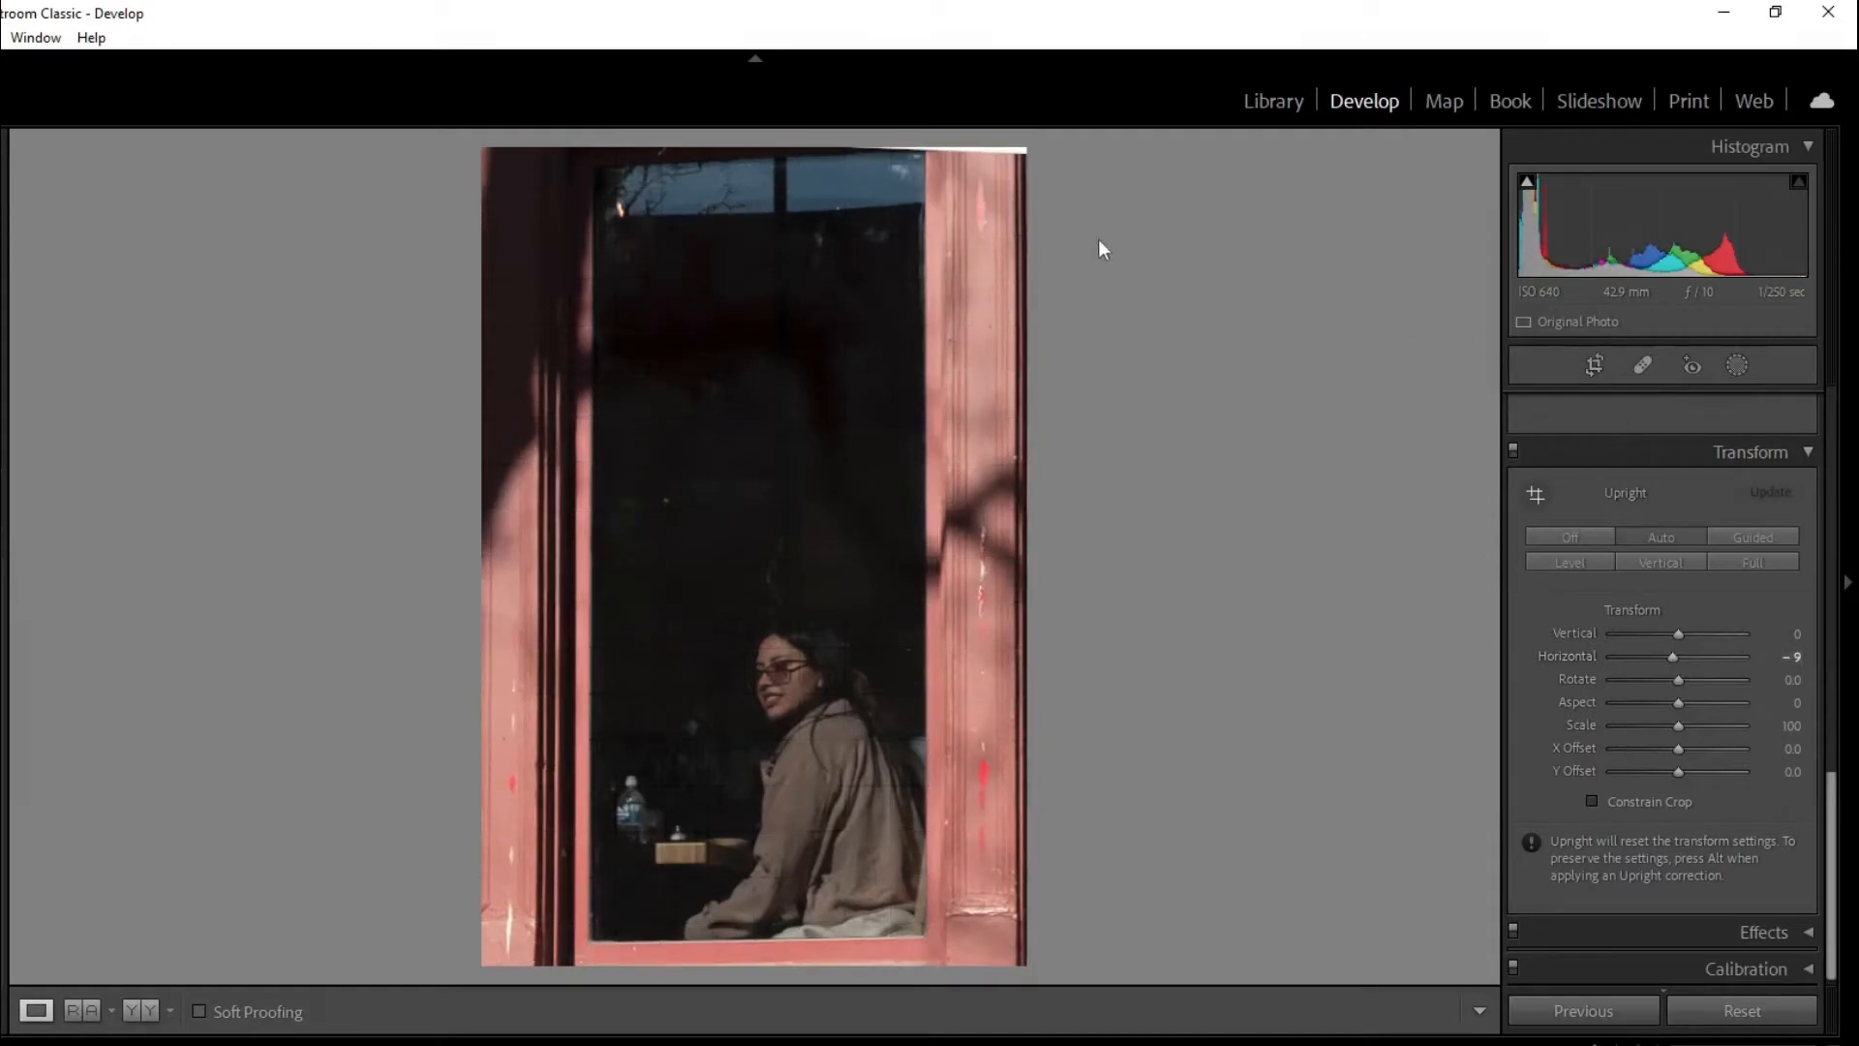
{"action": "left_click", "coordinate": [1593, 366]}
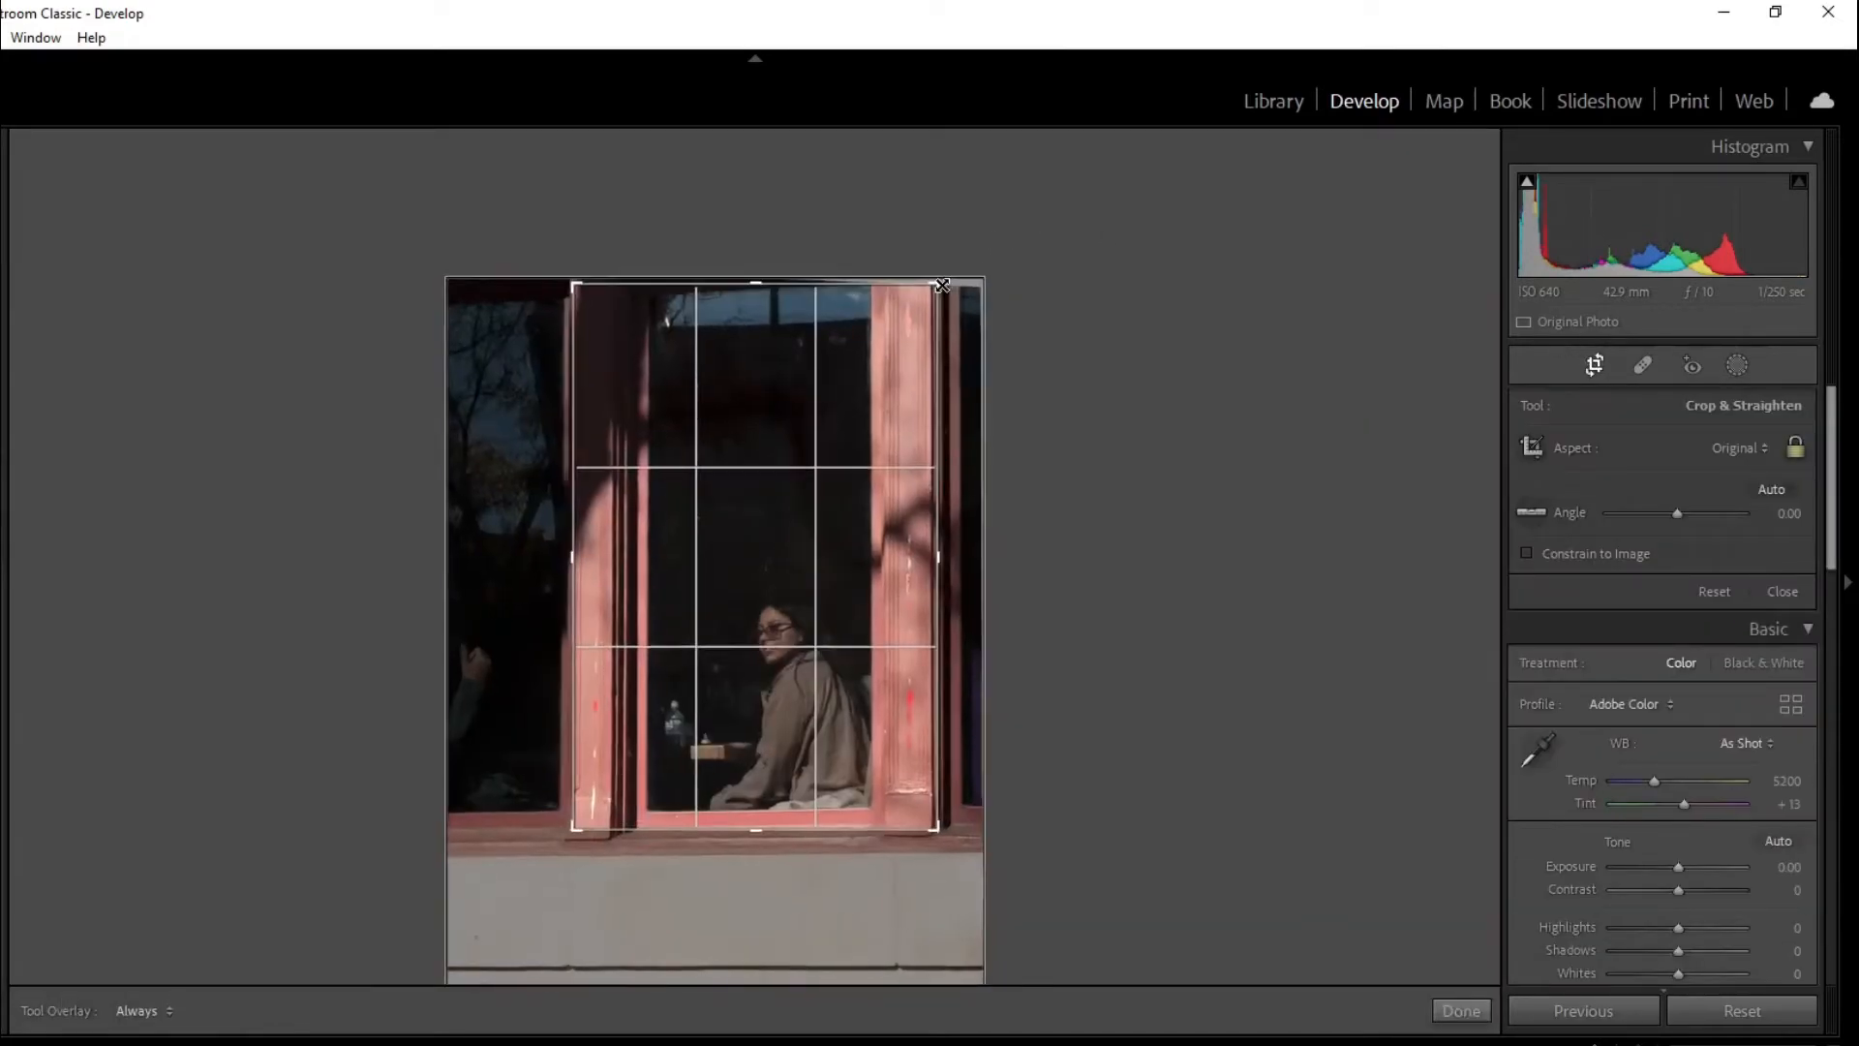
{"action": "double_click", "coordinate": [830, 360]}
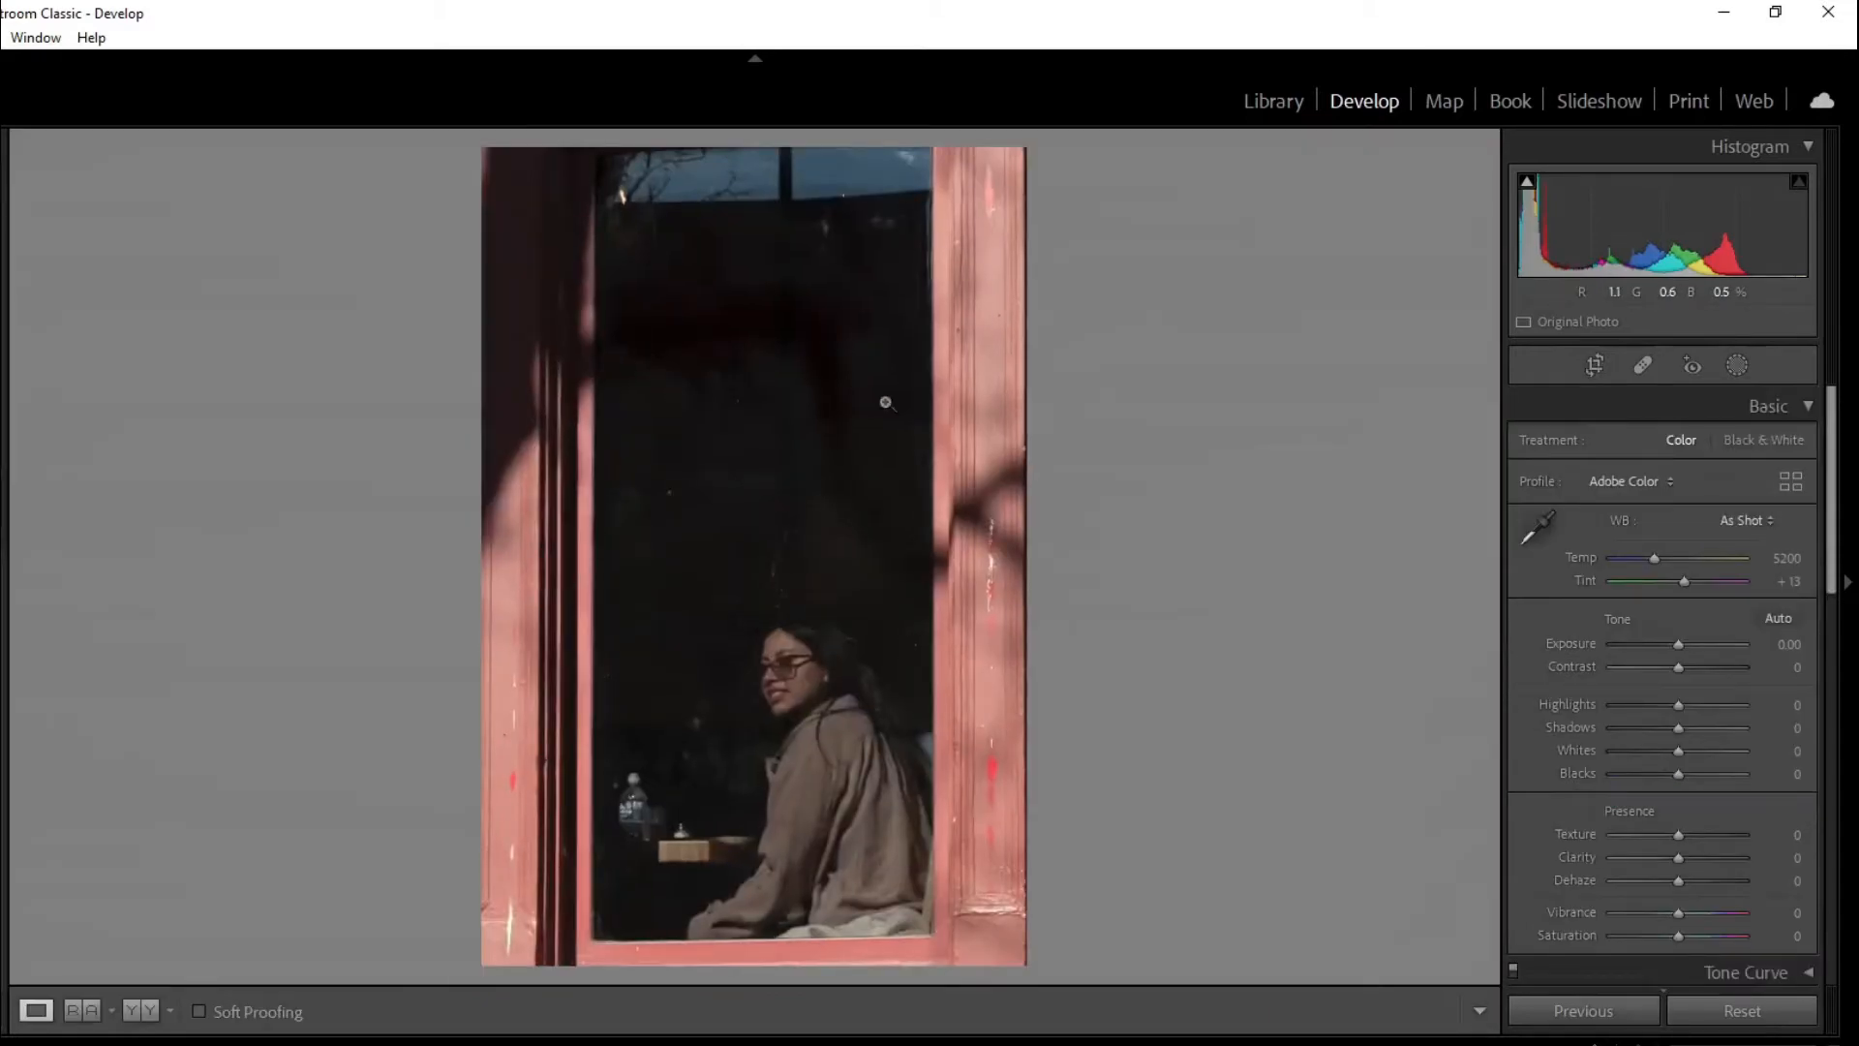
- Set Shadows to -49, and brighten the woman with a brush mask painted over her at Exposure 1.51
{"action": "left_click_drag", "start_coordinate": [1642, 727], "coordinate": [1769, 730]}
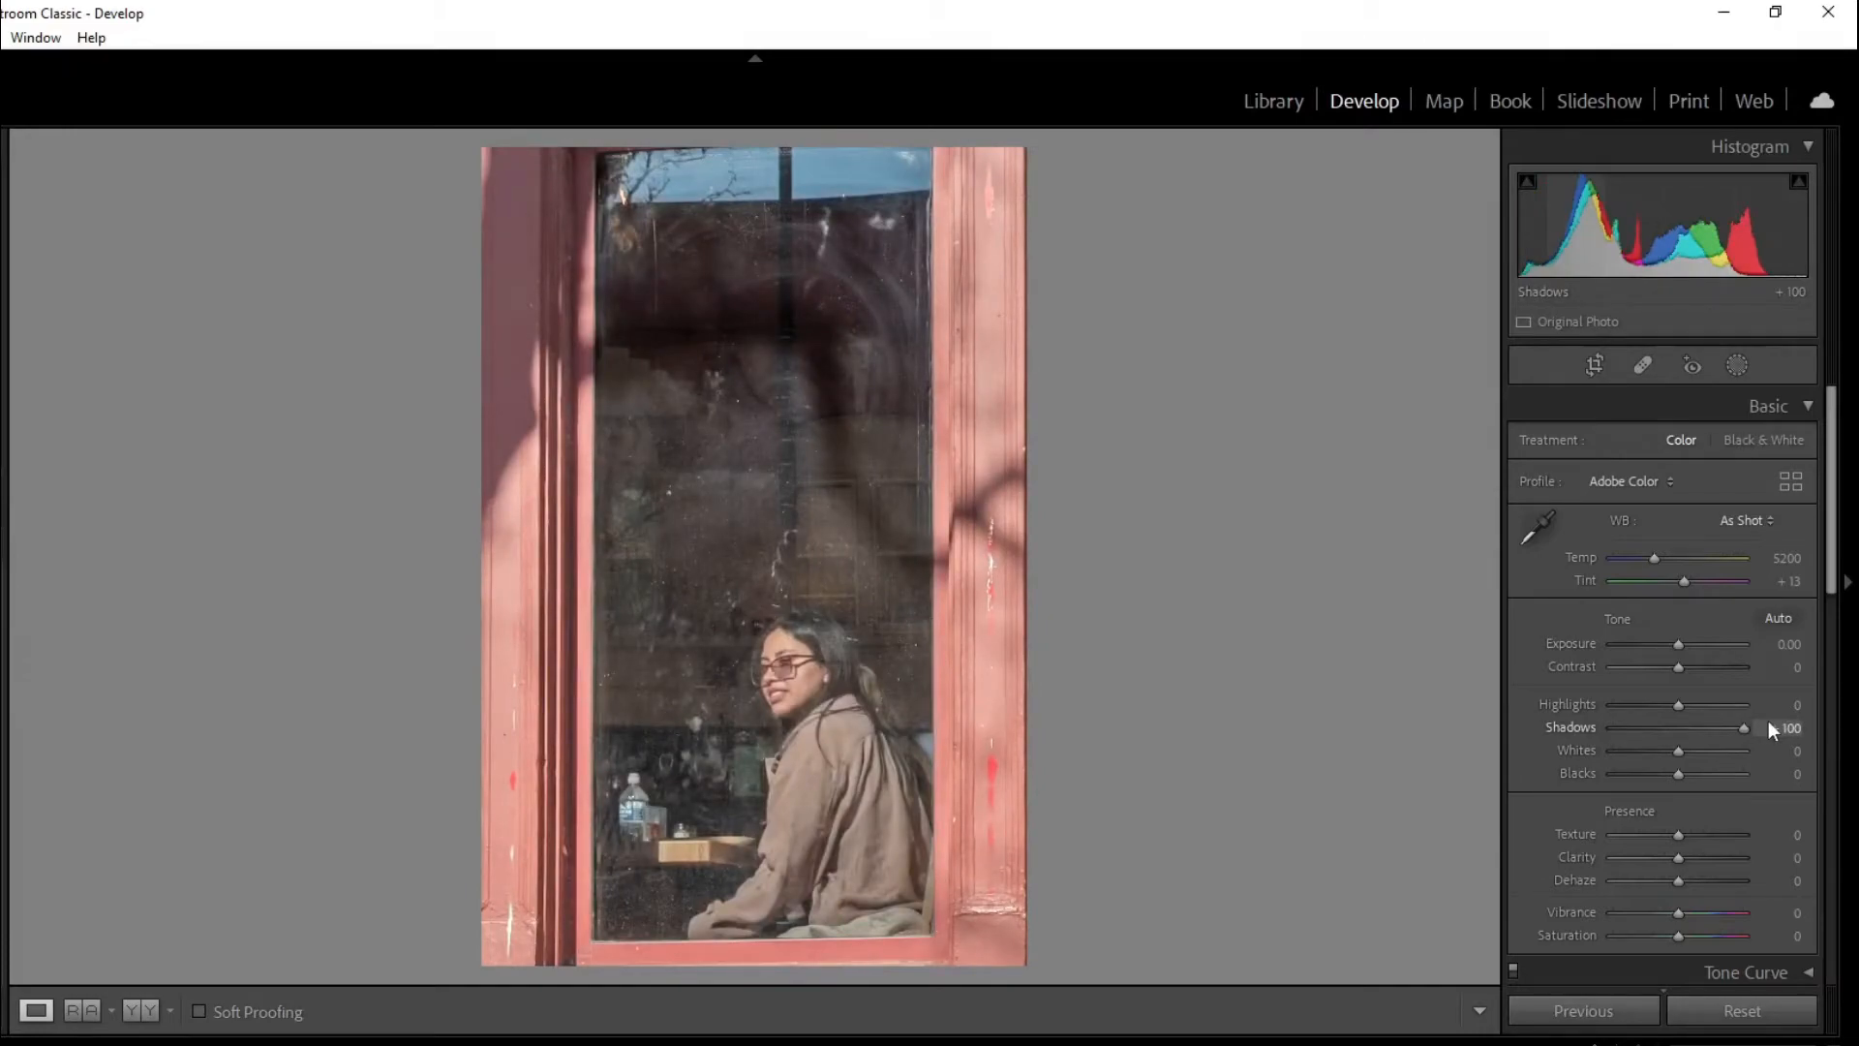
{"action": "left_click_drag", "start_coordinate": [1768, 720], "coordinate": [1646, 732]}
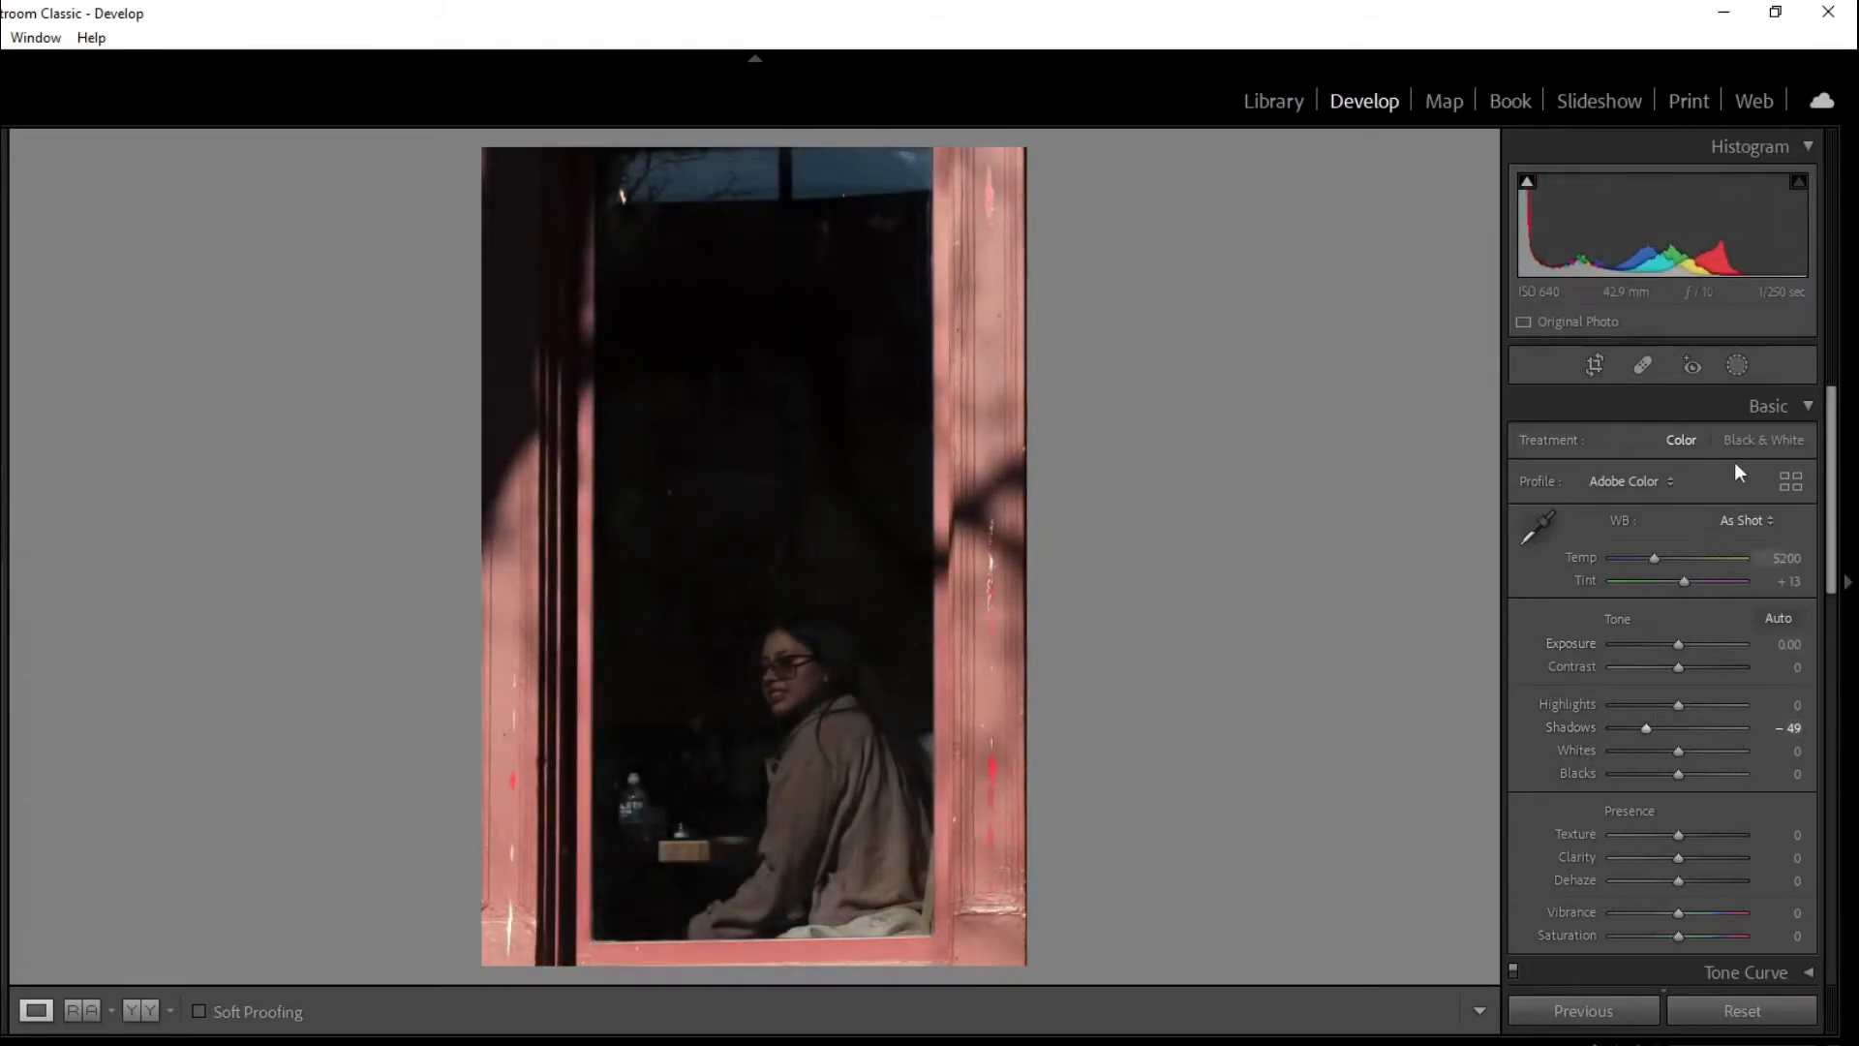
{"action": "left_click", "coordinate": [1739, 365]}
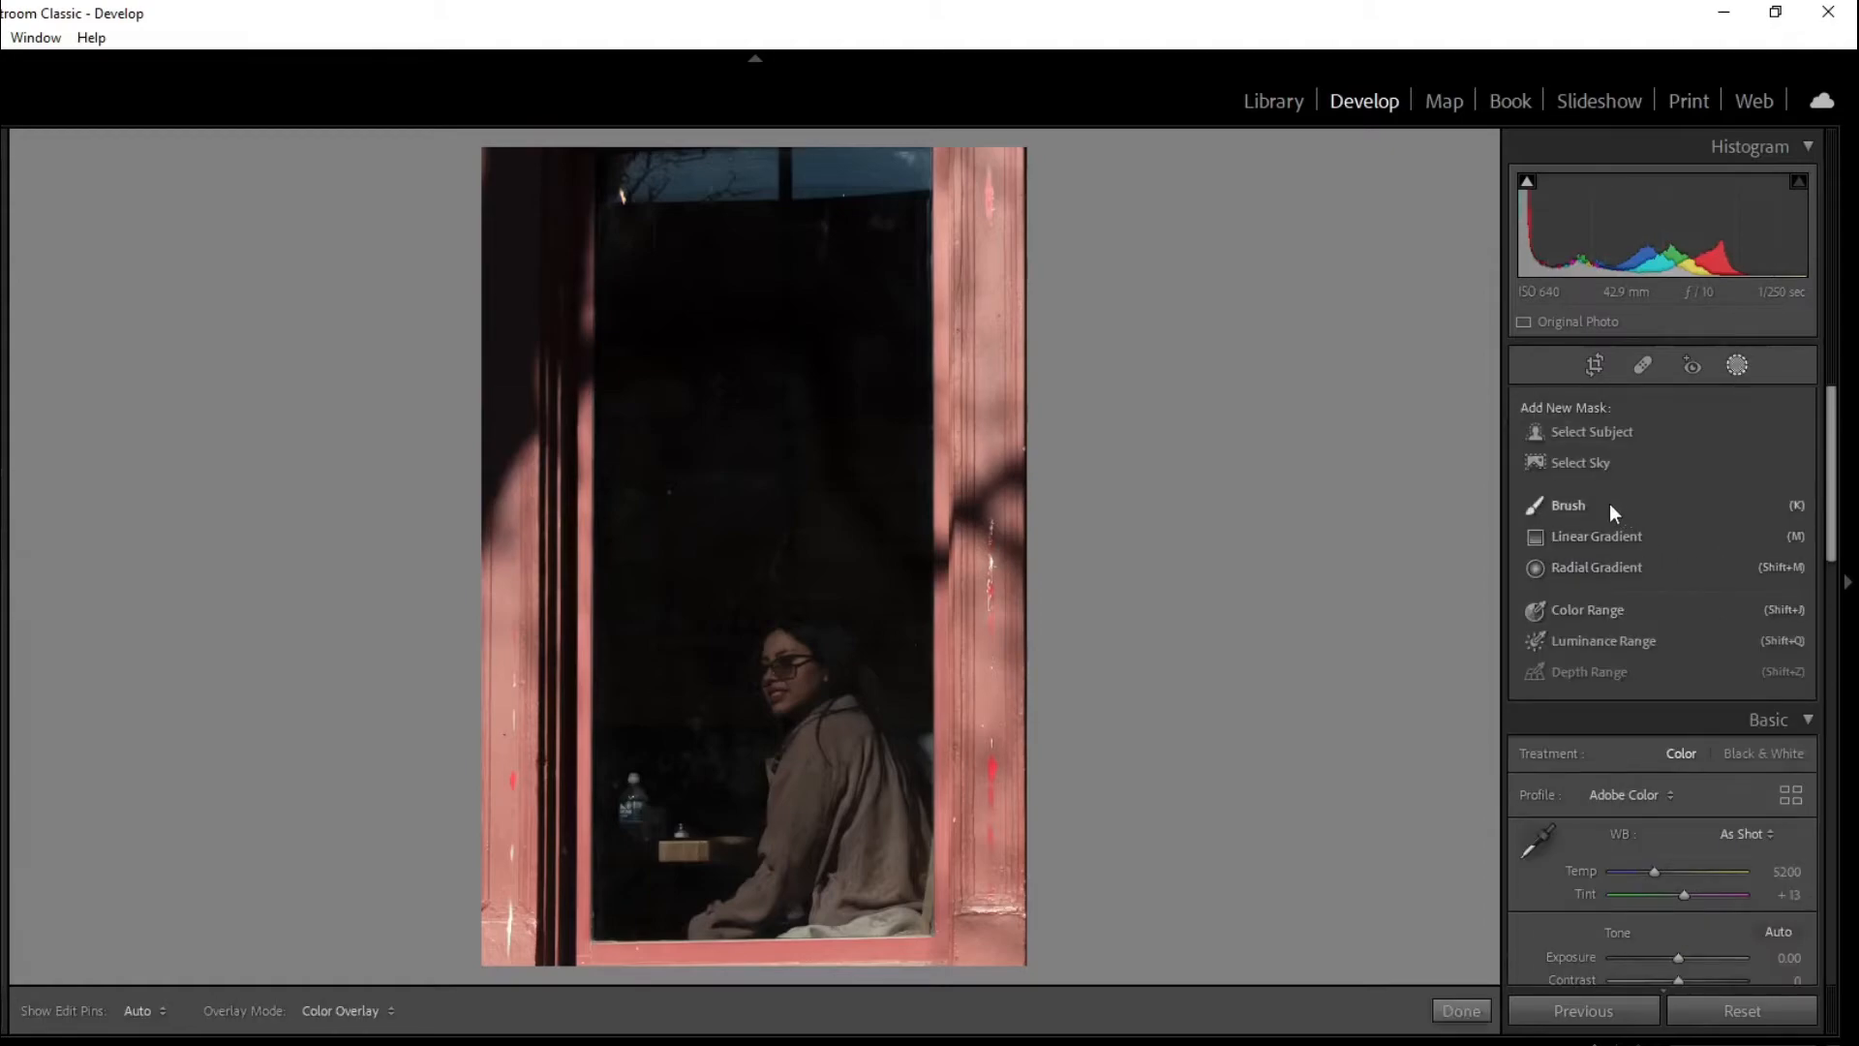
{"action": "left_click", "coordinate": [1609, 505]}
{"action": "mouse_move", "coordinate": [788, 656]}
{"action": "left_mouse_down"}
{"action": "mouse_move", "coordinate": [813, 787]}
{"action": "mouse_move", "coordinate": [735, 920]}
{"action": "mouse_move", "coordinate": [818, 858]}
{"action": "mouse_move", "coordinate": [849, 780]}
{"action": "mouse_move", "coordinate": [840, 731]}
{"action": "mouse_move", "coordinate": [843, 869]}
{"action": "mouse_move", "coordinate": [818, 918]}
{"action": "mouse_move", "coordinate": [867, 921]}
{"action": "mouse_move", "coordinate": [872, 858]}
{"action": "mouse_move", "coordinate": [801, 923]}
{"action": "mouse_move", "coordinate": [846, 850]}
{"action": "mouse_move", "coordinate": [813, 678]}
{"action": "left_mouse_up"}
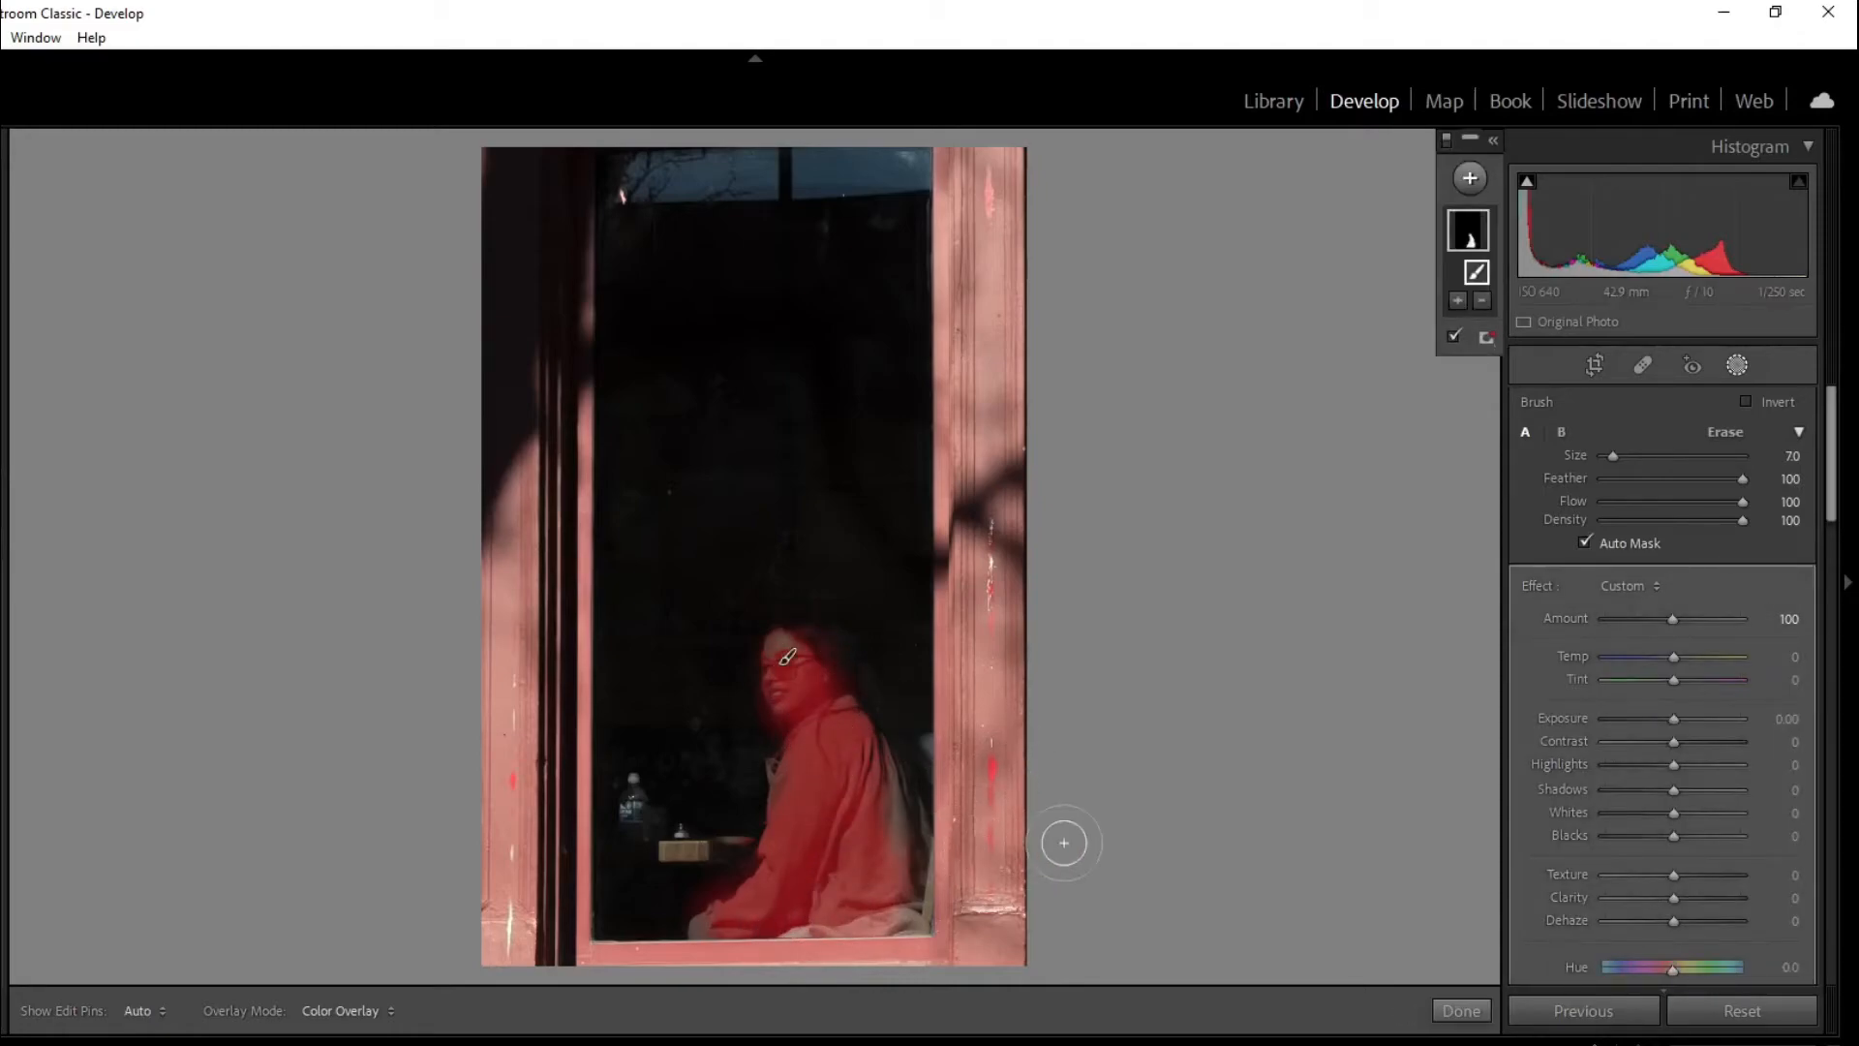
{"action": "mouse_move", "coordinate": [1673, 716]}
{"action": "left_mouse_down"}
{"action": "mouse_move", "coordinate": [1716, 718]}
{"action": "mouse_move", "coordinate": [1676, 718]}
{"action": "mouse_move", "coordinate": [1694, 715]}
{"action": "left_mouse_up"}
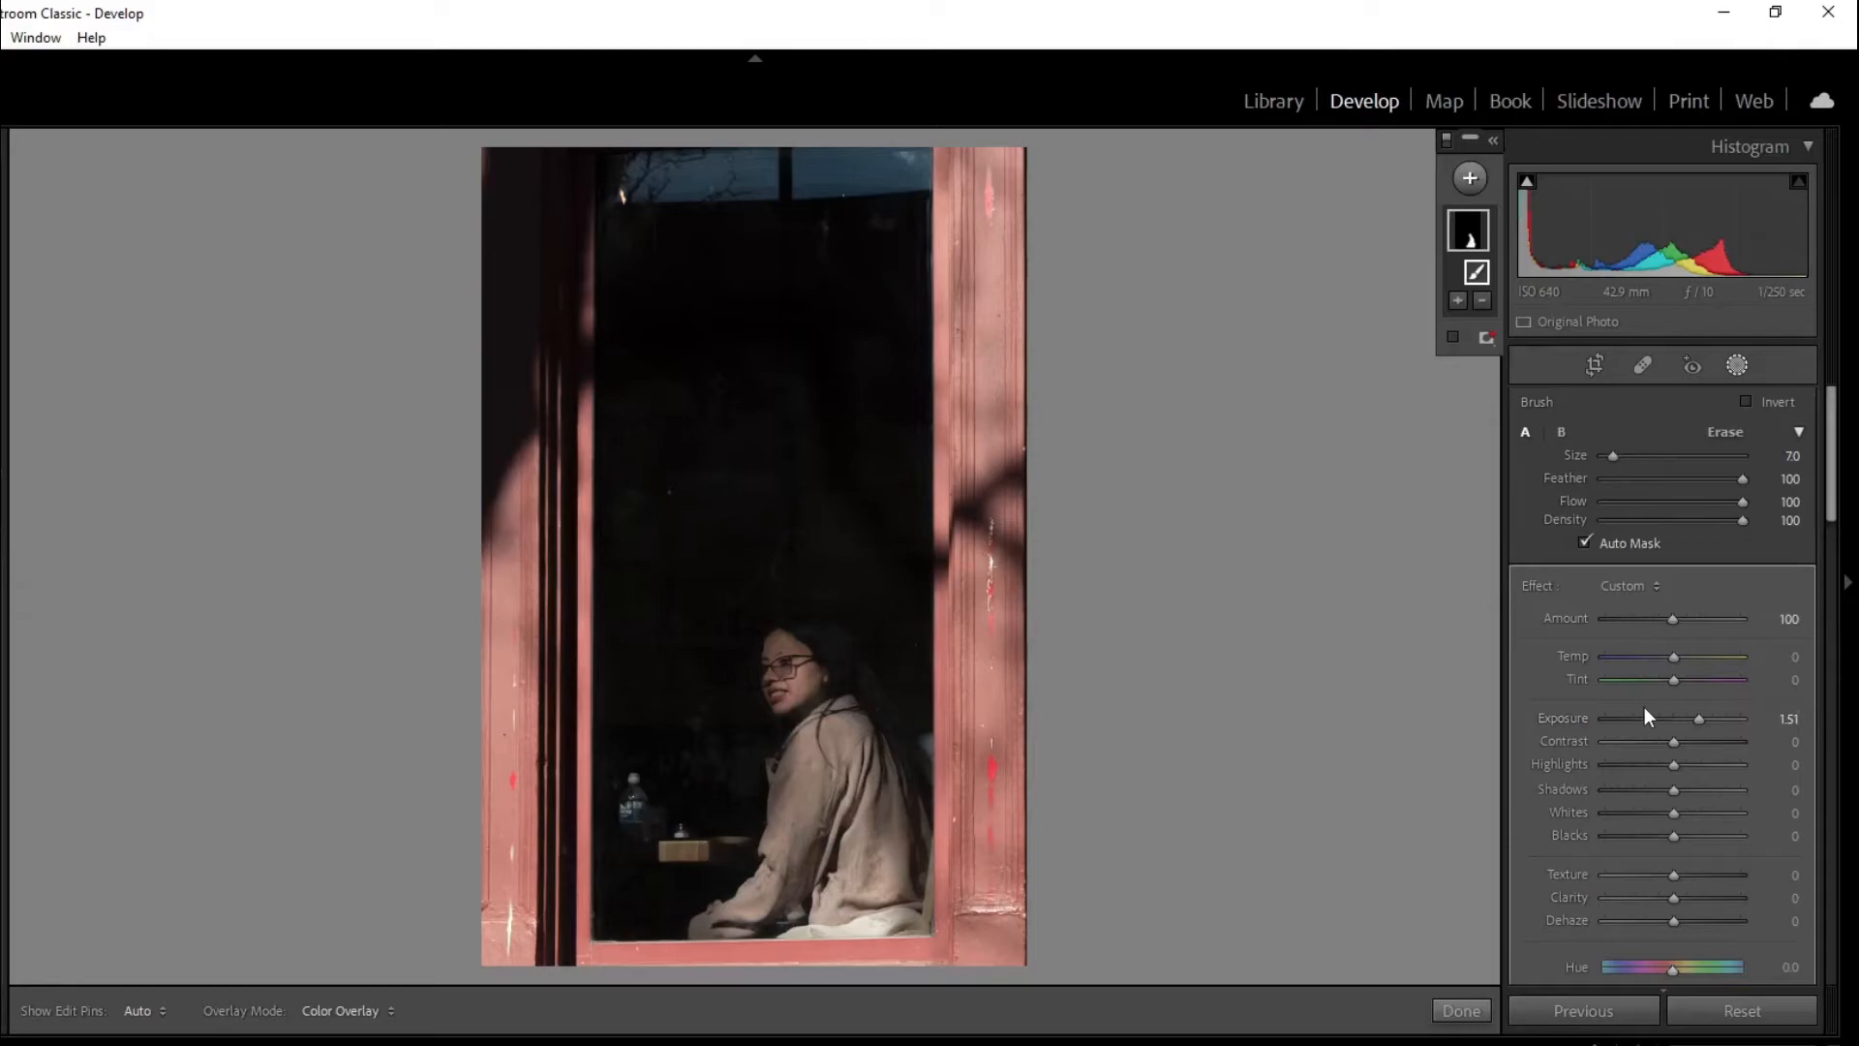
{"action": "left_click", "coordinate": [1465, 1017]}
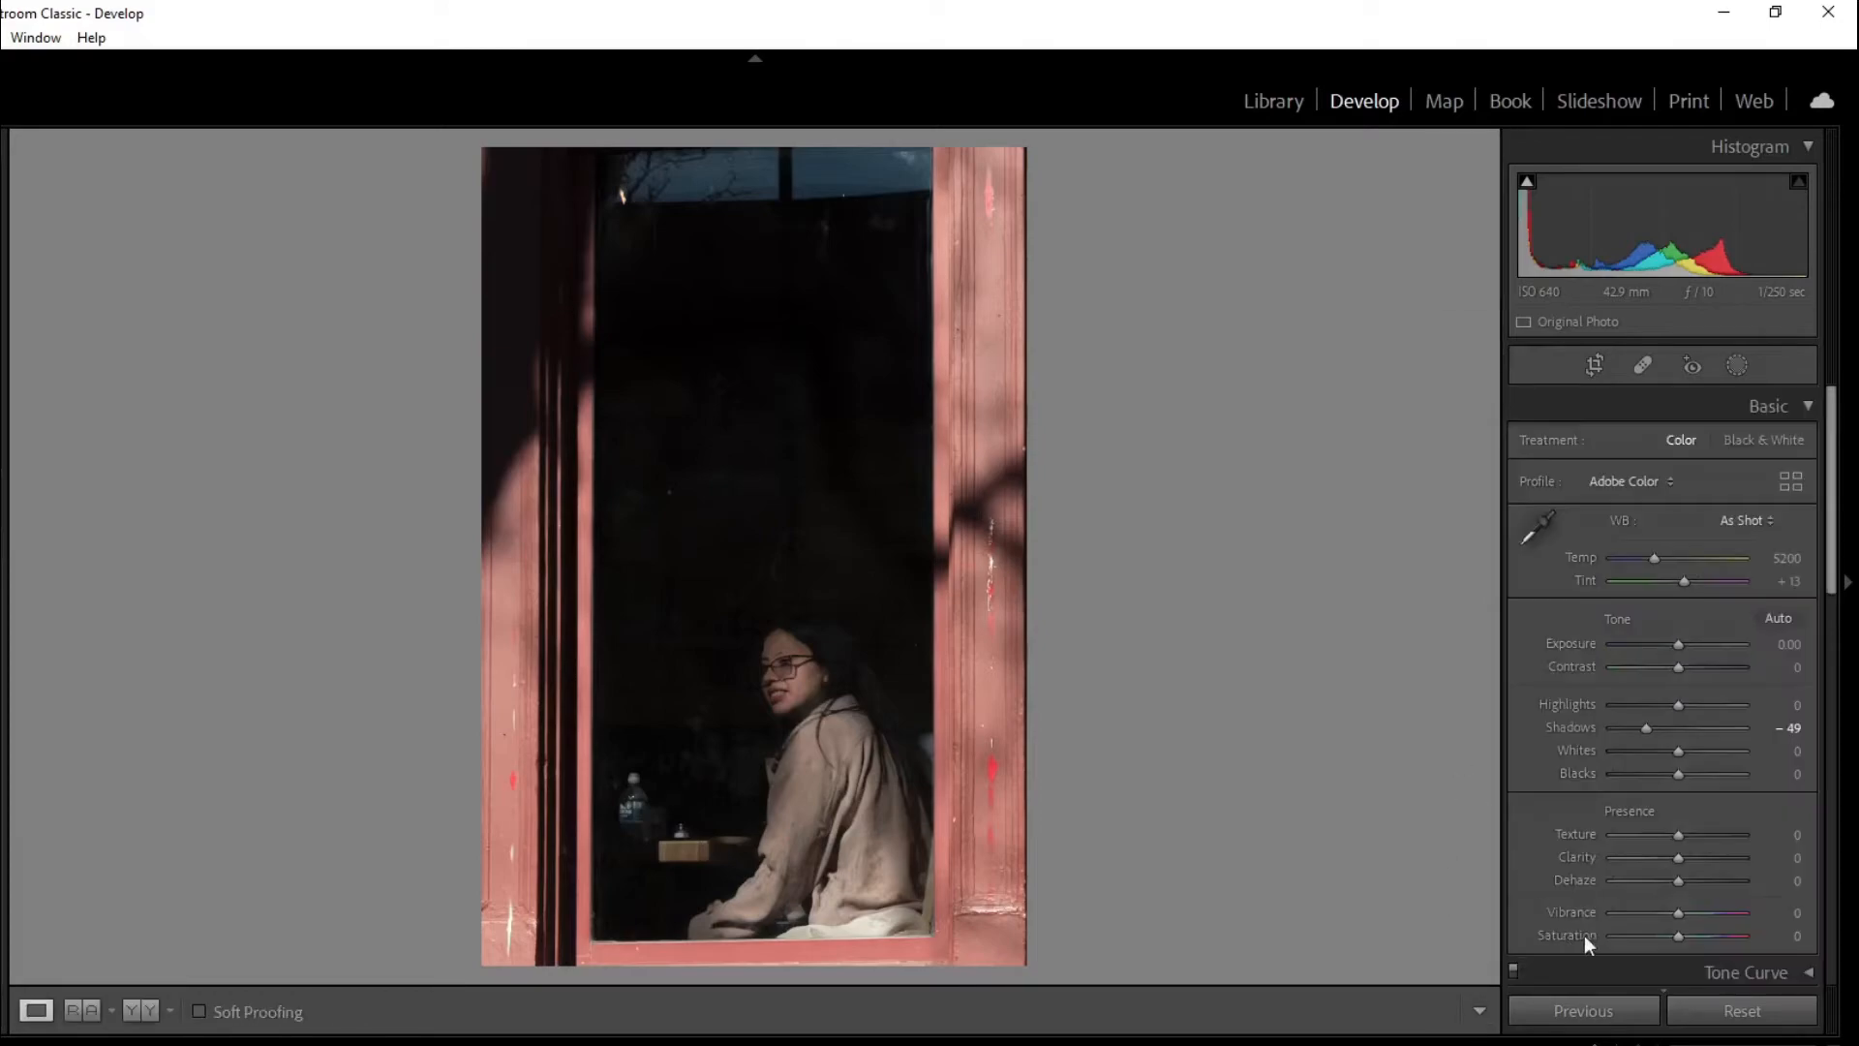
- Set Texture to +14, Clarity to +9, Dehaze to +5 and Whites to +42, raise Vibrance slightly, and convert the photo to Black & White
{"action": "left_click_drag", "start_coordinate": [1681, 834], "coordinate": [1688, 837]}
{"action": "left_click_drag", "start_coordinate": [1682, 914], "coordinate": [1693, 913]}
{"action": "left_click", "coordinate": [1758, 437]}
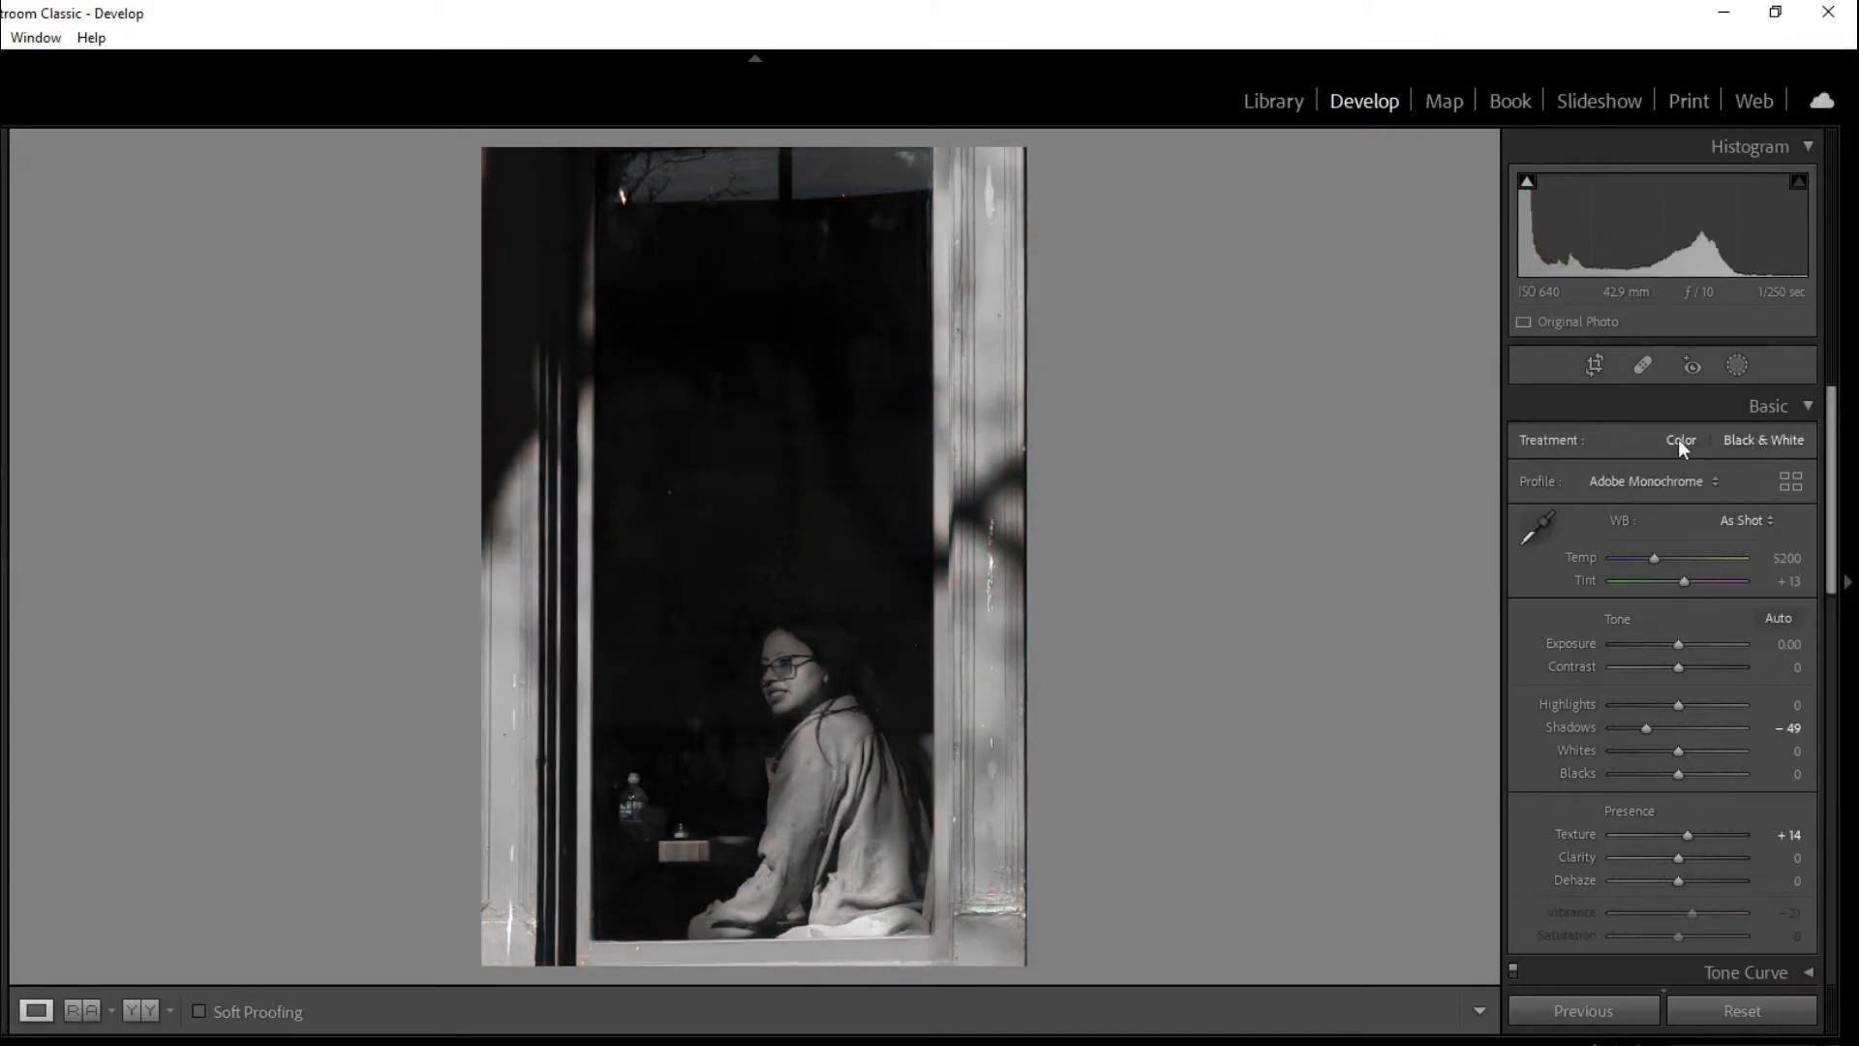
{"action": "left_click", "coordinate": [1679, 439]}
{"action": "left_click", "coordinate": [1786, 437]}
{"action": "left_click_drag", "start_coordinate": [1676, 863], "coordinate": [1681, 885]}
{"action": "mouse_move", "coordinate": [1685, 752]}
{"action": "left_mouse_down"}
{"action": "mouse_move", "coordinate": [1737, 745]}
{"action": "mouse_move", "coordinate": [1704, 751]}
{"action": "left_mouse_up"}
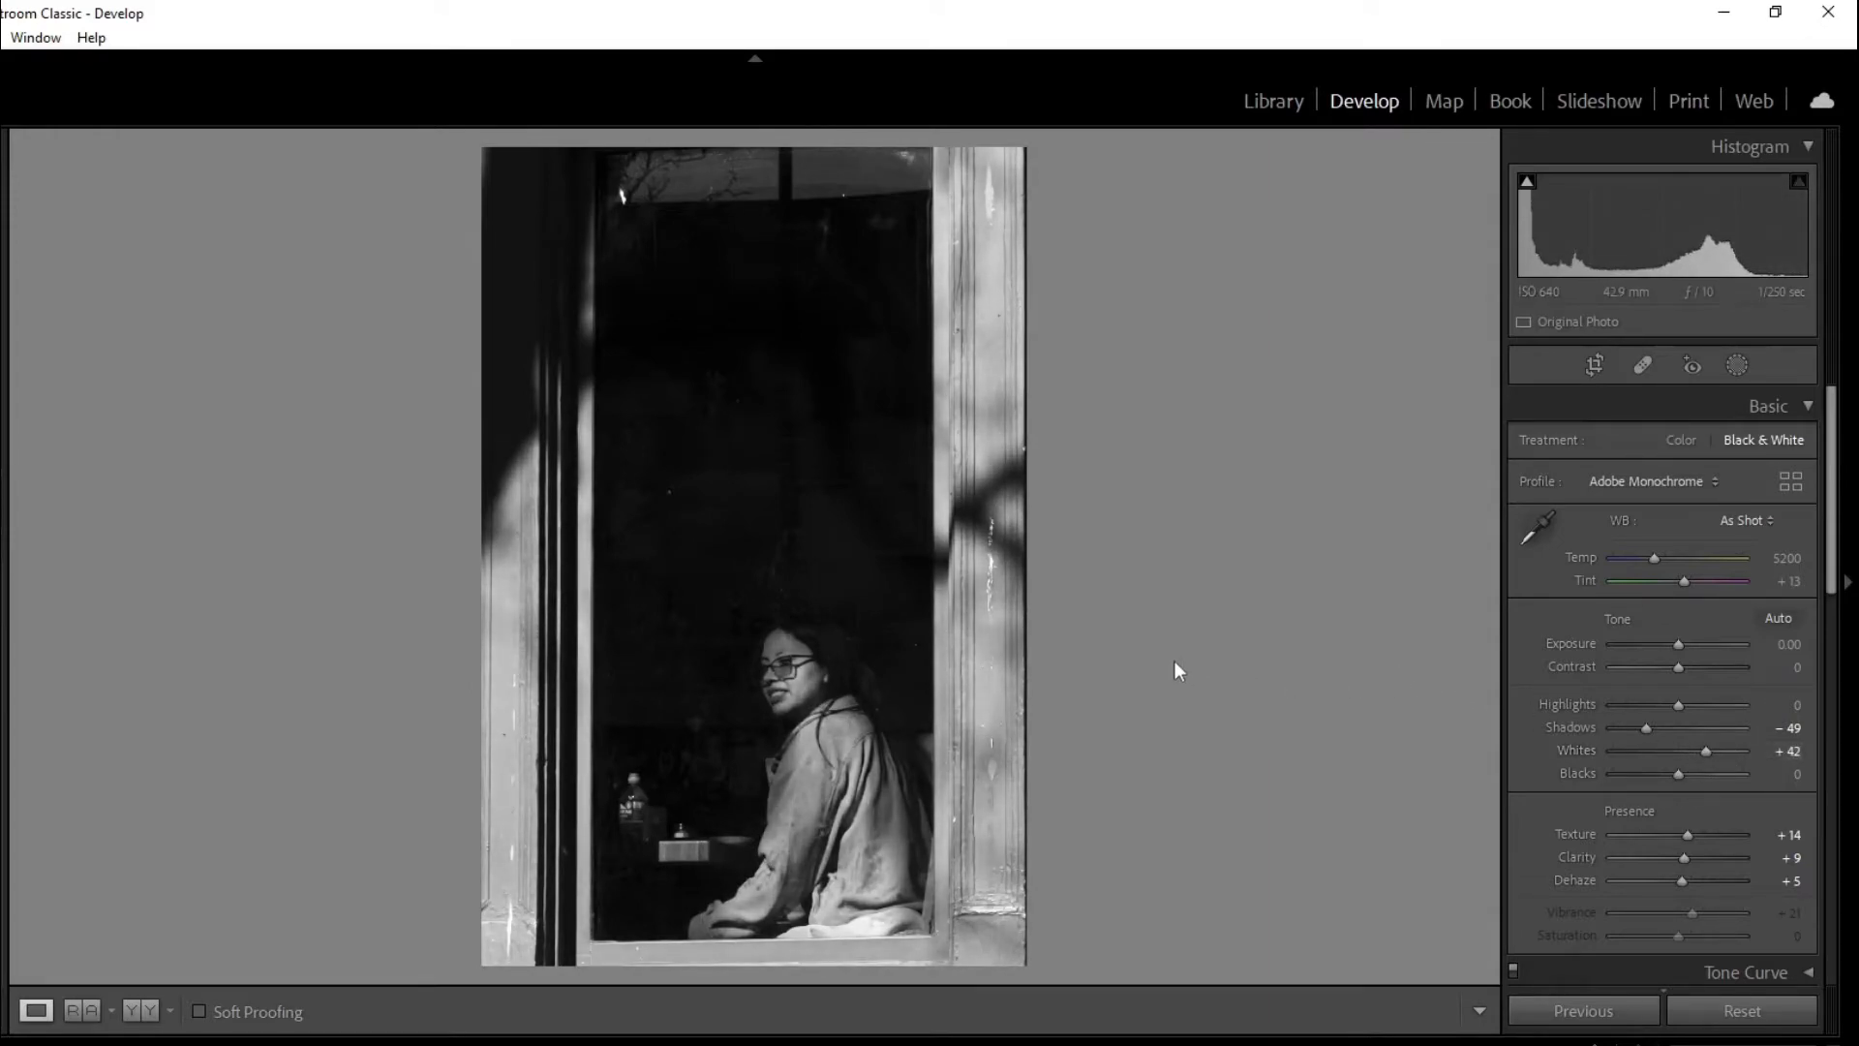
- Try a 4 x 5 / 8 x 10 crop around the woman in the window
{"action": "left_click", "coordinate": [1598, 364]}
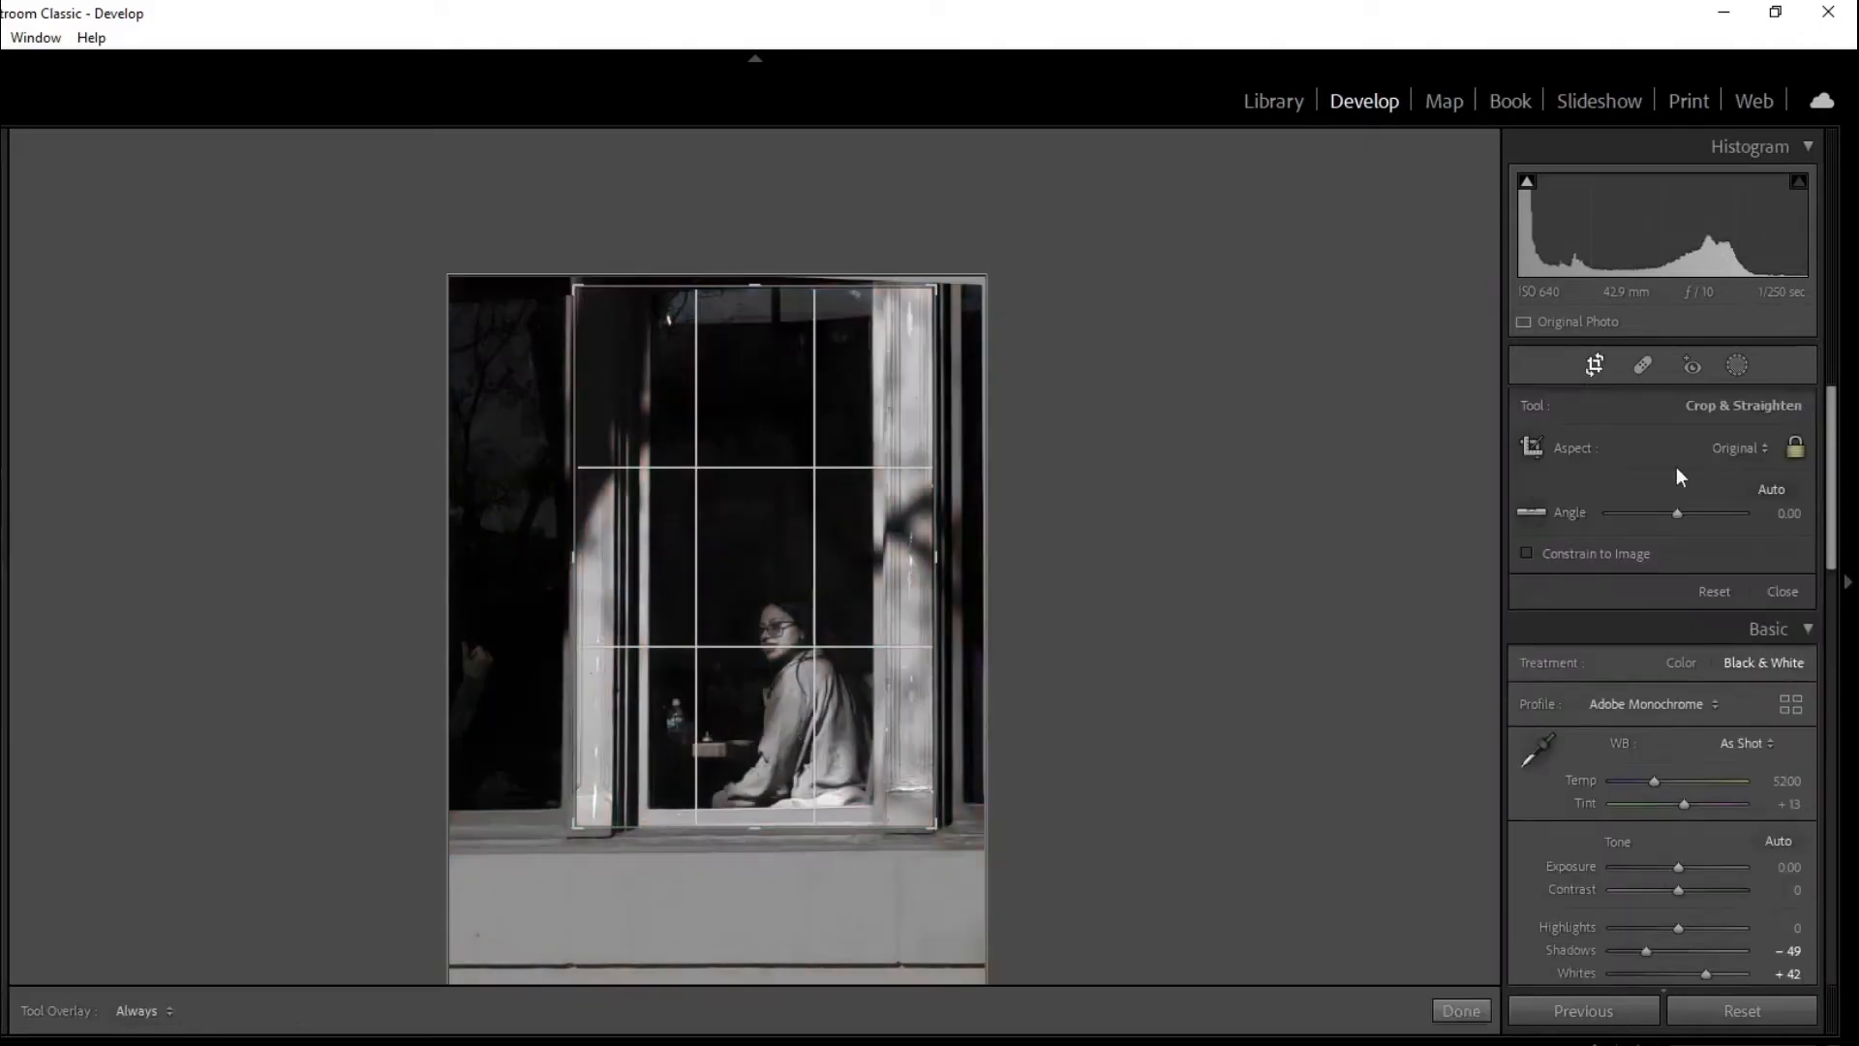
{"action": "left_click", "coordinate": [1724, 448]}
{"action": "left_click", "coordinate": [1604, 586]}
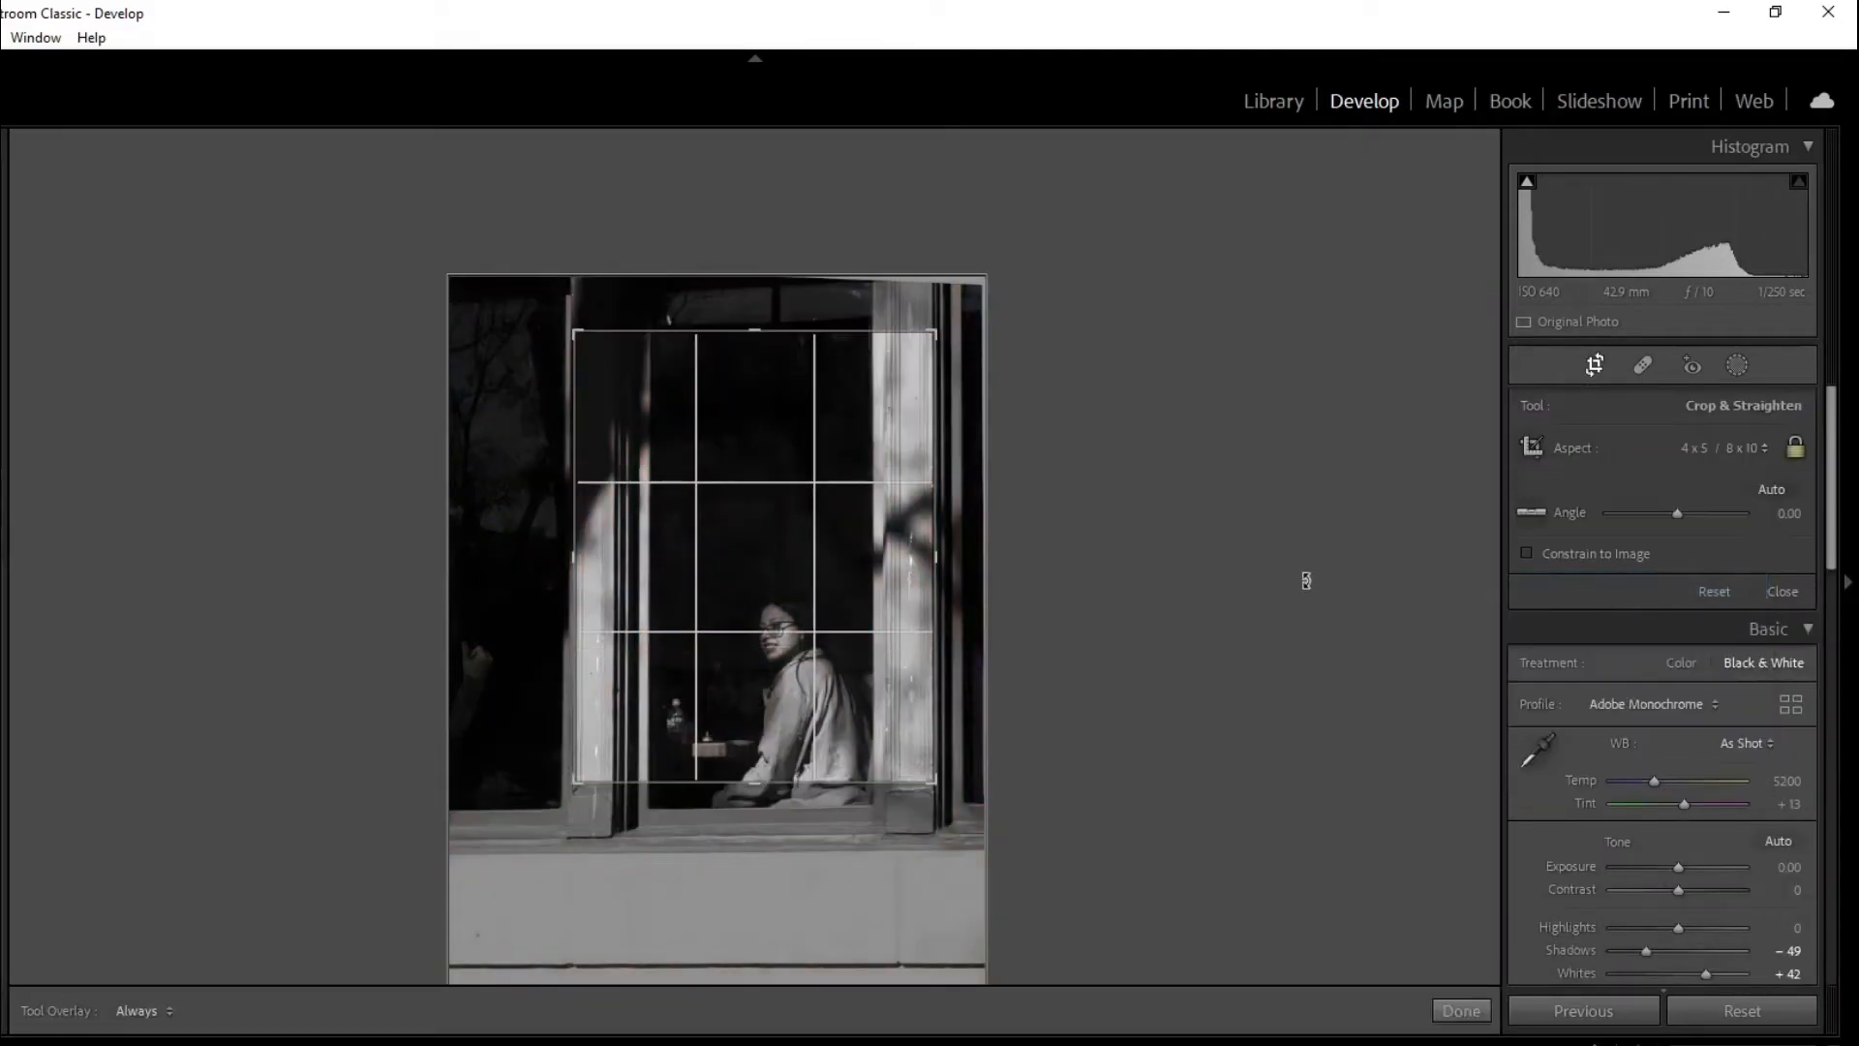
{"action": "left_click_drag", "start_coordinate": [863, 543], "coordinate": [872, 502]}
{"action": "key", "text": "Return"}
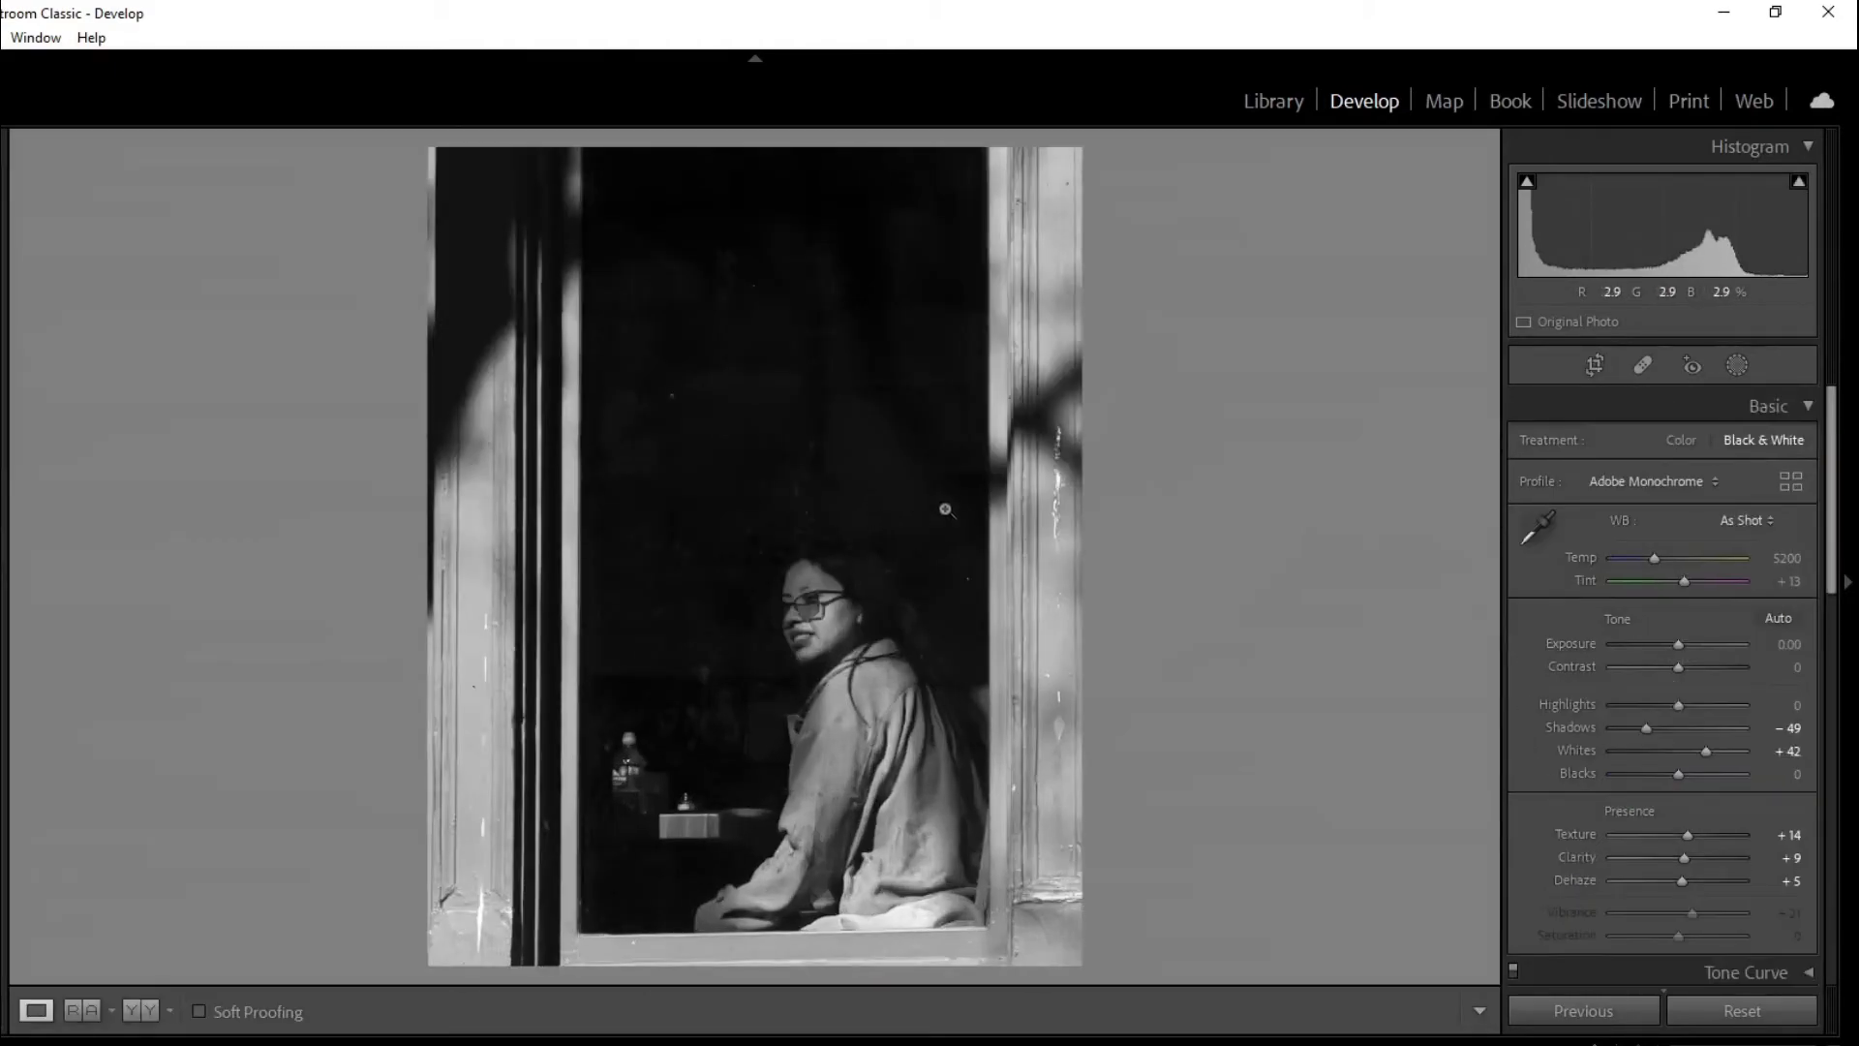
- Return the crop to the Original aspect, reframe it from the window's upper edge to its sill, and set Blacks to +2
{"action": "left_click", "coordinate": [1597, 366]}
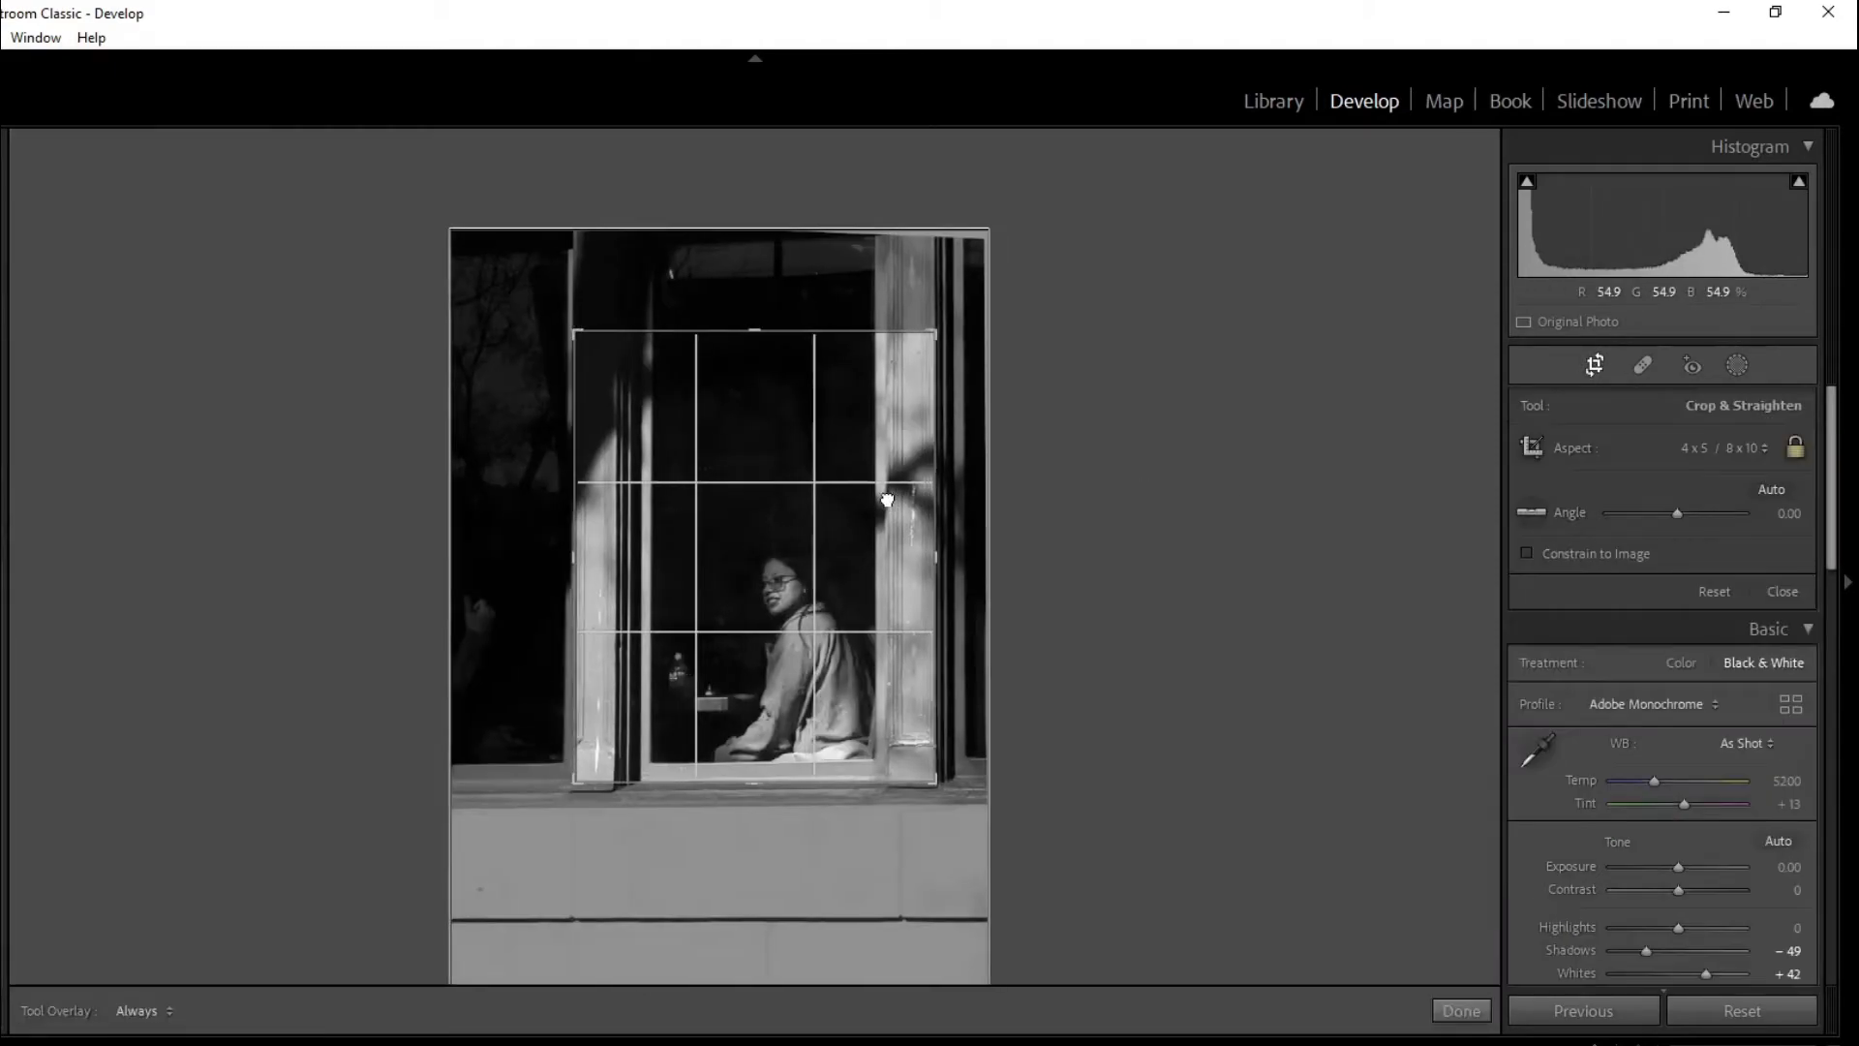
{"action": "left_click", "coordinate": [1698, 448]}
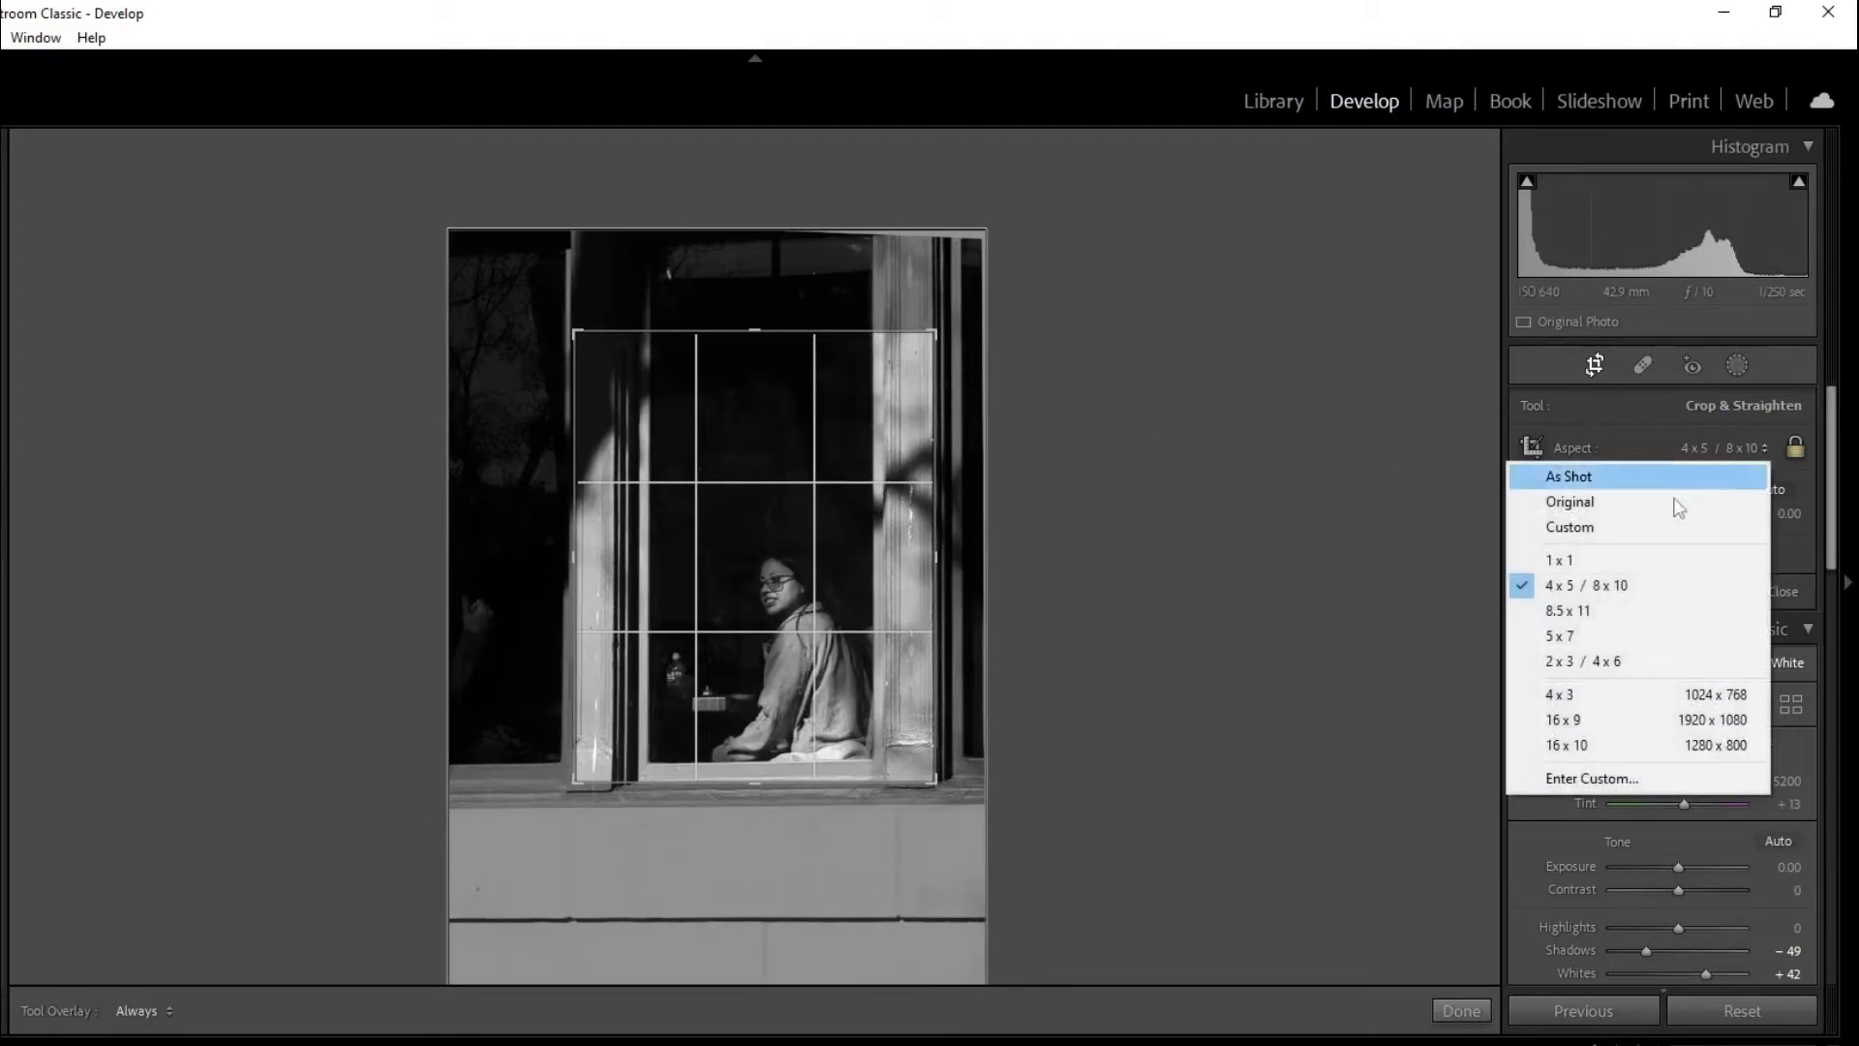
{"action": "left_click", "coordinate": [1635, 668]}
{"action": "left_click_drag", "start_coordinate": [906, 332], "coordinate": [935, 229]}
{"action": "left_click_drag", "start_coordinate": [887, 409], "coordinate": [910, 395]}
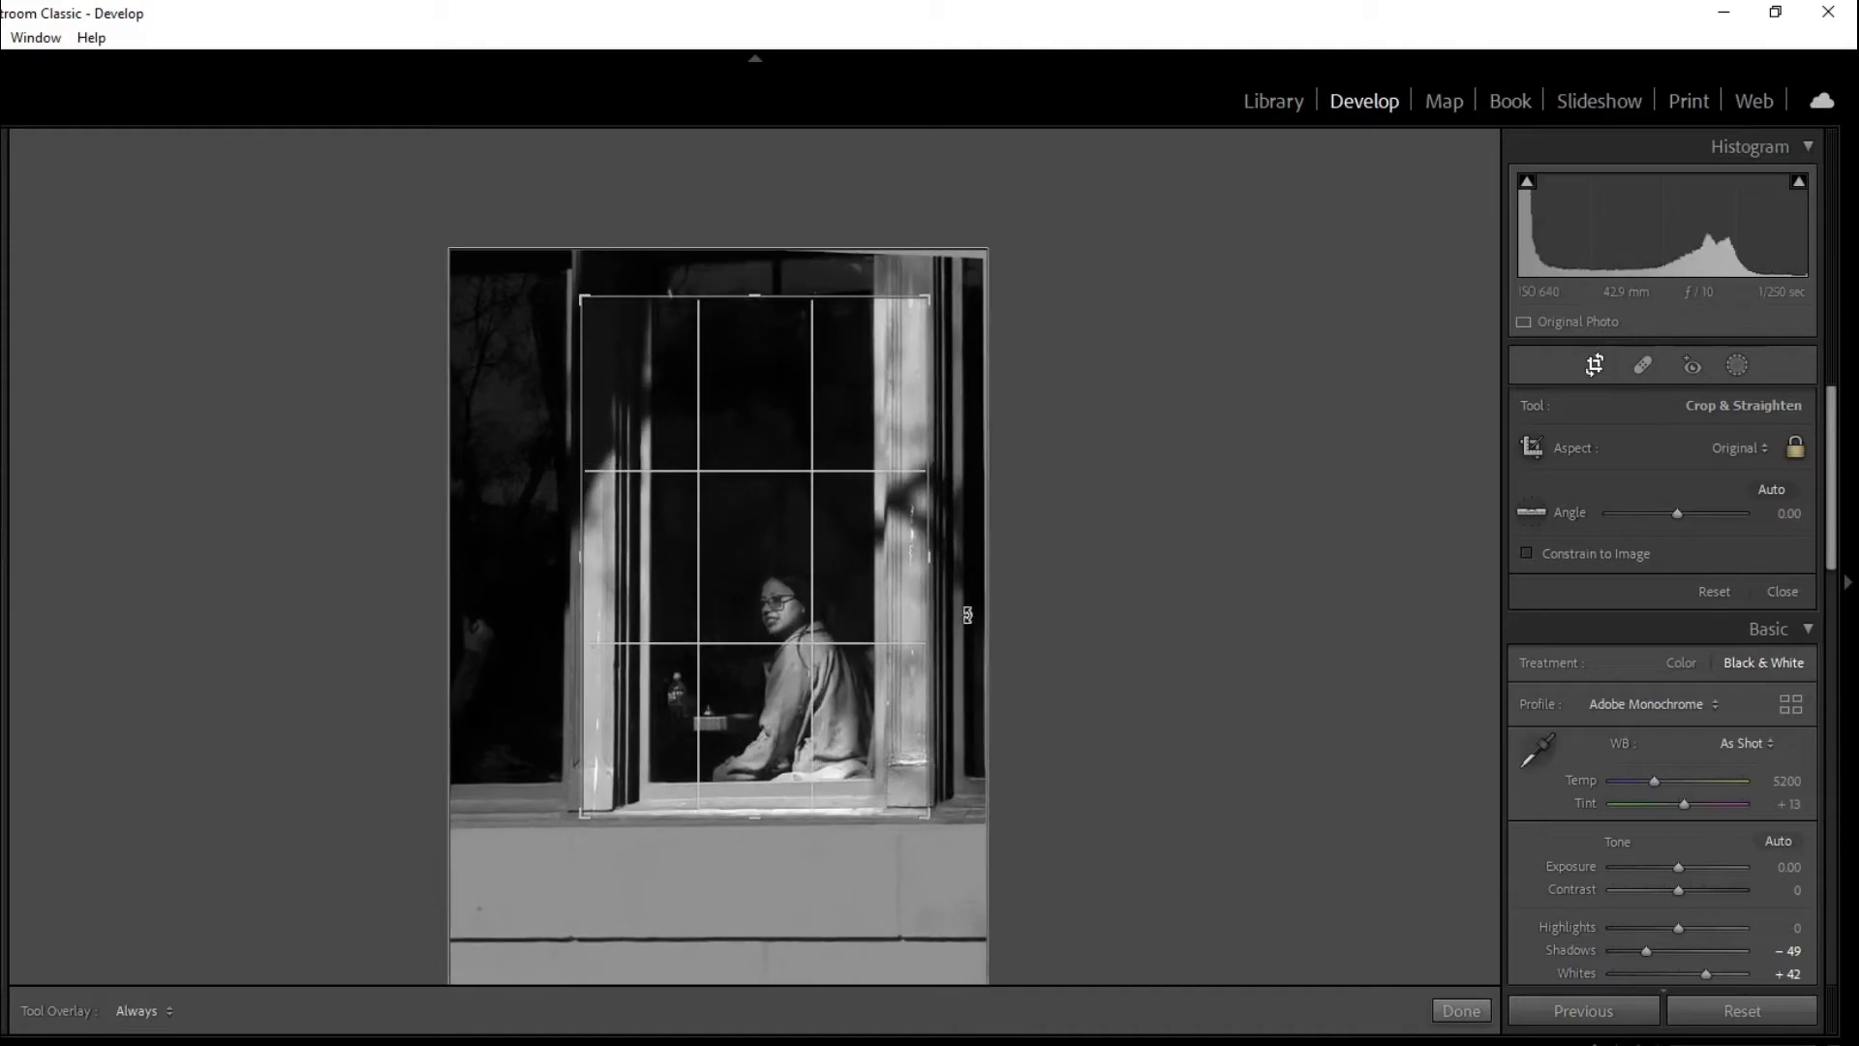
{"action": "left_click_drag", "start_coordinate": [717, 339], "coordinate": [748, 363]}
{"action": "key", "text": "Return"}
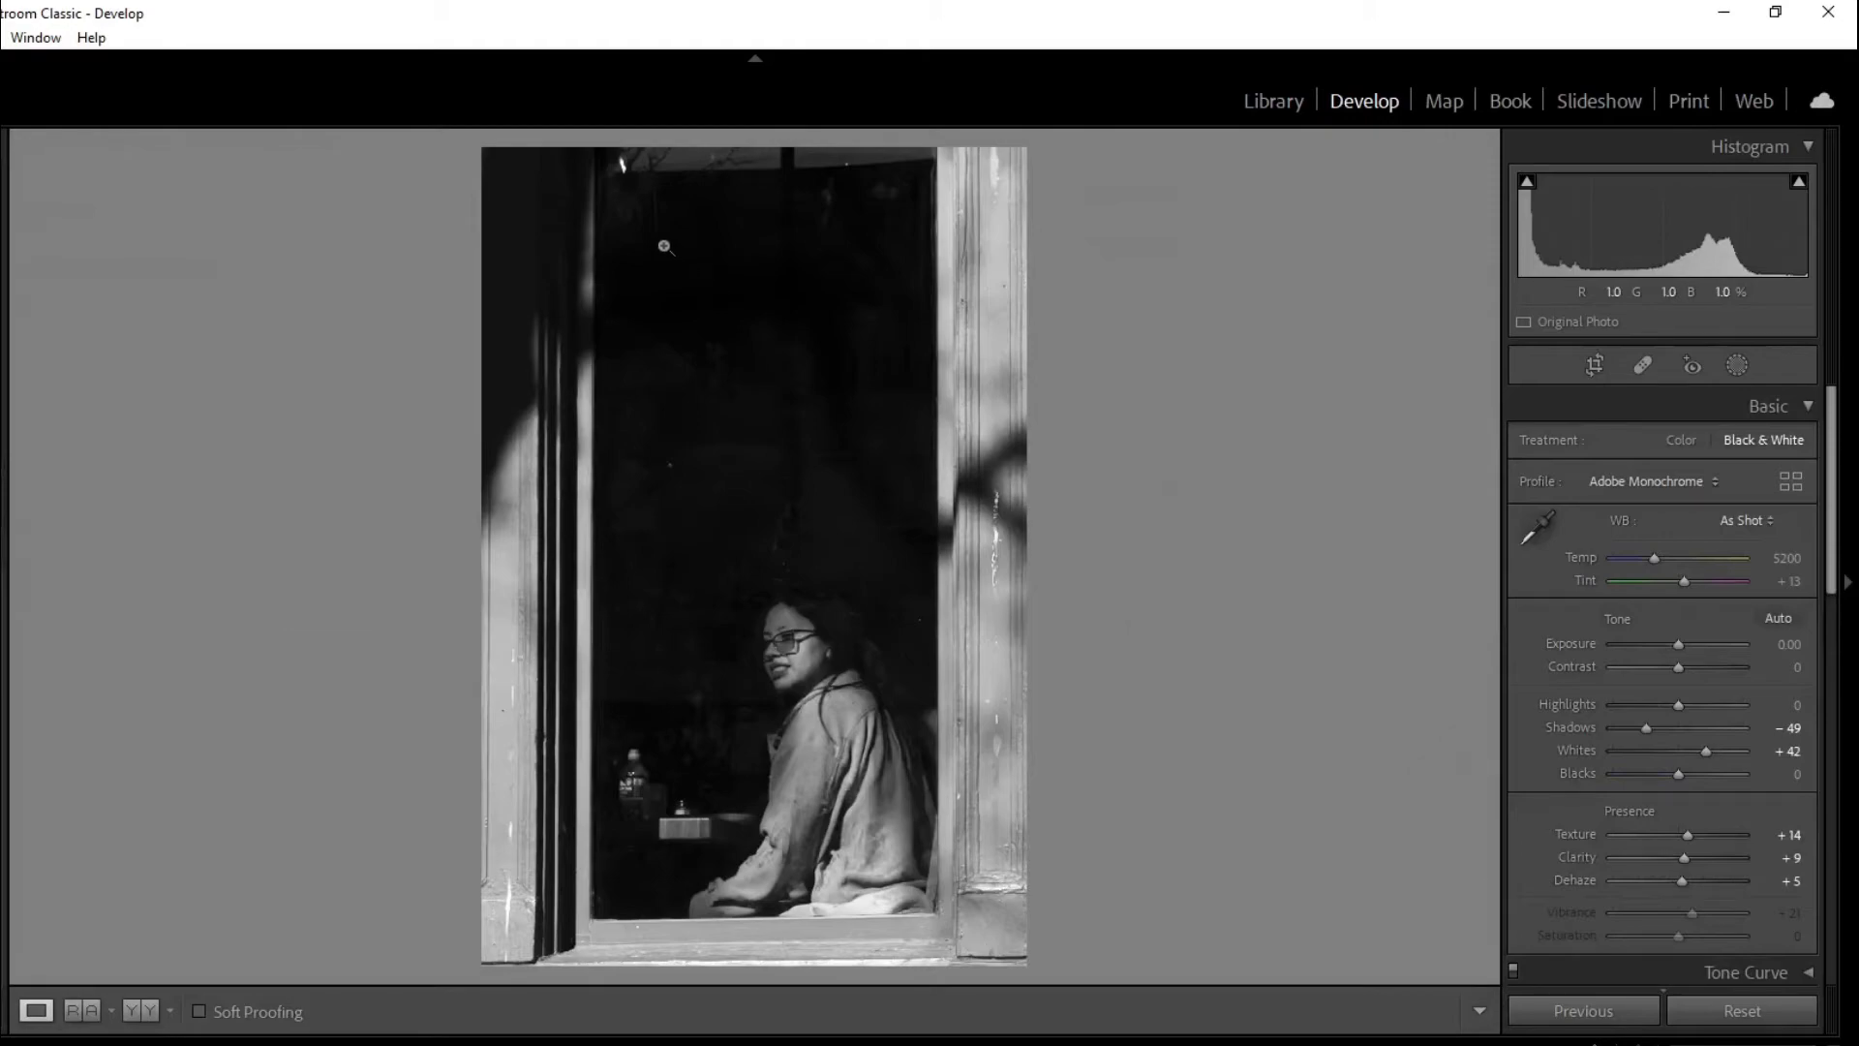
{"action": "left_click_drag", "start_coordinate": [1677, 776], "coordinate": [1679, 779]}
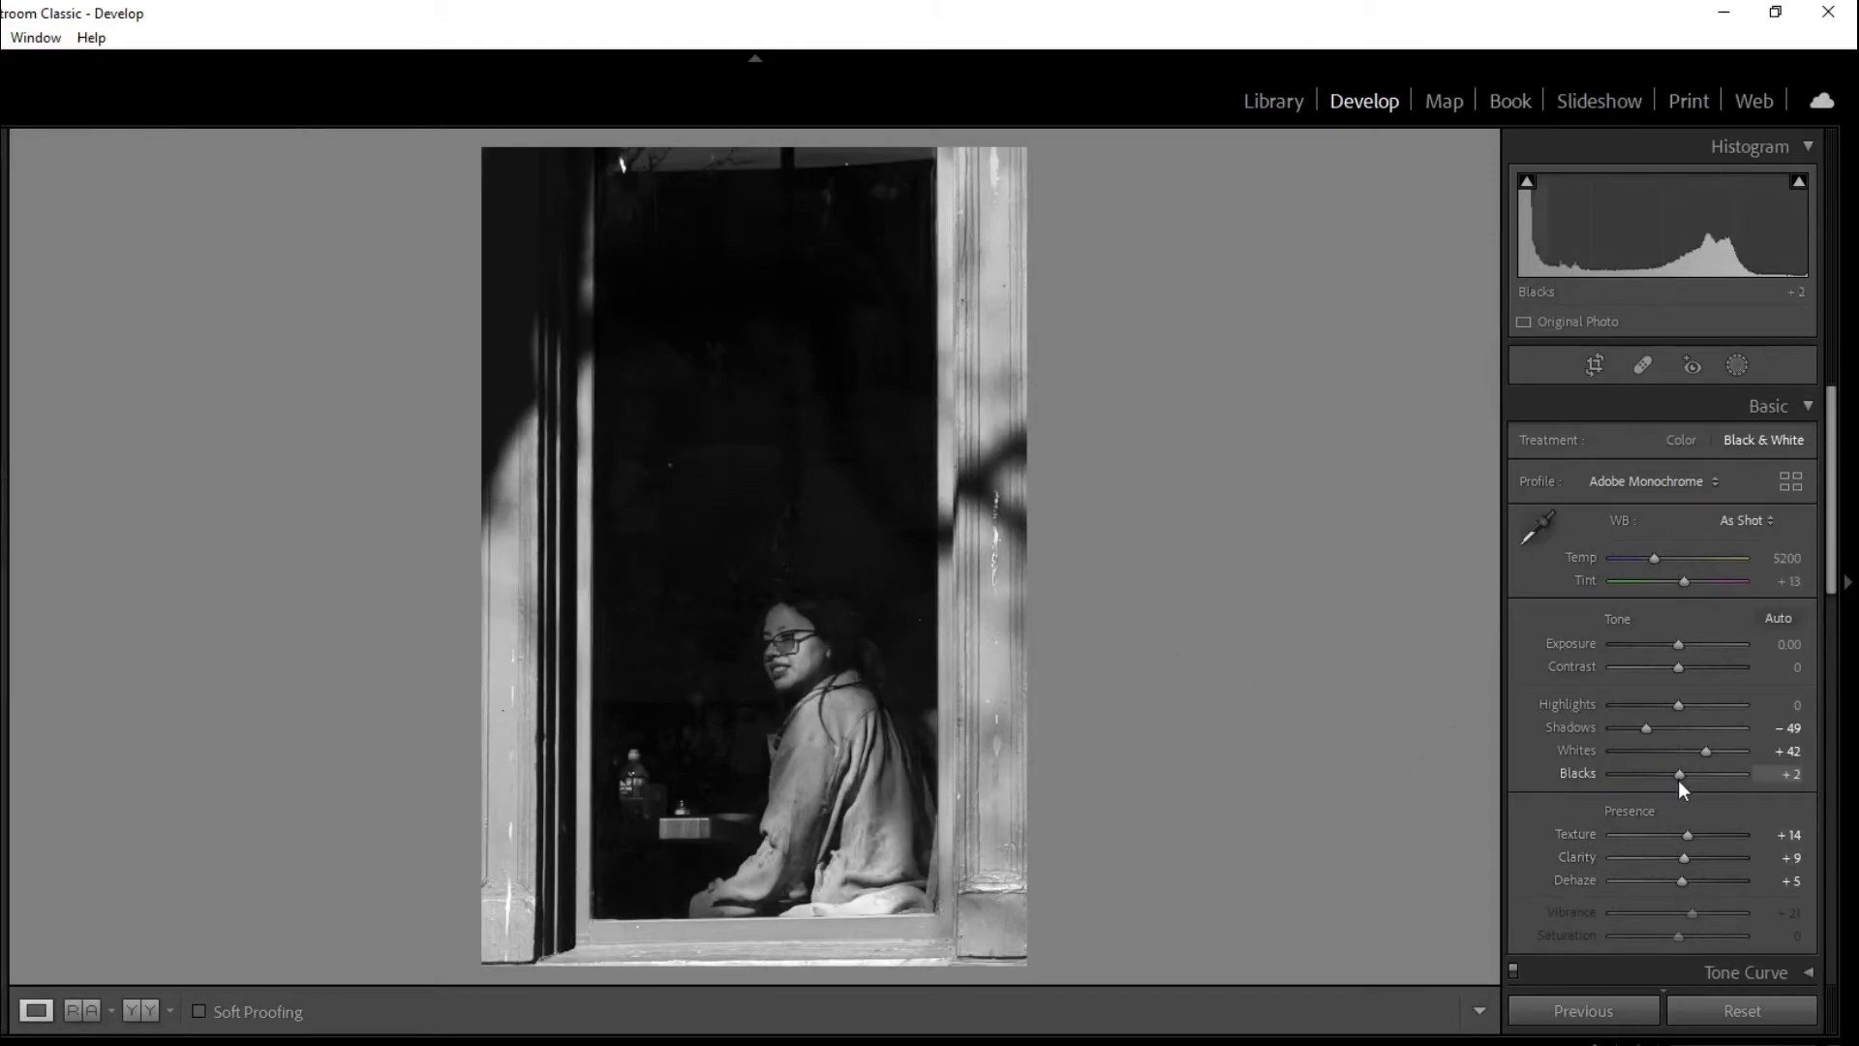
- Open the photo of the person in the teal suit, crop it to the torso and gloved hands, and rotate it to -2.08
{"action": "key", "text": "Right"}
{"action": "key", "text": "Right"}
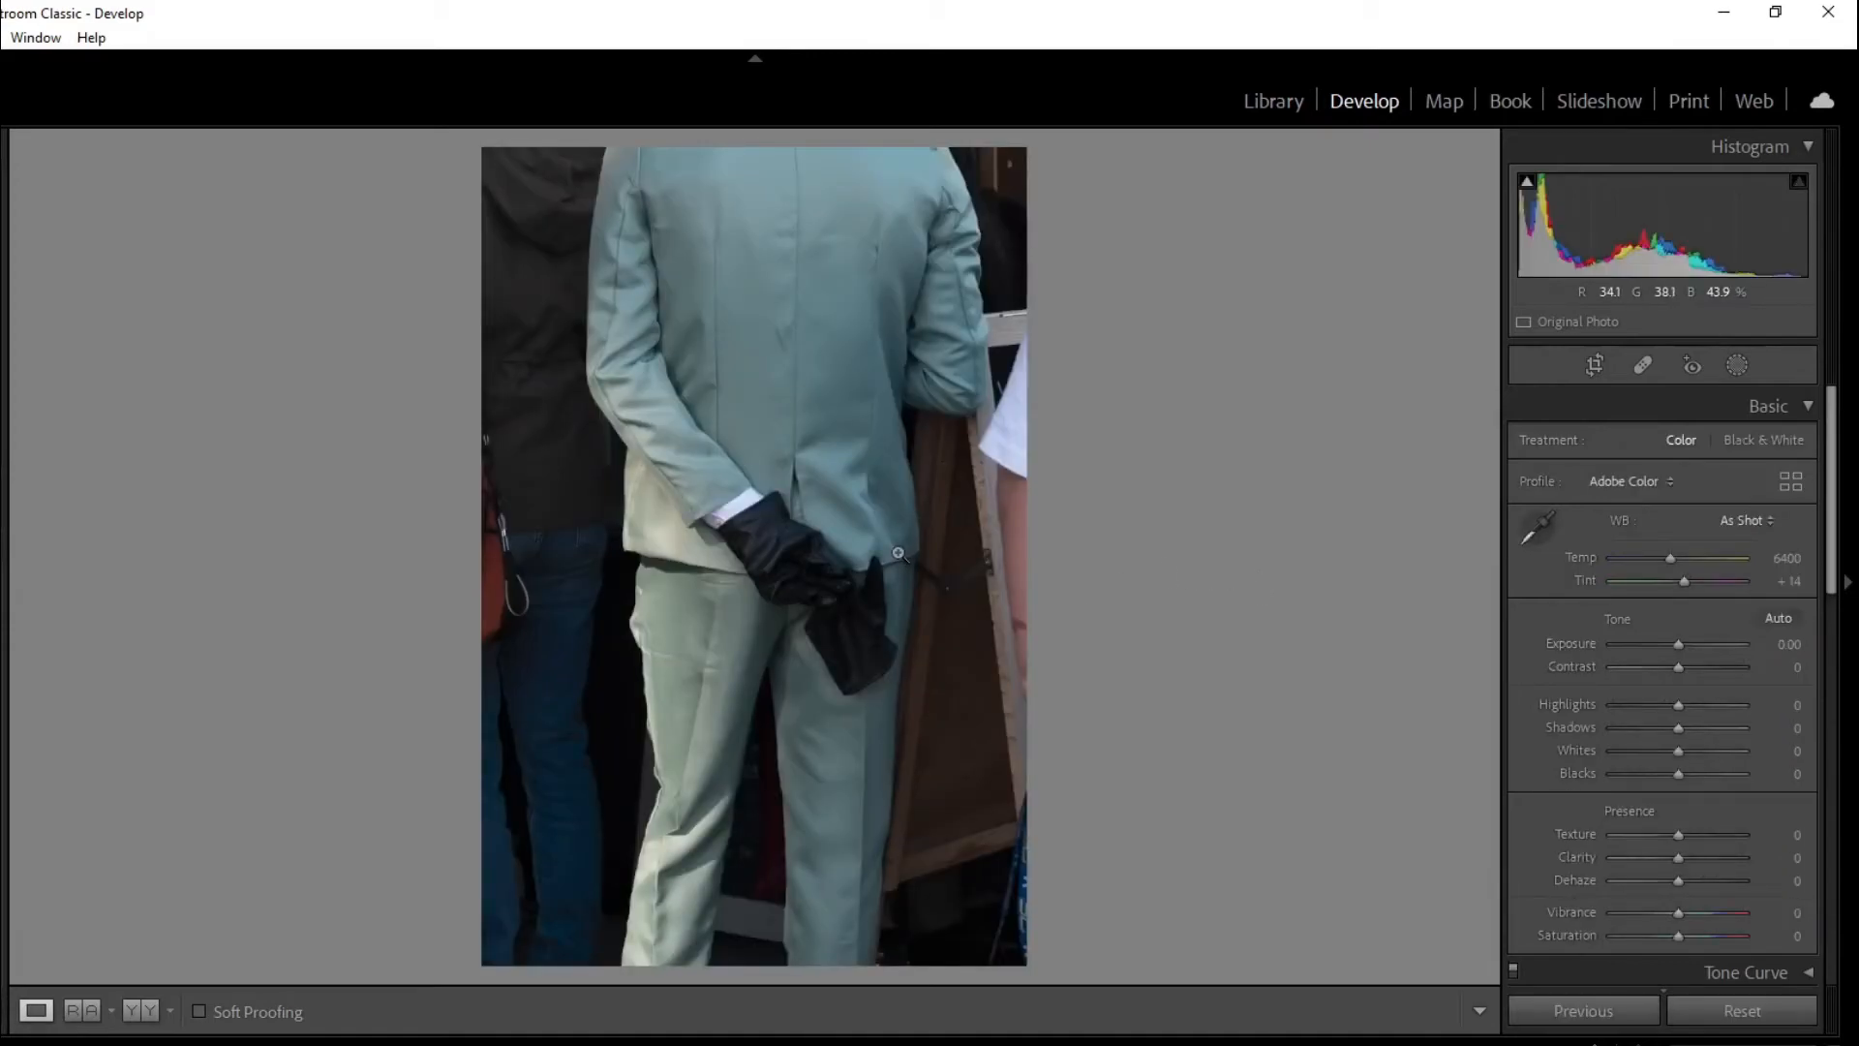
{"action": "left_click", "coordinate": [1598, 374]}
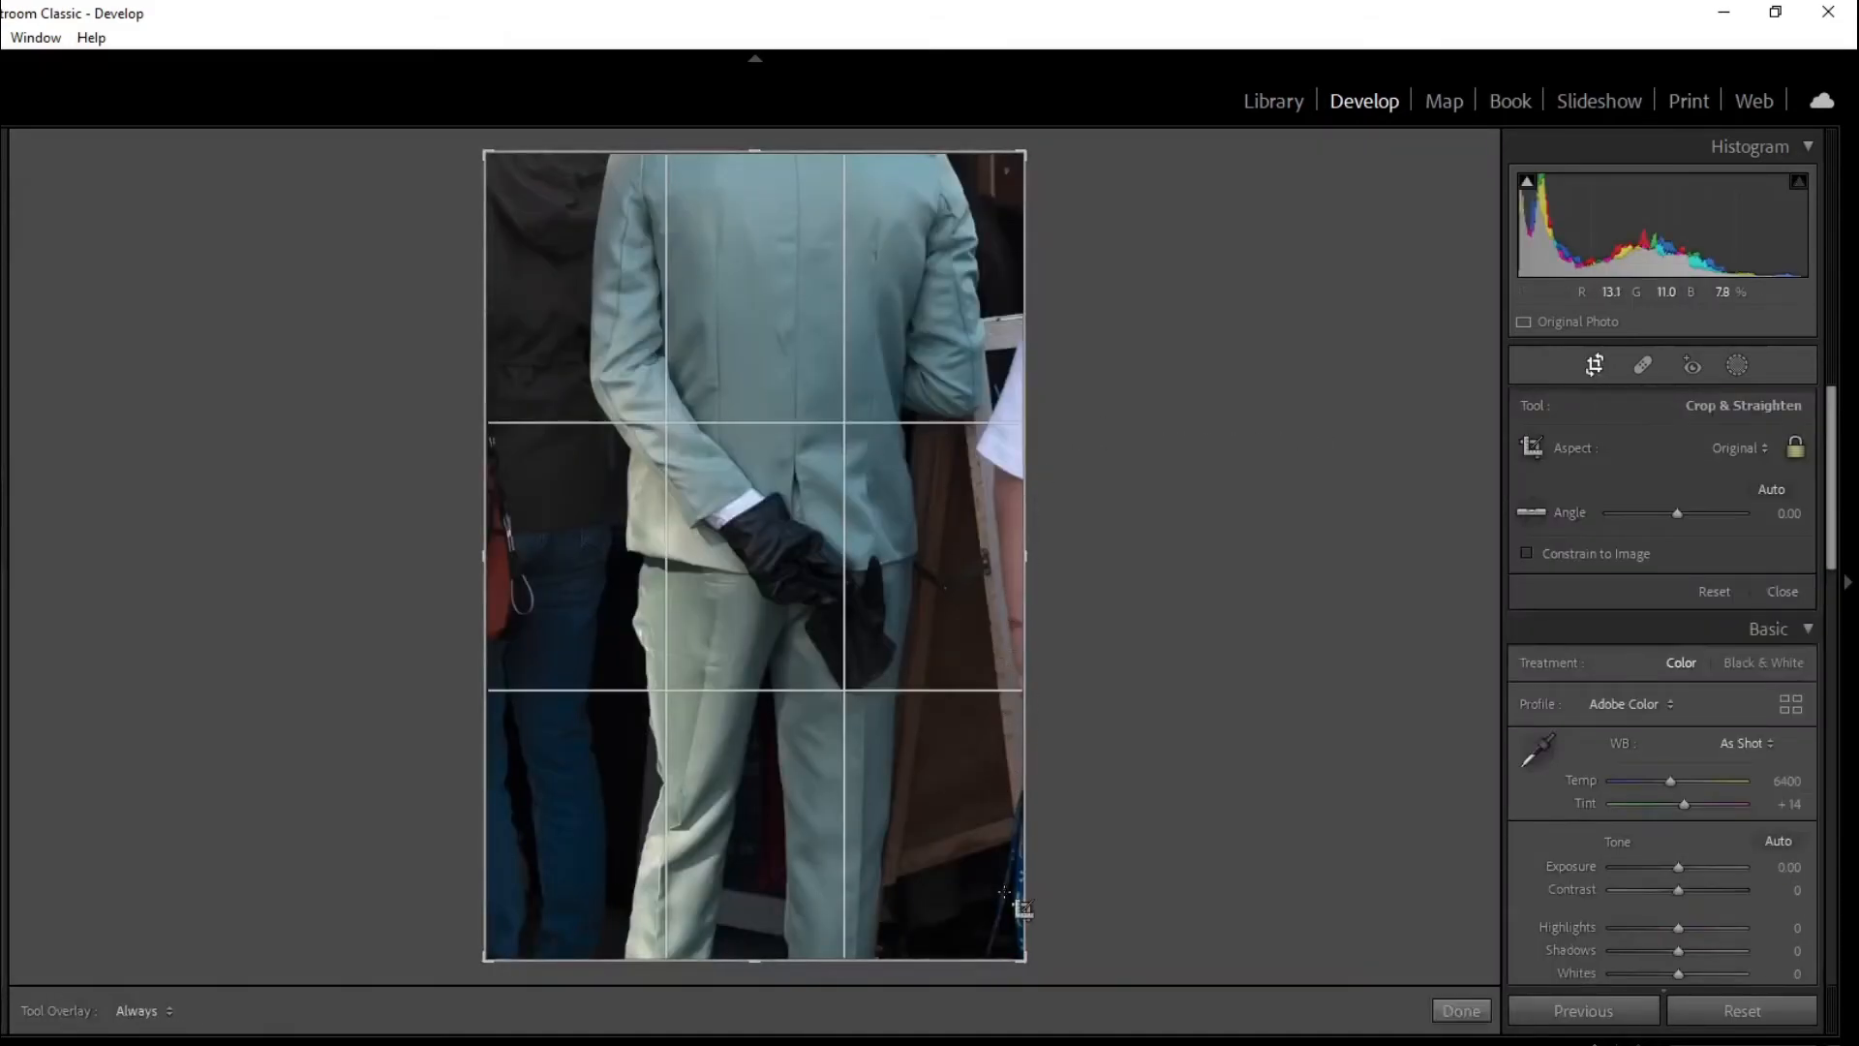
{"action": "left_click_drag", "start_coordinate": [1024, 901], "coordinate": [939, 829]}
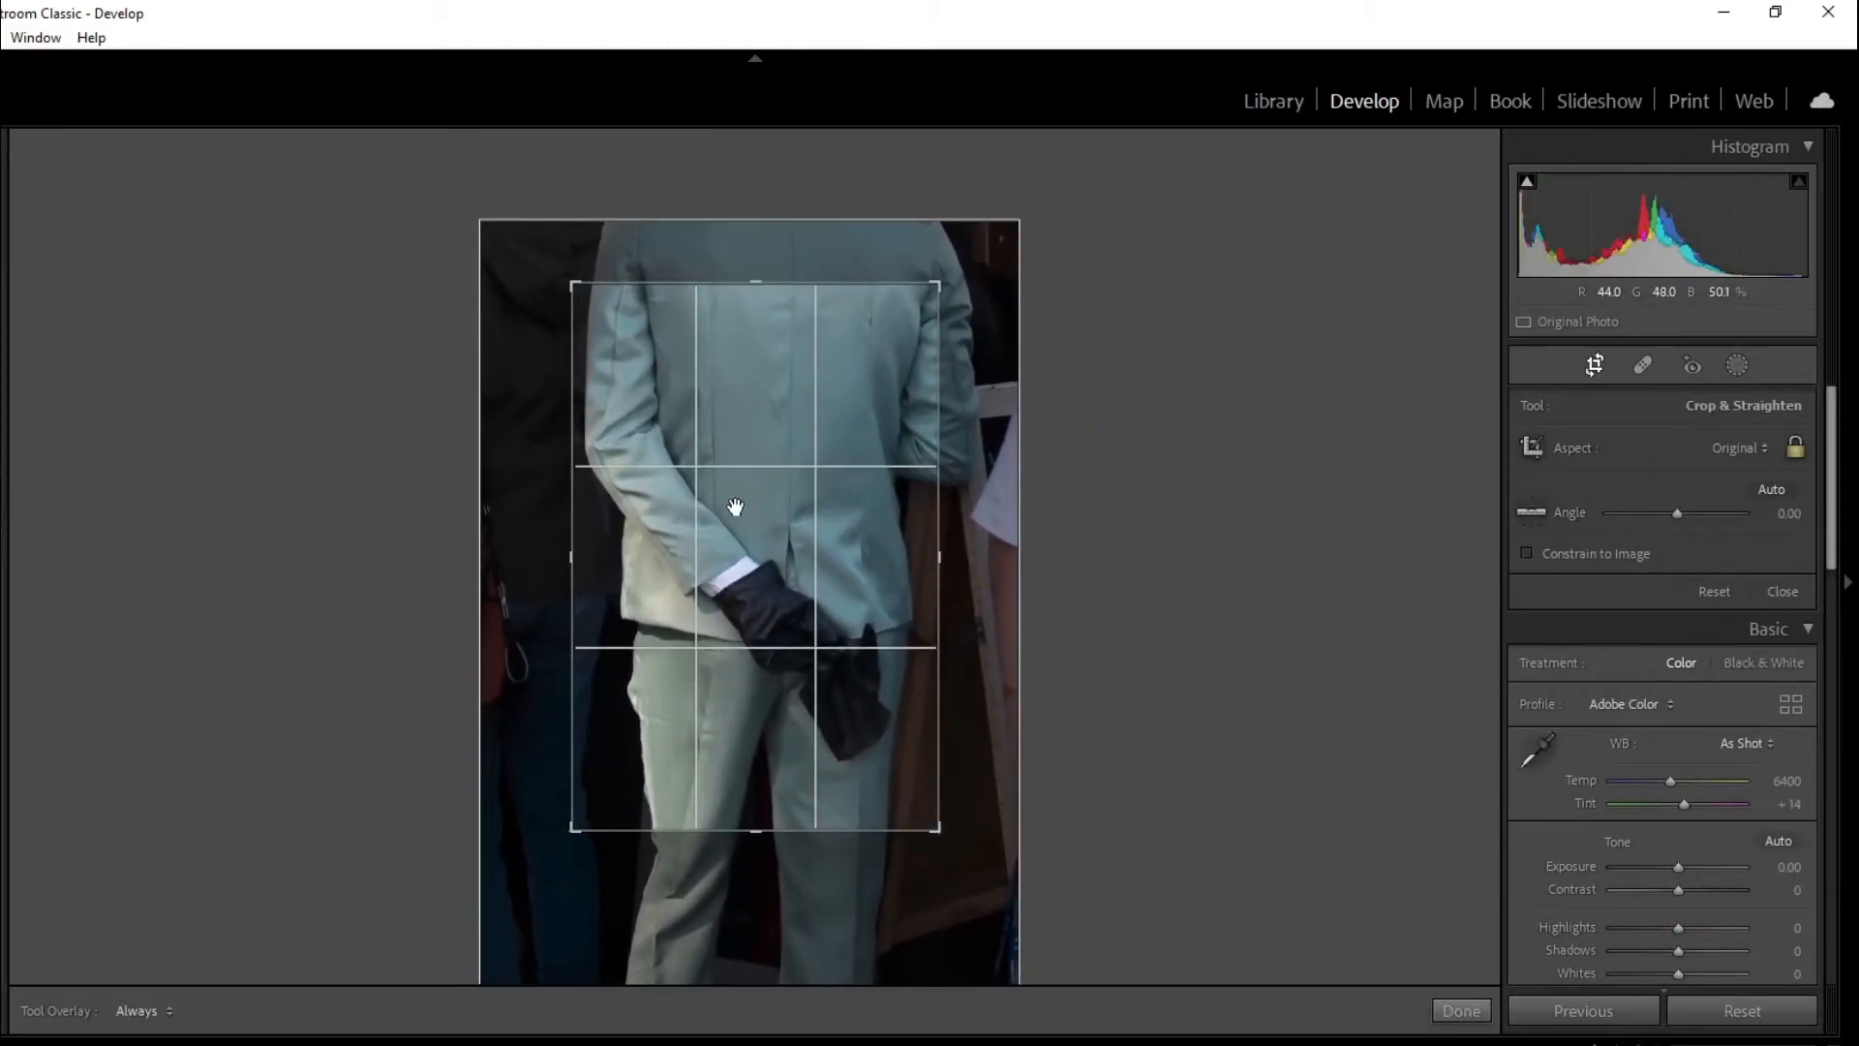
{"action": "left_click_drag", "start_coordinate": [735, 506], "coordinate": [736, 525]}
{"action": "left_click_drag", "start_coordinate": [1002, 606], "coordinate": [1001, 596]}
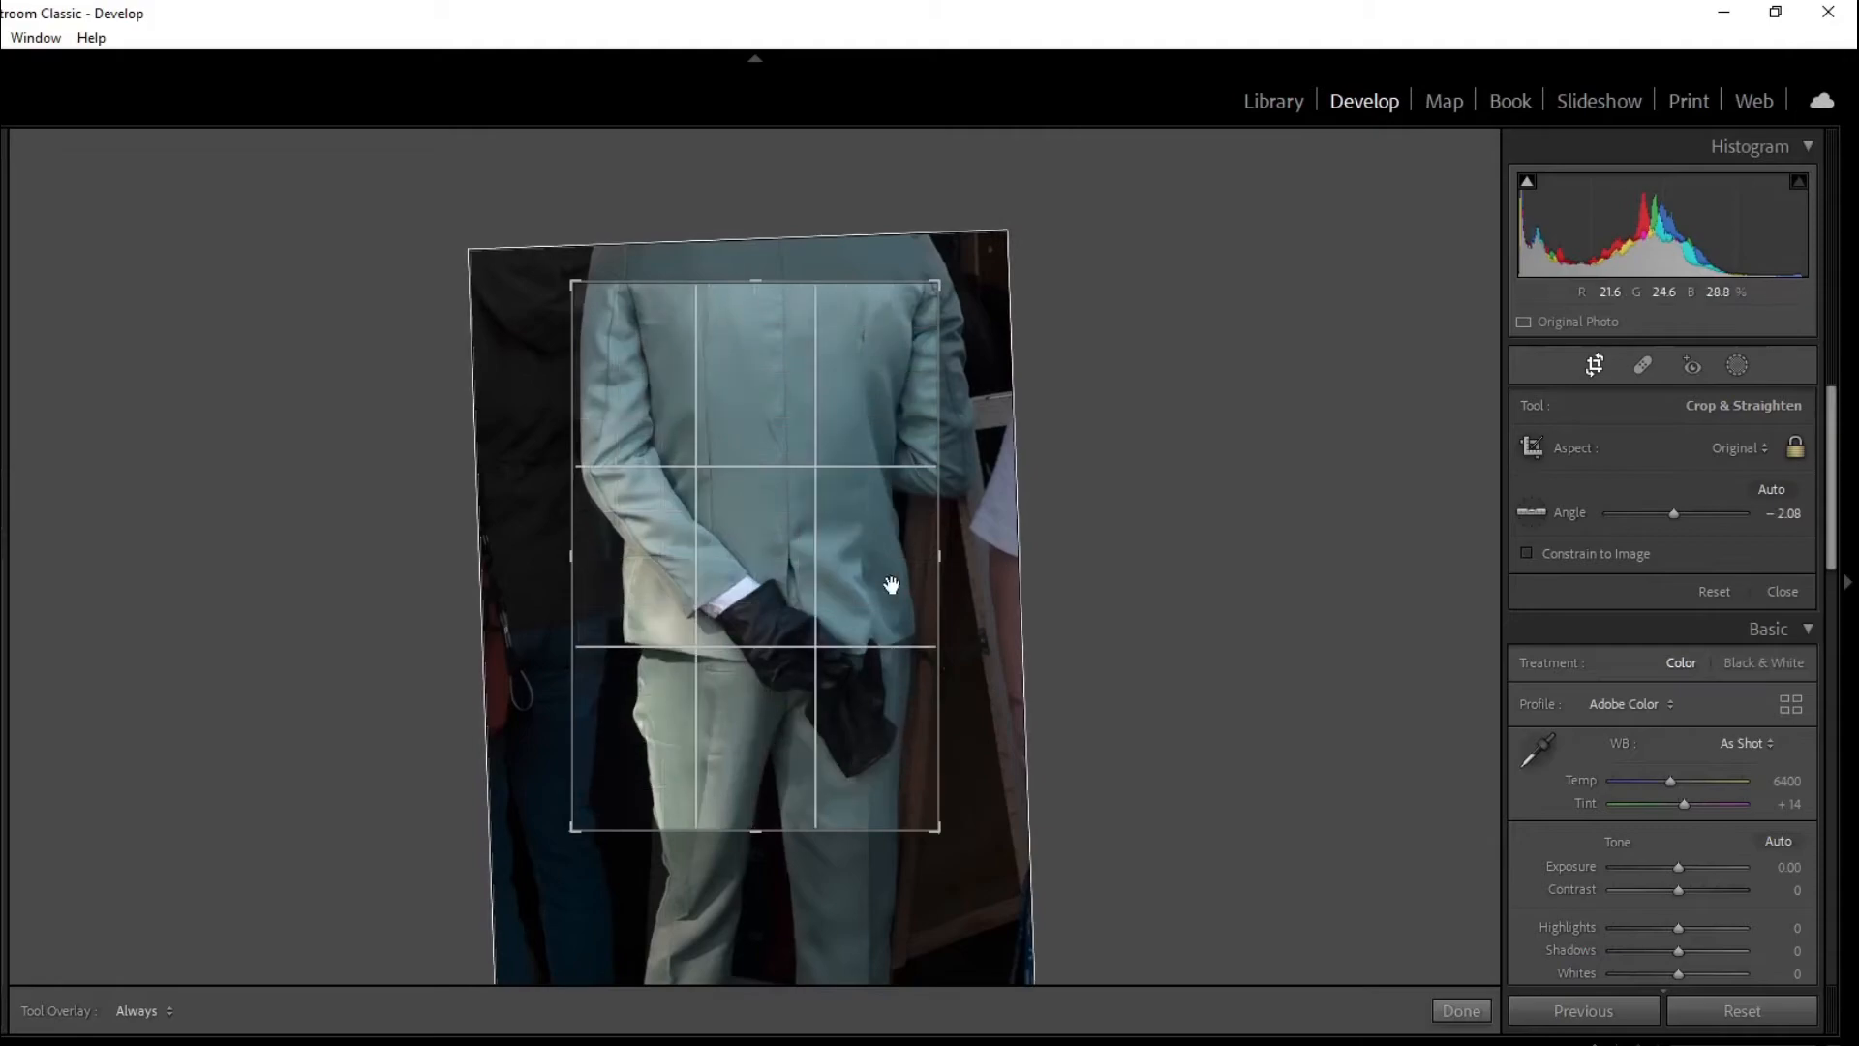
{"action": "key", "text": "Return"}
- Set Texture to +23, Vibrance to +26 and Shadows to +11 for the teal suit photo
{"action": "left_click", "coordinate": [1694, 834]}
{"action": "left_click", "coordinate": [1690, 909]}
{"action": "left_click_drag", "start_coordinate": [1690, 909], "coordinate": [1697, 910]}
{"action": "left_click", "coordinate": [1711, 728]}
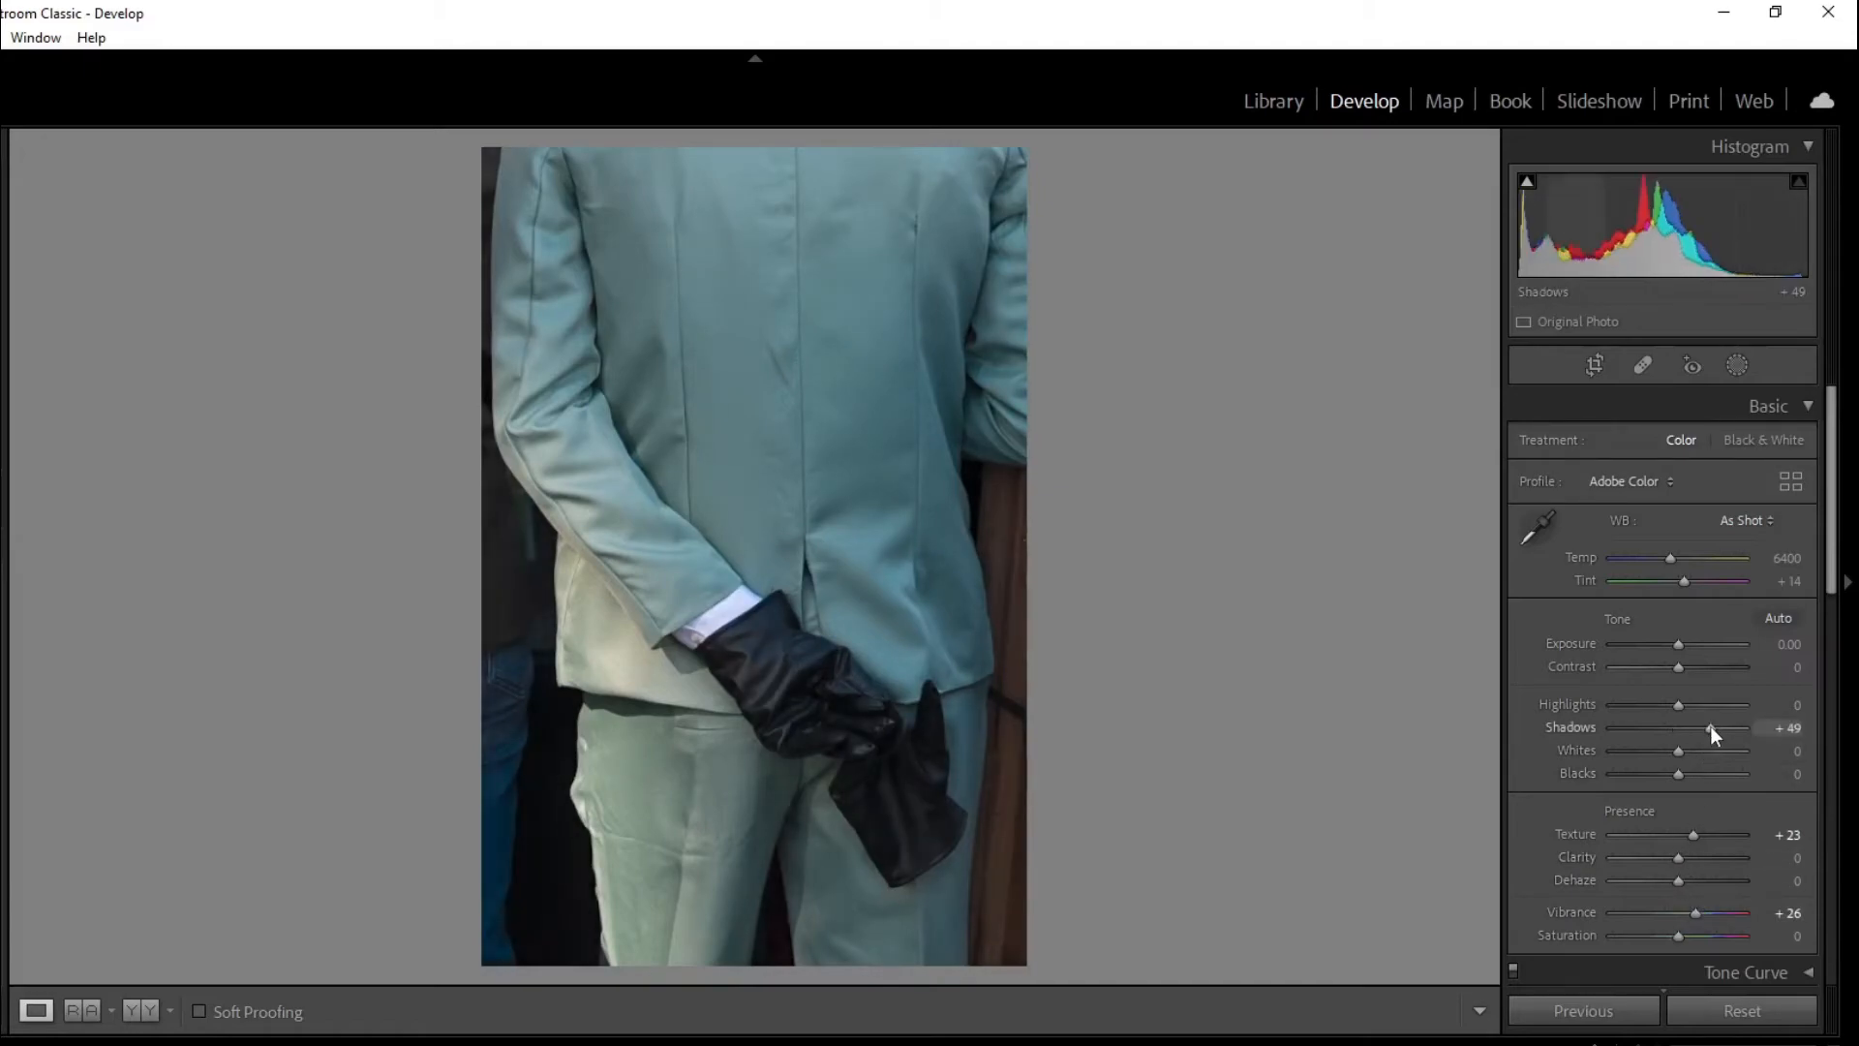
{"action": "left_click", "coordinate": [1686, 728]}
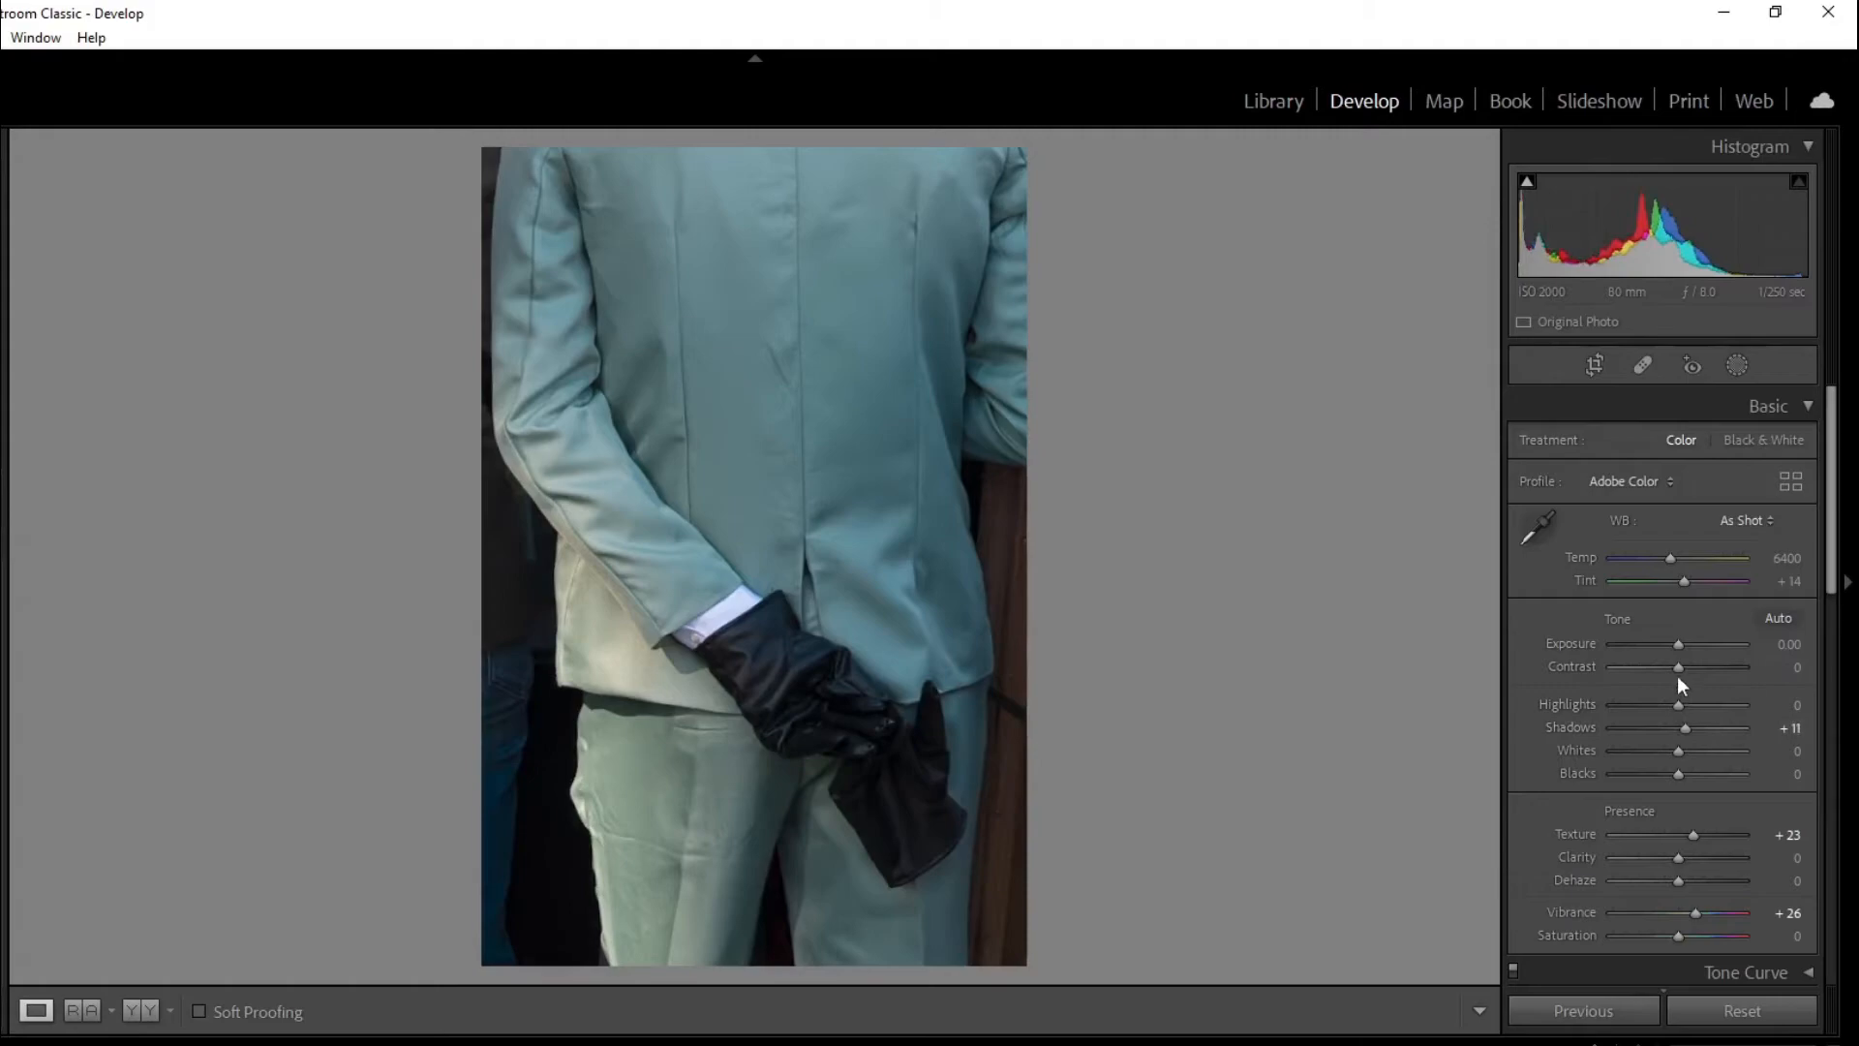
- Set Exposure to +0.35, Clarity to +11 and Dehaze to +9, and go on to the photo of the cat drawn on a window
{"action": "left_click_drag", "start_coordinate": [1676, 643], "coordinate": [1682, 644]}
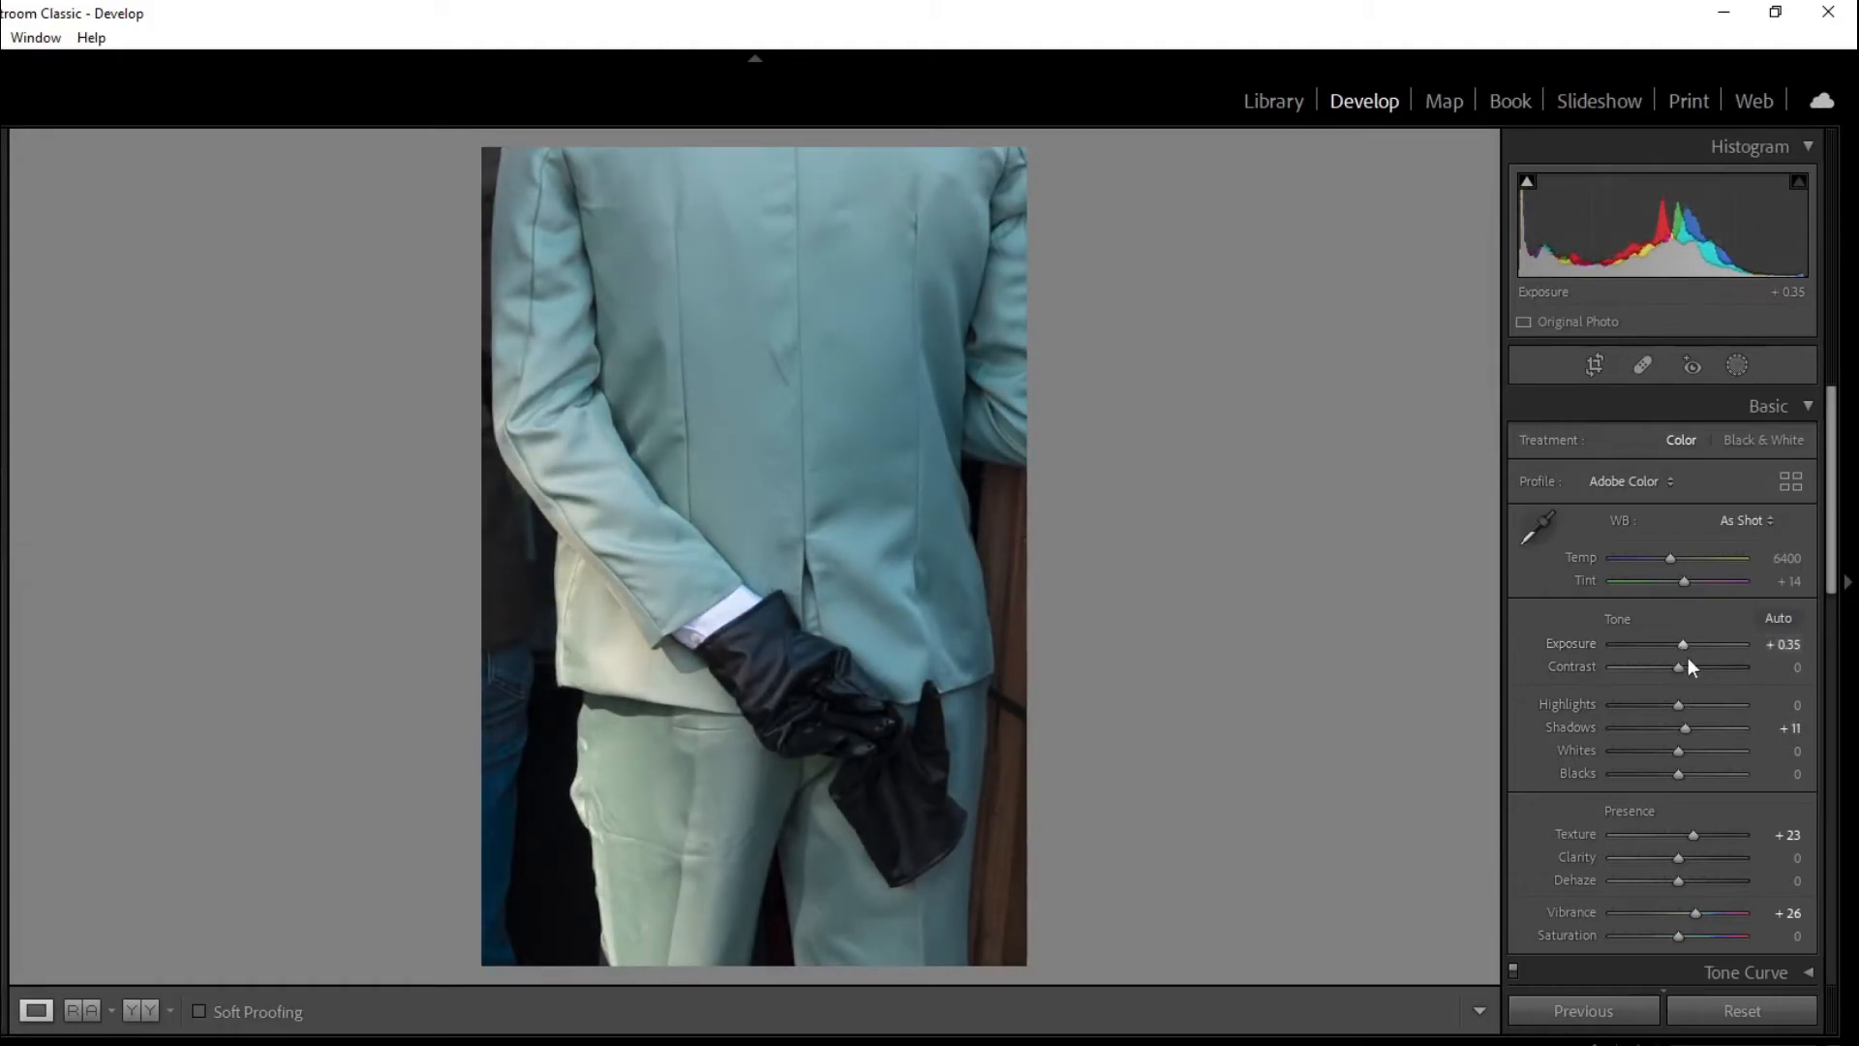
{"action": "left_click", "coordinate": [1688, 858]}
{"action": "left_click", "coordinate": [1689, 858]}
{"action": "left_click_drag", "start_coordinate": [1683, 880], "coordinate": [1687, 874]}
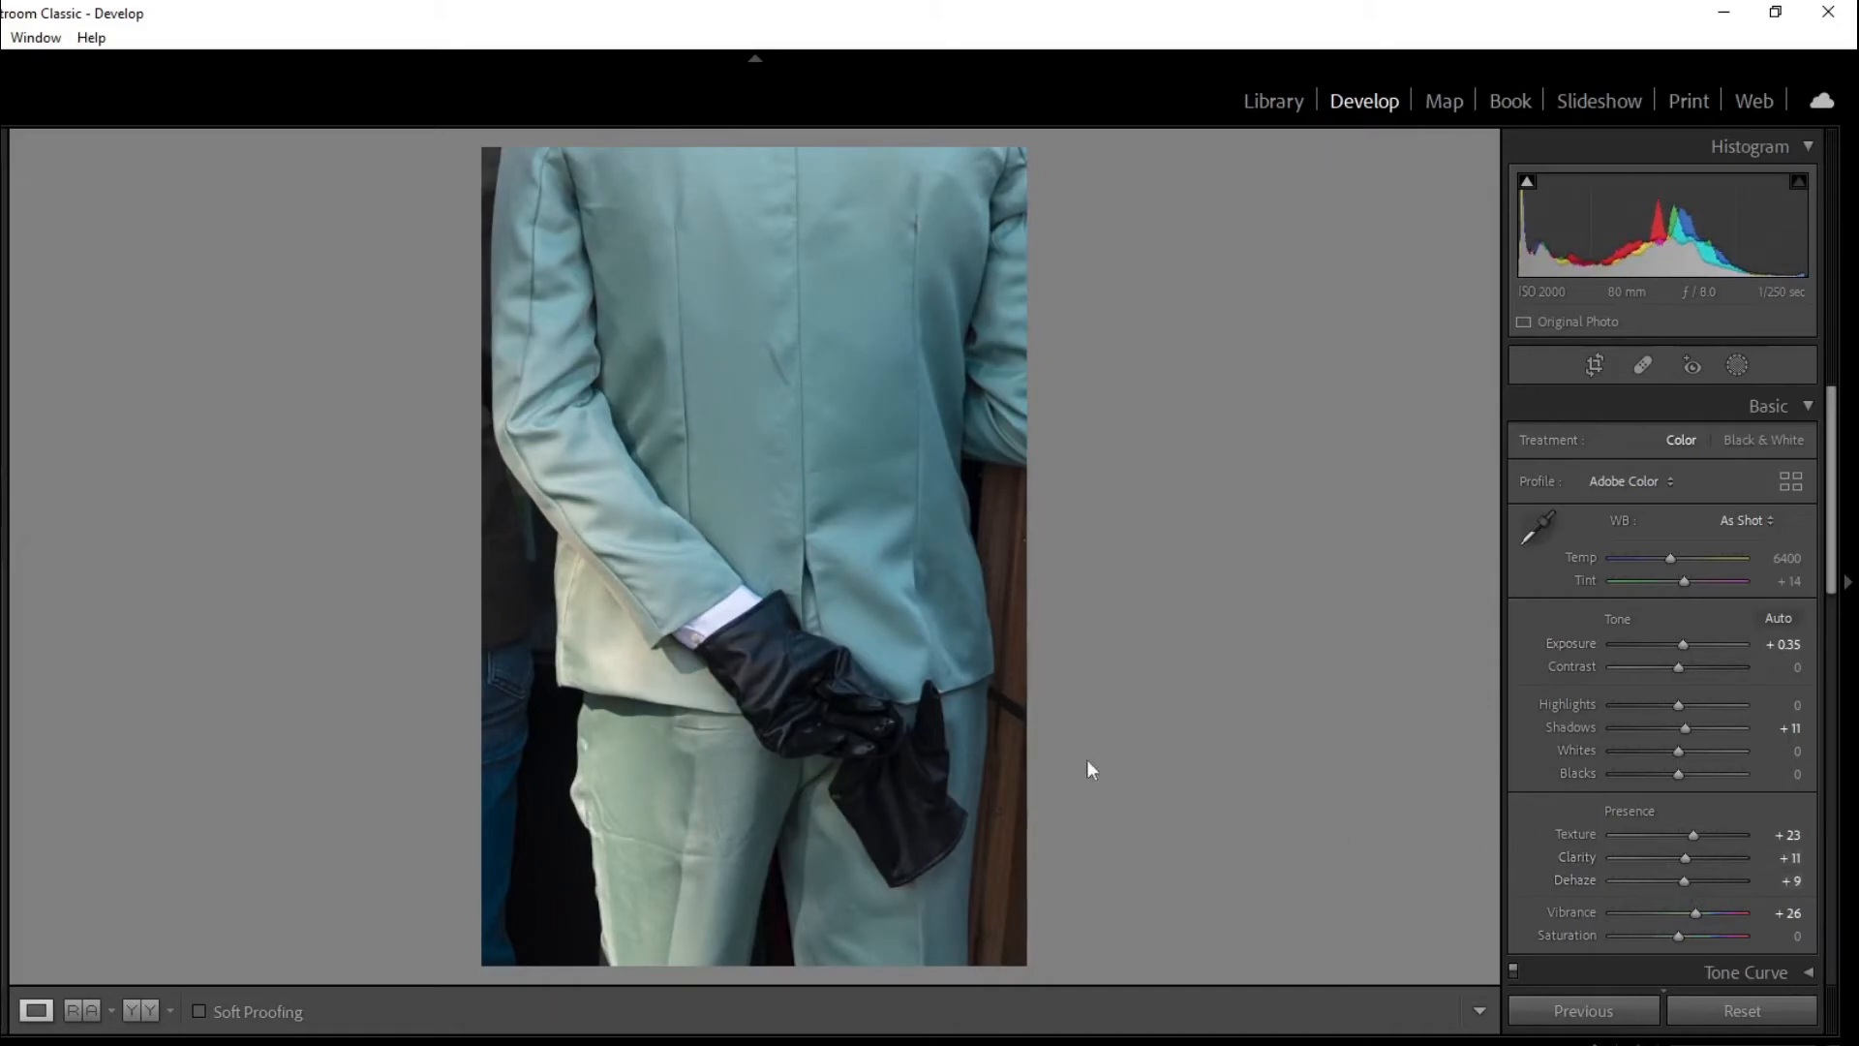
{"action": "key", "text": "Right"}
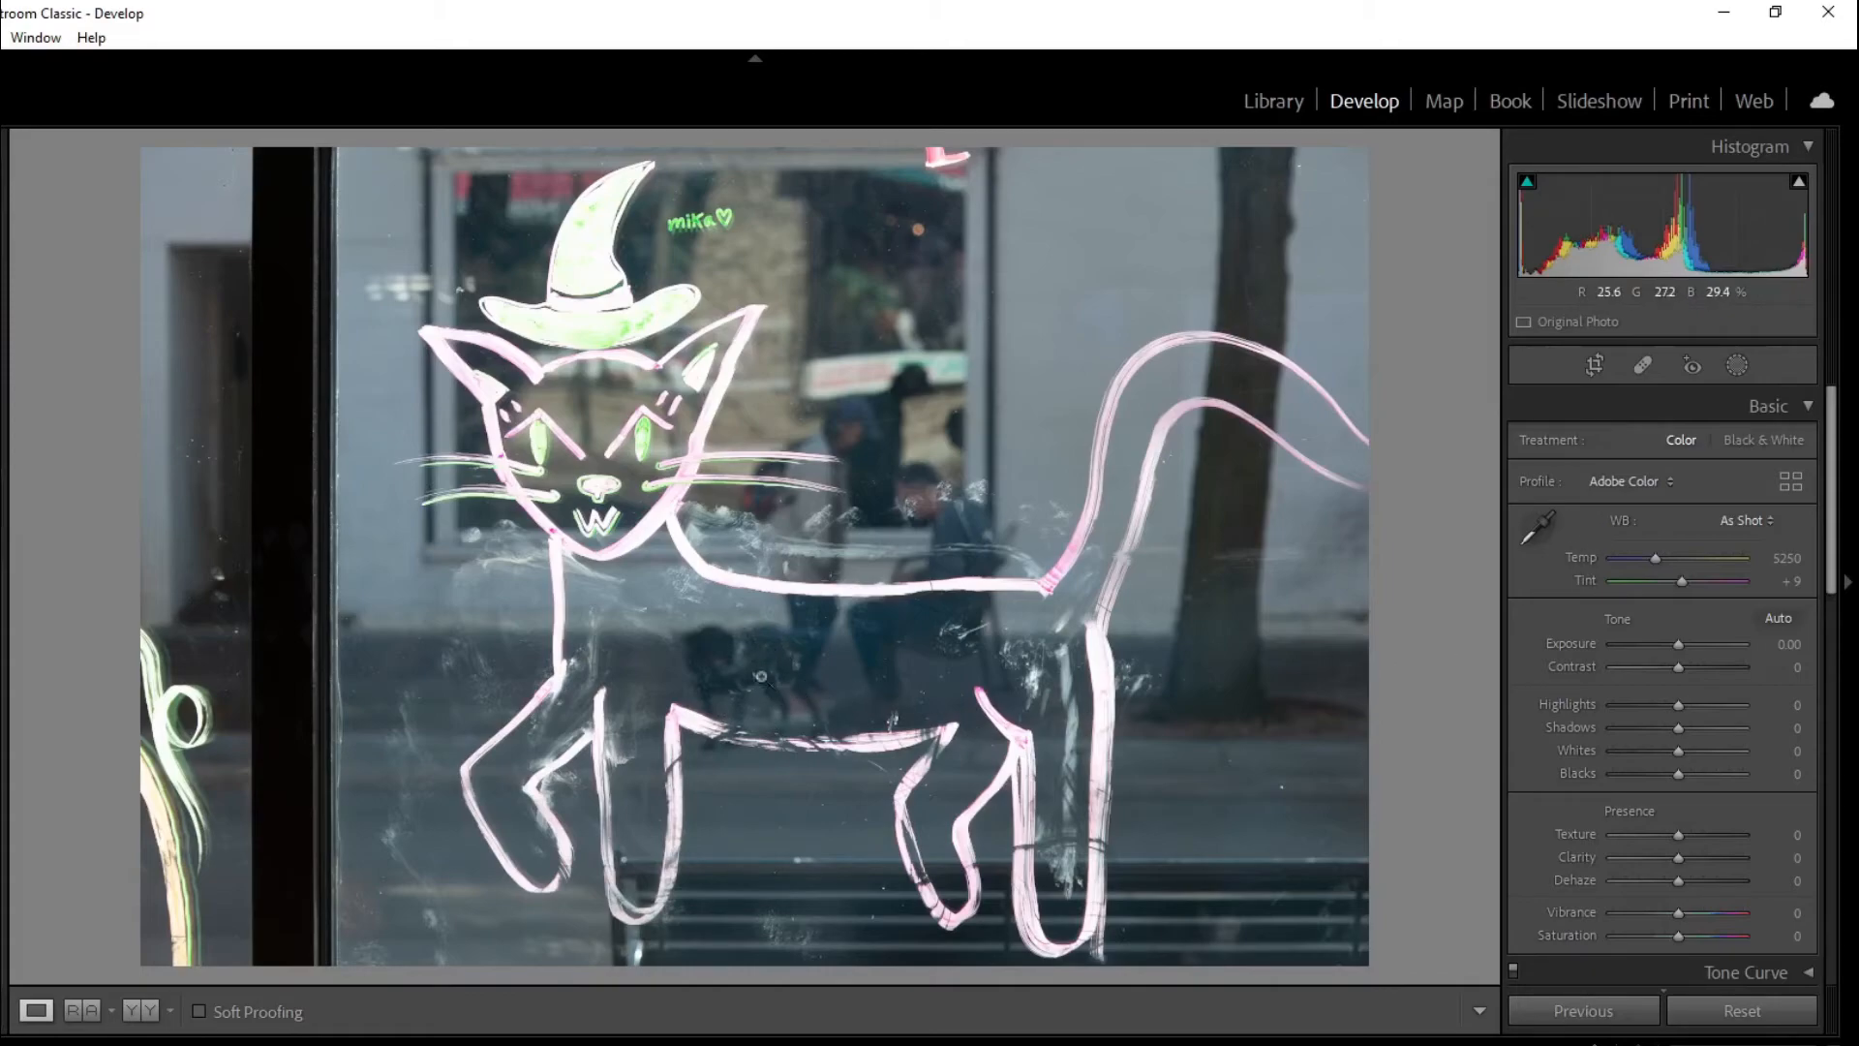
- Set Texture to +19, Clarity to +12, Highlights to -65 and Exposure to +0.26 for the cat drawing photo, and remove its flag
{"action": "left_click", "coordinate": [1690, 835]}
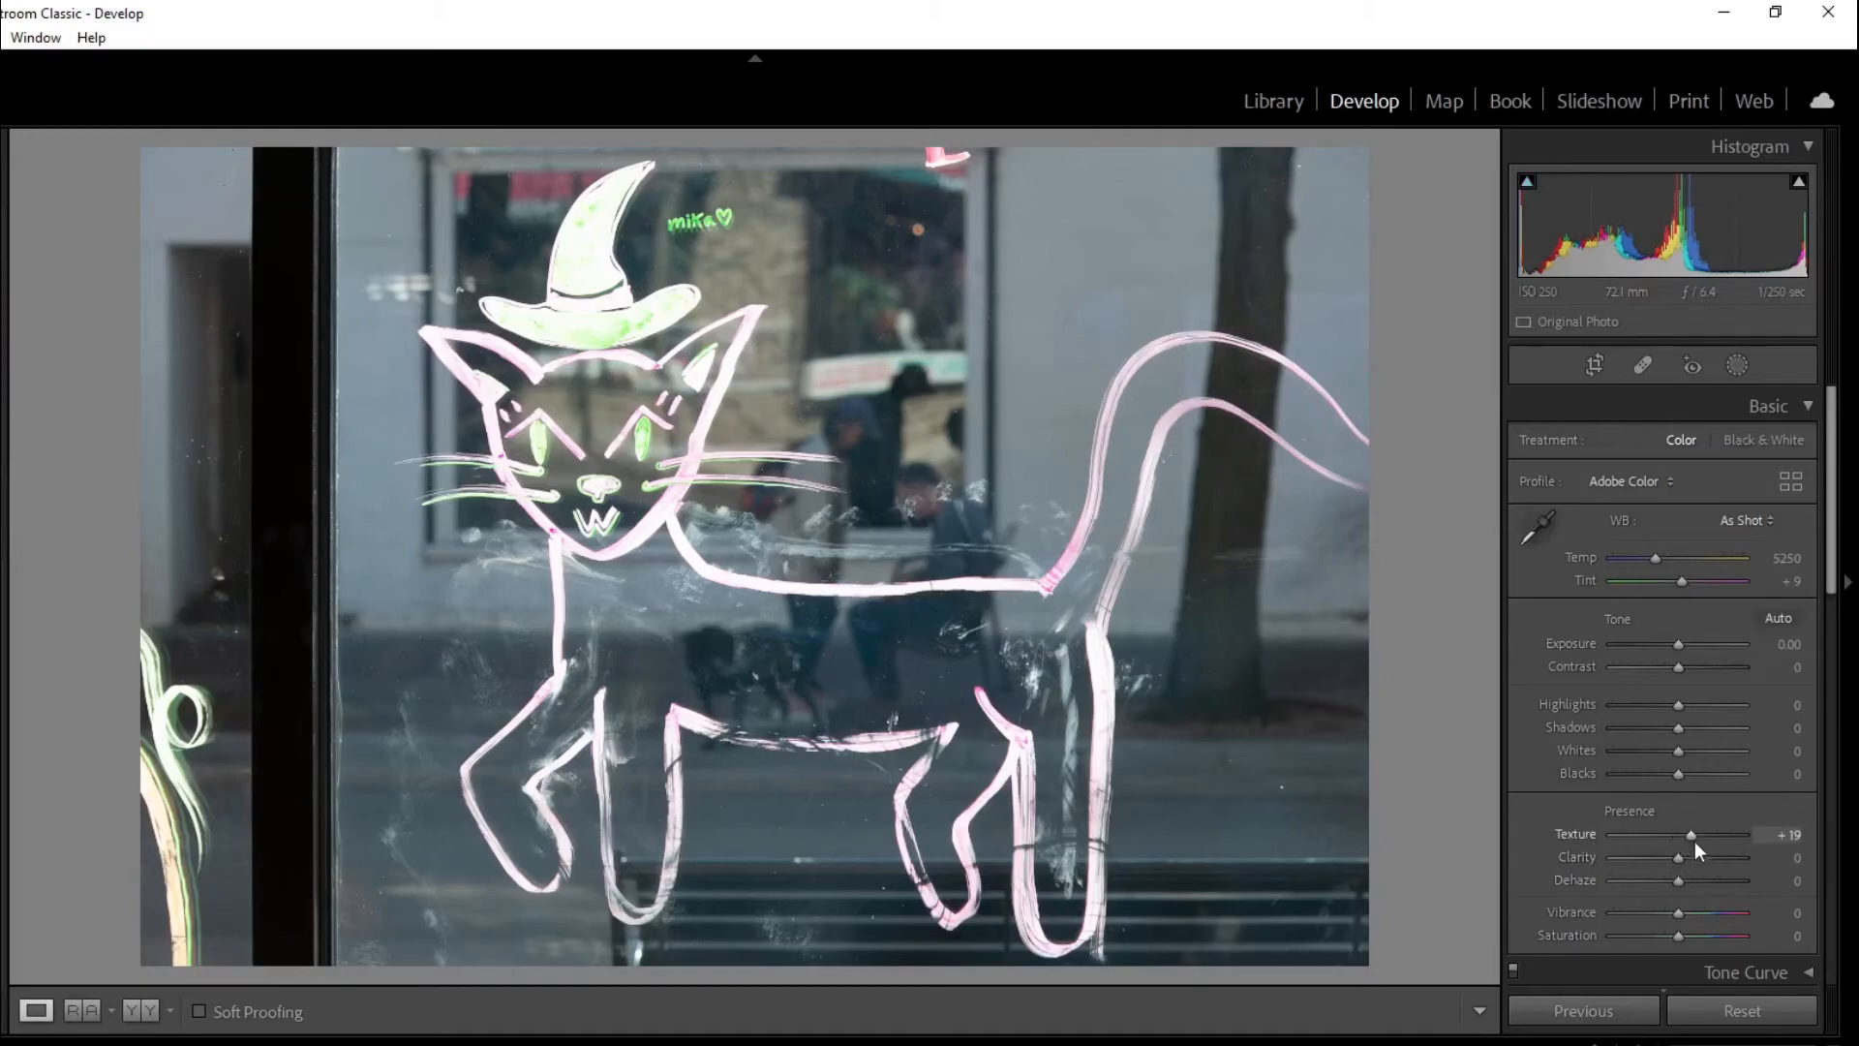
{"action": "left_click", "coordinate": [1695, 857]}
{"action": "left_click_drag", "start_coordinate": [1694, 857], "coordinate": [1686, 858]}
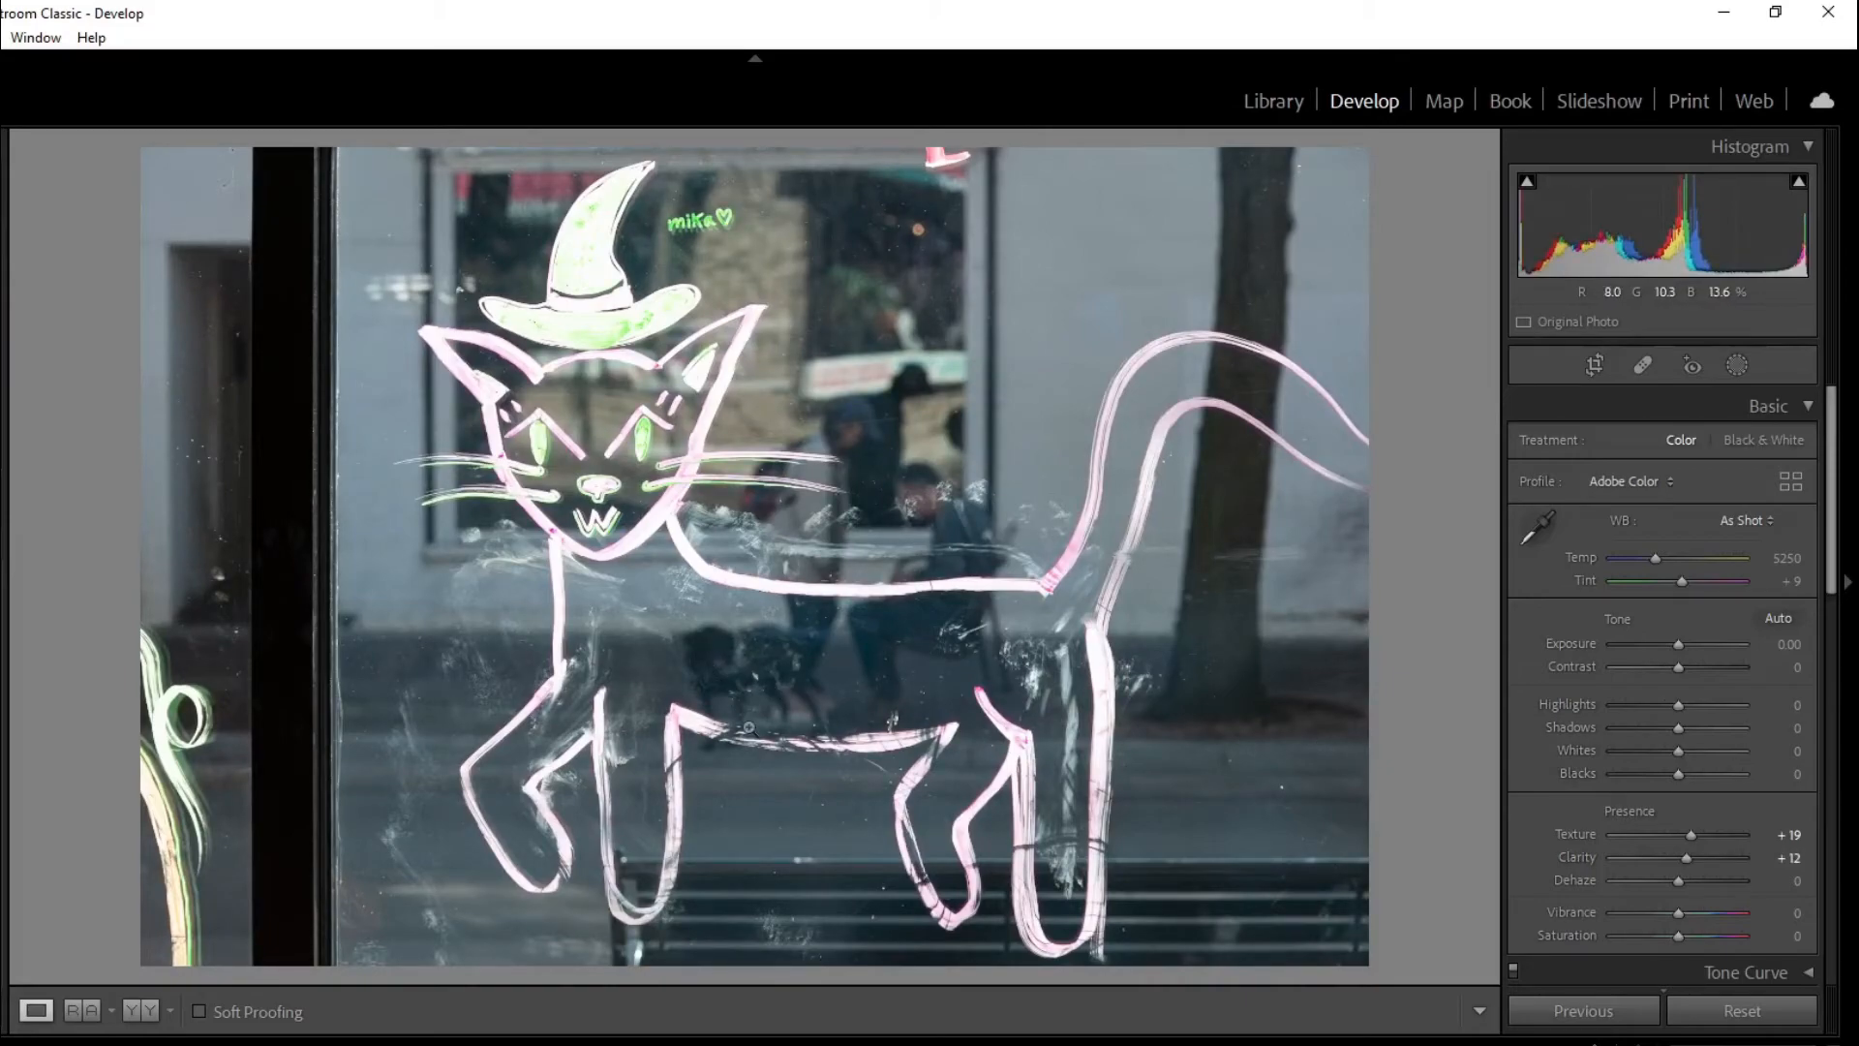
{"action": "left_click", "coordinate": [1635, 704]}
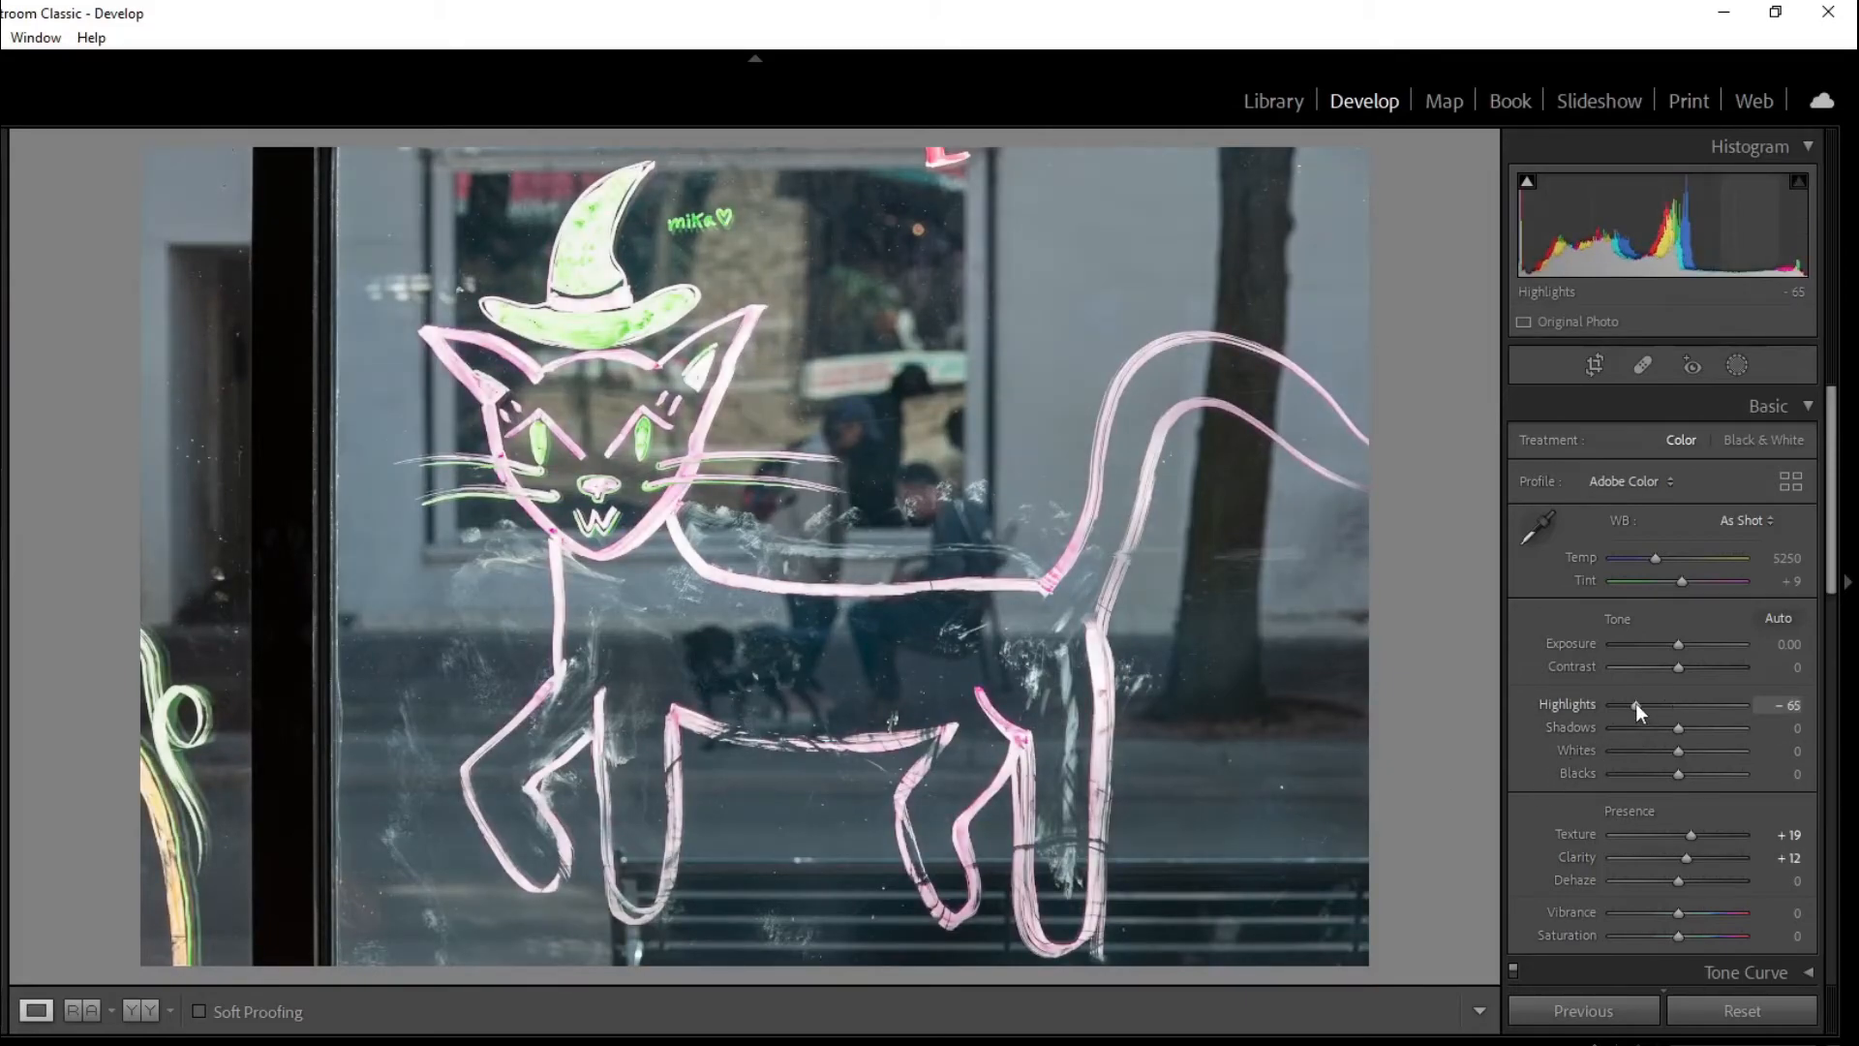
{"action": "left_click", "coordinate": [1682, 645]}
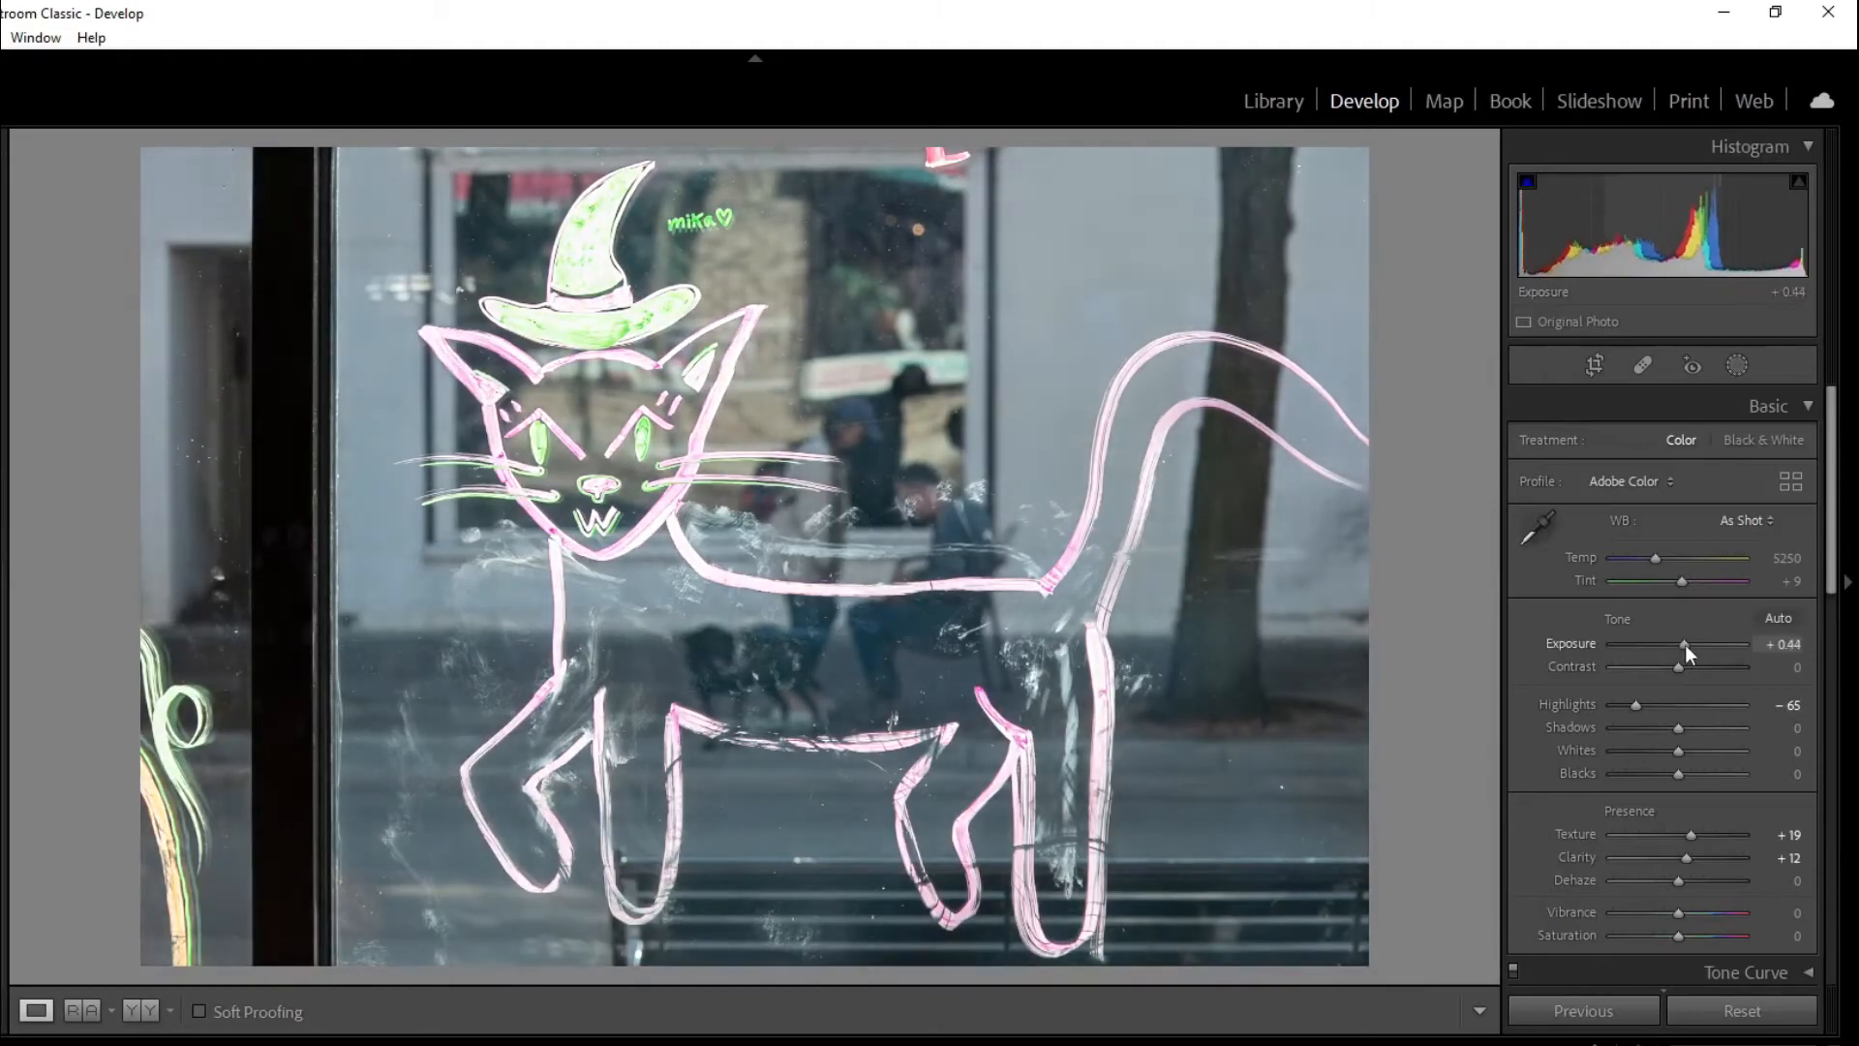
{"action": "key", "text": "u"}
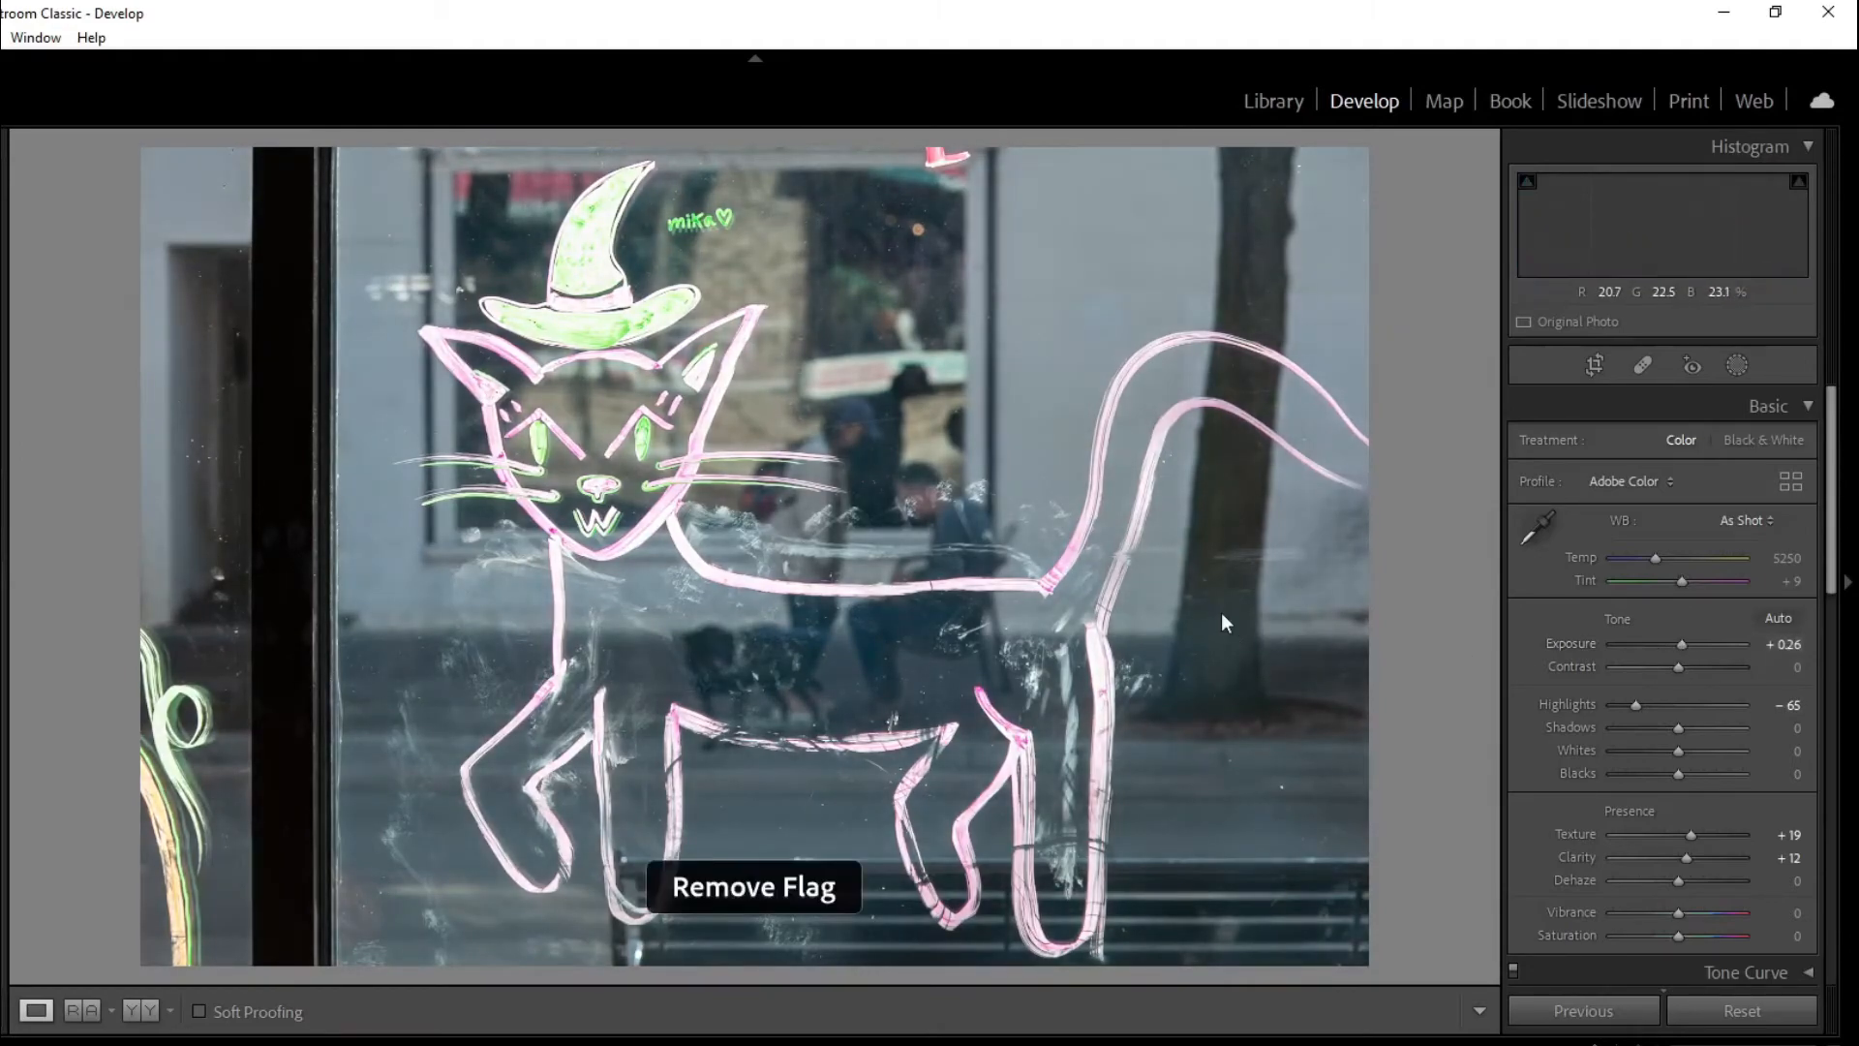
- Open the photo of the ghost drawing with the standing woman and crop it from the tinsel garland down to the bench at the original aspect
{"action": "key", "text": "Right"}
{"action": "left_click", "coordinate": [1593, 366]}
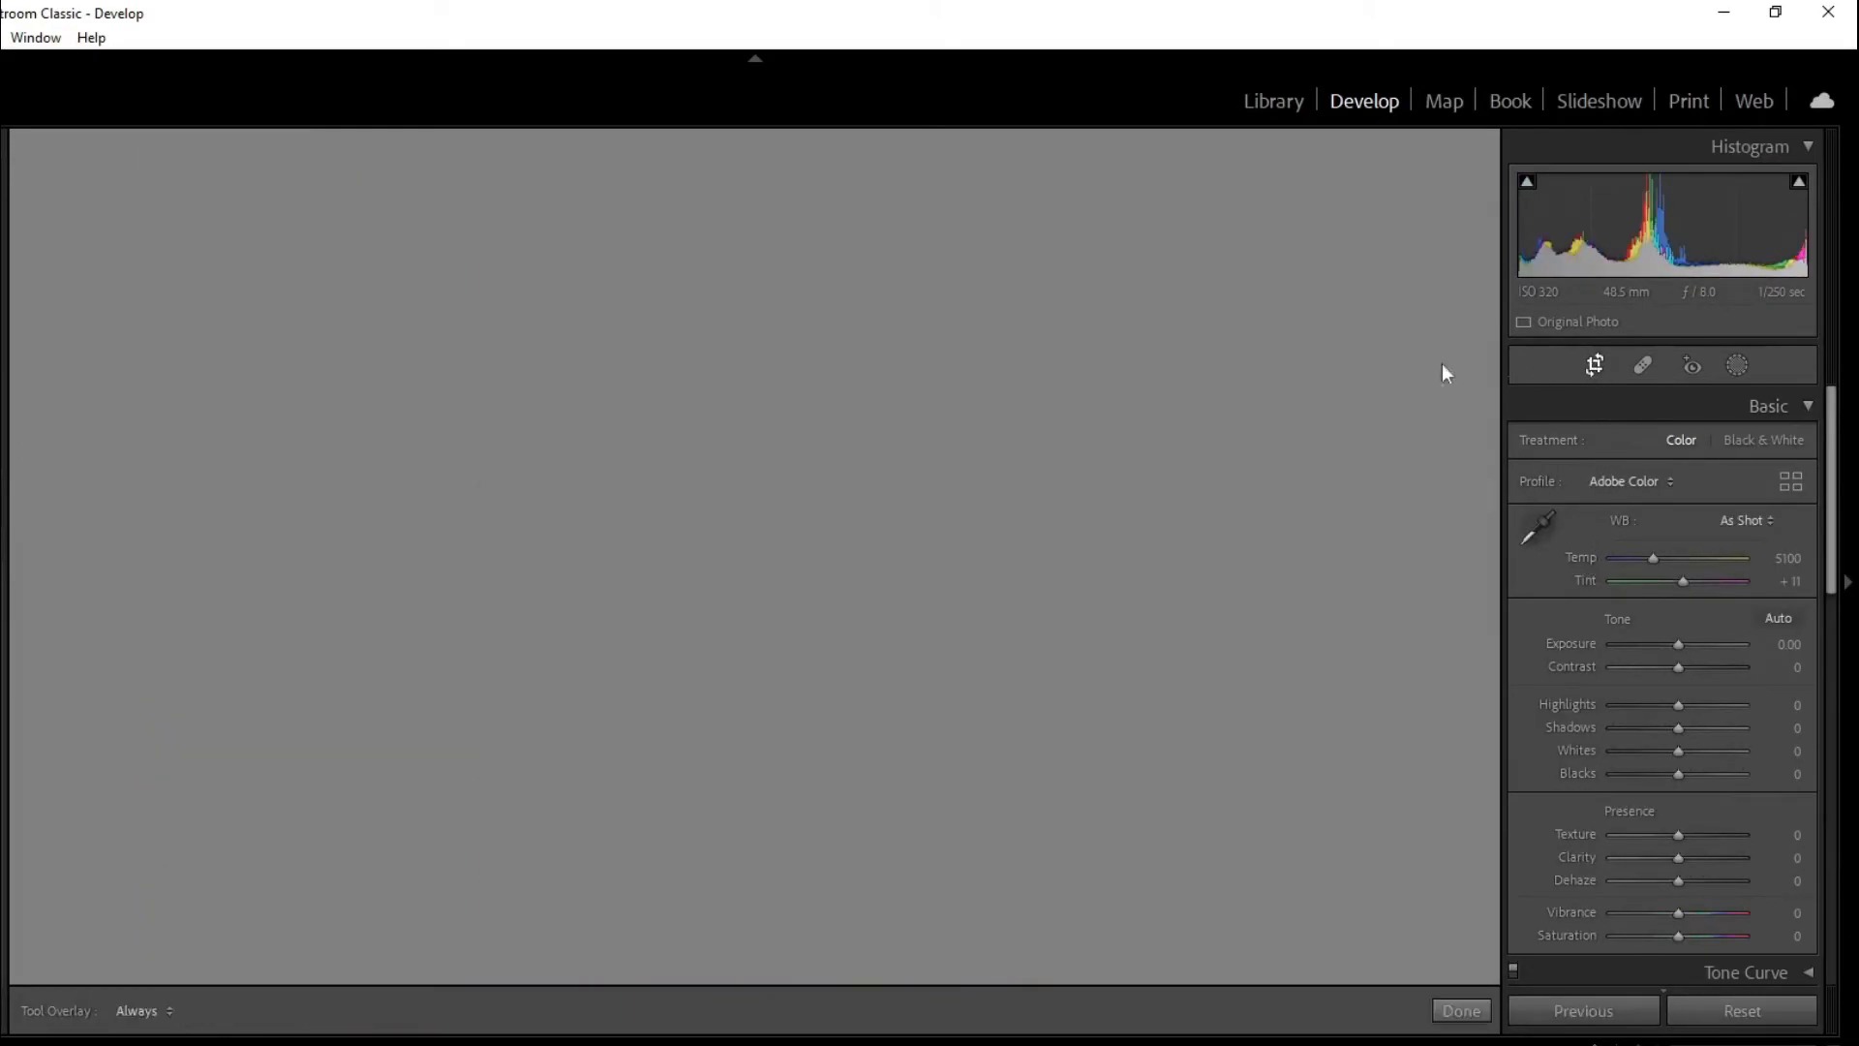
{"action": "left_click_drag", "start_coordinate": [484, 150], "coordinate": [523, 216]}
{"action": "left_click_drag", "start_coordinate": [704, 402], "coordinate": [704, 426]}
{"action": "left_click", "coordinate": [495, 445]}
{"action": "left_click_drag", "start_coordinate": [987, 904], "coordinate": [951, 850]}
{"action": "left_click_drag", "start_coordinate": [836, 781], "coordinate": [783, 783]}
{"action": "key", "text": "Return"}
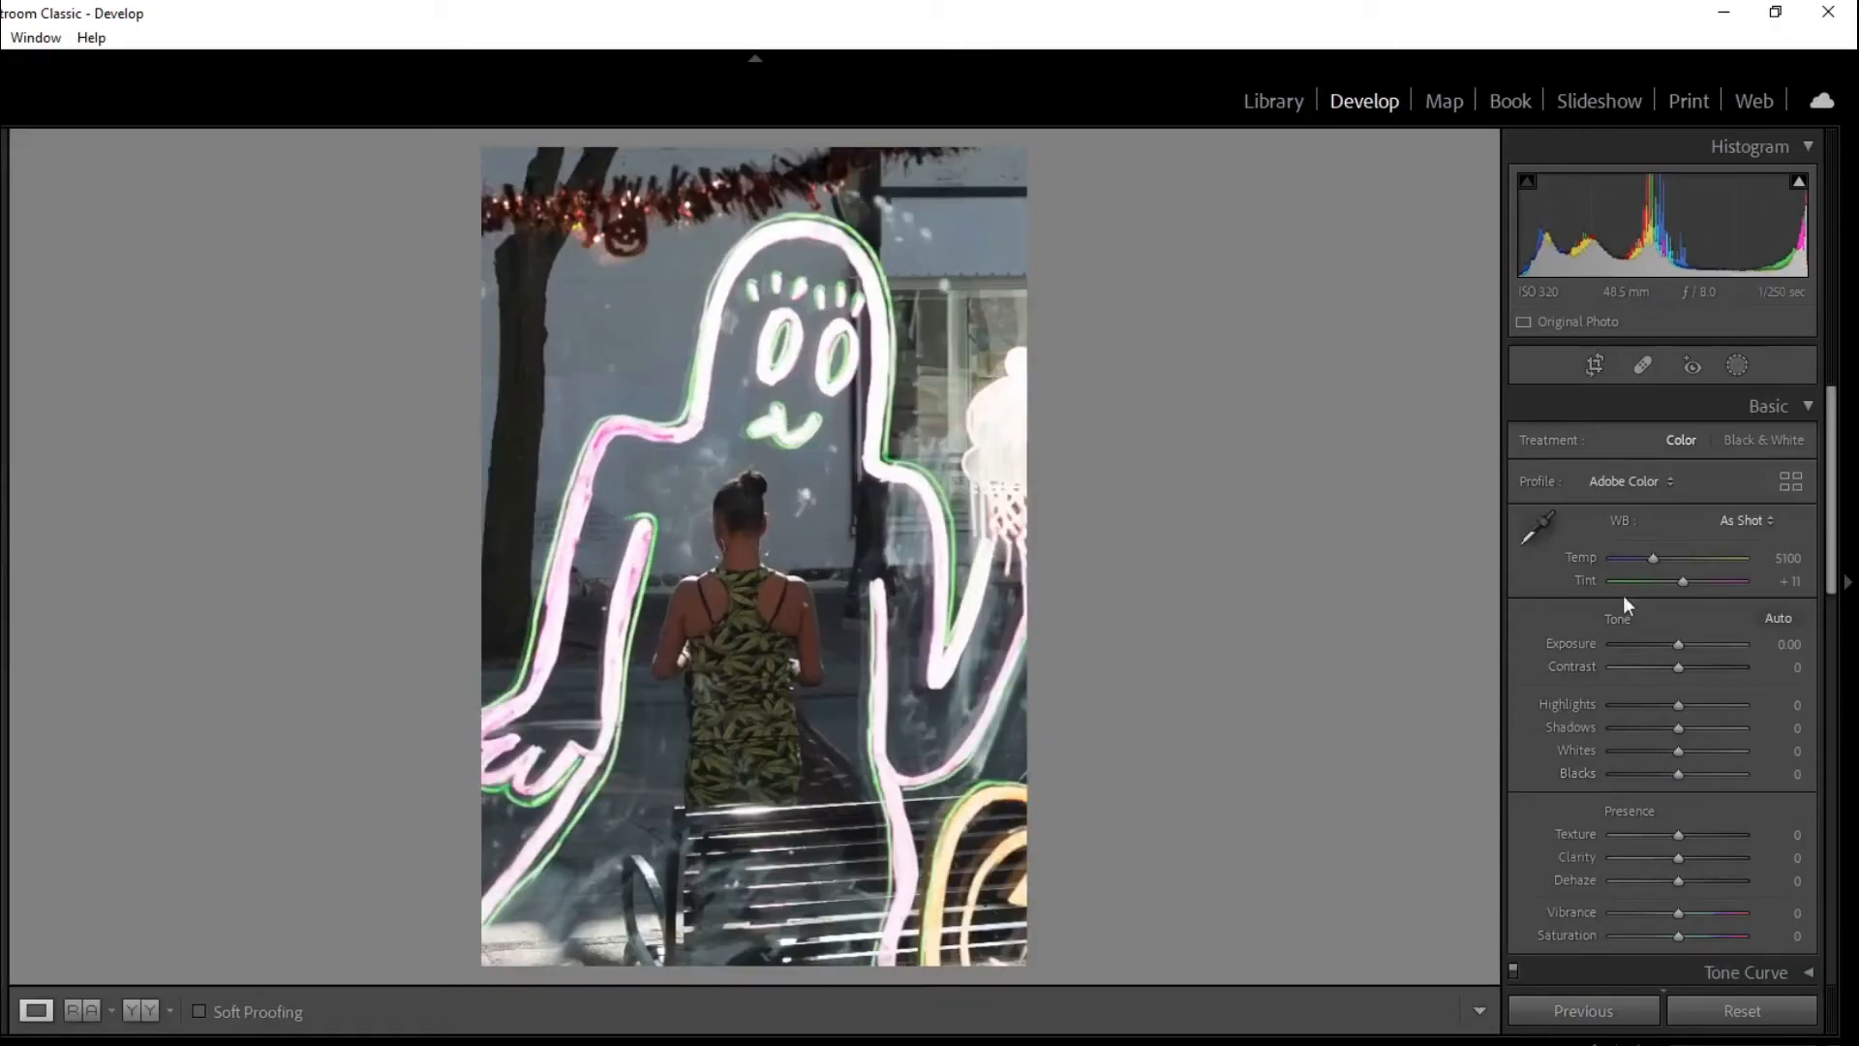
- Change the ghost photo's crop aspect to 4 x 5 / 8 x 10 and reframe it to include the ghost's whole hand and the garland
{"action": "left_click", "coordinate": [1595, 365]}
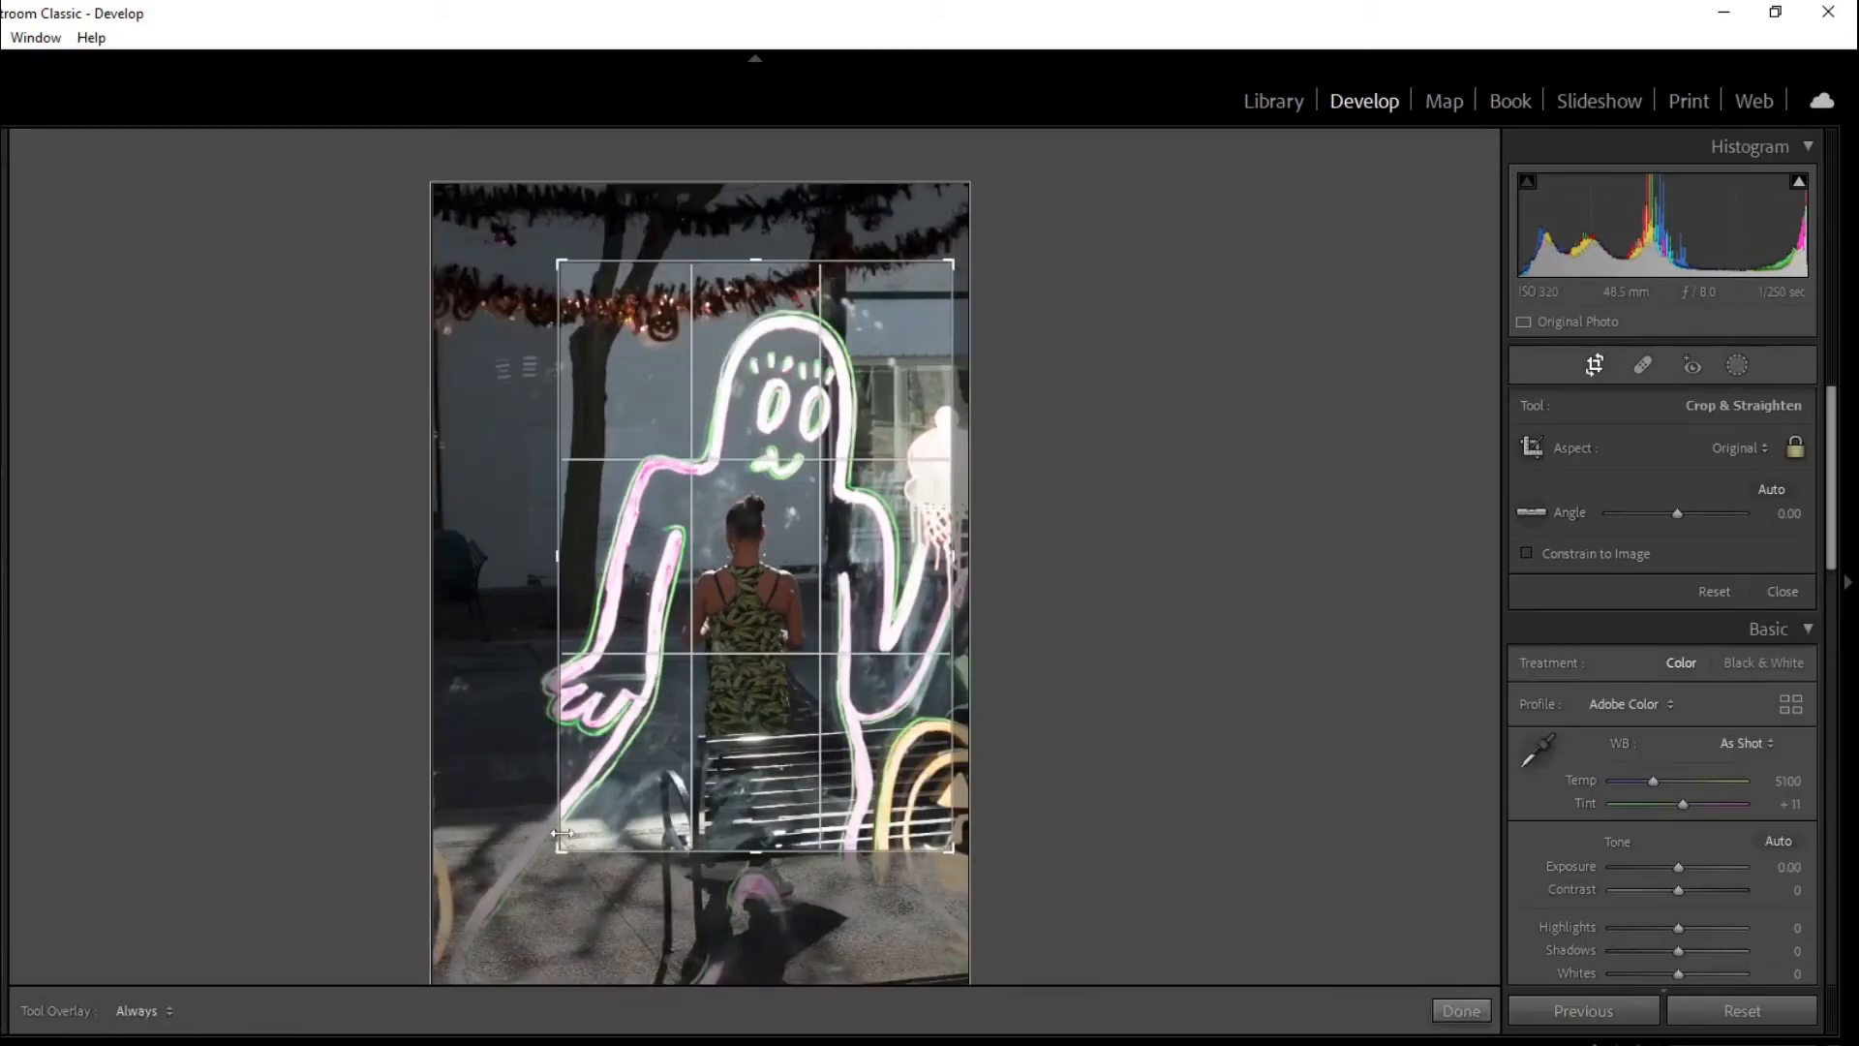
{"action": "left_click", "coordinate": [1738, 447]}
{"action": "left_click", "coordinate": [1586, 584]}
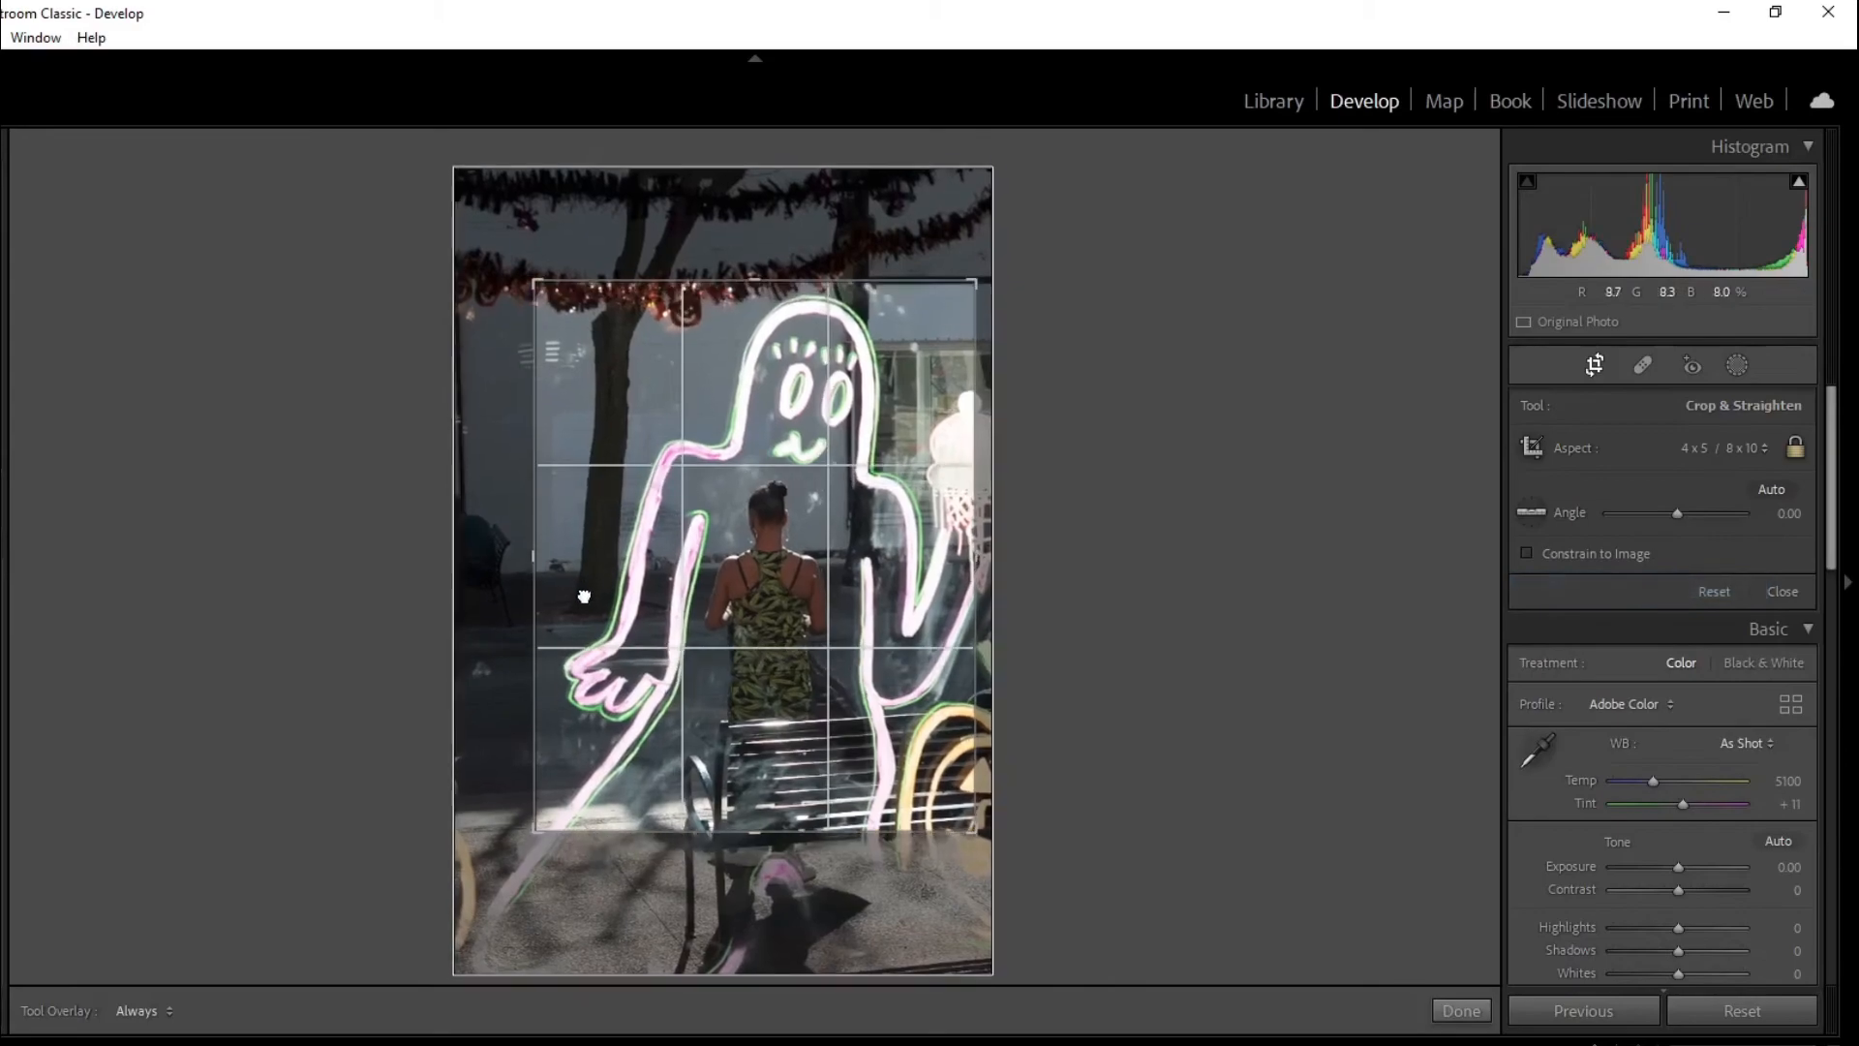
{"action": "left_click_drag", "start_coordinate": [535, 833], "coordinate": [482, 664]}
{"action": "key", "text": "Return"}
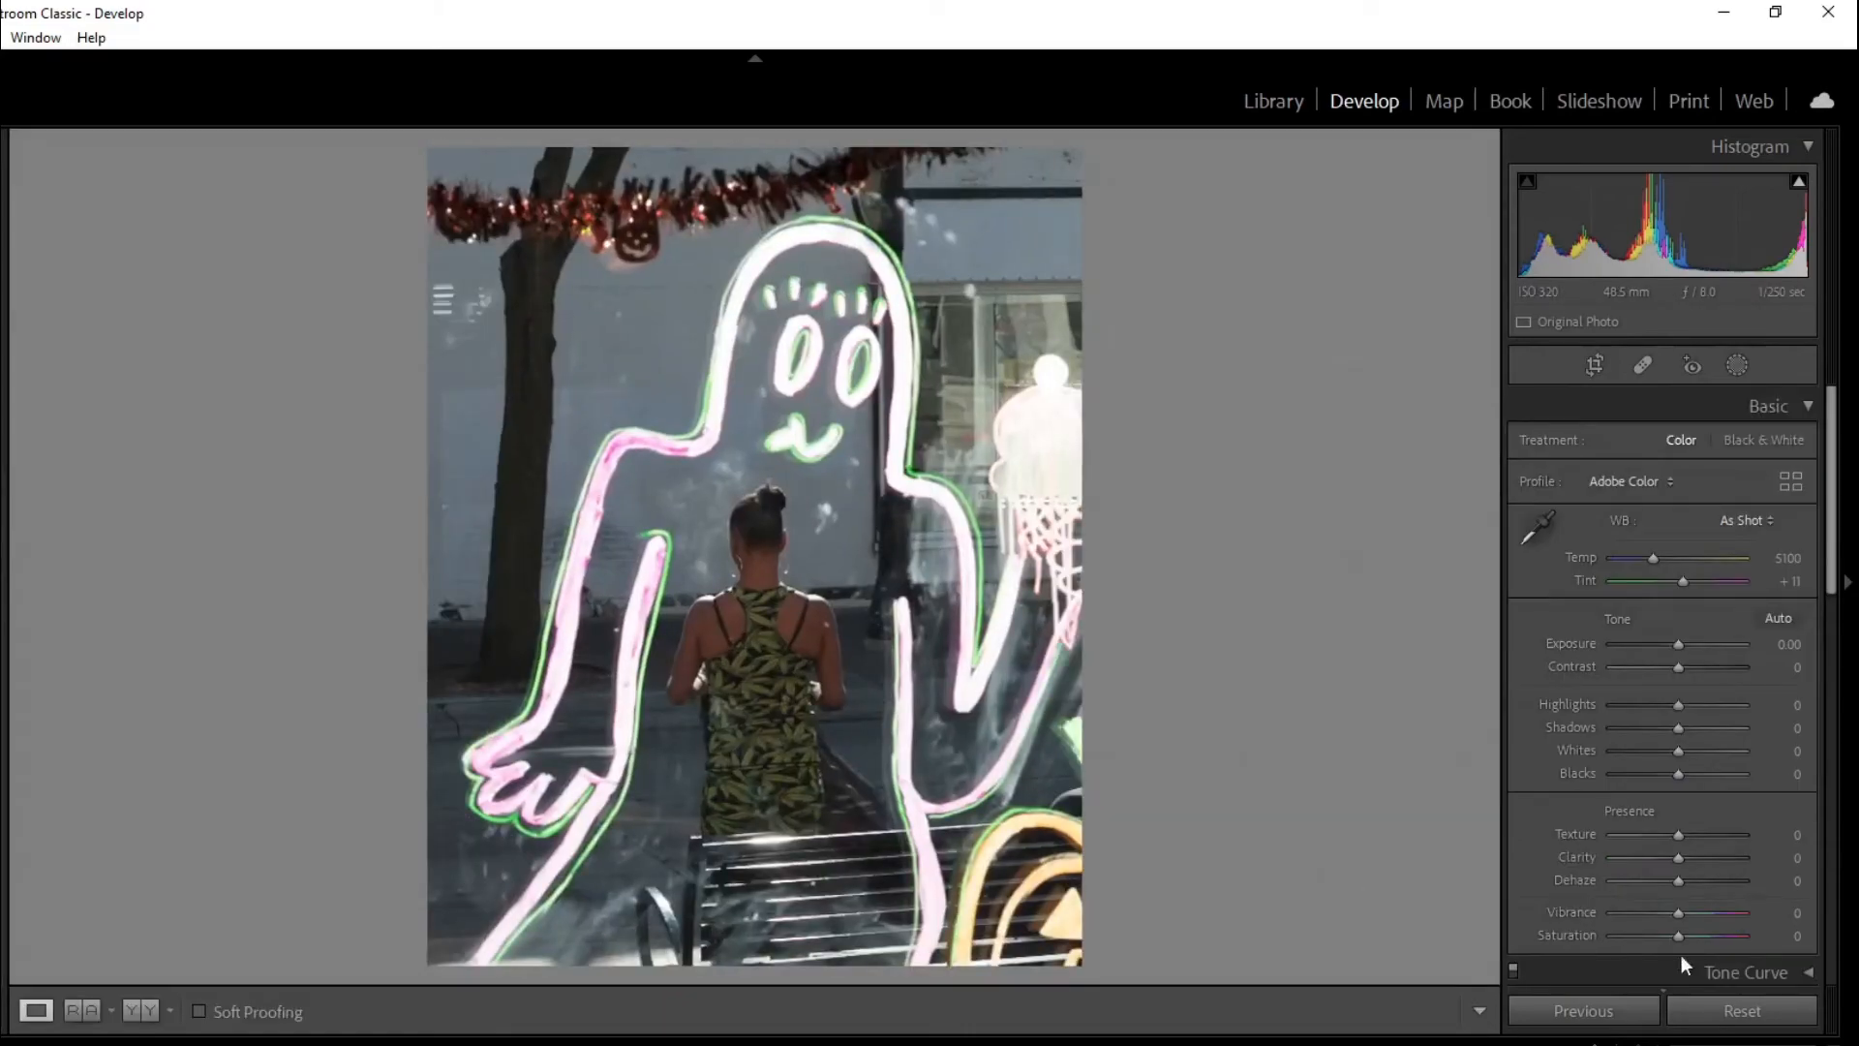
- Set Texture to +14, Clarity to +5, Dehaze to +7, Highlights to -65 and Vibrance to +11 for the ghost drawing photo
{"action": "left_click_drag", "start_coordinate": [1688, 835], "coordinate": [1682, 883]}
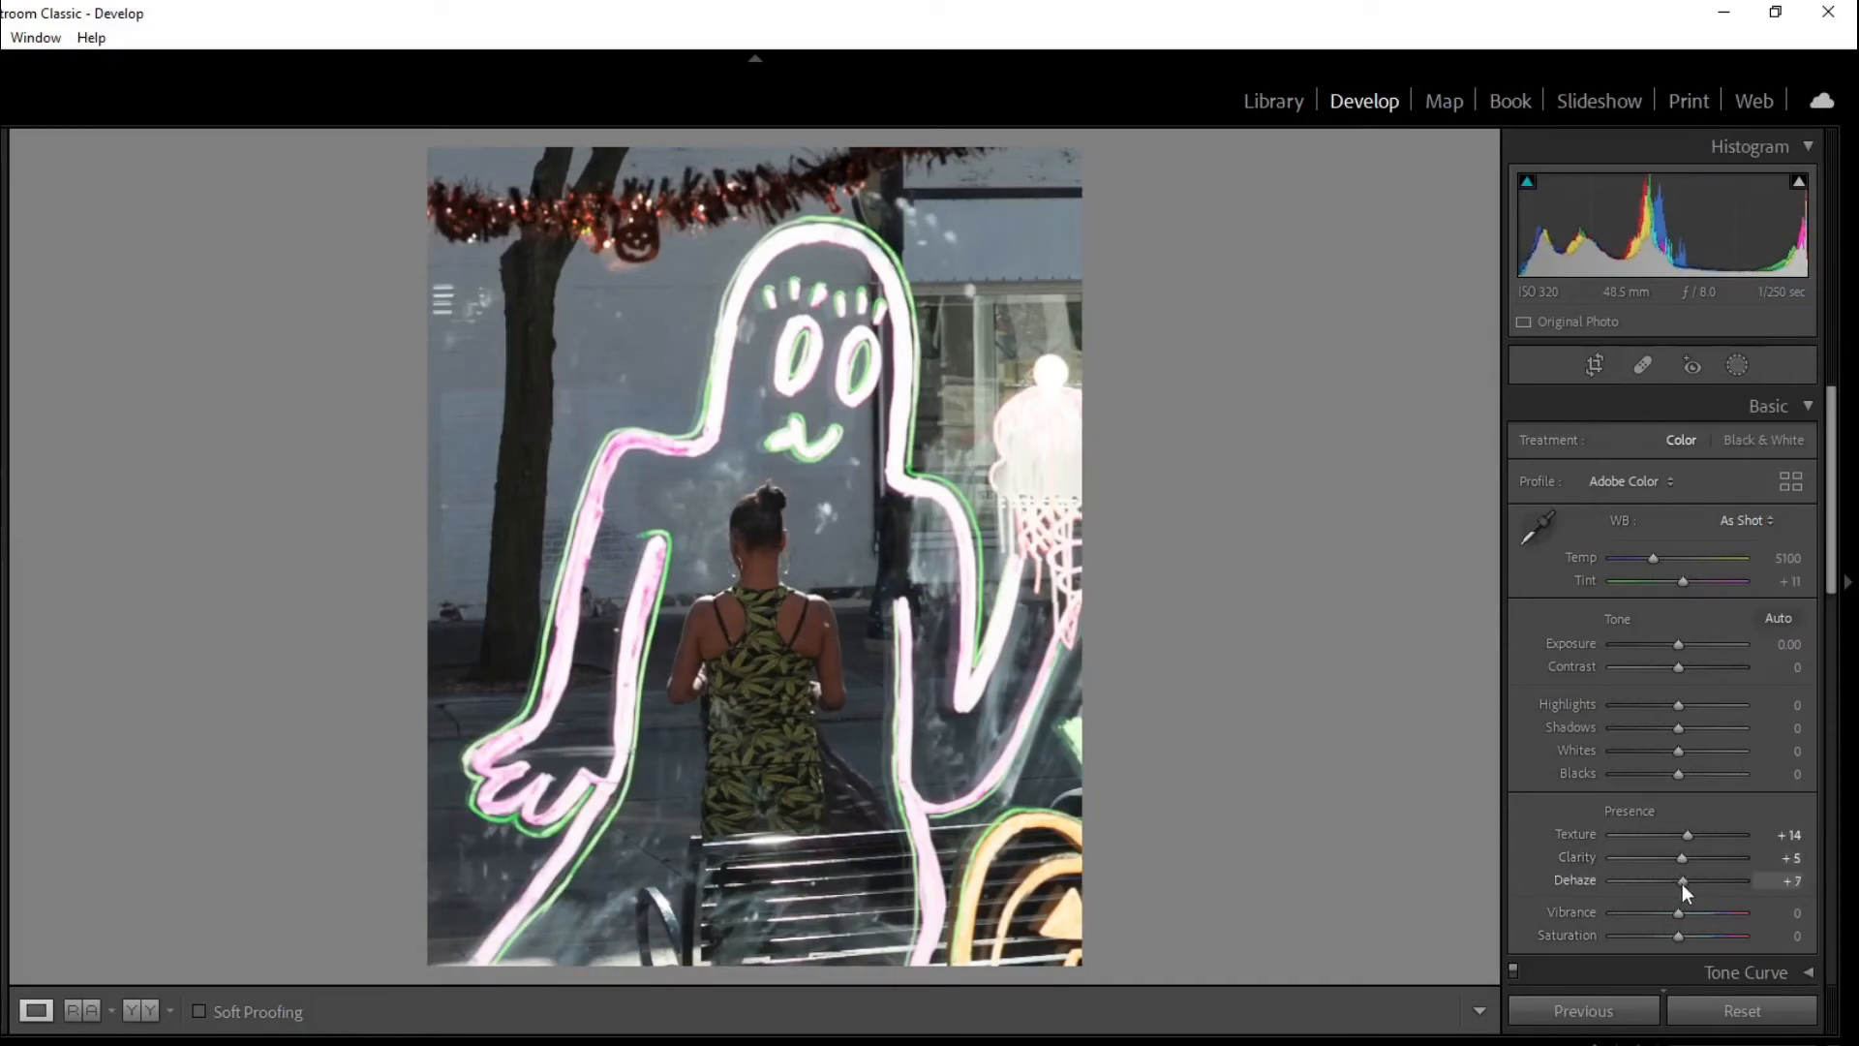
{"action": "left_click_drag", "start_coordinate": [1679, 707], "coordinate": [1634, 709]}
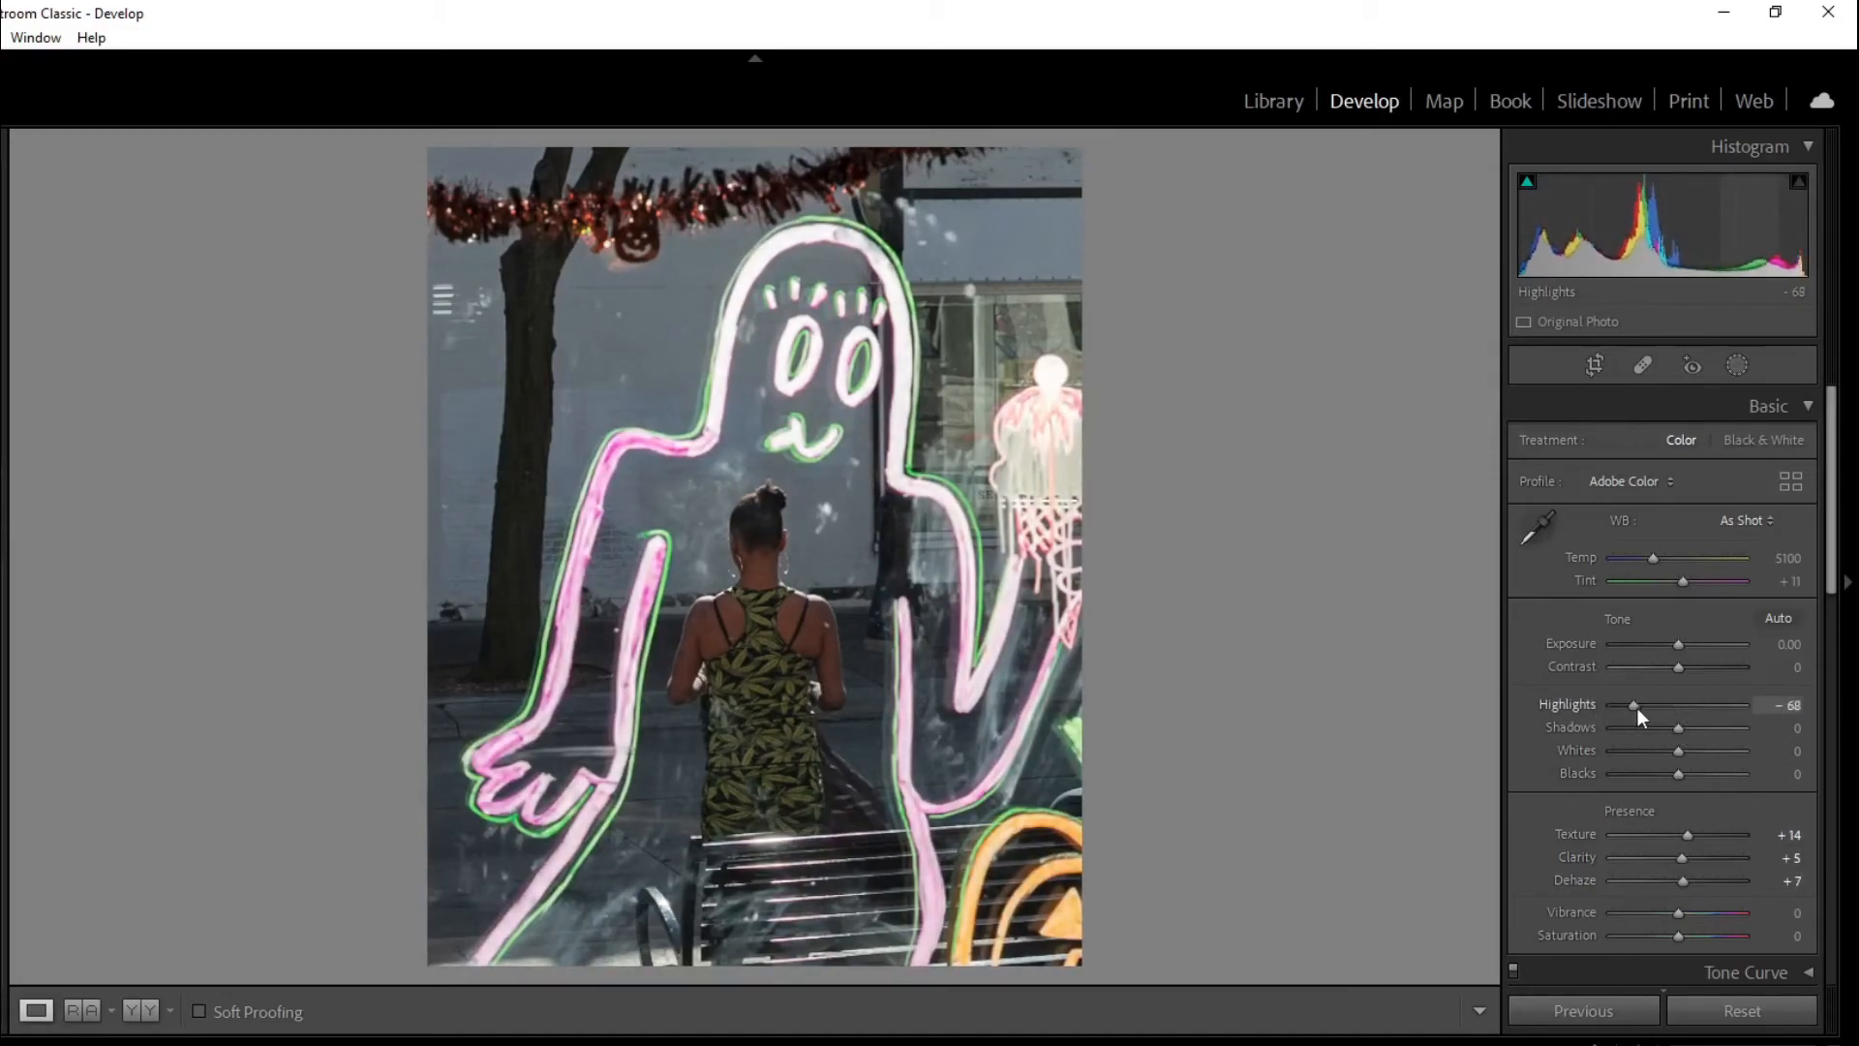
{"action": "left_click_drag", "start_coordinate": [1673, 910], "coordinate": [1683, 910]}
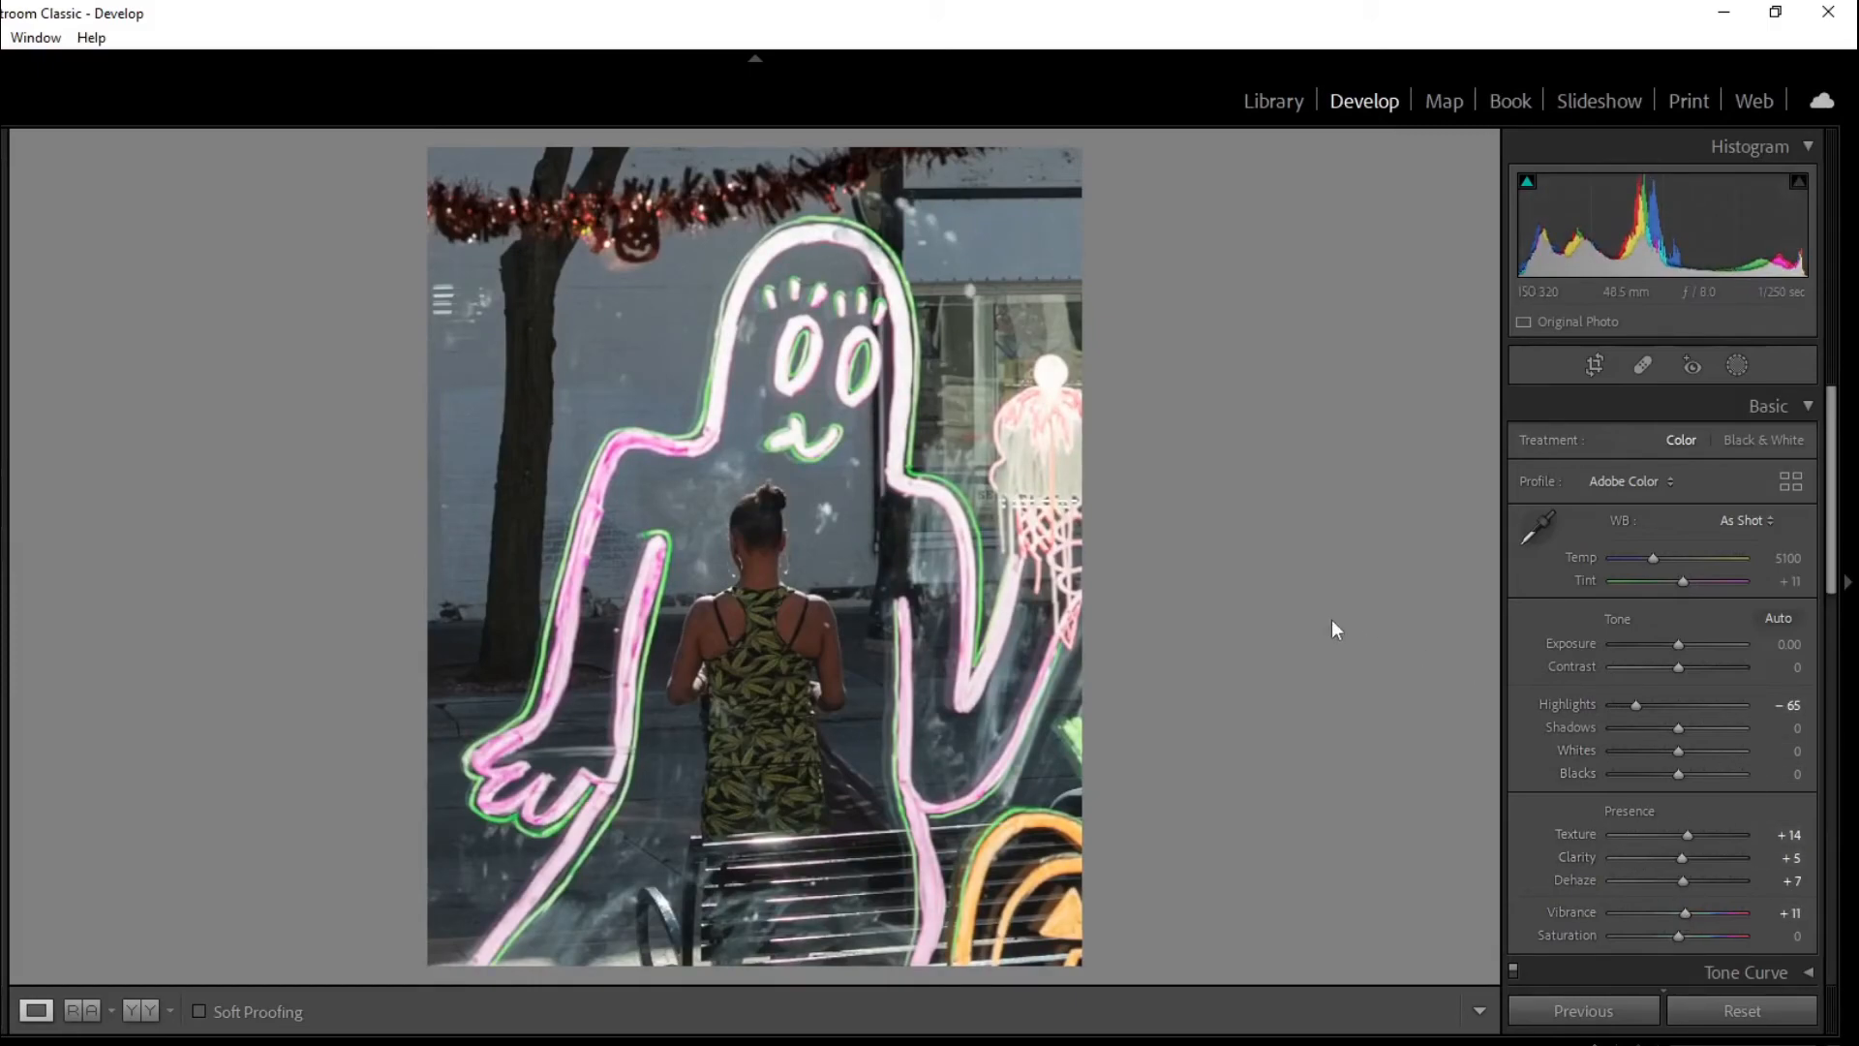
- Open the photo of the man in top hat and skull makeup, crop it tighter around him and rotate it to -4.60
{"action": "key", "text": "Right"}
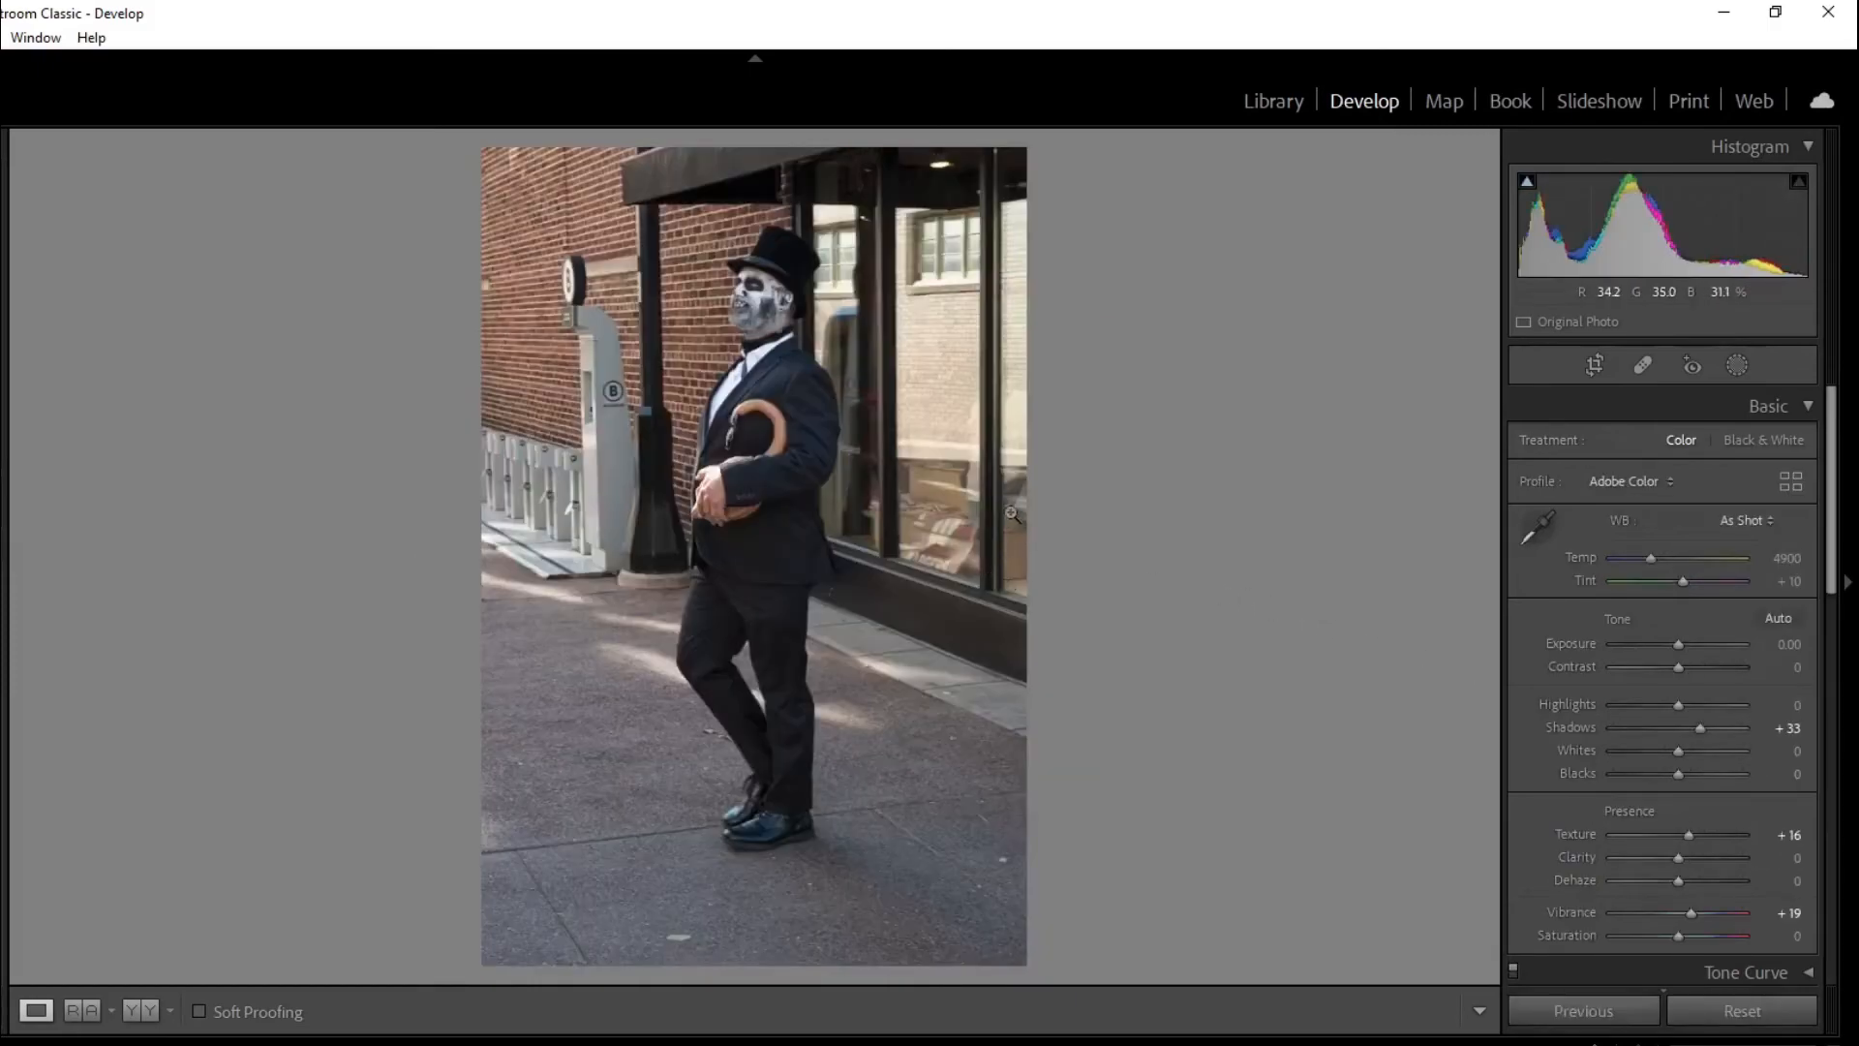
{"action": "left_click", "coordinate": [1596, 364]}
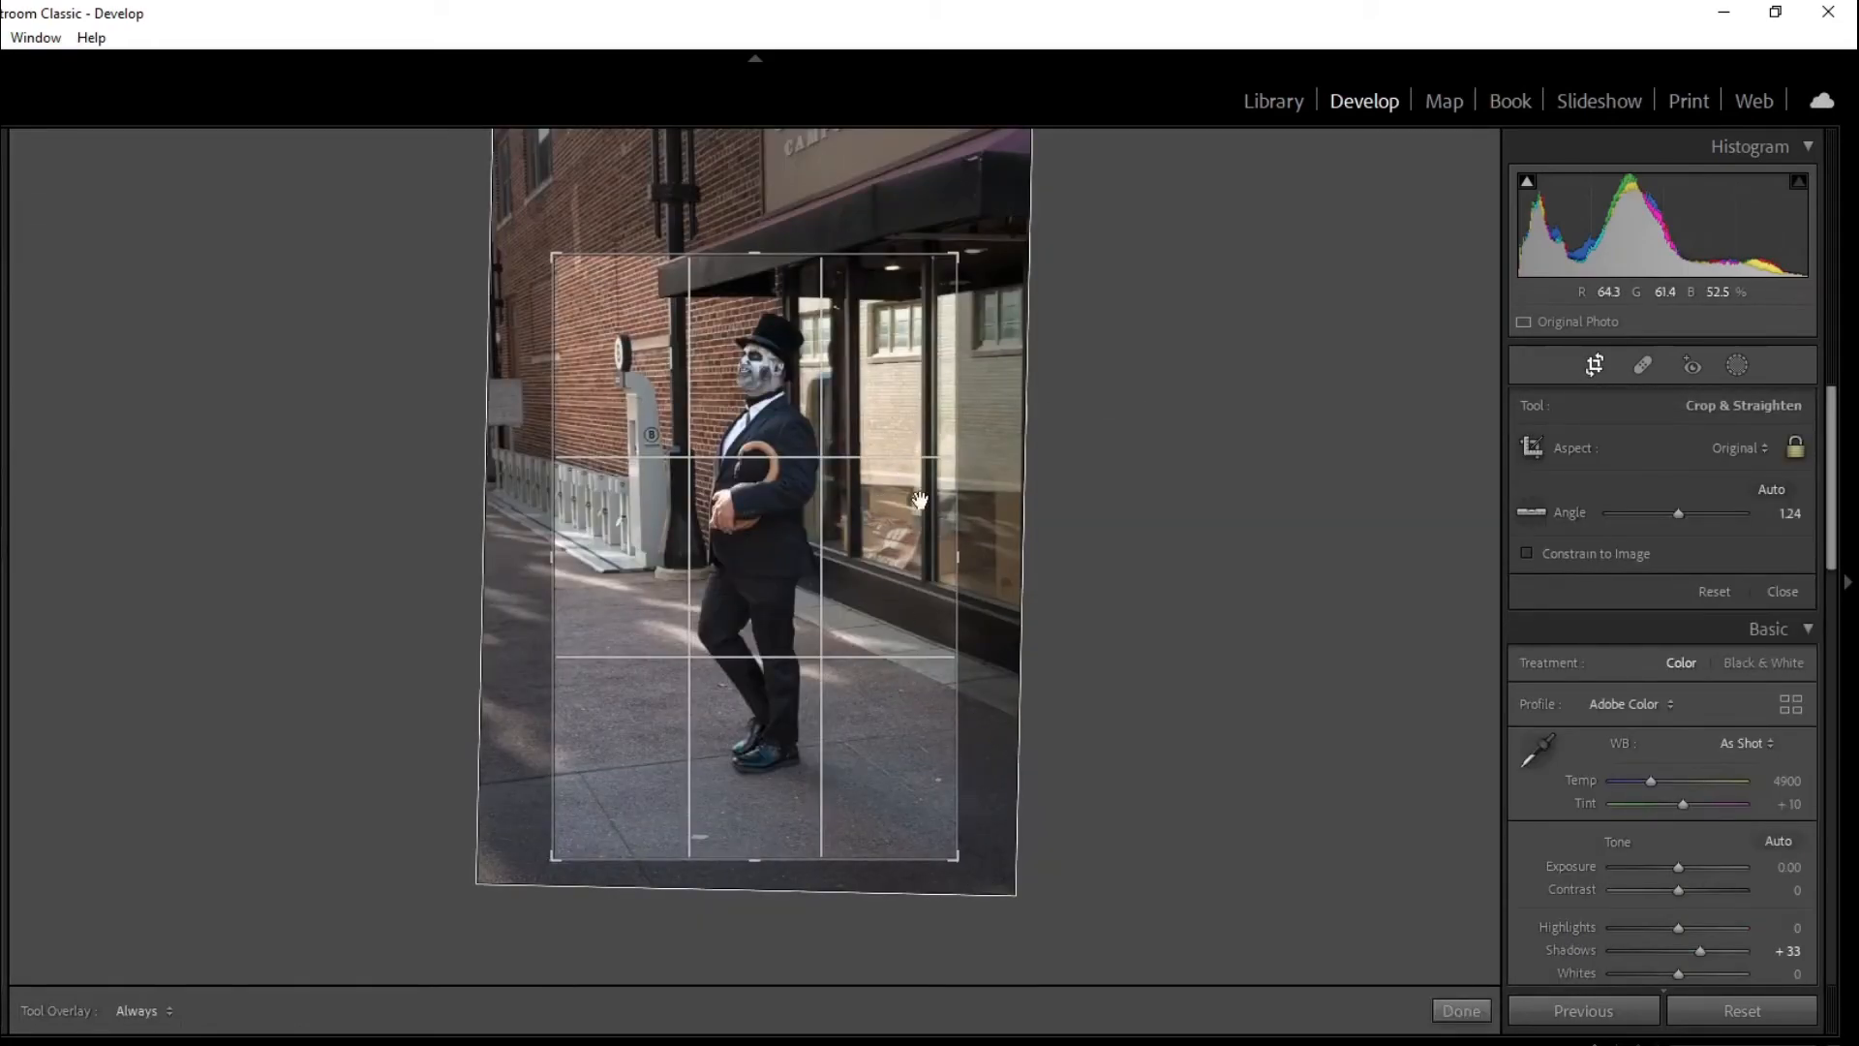
{"action": "key", "text": "Return"}
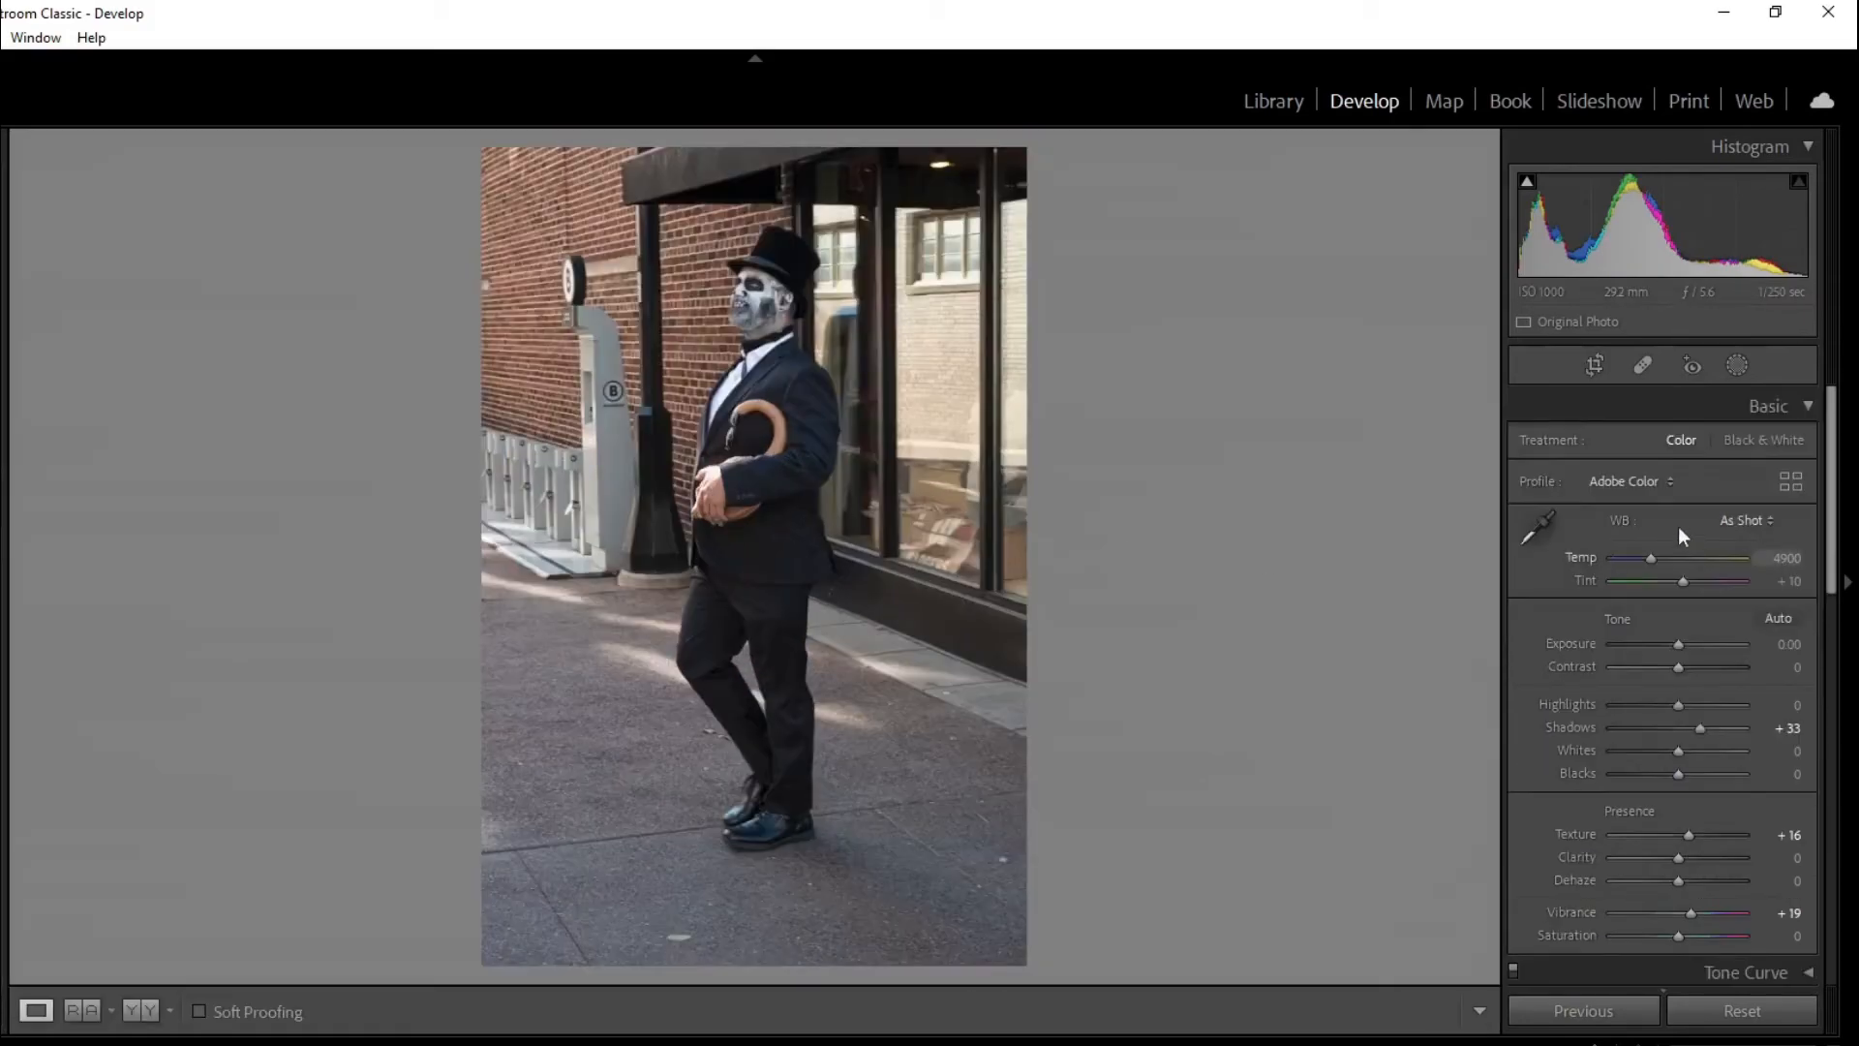
{"action": "left_click", "coordinate": [1593, 364]}
{"action": "left_click_drag", "start_coordinate": [523, 210], "coordinate": [612, 350]}
{"action": "left_click_drag", "start_coordinate": [711, 396], "coordinate": [741, 428]}
{"action": "left_click_drag", "start_coordinate": [514, 504], "coordinate": [513, 530]}
{"action": "left_click_drag", "start_coordinate": [691, 561], "coordinate": [726, 562]}
{"action": "key", "text": "Return"}
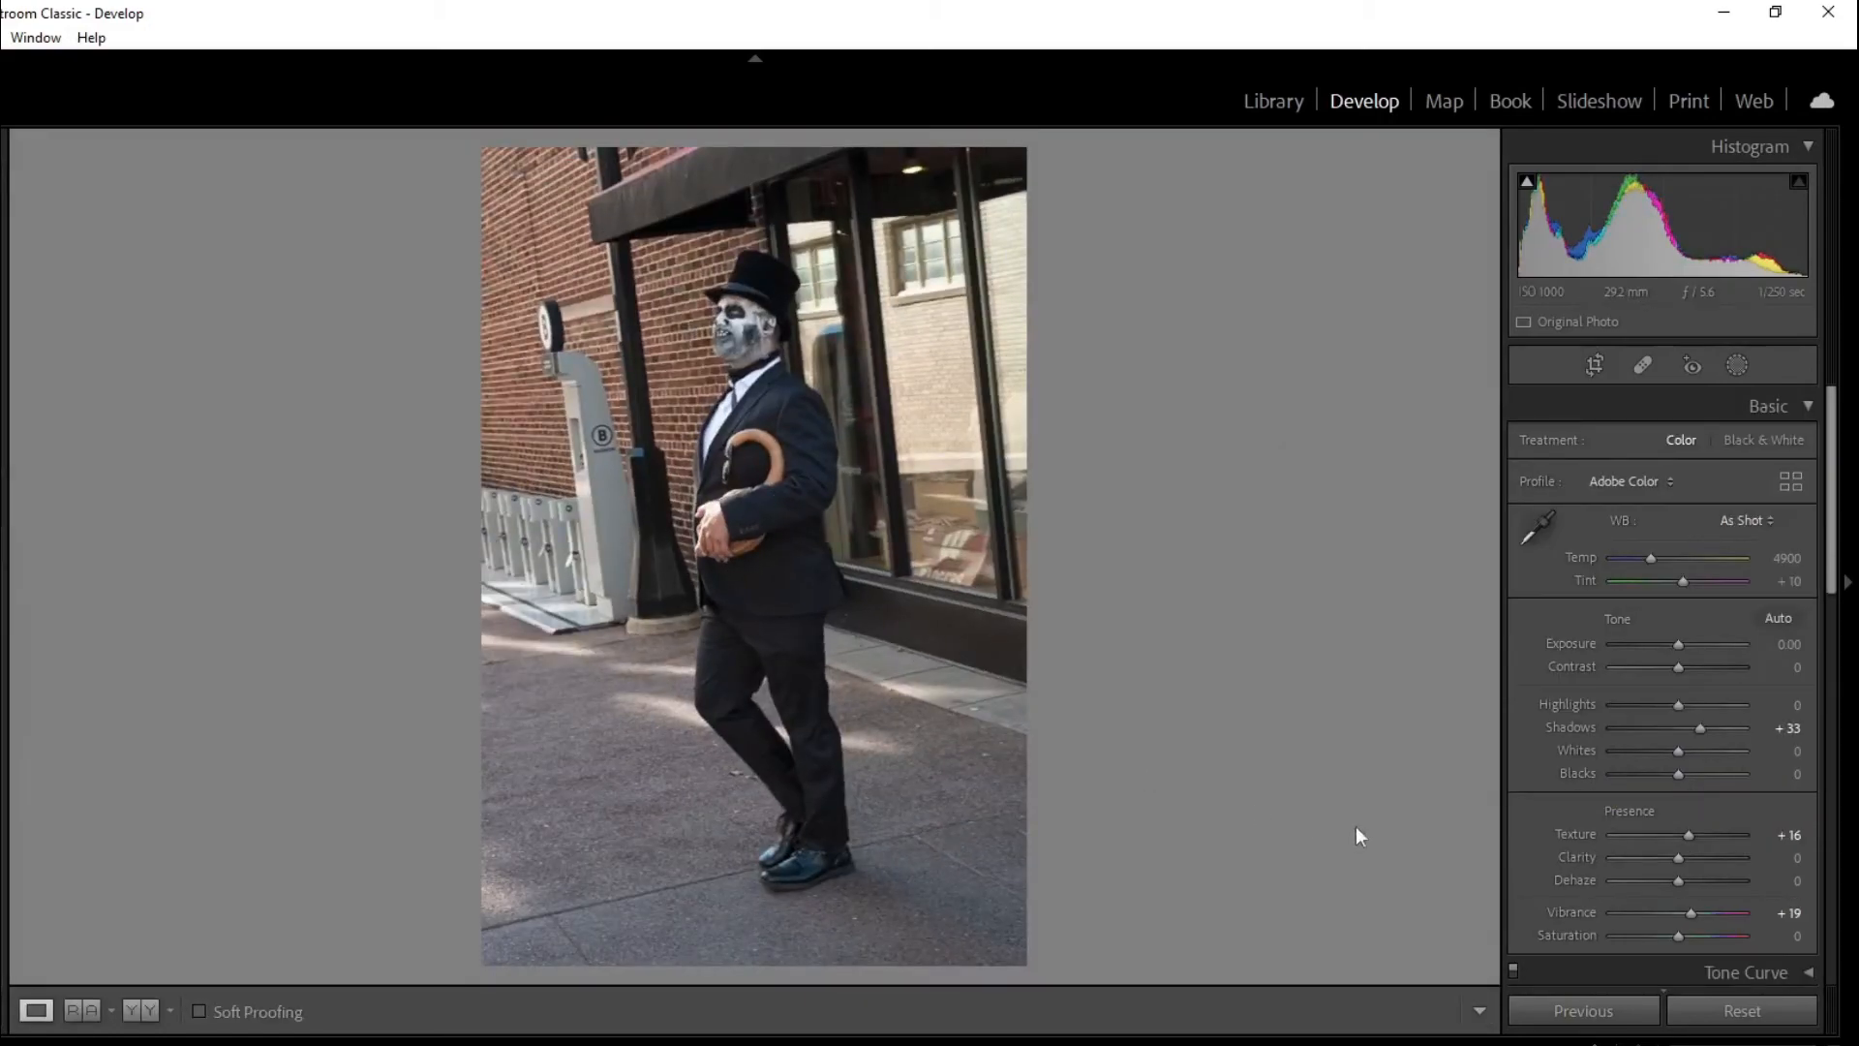
- Fine-tune the tilt and framing of the top hat photo's crop, keeping the man centered from hat to shoes
{"action": "left_click", "coordinate": [1595, 365]}
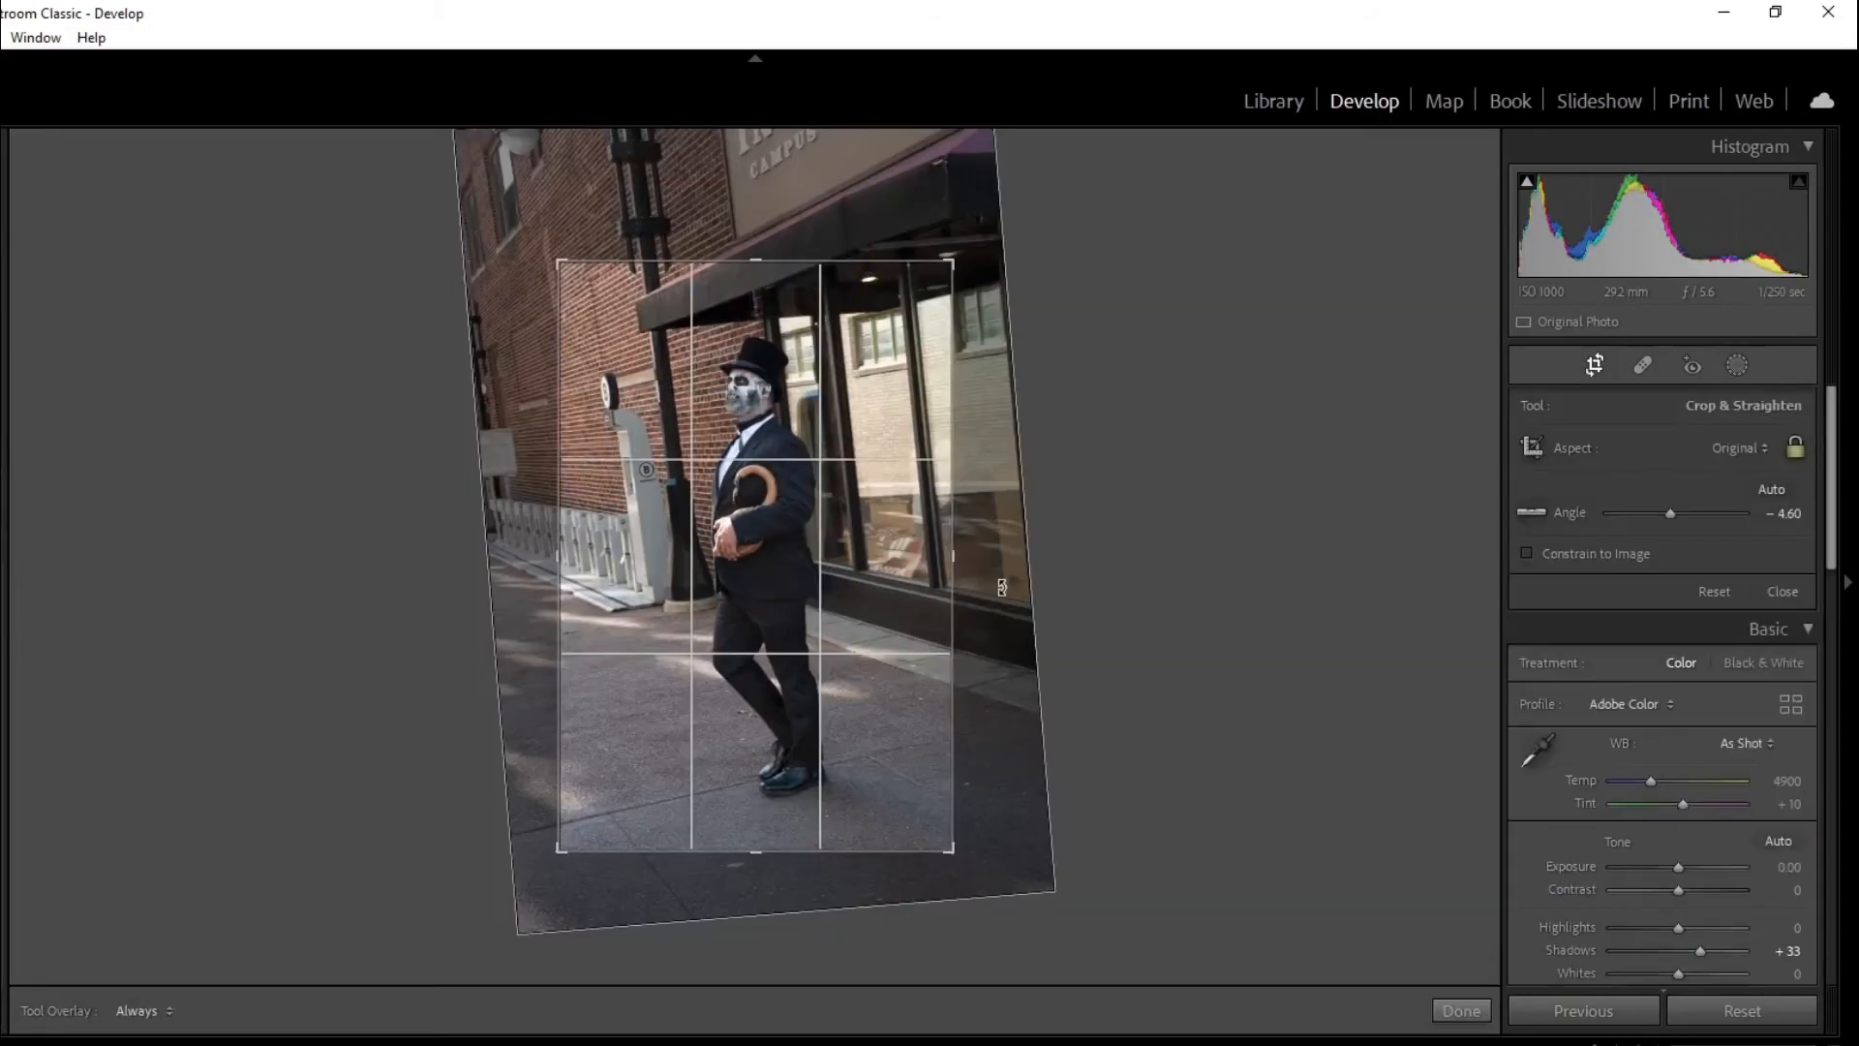
{"action": "left_click_drag", "start_coordinate": [1143, 530], "coordinate": [1143, 519]}
{"action": "left_click_drag", "start_coordinate": [818, 589], "coordinate": [826, 594]}
{"action": "key", "text": "Return"}
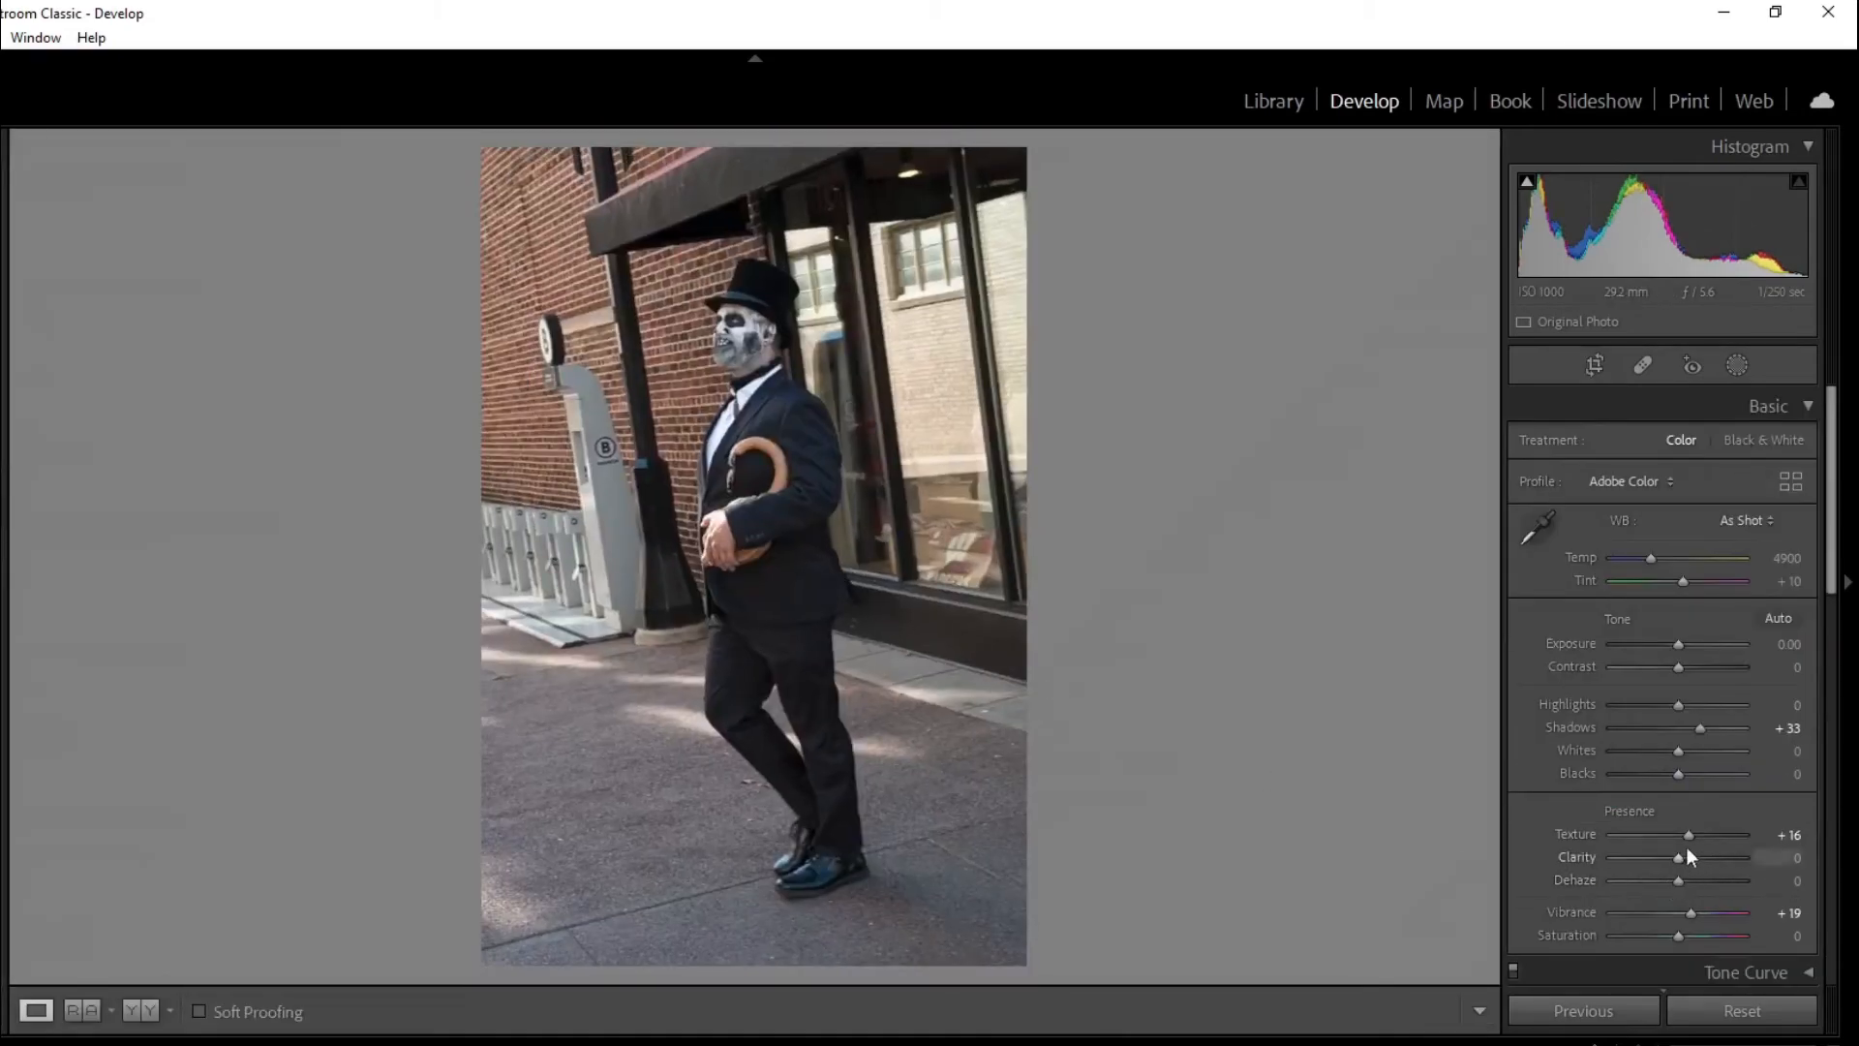
- Set Shadows to +30 for the top hat photo, convert it to Black & White and set Blacks to -7
{"action": "left_click_drag", "start_coordinate": [1692, 726], "coordinate": [1689, 734]}
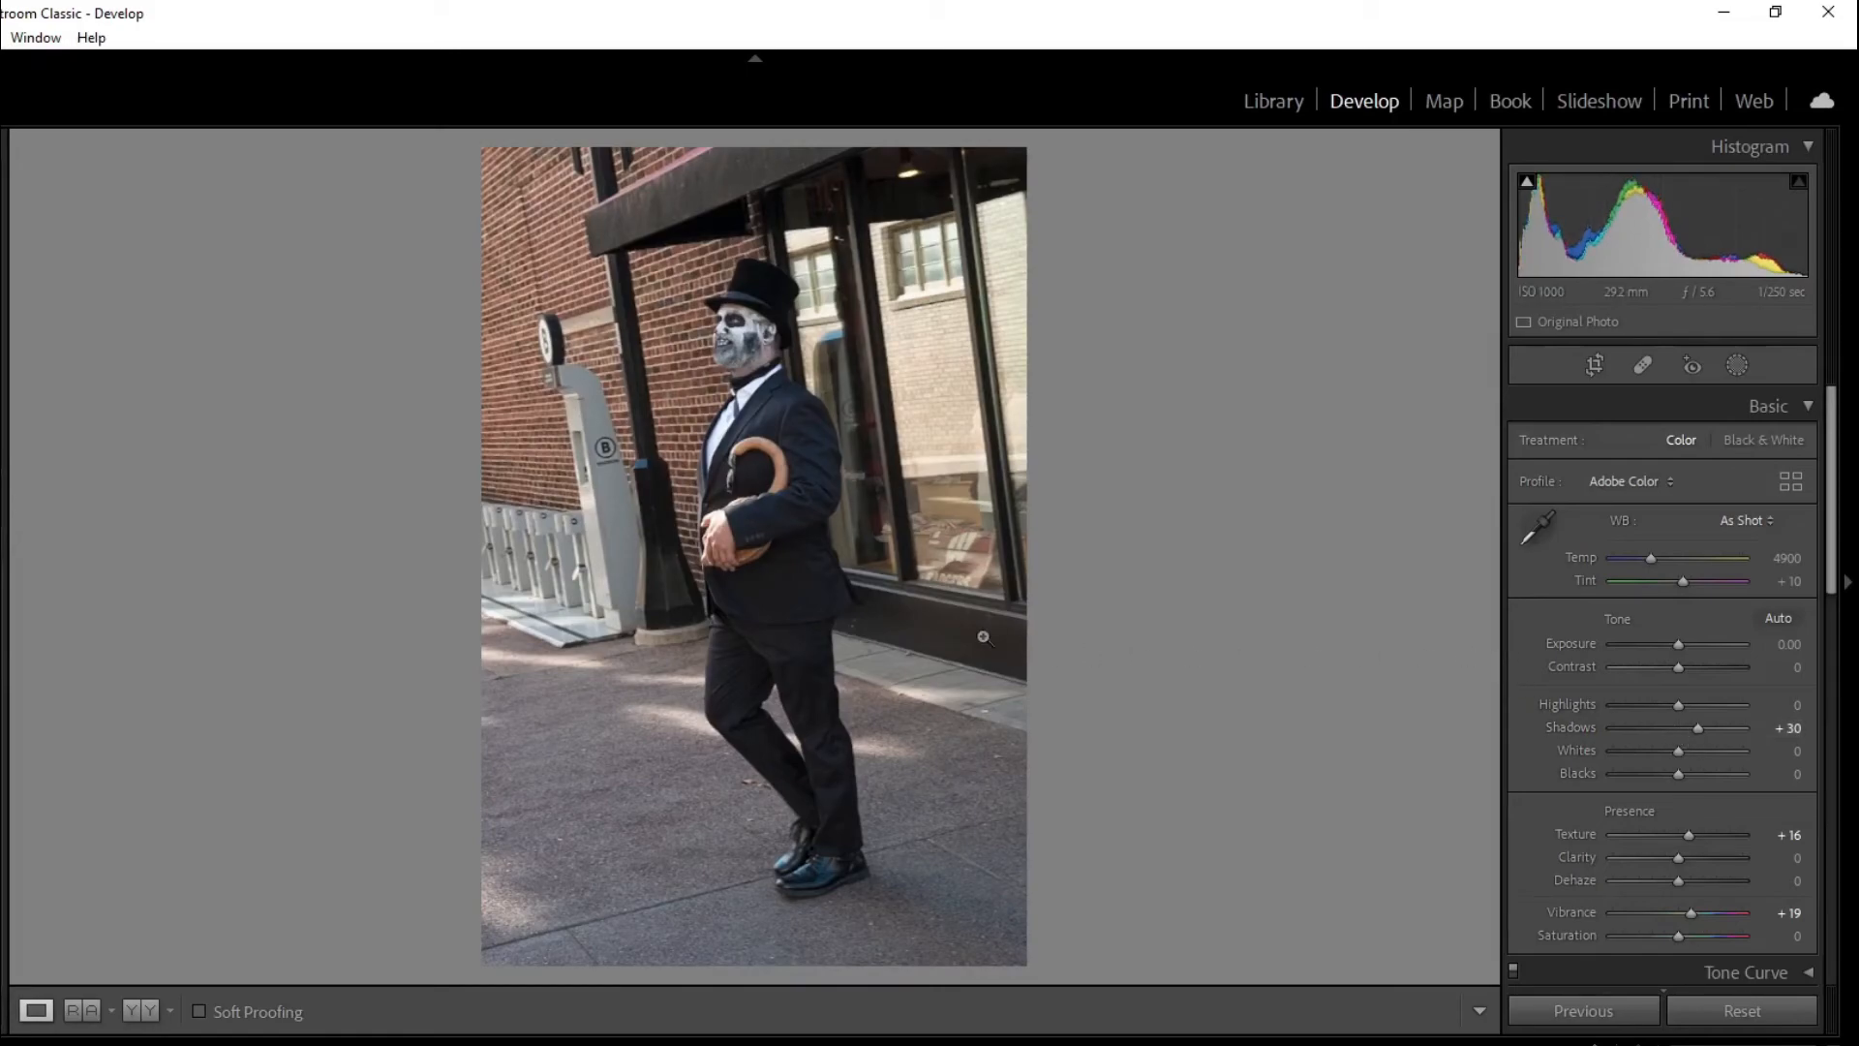
{"action": "left_click", "coordinate": [1752, 442]}
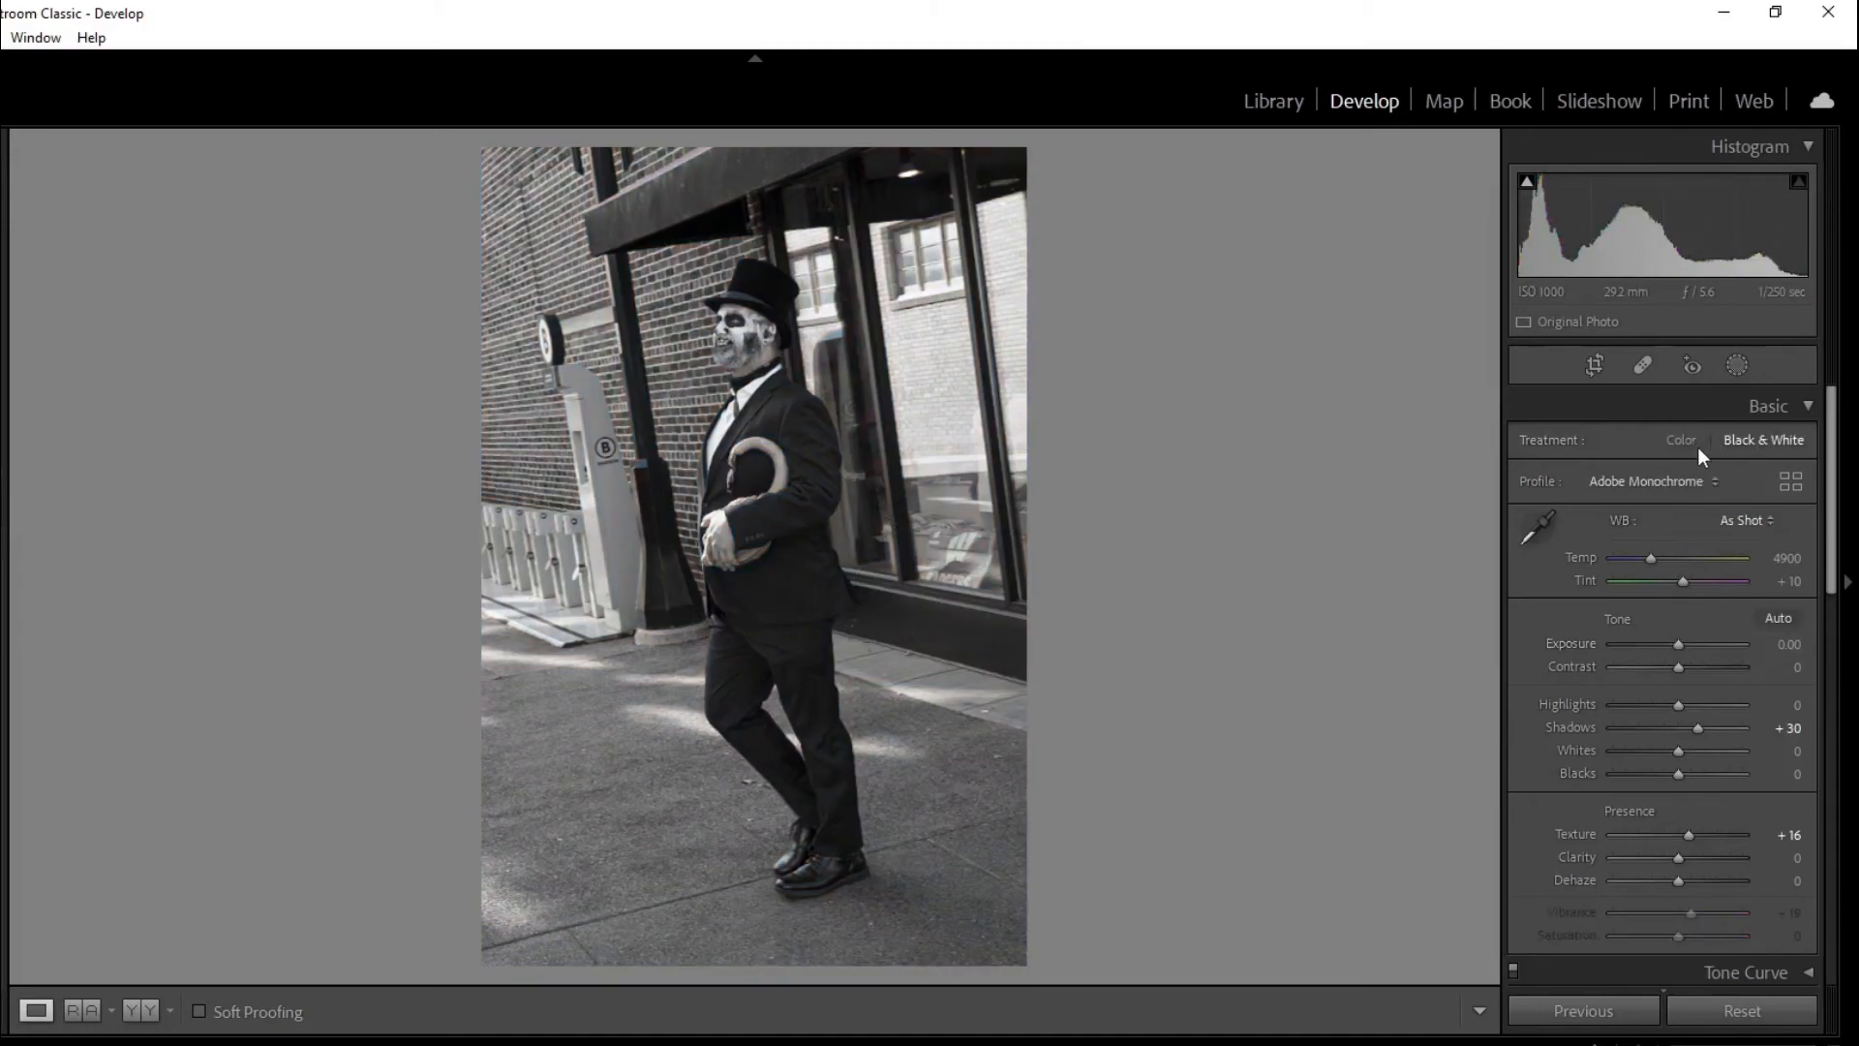
{"action": "left_click", "coordinate": [1687, 439]}
{"action": "left_click", "coordinate": [1743, 442]}
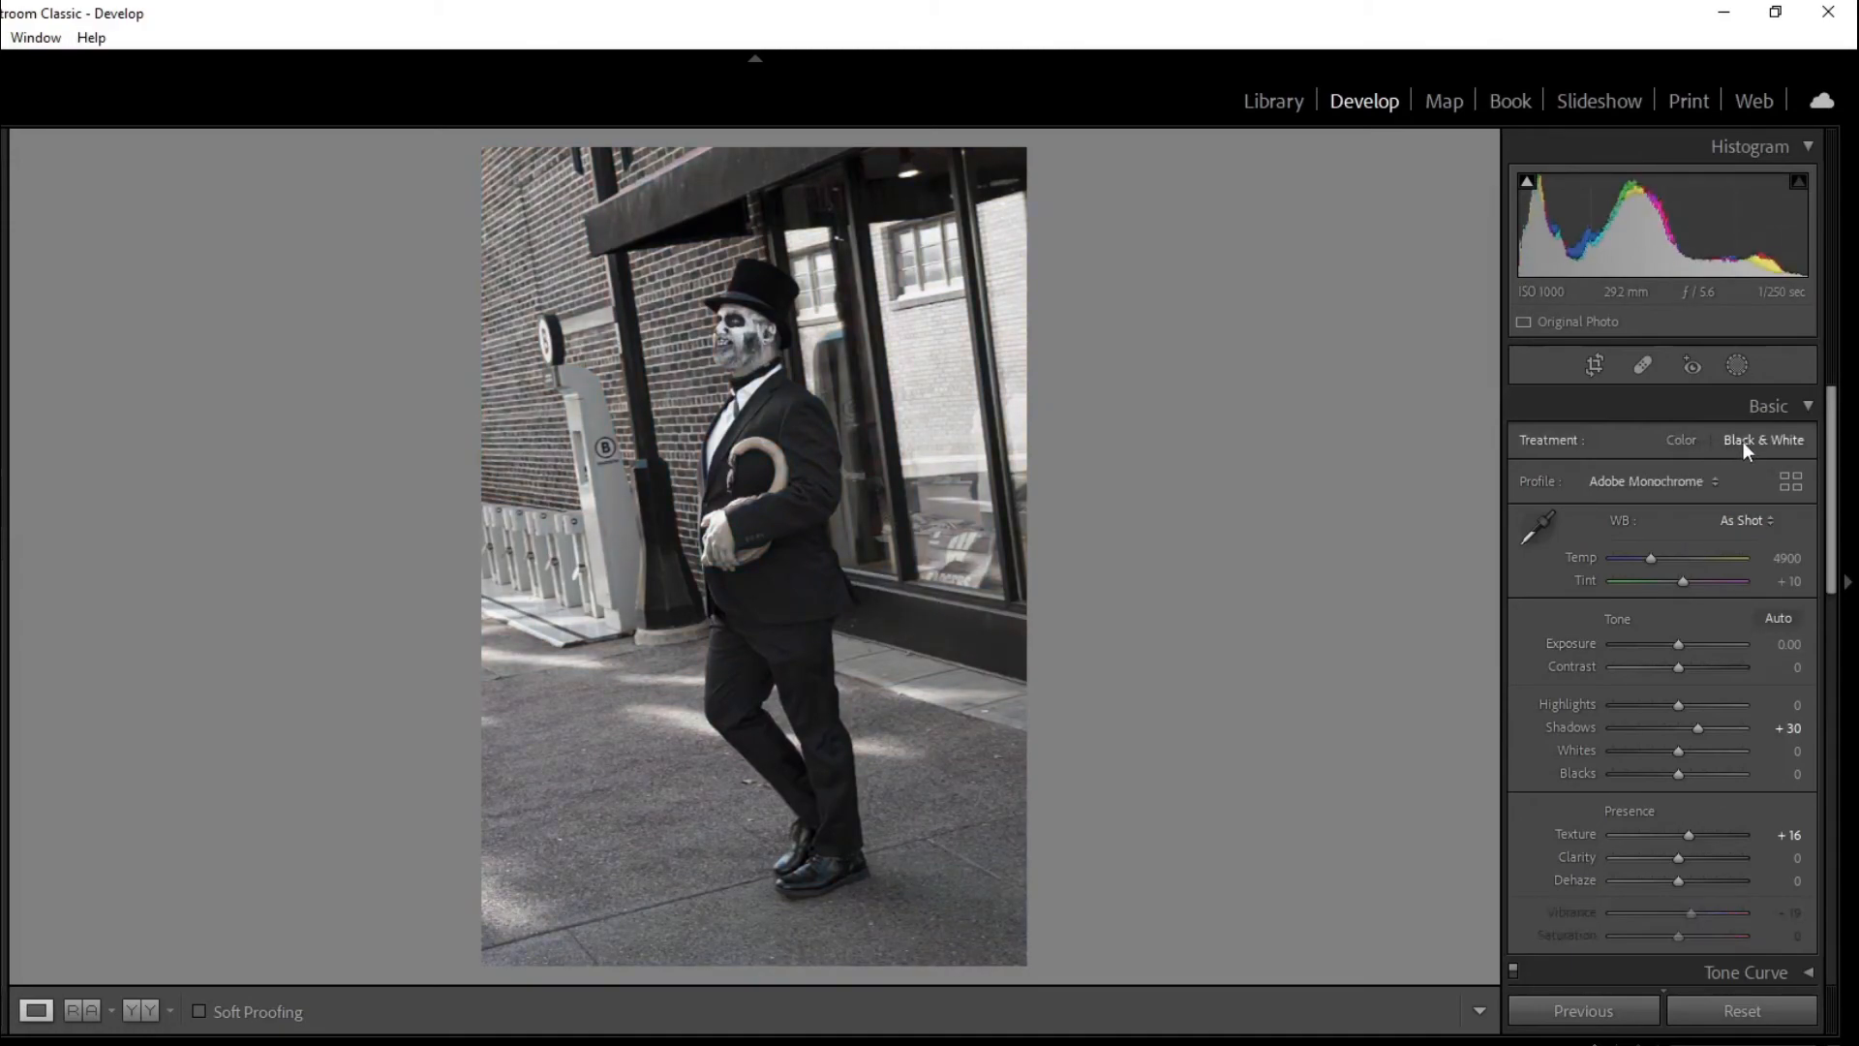
{"action": "left_click_drag", "start_coordinate": [1682, 781], "coordinate": [1673, 781]}
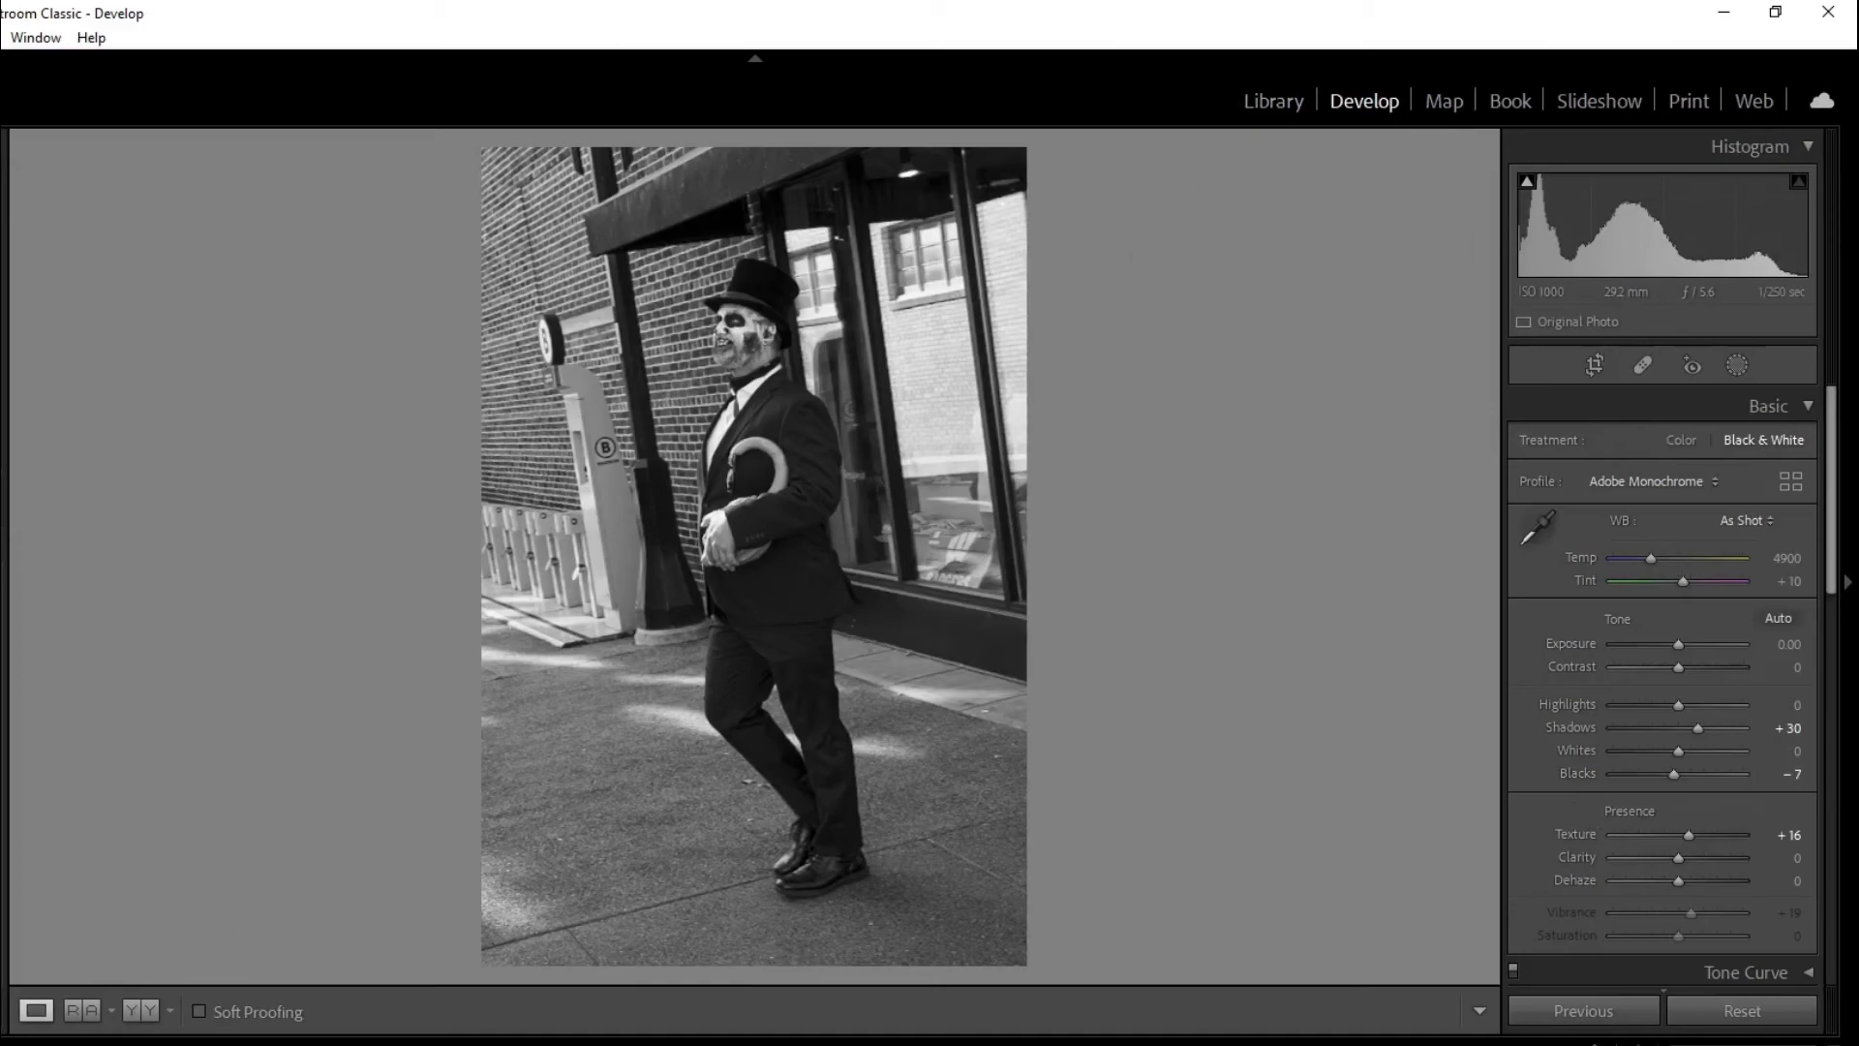
- Review the following edited photos one by one, from the hand holding green onions to the black and white photo of the wide-brimmed hat
{"action": "key", "text": "Right"}
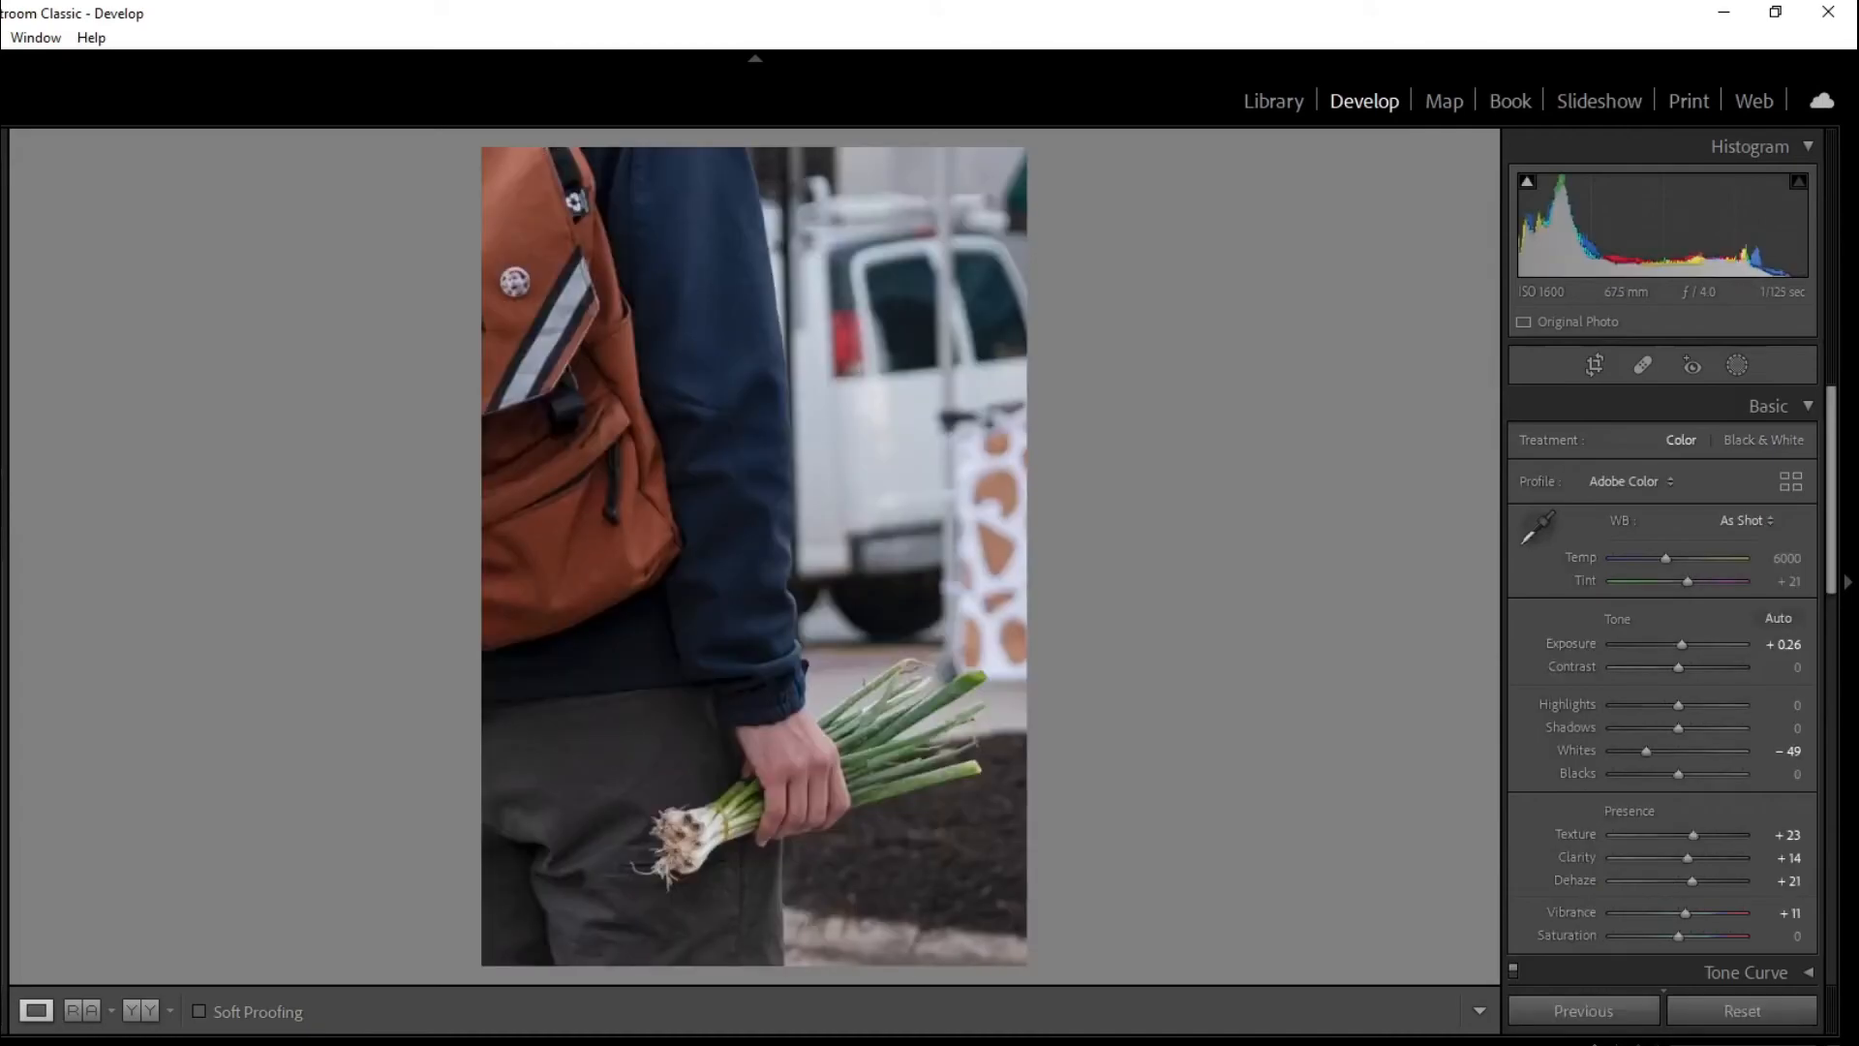
{"action": "key", "text": "Right"}
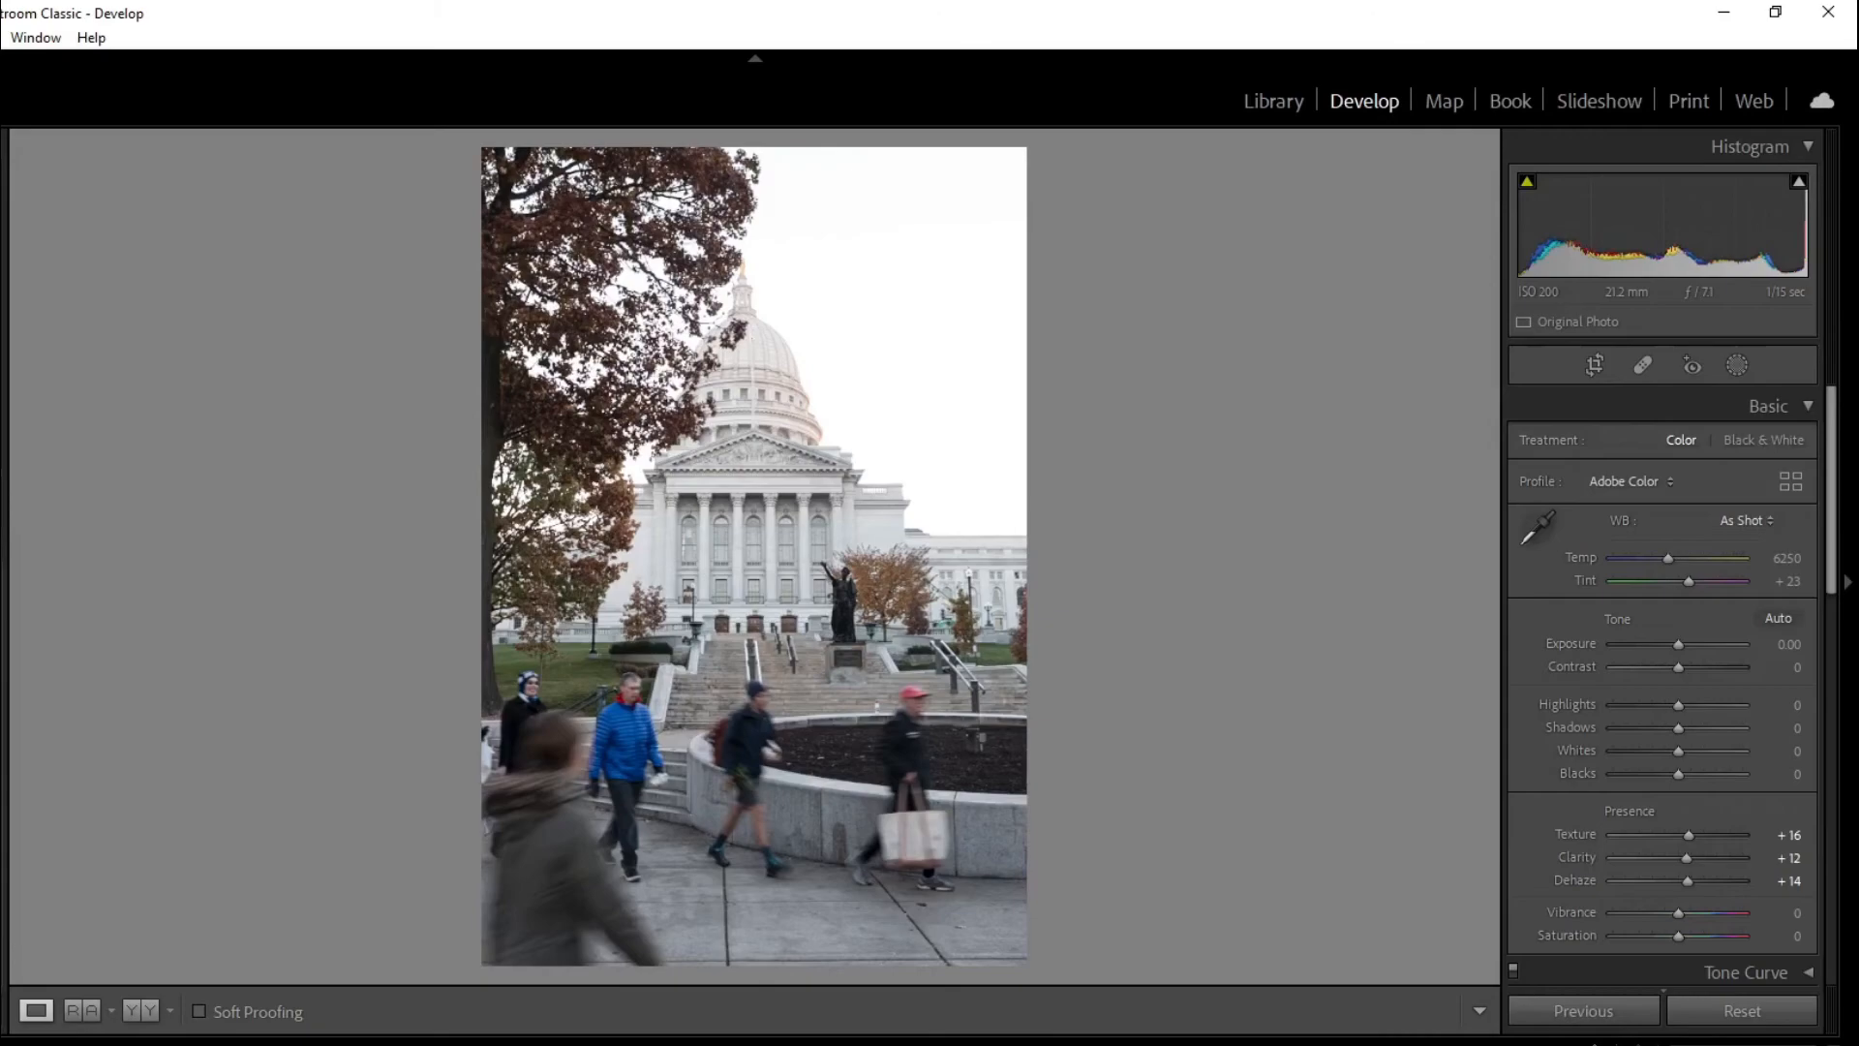
{"action": "key", "text": "Right"}
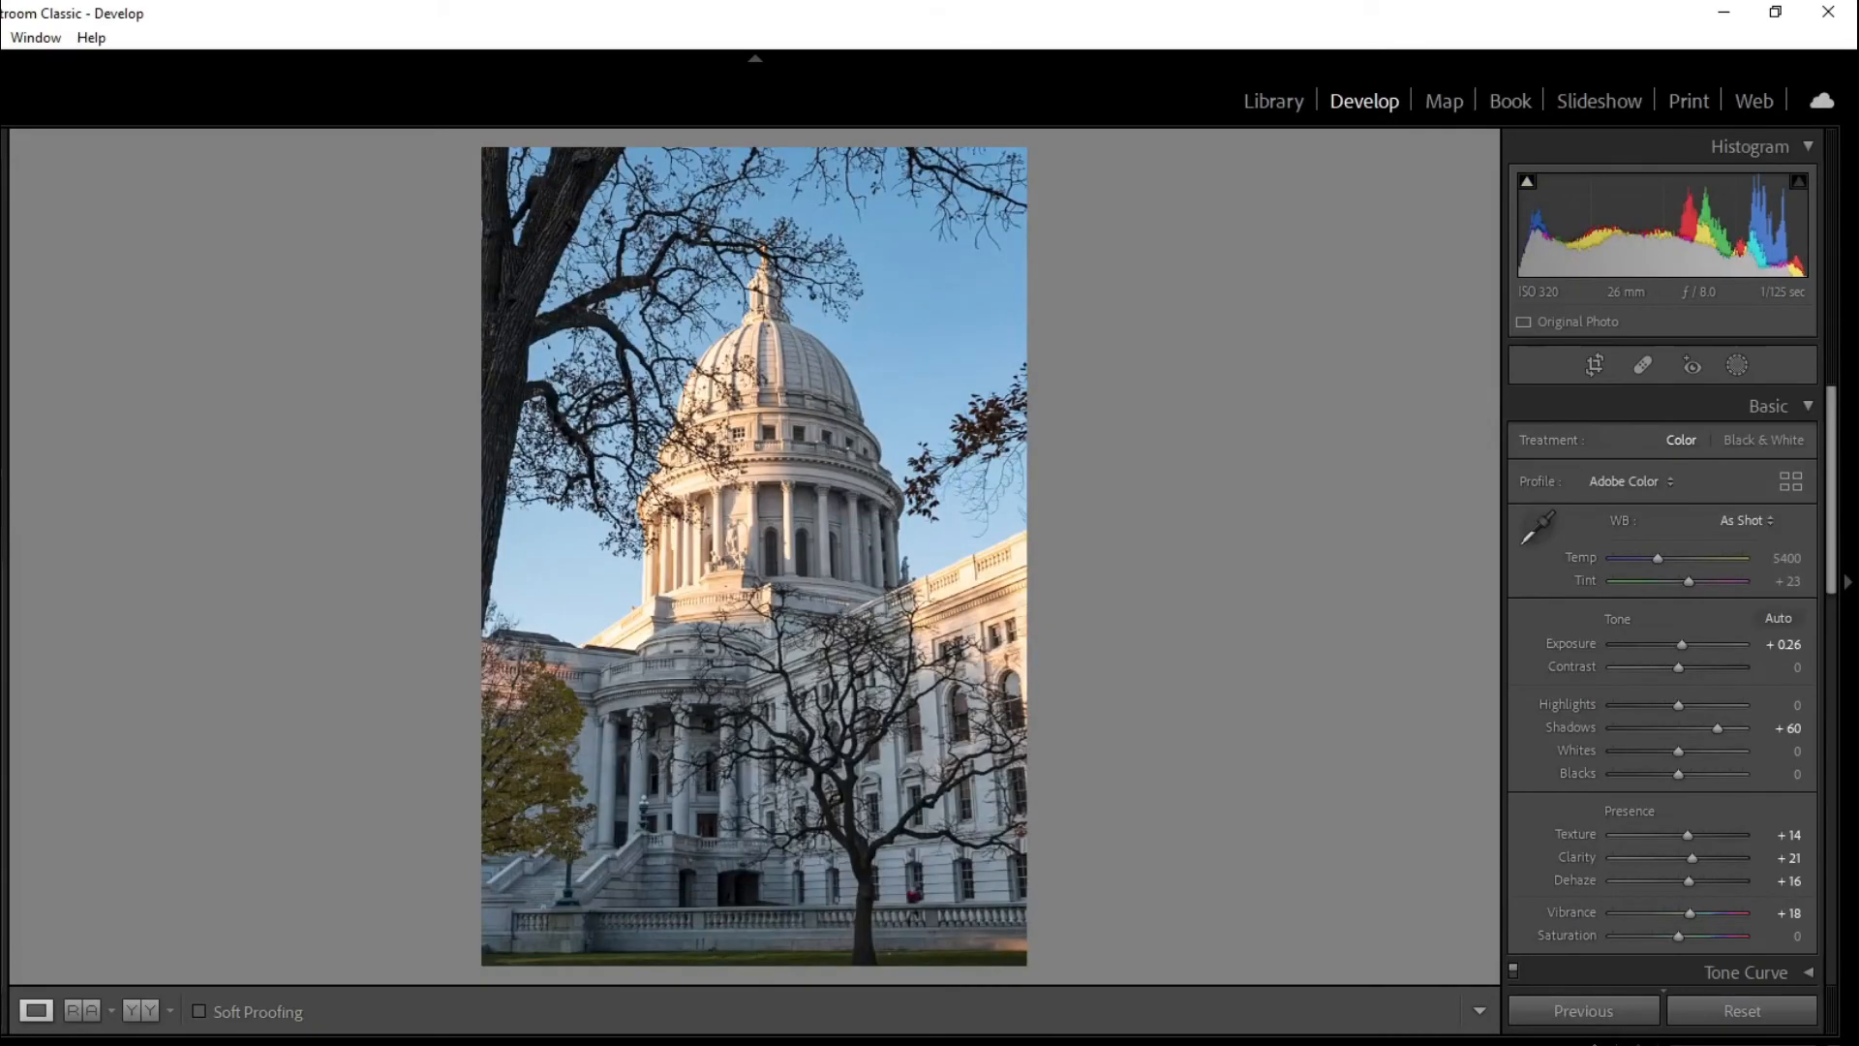
{"action": "key", "text": "Right"}
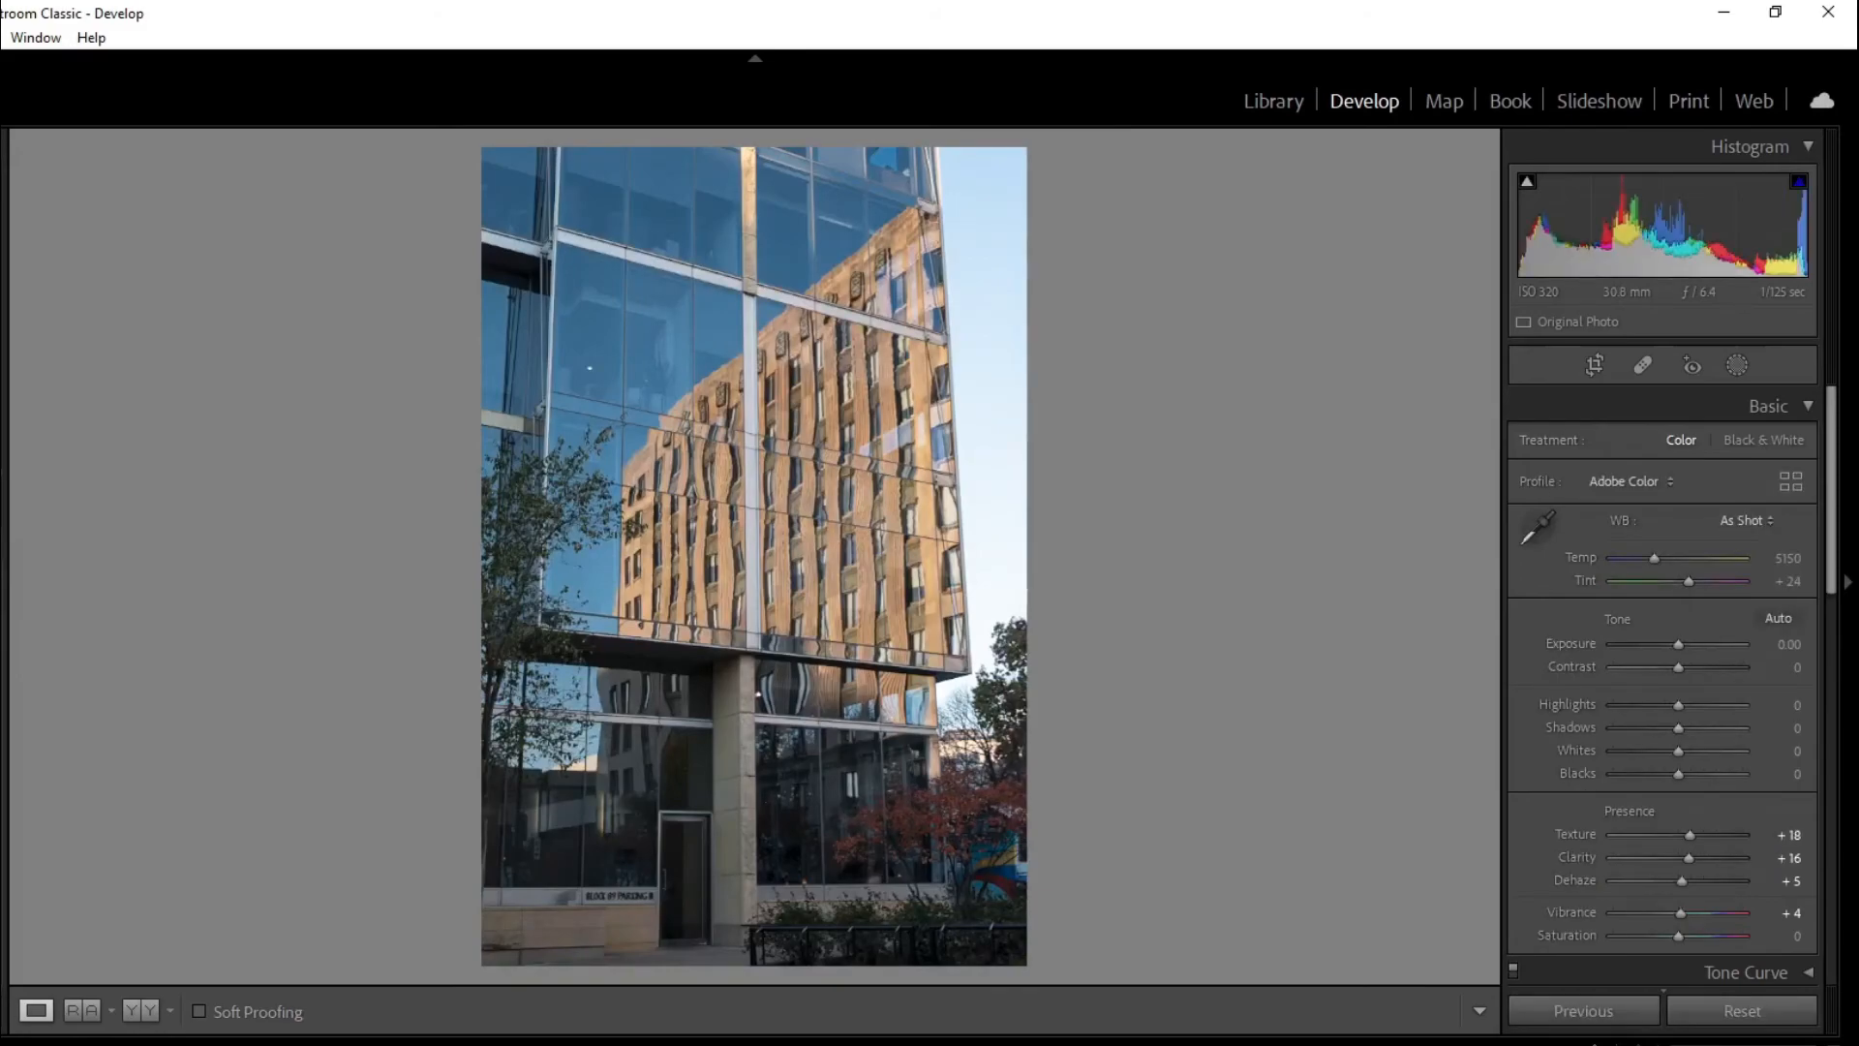
{"action": "key", "text": "Right"}
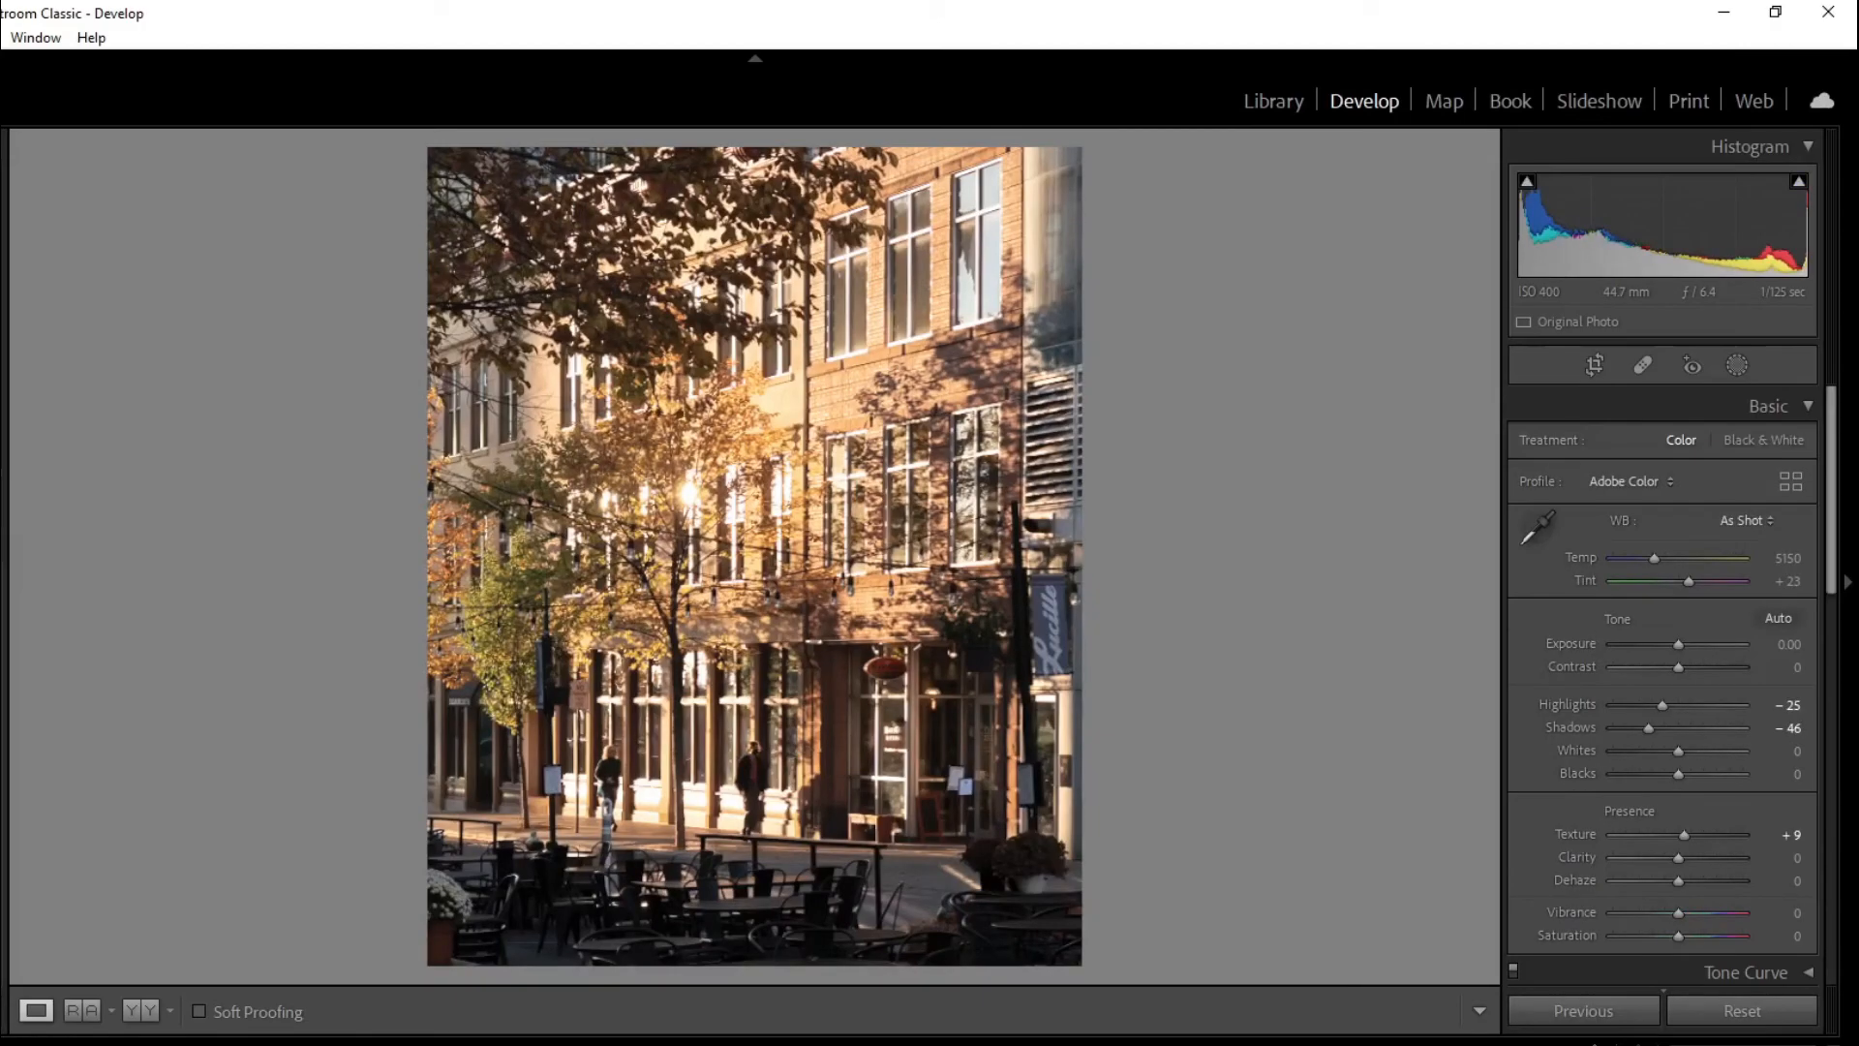
{"action": "key", "text": "Right"}
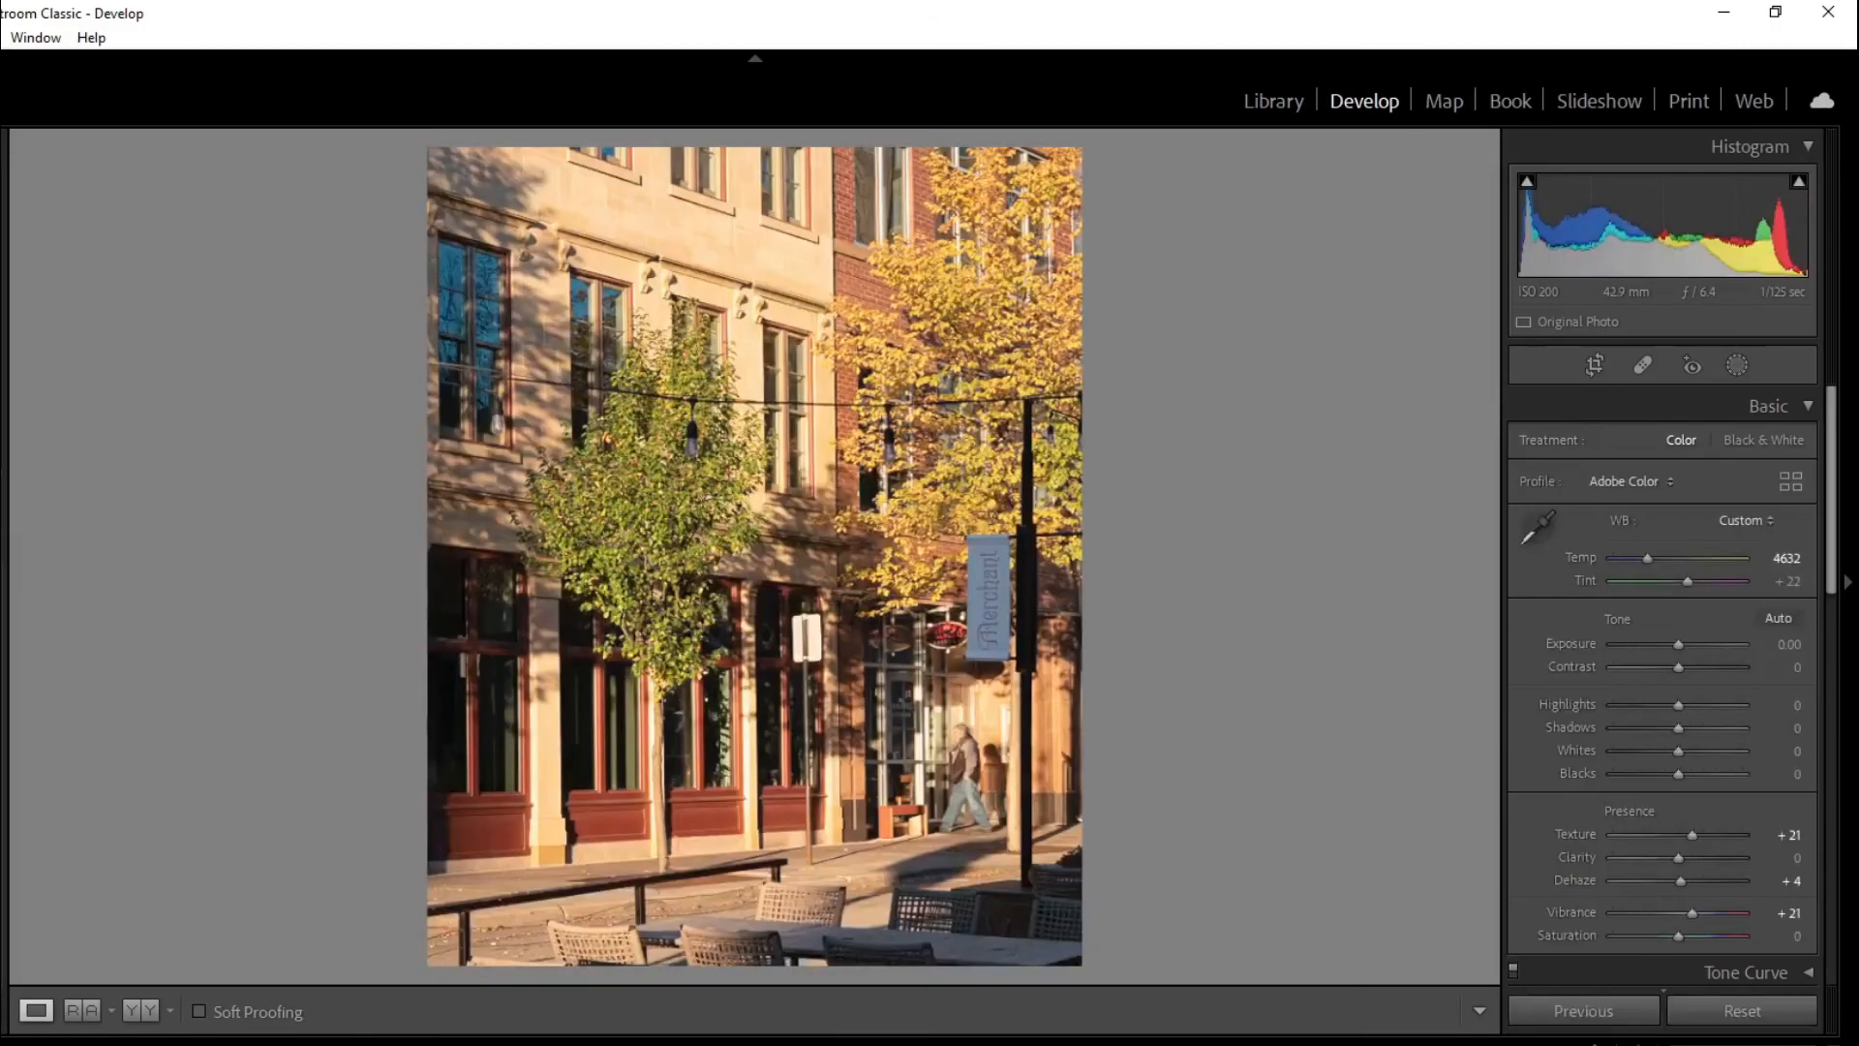
{"action": "key", "text": "Right"}
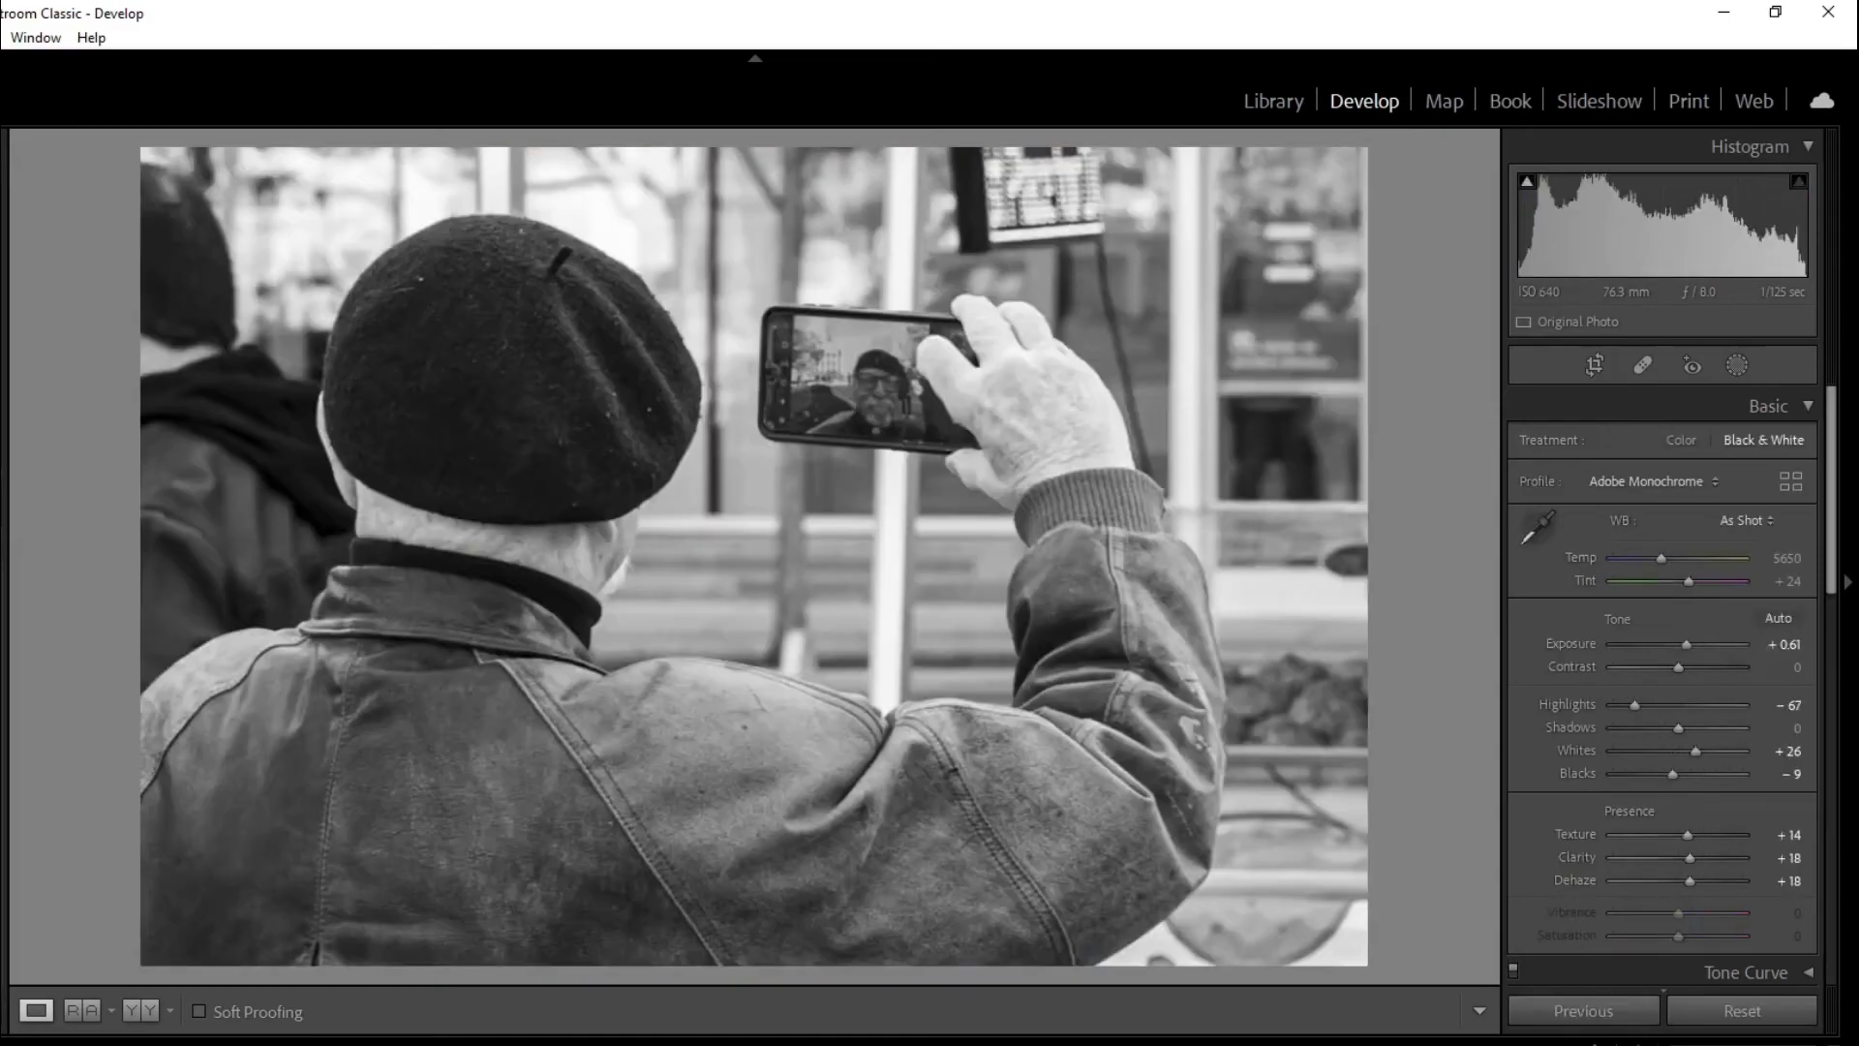
{"action": "key", "text": "Right"}
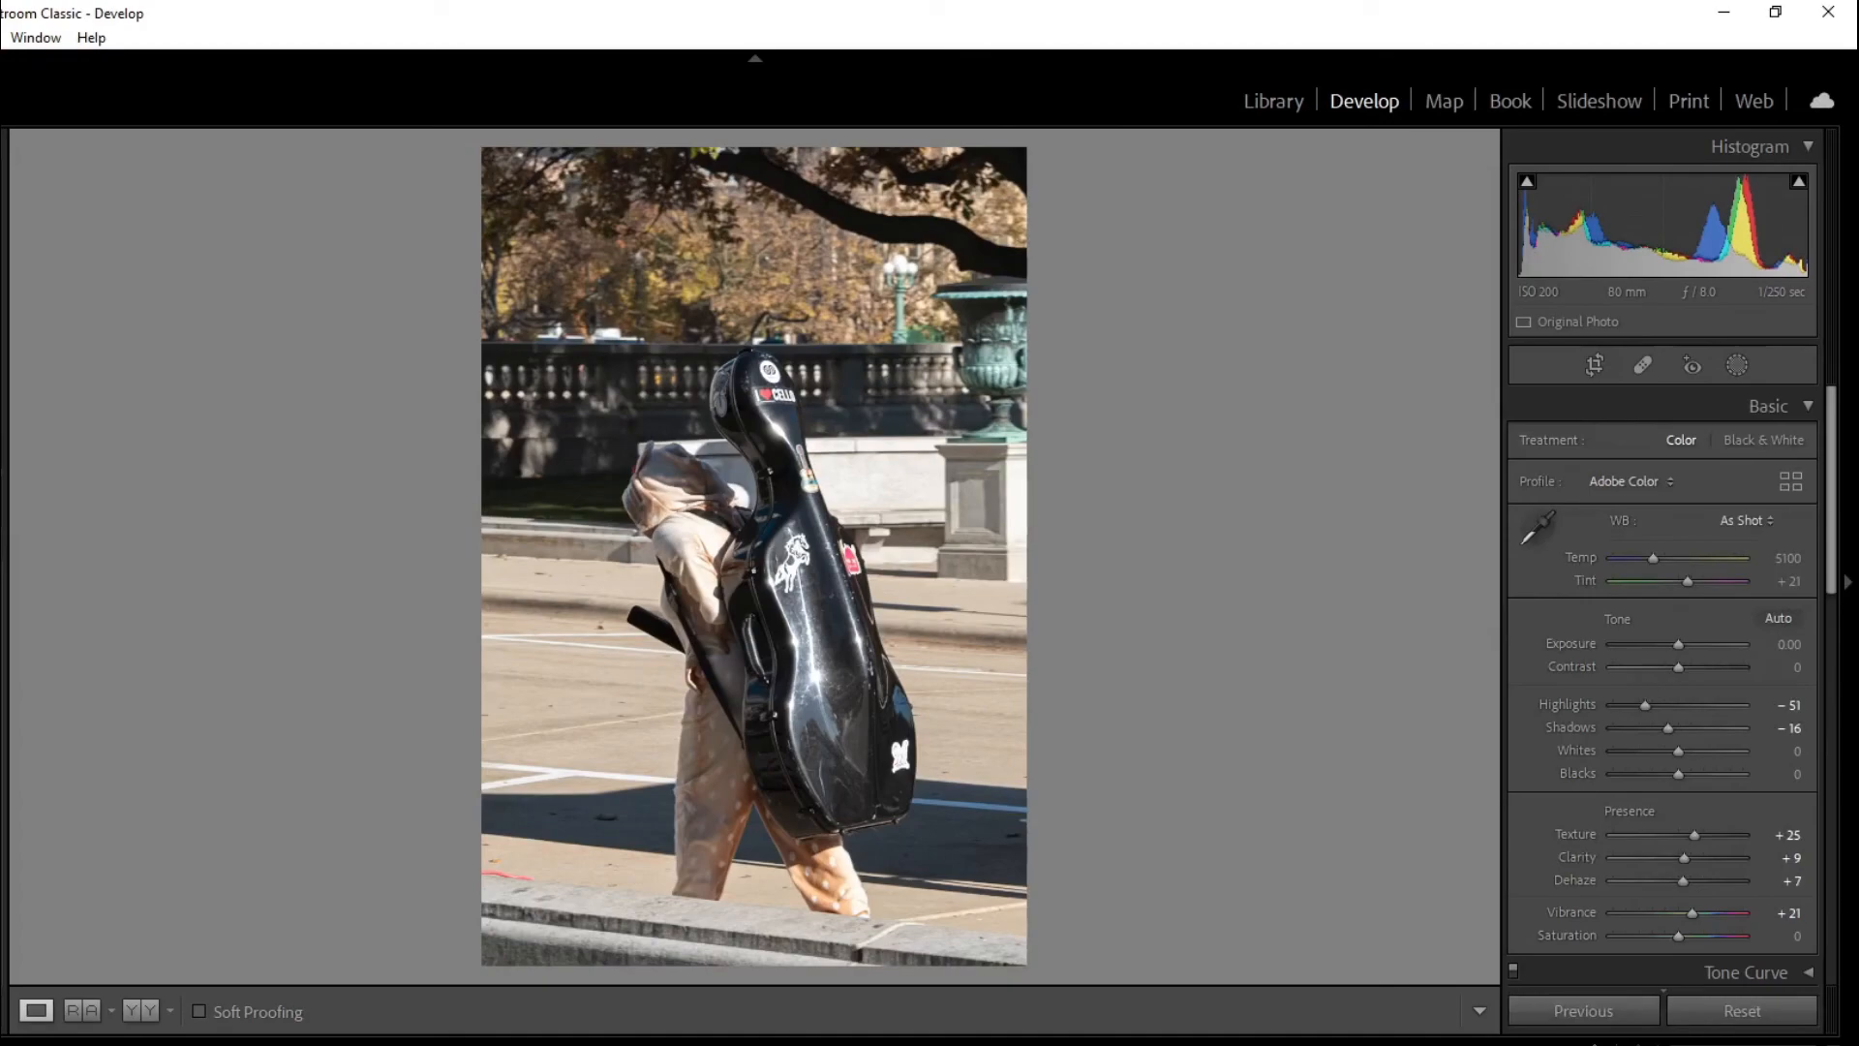
{"action": "key", "text": "Right"}
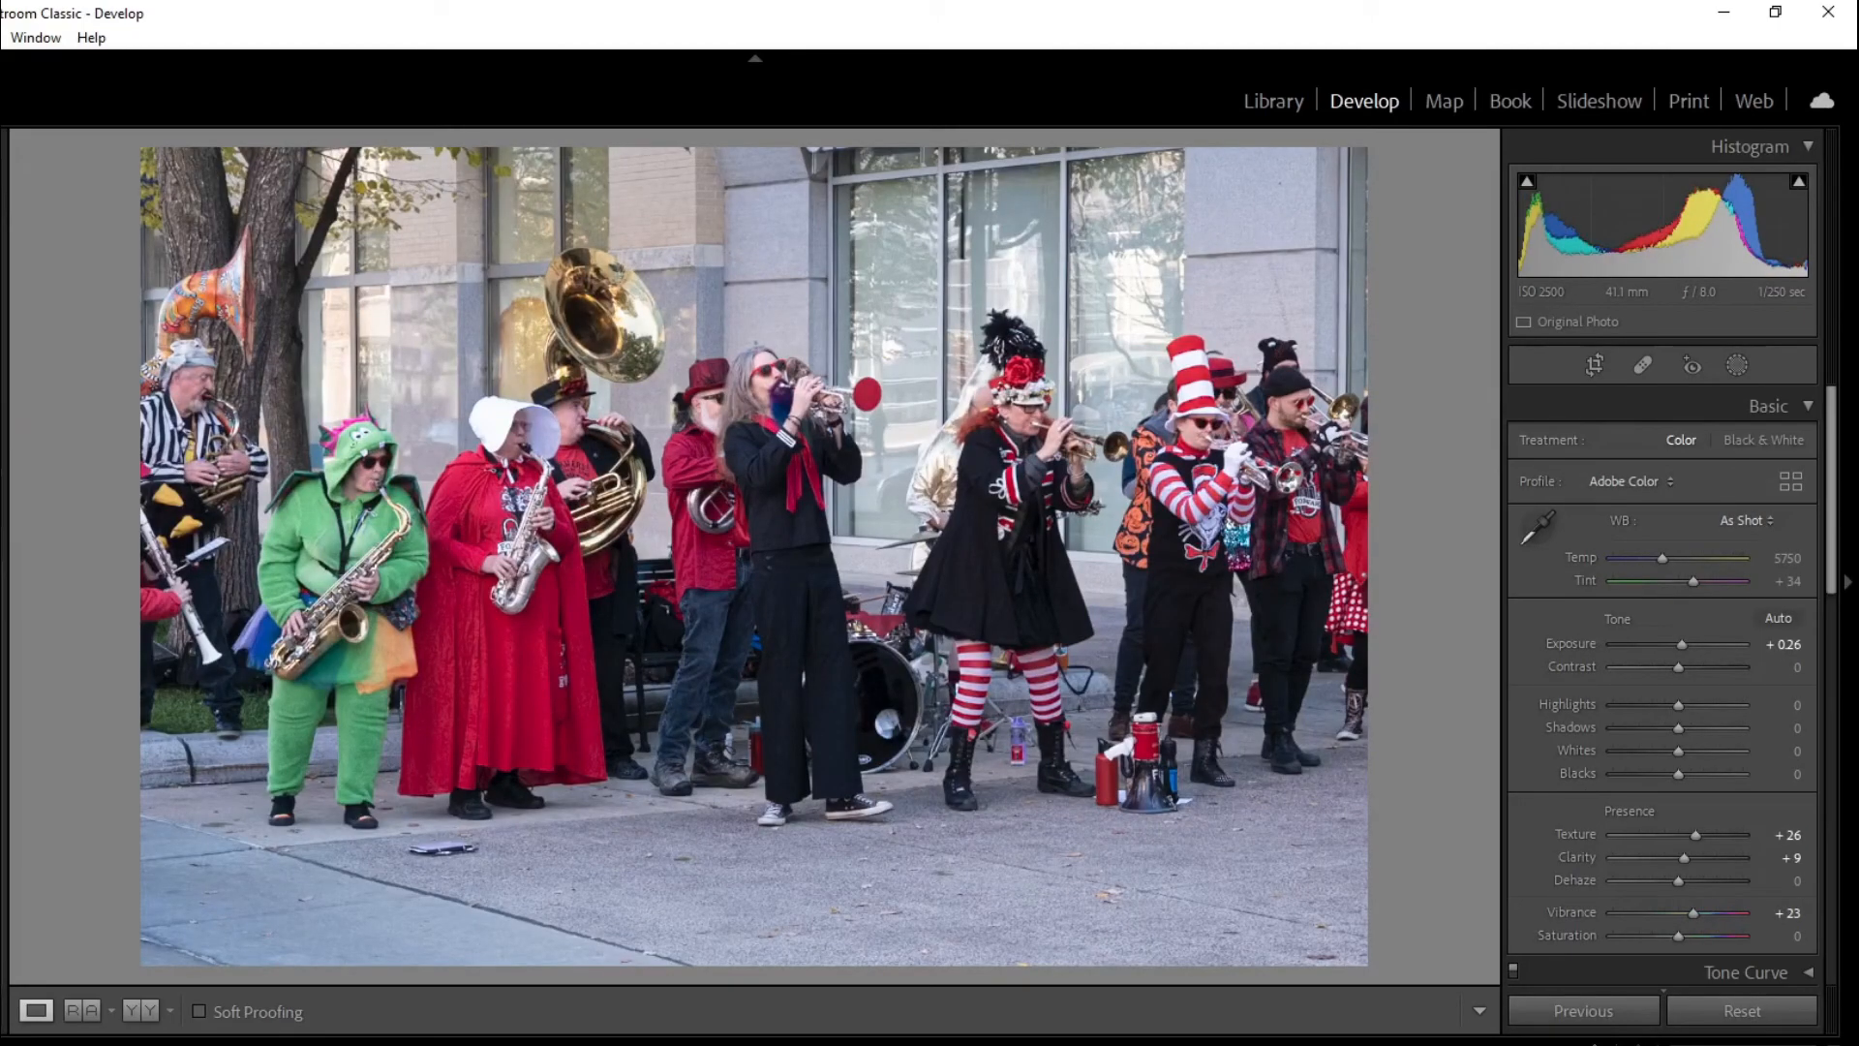
{"action": "key", "text": "Right"}
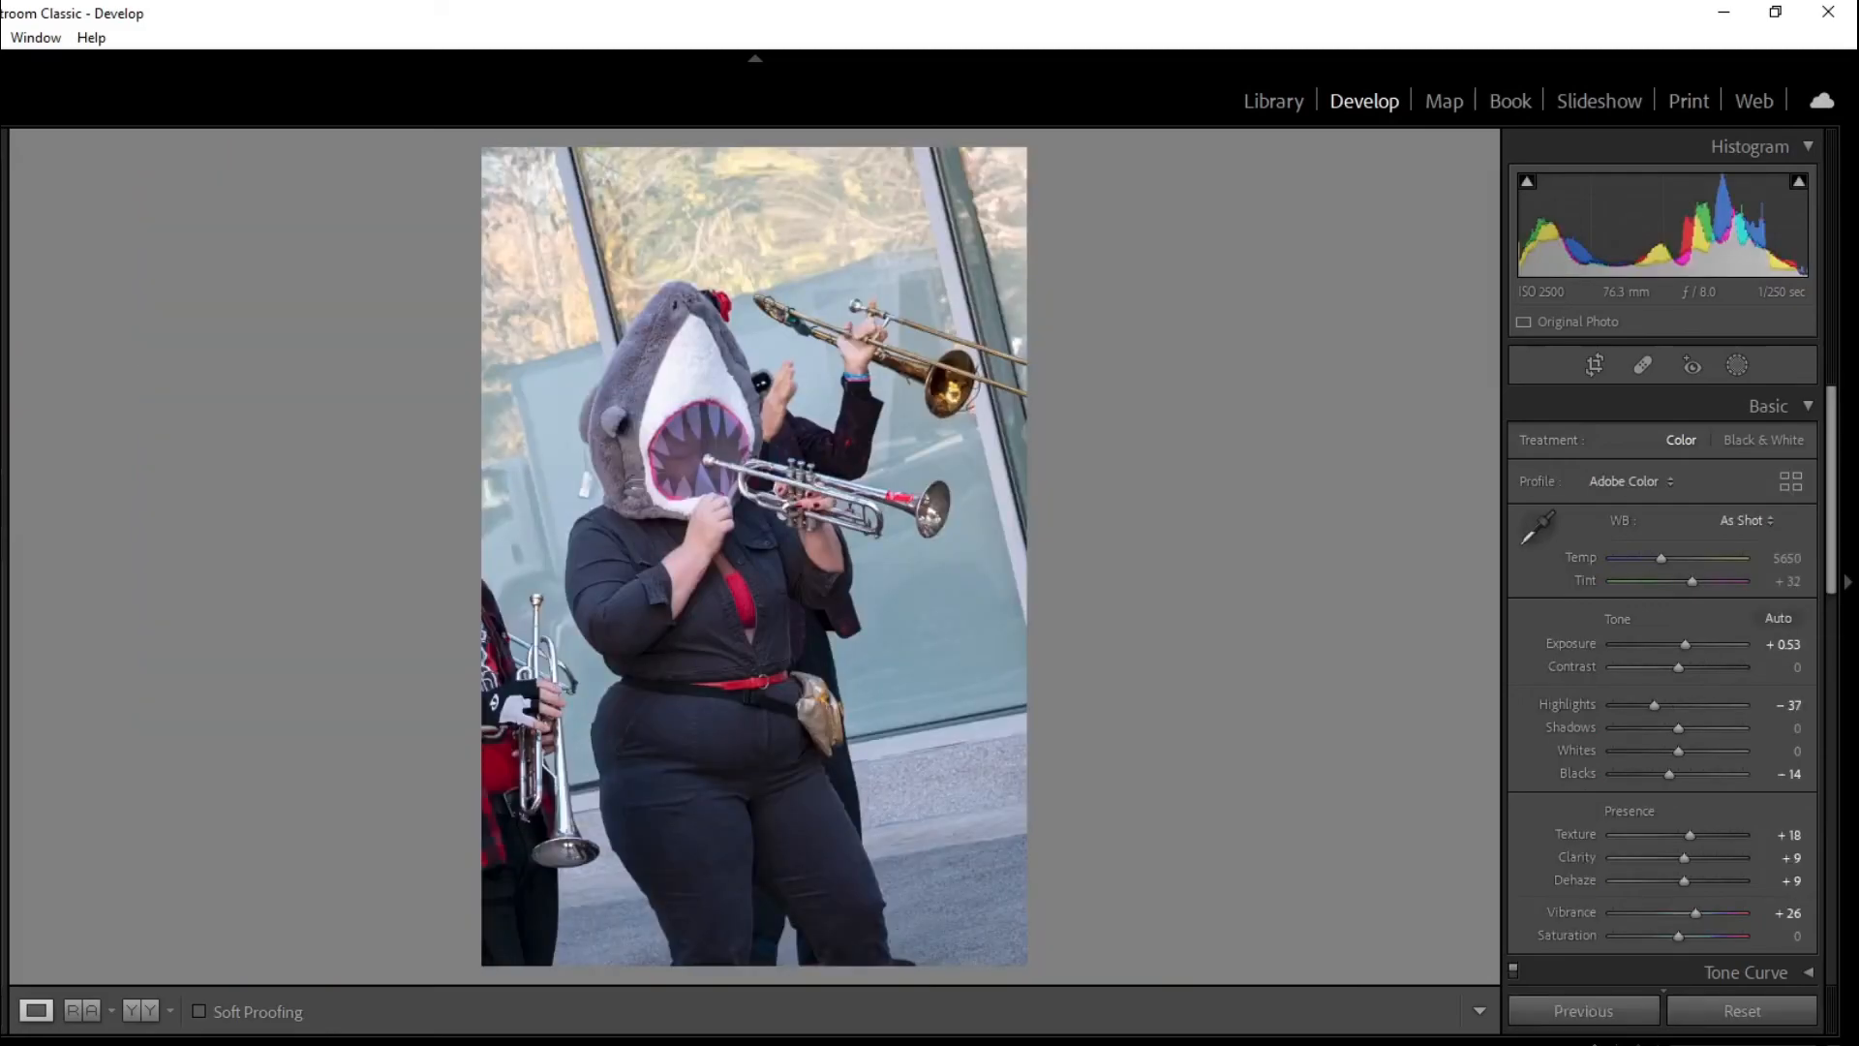
{"action": "key", "text": "Right"}
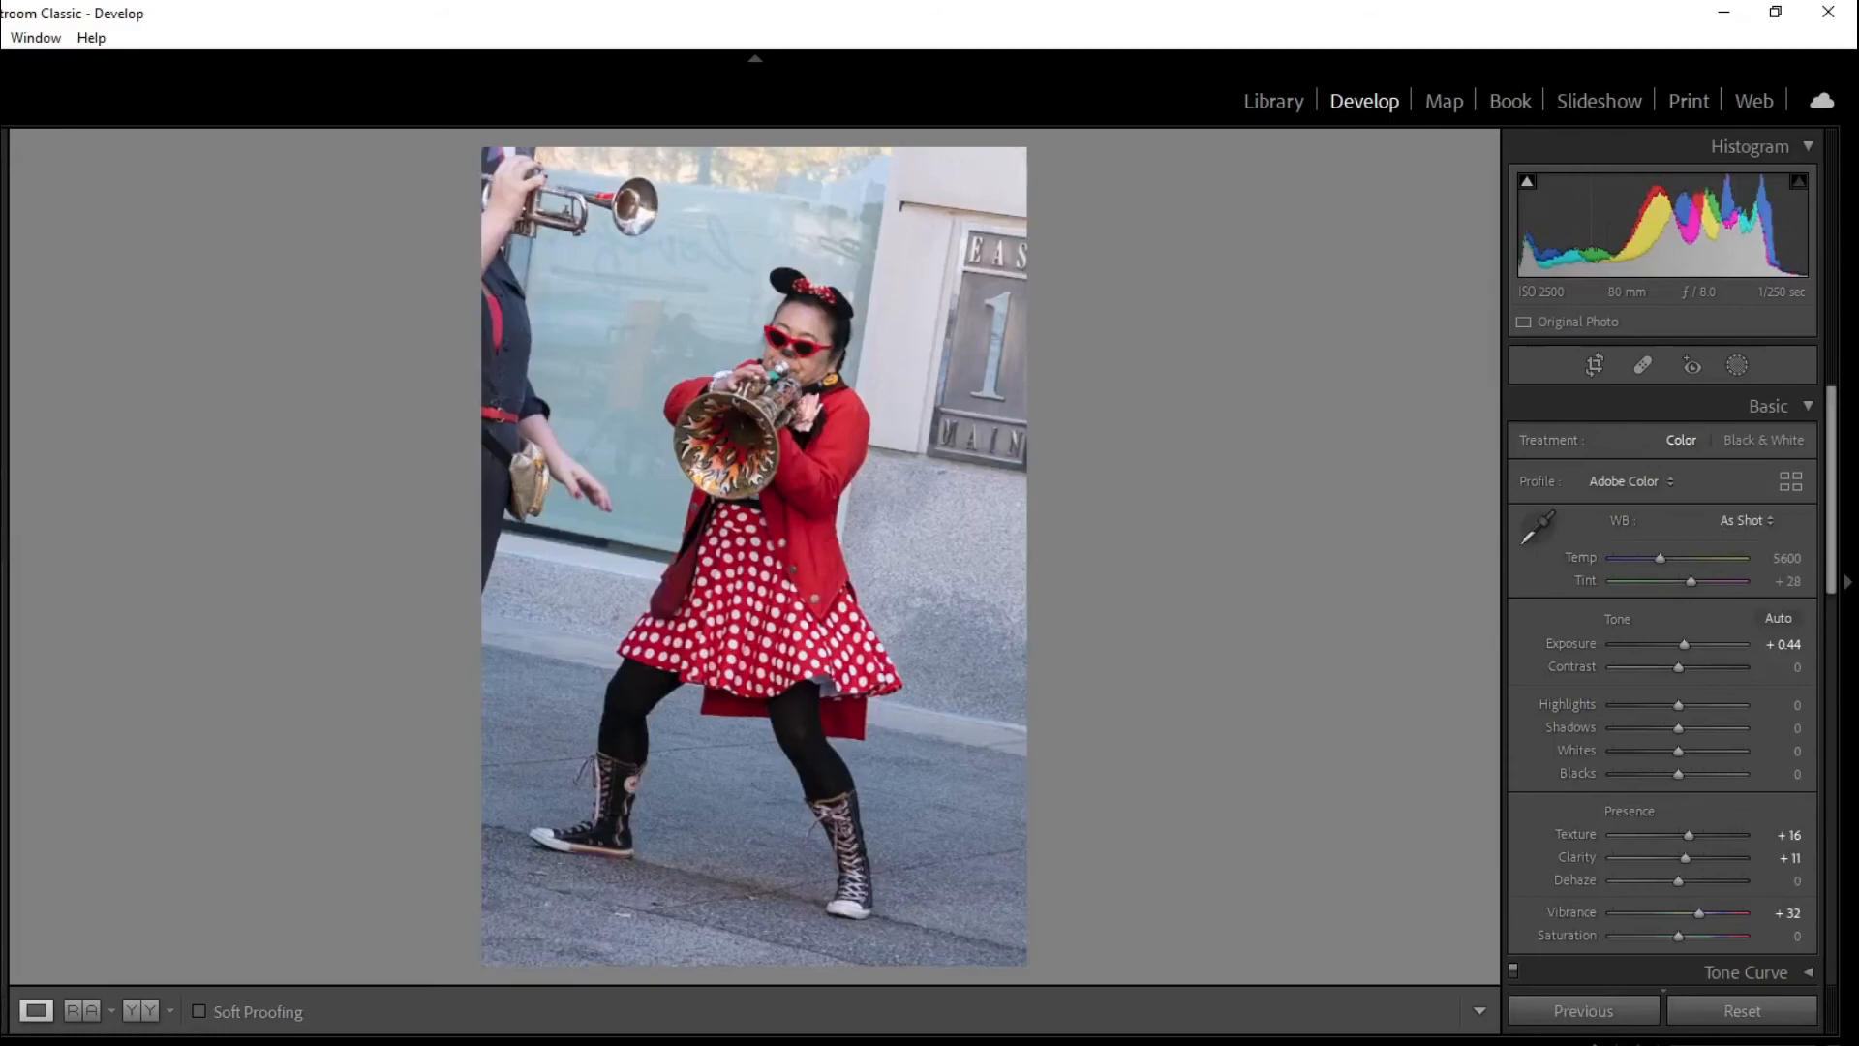
{"action": "key", "text": "Right"}
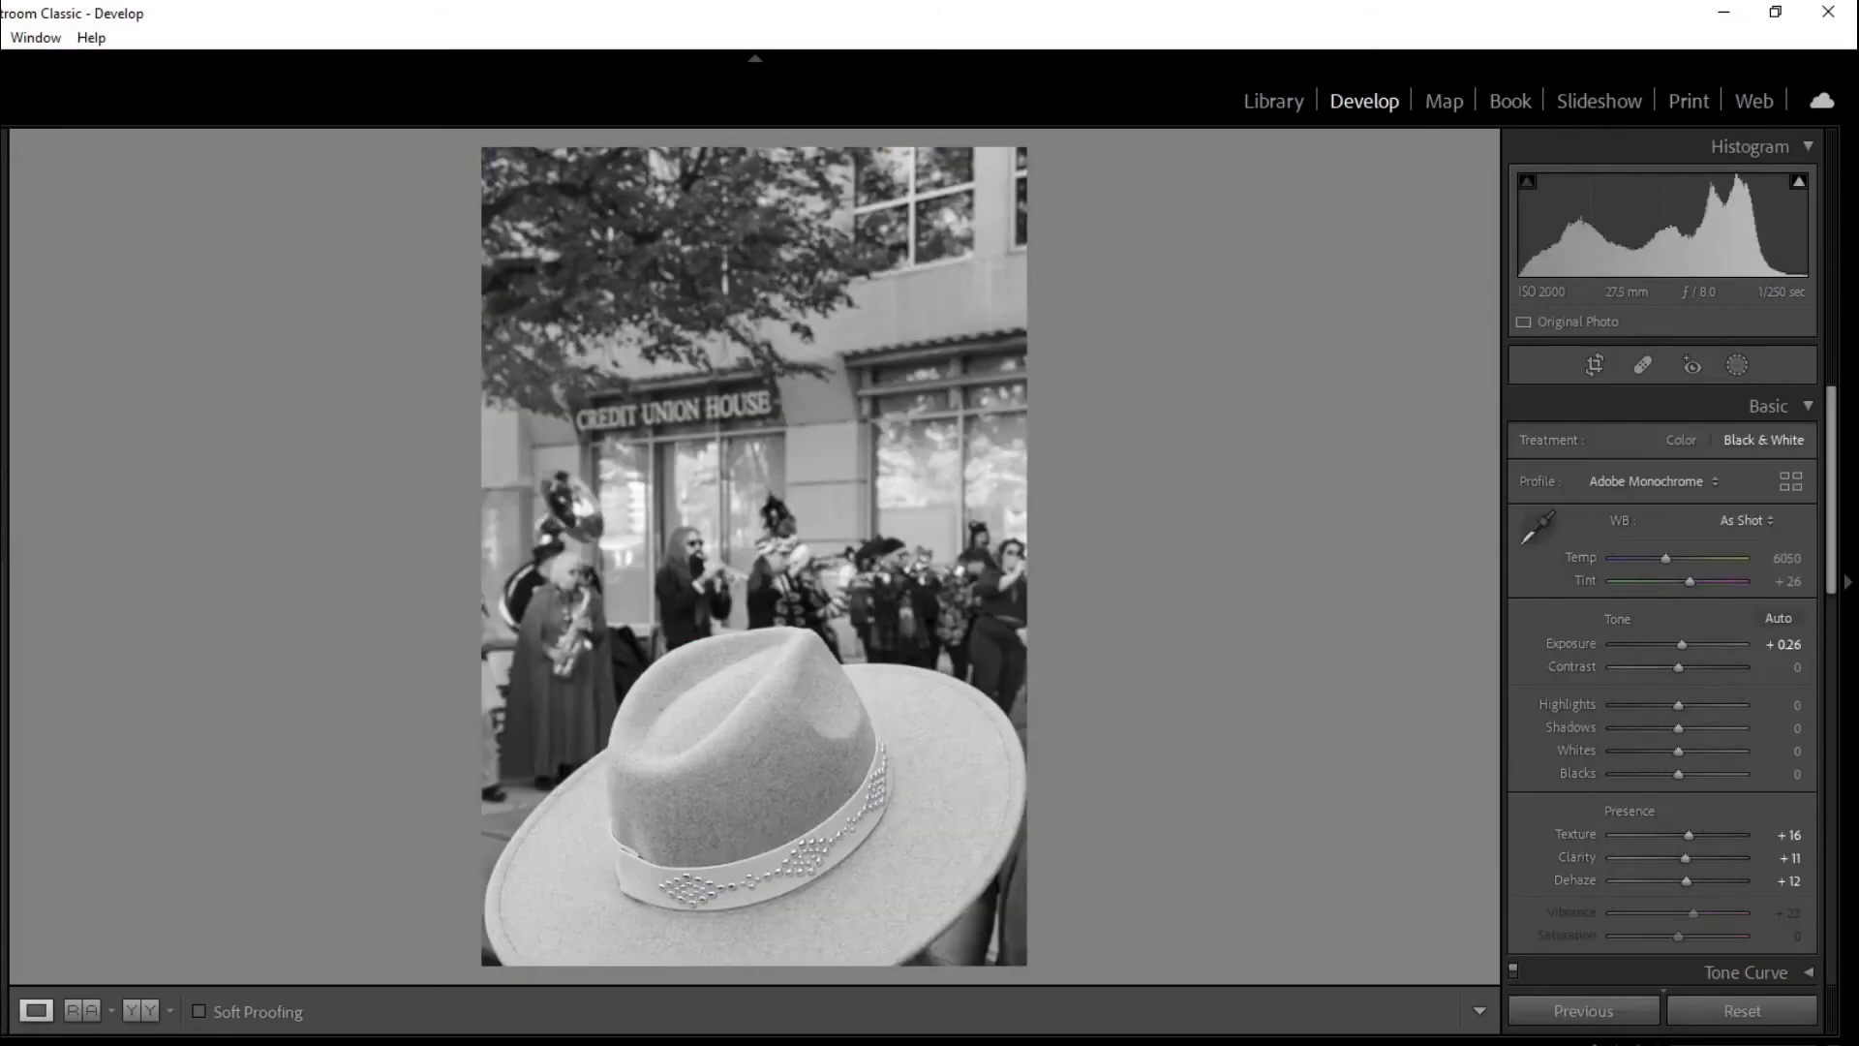
- Continue reviewing the edited photos one by one, from the man holding the humility sign to the man in top hat and skull makeup
{"action": "key", "text": "Right"}
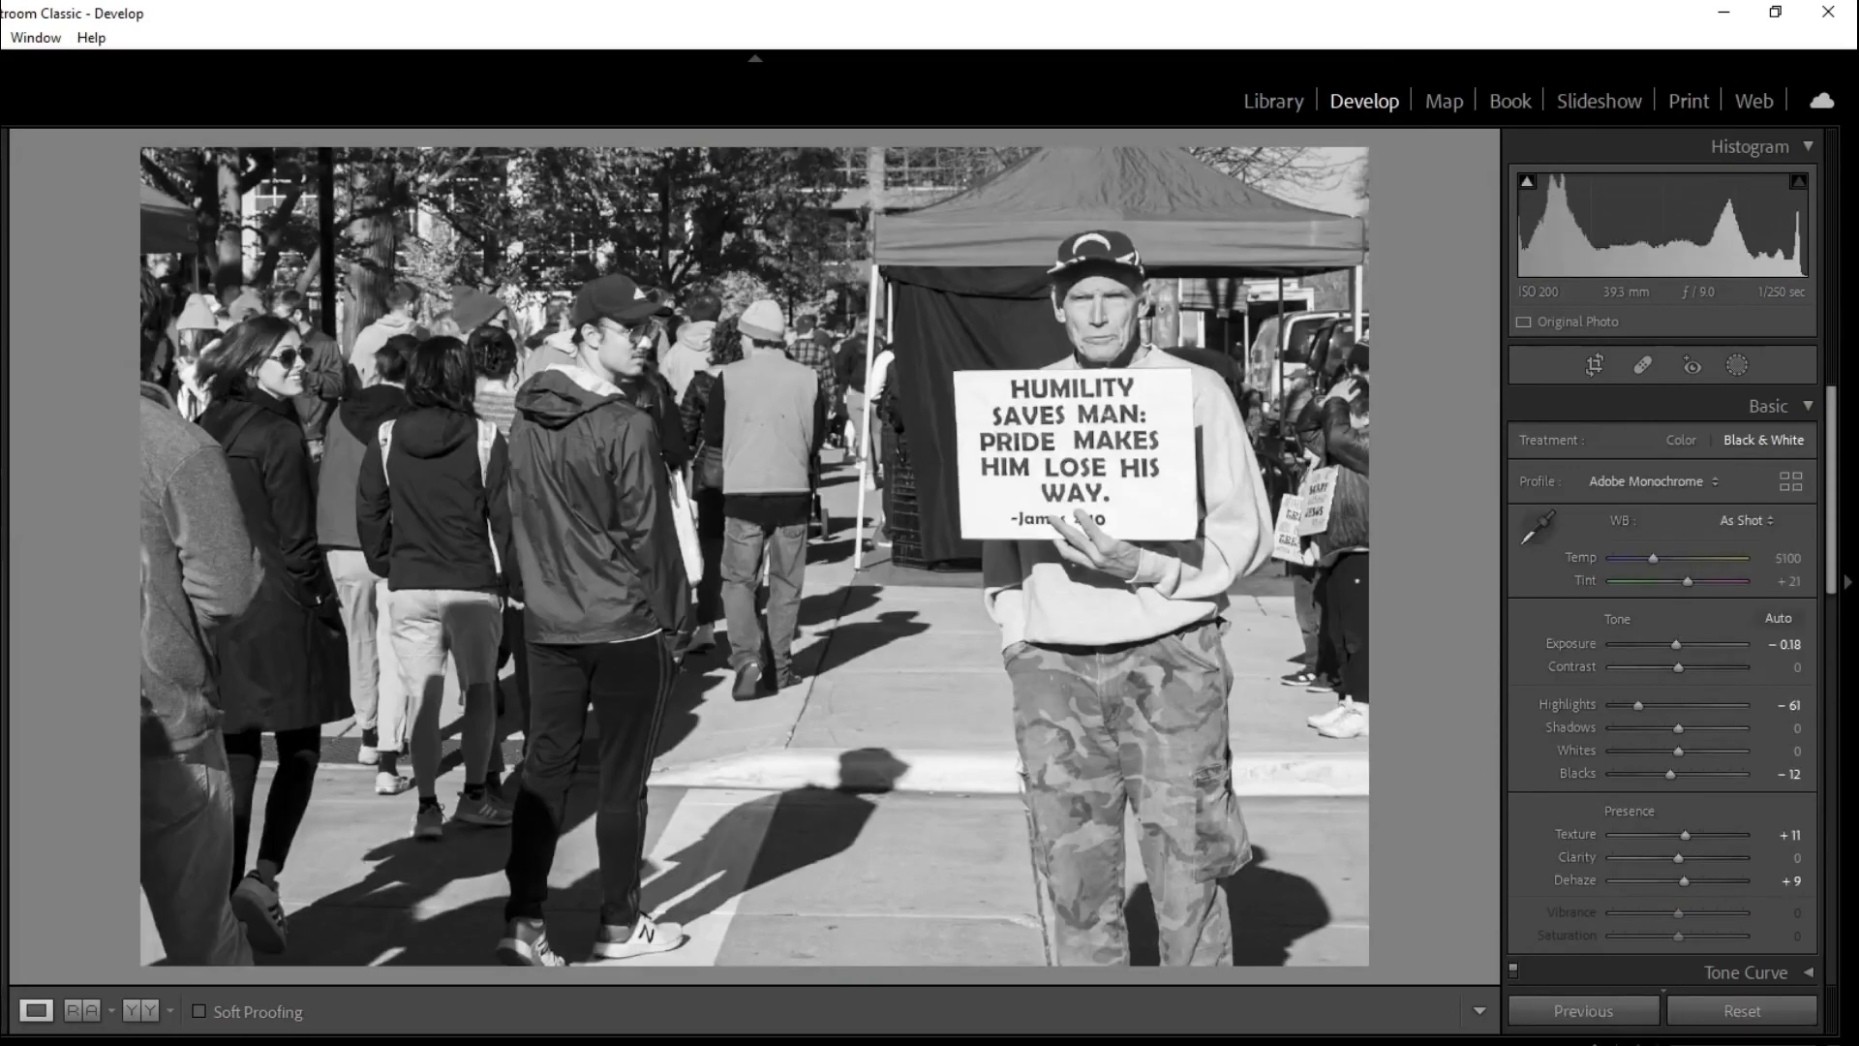
{"action": "key", "text": "Right"}
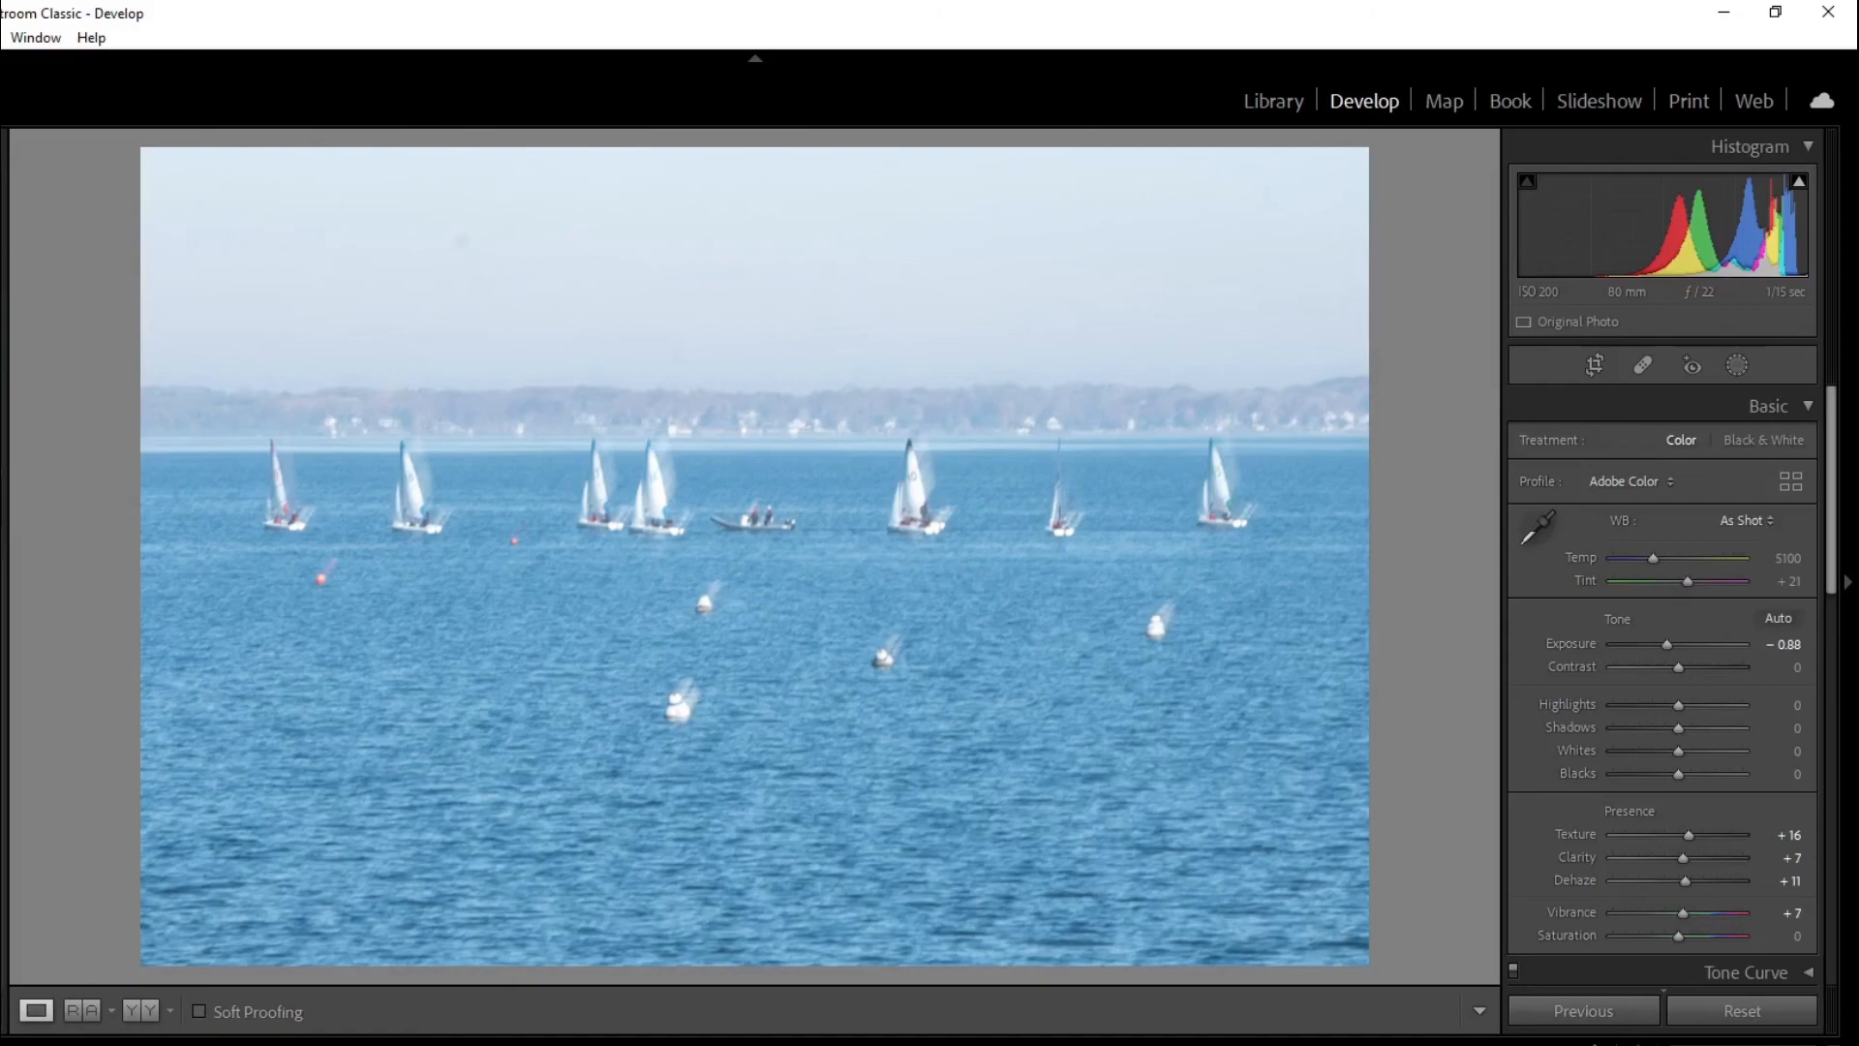
{"action": "key", "text": "Right"}
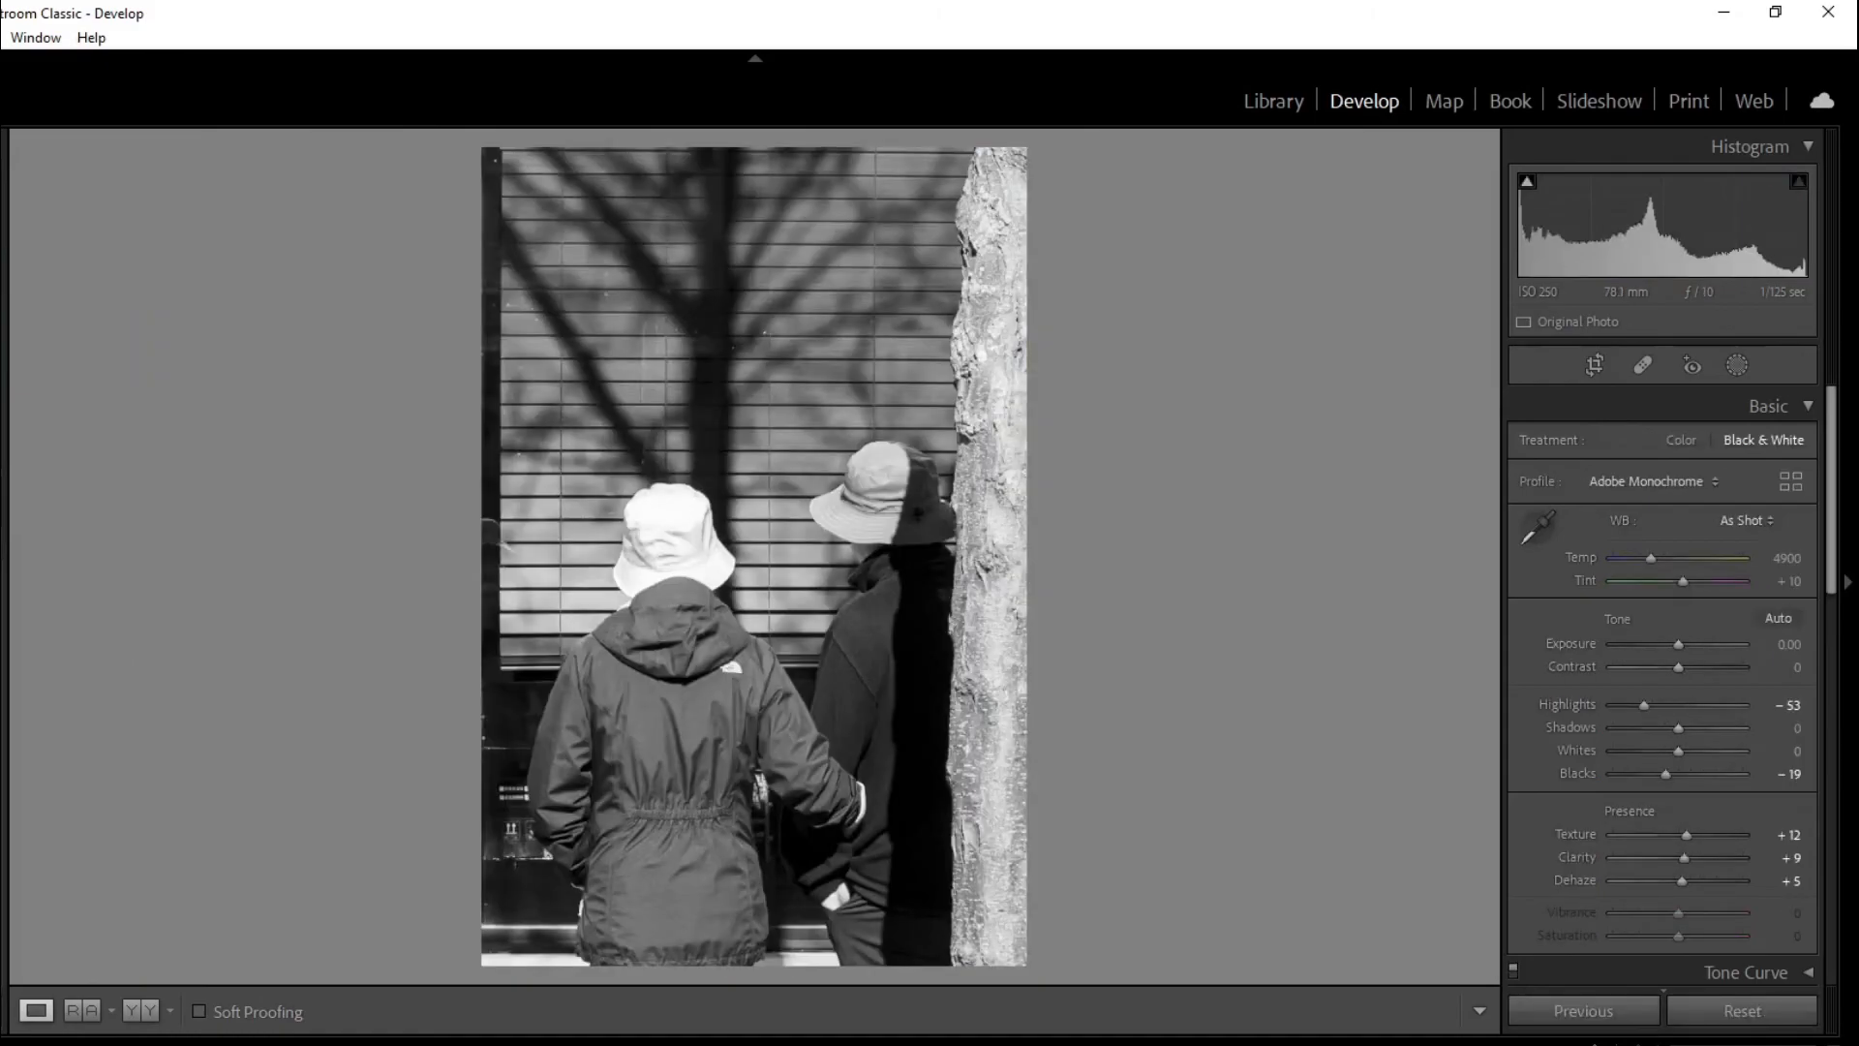
{"action": "key", "text": "Right"}
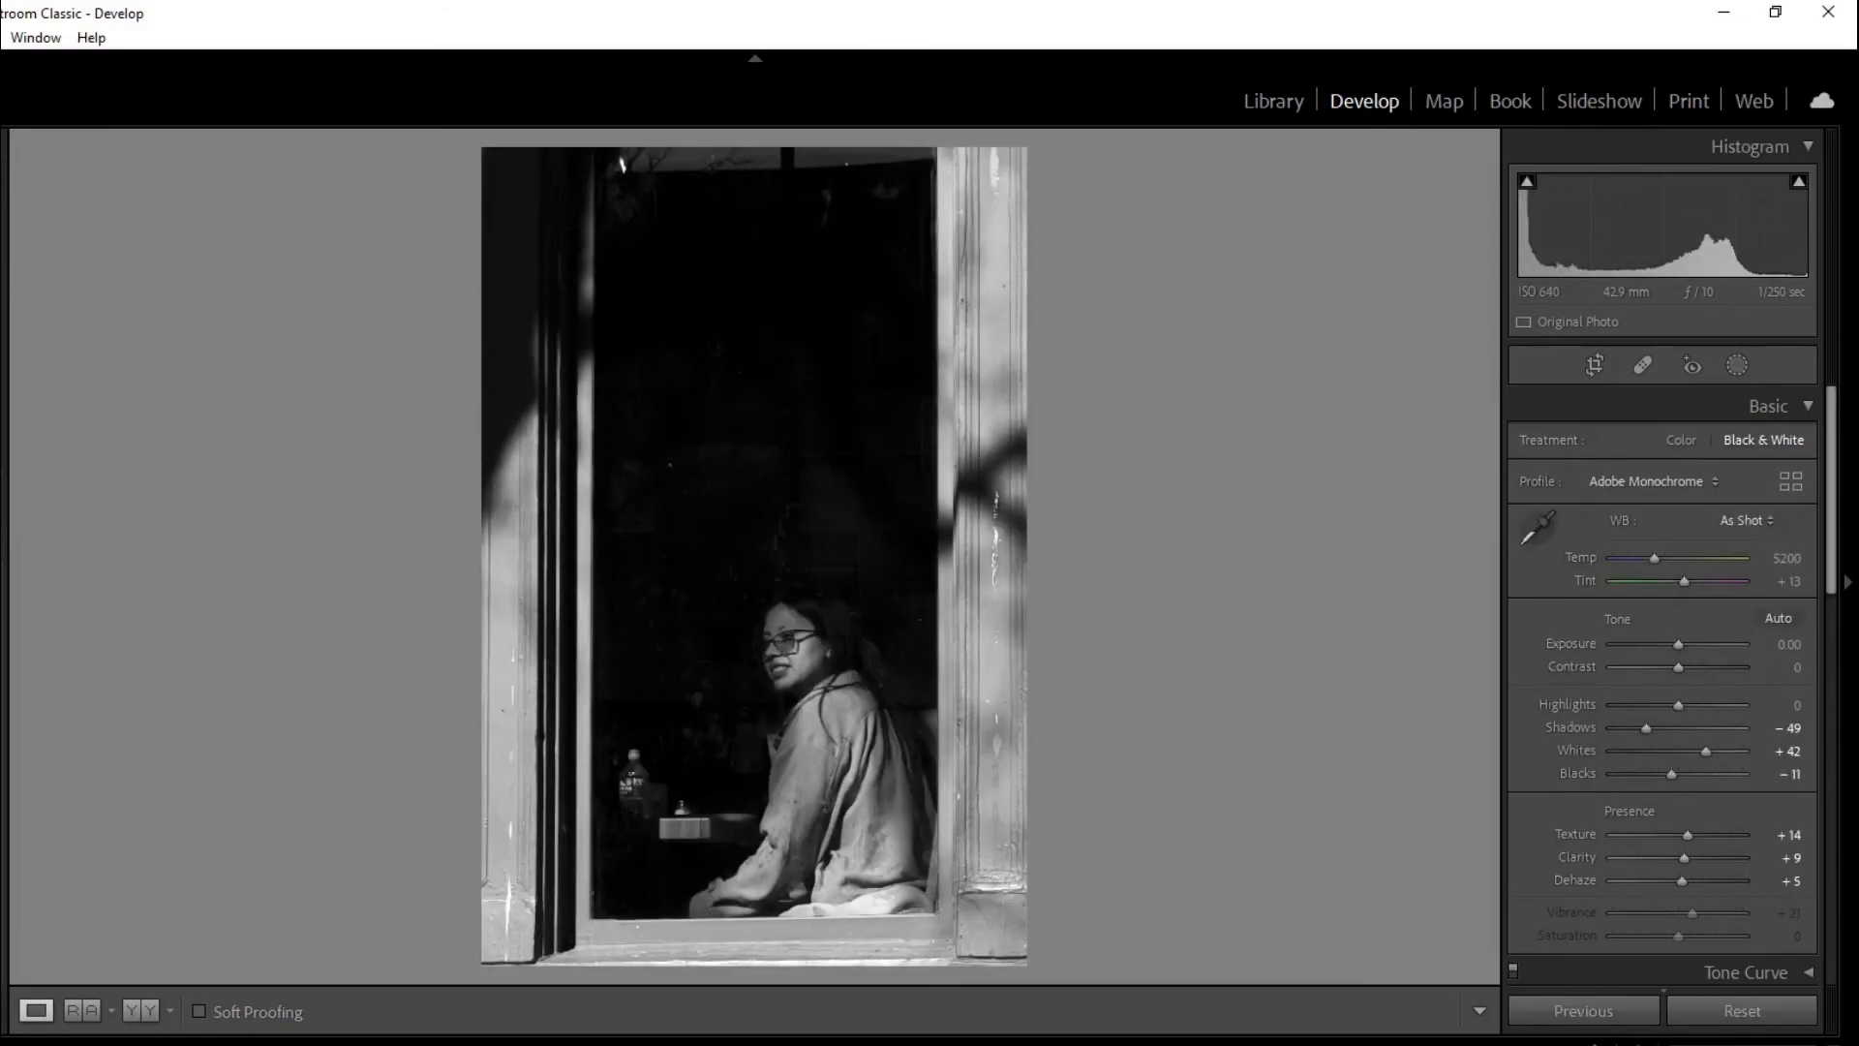
{"action": "key", "text": "Right"}
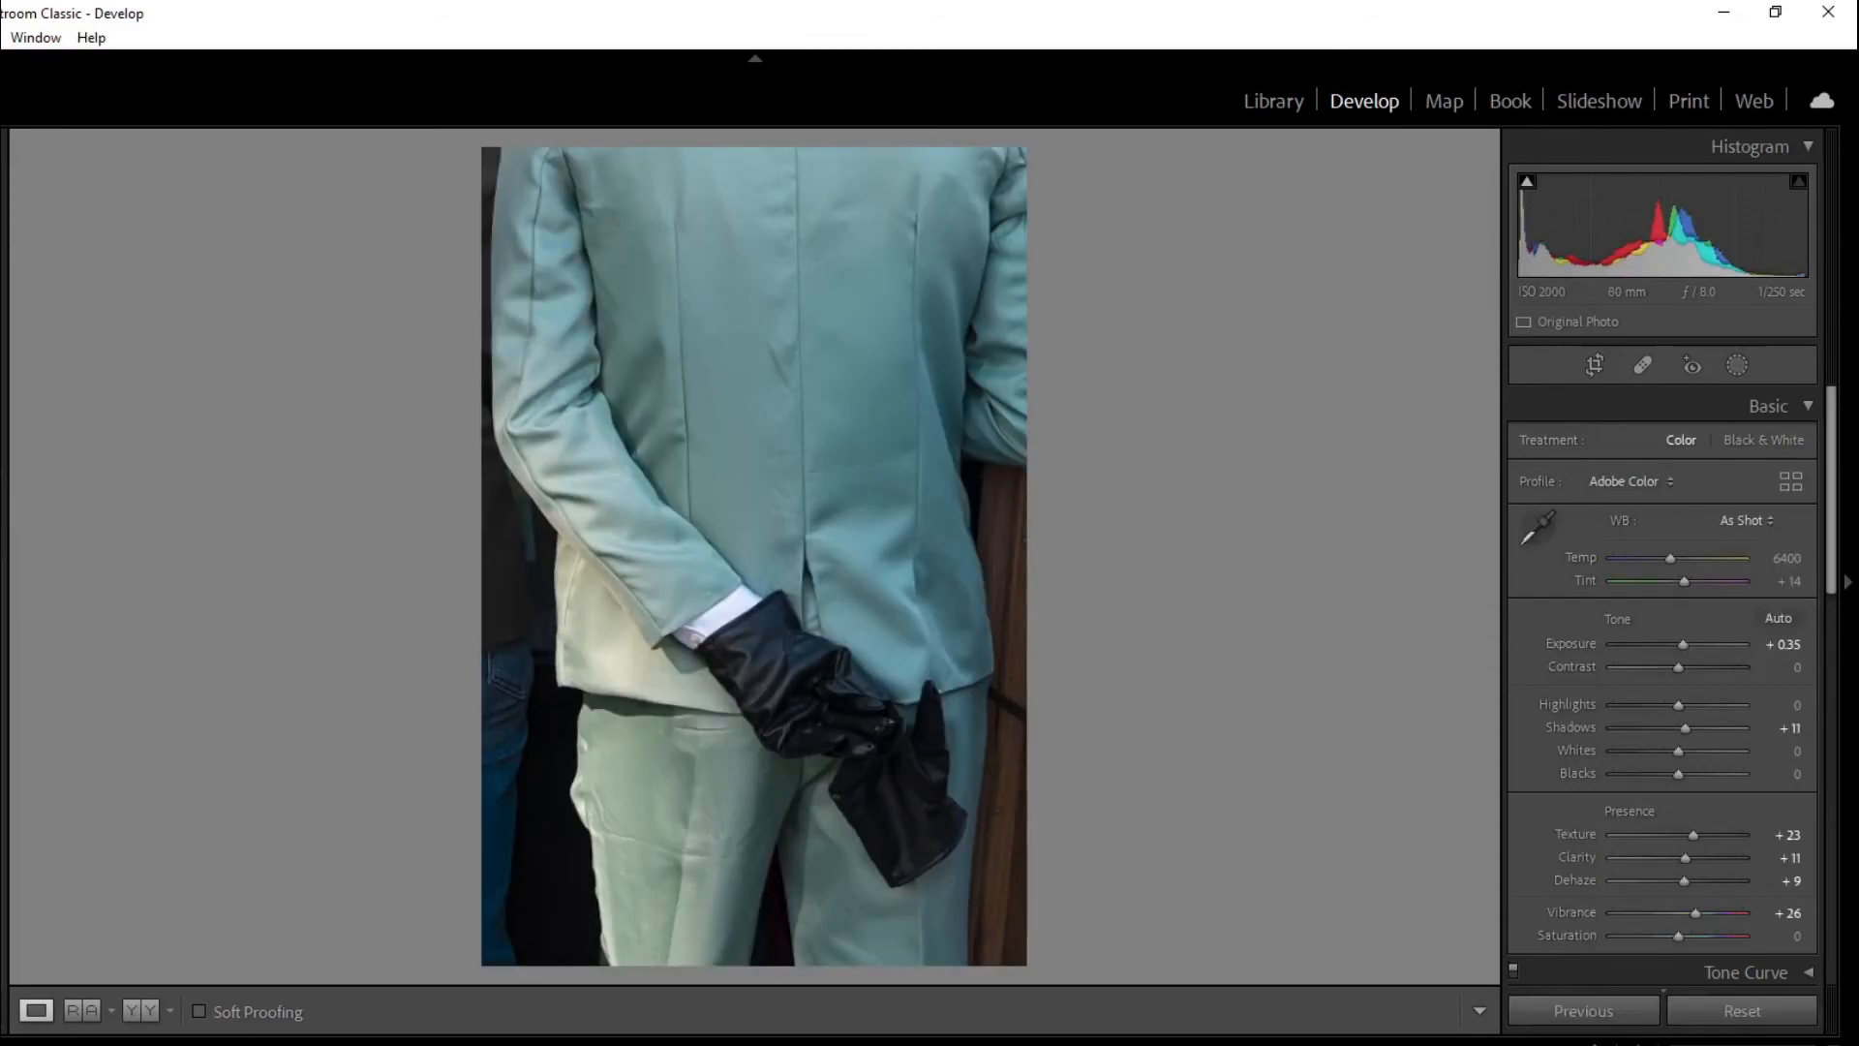
{"action": "key", "text": "Left"}
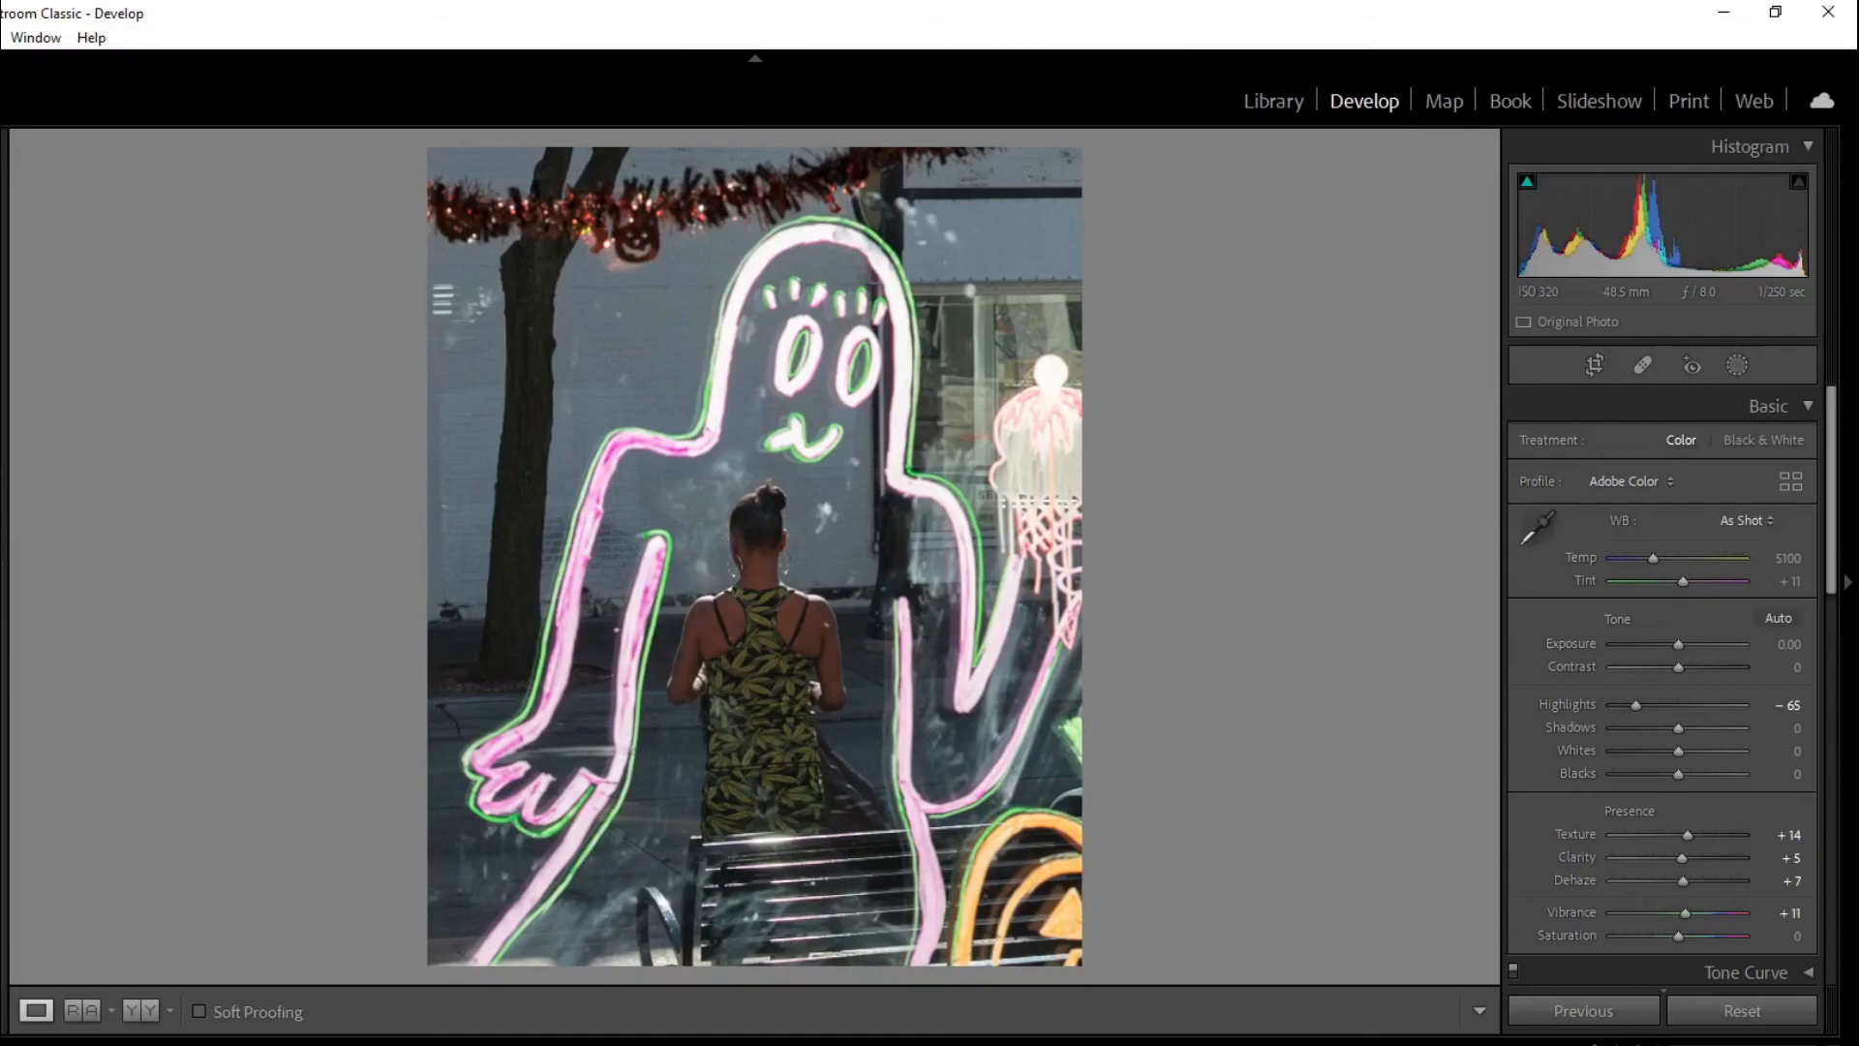
{"action": "key", "text": "Right"}
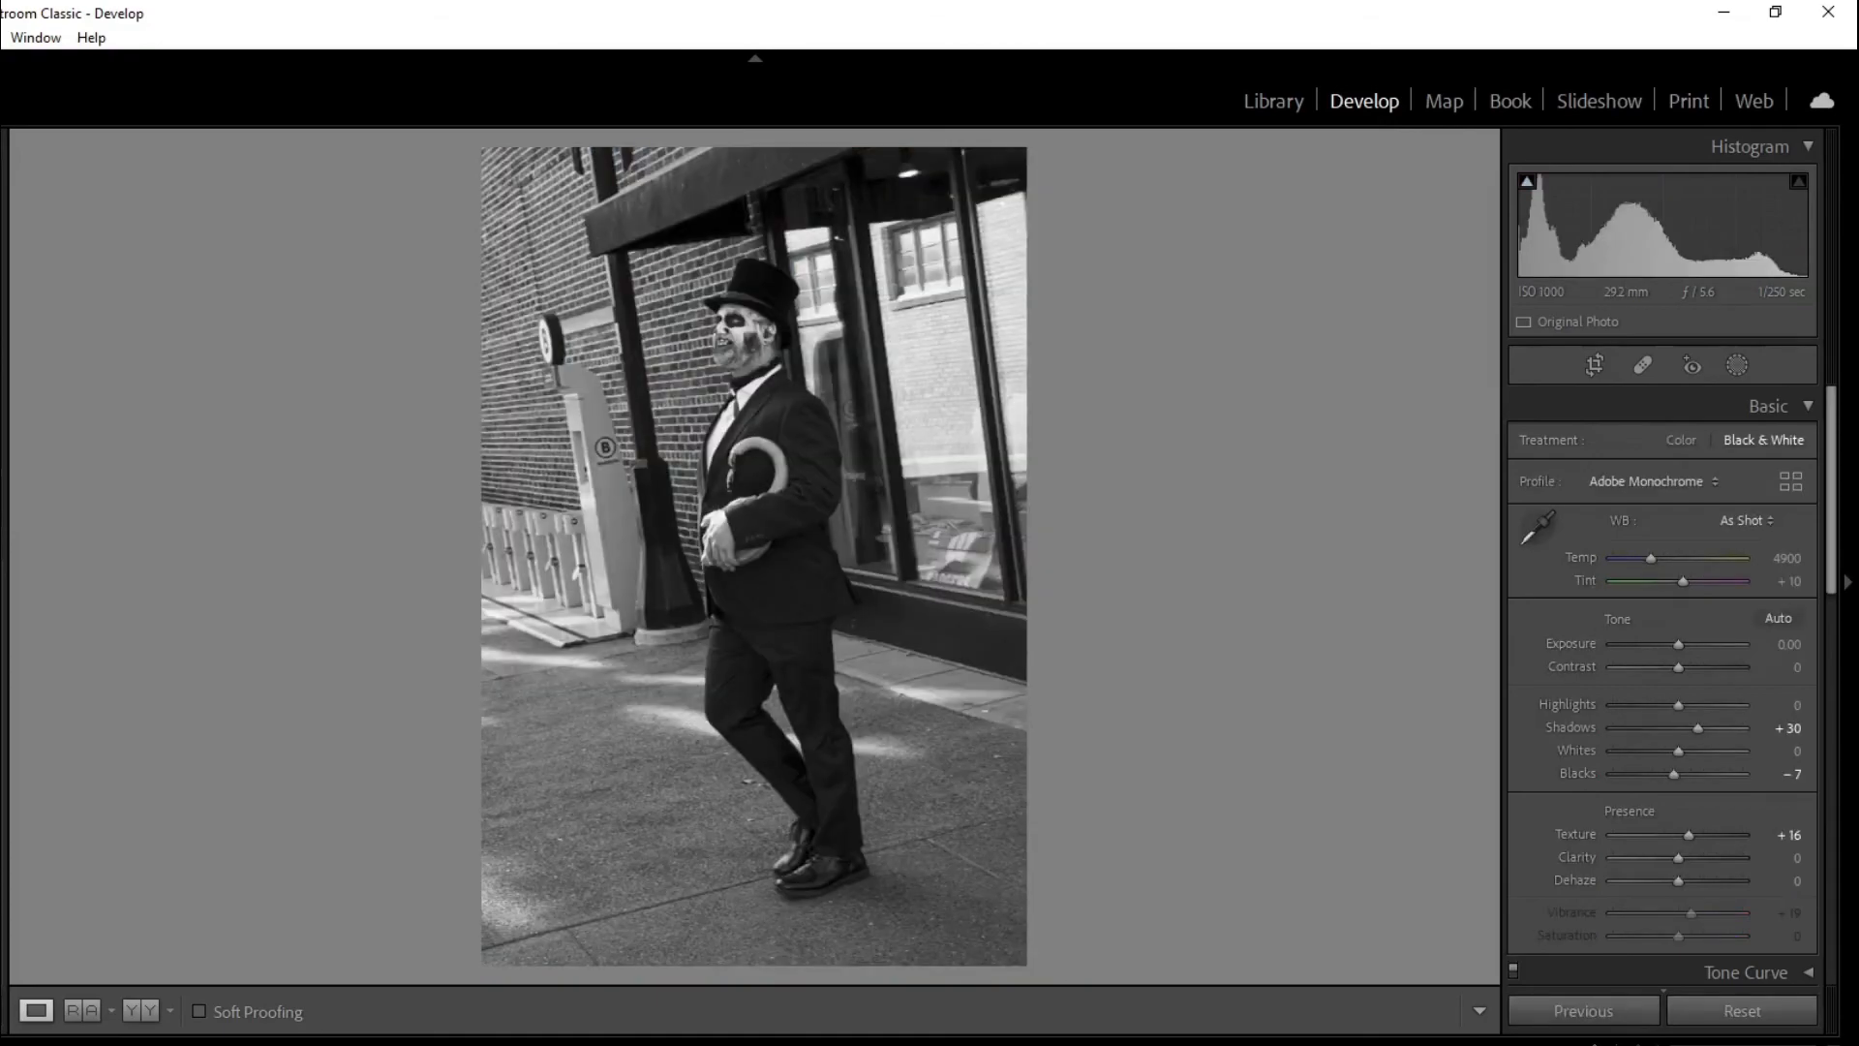
{"action": "key", "text": "Right"}
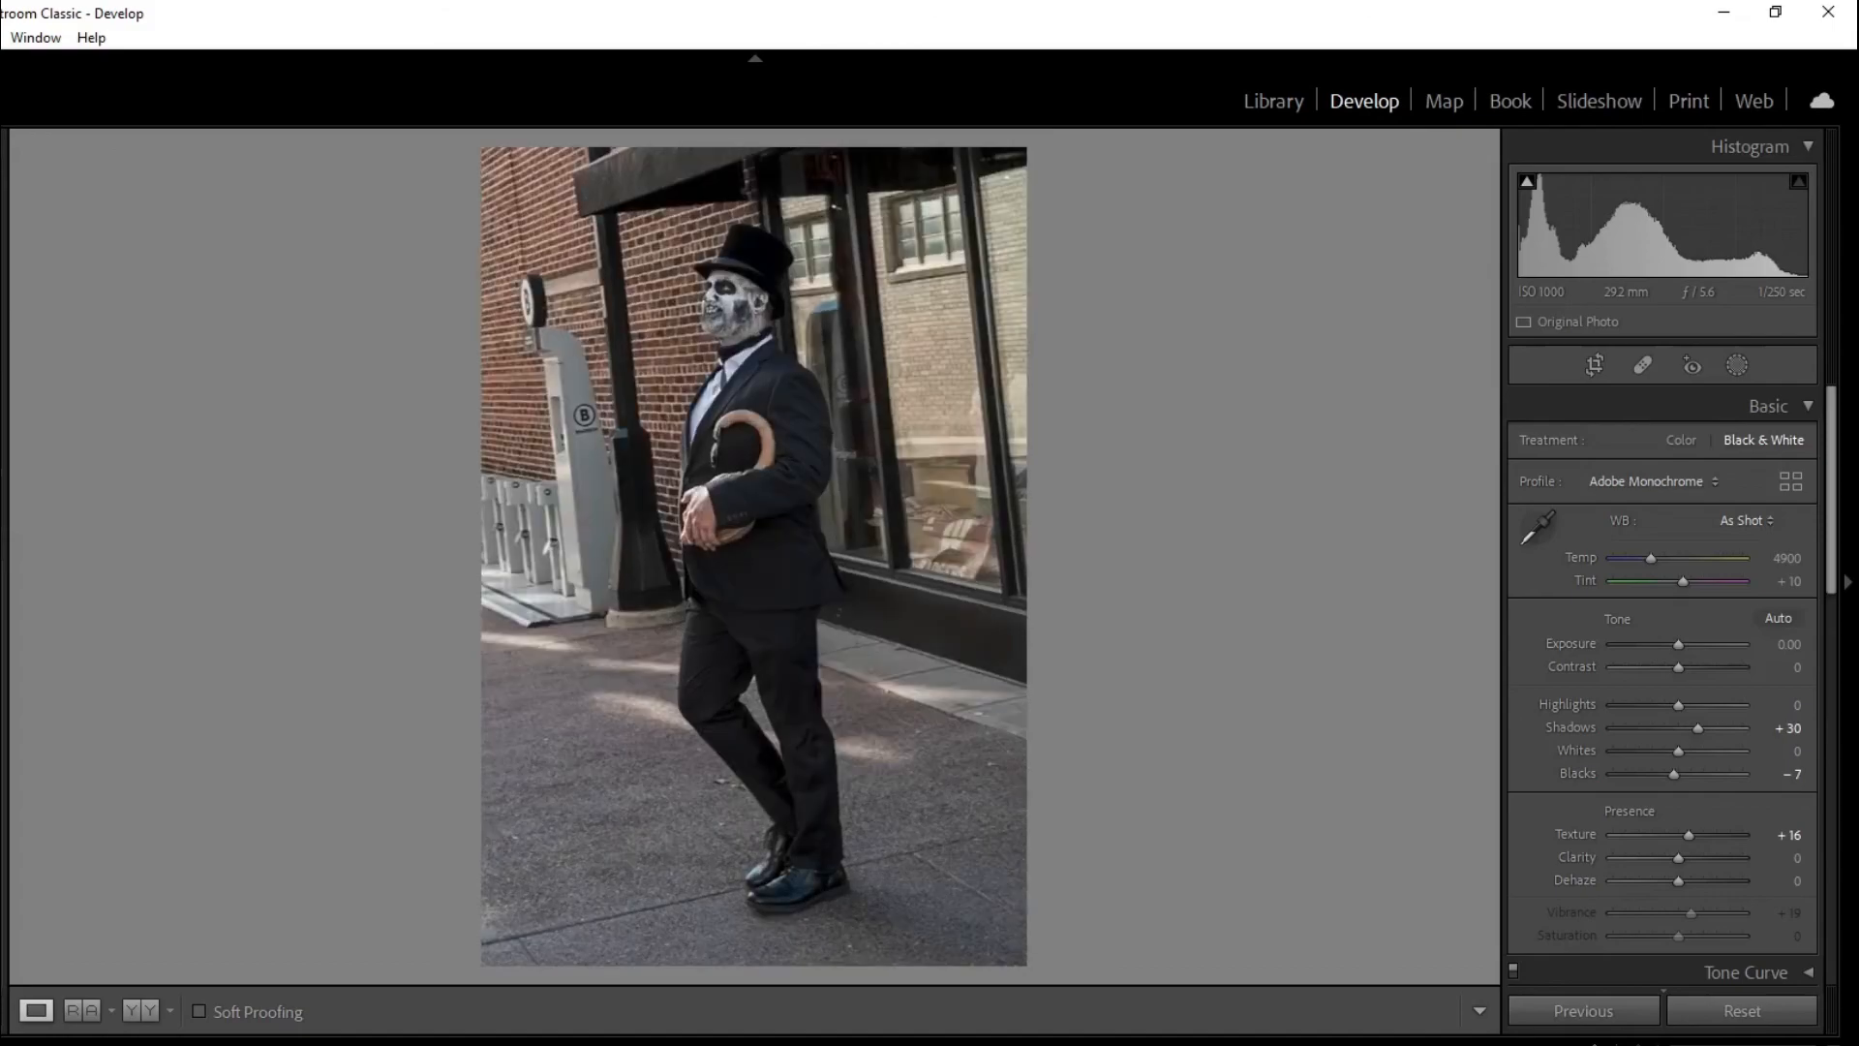